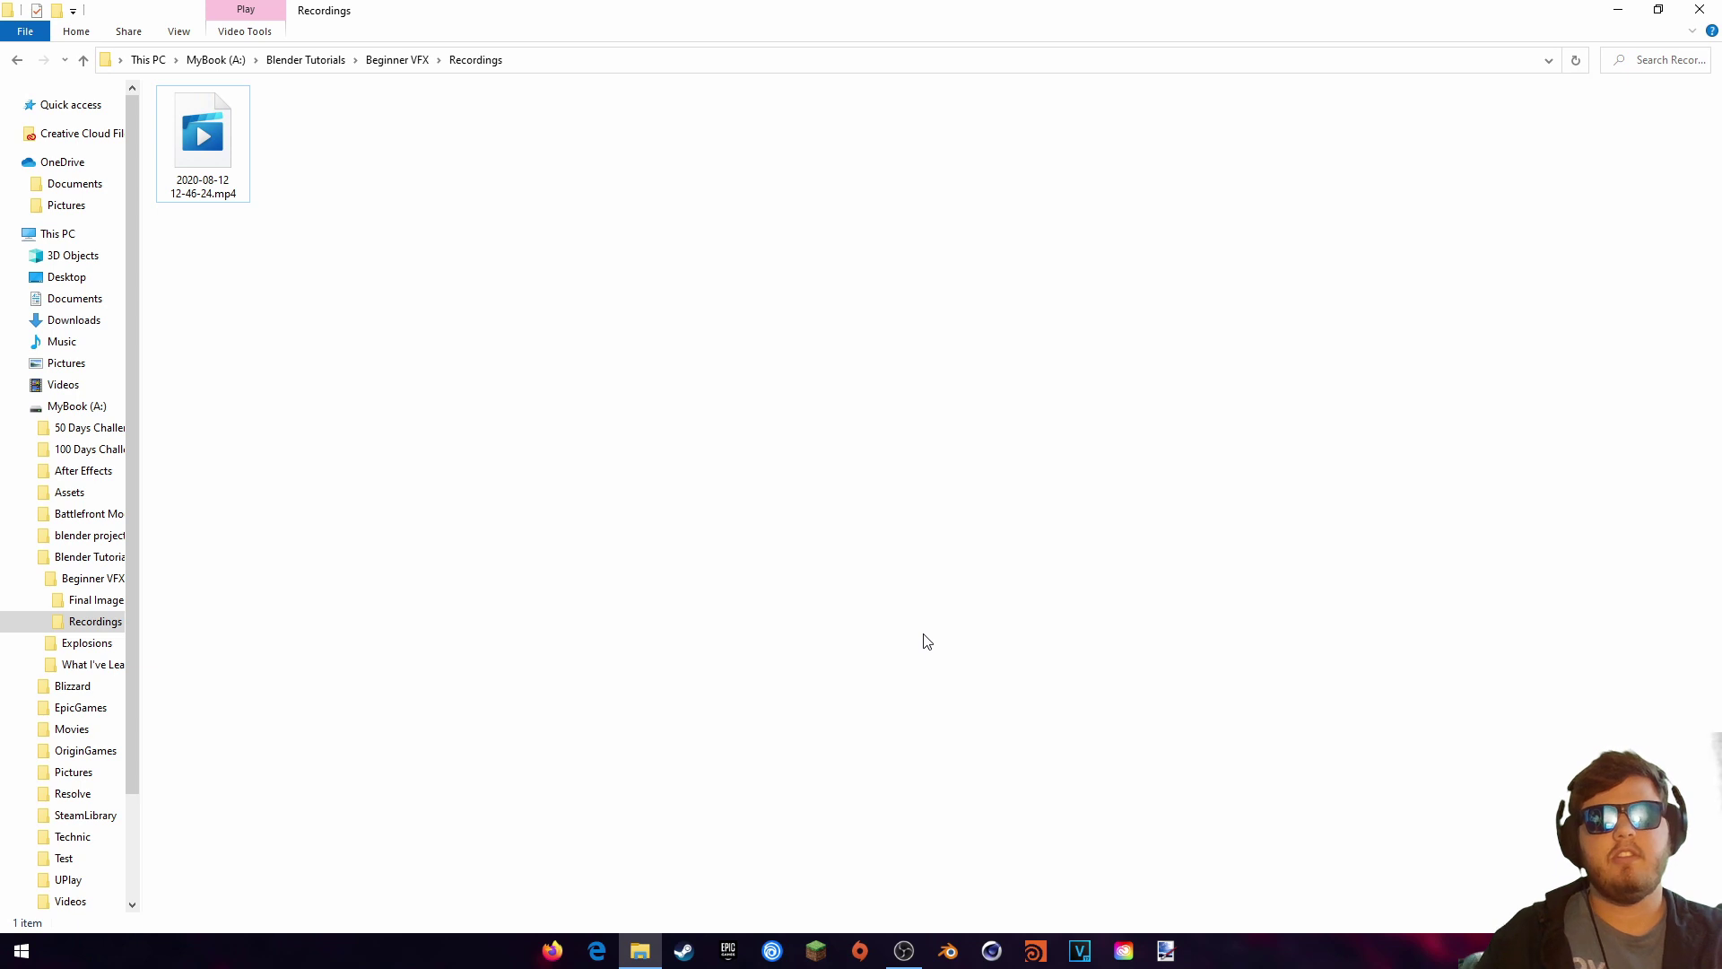
Step: Go up to the Beginner VFX folder
left_click(401, 65)
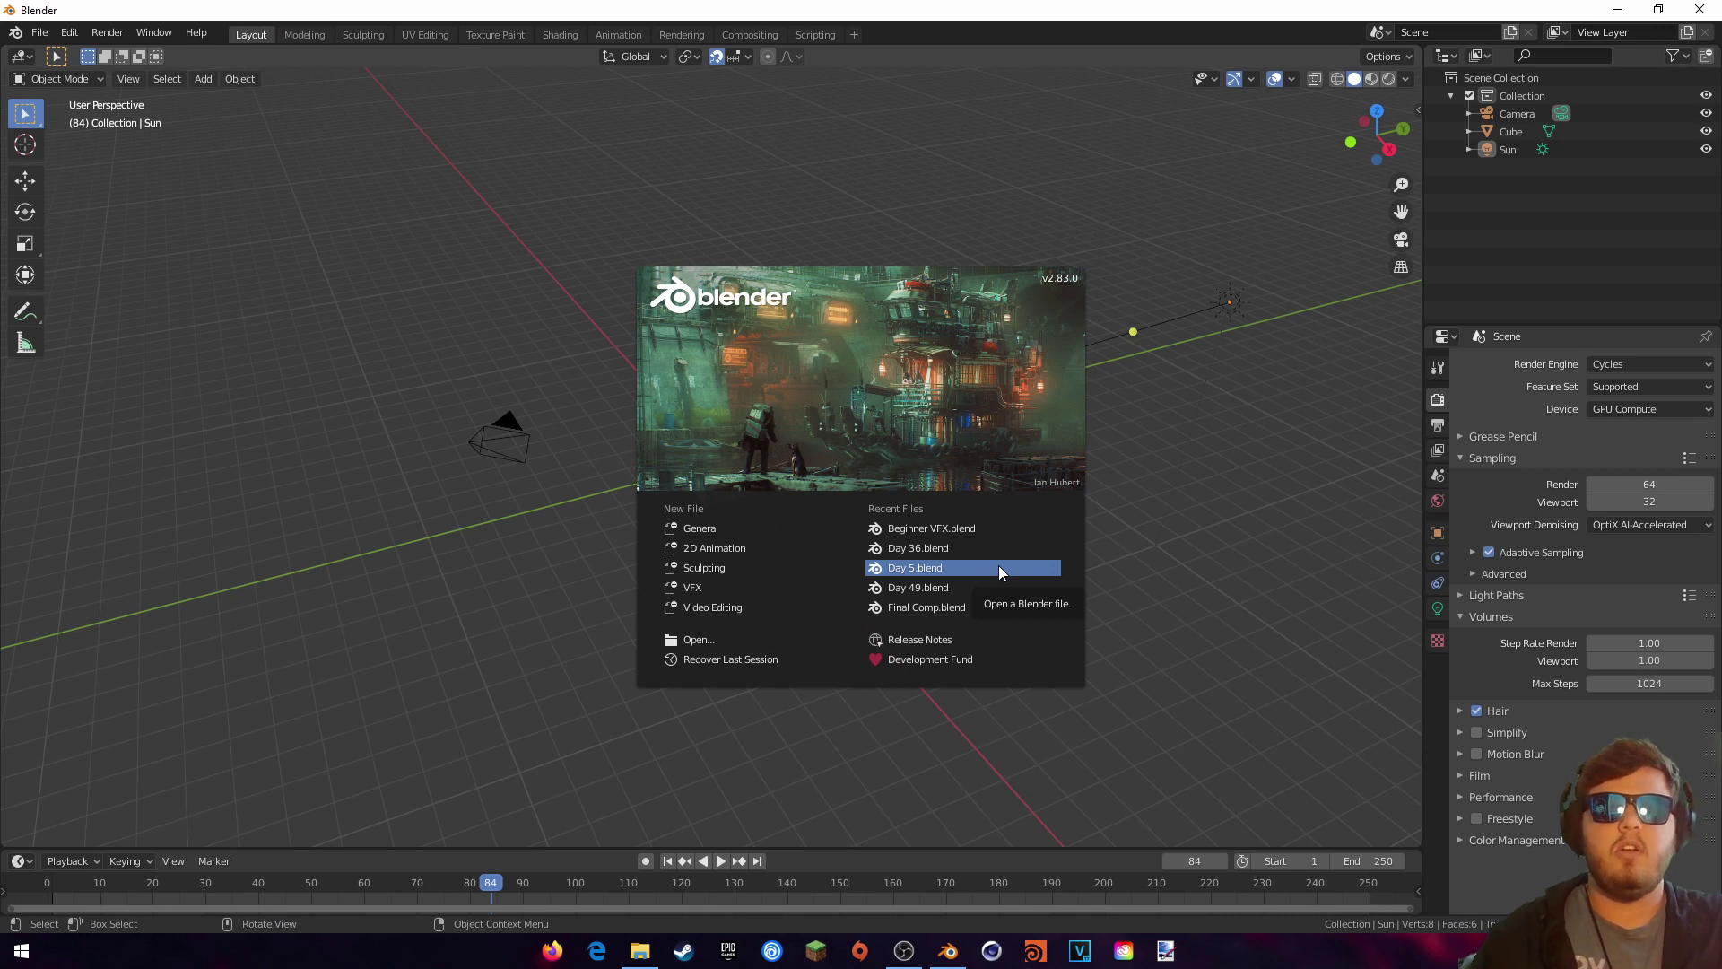
Step: In Blender, dismiss the splash screen and add a Video Editing workspace
left_click(1197, 453)
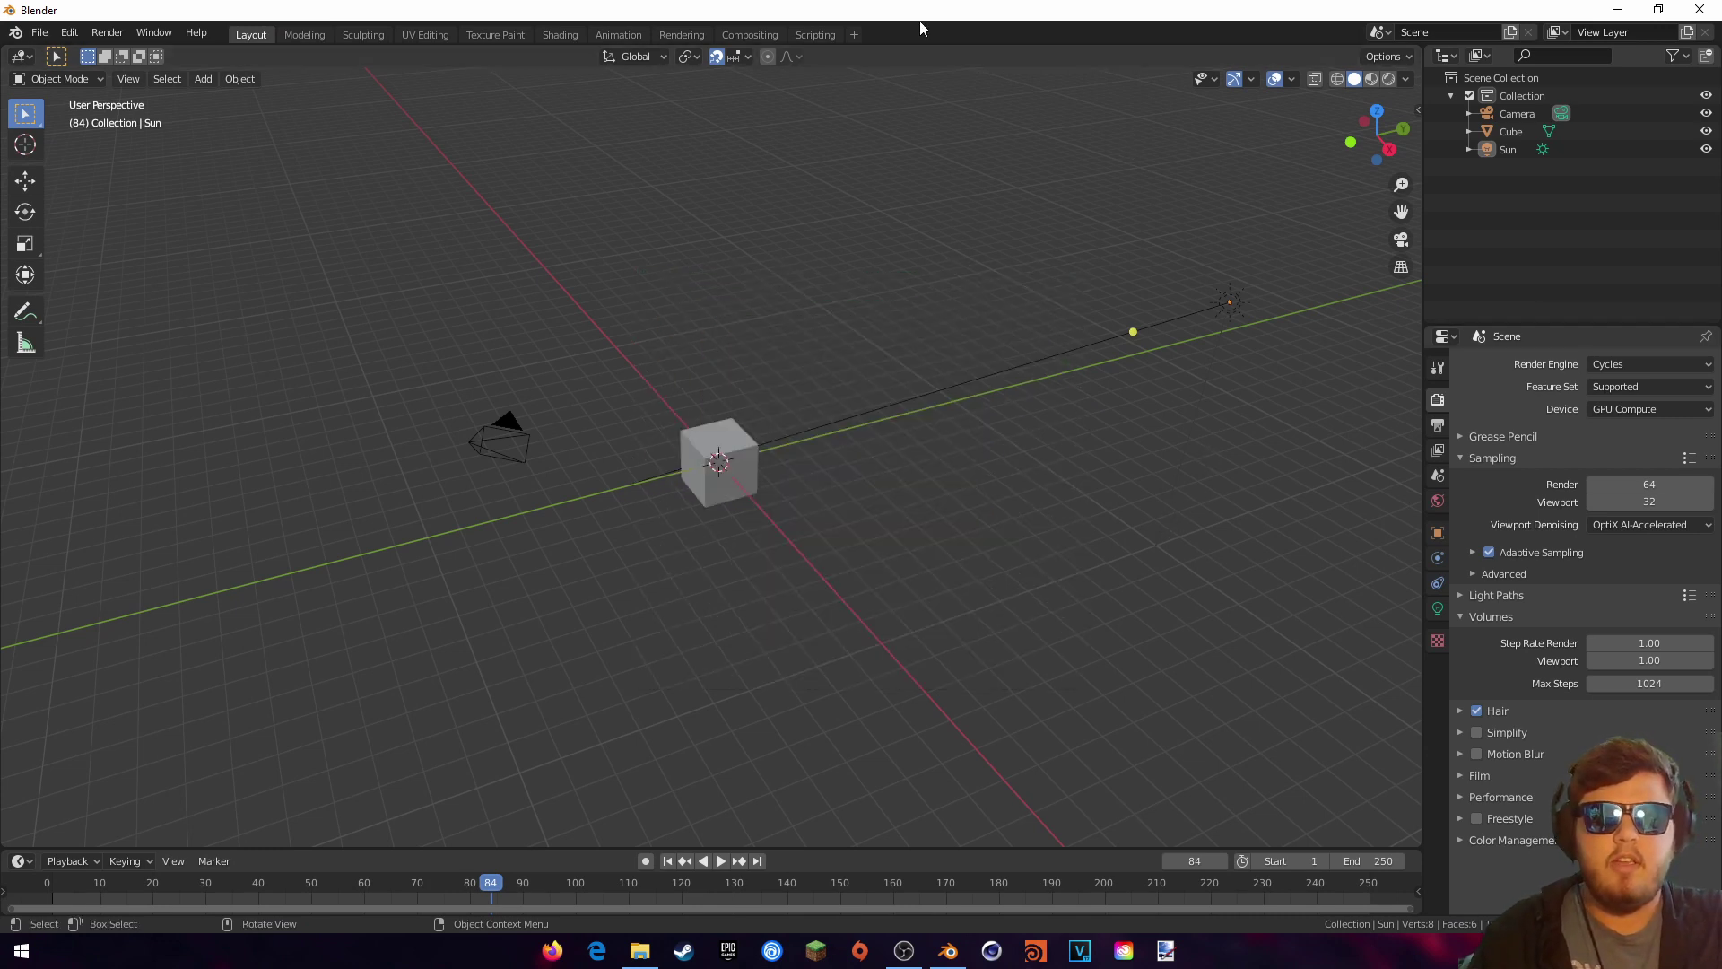
left_click(857, 34)
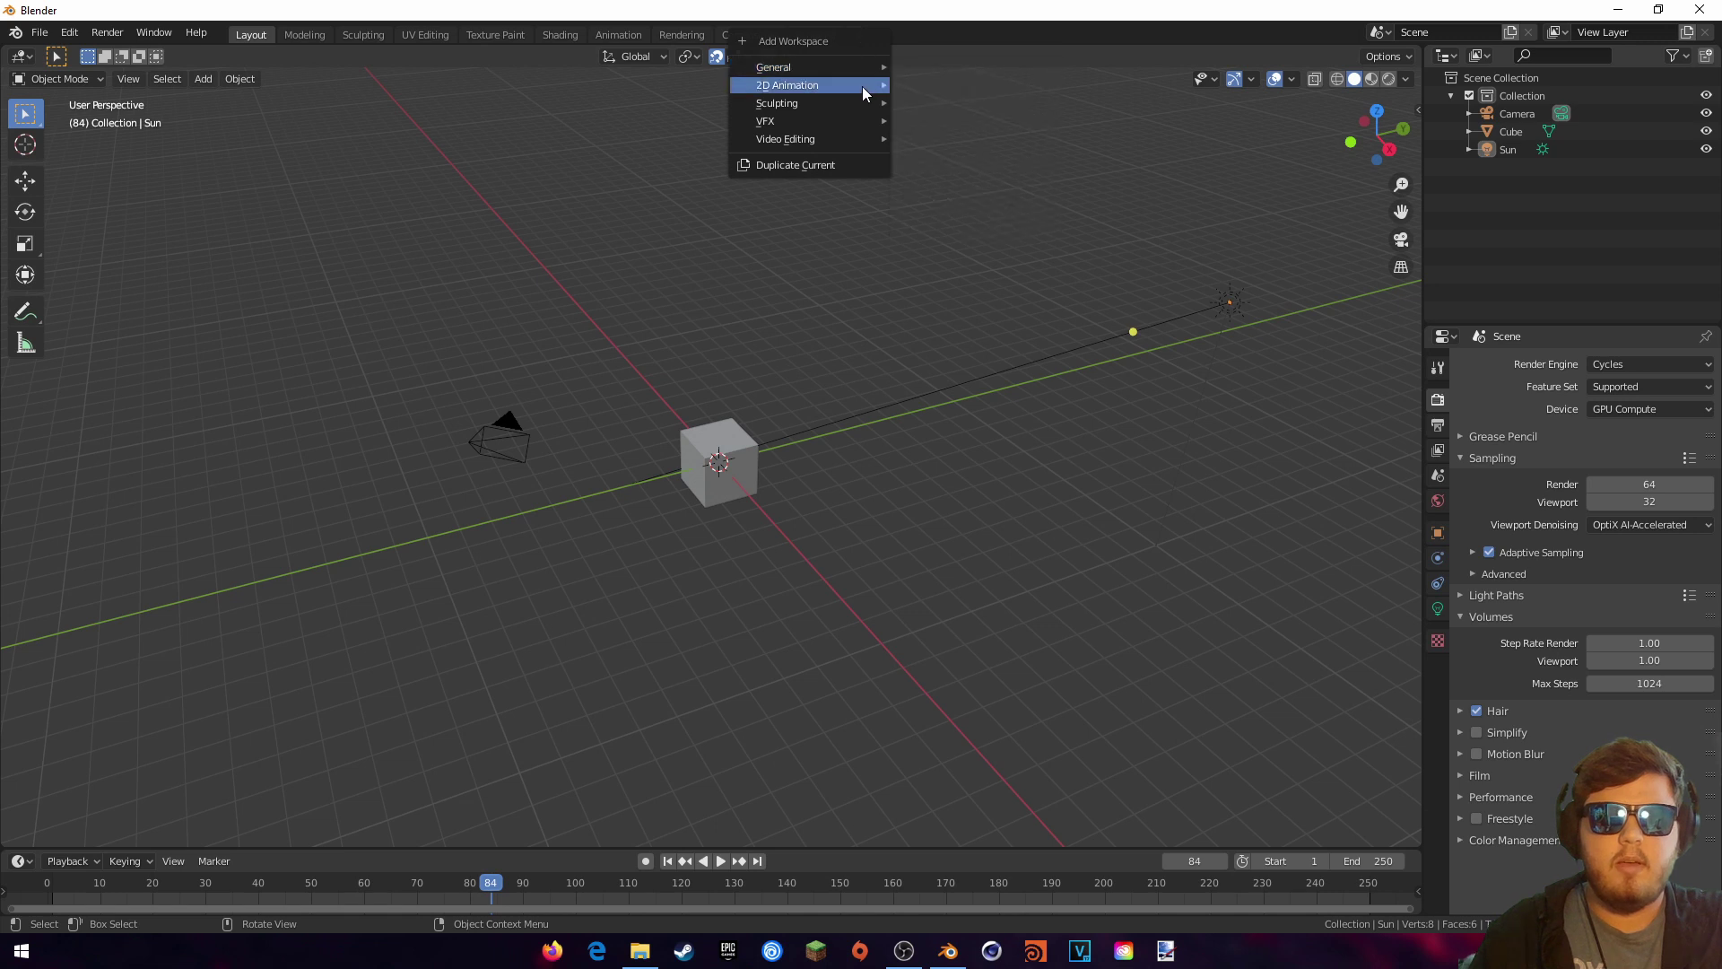
mouse_move(828, 140)
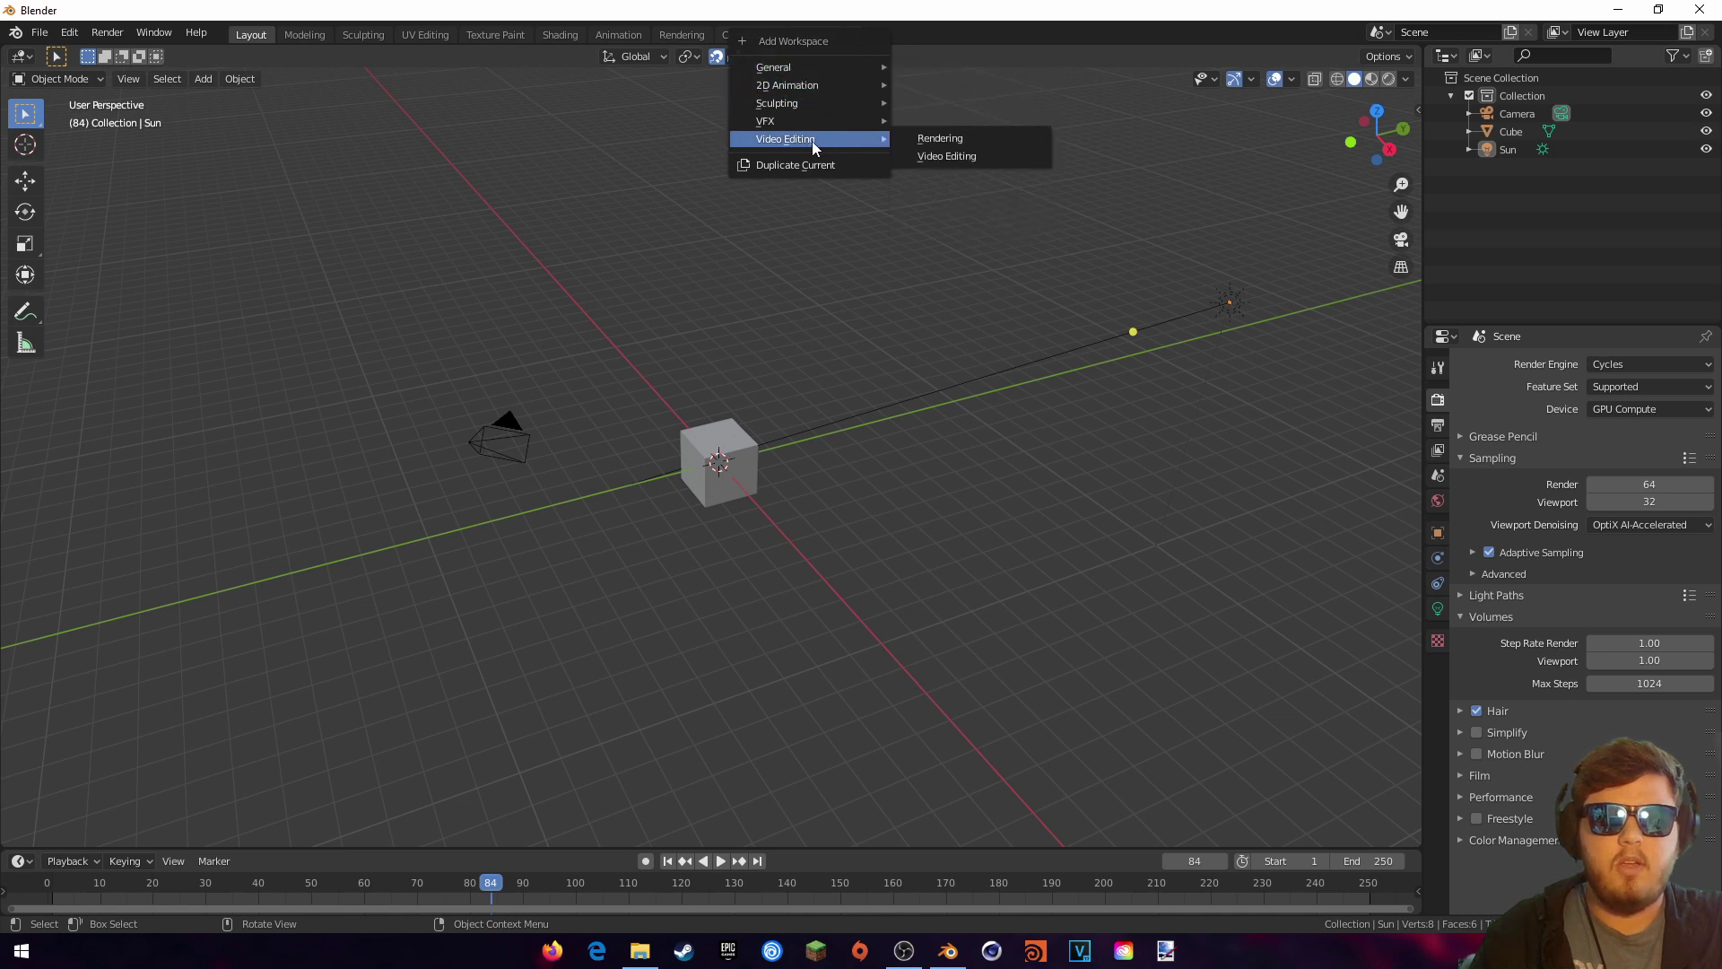
left_click(934, 155)
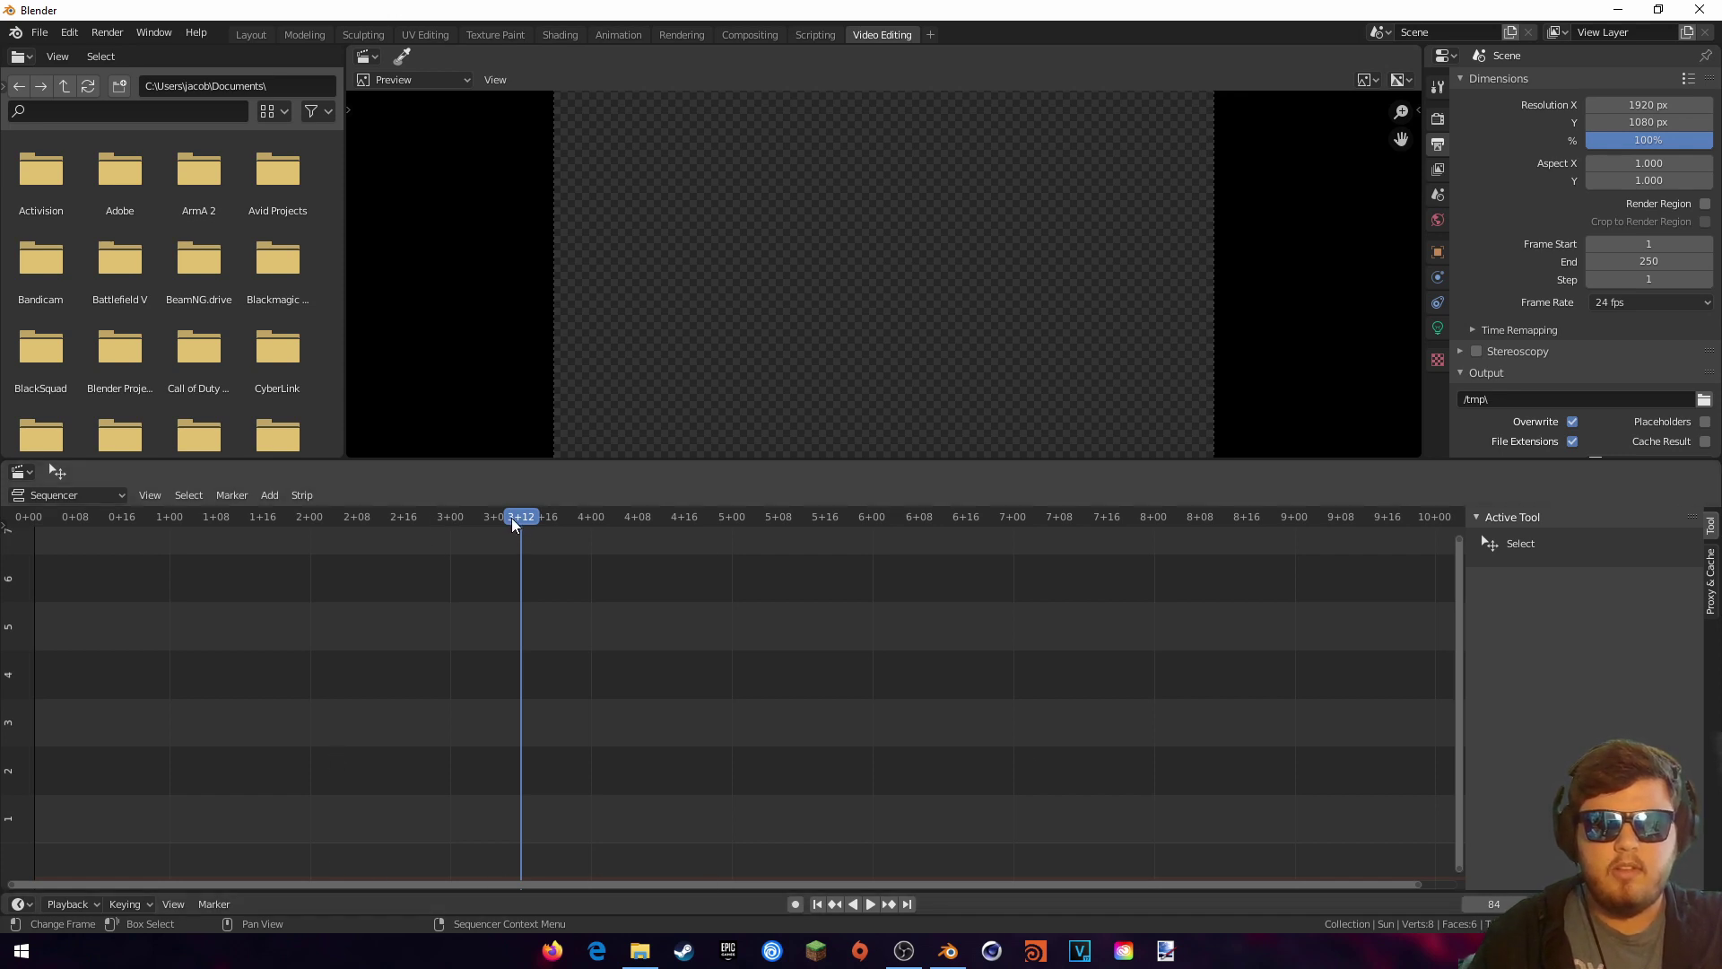
Step: Add 20200812_163150000_iOS.mov from A:\Blender Tutorials\Beginner VFX to the sequencer as a movie strip with sound
left_click(277, 495)
left_click(294, 578)
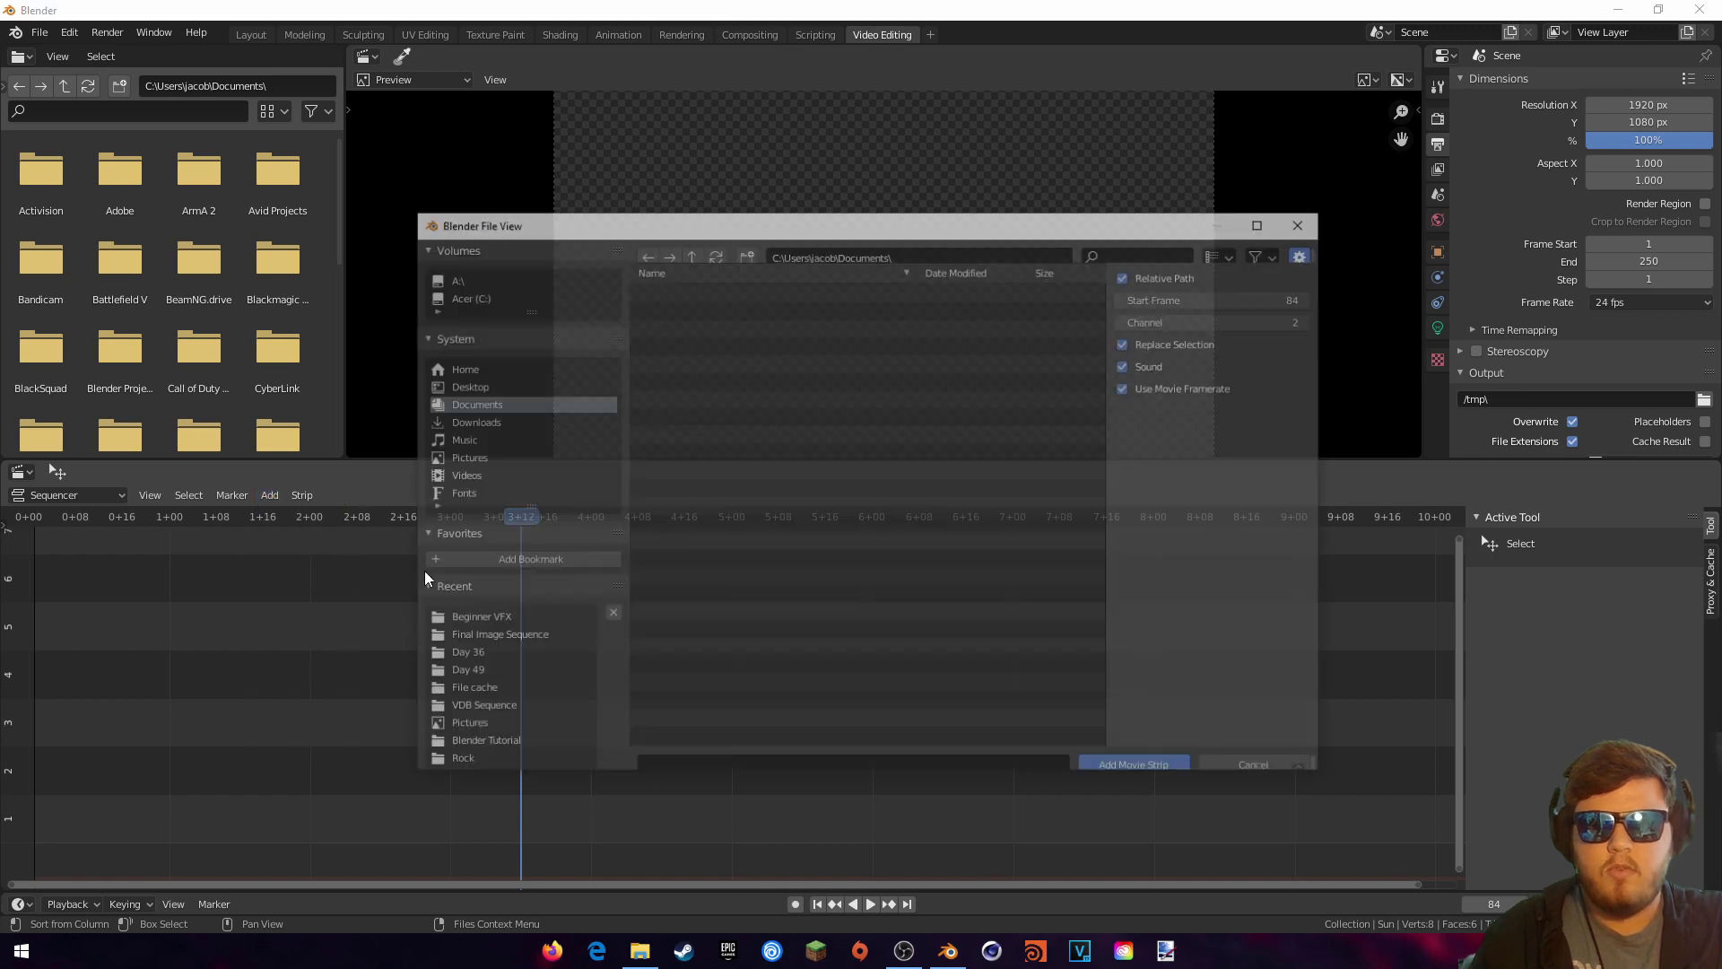
left_click(466, 277)
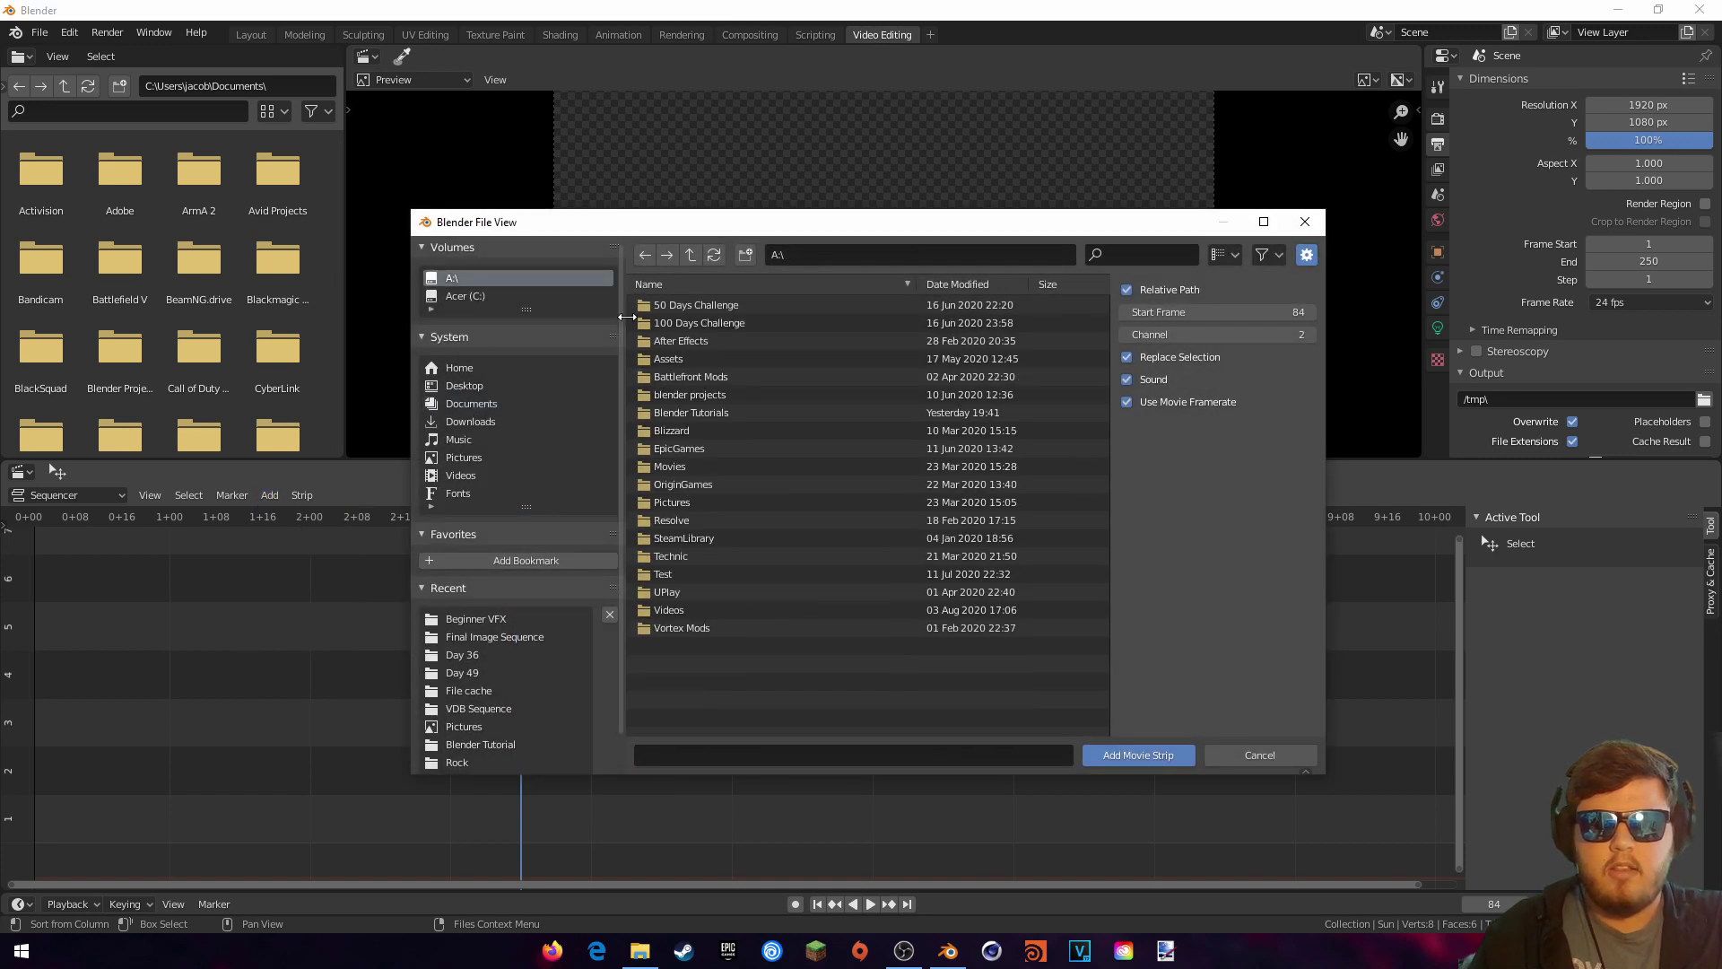
double_click(675, 412)
left_click(701, 305)
double_click(695, 309)
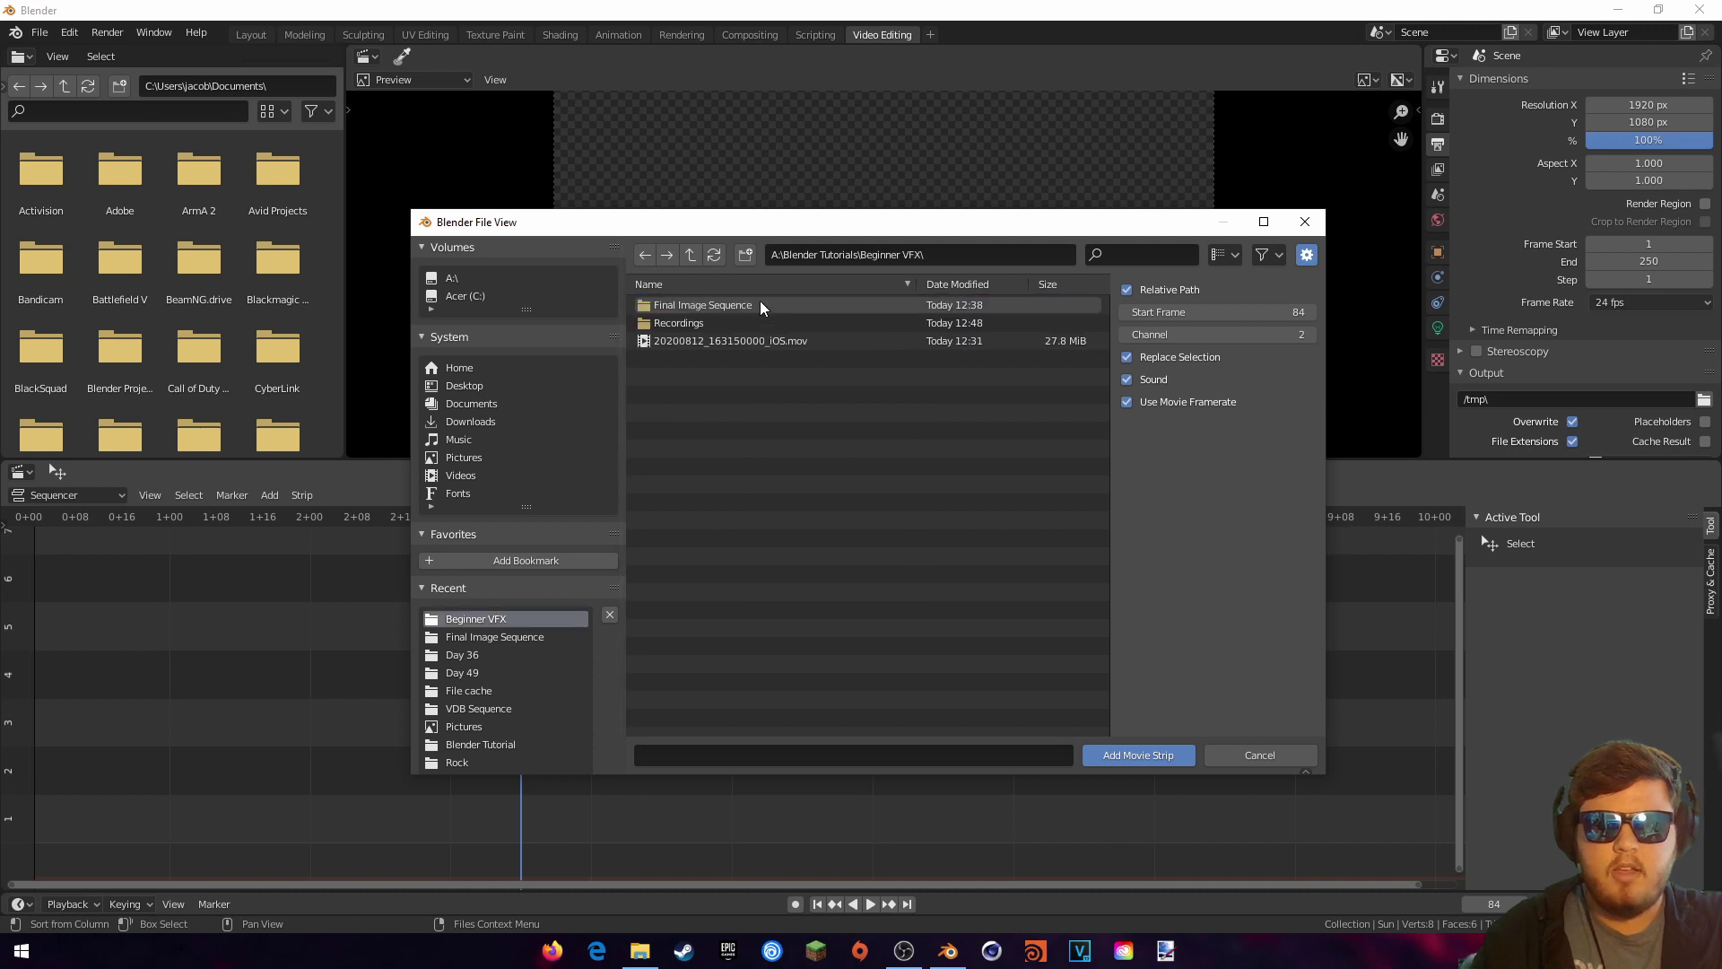
left_click(699, 341)
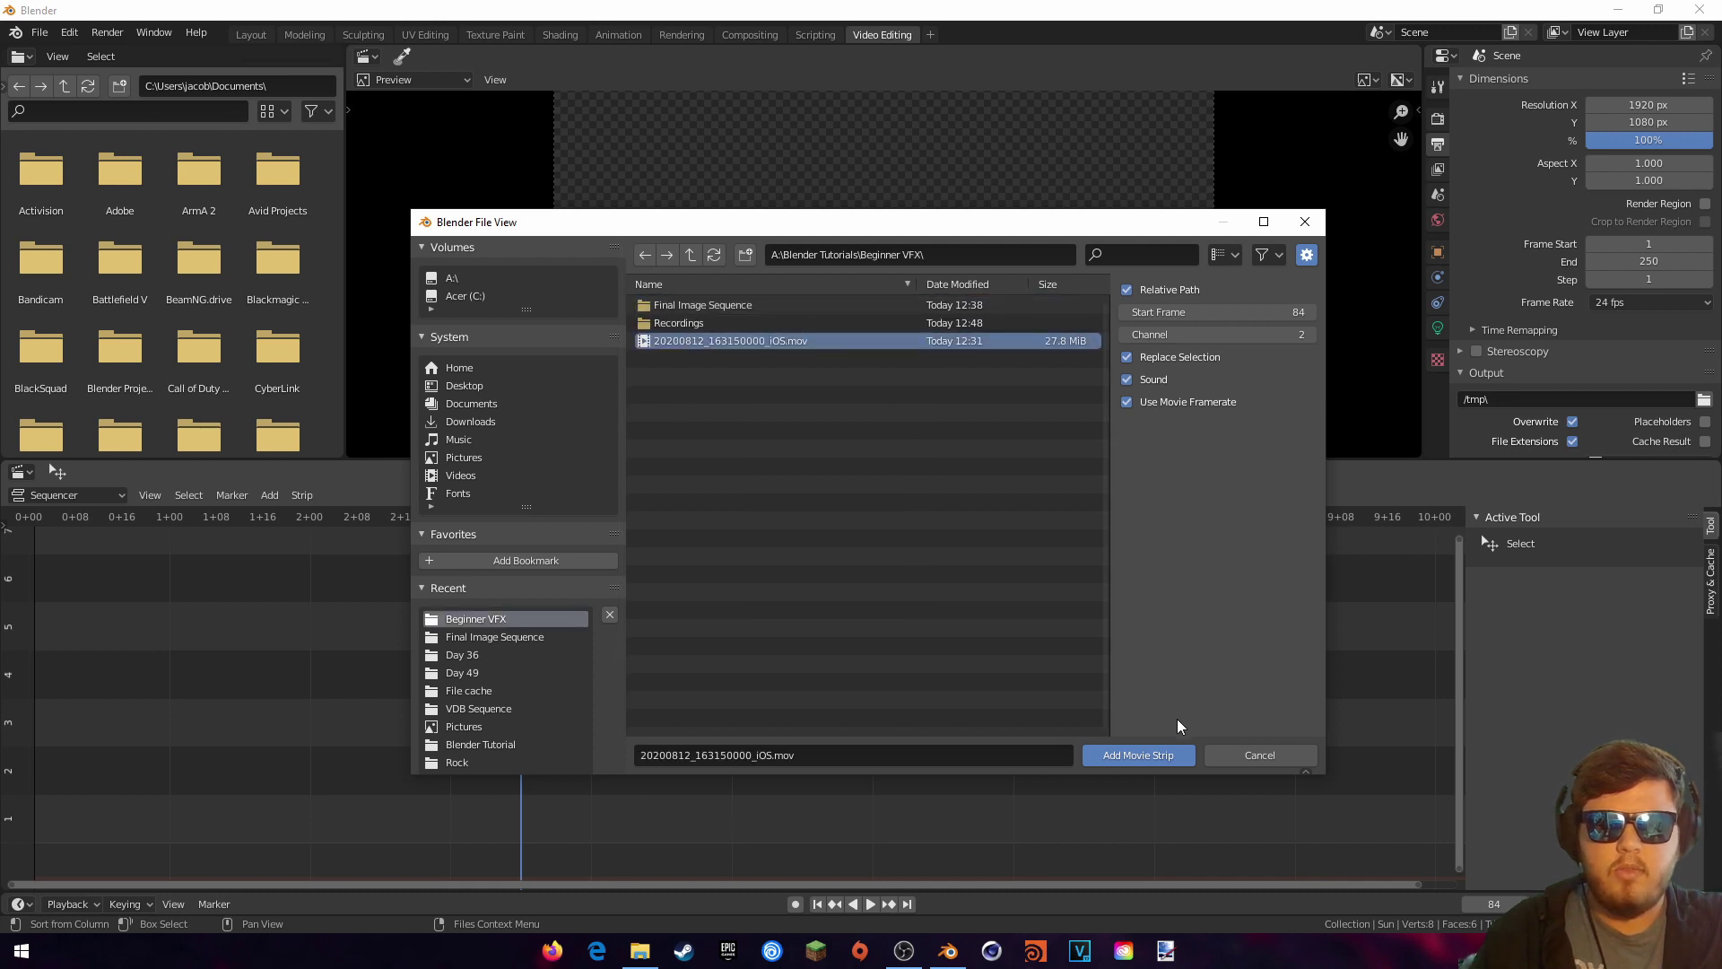
left_click(1161, 753)
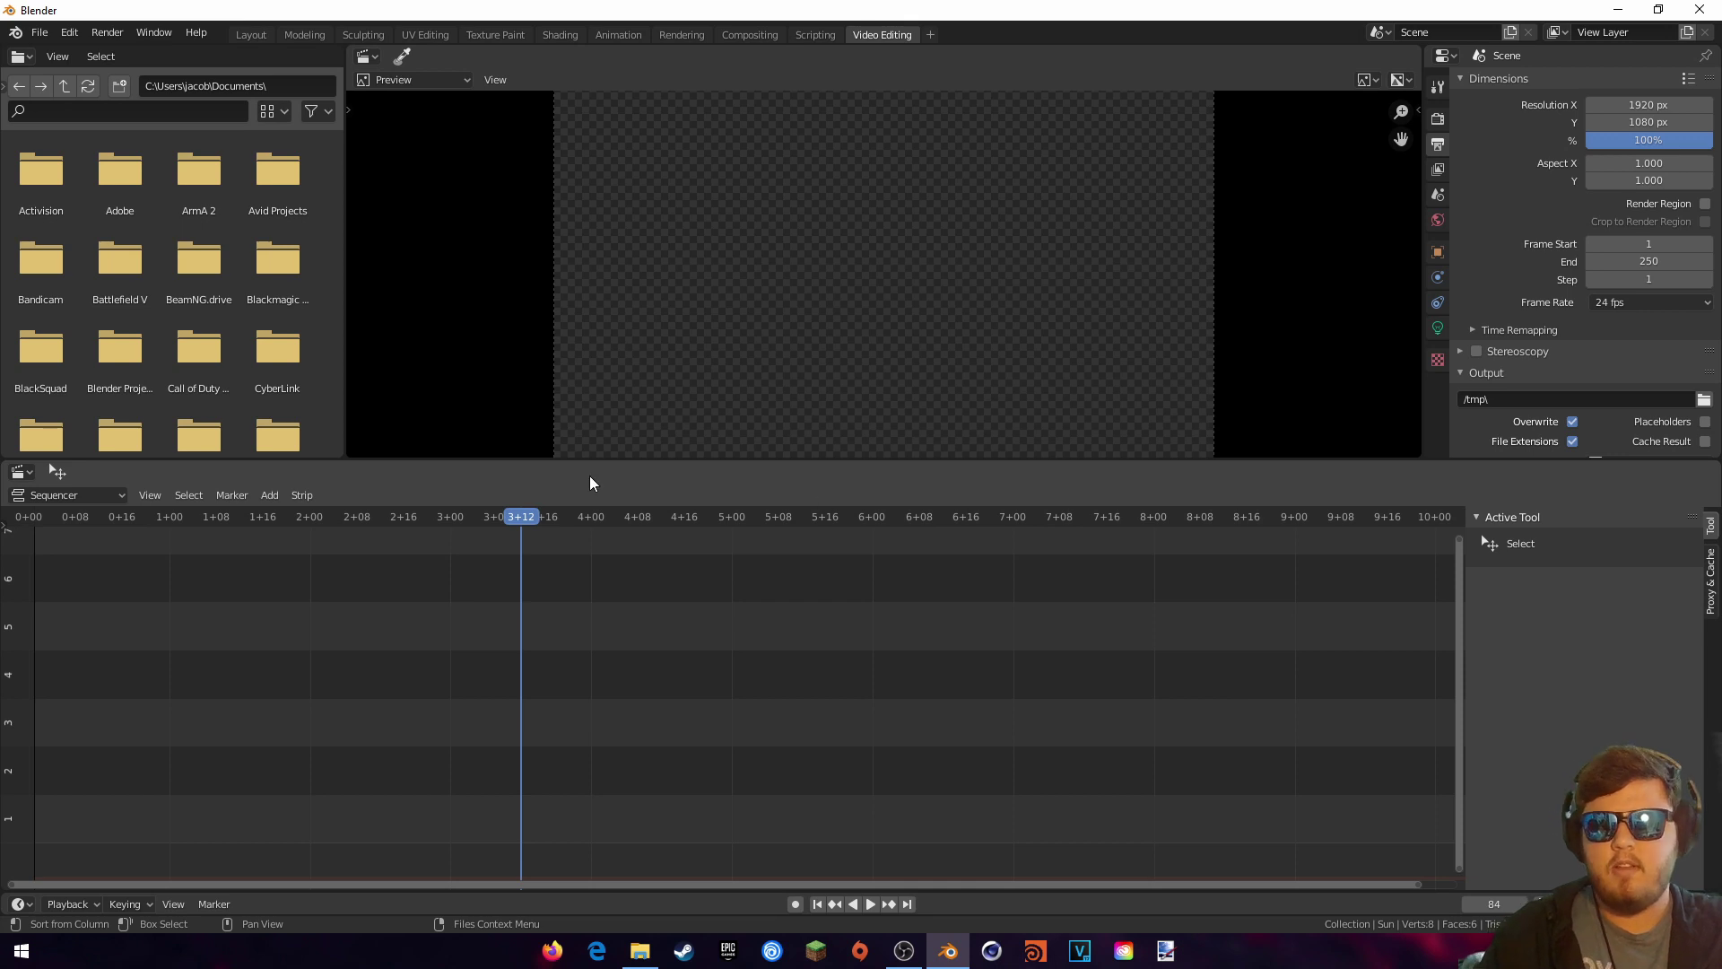
Step: Move the video and audio strips to the start of the timeline at frame 1, in channels 7 and 6
scroll(713, 660, "down", 5)
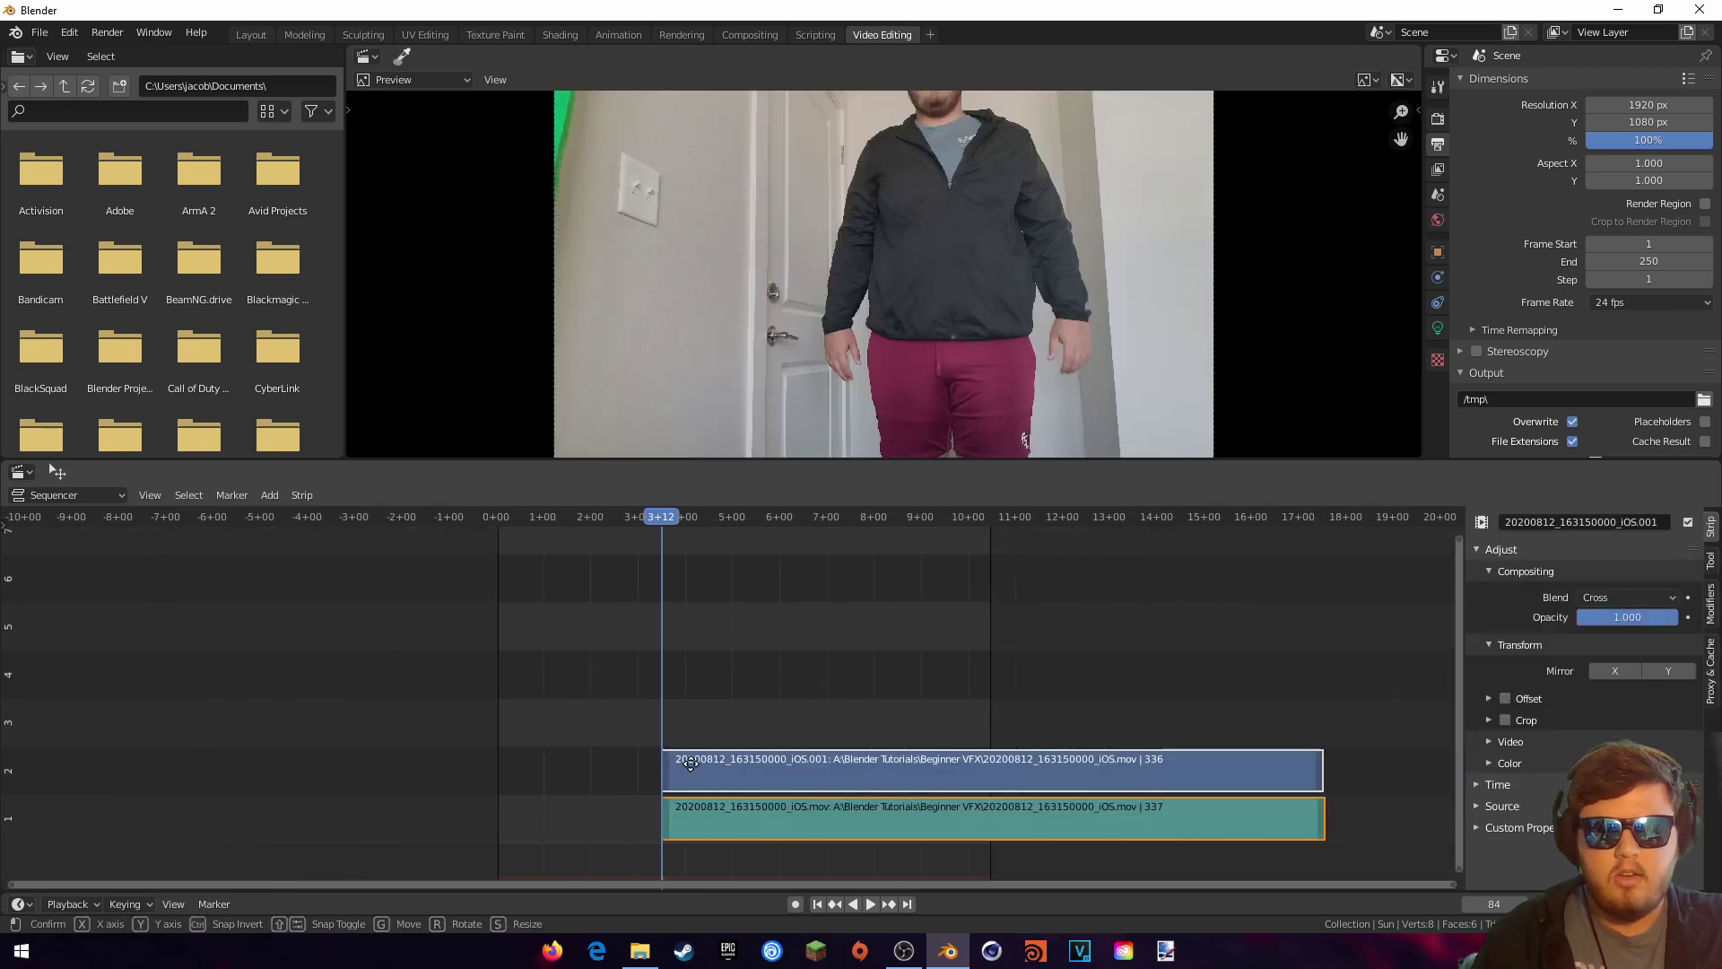
key("g")
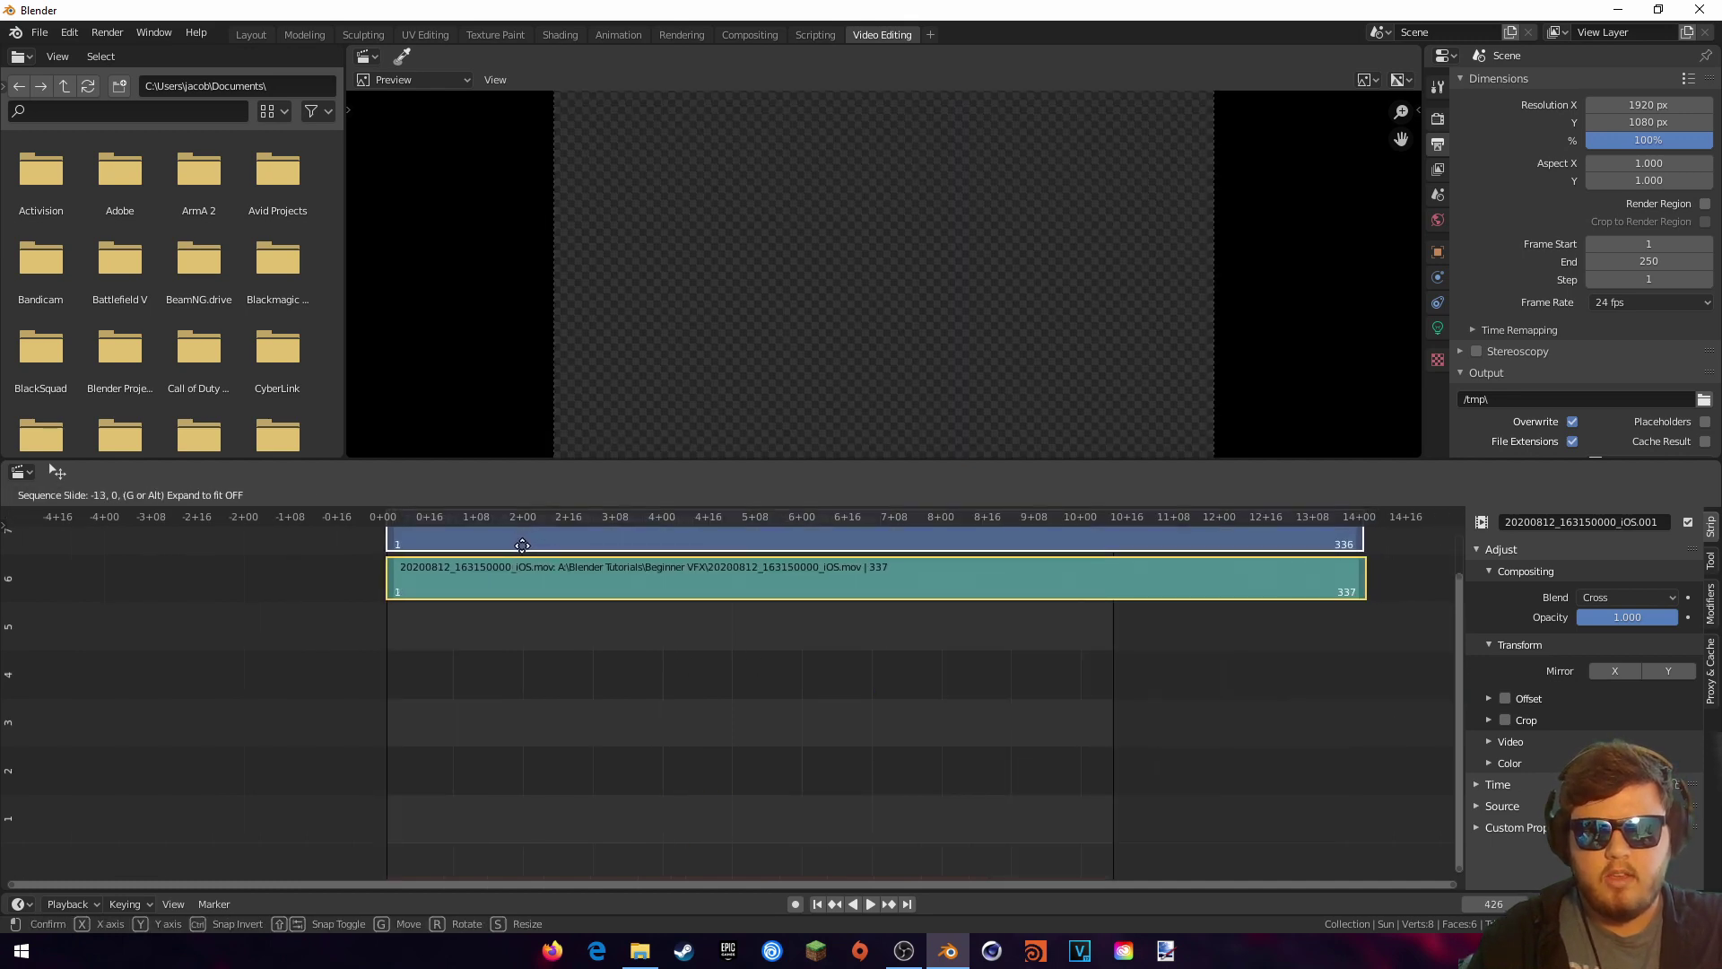
left_click(523, 546)
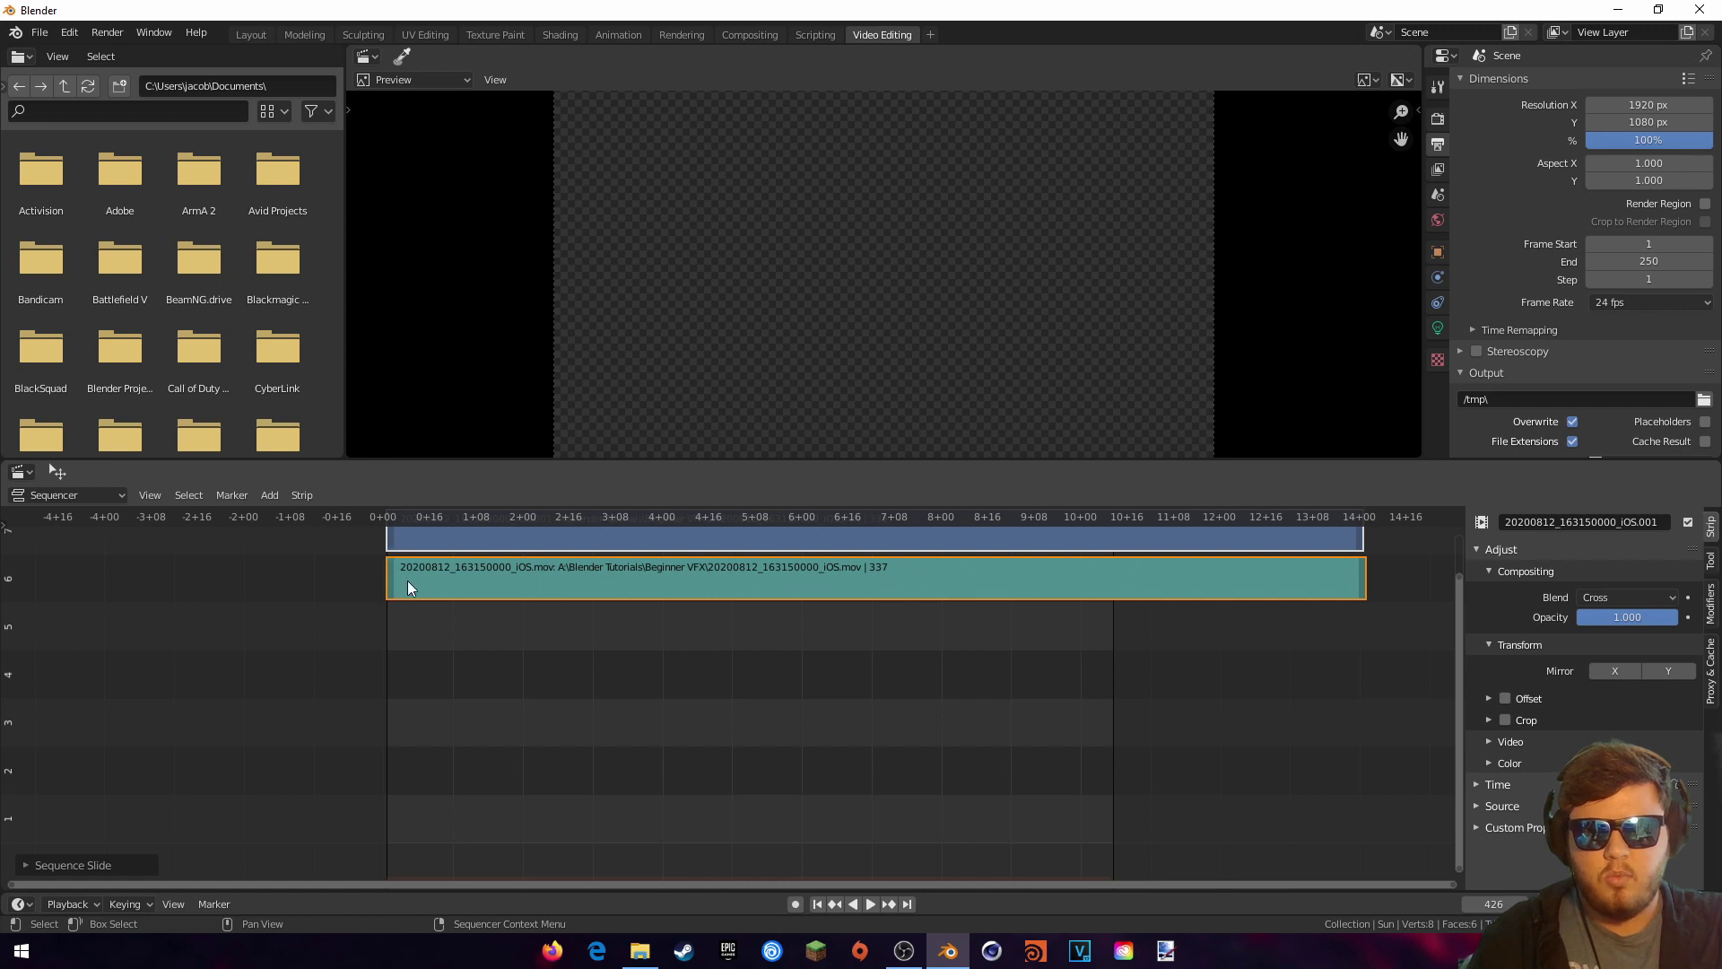
Step: Check the movie strip's length in the sequencer and set the scene's end frame to 336
scroll(1166, 592, "down", 3)
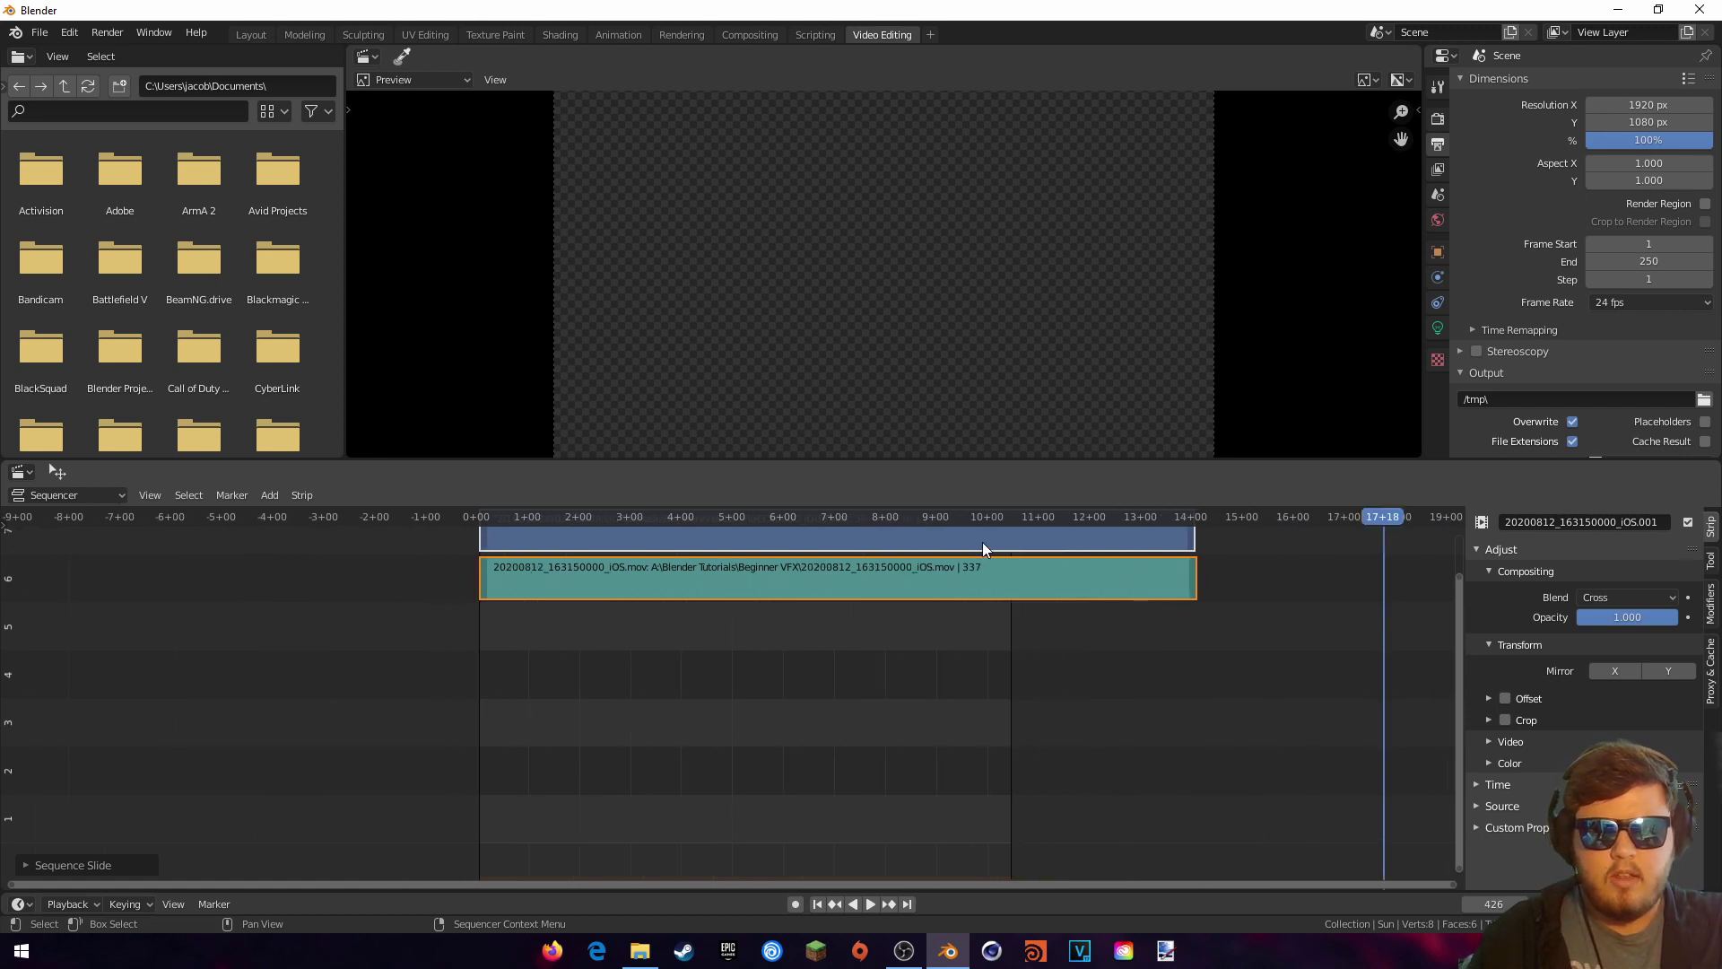
key("g")
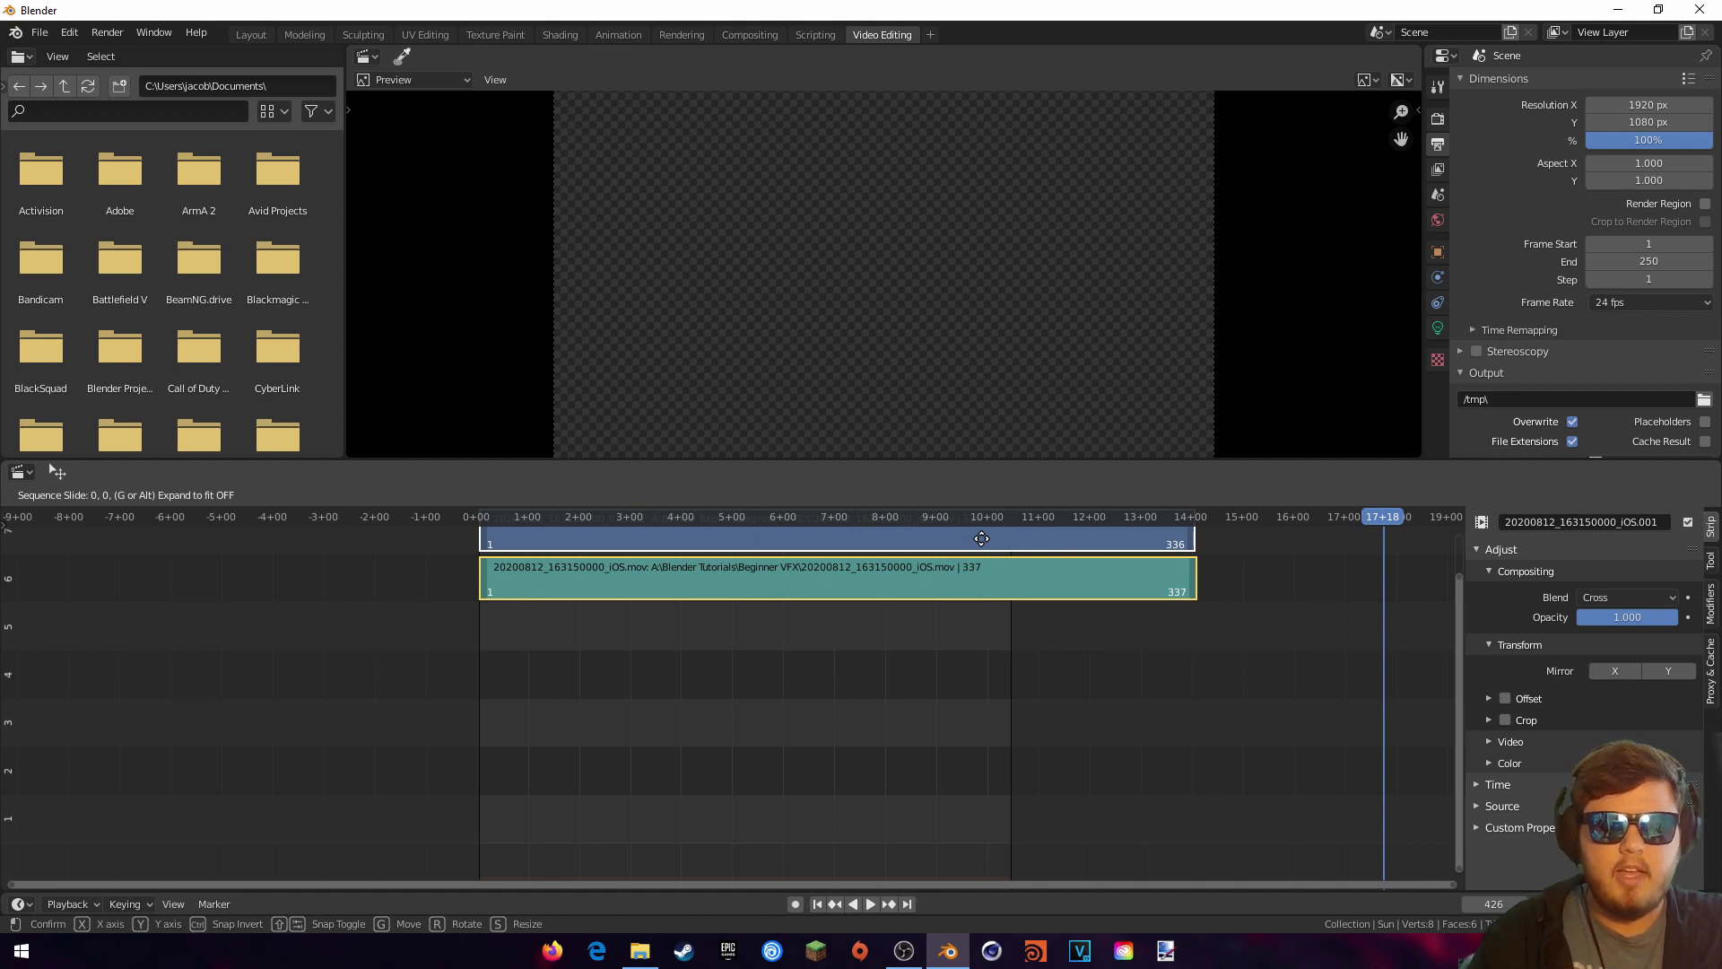
left_click(981, 538)
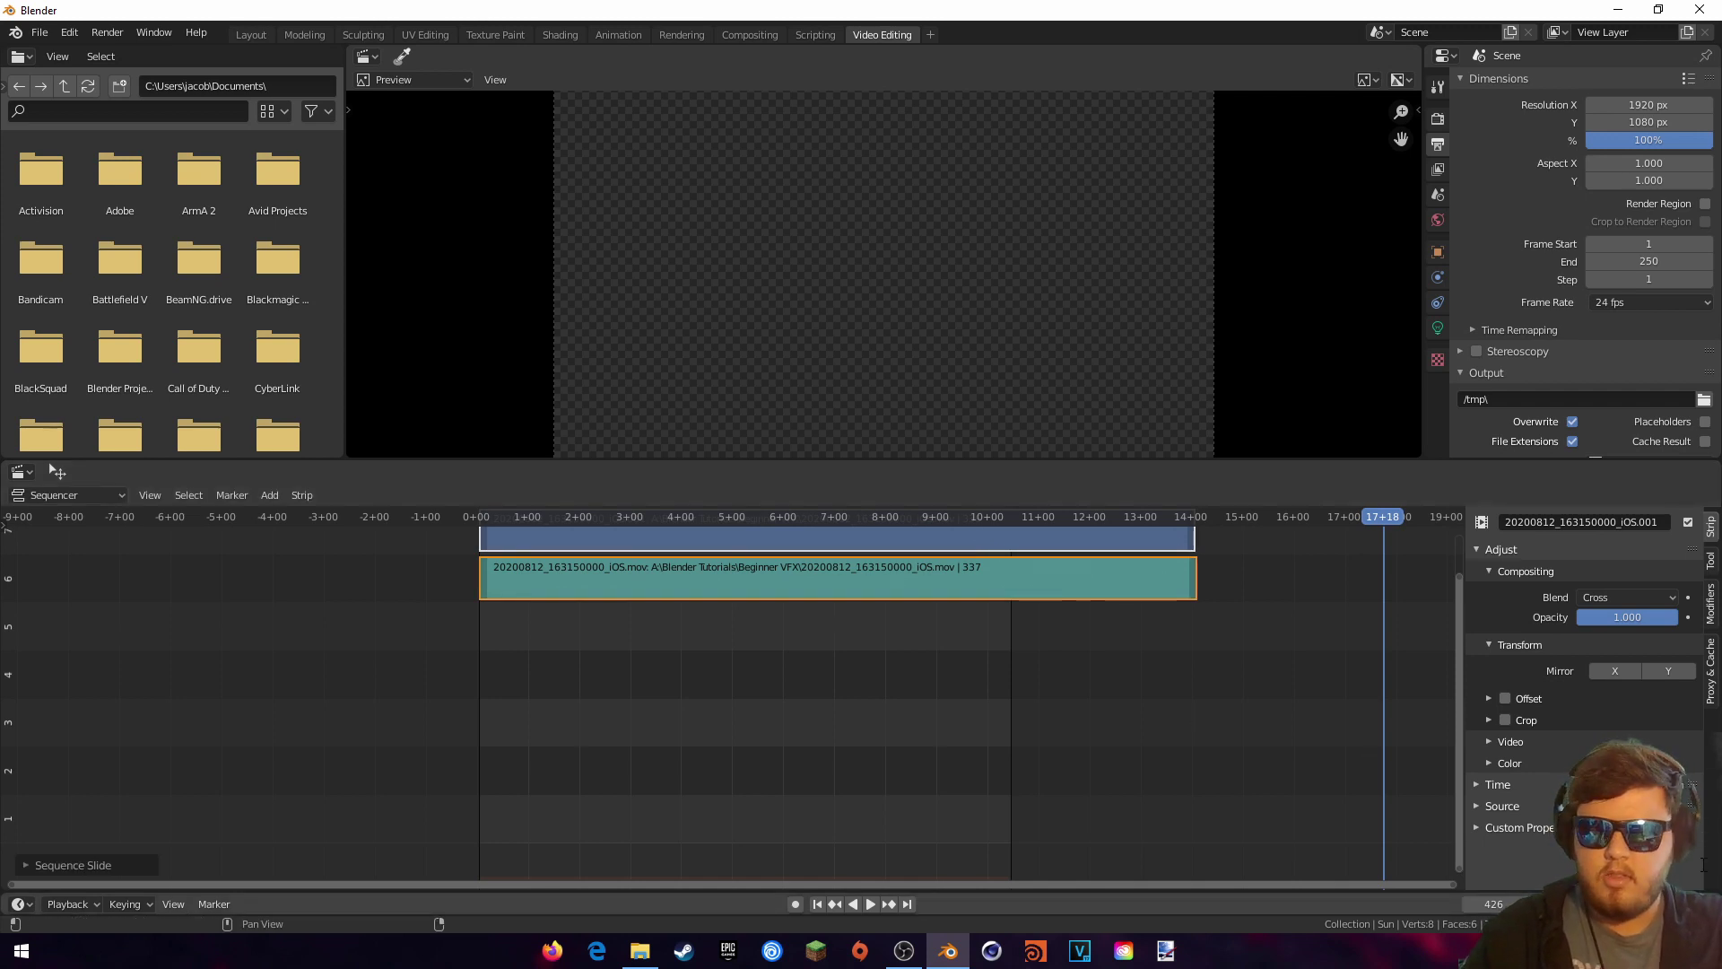
type("336")
key("Return")
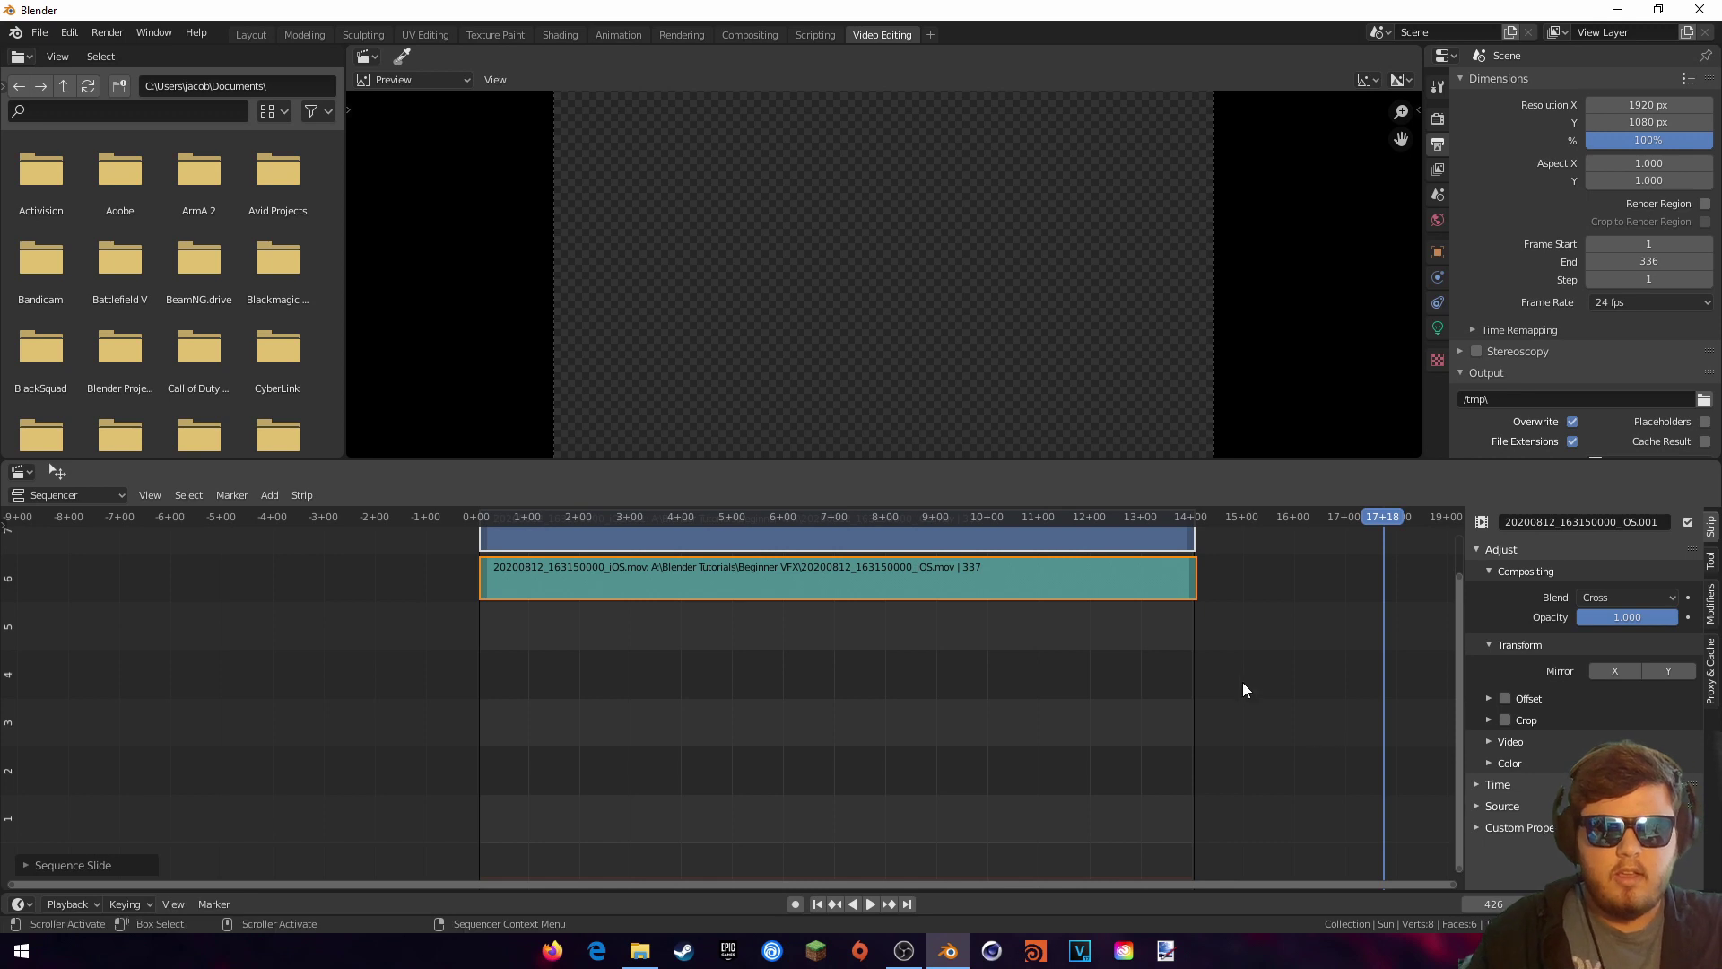
scroll(1297, 635, "up", 6)
scroll(1302, 635, "down", 4)
scroll(1300, 633, "down", 1)
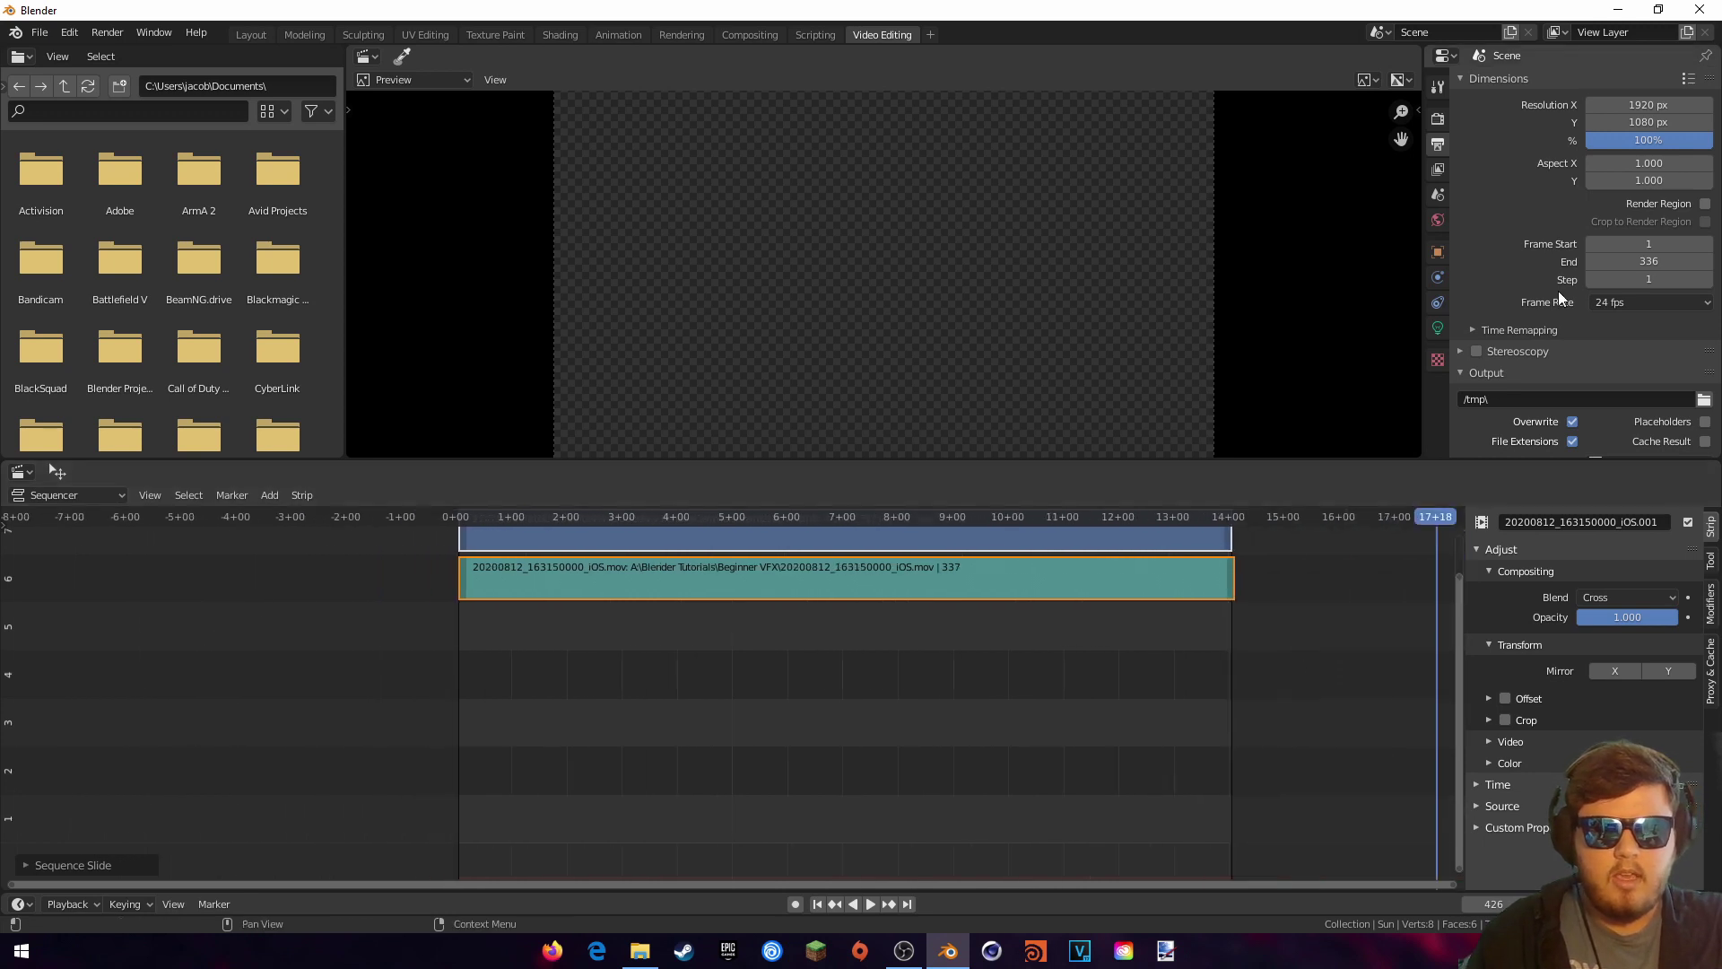
Step: Set the color management View Transform to Standard and return to the output properties
left_click(1438, 118)
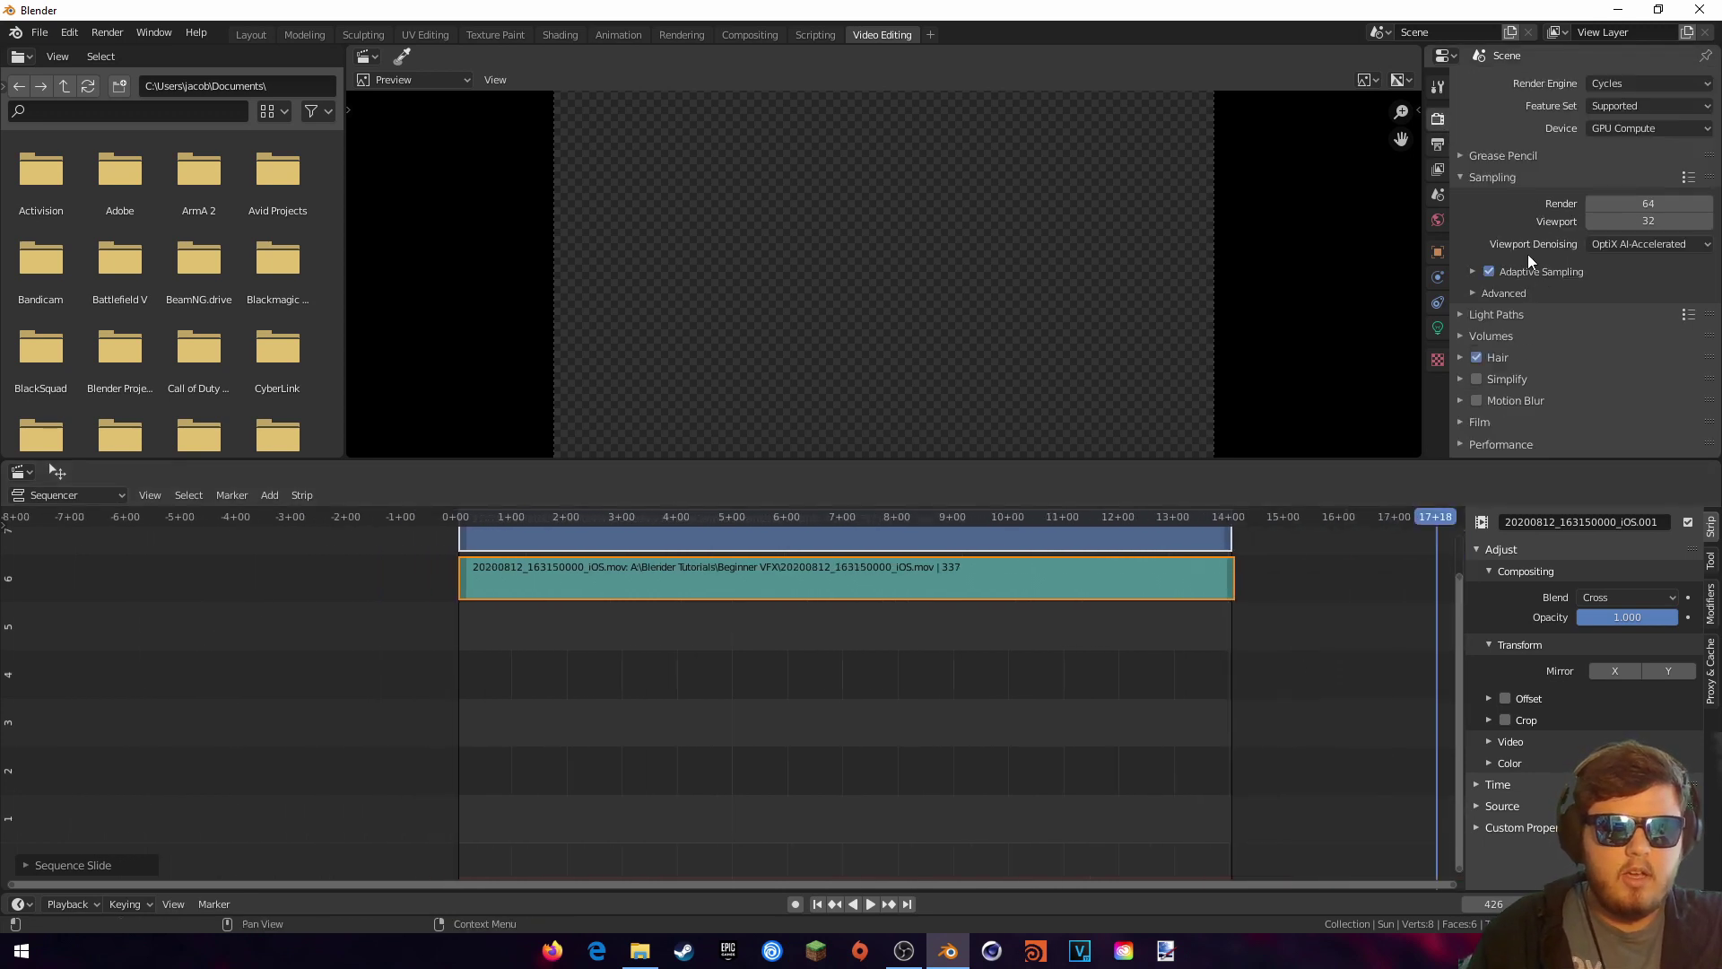
scroll(1524, 261, "down", 1)
scroll(1525, 403, "down", 4)
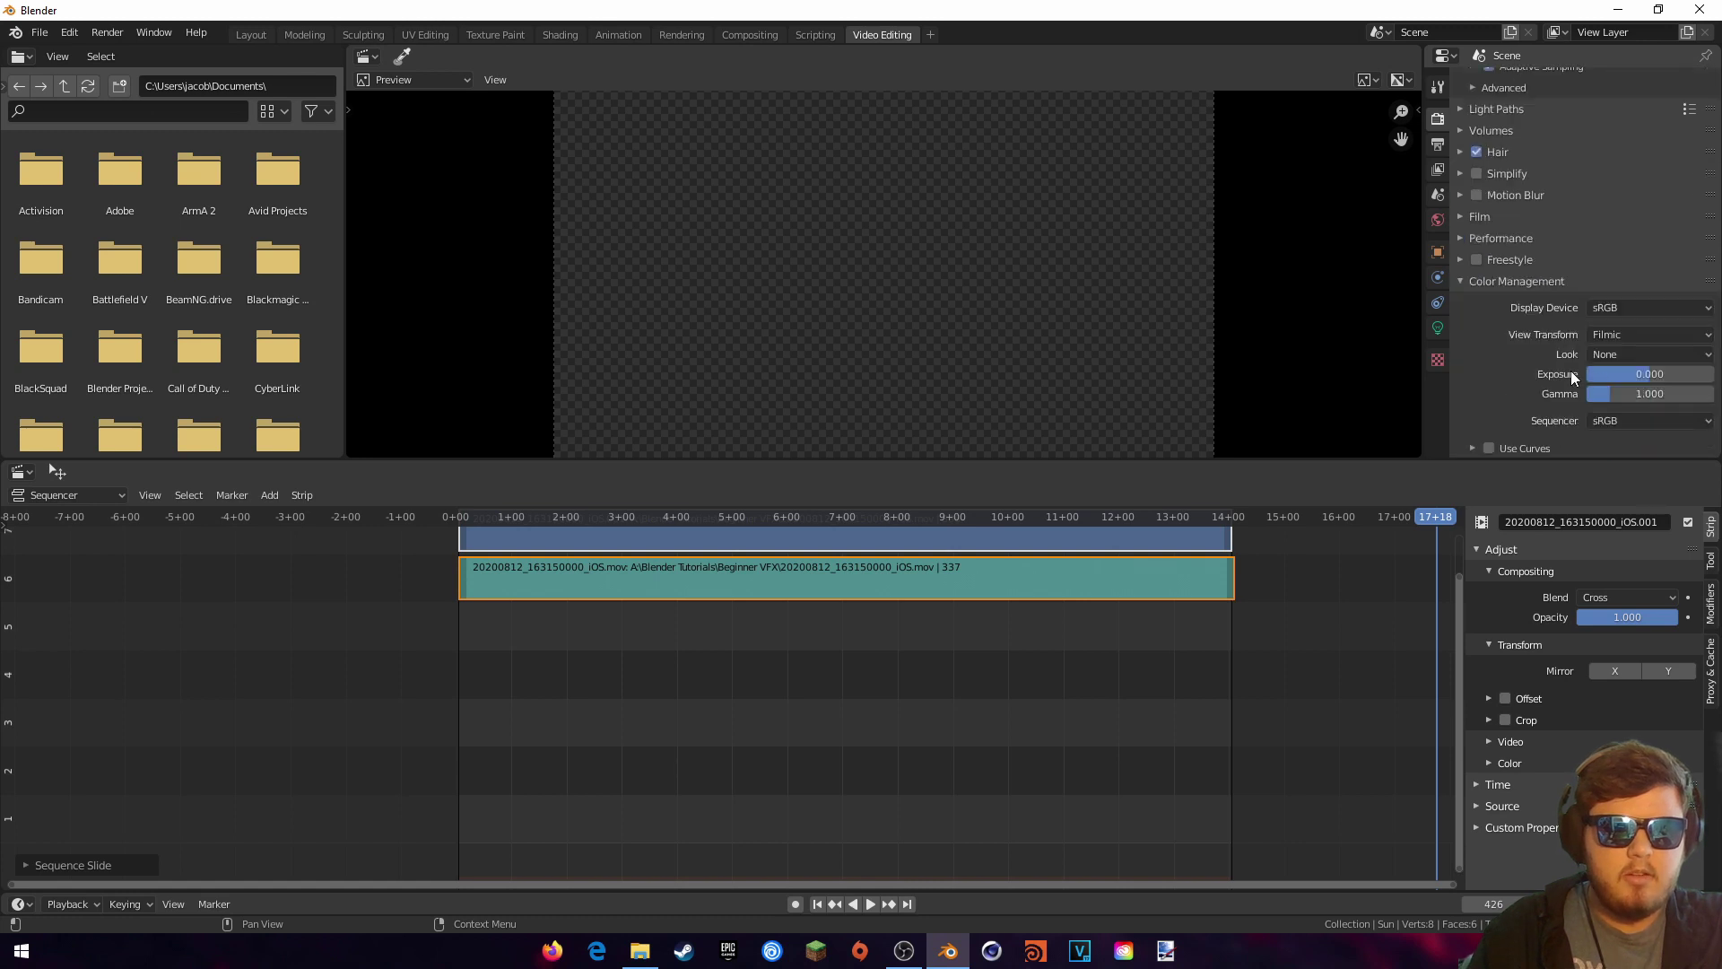
left_click(1643, 335)
left_click(1628, 354)
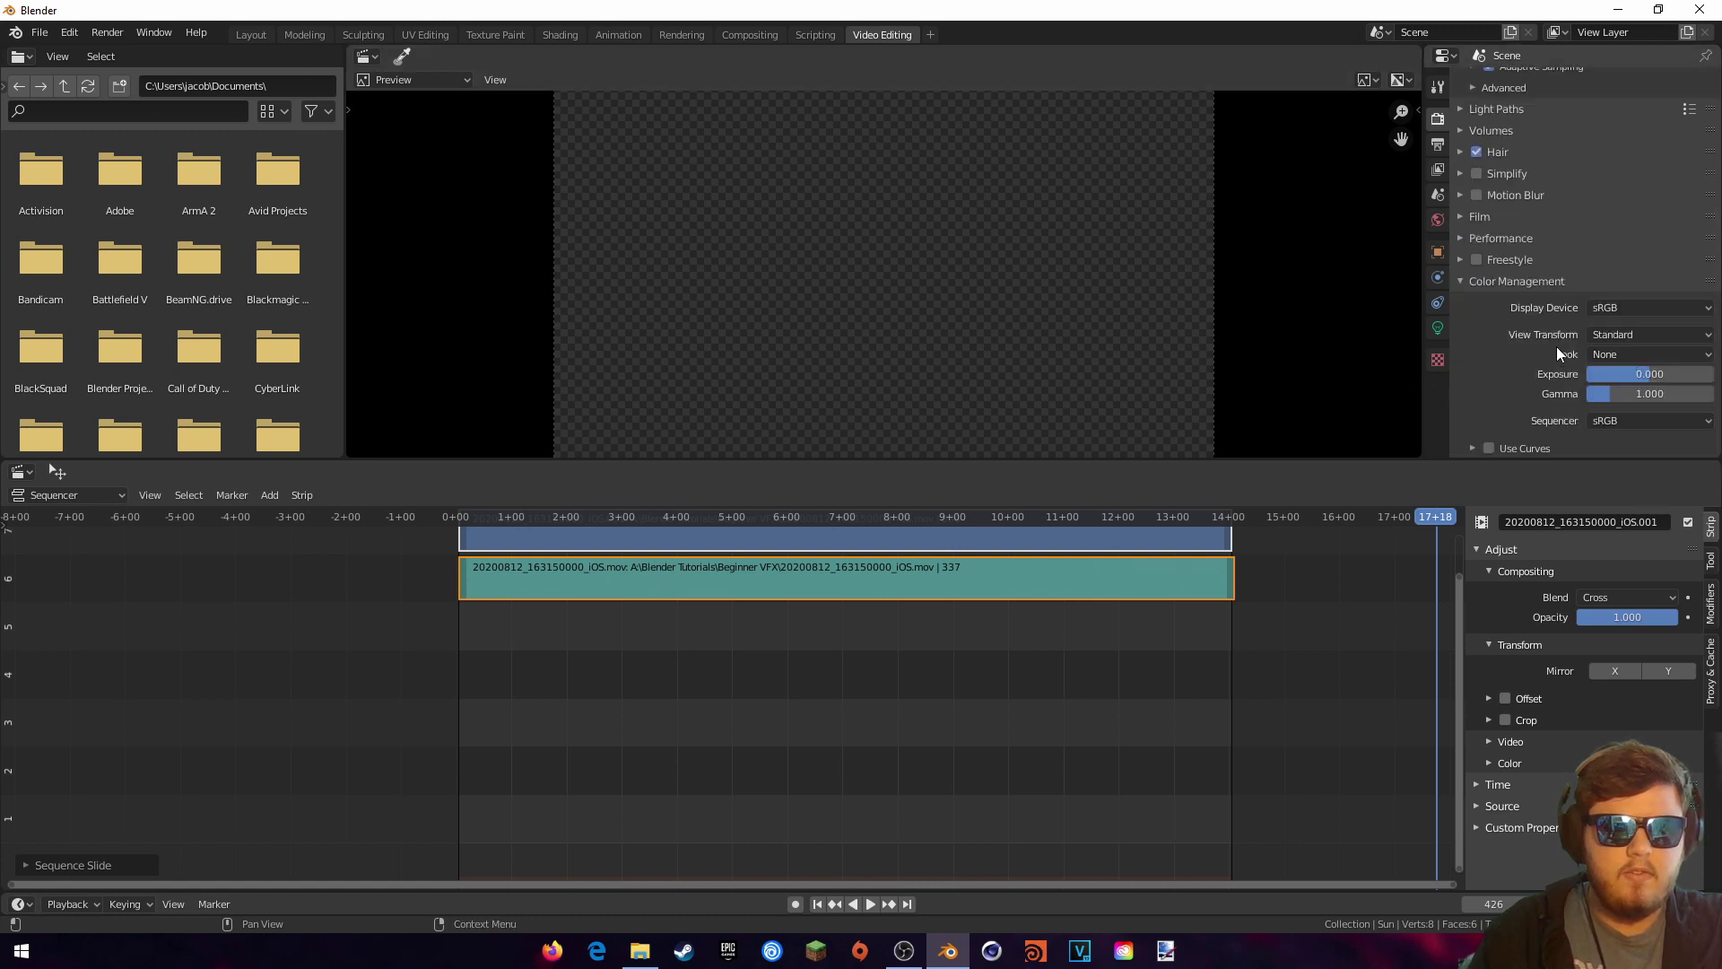
left_click(1438, 145)
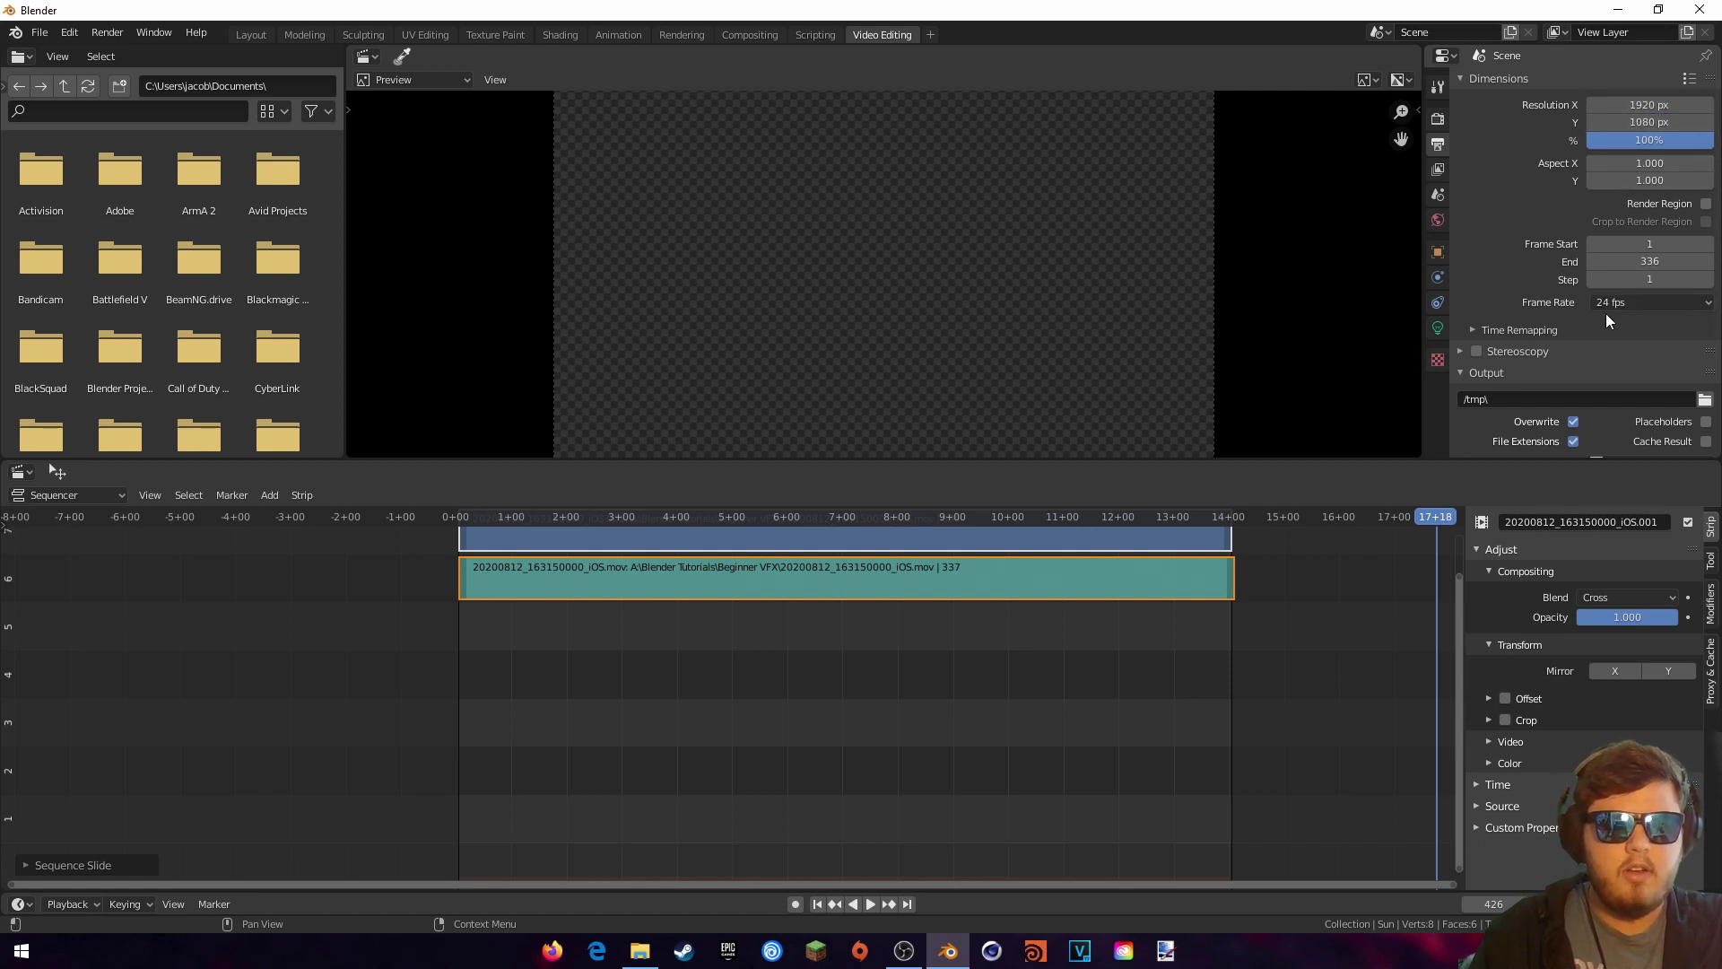
Step: In File Explorer, check the frame width, frame height and frame rate of 20200812_163150000_iOS.mov in its properties
left_click(640, 949)
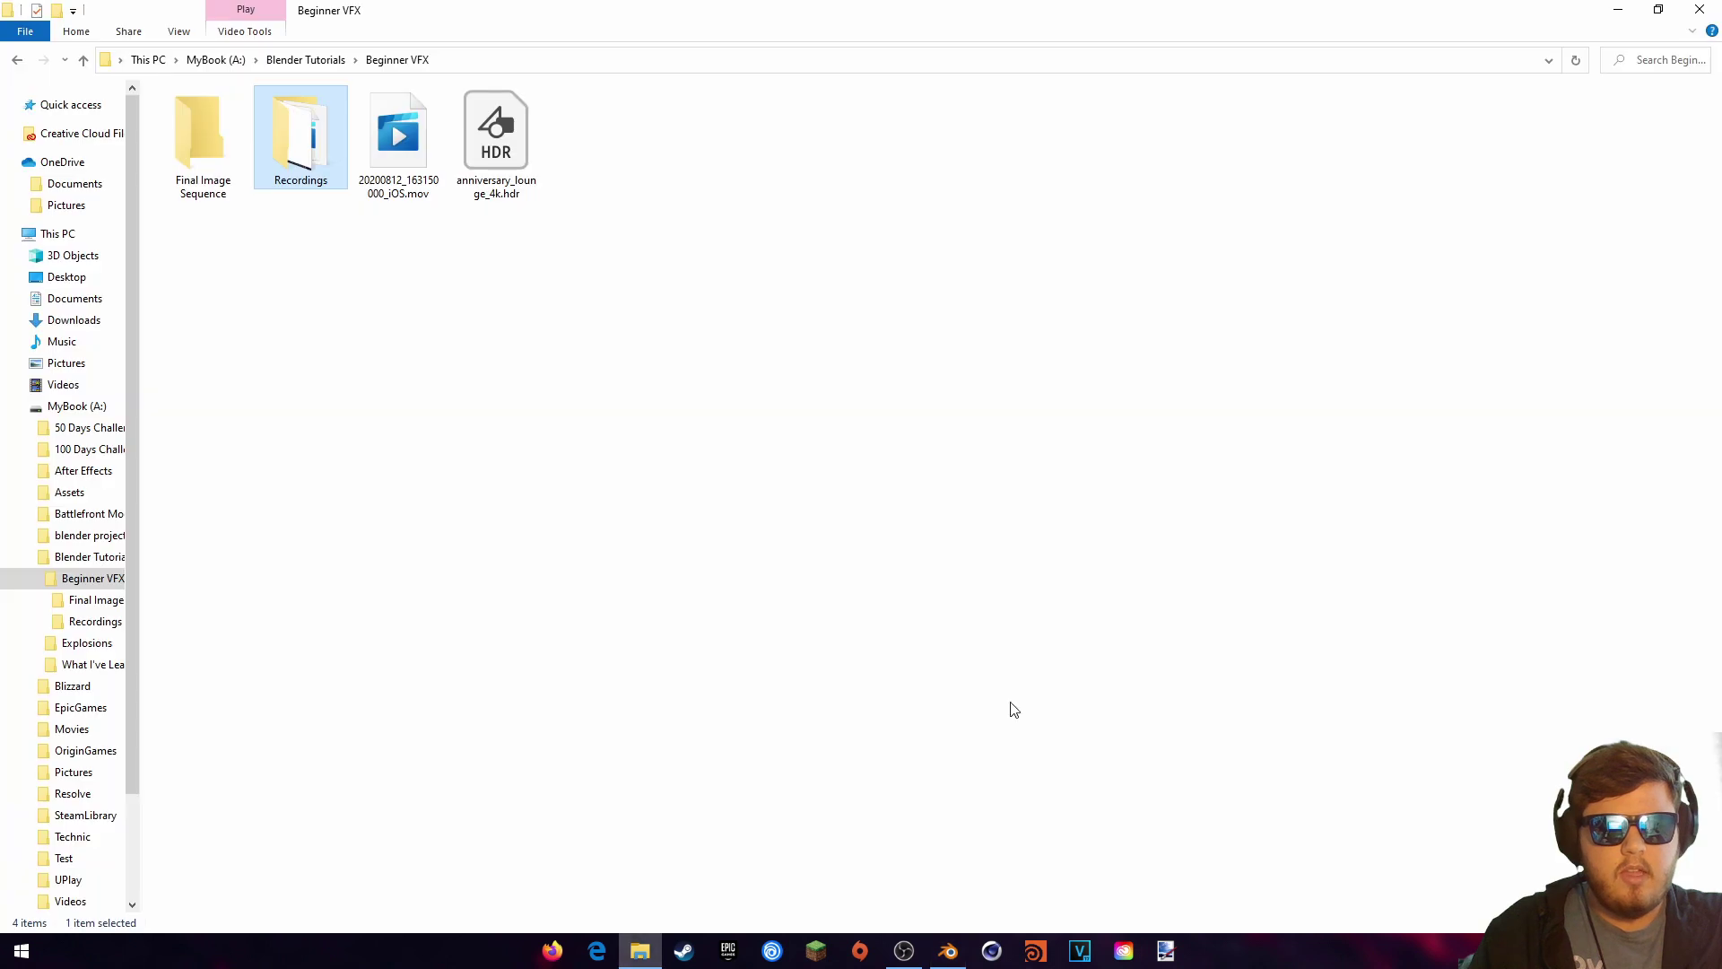
left_click(420, 159)
right_click(422, 160)
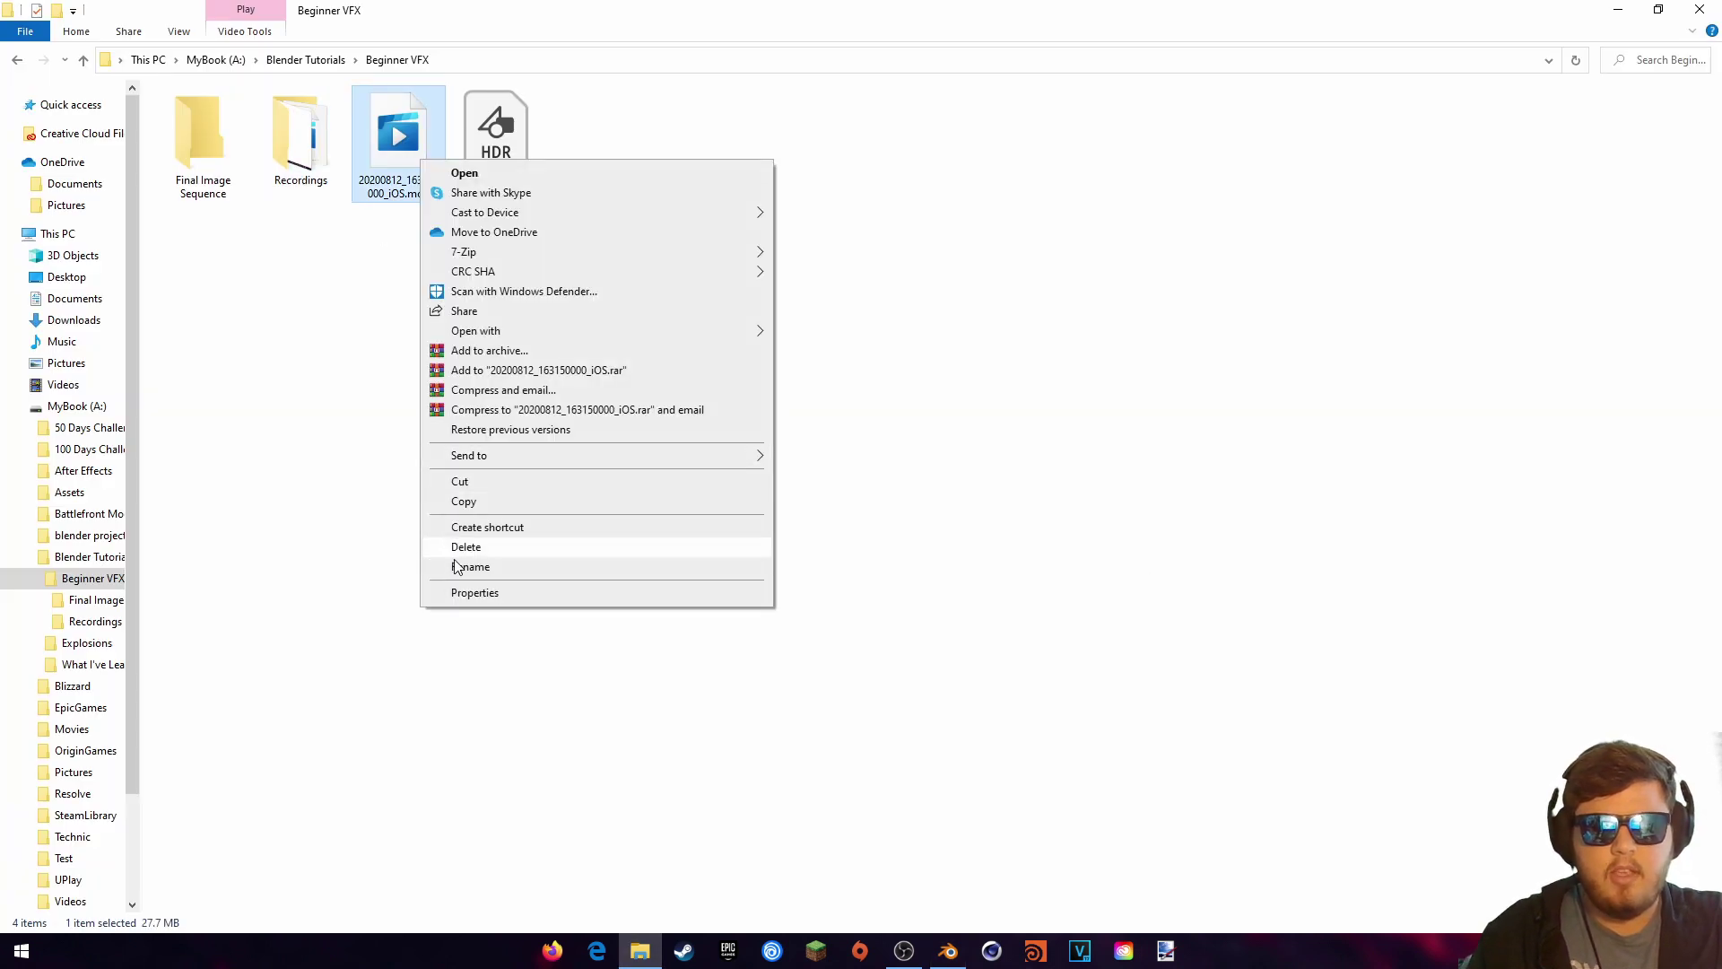
left_click(474, 593)
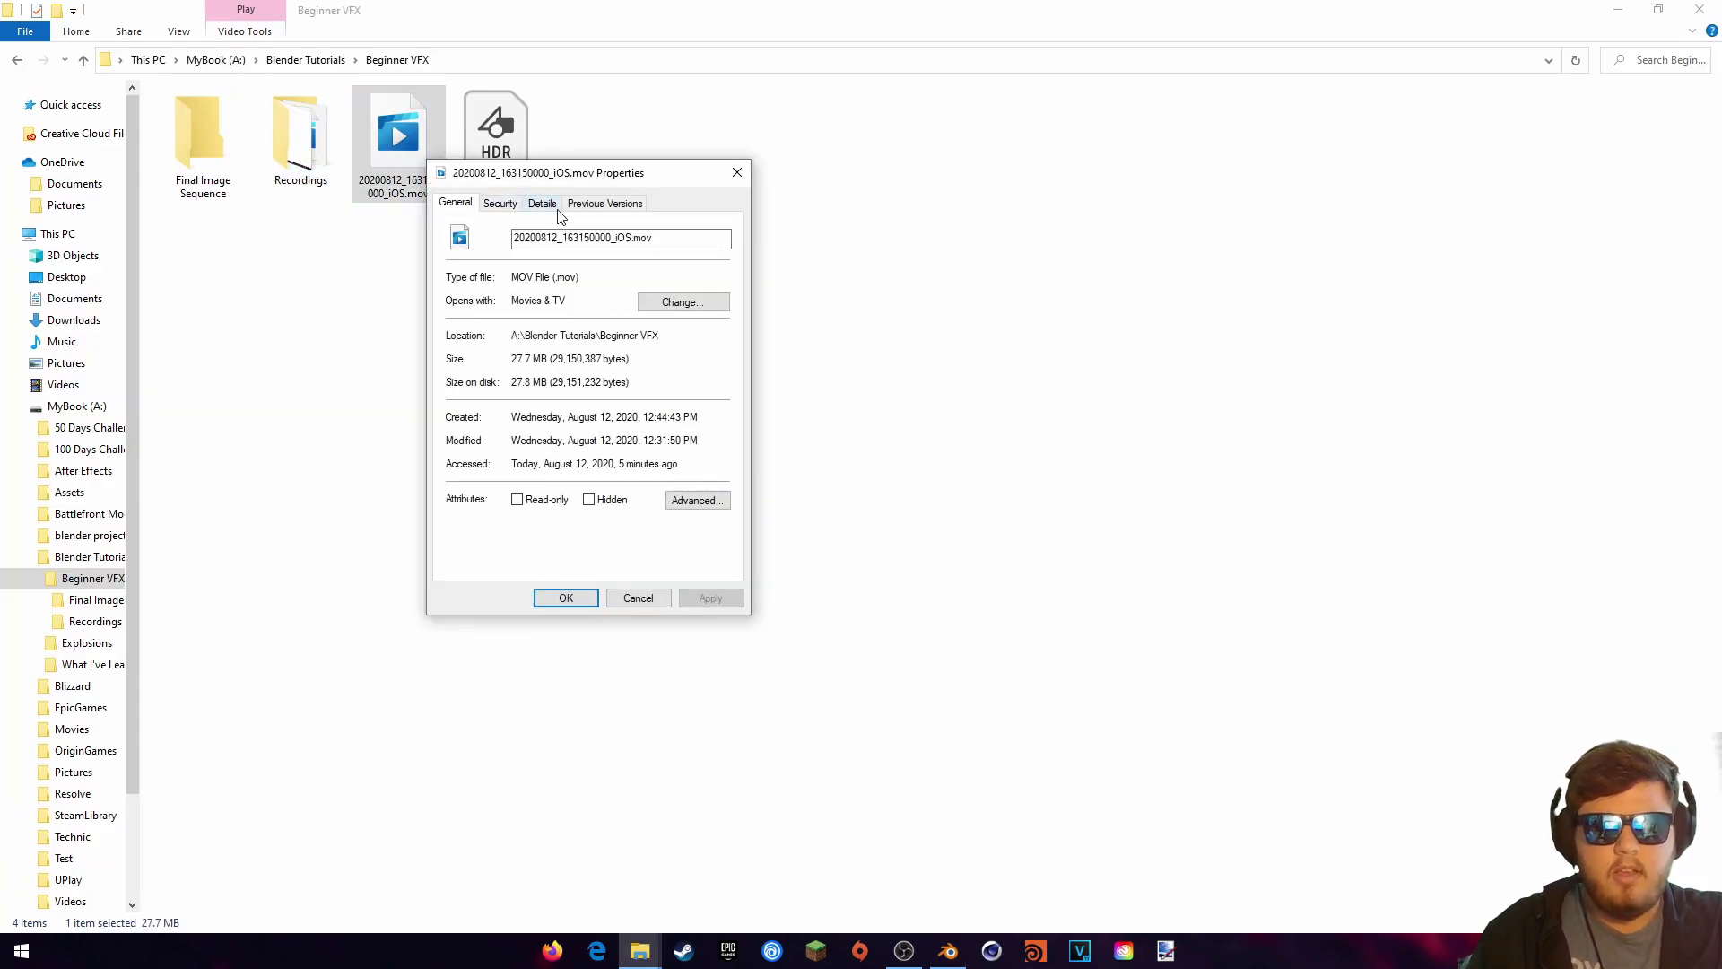
left_click(543, 204)
scroll(656, 361, "down", 1)
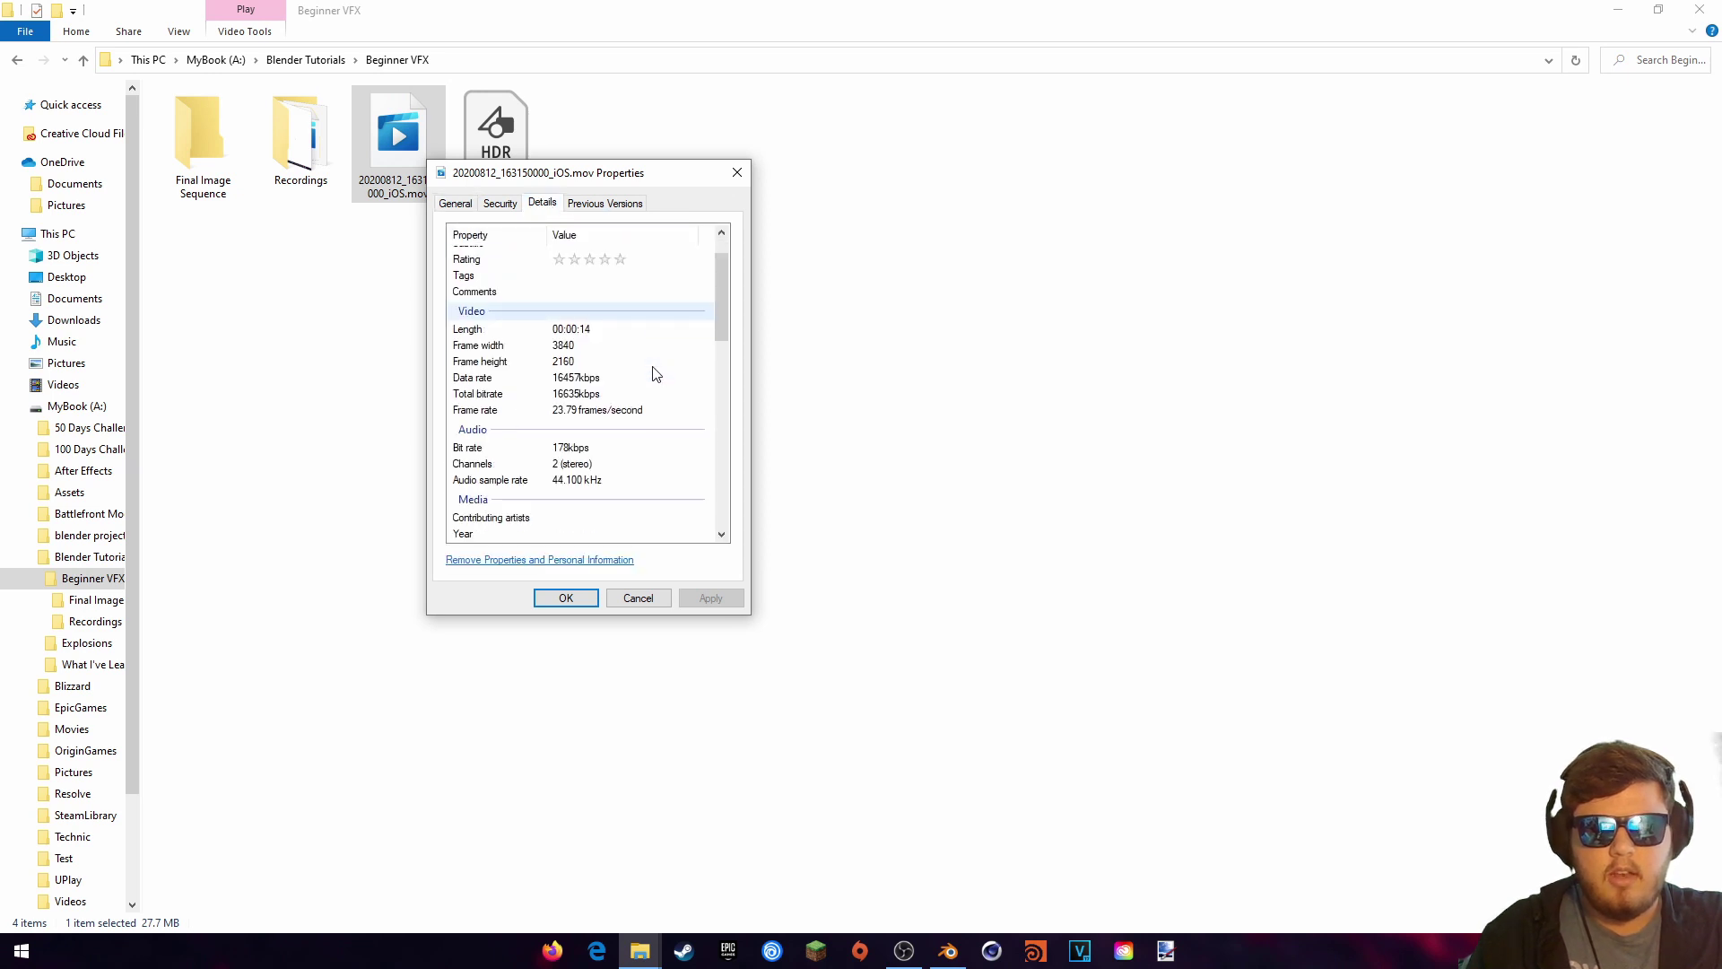
left_click(560, 346)
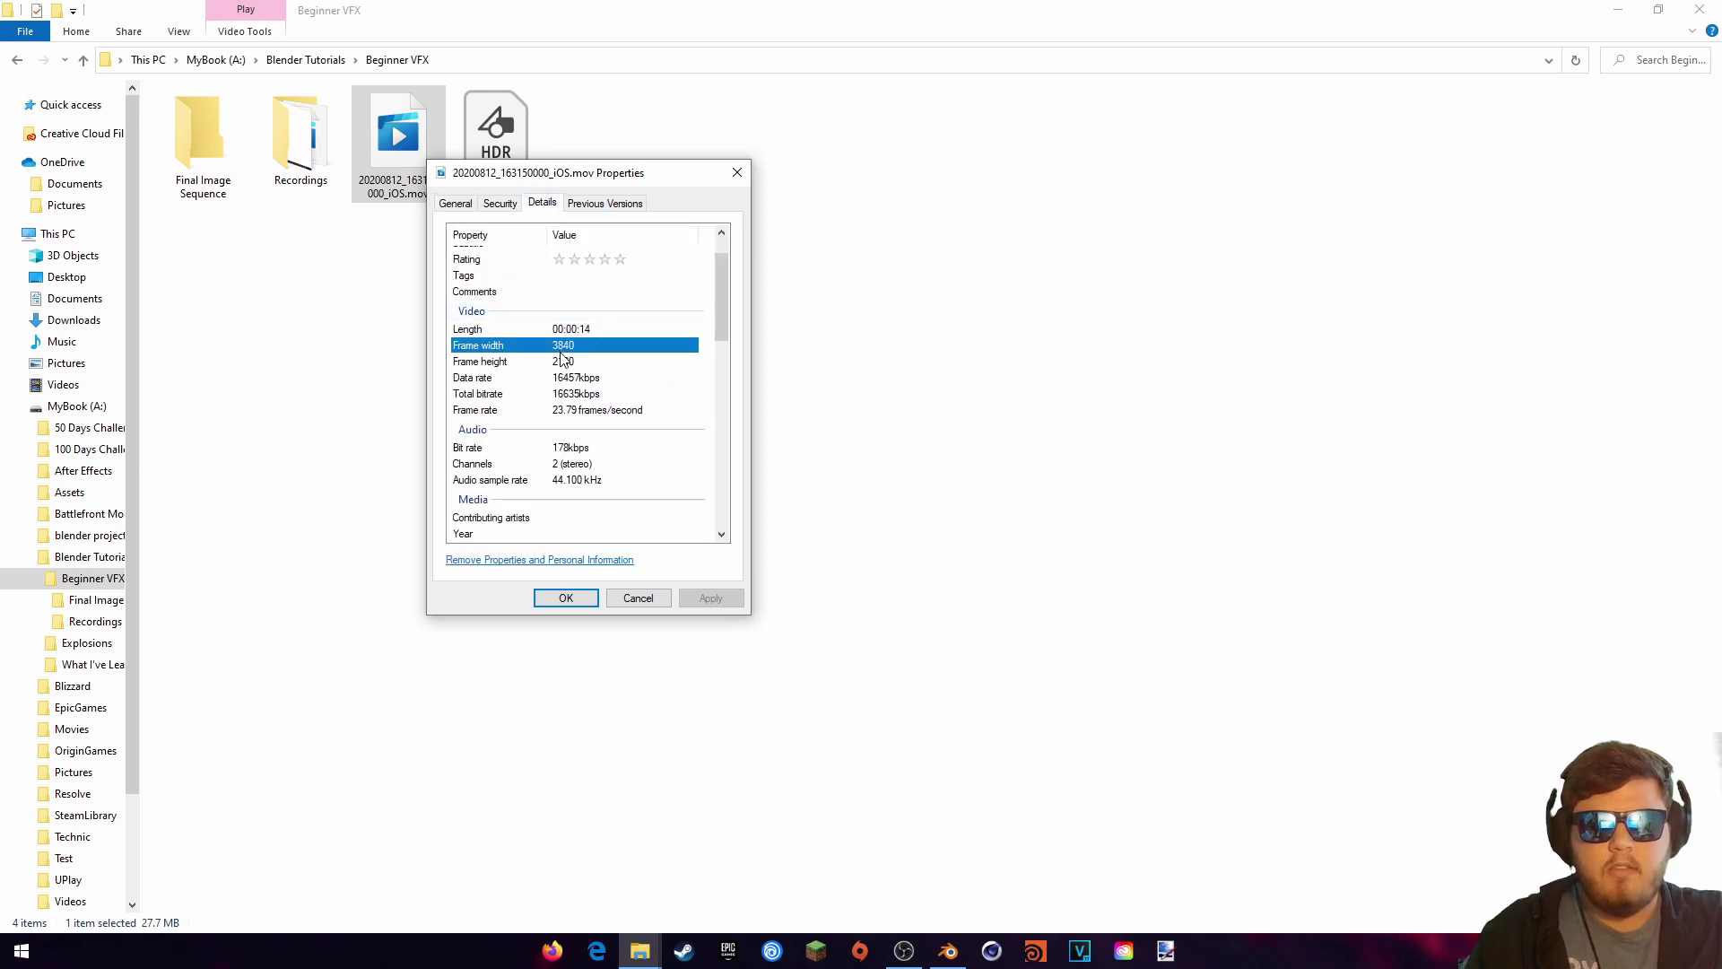
left_click(564, 362)
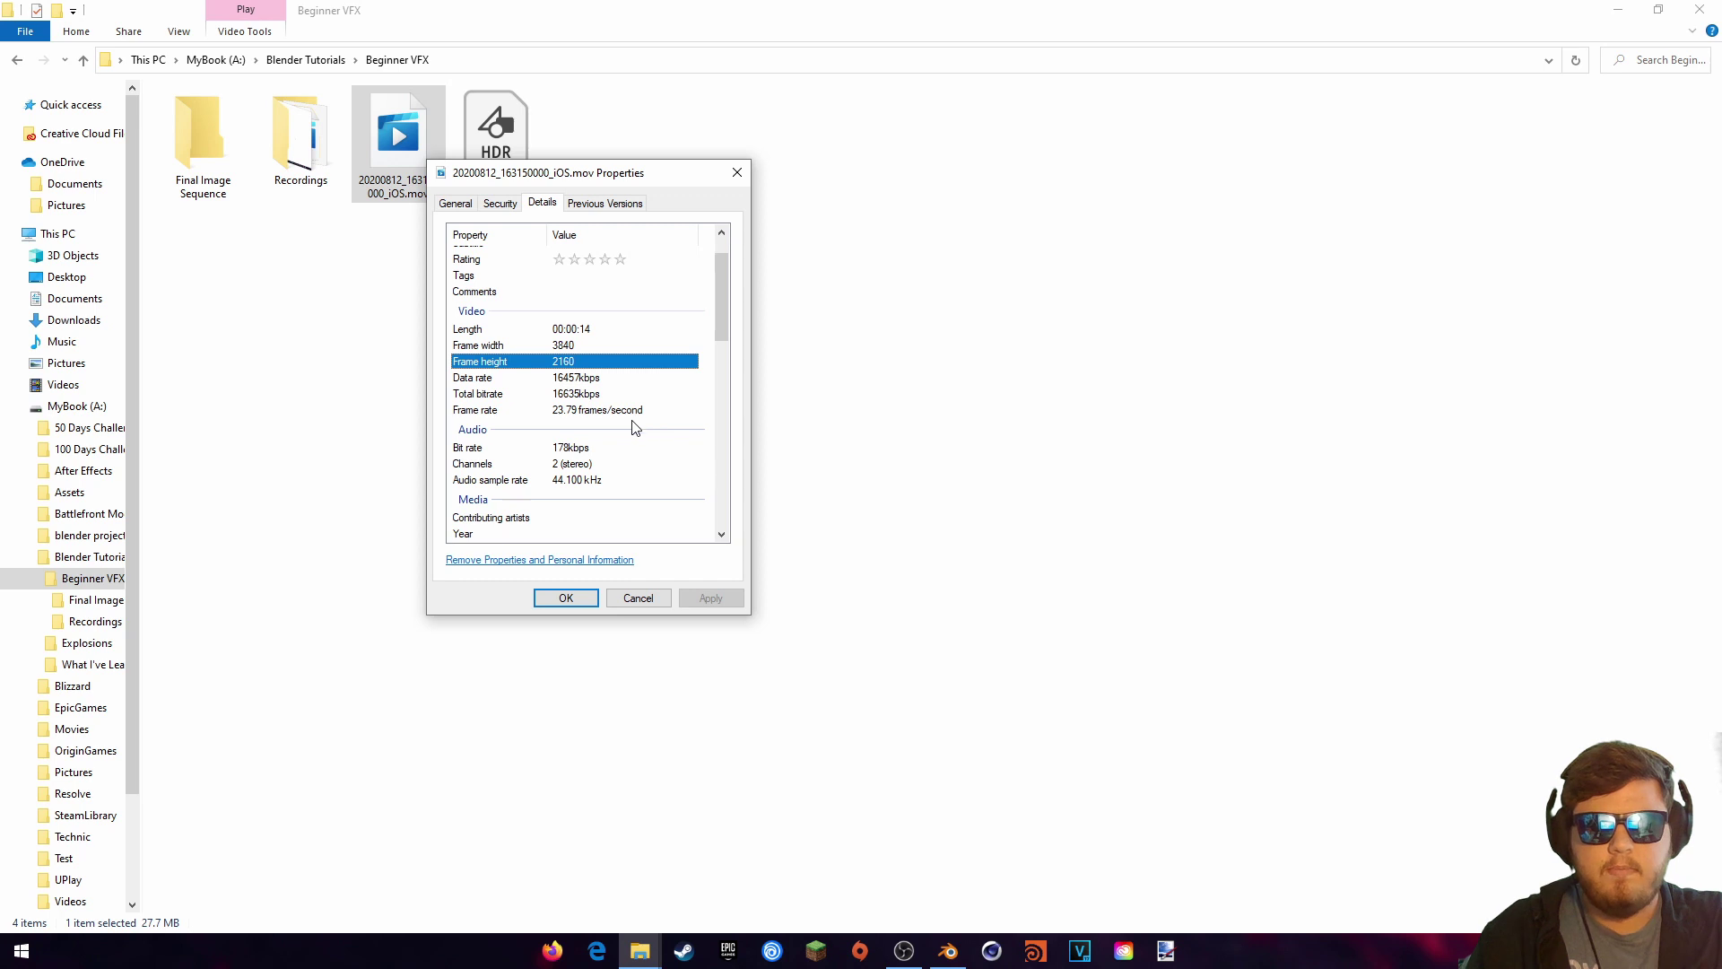
scroll(632, 424, "down", 1)
left_click(572, 365)
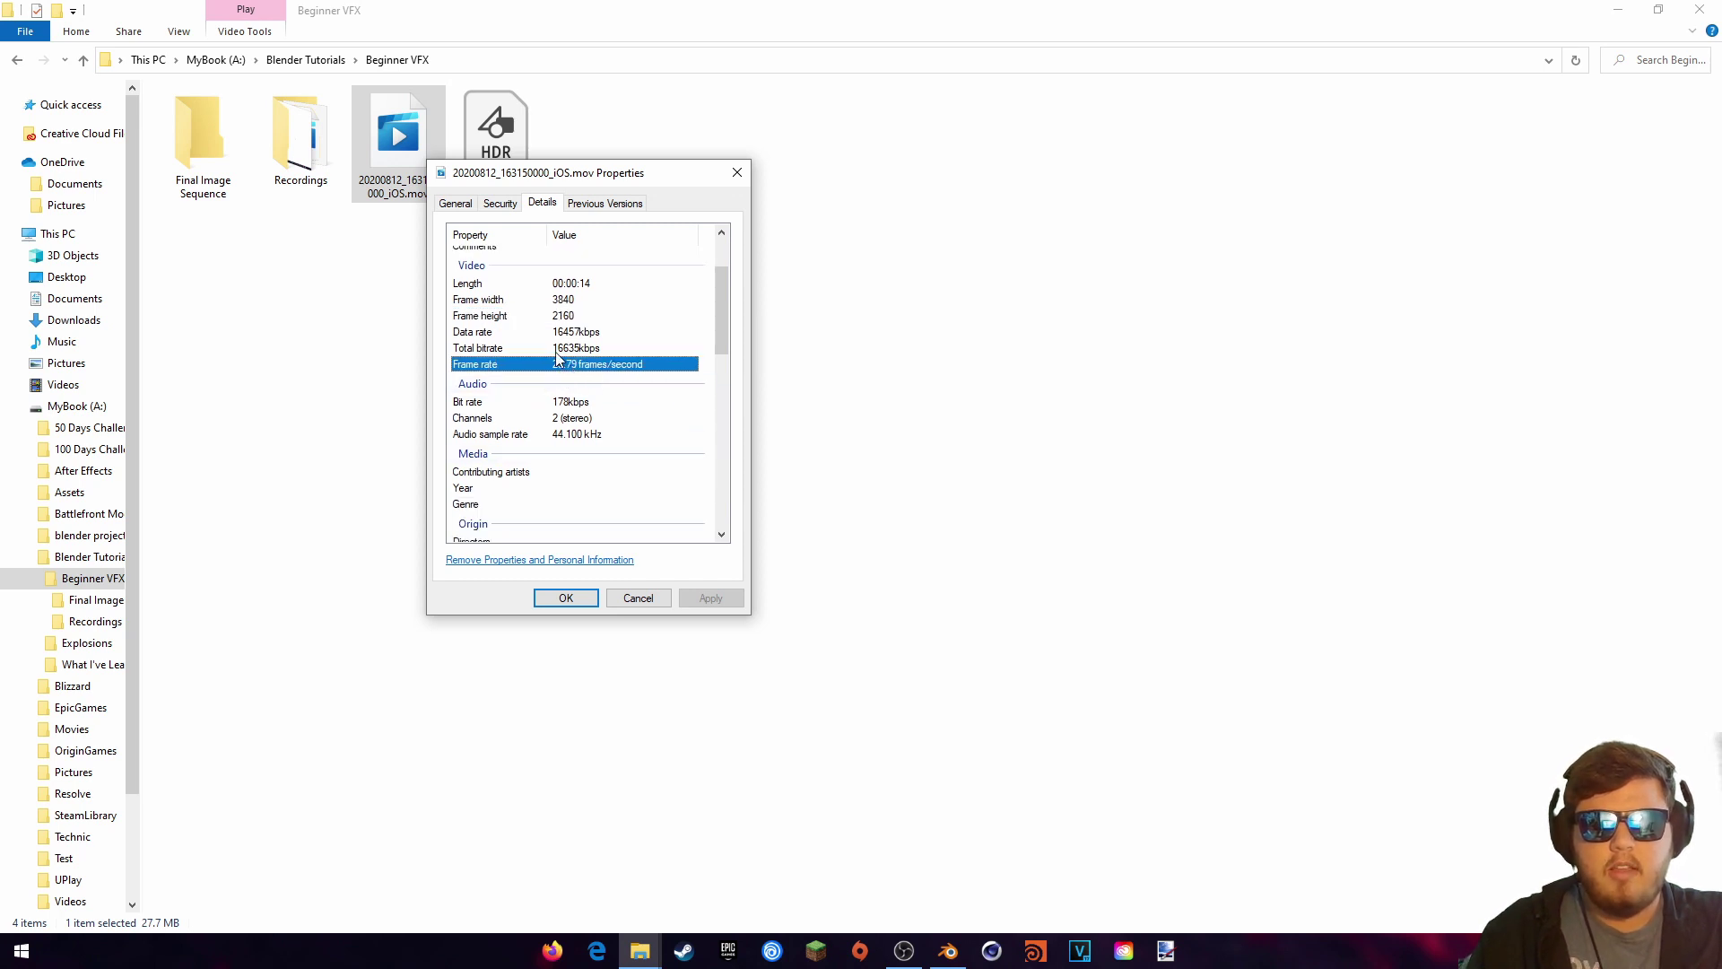
left_click(572, 301)
left_click(574, 318)
left_click(575, 365)
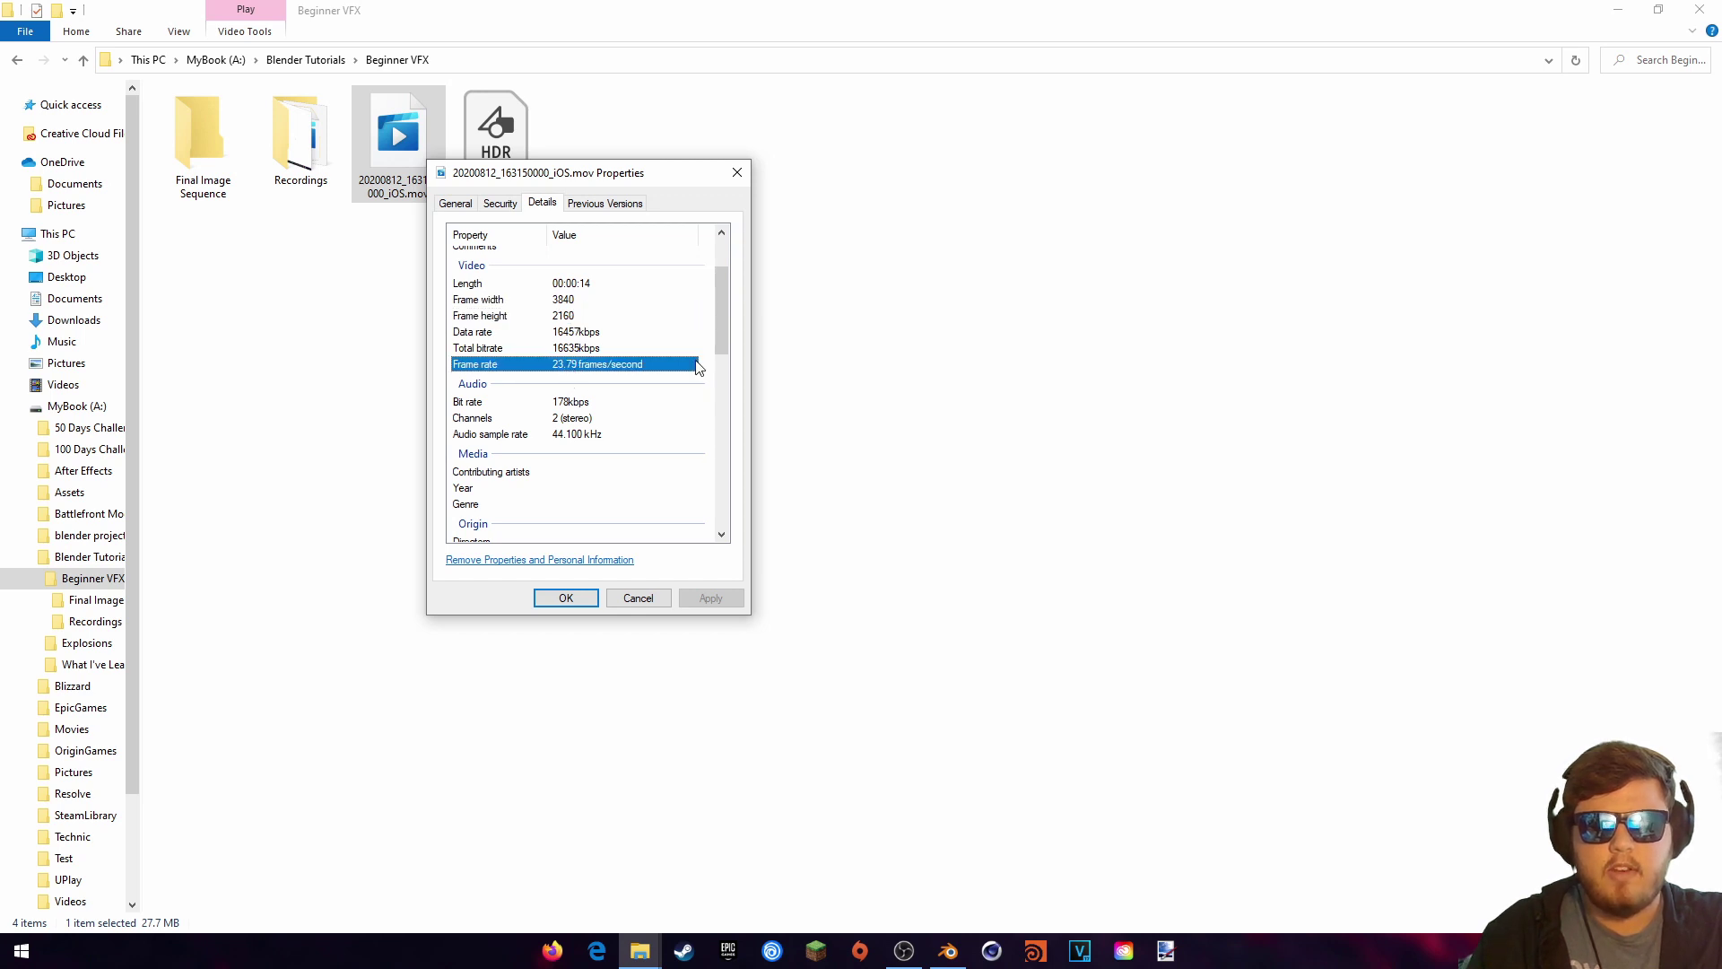
scroll(682, 373, "down", 2)
scroll(670, 440, "up", 1)
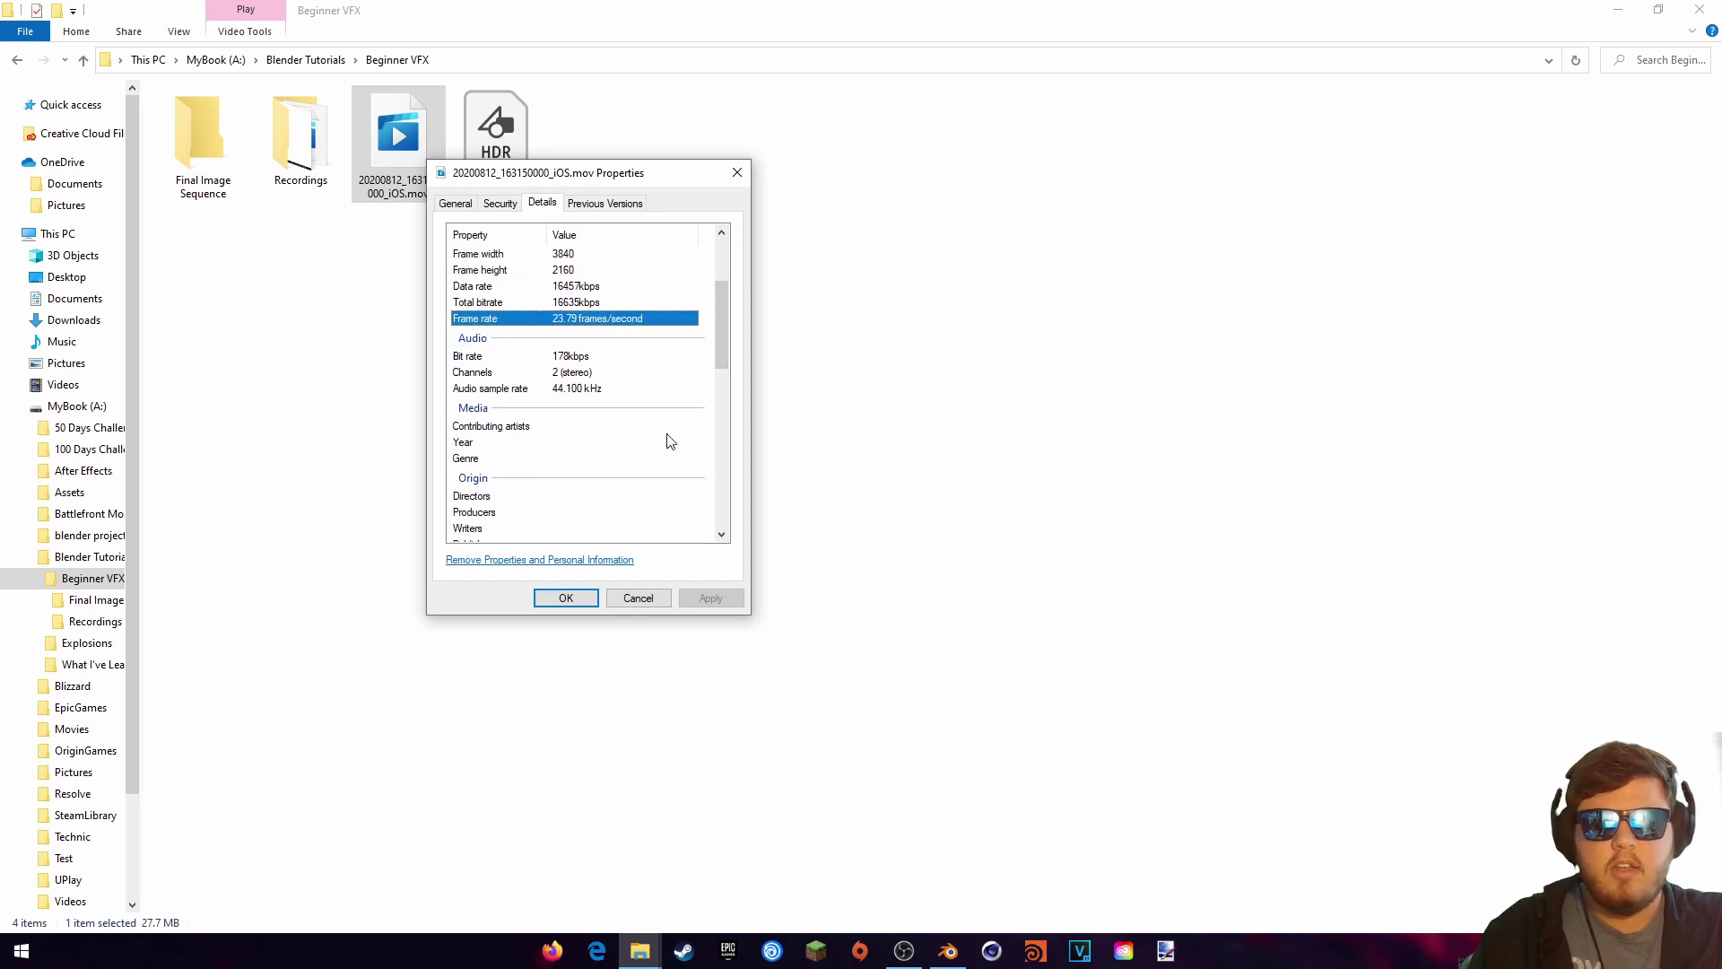
scroll(628, 462, "up", 3)
left_click(639, 597)
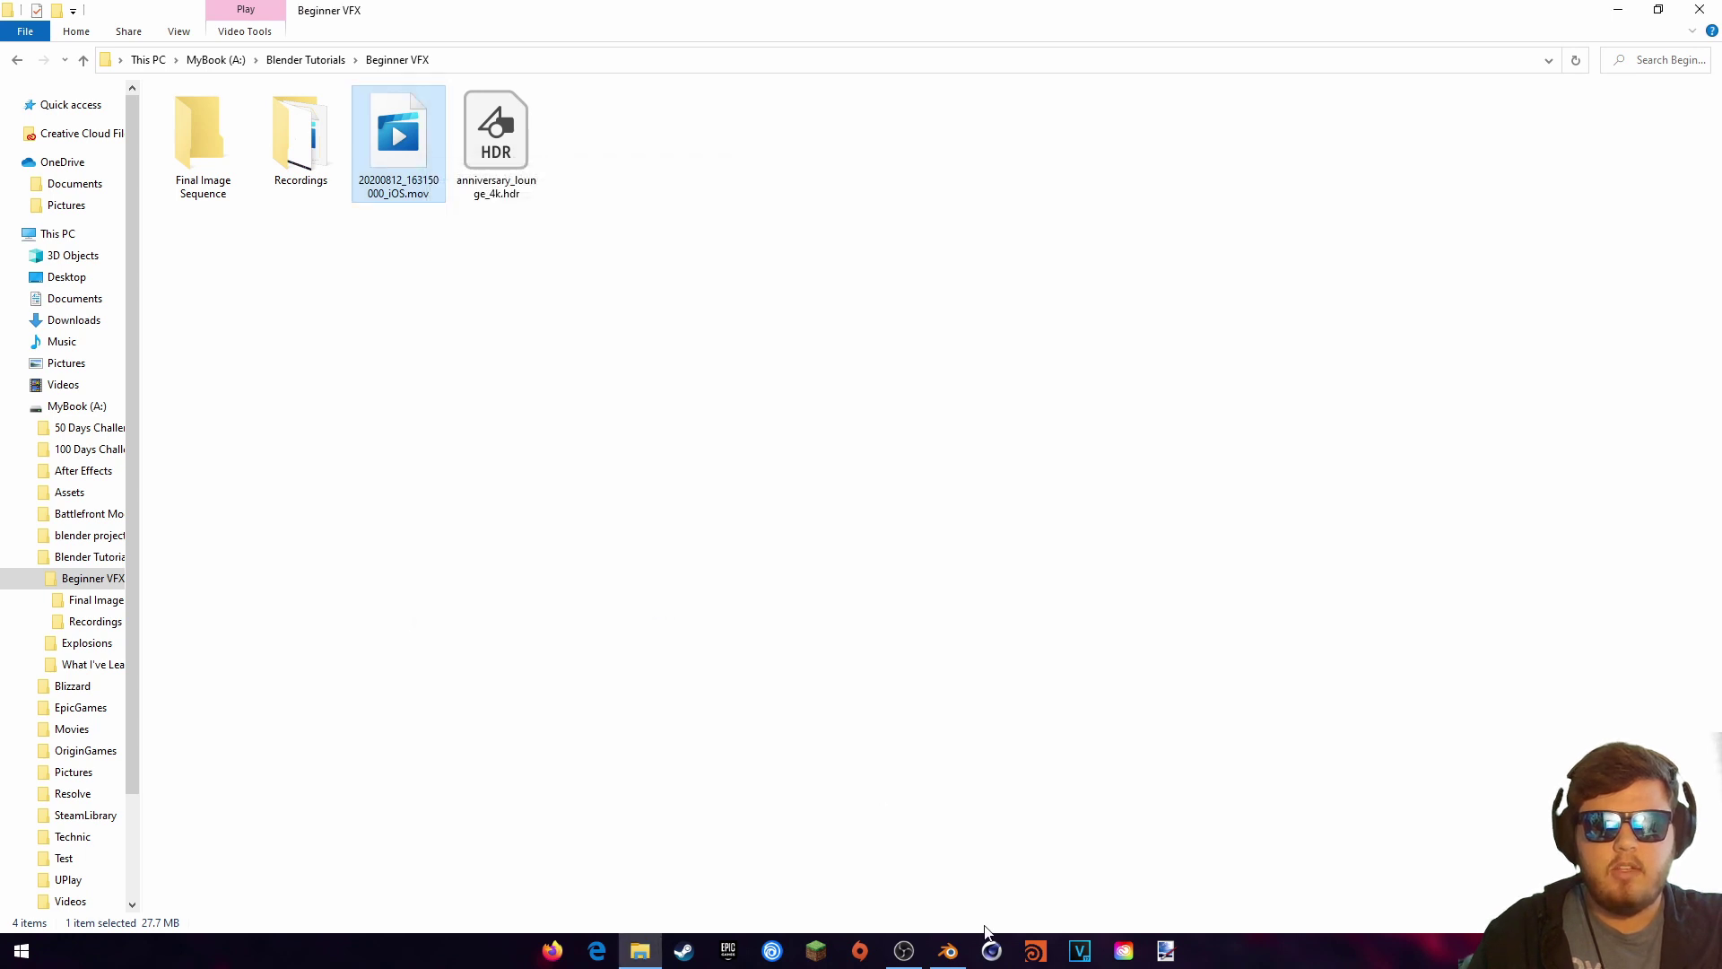
Step: Switch back to Blender and set the render output to the Beginner VFX folder with the file name Clip
left_click(948, 951)
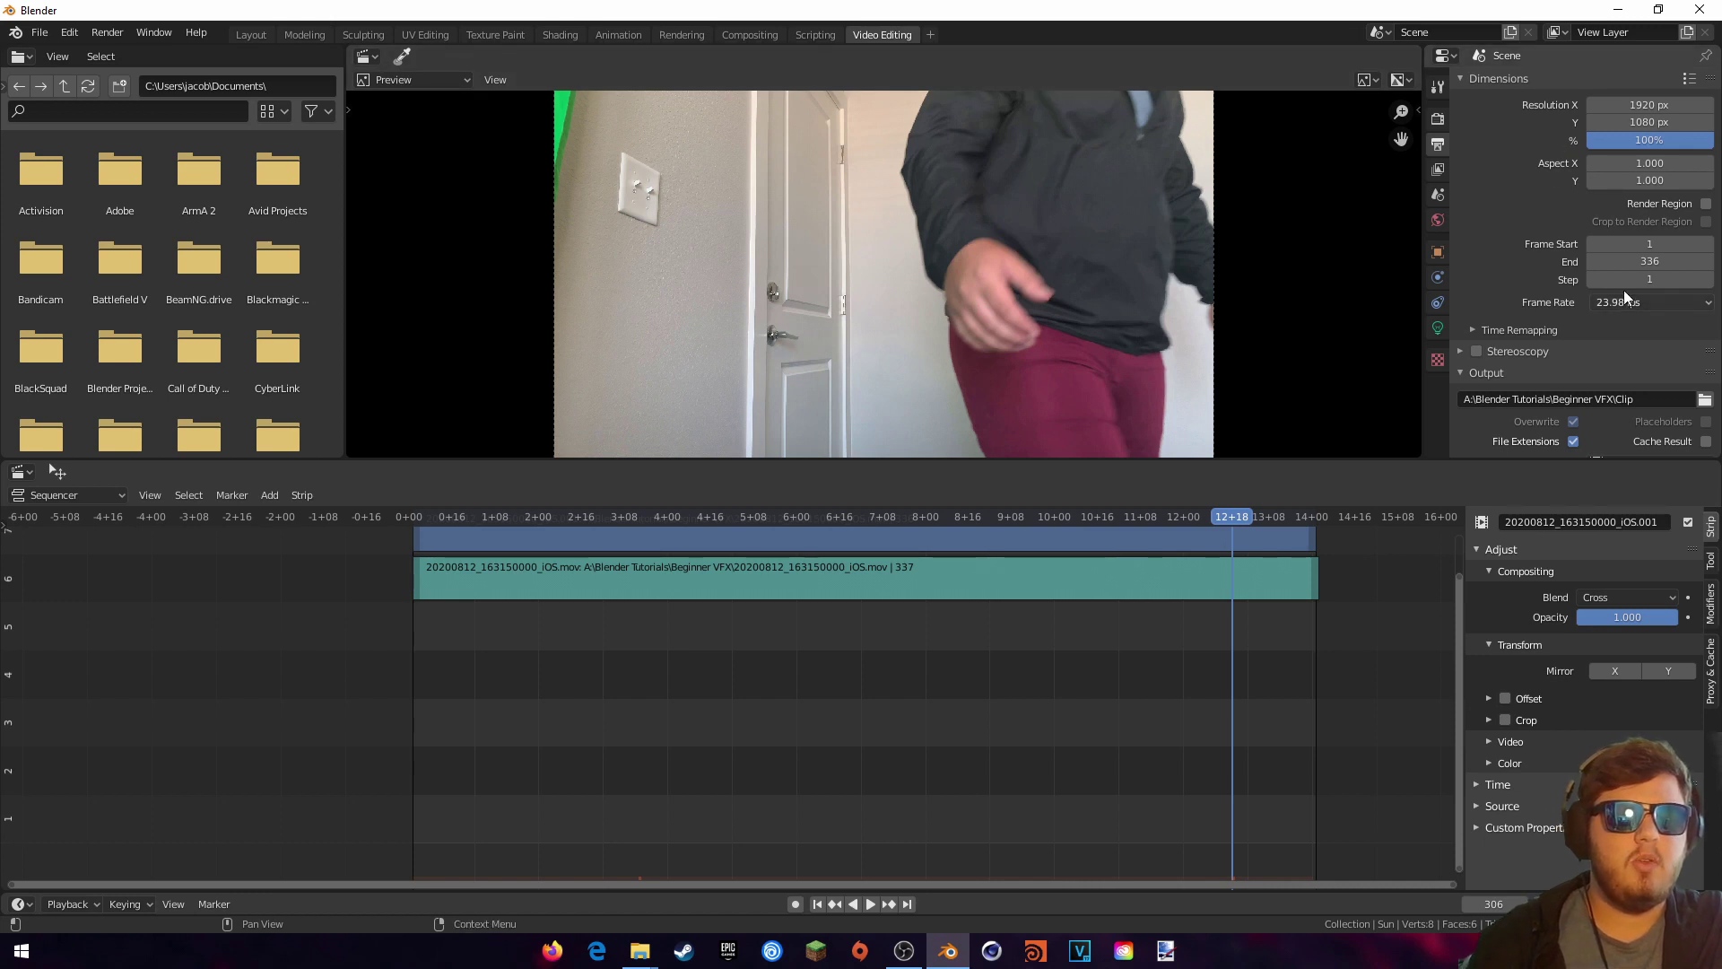
scroll(1523, 385, "down", 6)
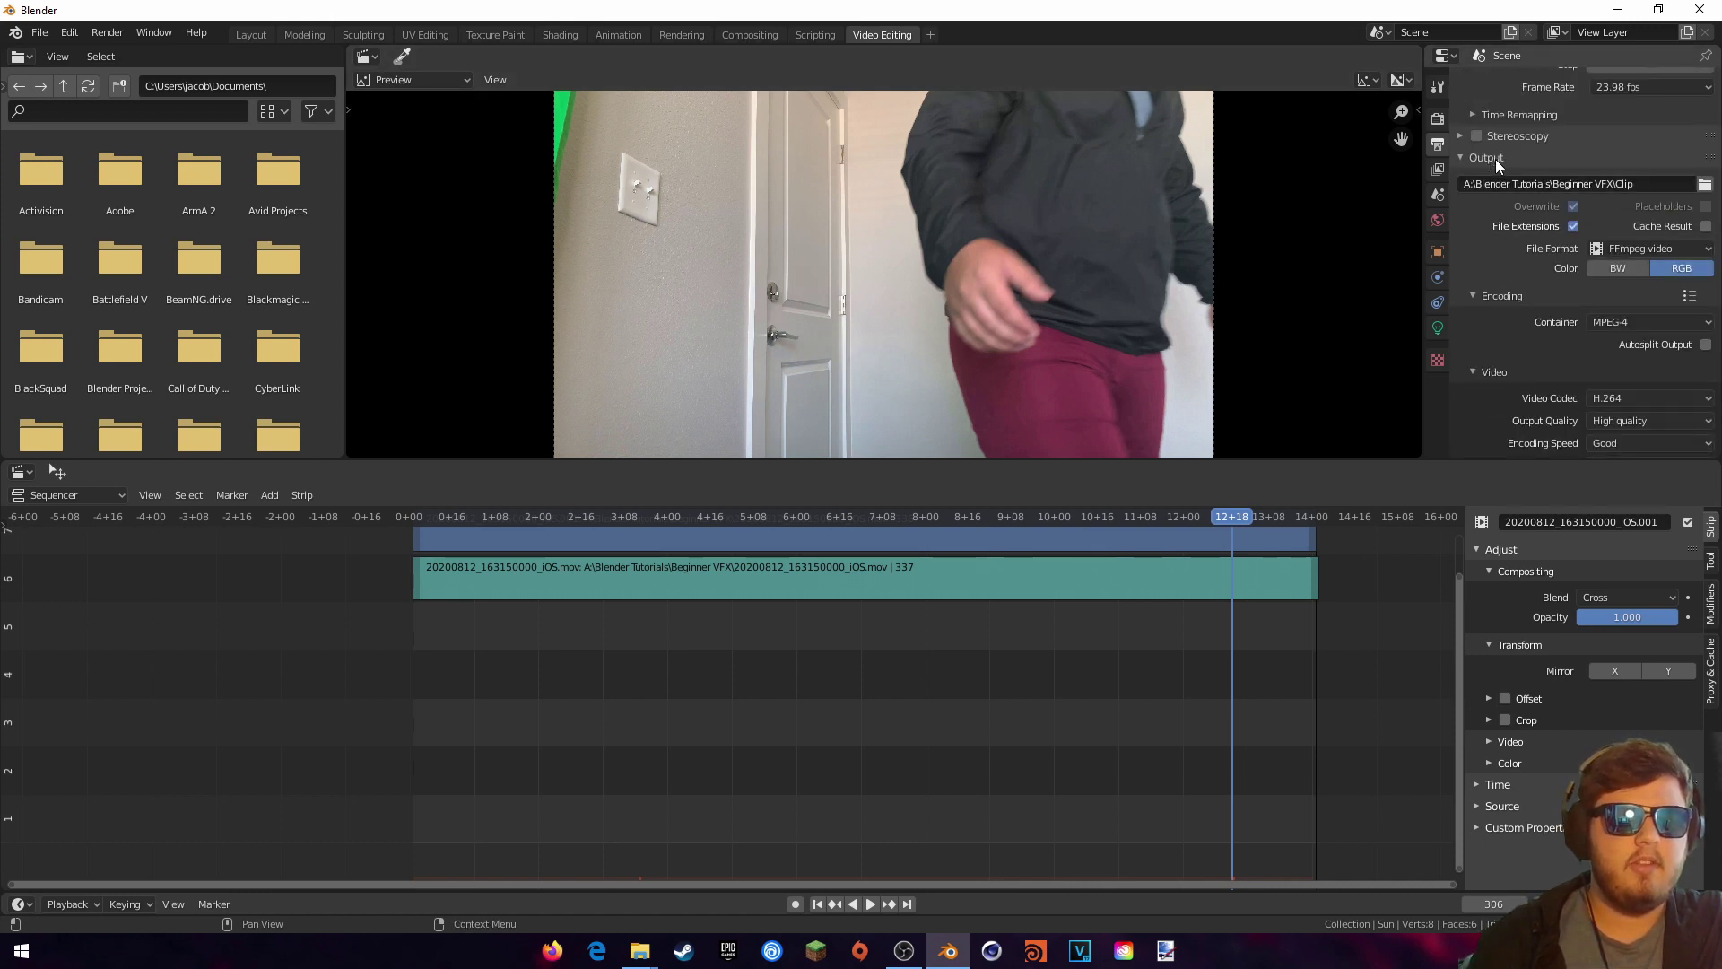
left_click(1705, 184)
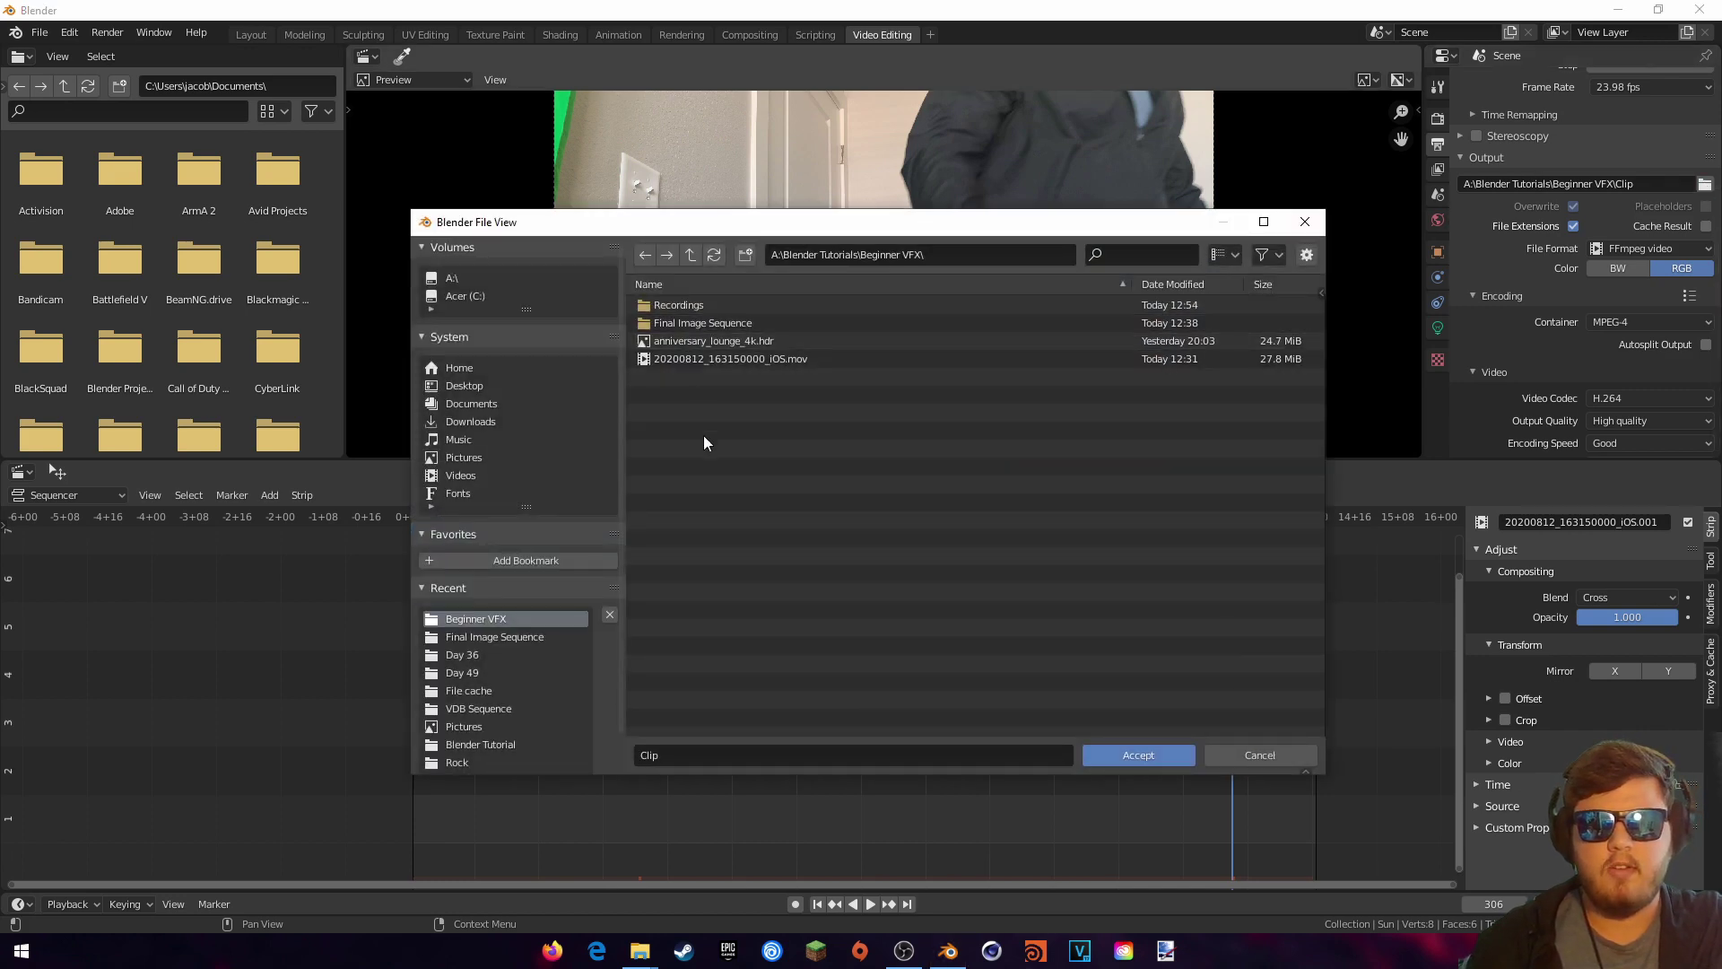
left_click(675, 754)
key("BackSpace")
type("Clip")
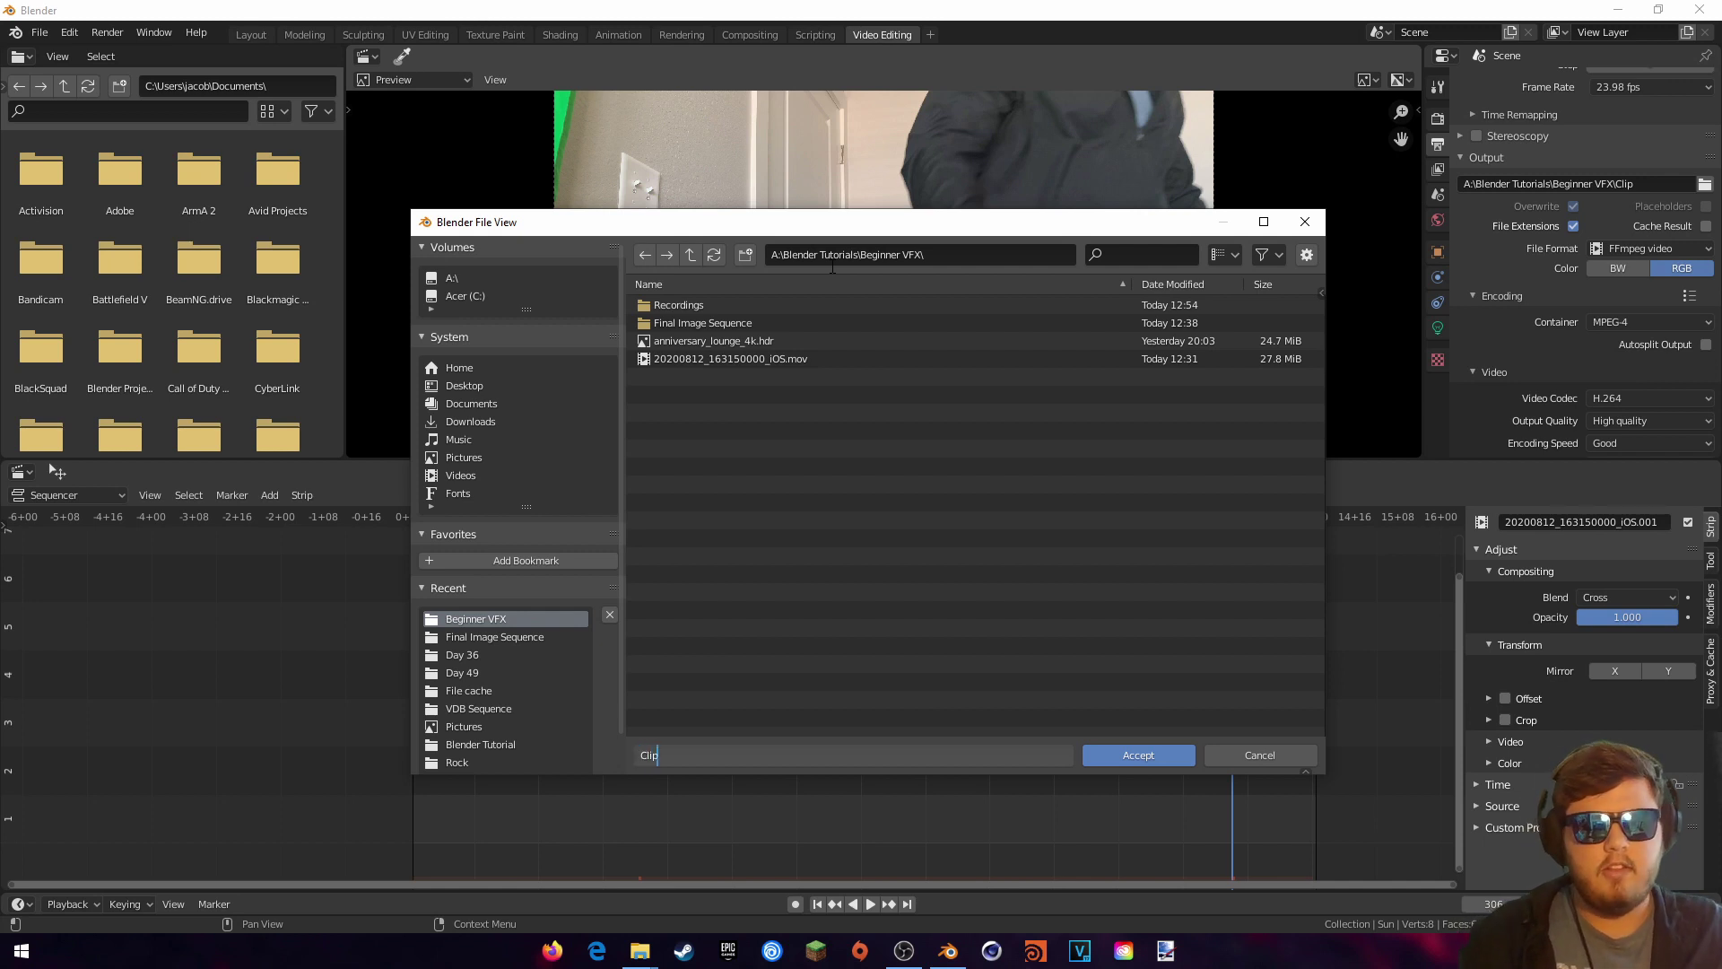
left_click(1143, 755)
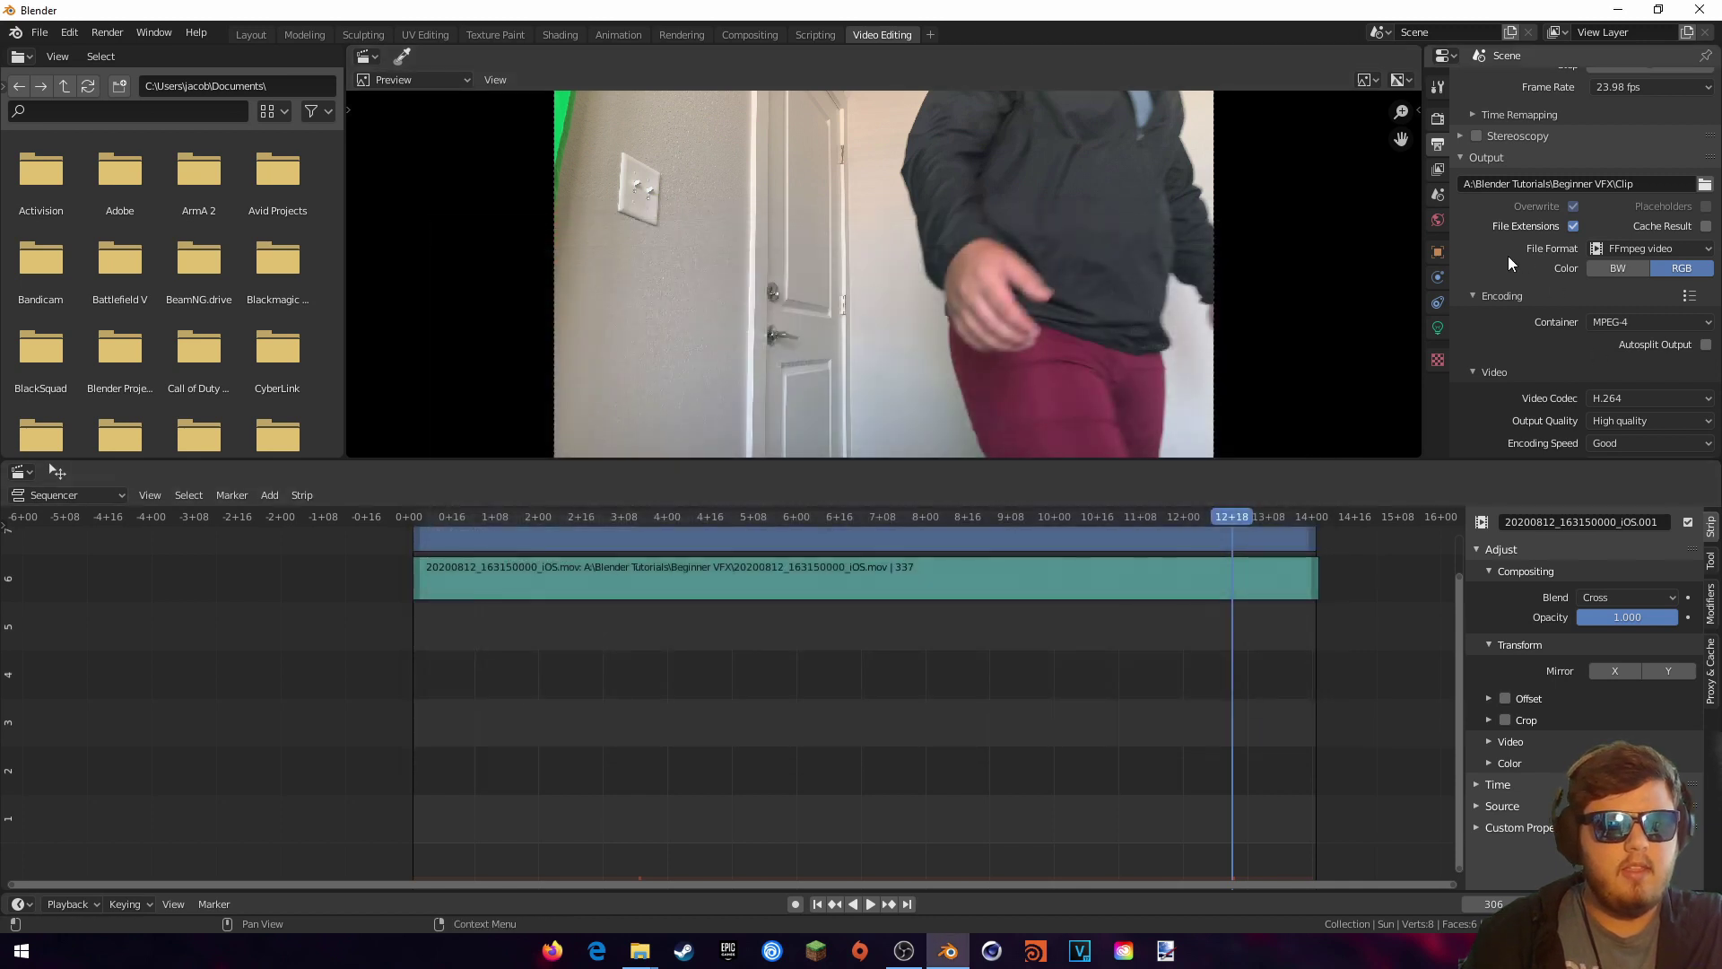
Step: Set the output format to FFmpeg video with an MPEG-4 container and High quality output
left_click(1636, 249)
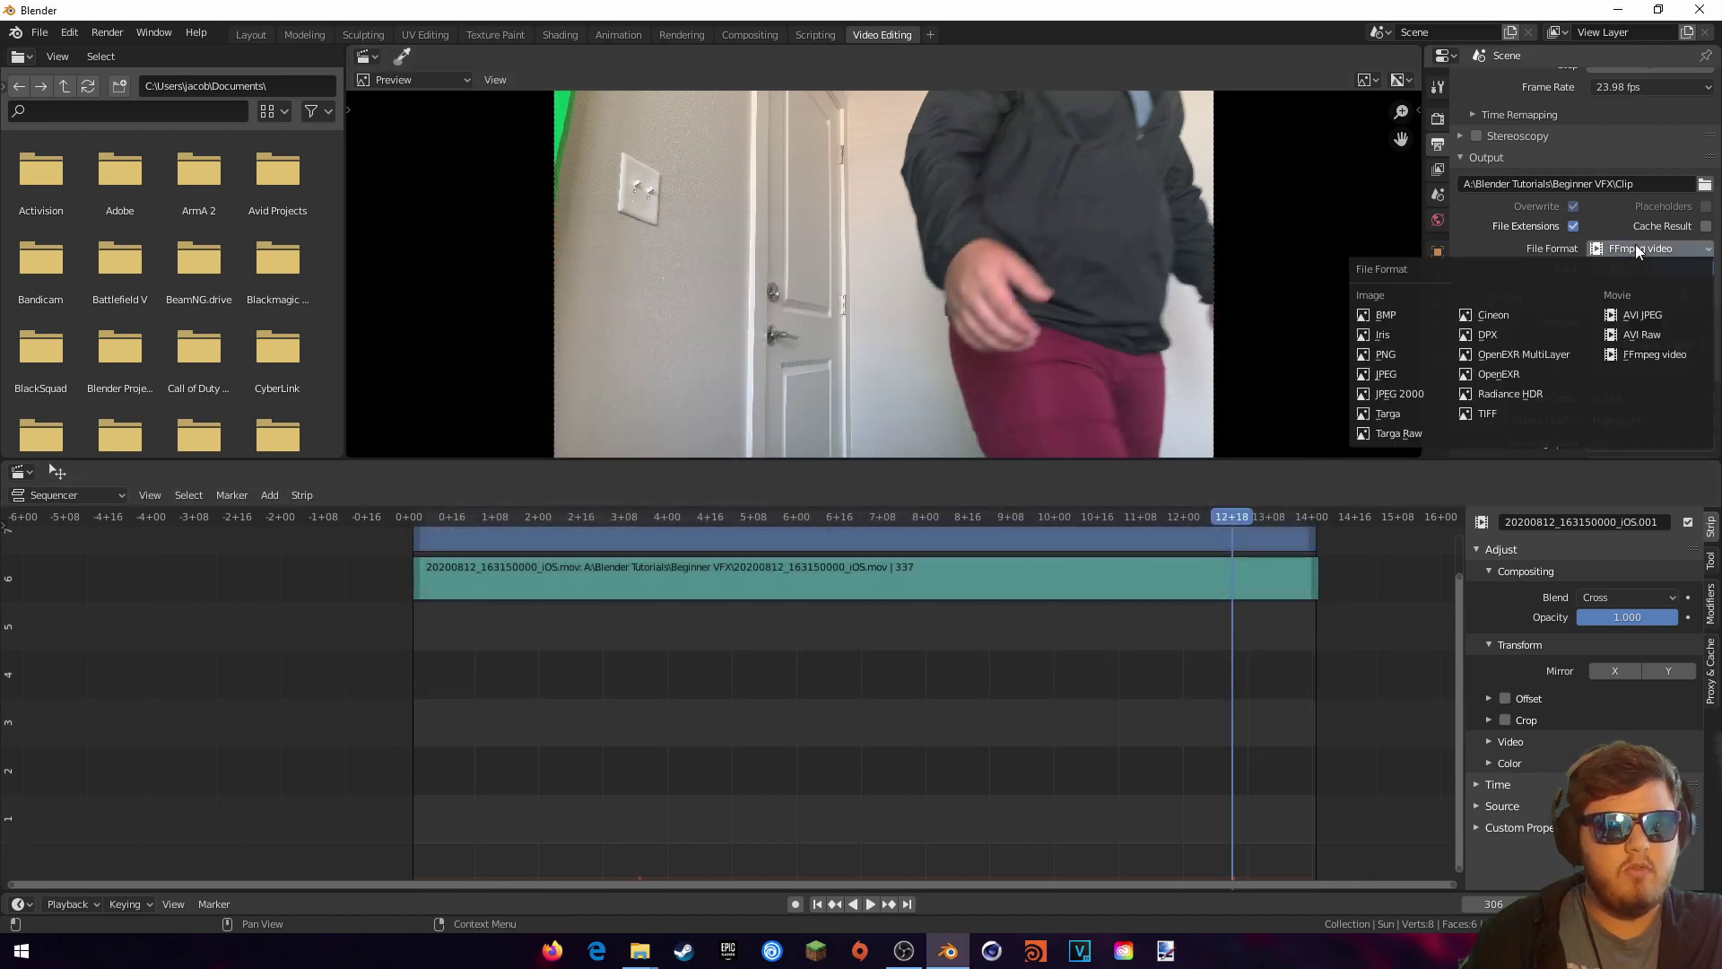
left_click(1644, 355)
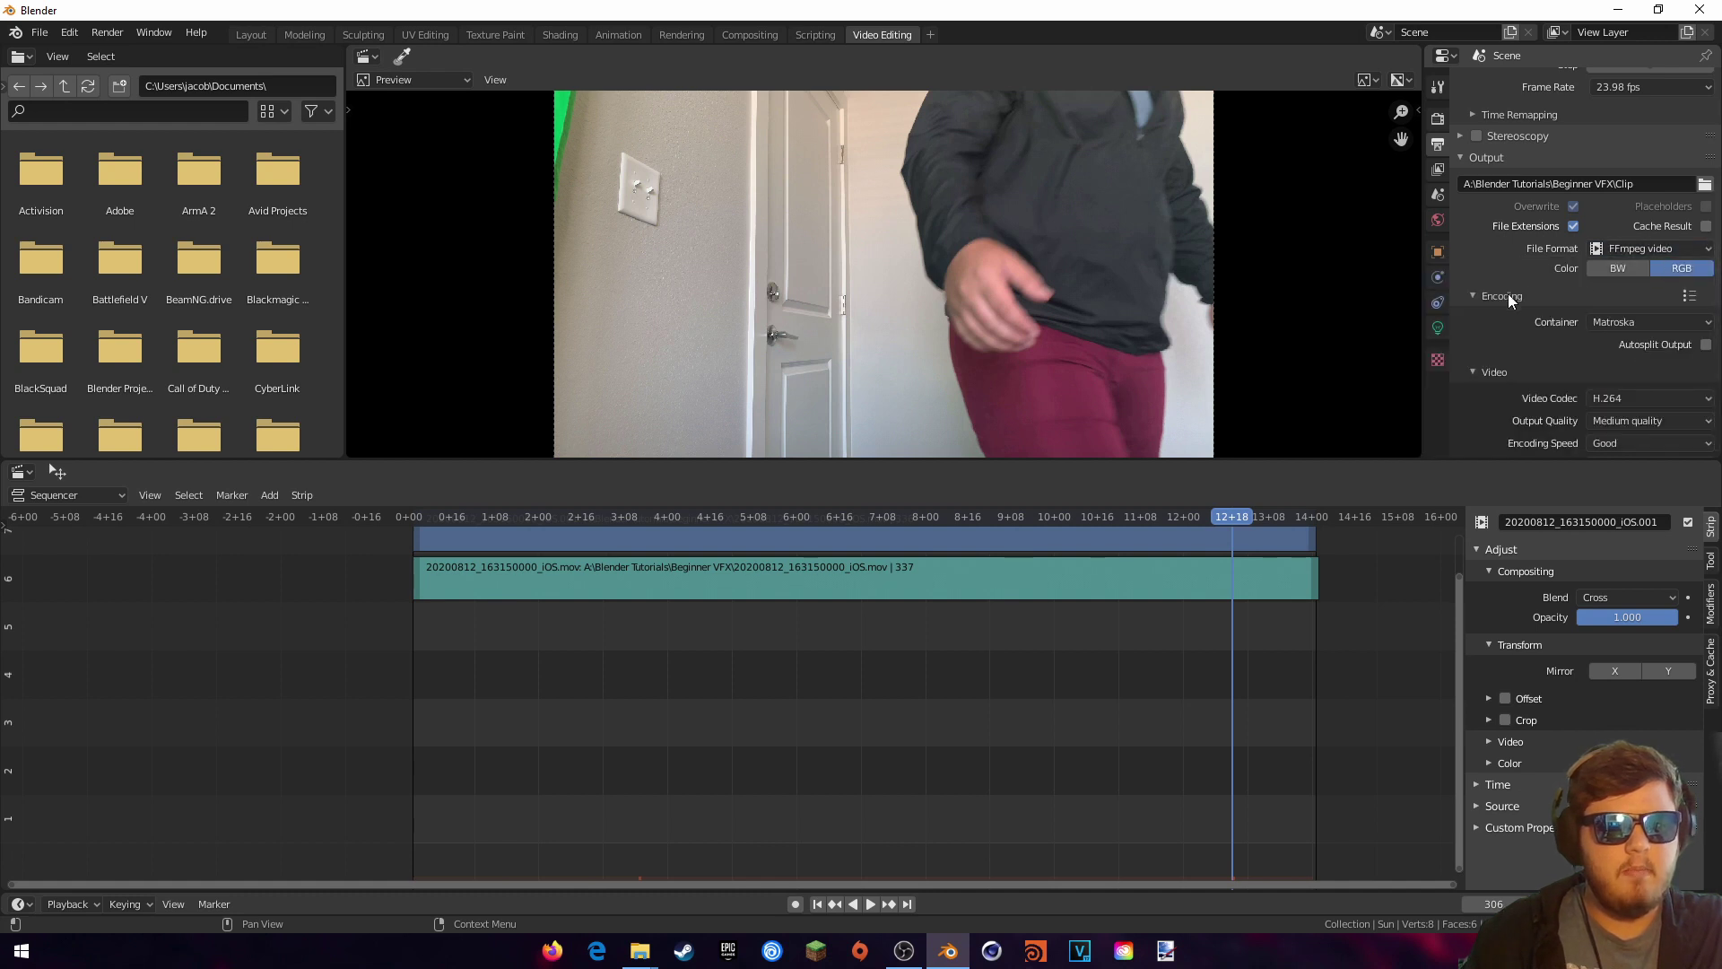
left_click(1640, 322)
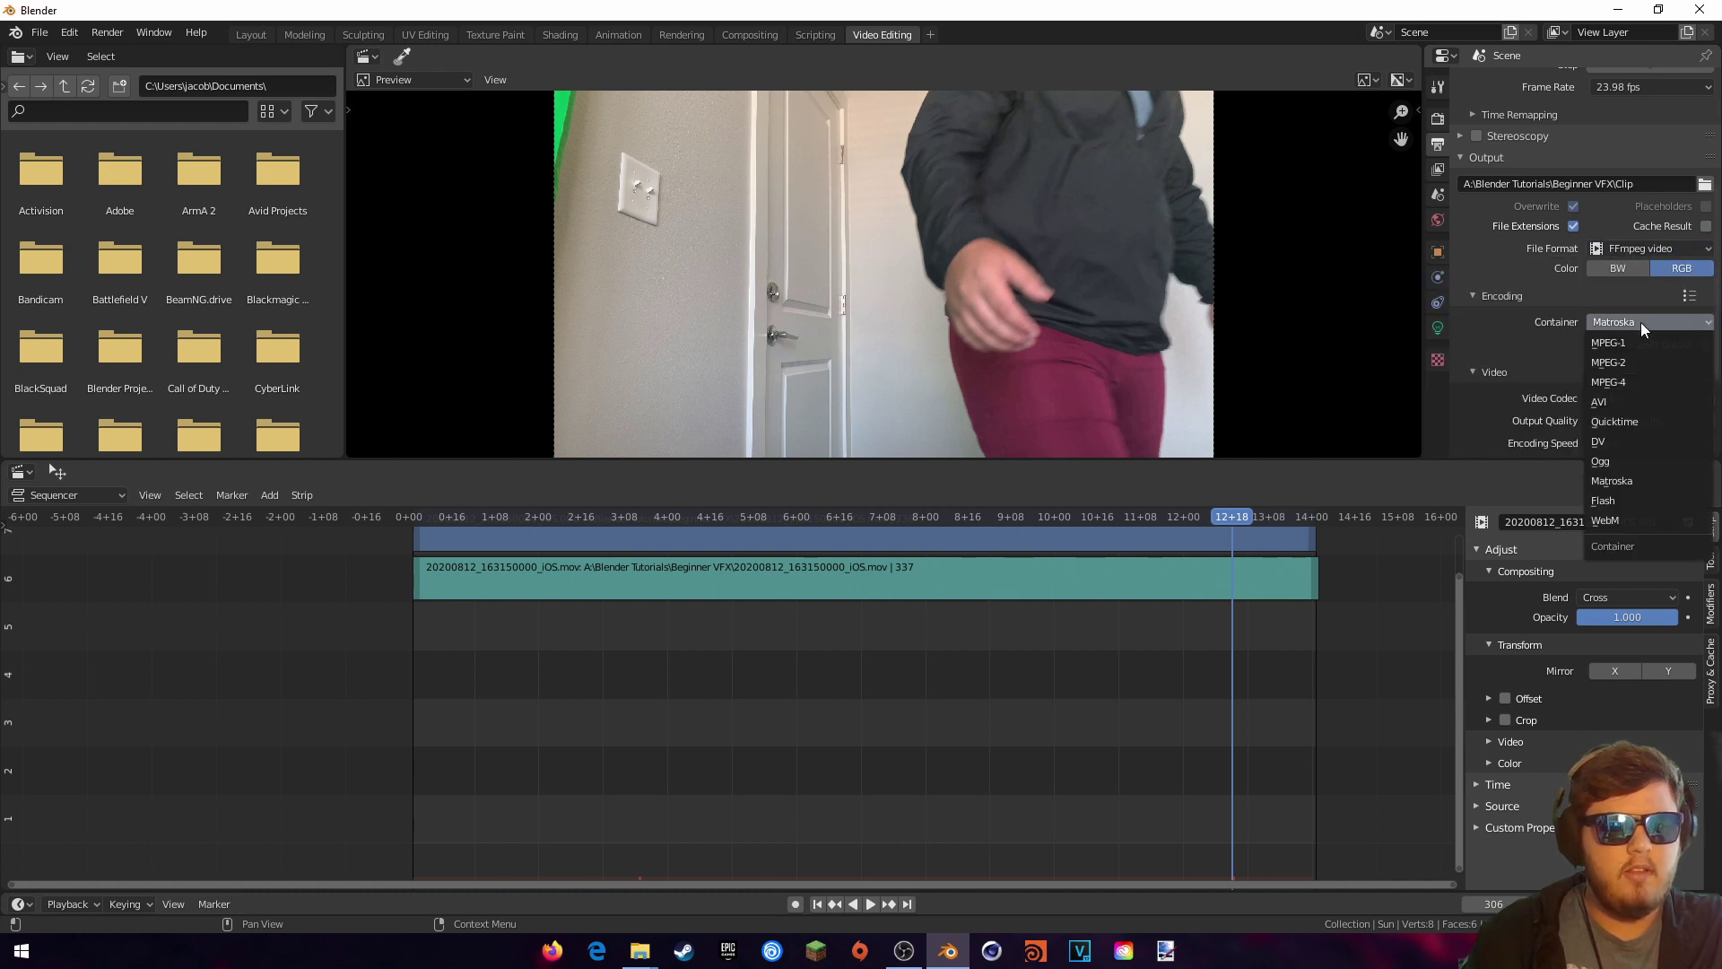
left_click(1620, 383)
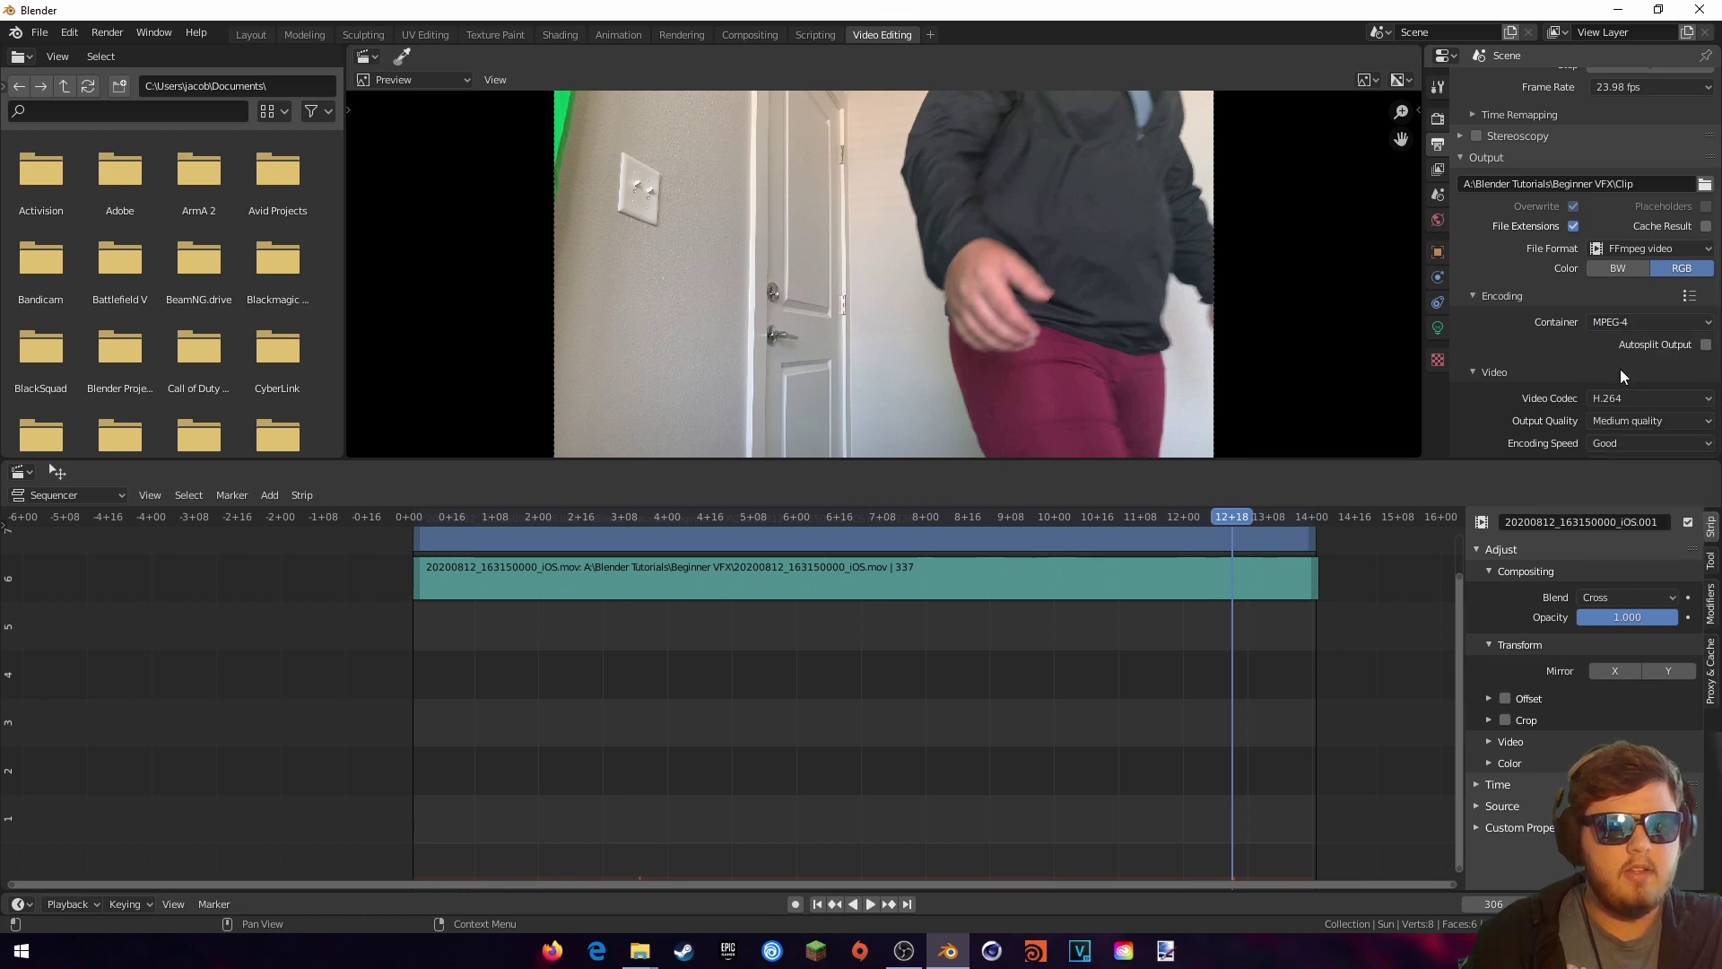
left_click(1625, 420)
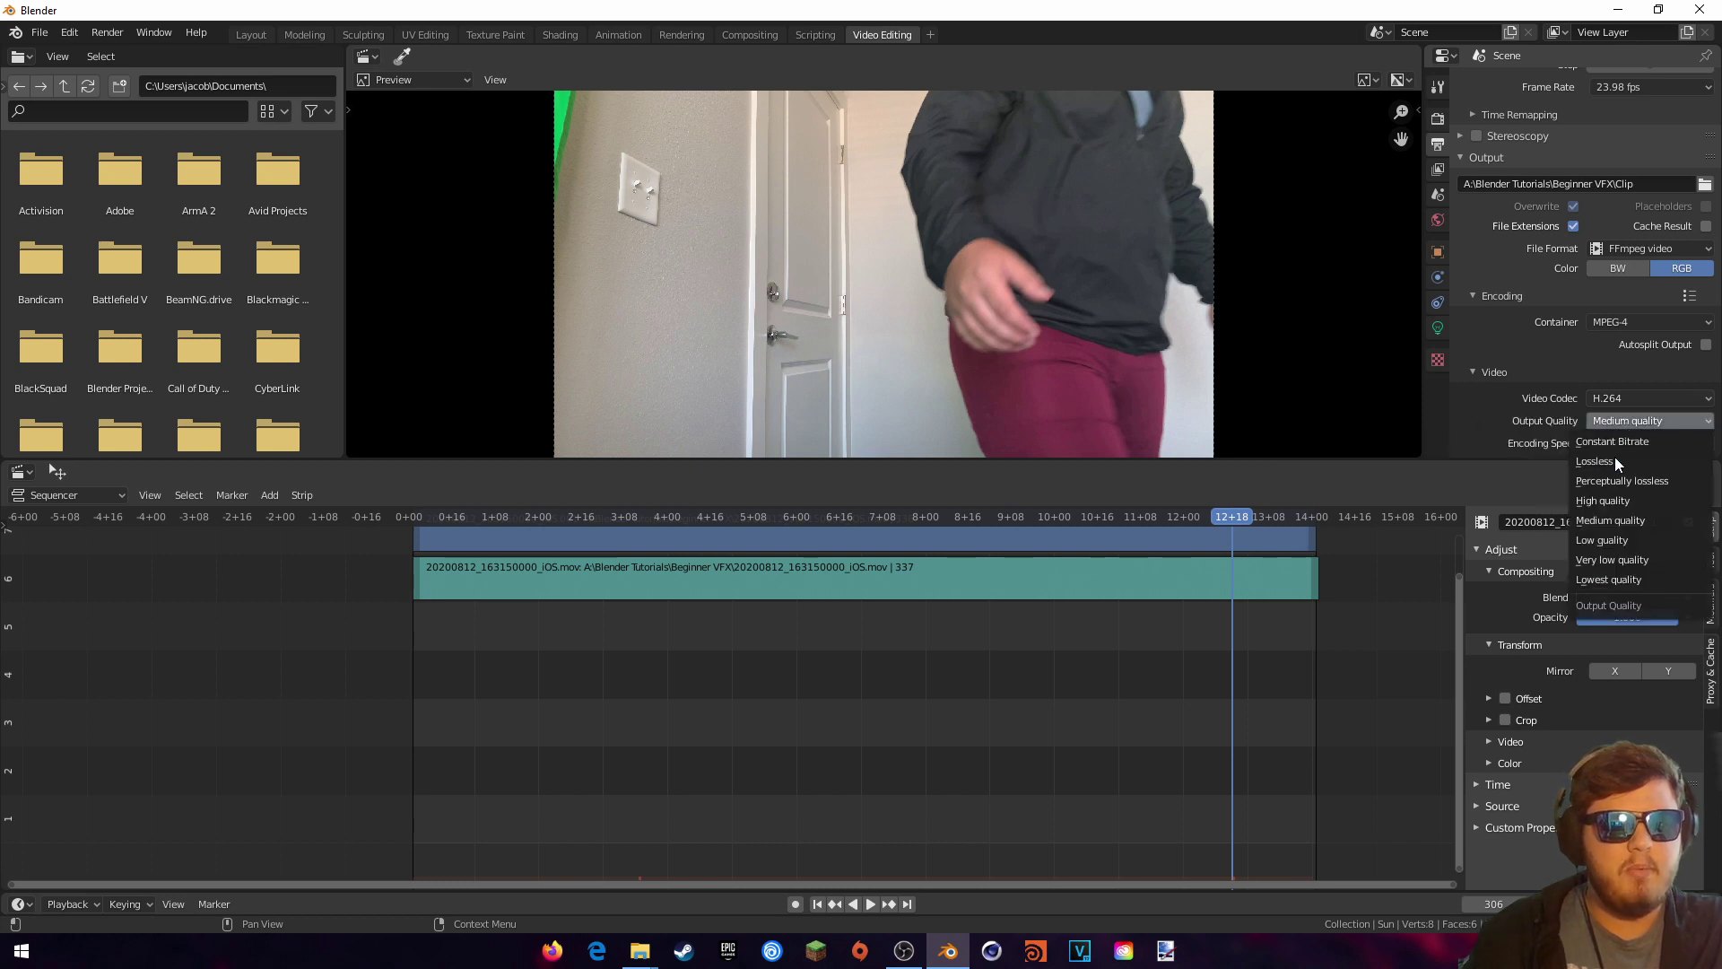
left_click(1606, 500)
scroll(1580, 401, "down", 2)
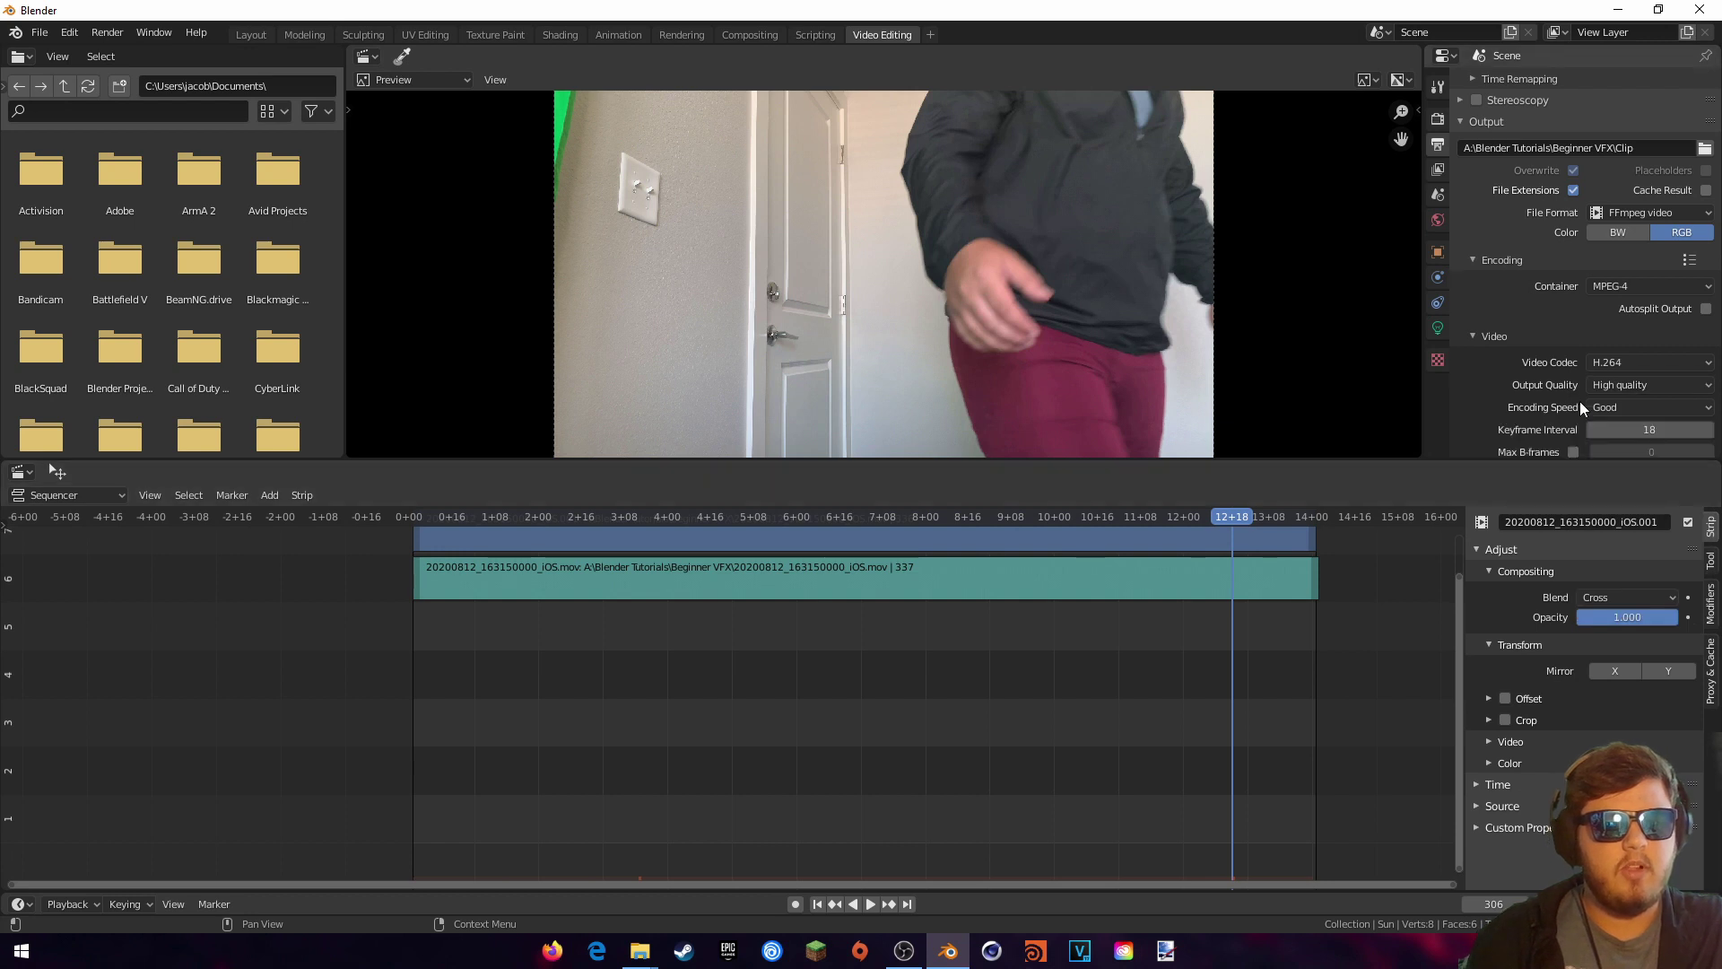
scroll(1580, 403, "down", 3)
scroll(1579, 403, "up", 2)
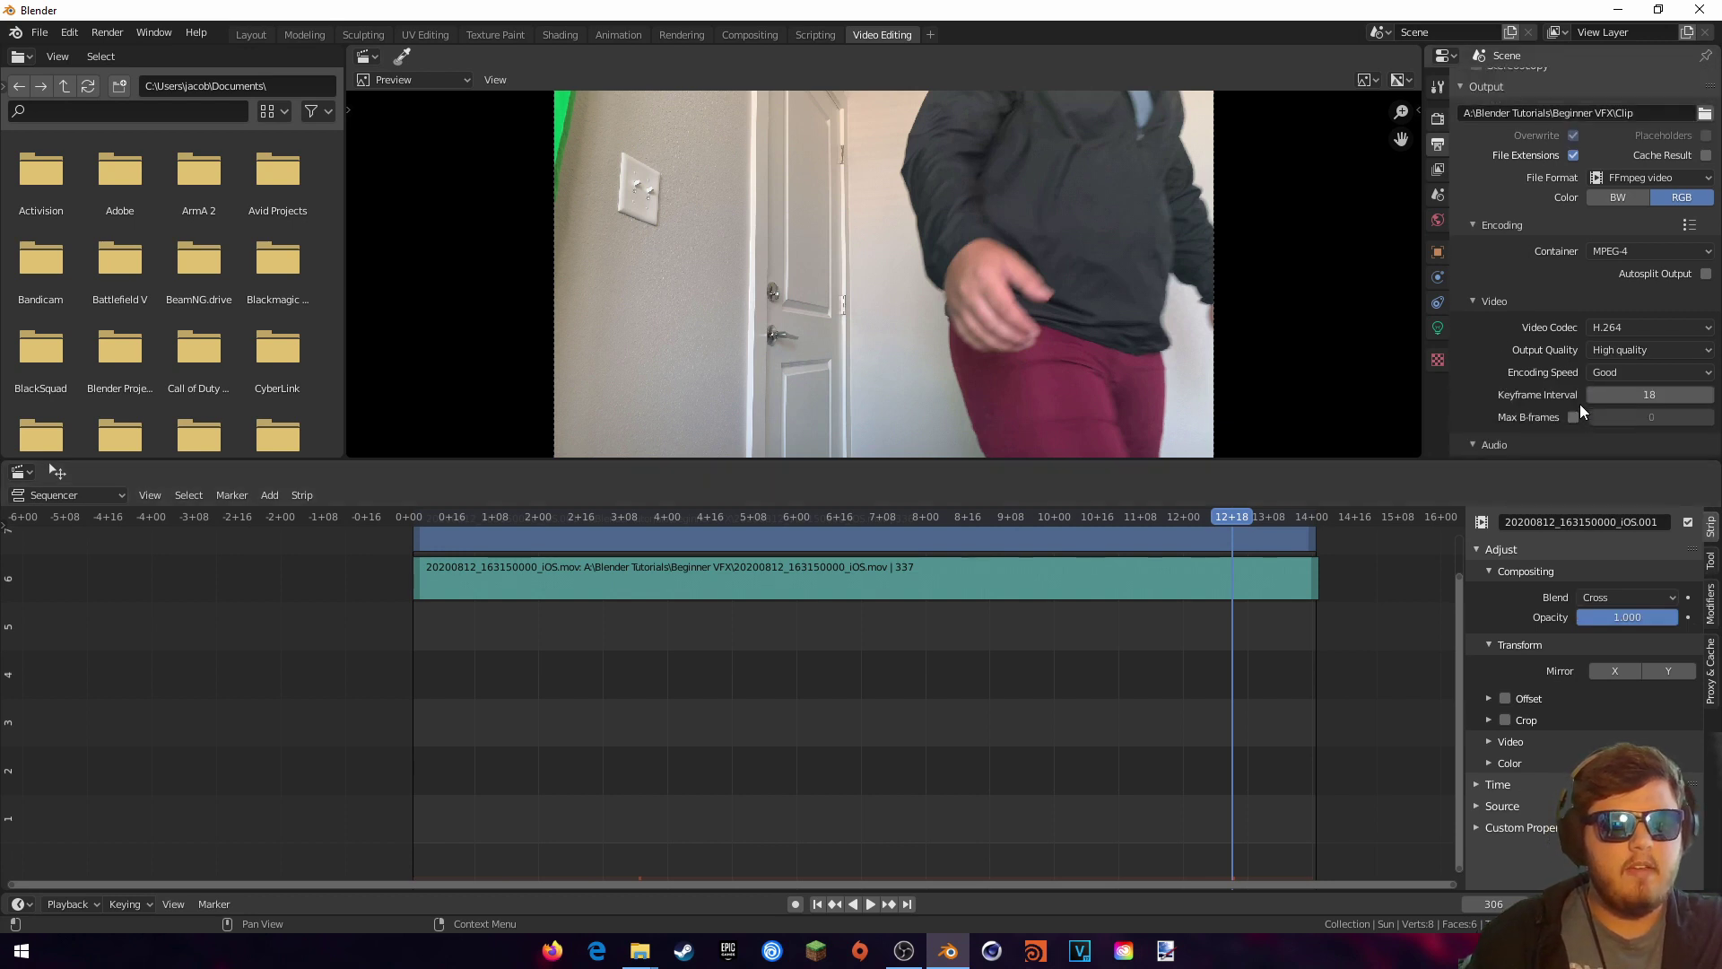
Step: Render the animation and check the exported clip in the Beginner VFX folder
left_click(107, 32)
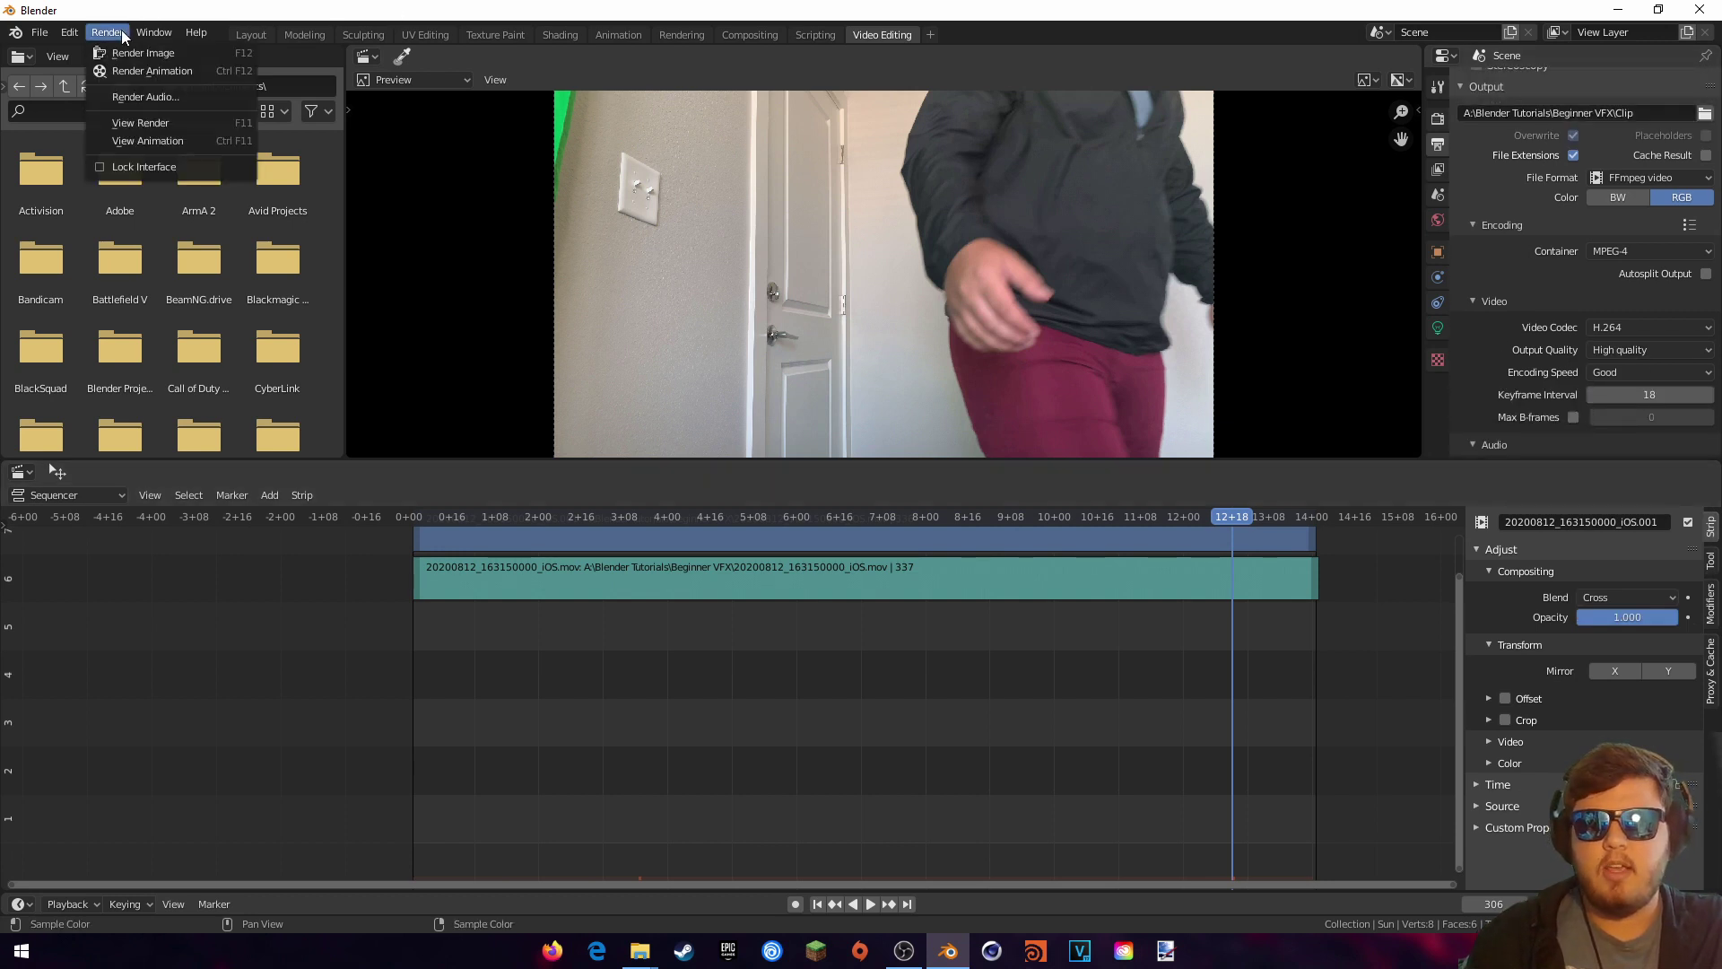
left_click(121, 73)
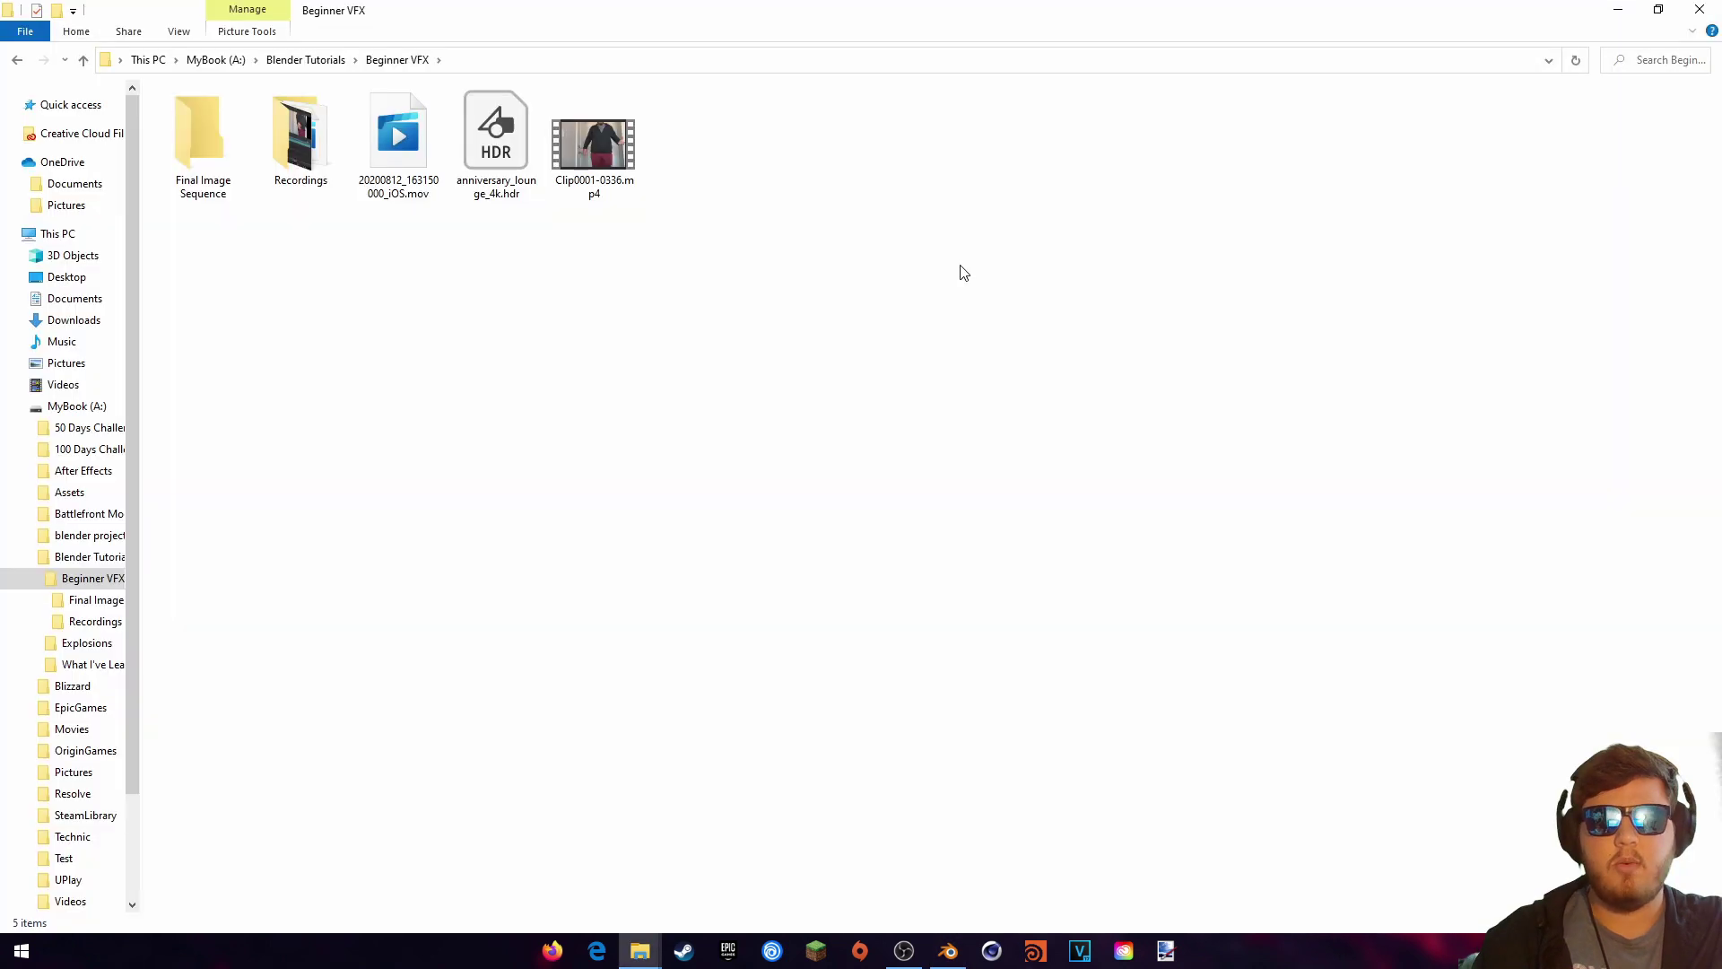
left_click_drag(571, 251, 749, 176)
left_click(961, 546)
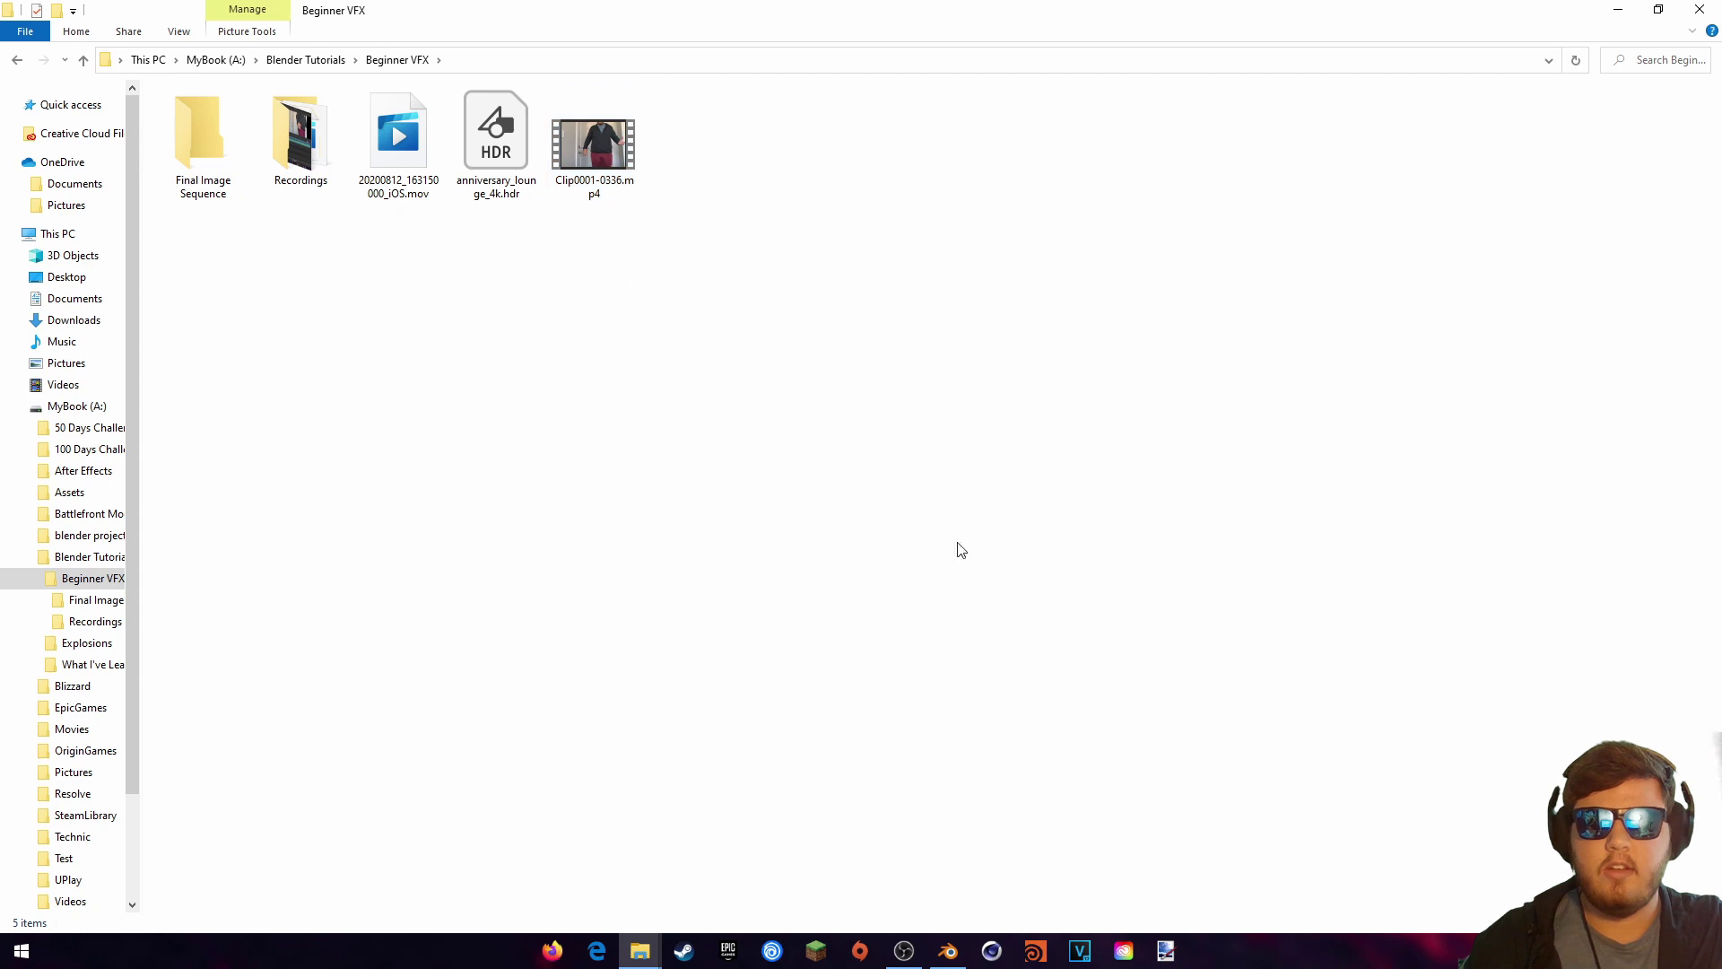
Step: Return to Blender and delete both the movie strip and the audio strip from the sequencer
left_click(948, 950)
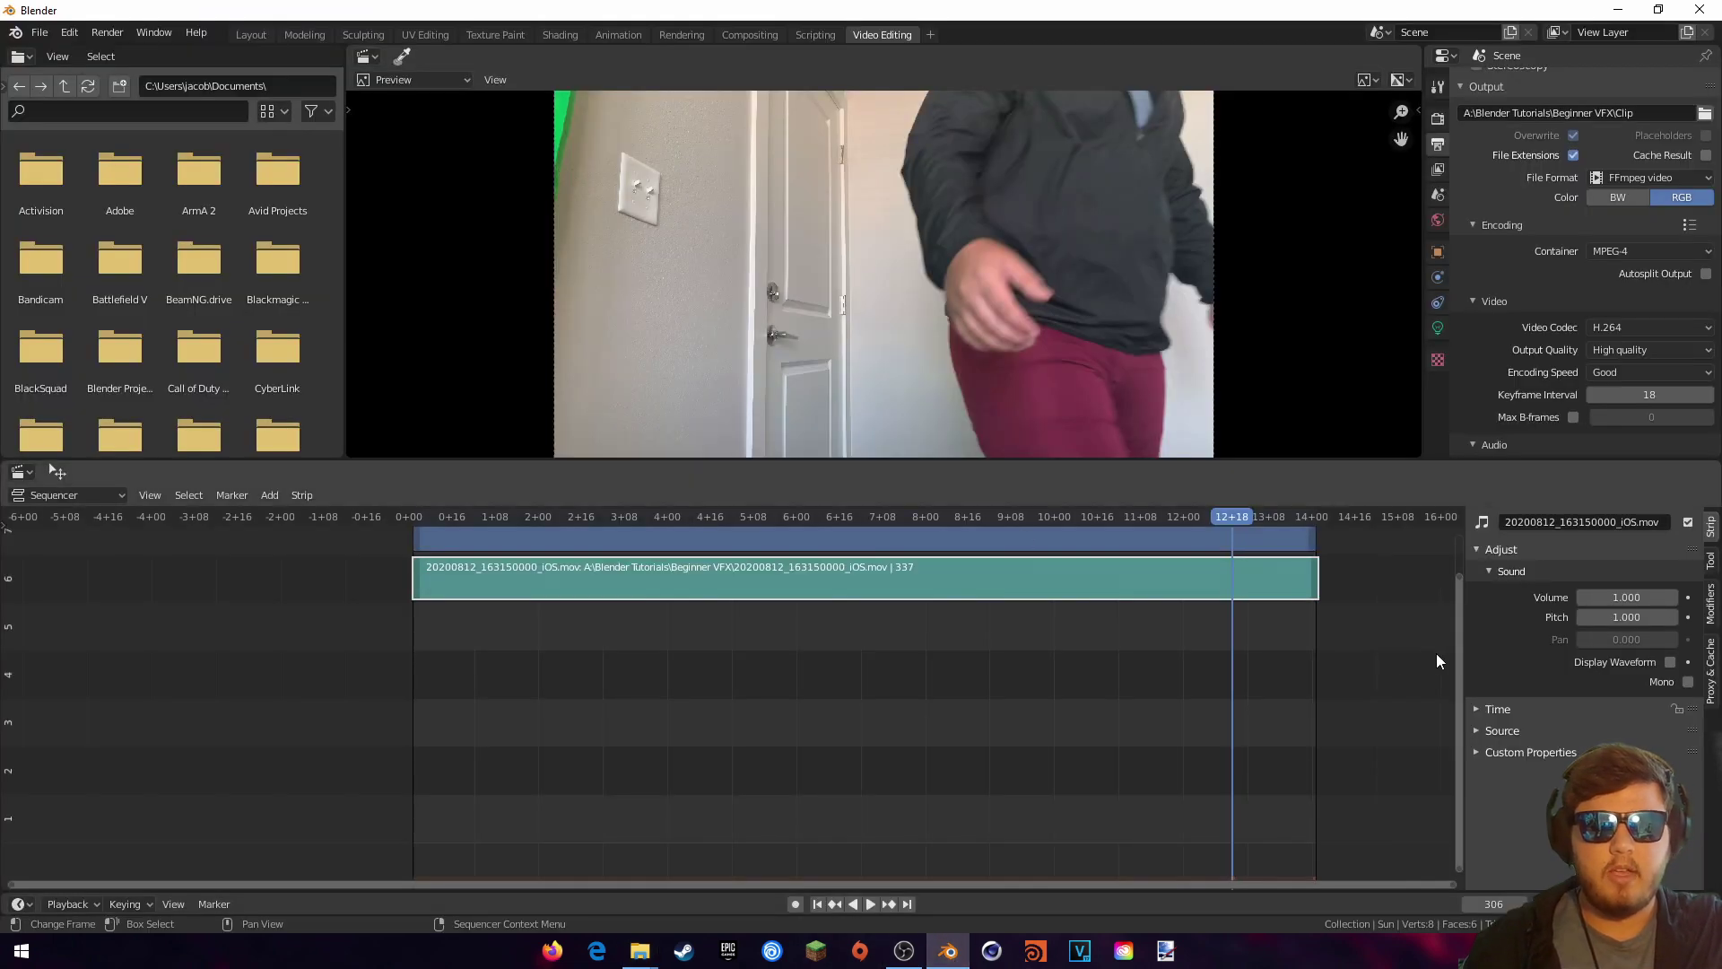
left_click_drag(1456, 639, 1453, 574)
left_click(934, 603)
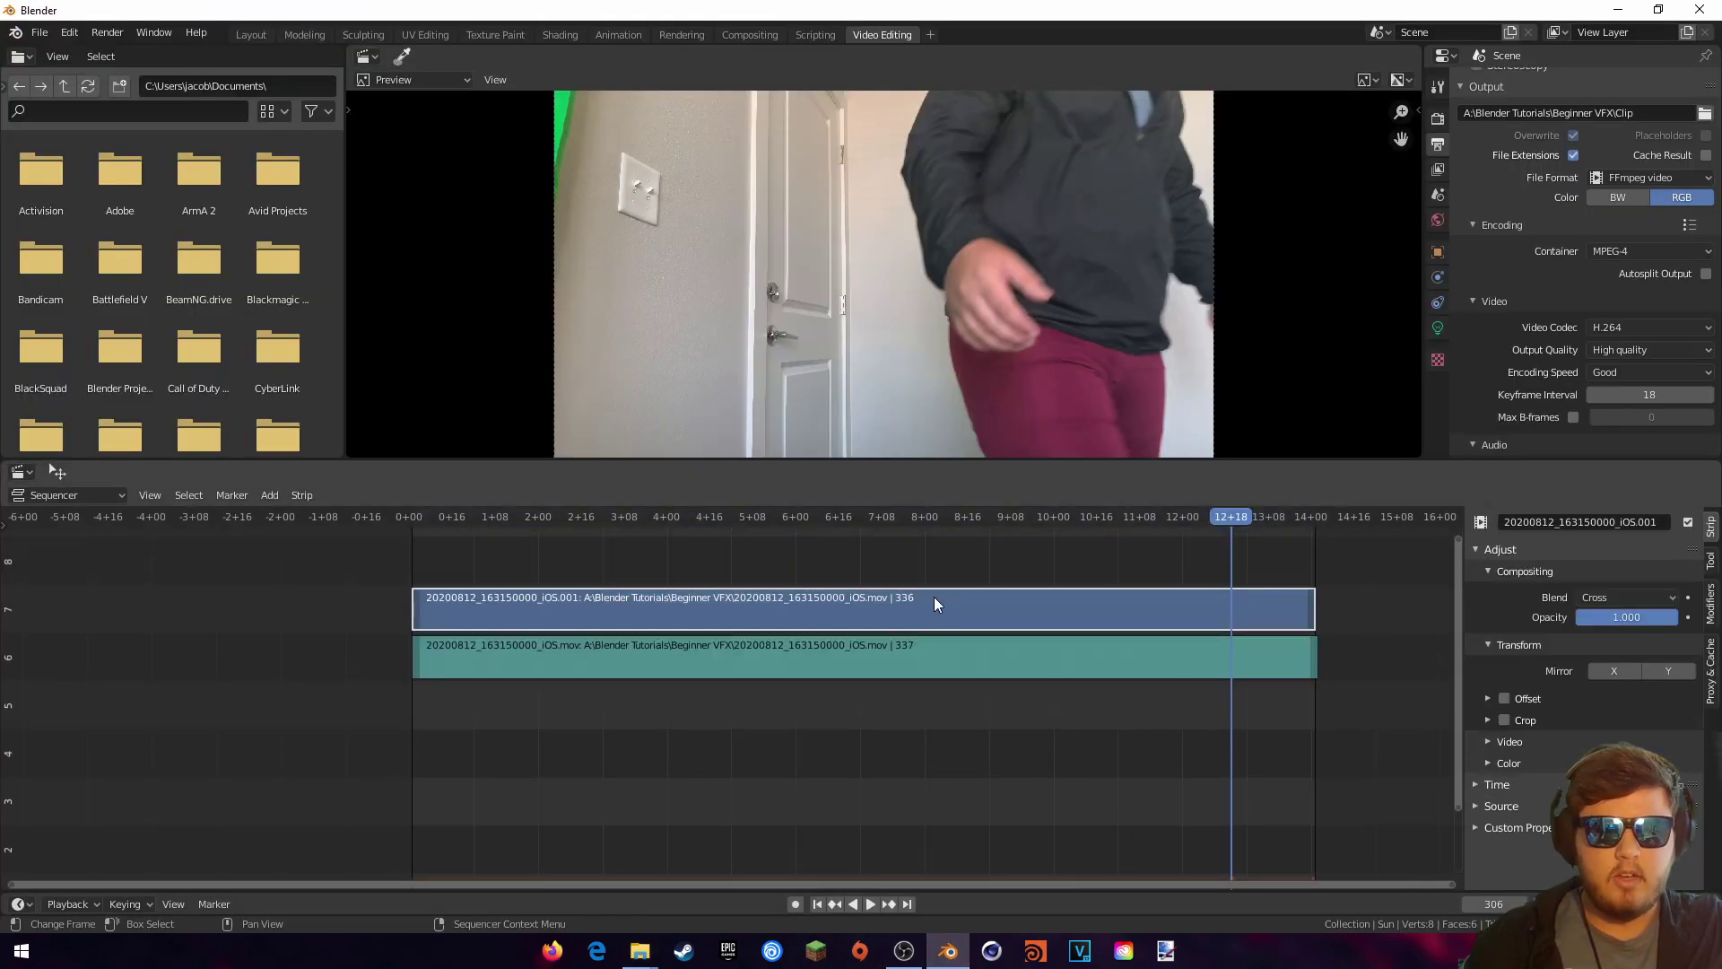
key("x")
left_click(1004, 676)
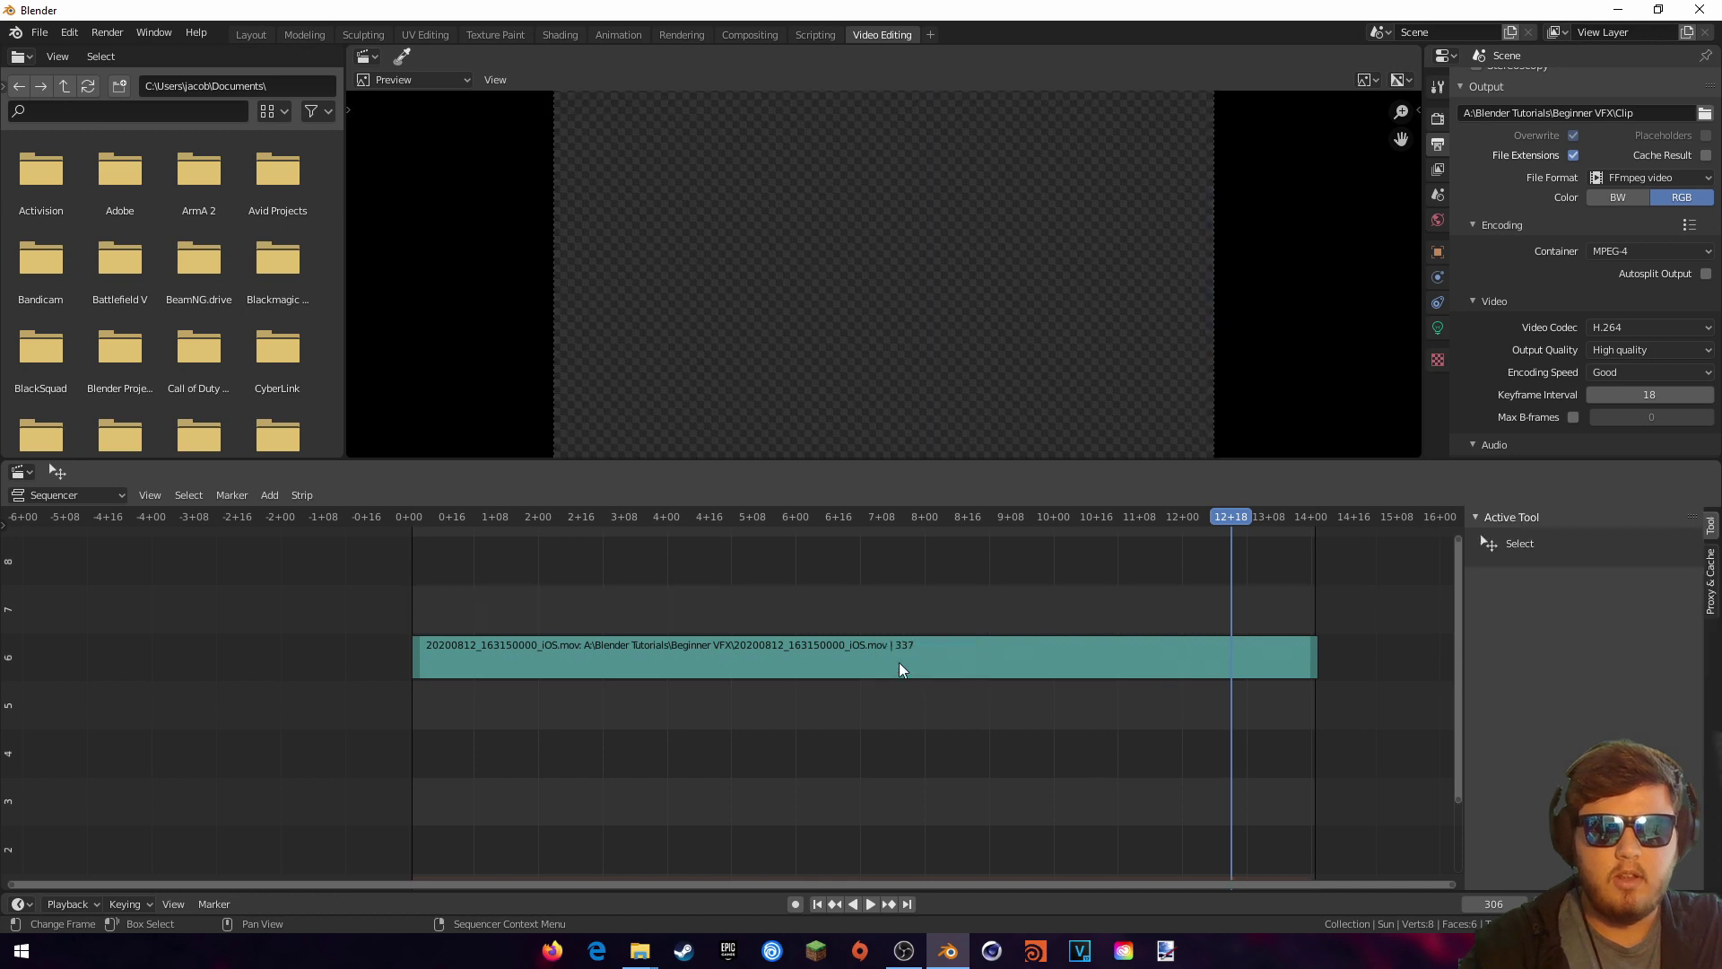
left_click(901, 663)
key("x")
left_click(893, 662)
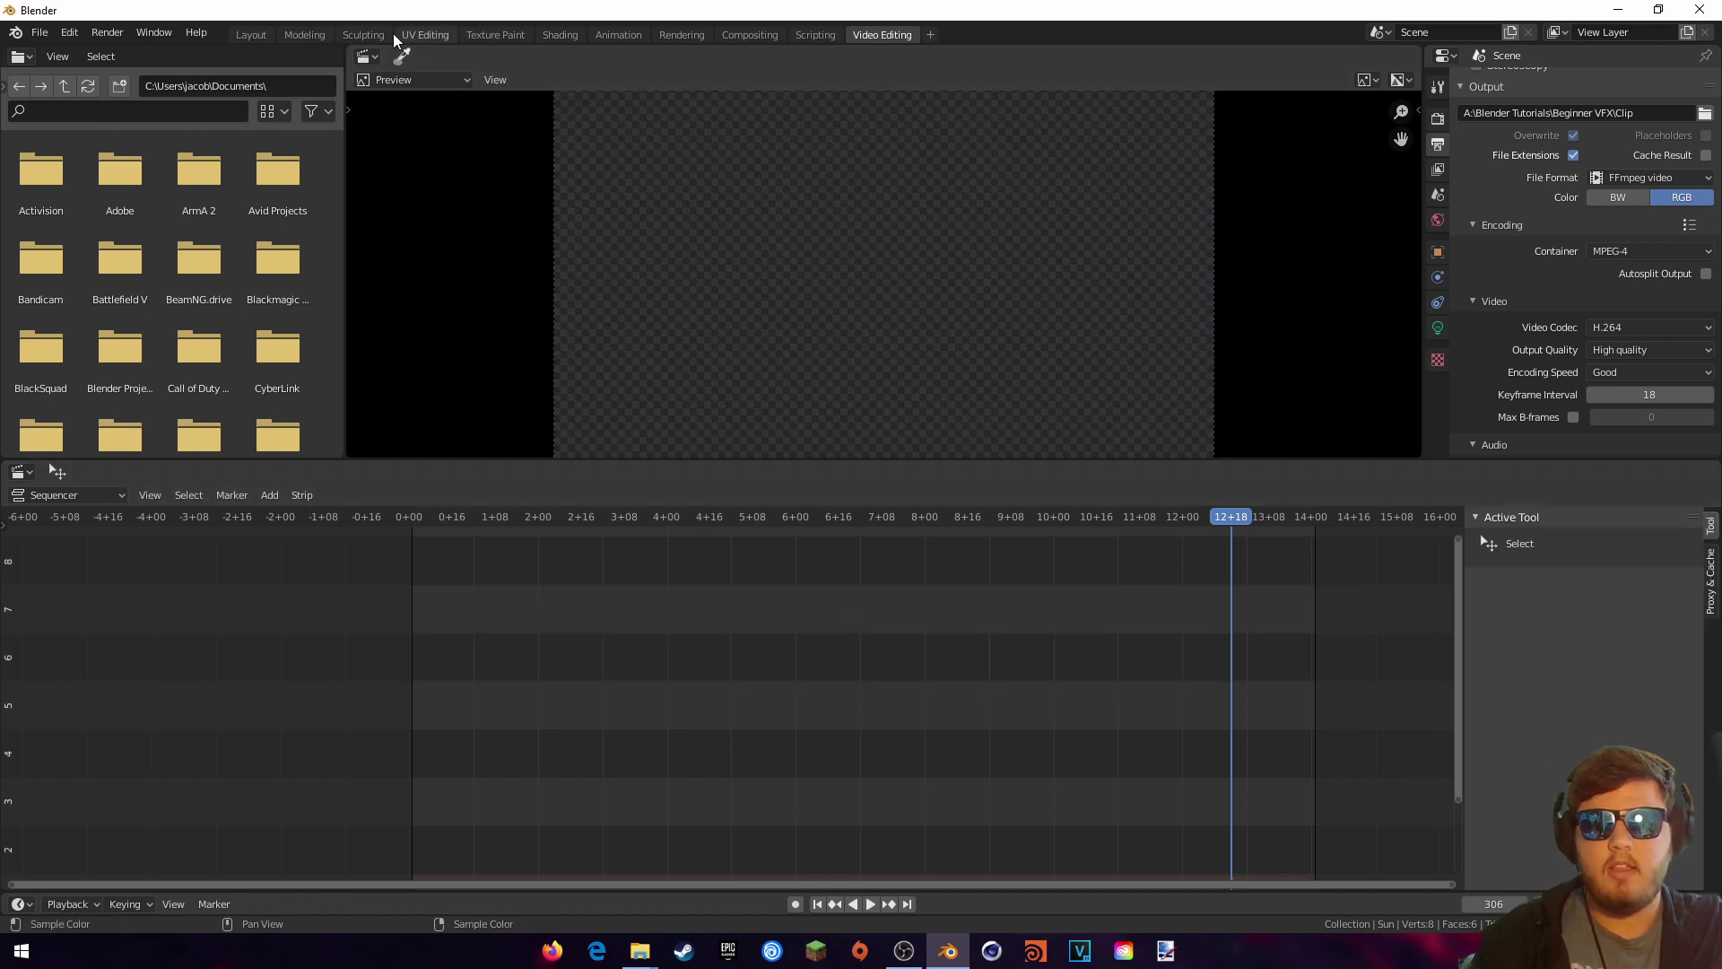
Step: In the Layout workspace, delete the default cube and the sun light, keeping only the camera
left_click(251, 35)
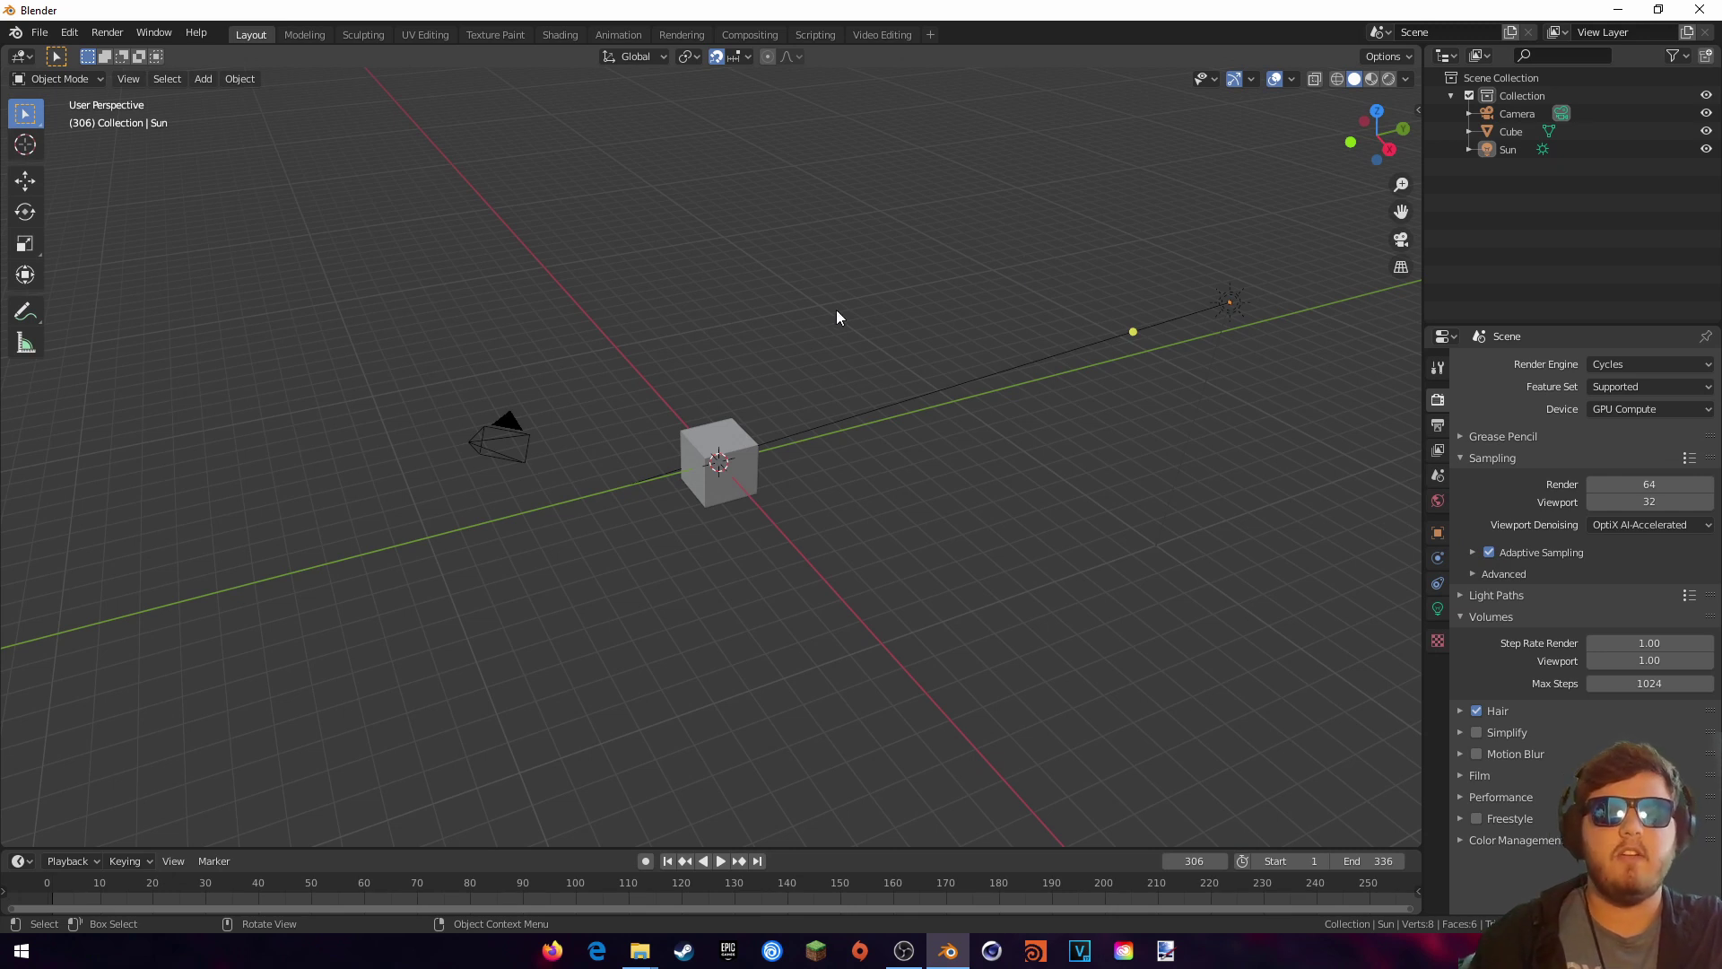
left_click(723, 429)
key("Delete")
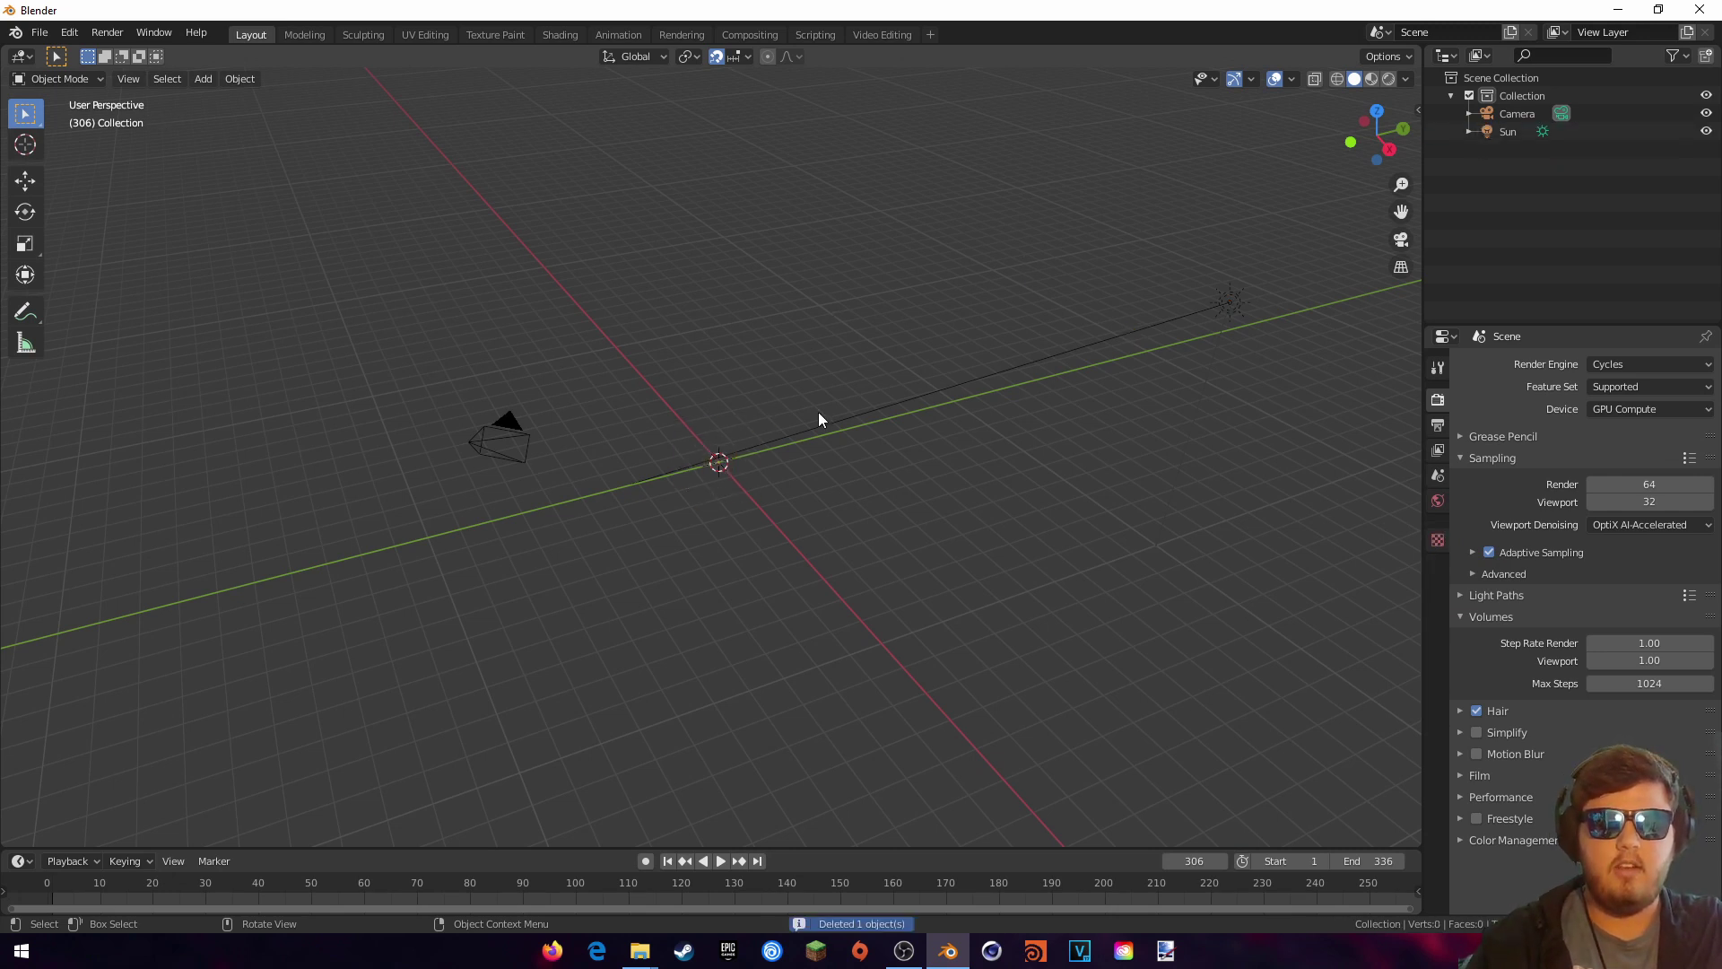
left_click(1197, 325)
key("Delete")
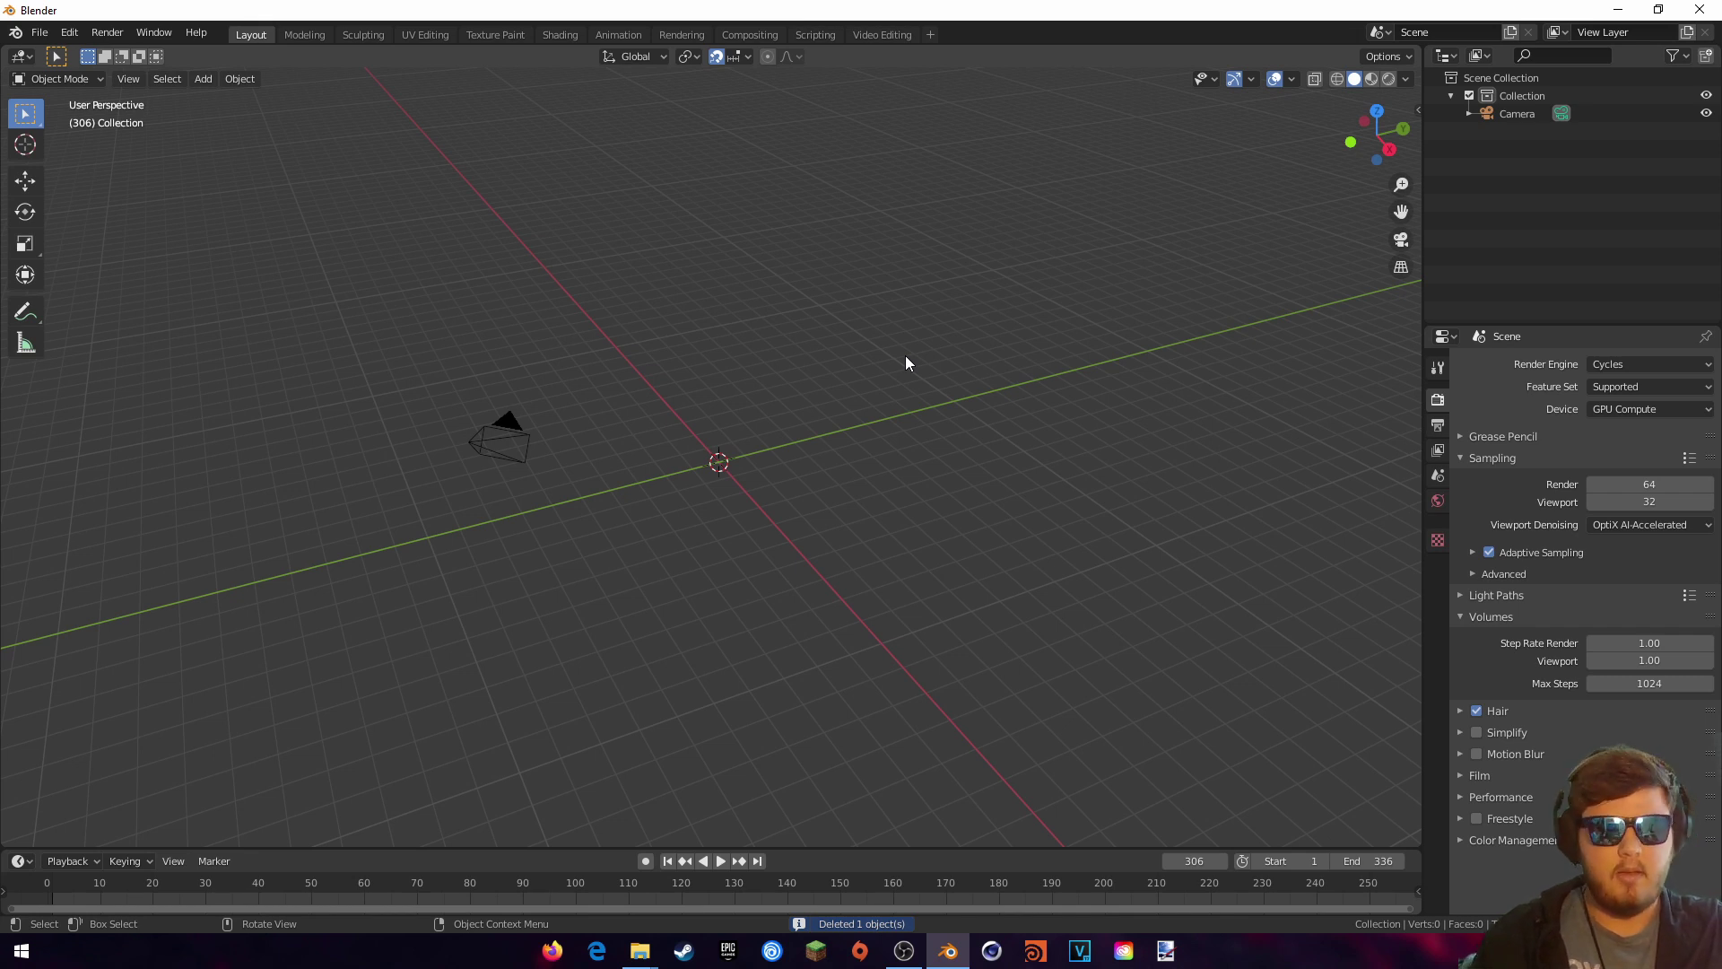
Step: Start the Shortcut VUr key display in the 3D viewport and collapse its settings
key("n")
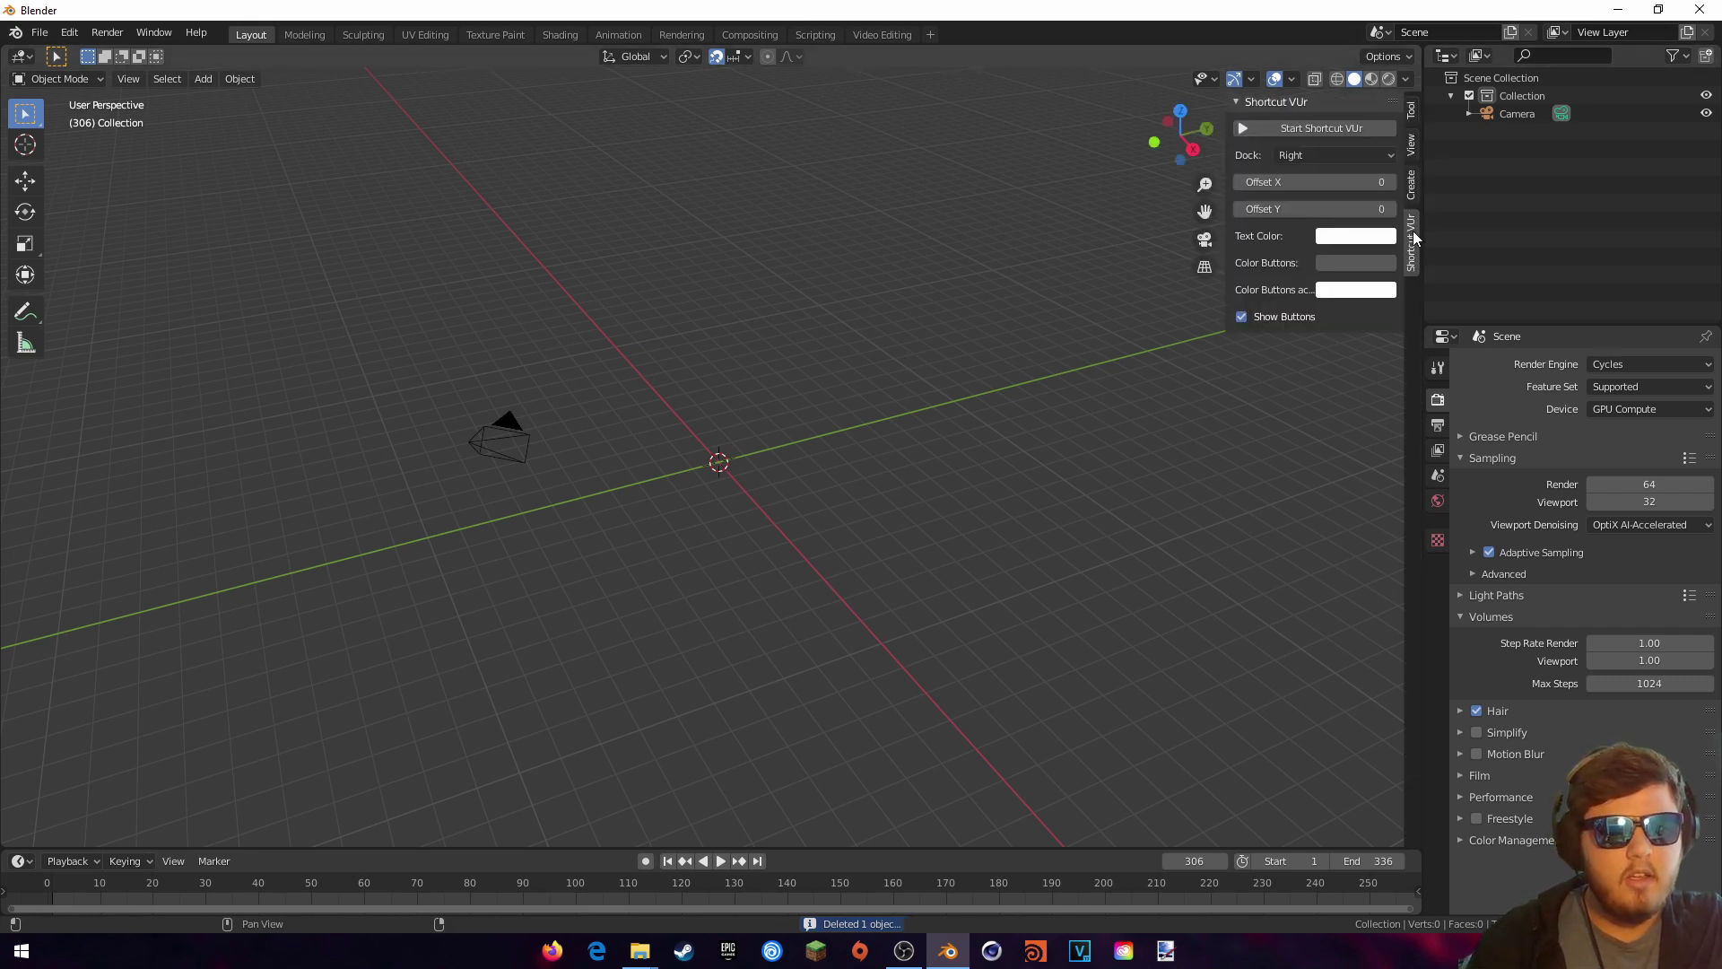
left_click(1412, 110)
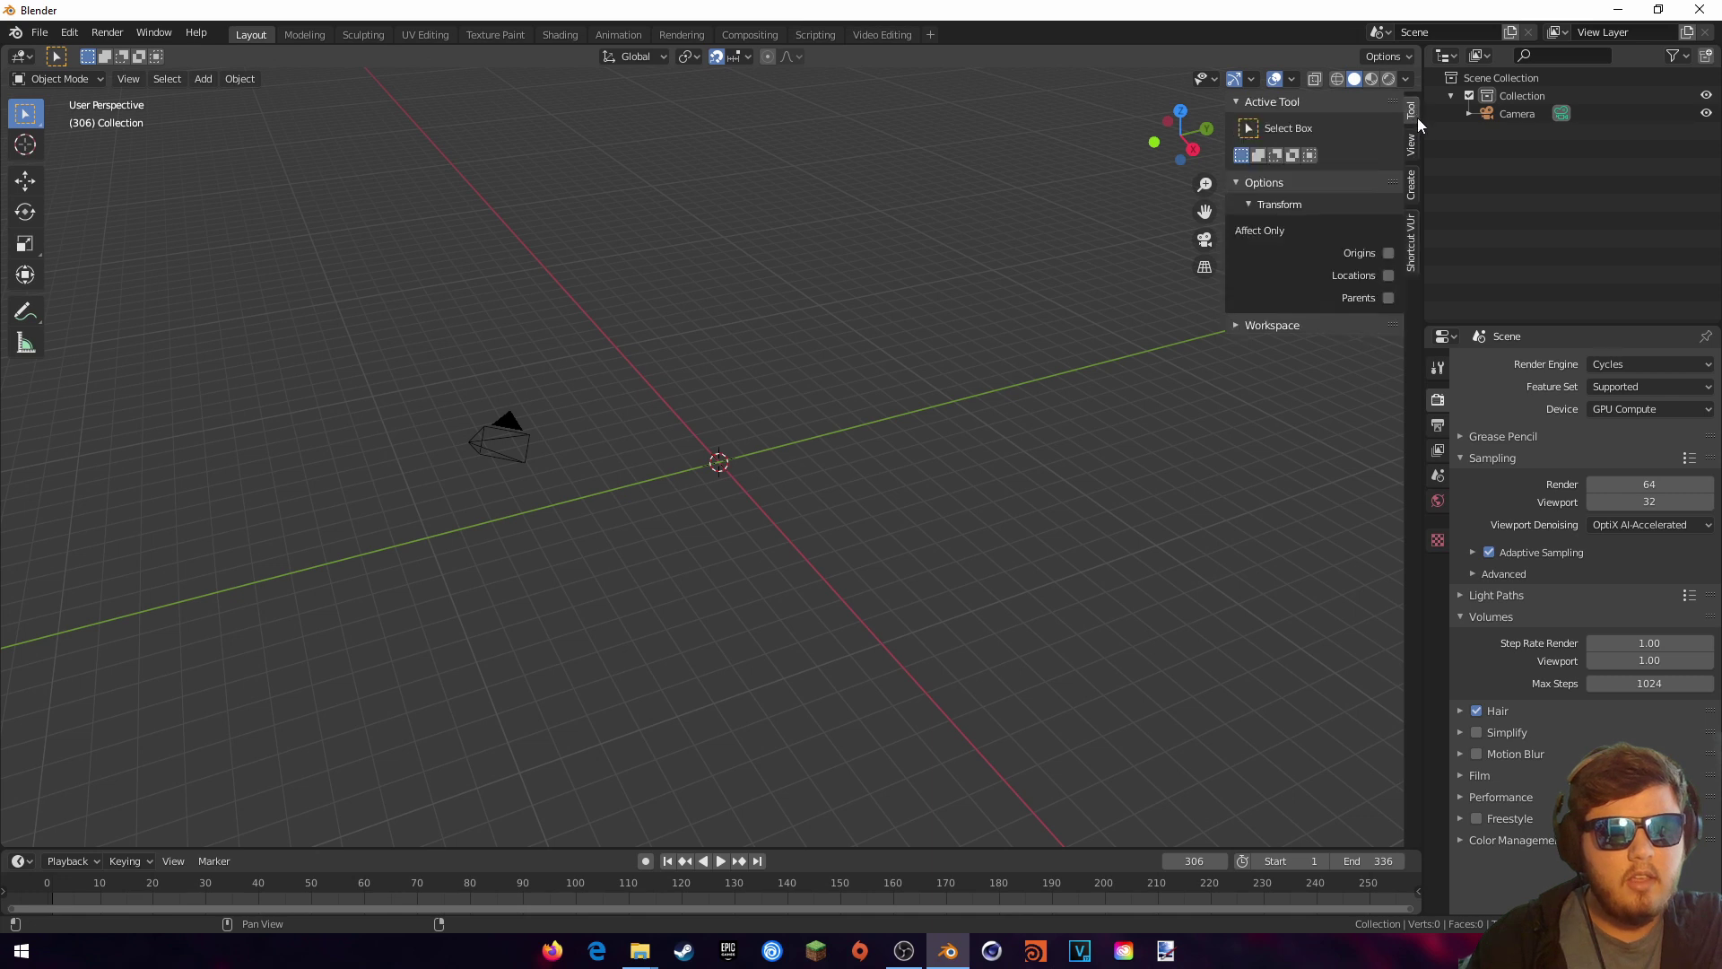
left_click(1412, 242)
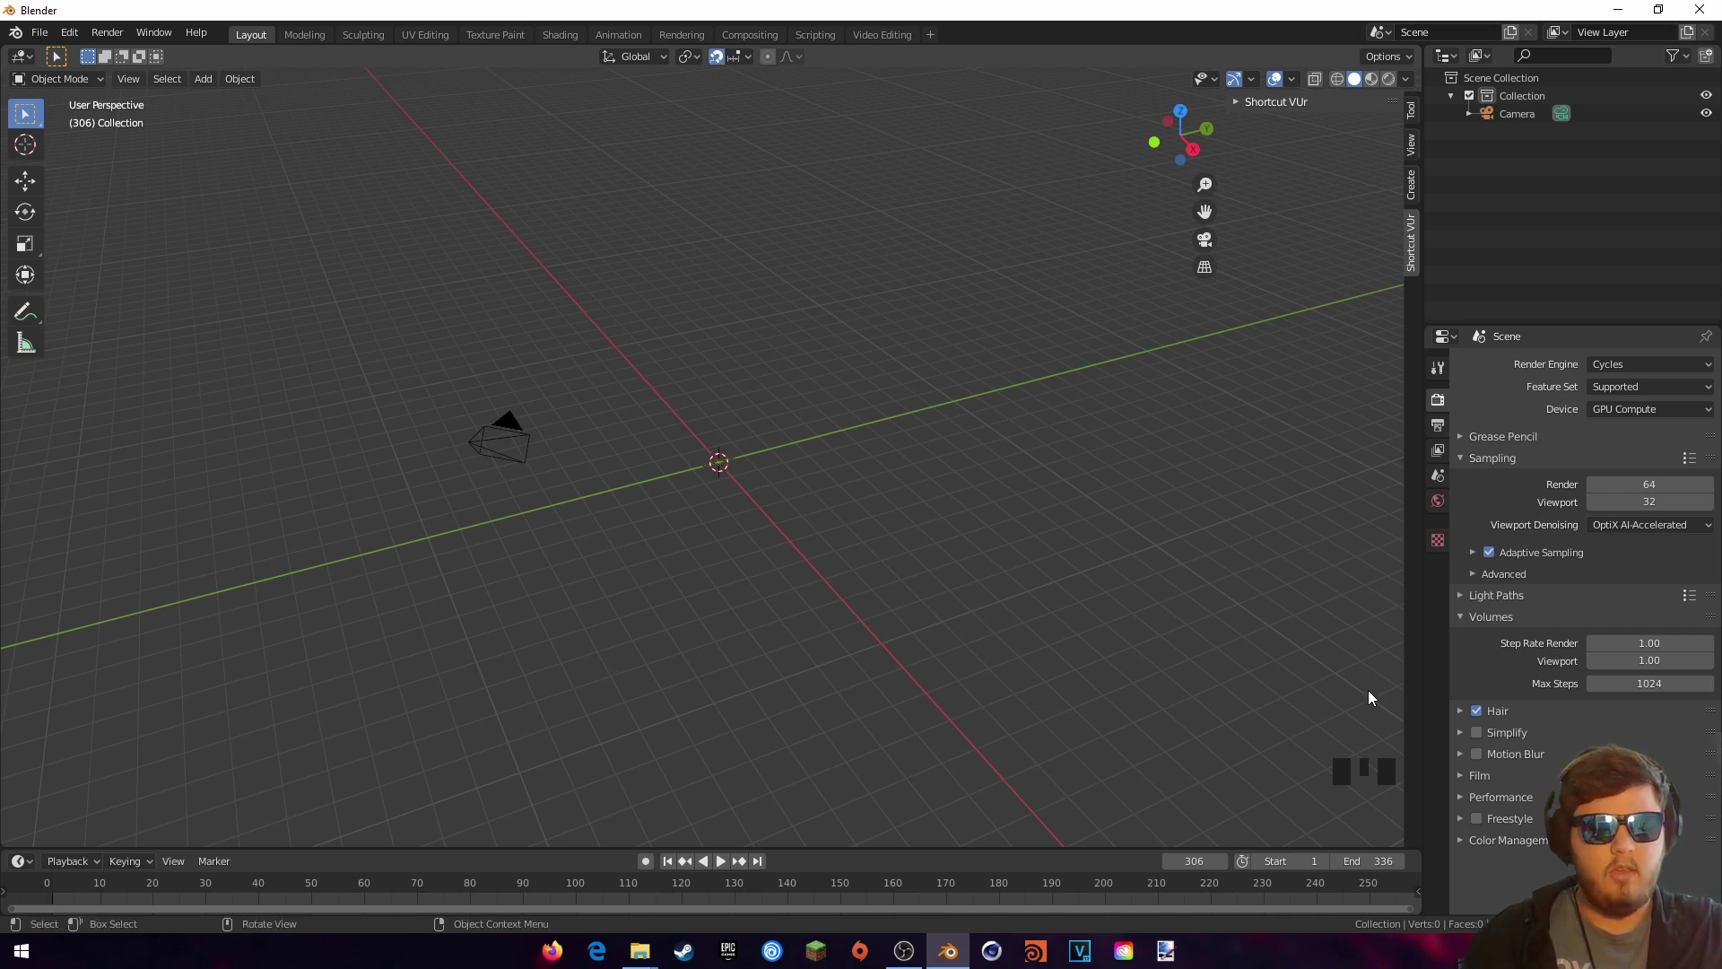
Step: Switch to the front orthographic view and align the camera to it
key("KP_1")
key("Num_Lock")
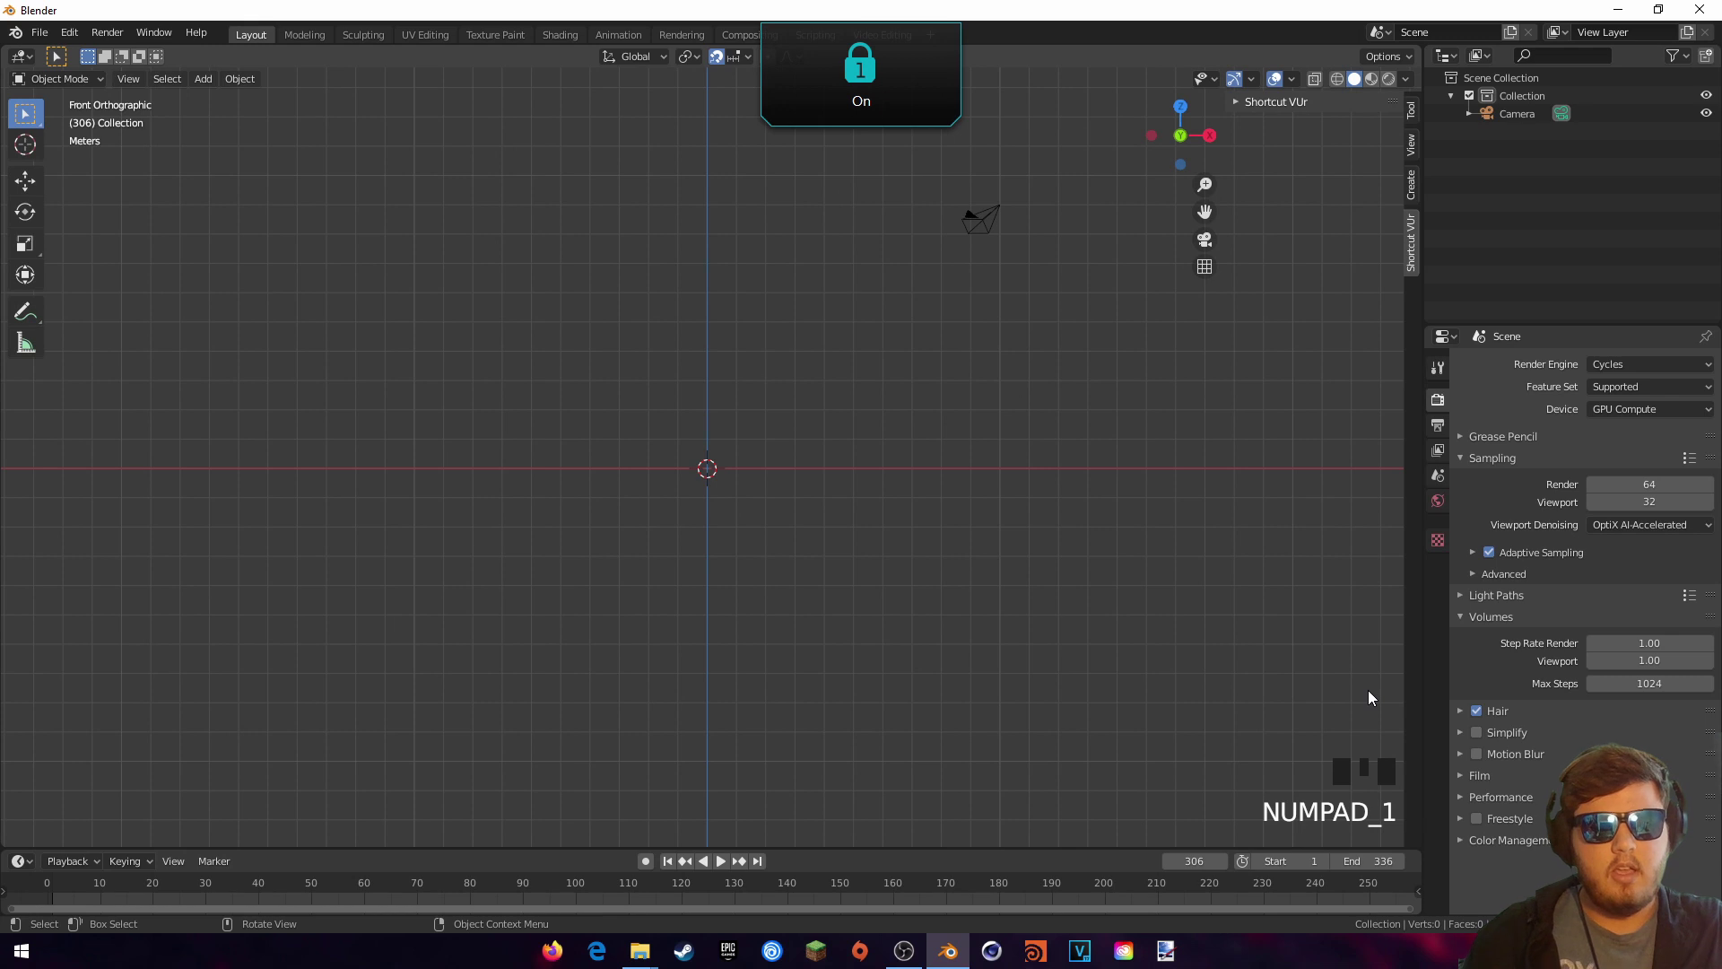
key("ctrl")
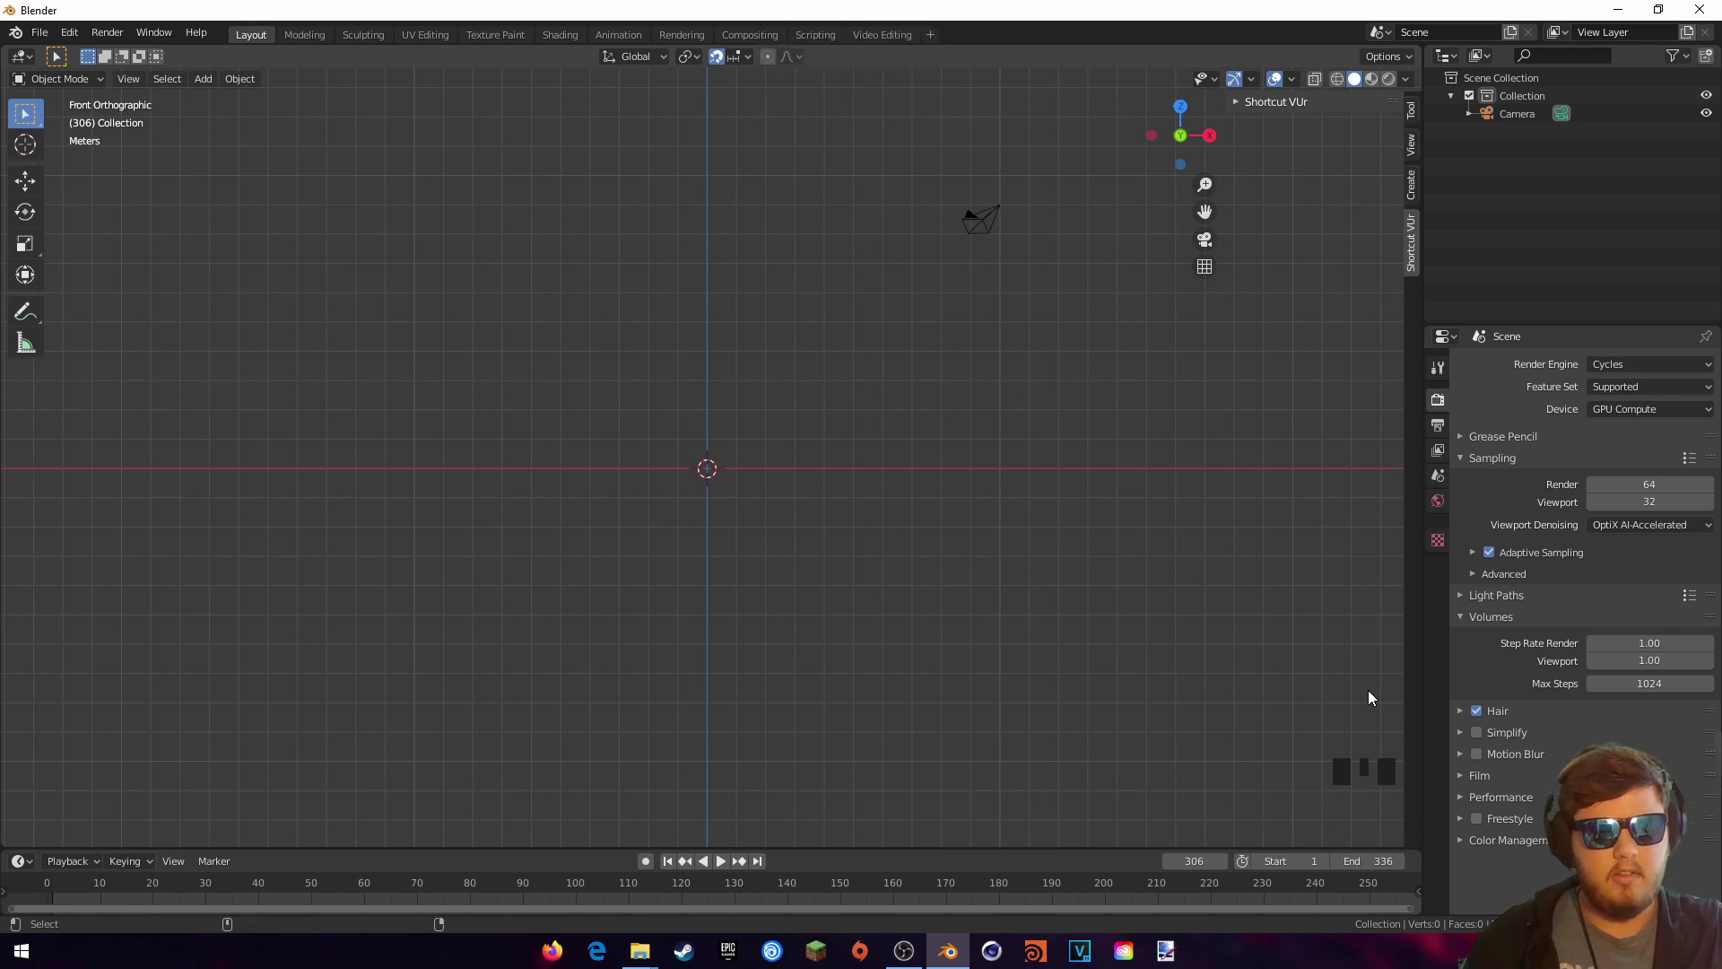
key("ctrl+alt+KP_0")
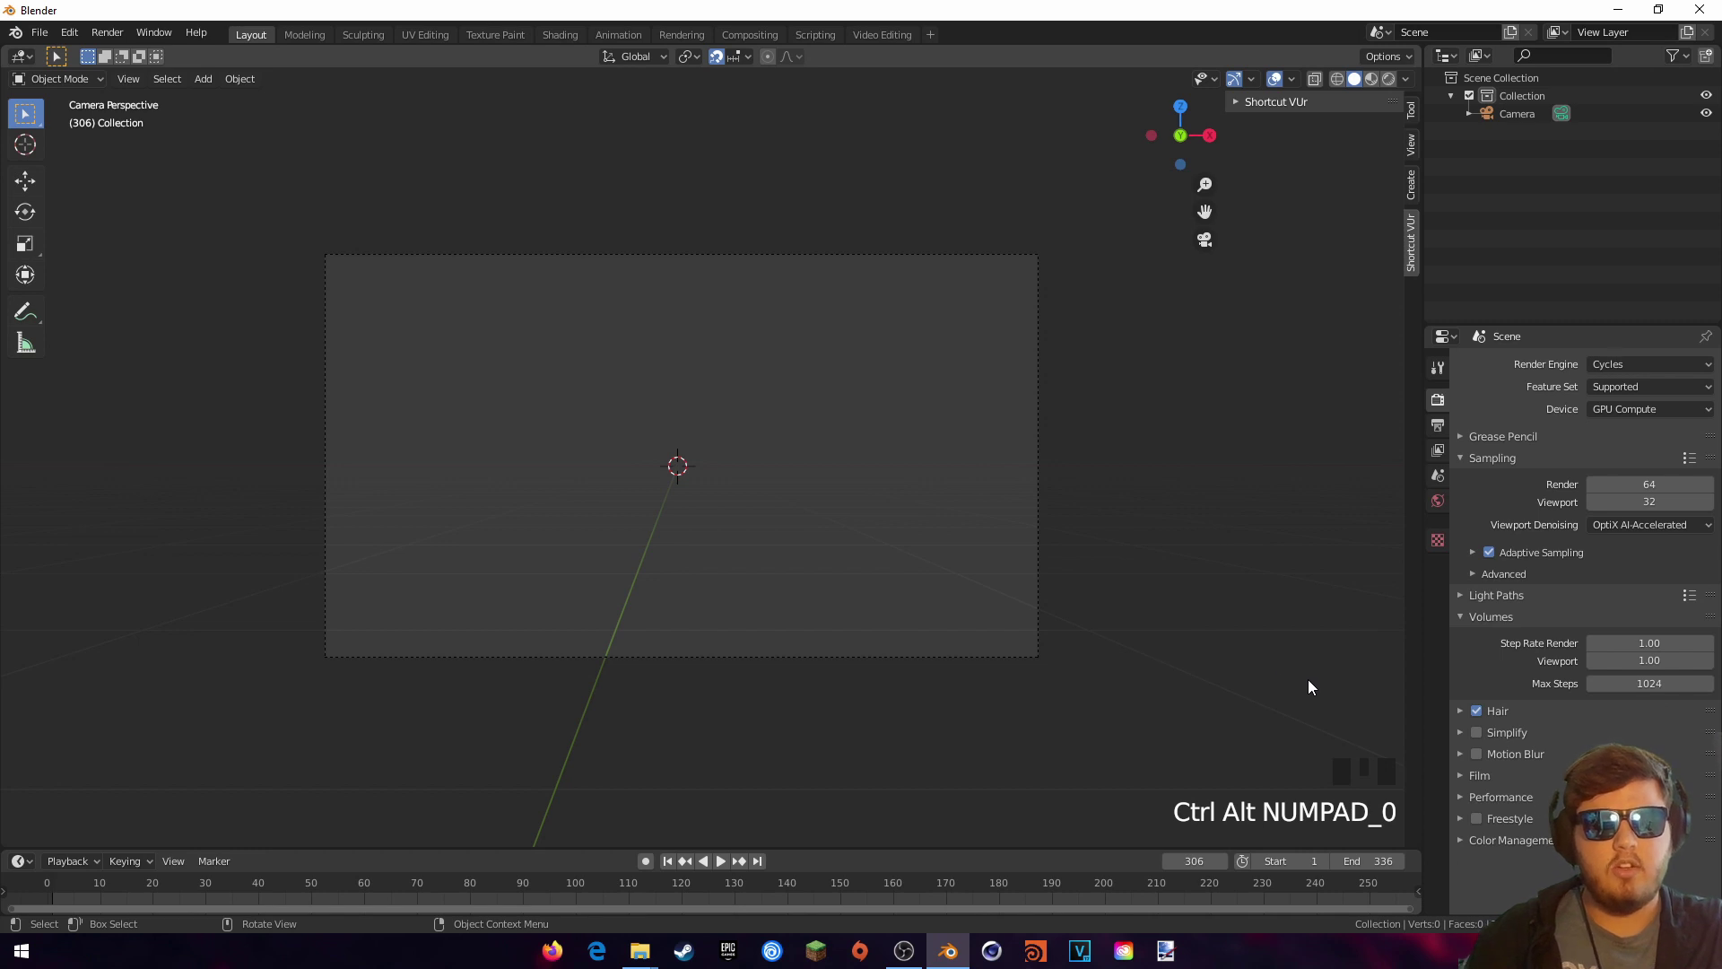
Step: Examine the camera's placement from outside, then return to the camera view and frame it in the viewport
middle_click_drag(927, 385, 915, 408)
scroll(915, 408, "down", 1)
scroll(915, 408, "down", 6)
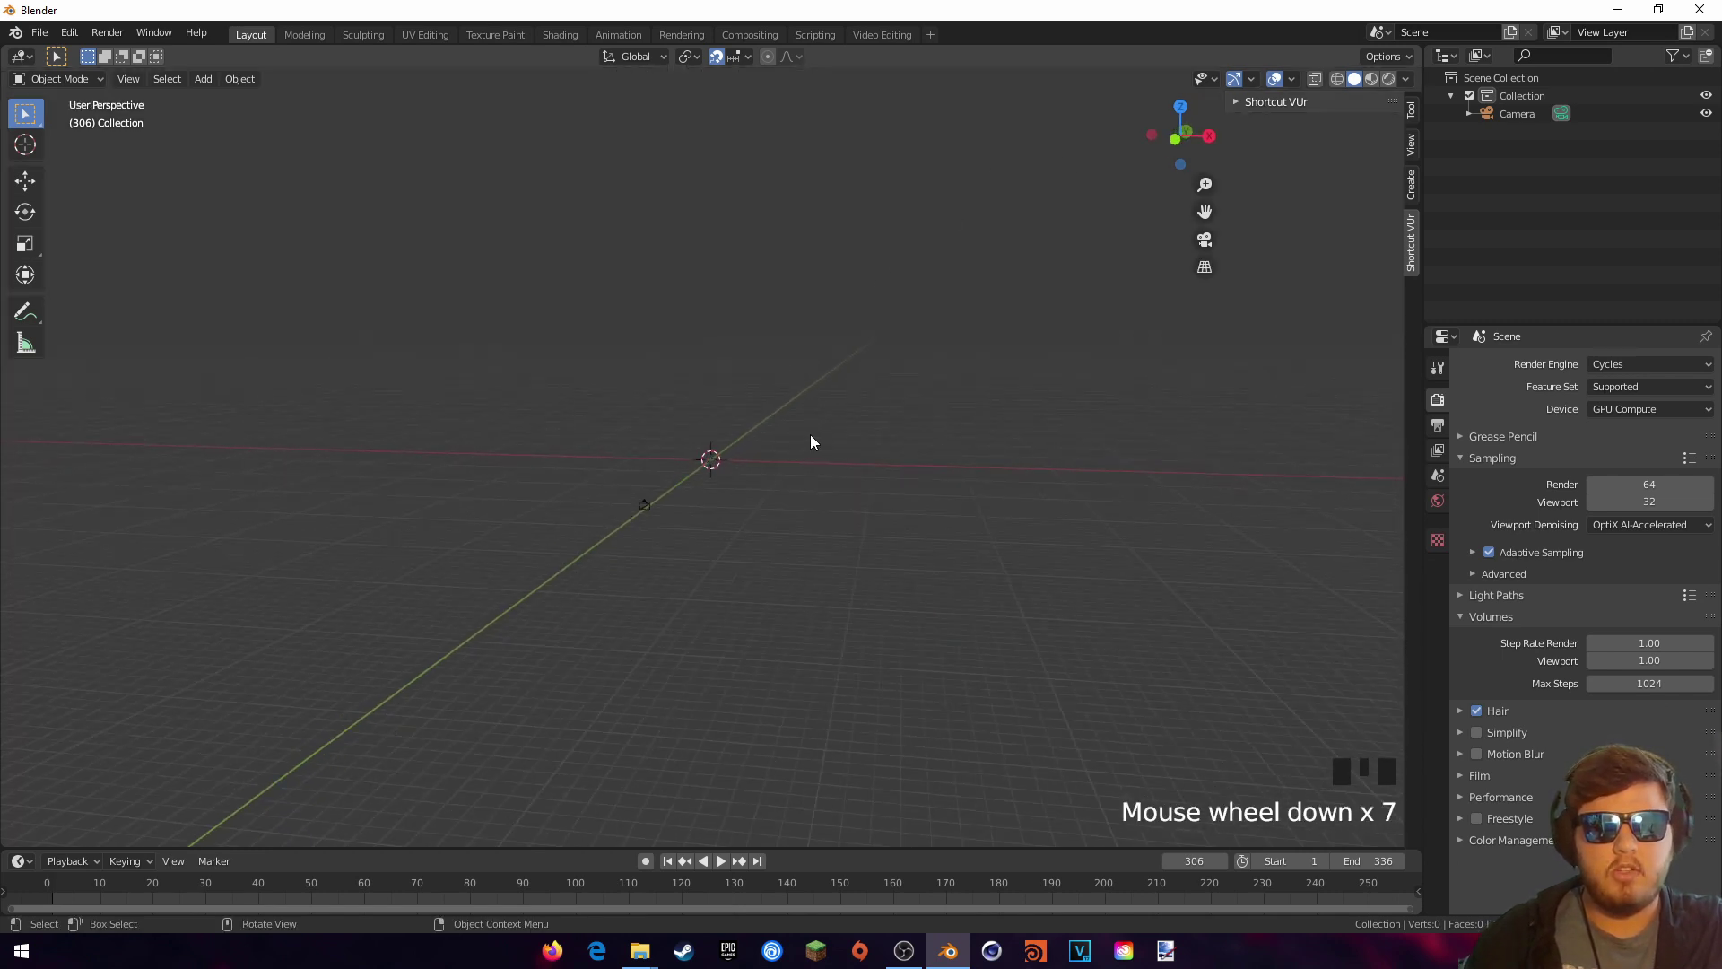
scroll(802, 453, "up", 4)
middle_click_drag(604, 506, 707, 469, "shift")
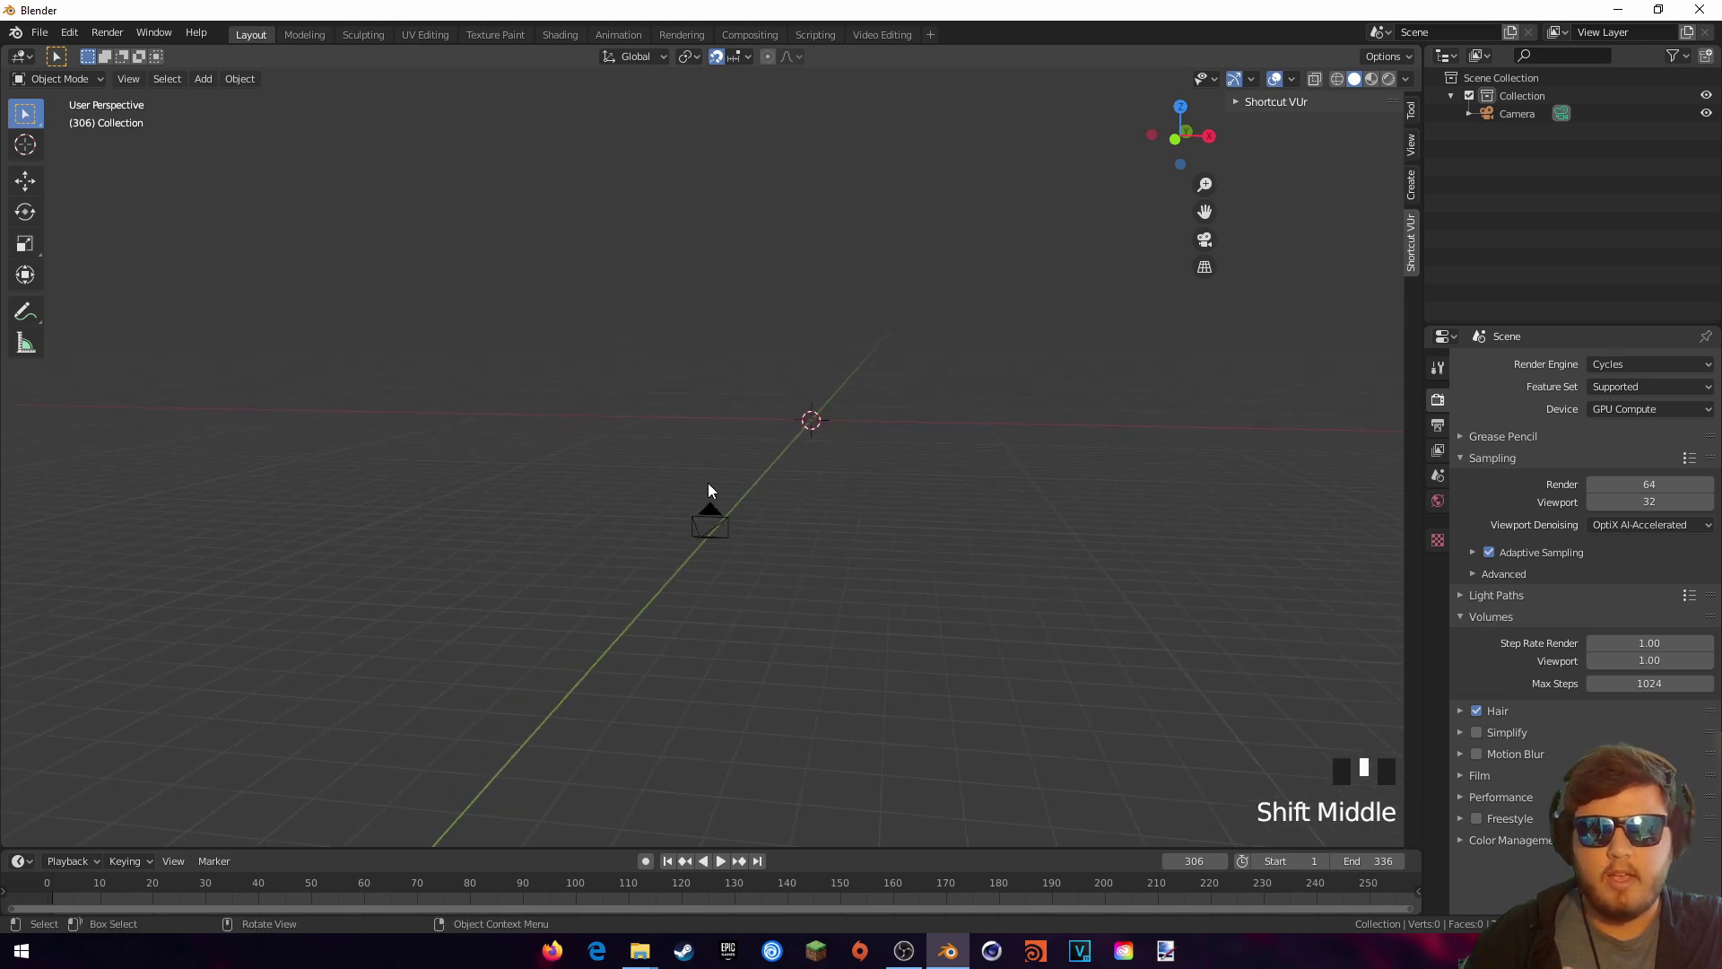
middle_click_drag(811, 488, 737, 486)
scroll(737, 554, "up", 1)
key("KP_1")
key("KP_0")
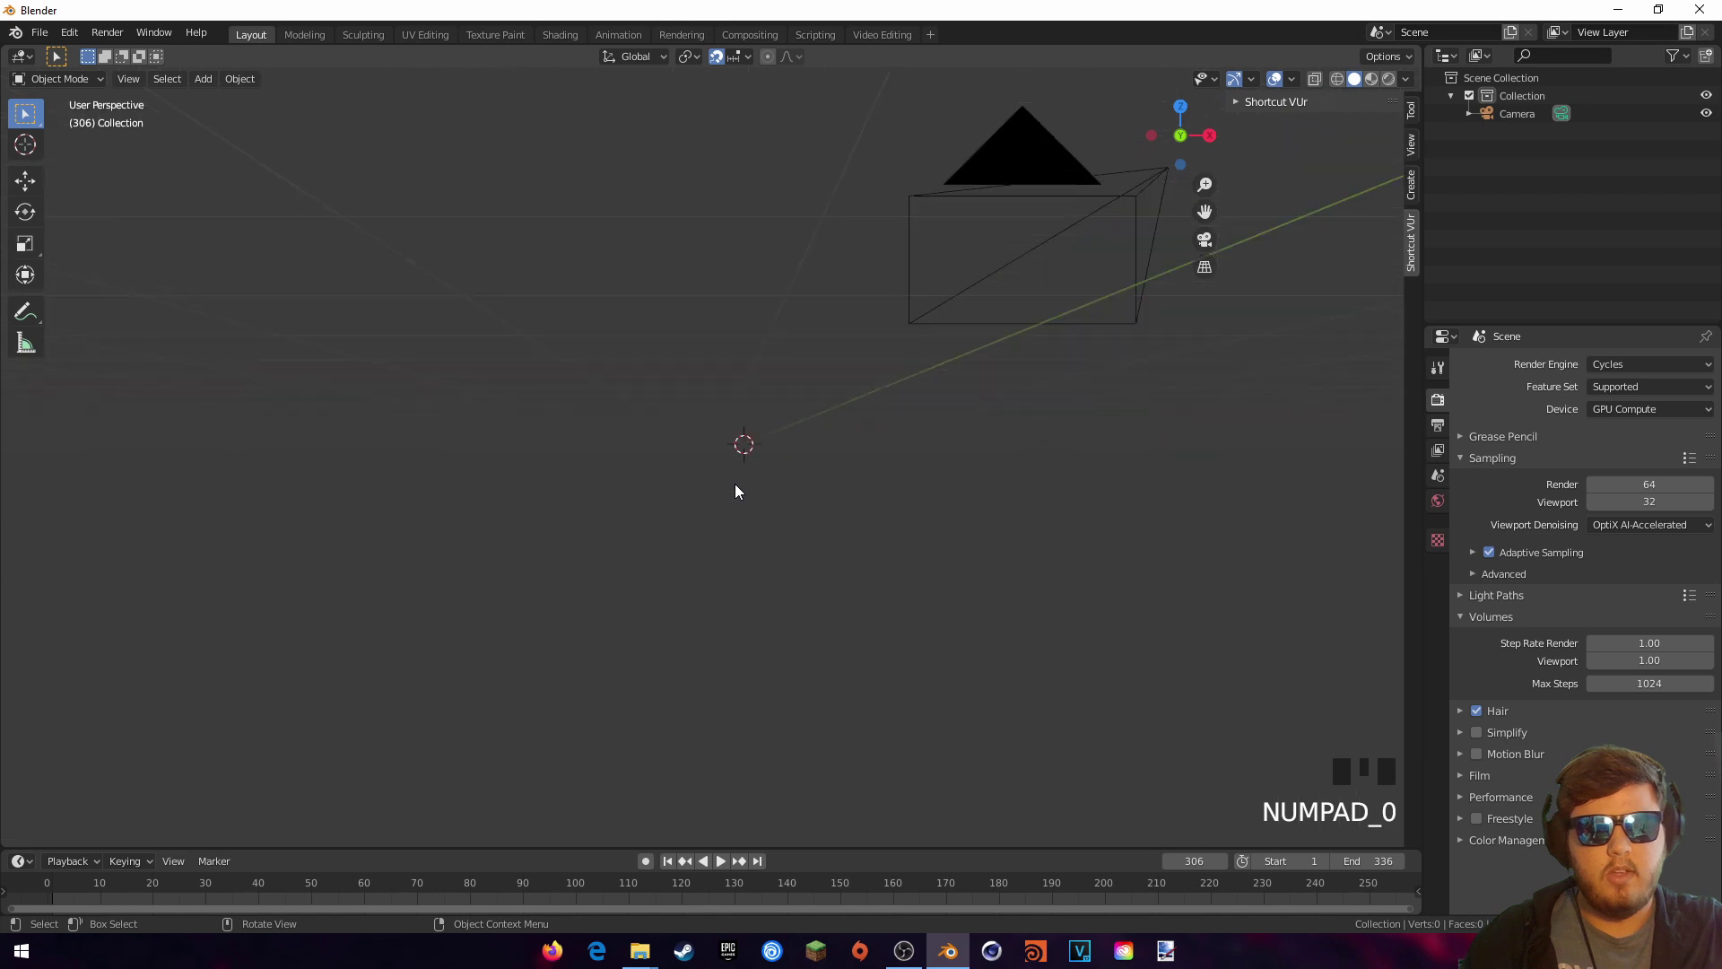
mouse_move(745, 346)
middle_mouse_down("shift")
mouse_move(741, 388)
mouse_move(726, 366)
middle_mouse_up("shift")
scroll(740, 389, "up", 2)
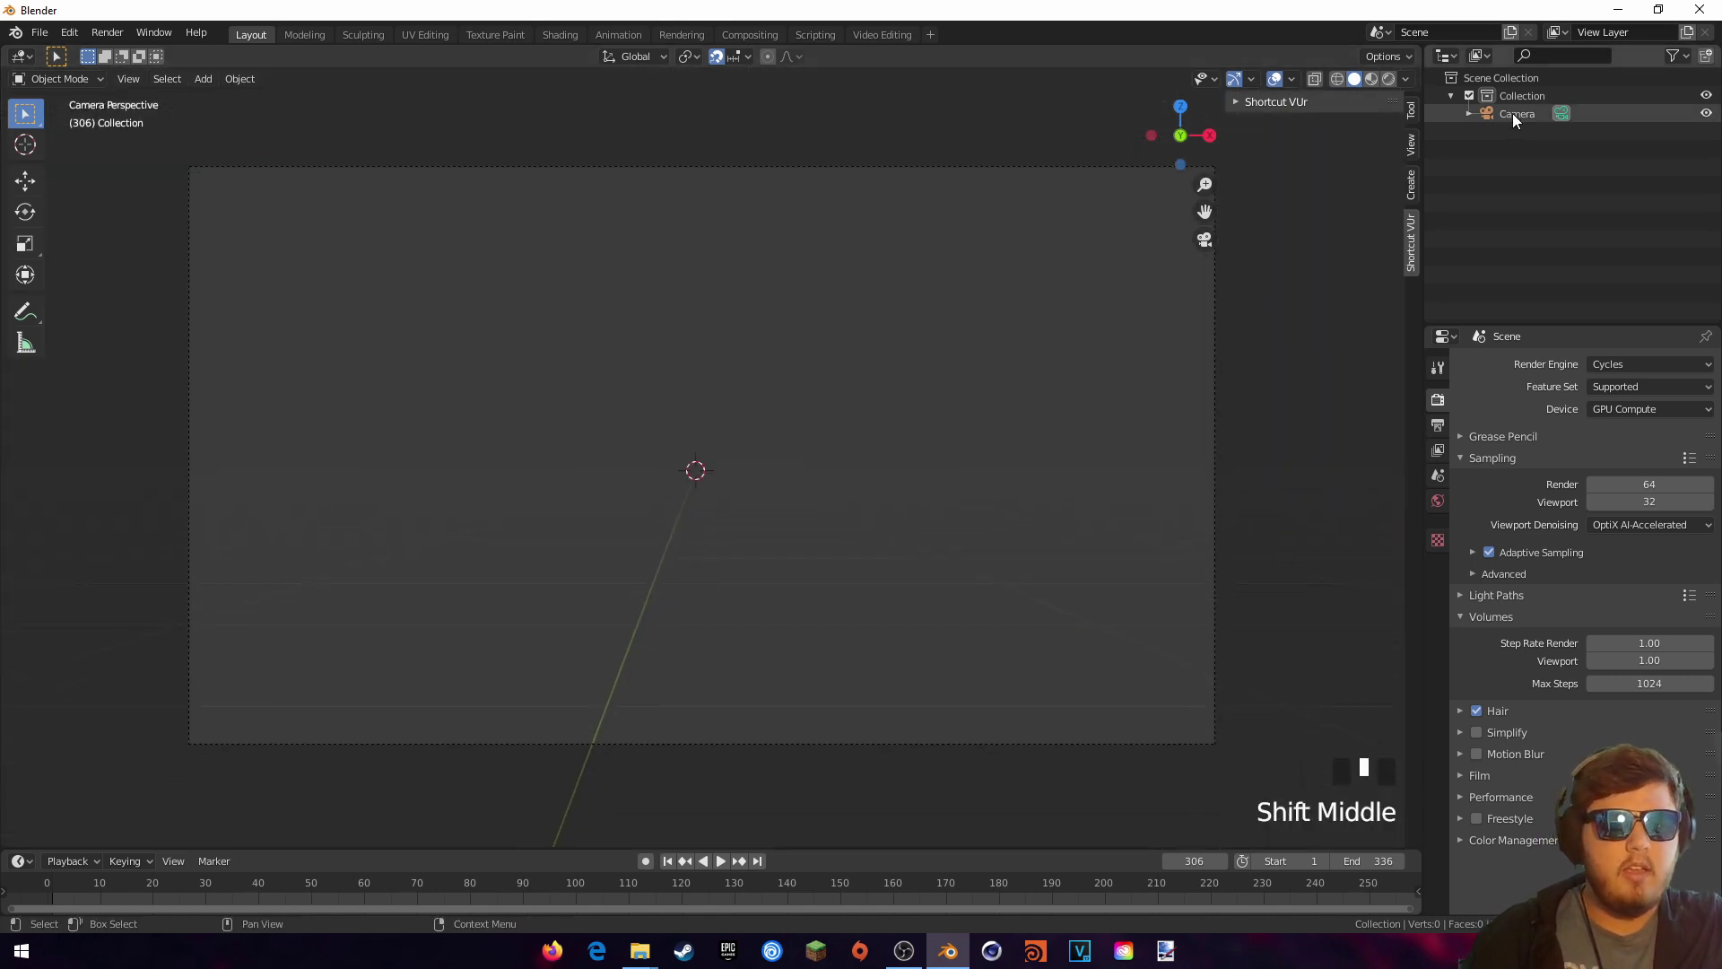
Step: Select the camera and enable Background Images in its camera data properties
left_click(1513, 113)
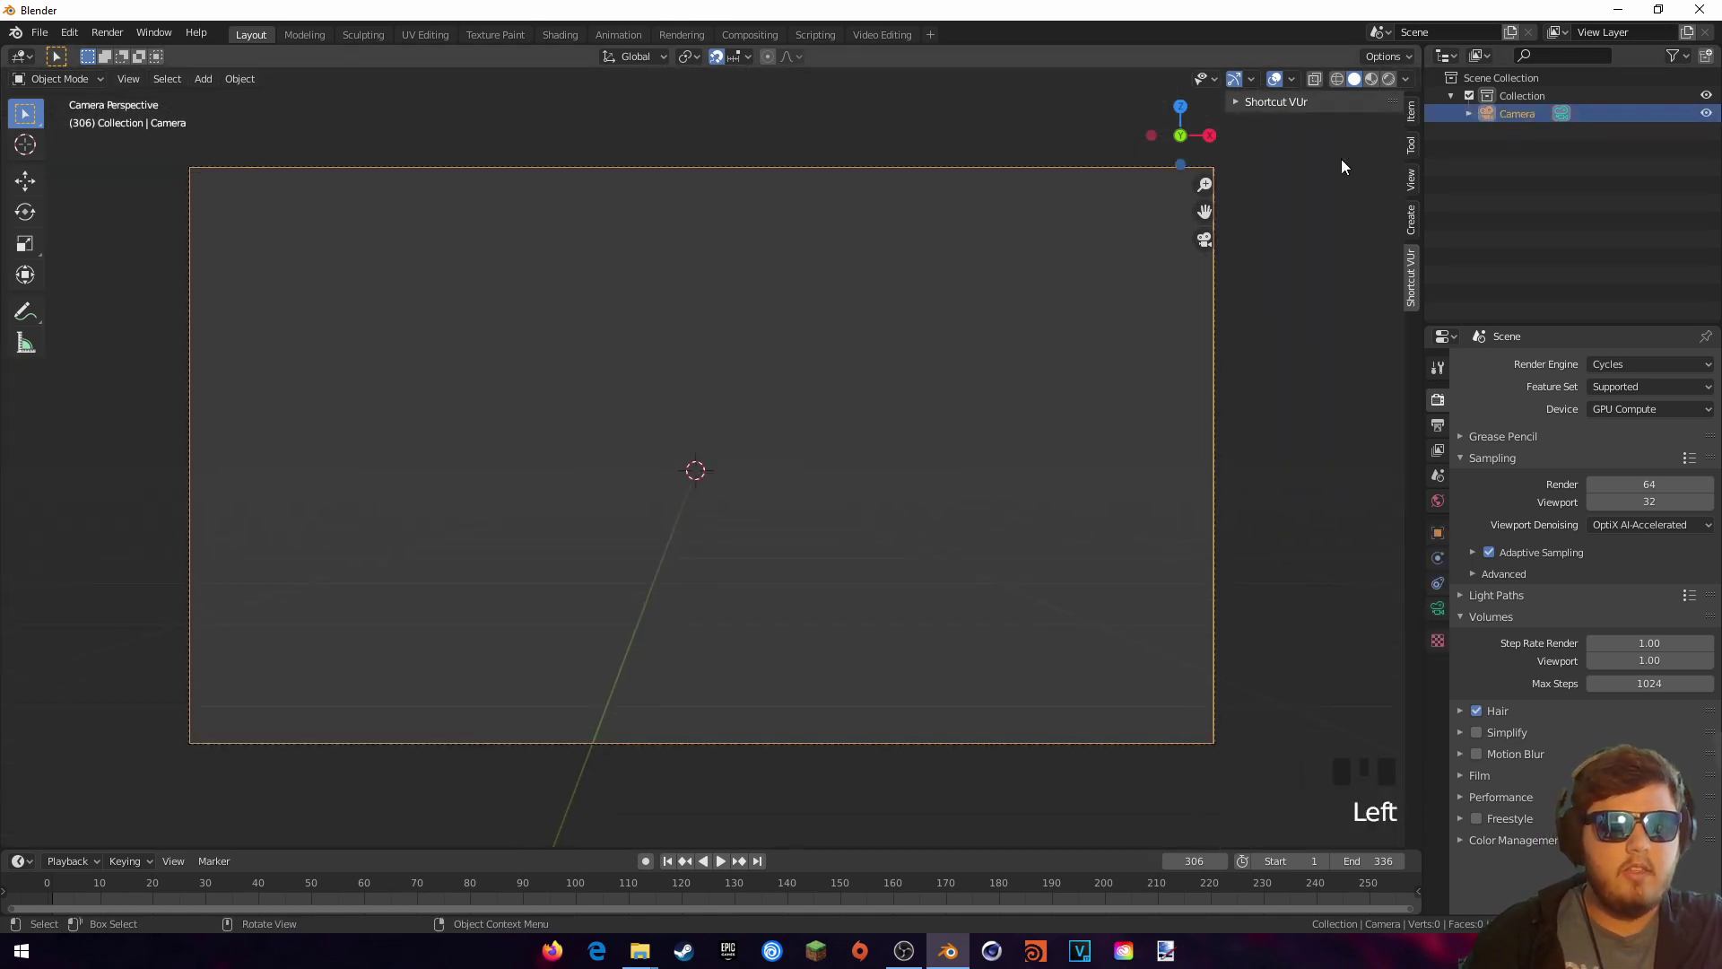
left_click(1438, 609)
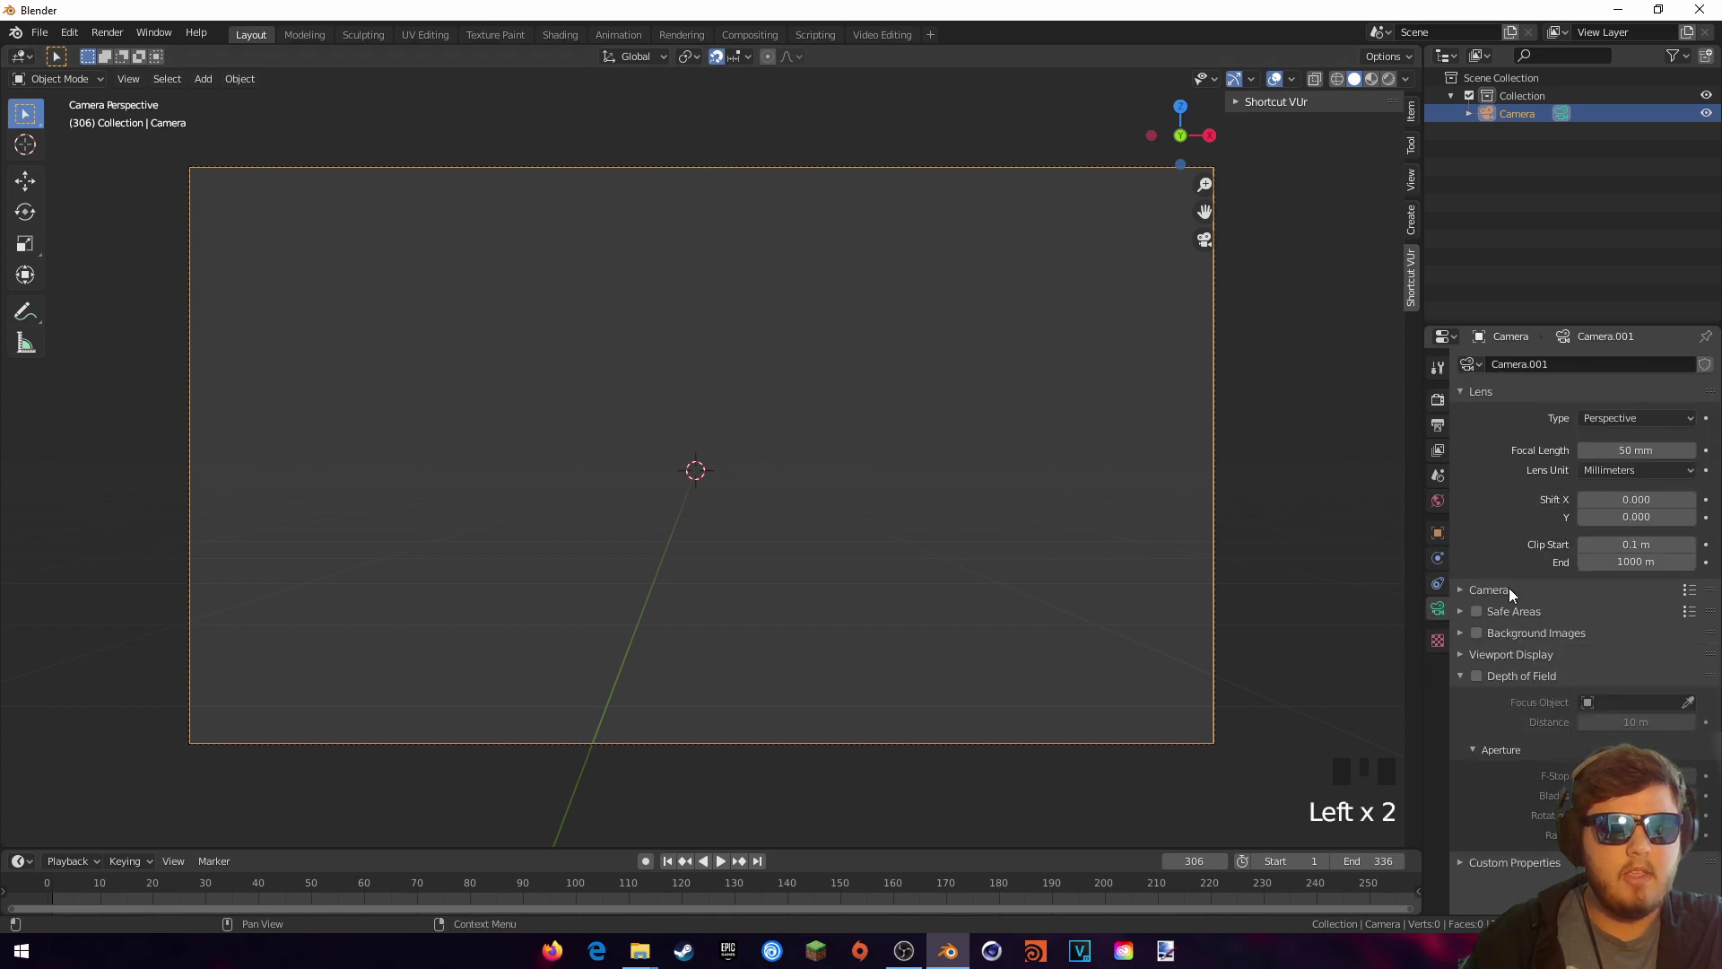
left_click(1460, 633)
left_click(1478, 633)
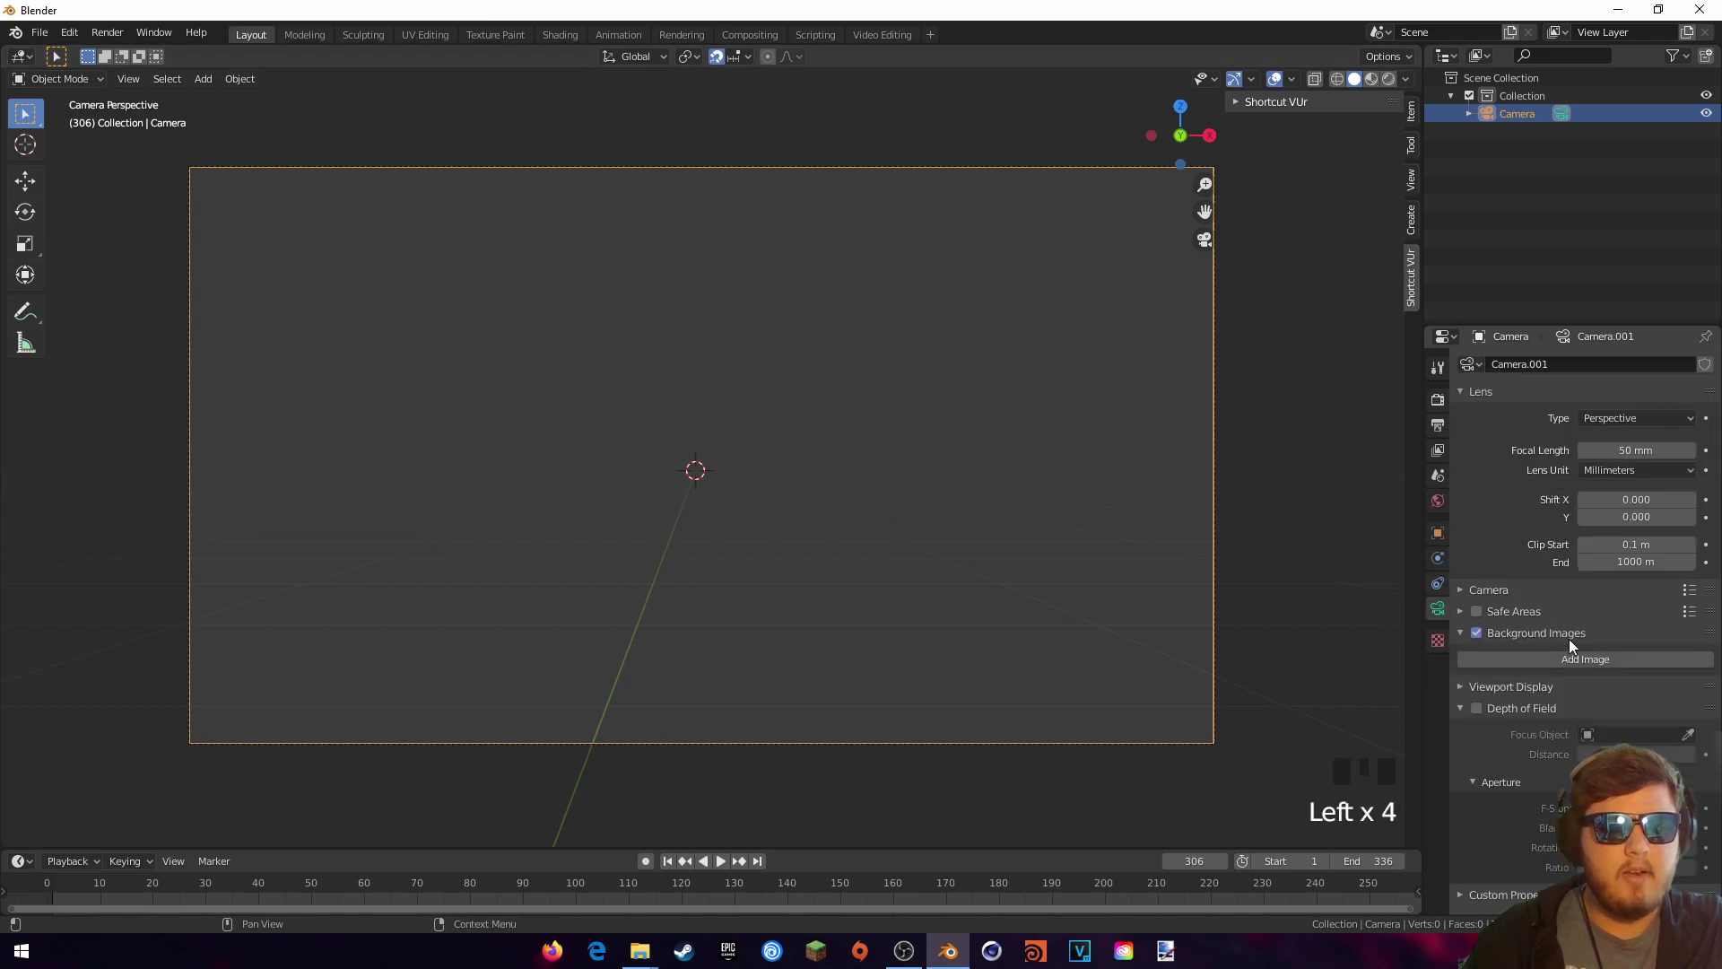
Step: Add a background entry to the camera, set its source to Movie Clip, and load Clip0001-0336.mp4
left_click(1561, 659)
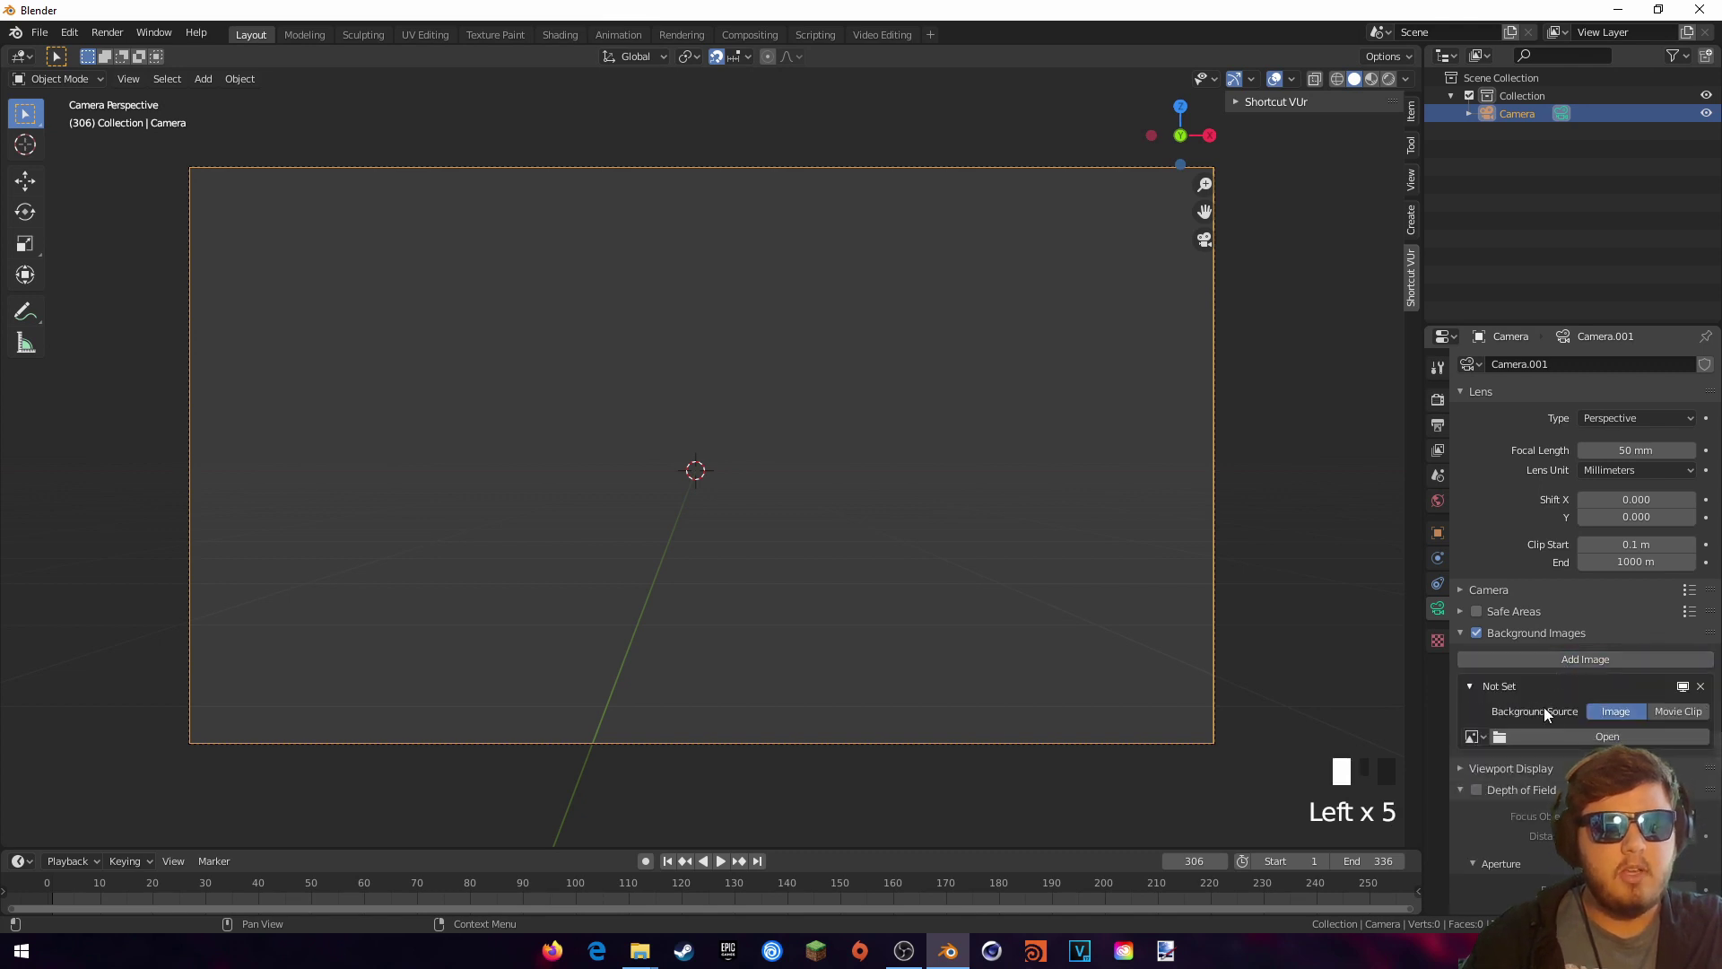
left_click(1671, 711)
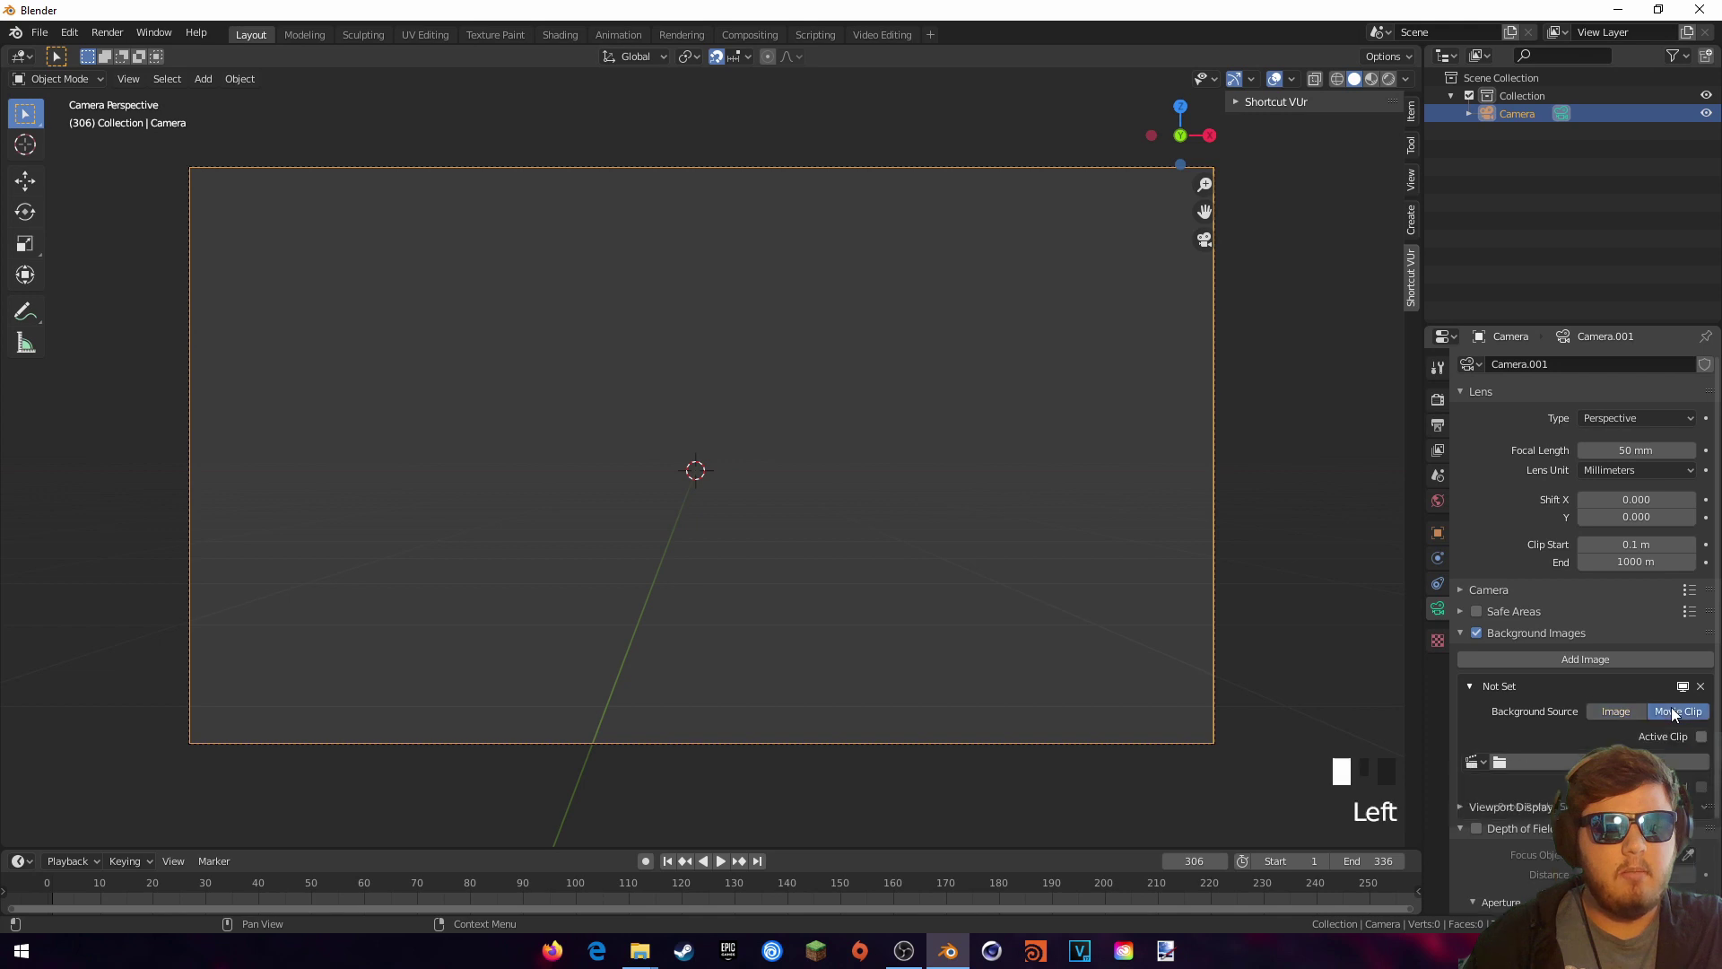
scroll(1553, 709, "down", 2)
left_click(1480, 691)
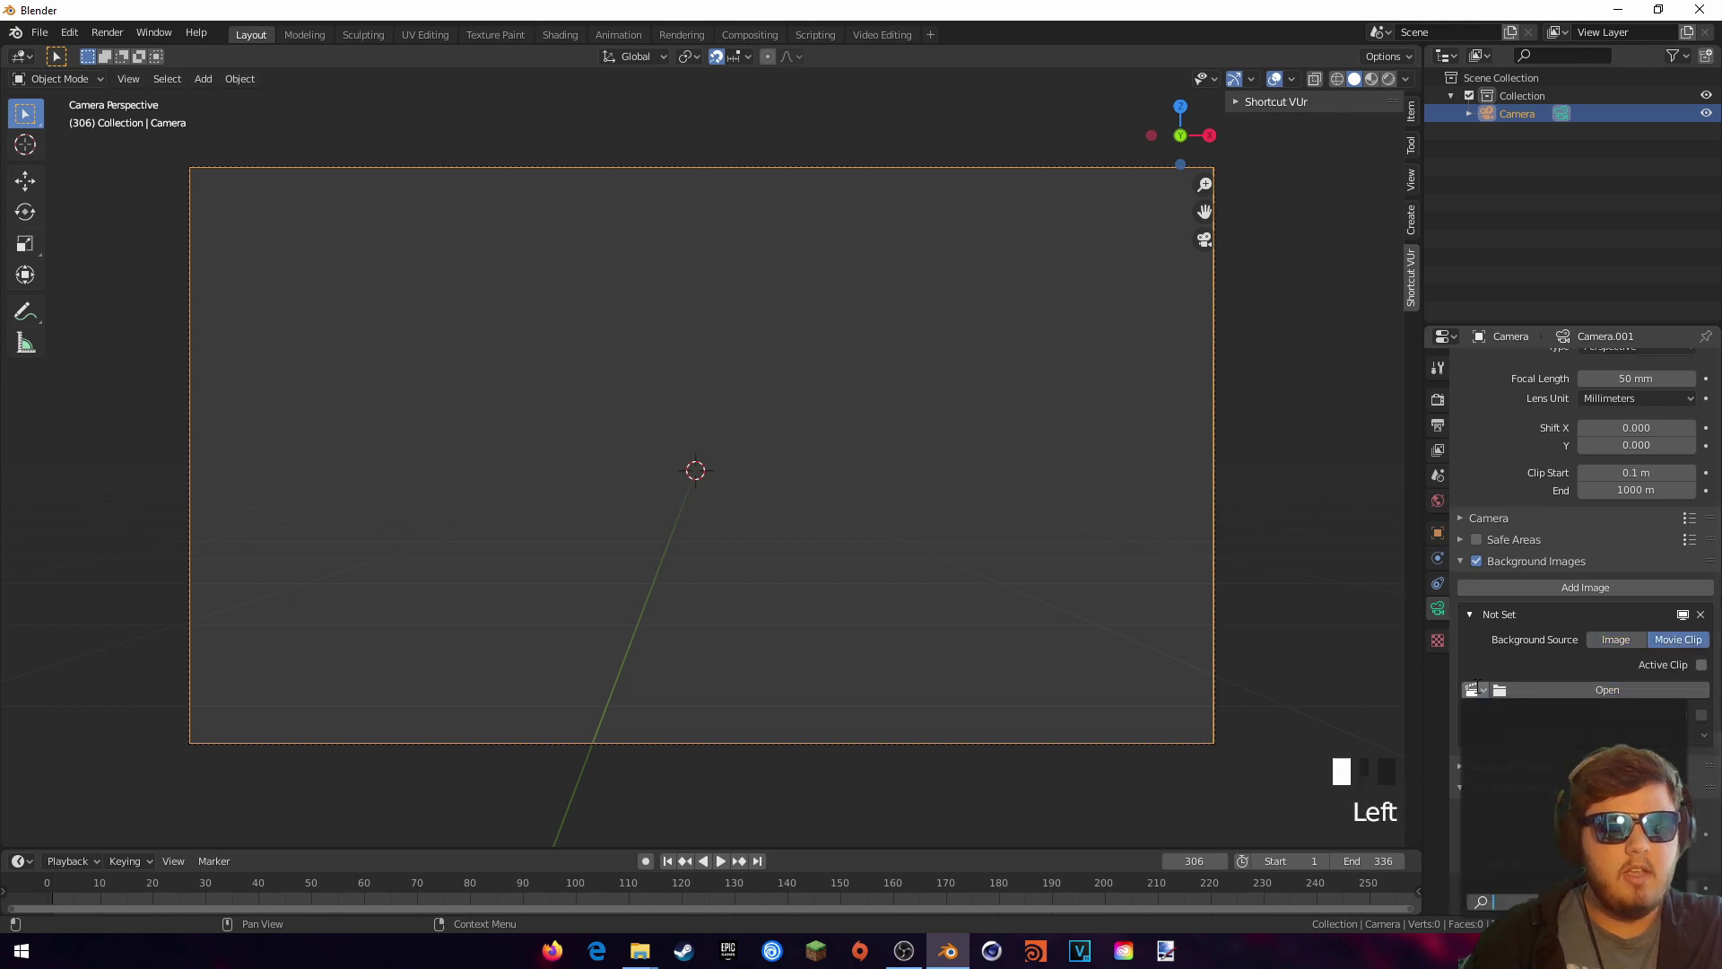
left_click(1515, 686)
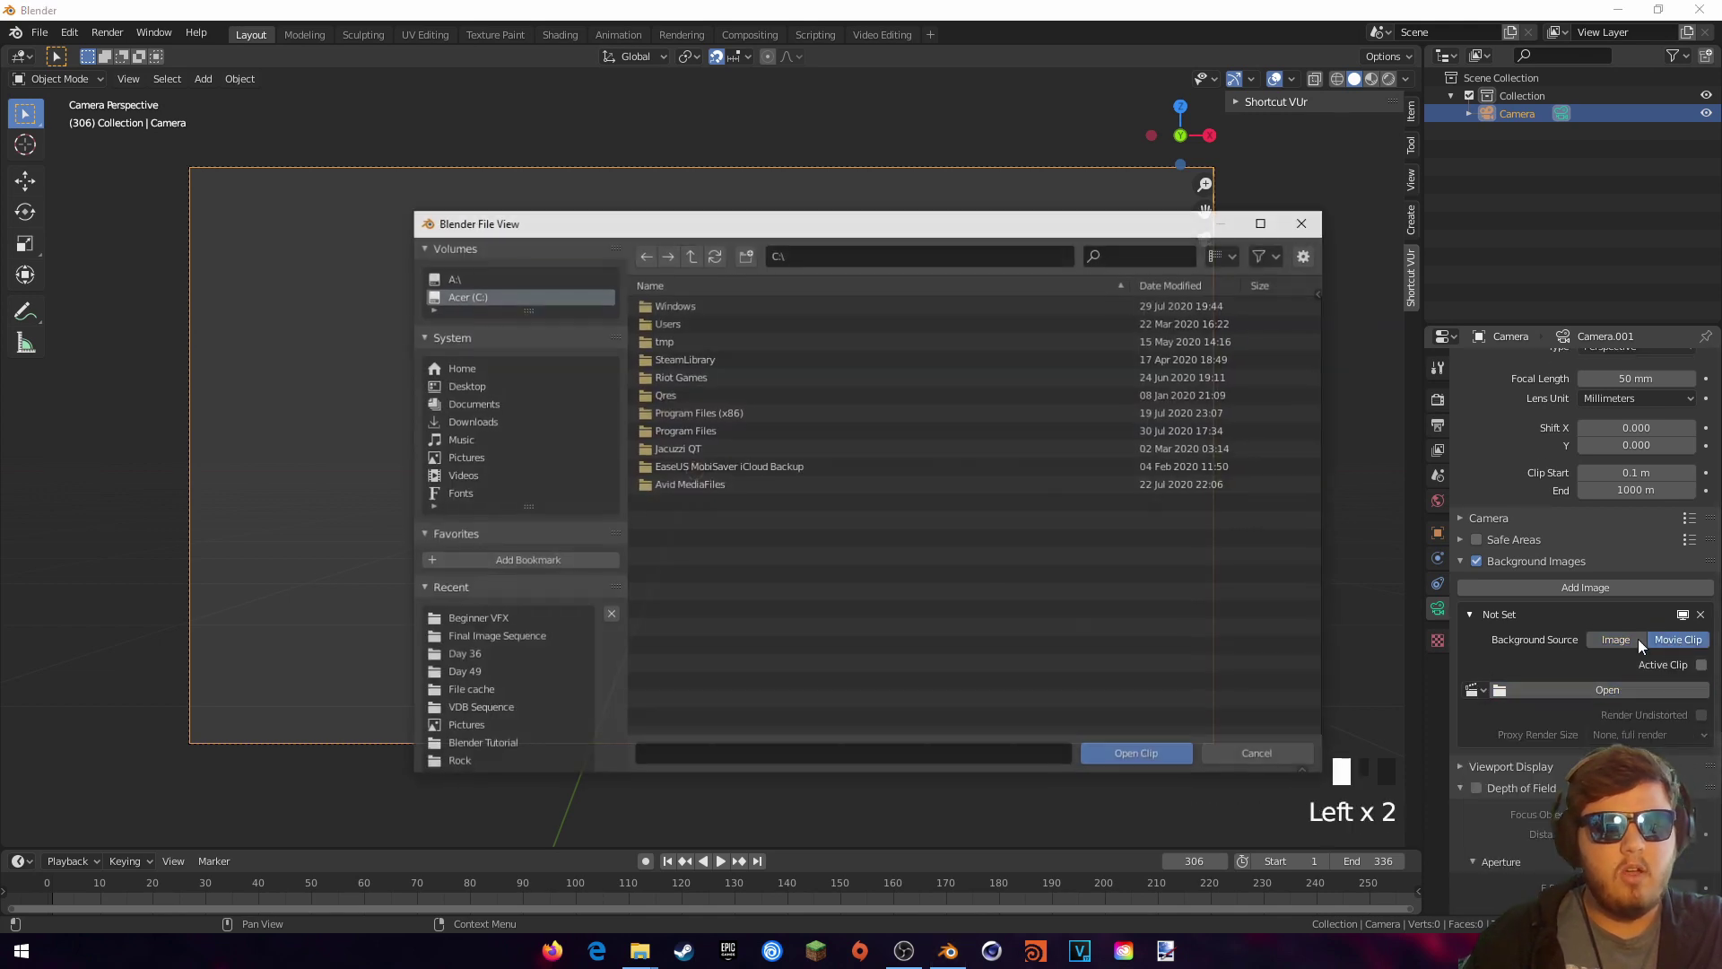
left_click(475, 280)
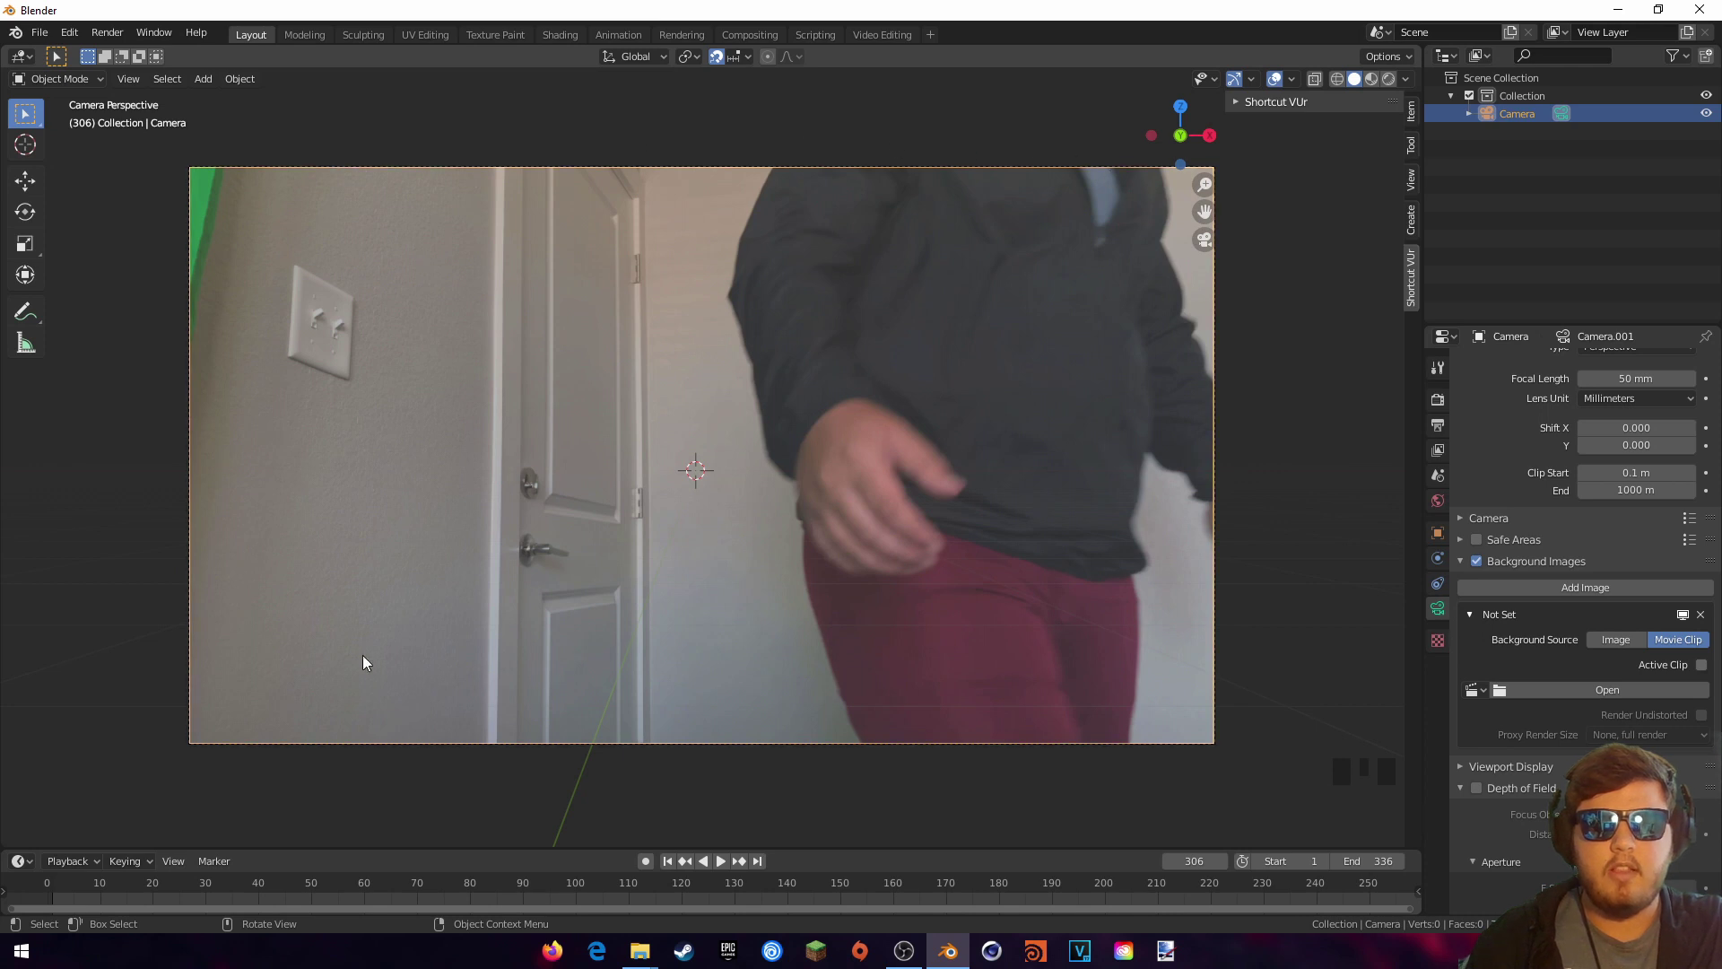
Step: Check the footage from outside and inside the camera view, then scrub through it and return to frame 0
mouse_move(1143, 467)
middle_mouse_down()
mouse_move(1080, 488)
mouse_move(1141, 482)
middle_mouse_up()
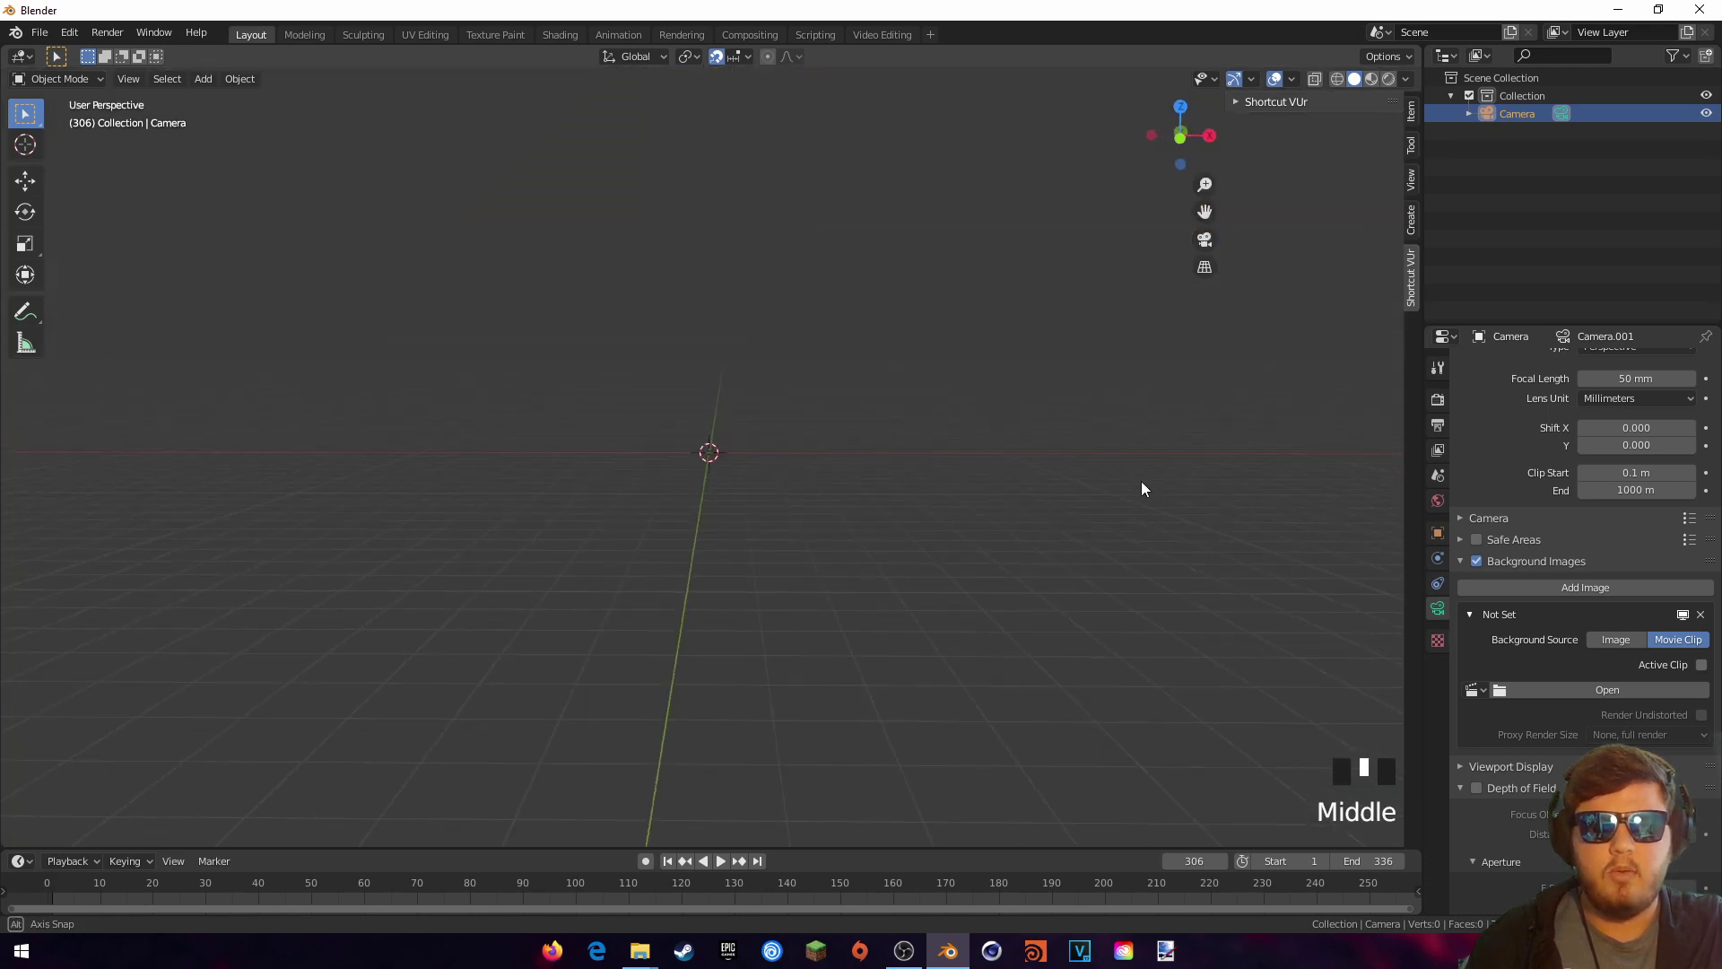
key("KP_0")
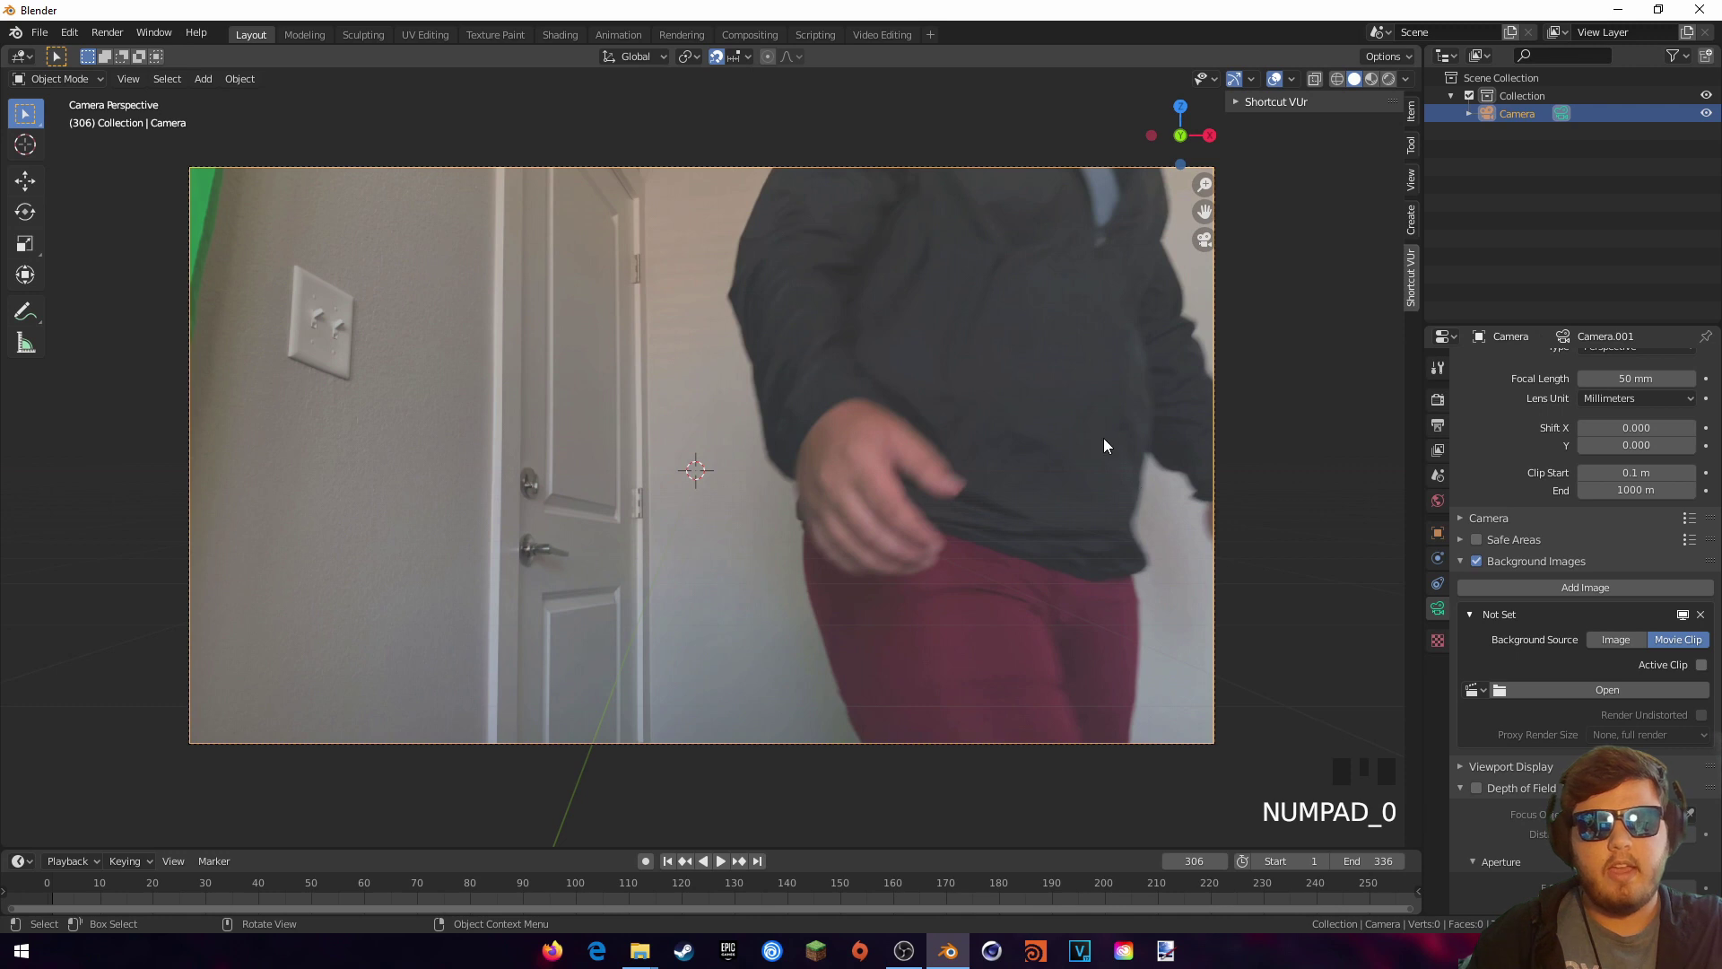
left_click(1461, 561)
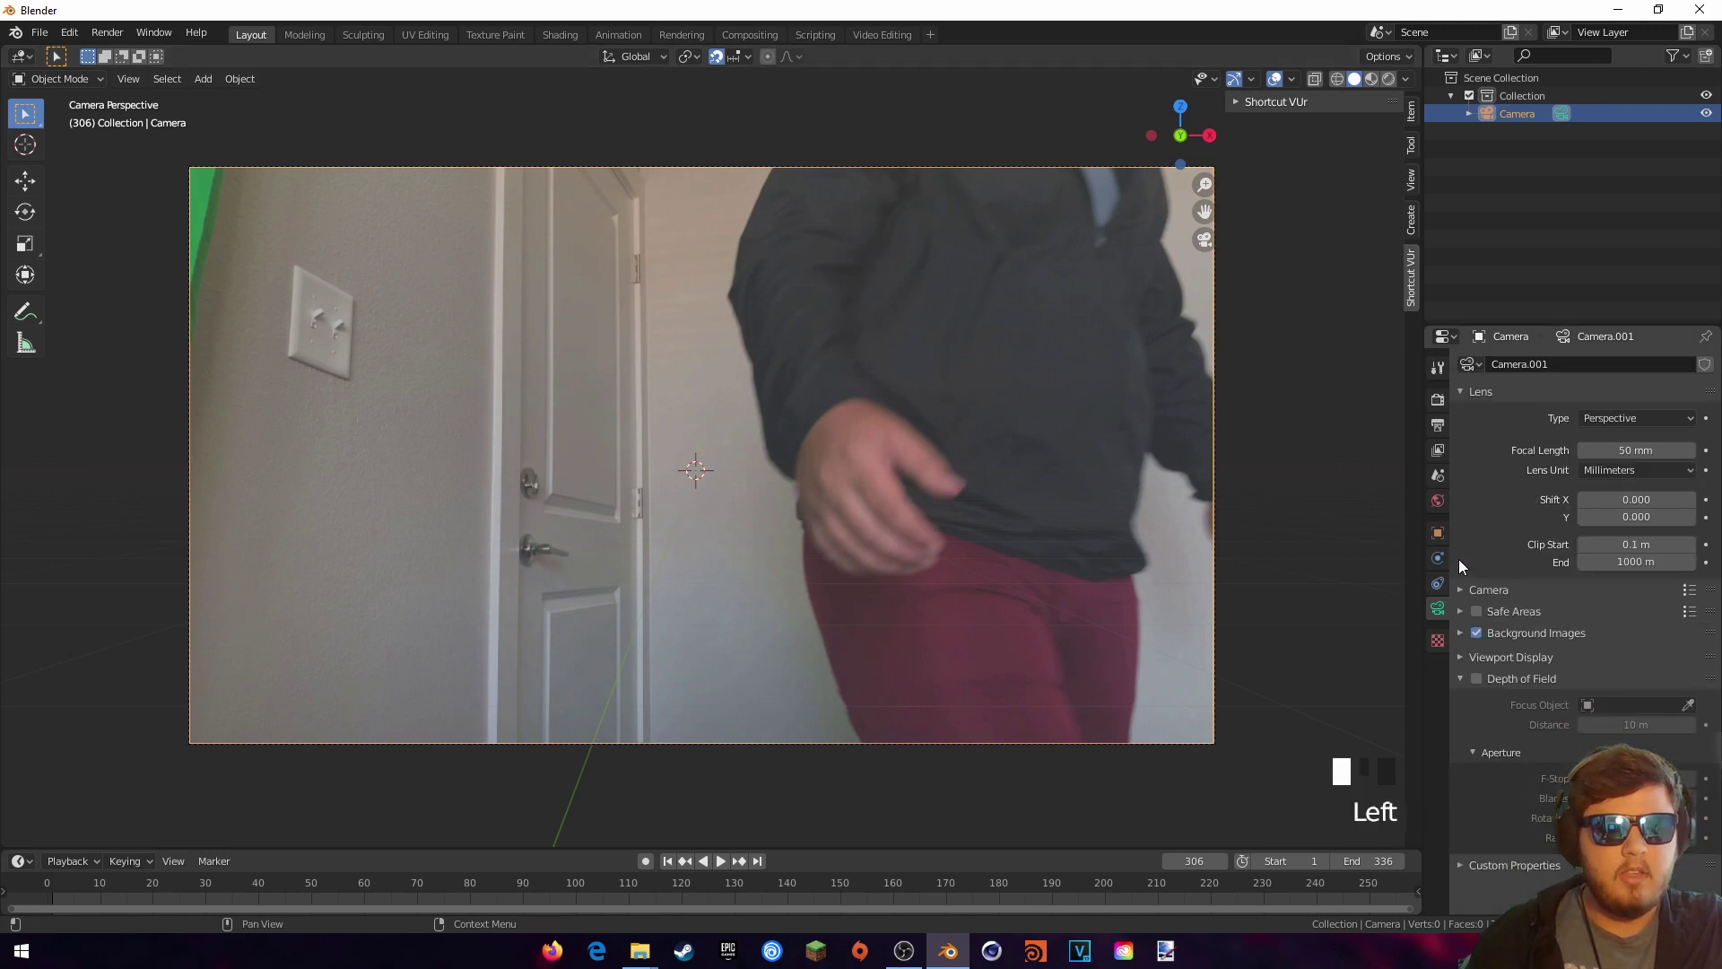
left_click_drag(65, 886, 348, 881)
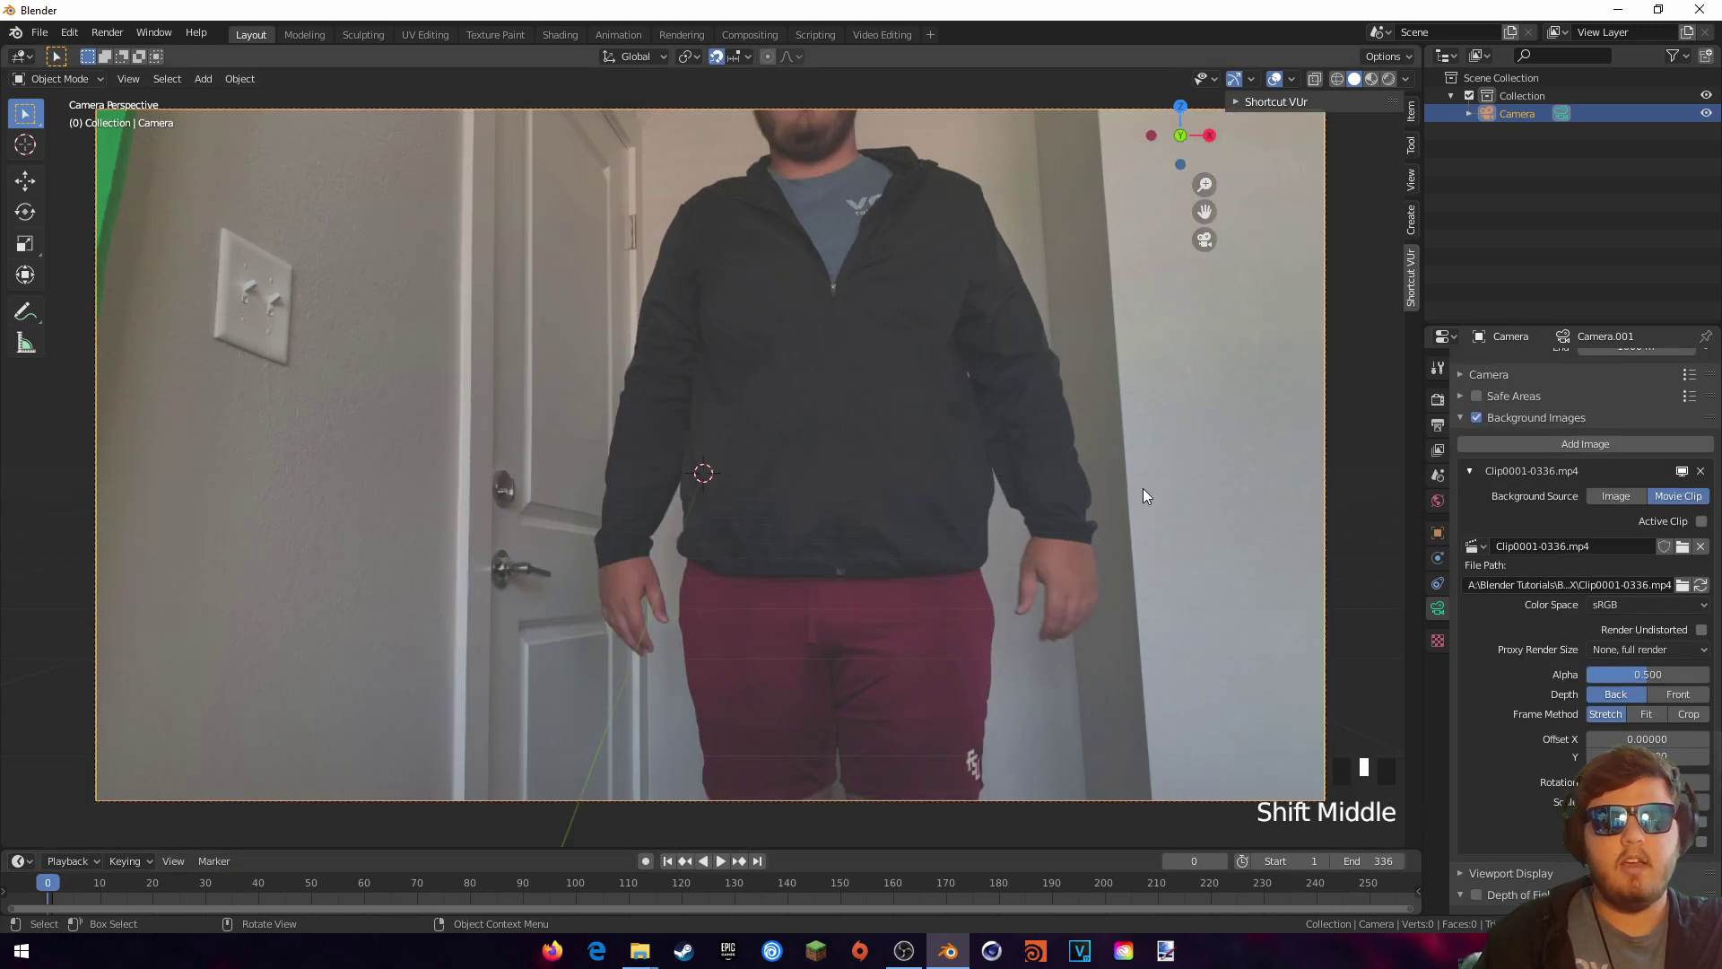
Step: Try a lower Alpha for the background clip, then set it back to 0.5
mouse_move(1623, 671)
left_mouse_down()
mouse_move(1704, 671)
mouse_move(1620, 671)
left_mouse_up()
left_click(1621, 673)
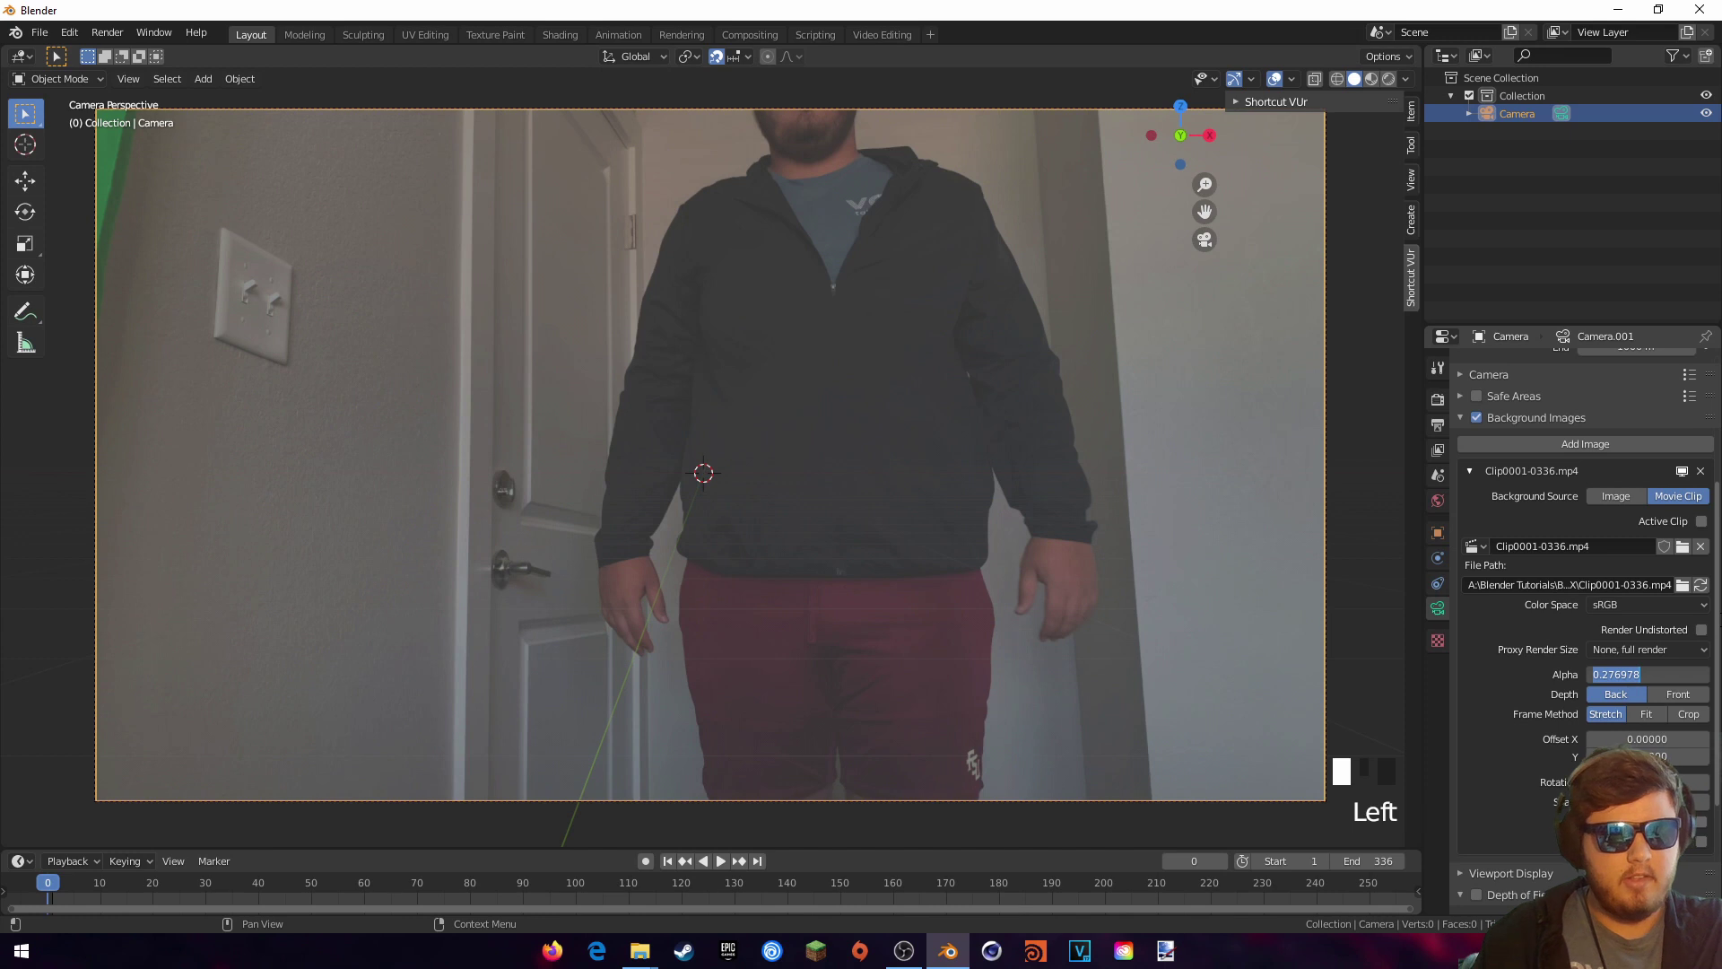
type(".5")
key("Return")
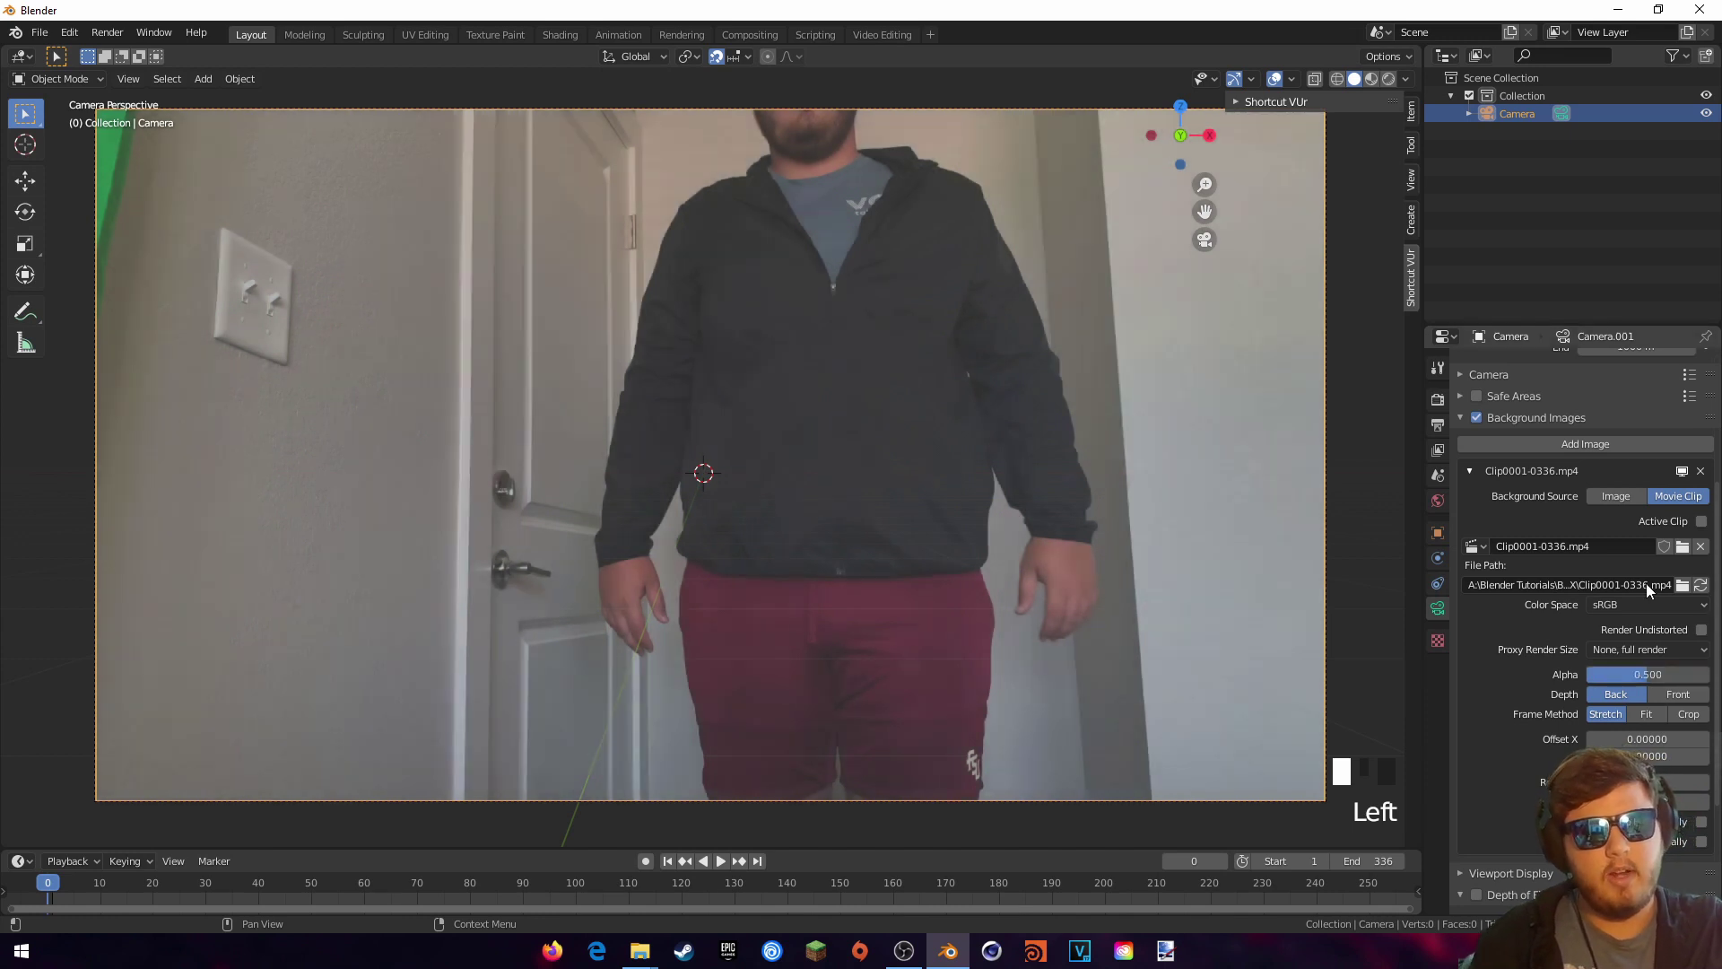
middle_click_drag(885, 416, 896, 383, "shift")
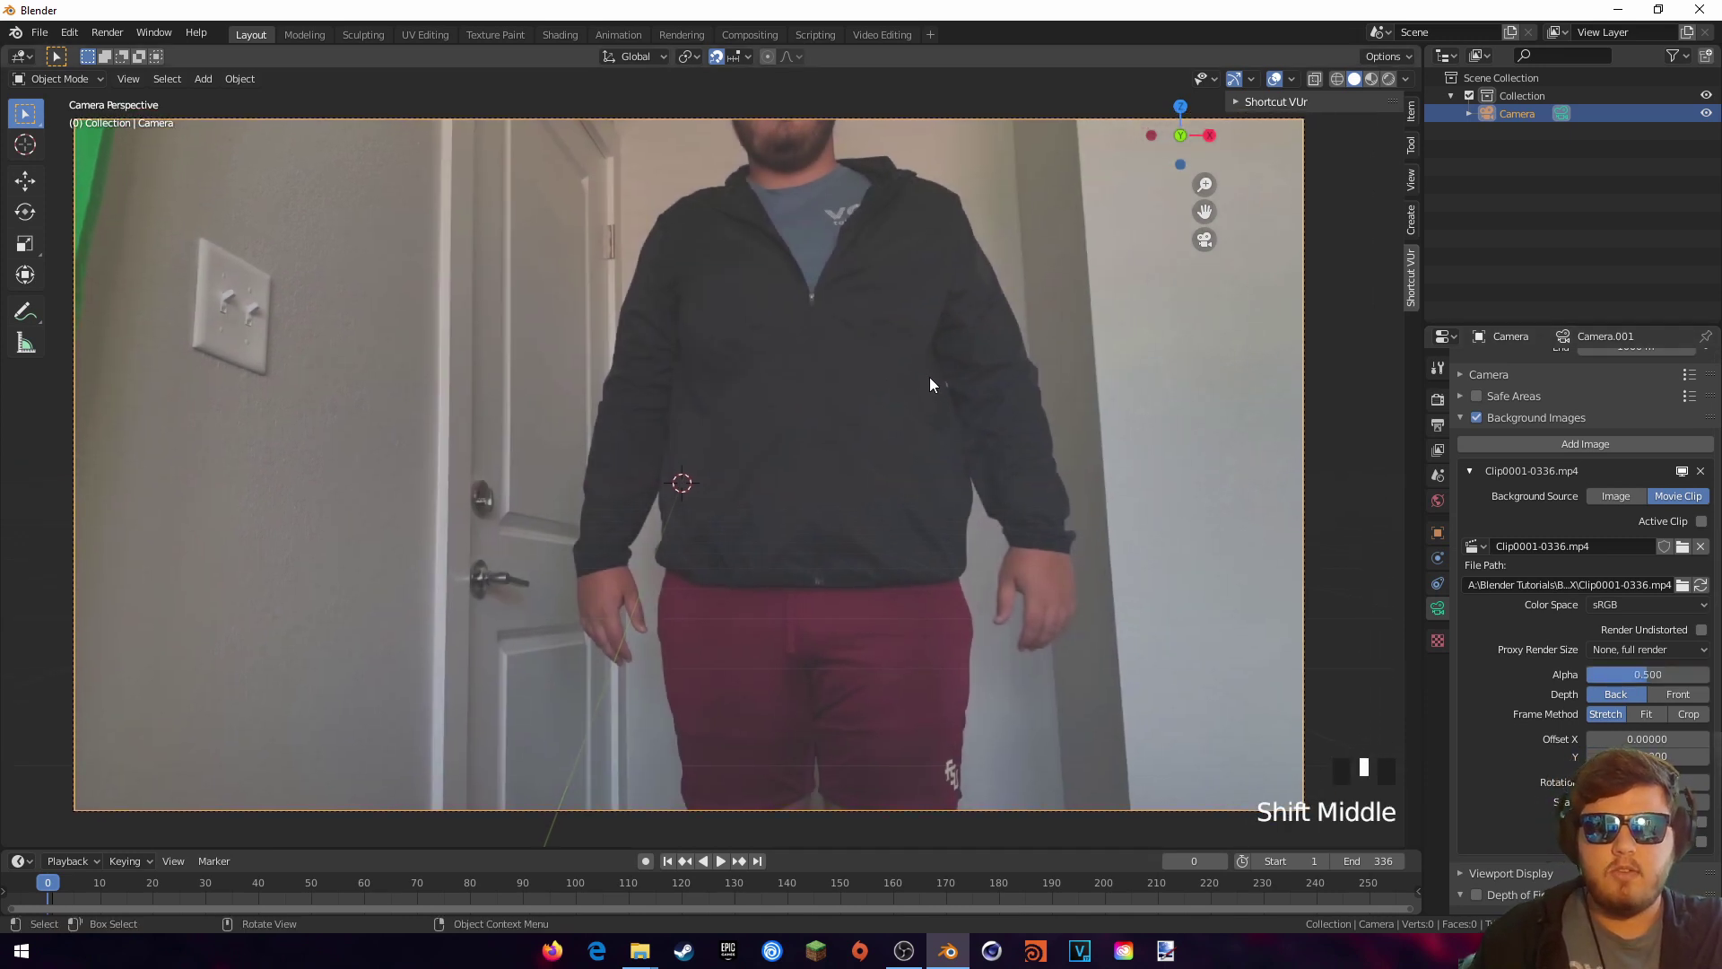
key("bracketleft")
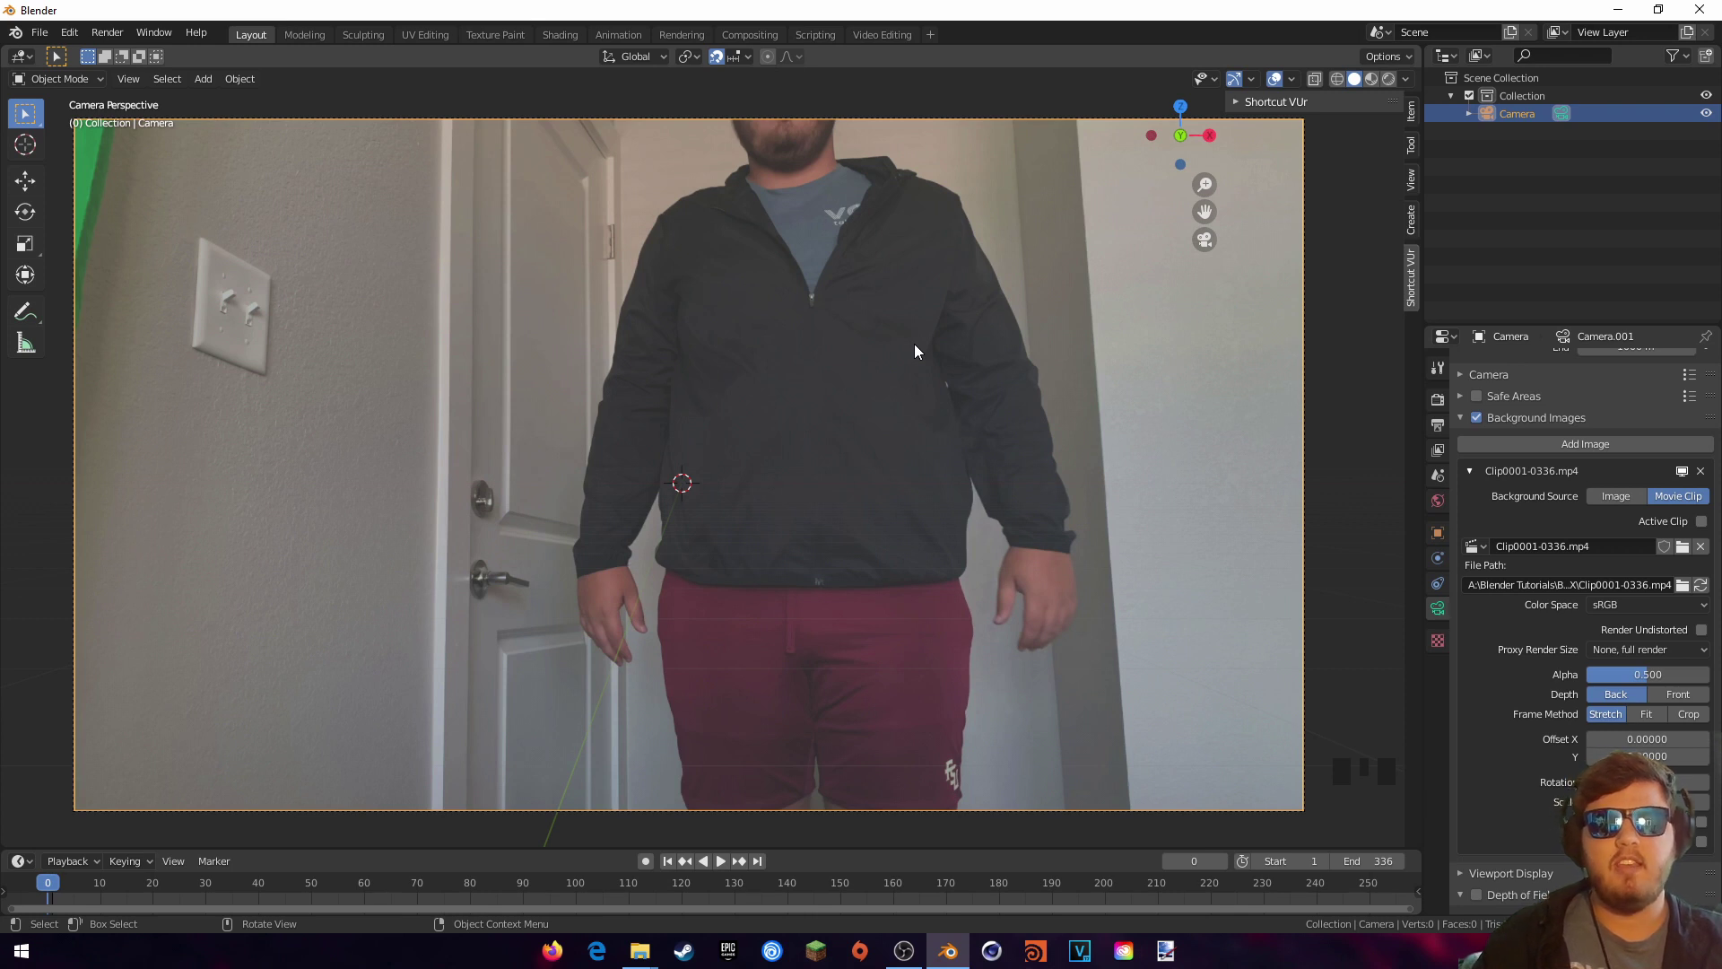
key("bracketleft")
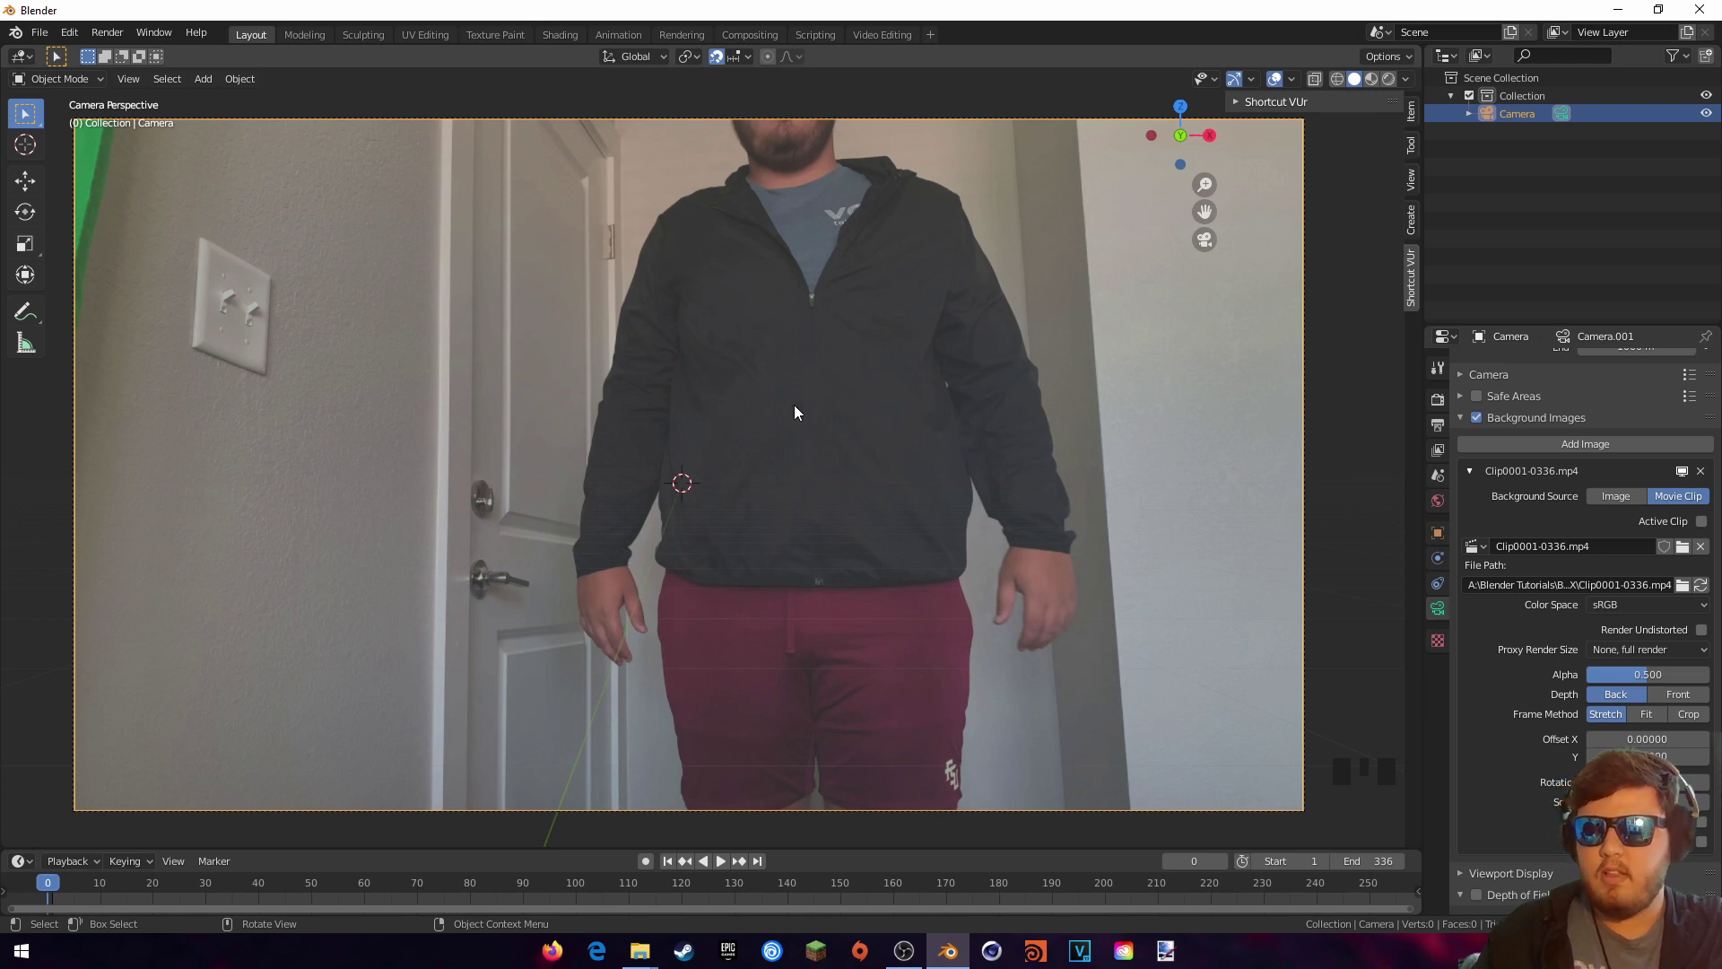
Step: Add a UV sphere at the 3D cursor in the camera view
key("shift+a")
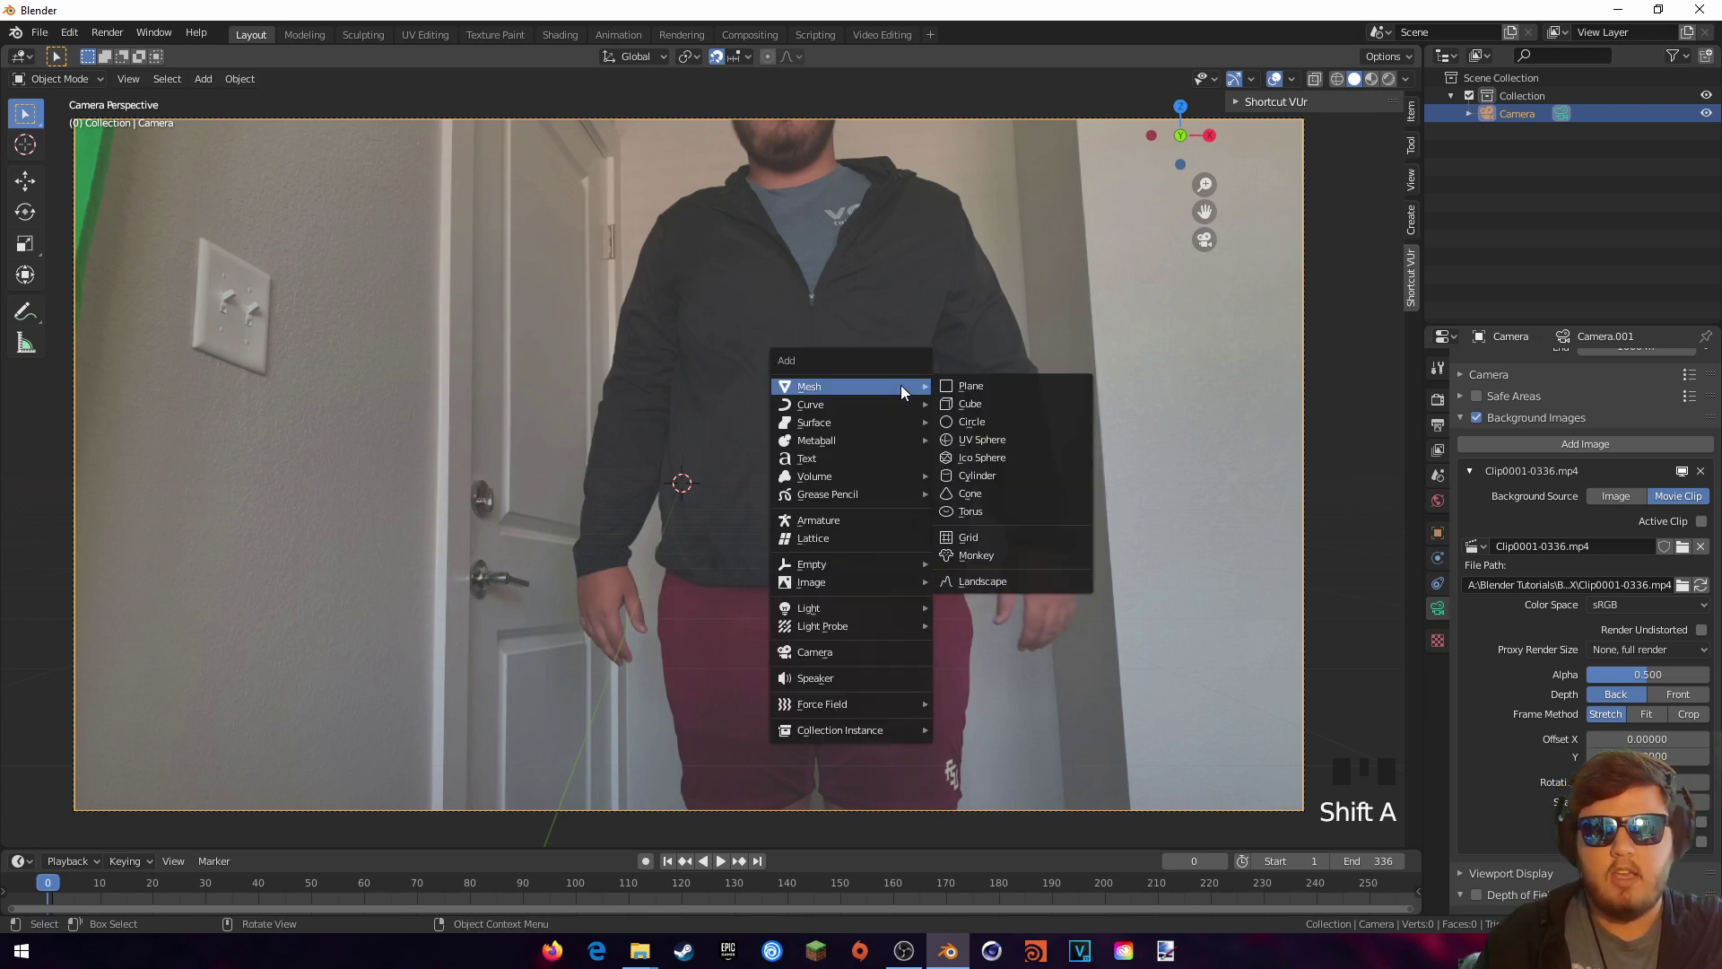
mouse_move(863, 386)
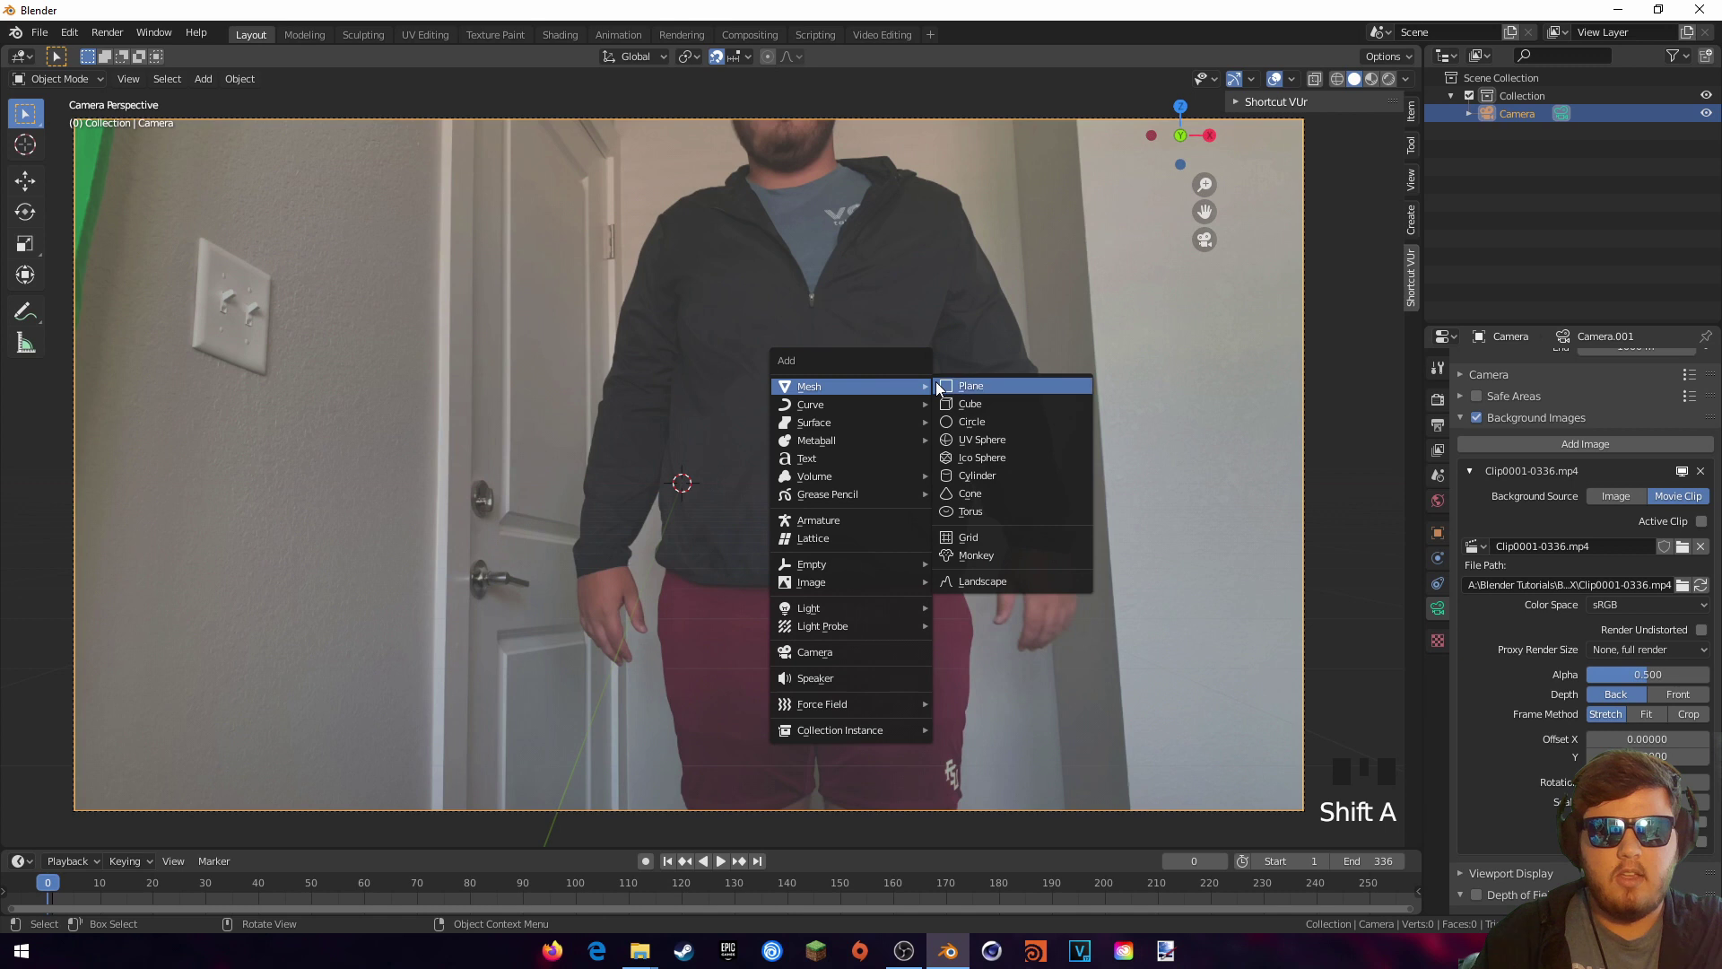
left_click(975, 442)
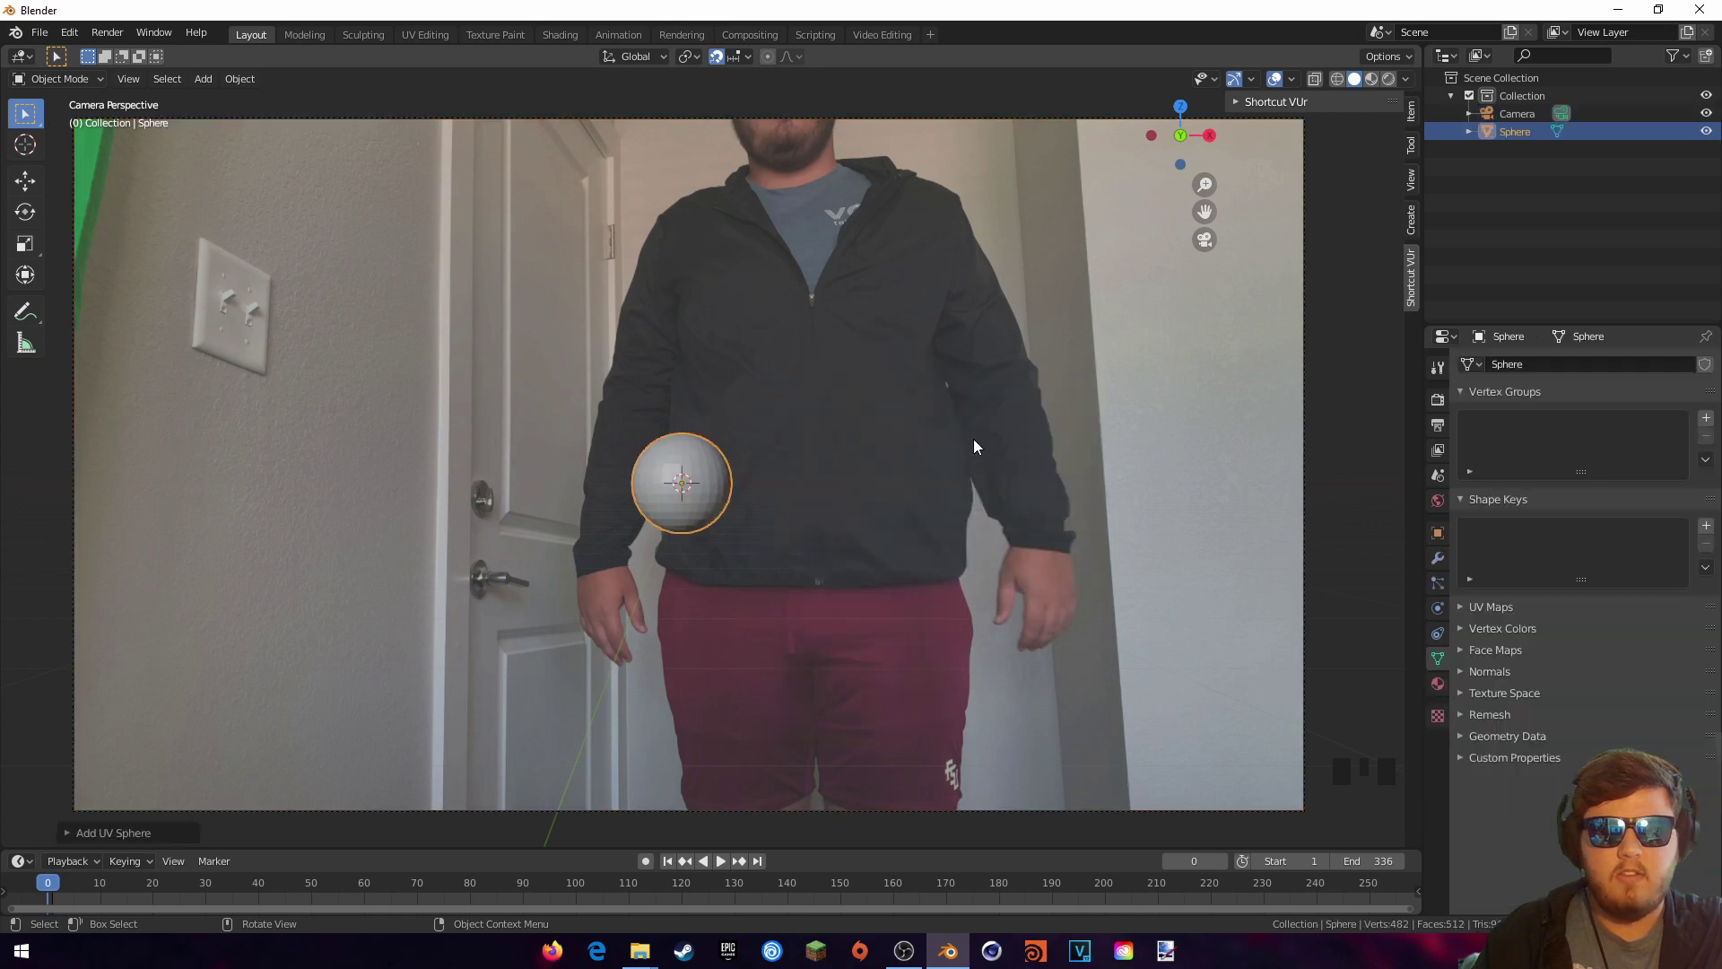
left_click(203, 79)
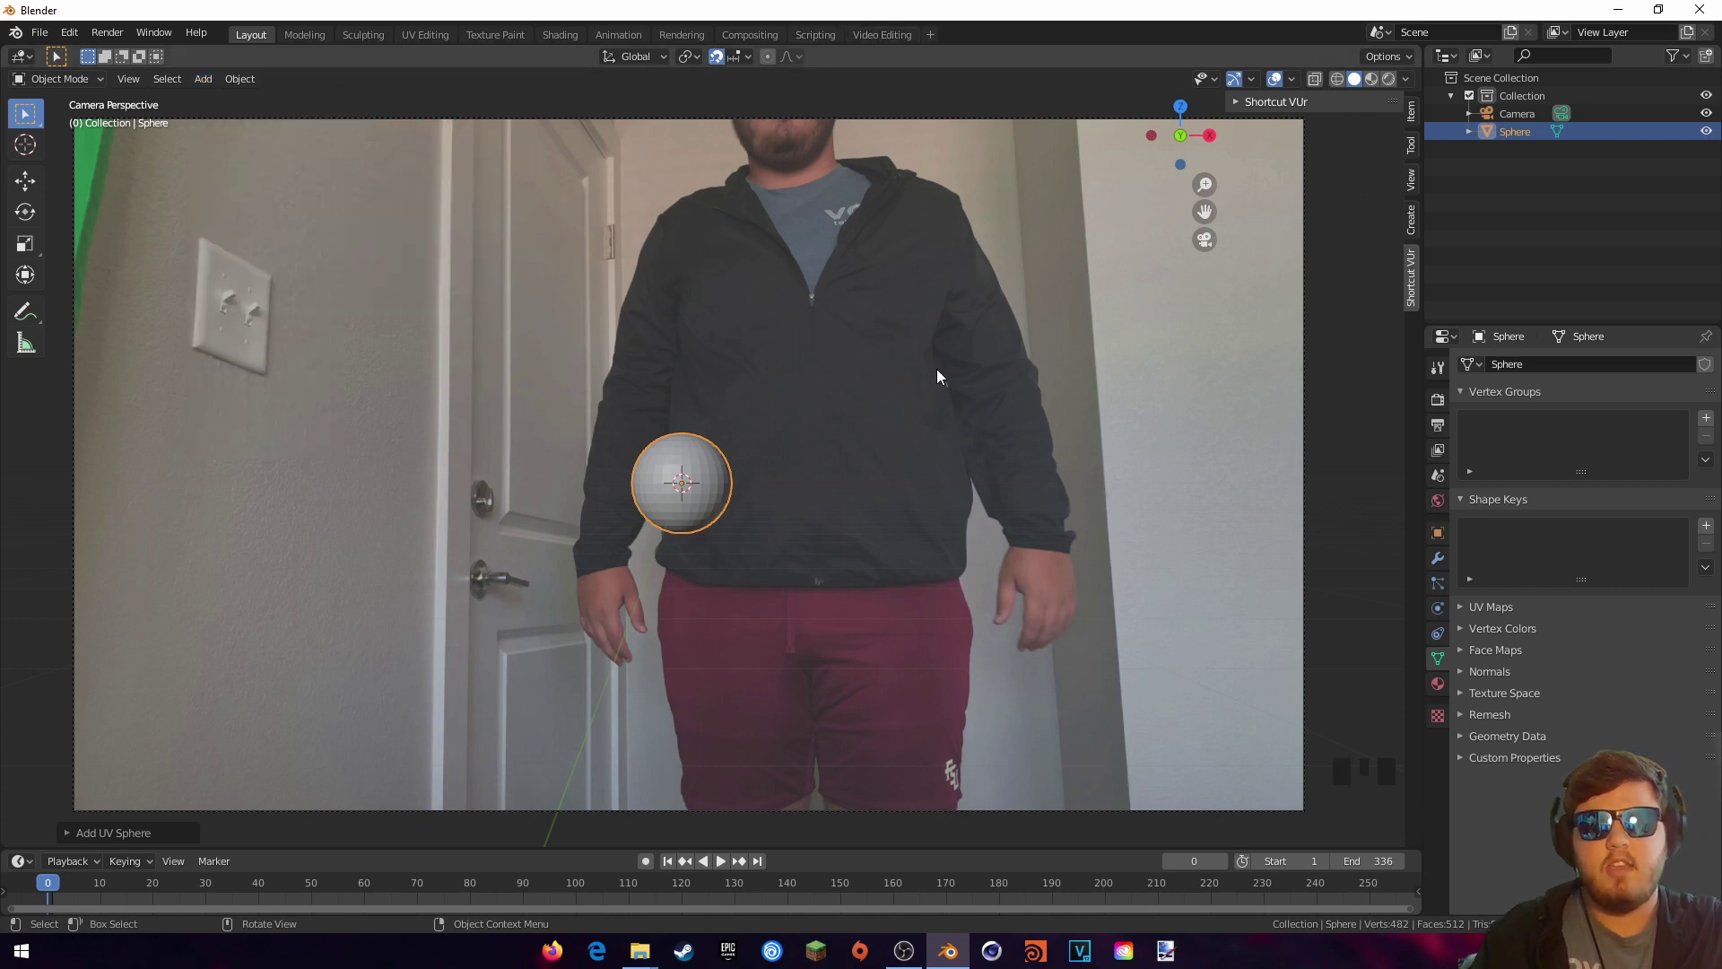
Step: Scale the sphere up to about 1.4 times its size and shade it smooth
key("s")
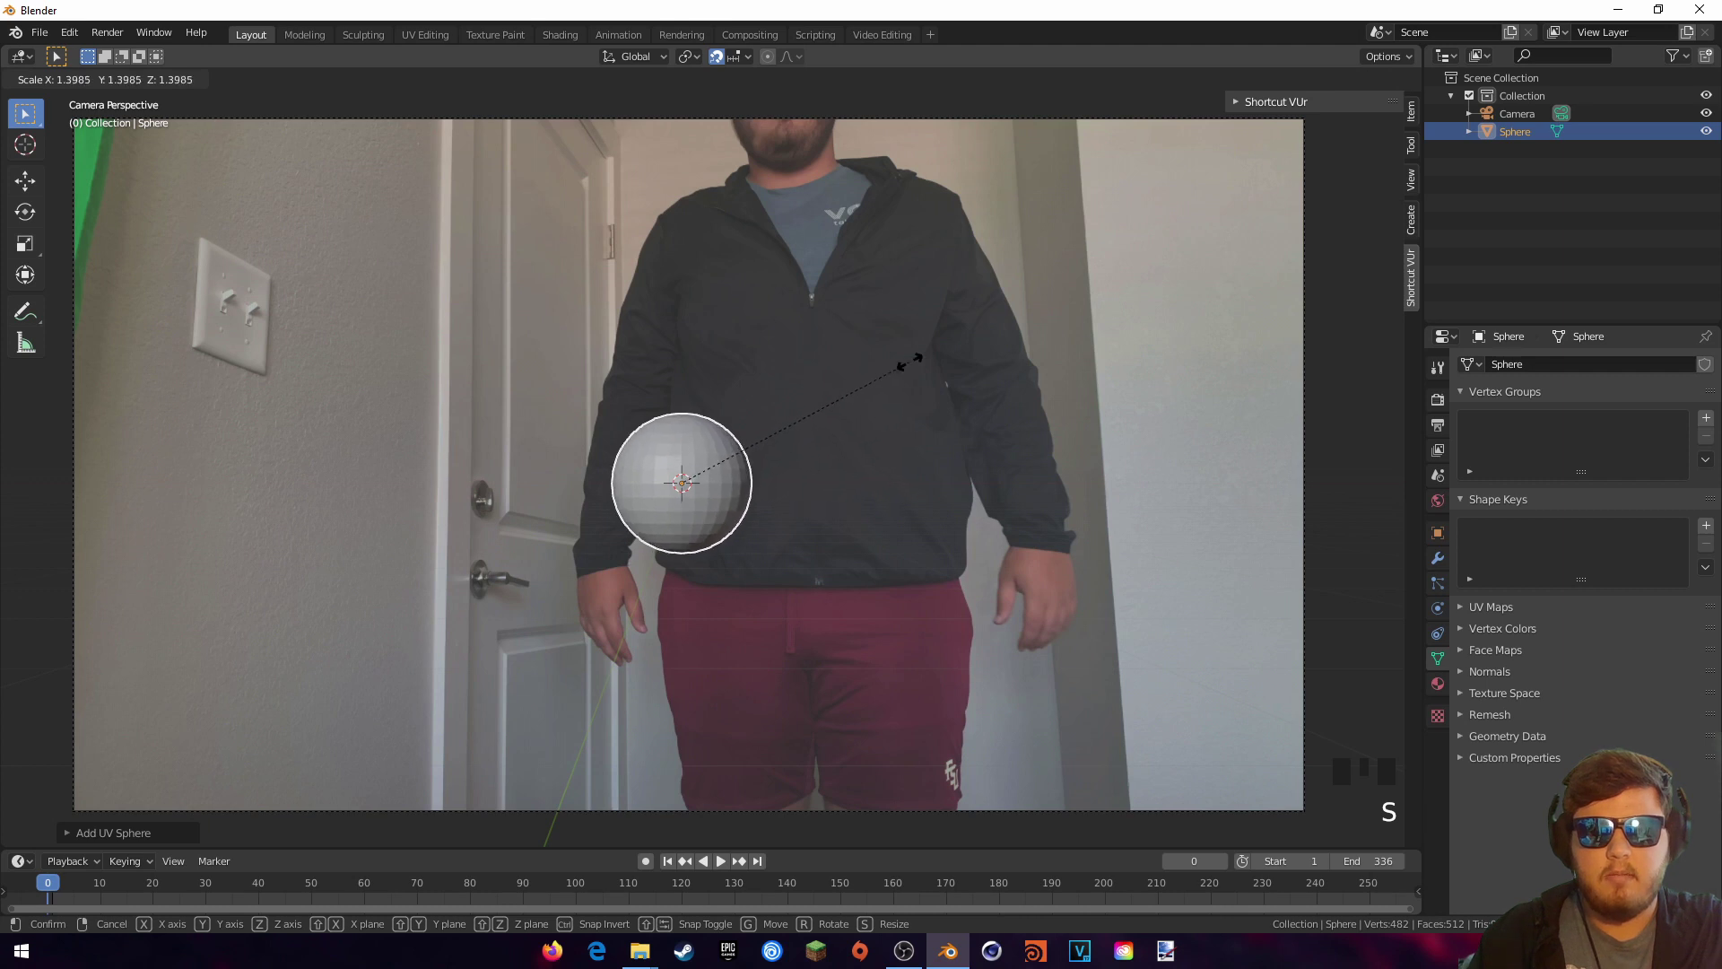
left_click(901, 370)
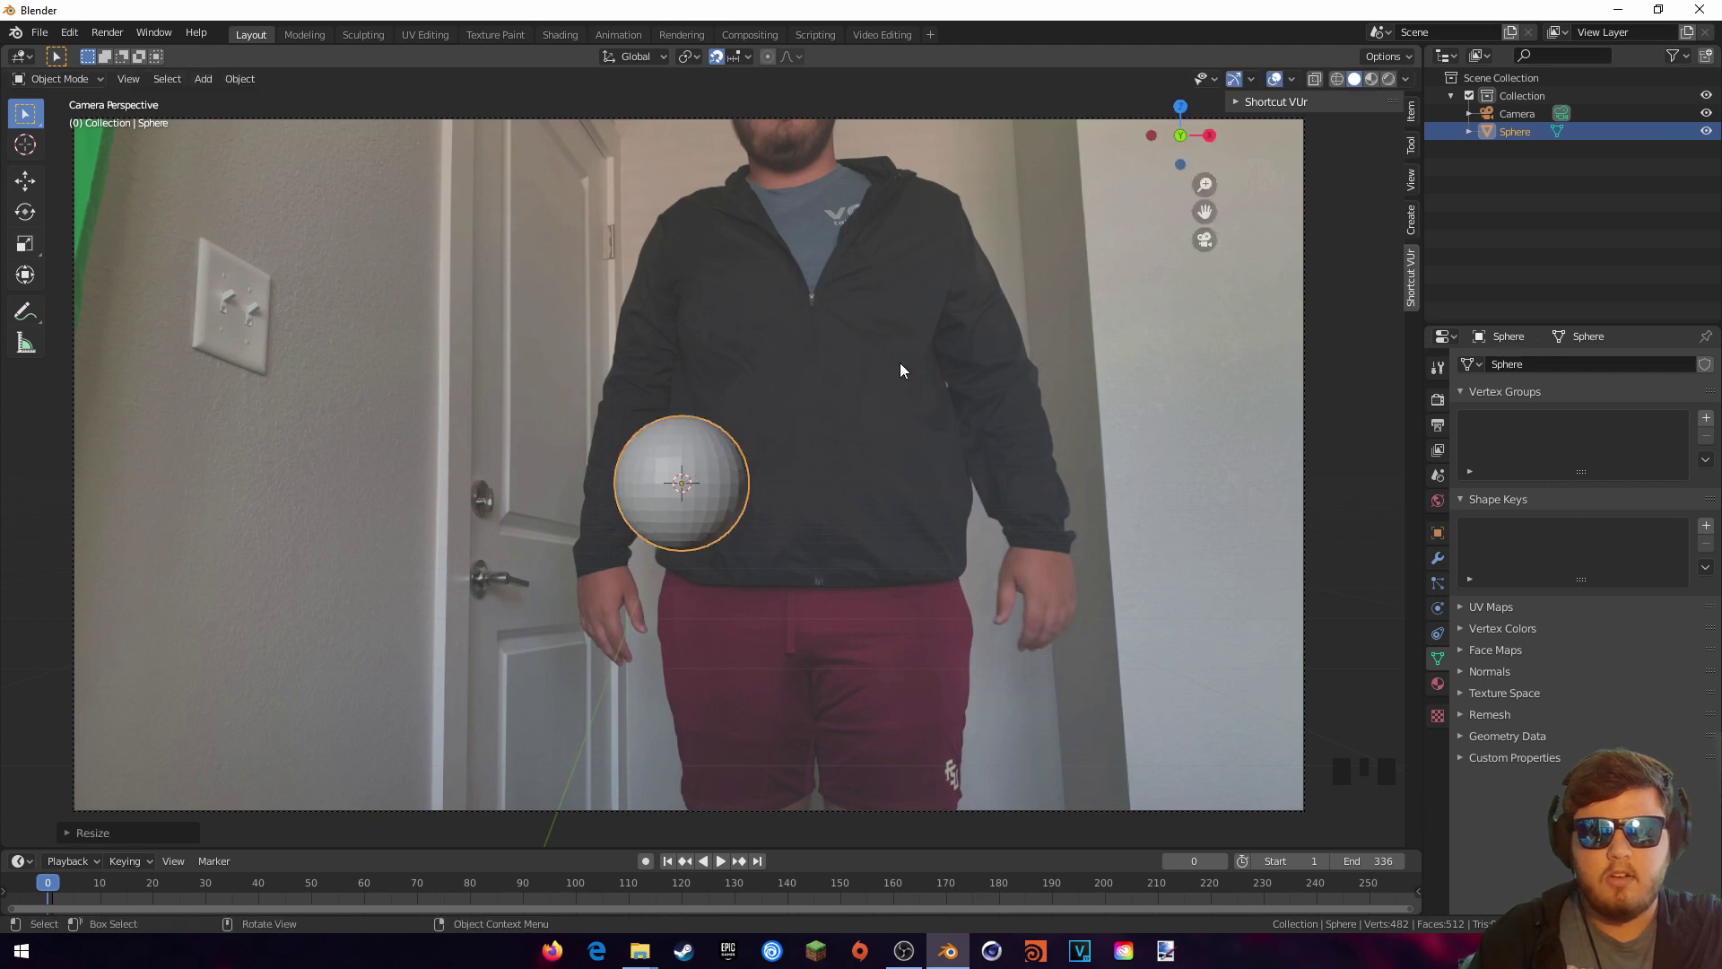
right_click(723, 460)
left_click(687, 468)
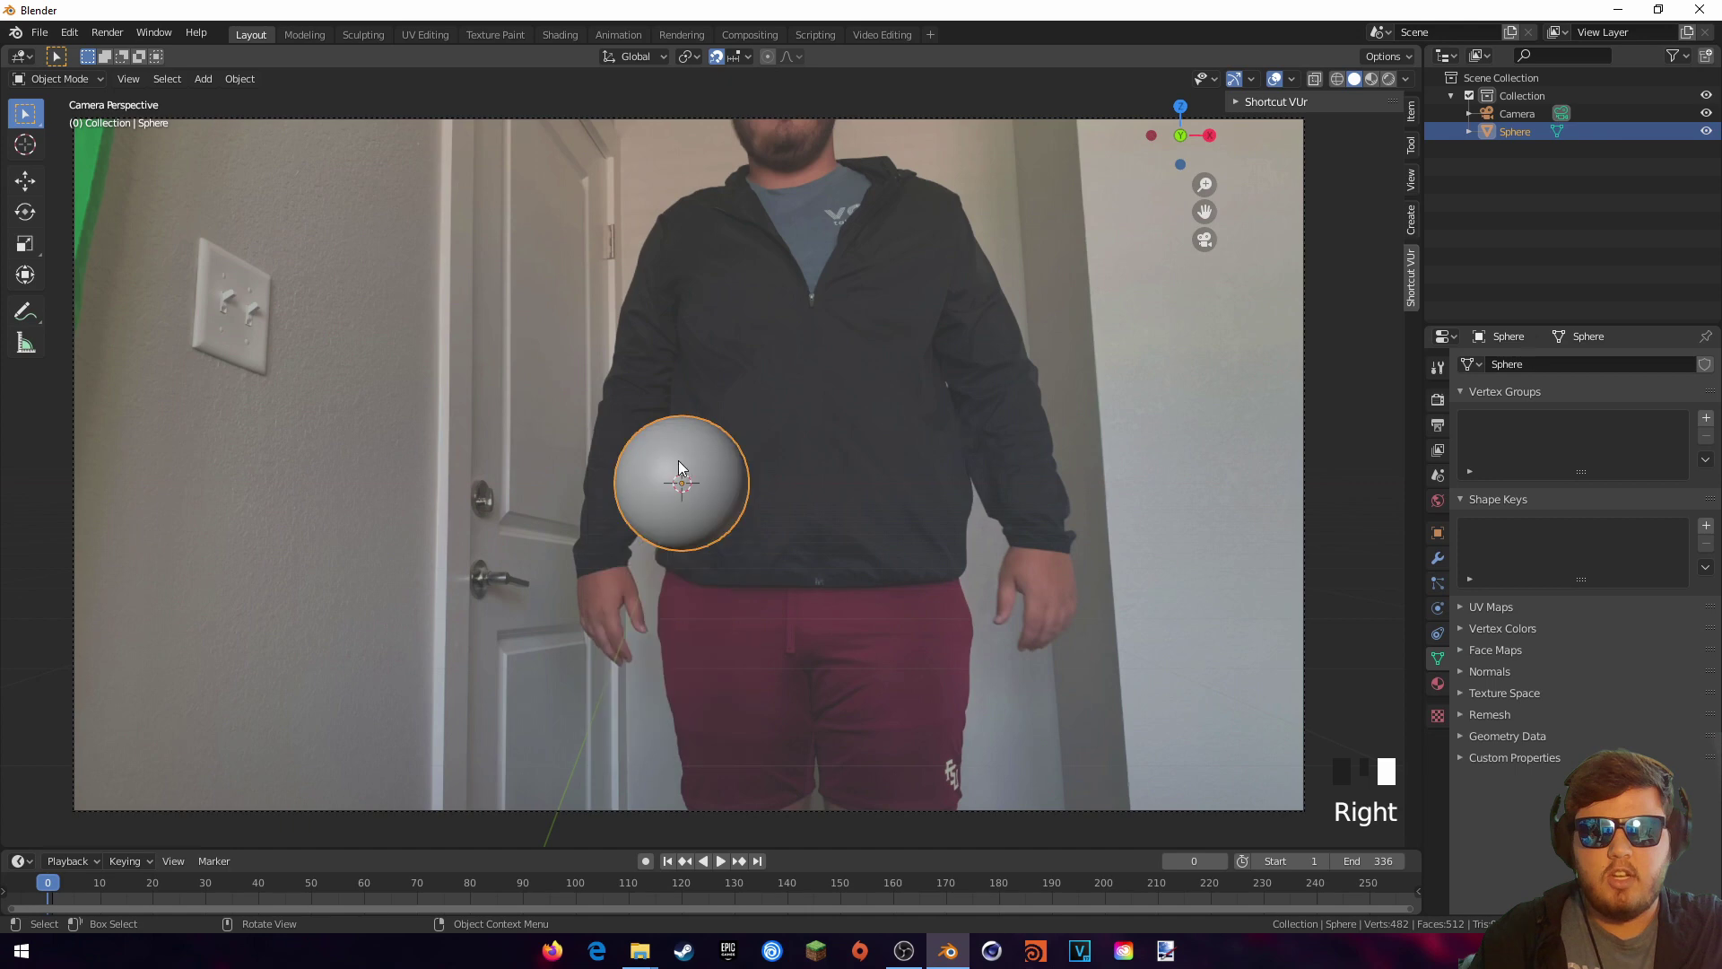
Step: Examine the smoothed sphere up close and from outside the camera, then return to the camera view
scroll(763, 499, "up", 6)
scroll(761, 509, "down", 1)
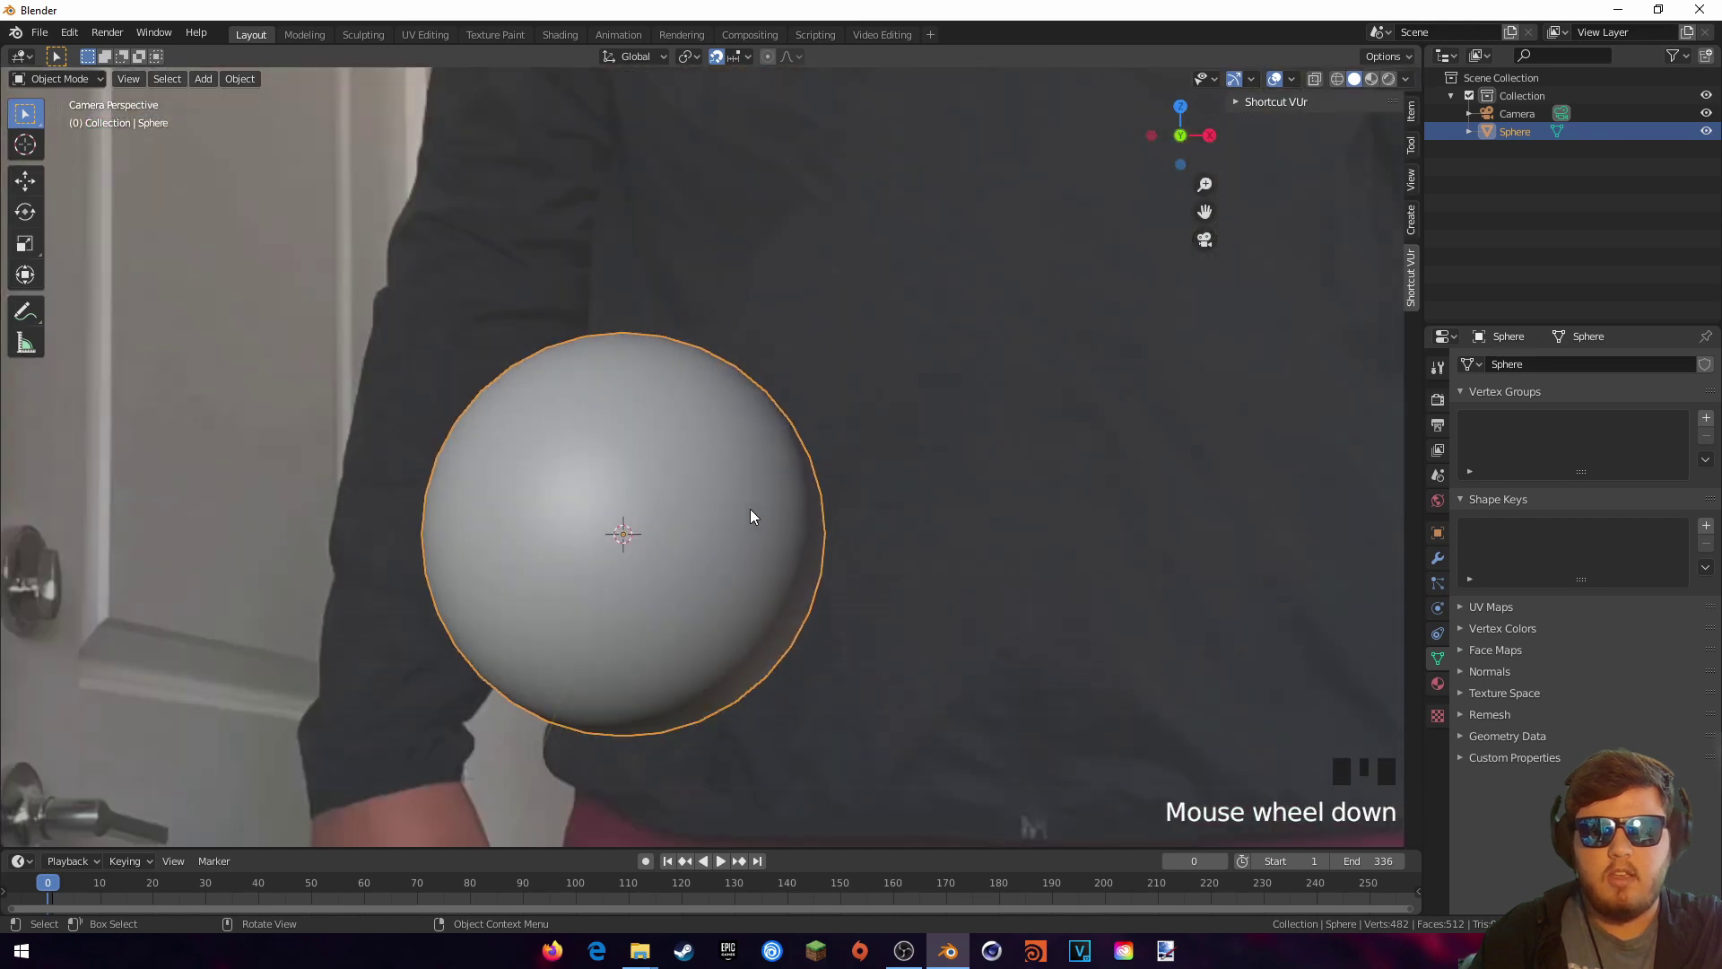
scroll(750, 509, "down", 5)
scroll(746, 509, "up", 4)
middle_click_drag(721, 515, 779, 449, "shift")
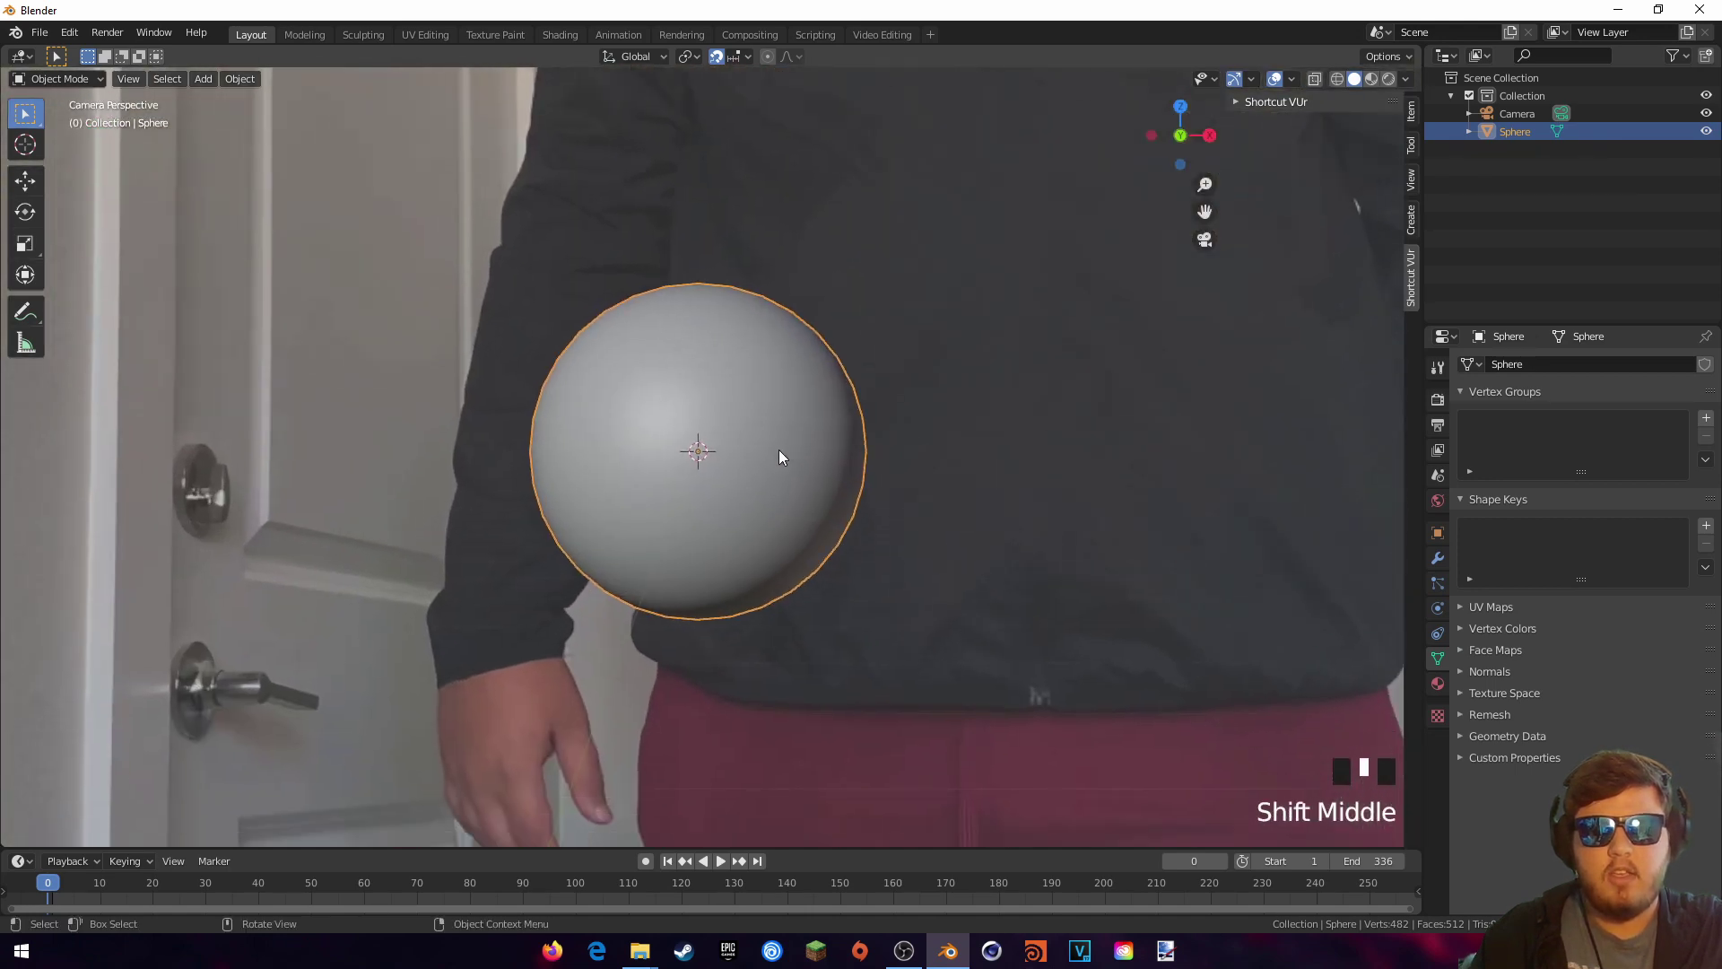
scroll(778, 467, "down", 4)
scroll(777, 494, "down", 1)
middle_click_drag(825, 494, 783, 462, "shift")
middle_click_drag(708, 413, 707, 445)
key("KP_0")
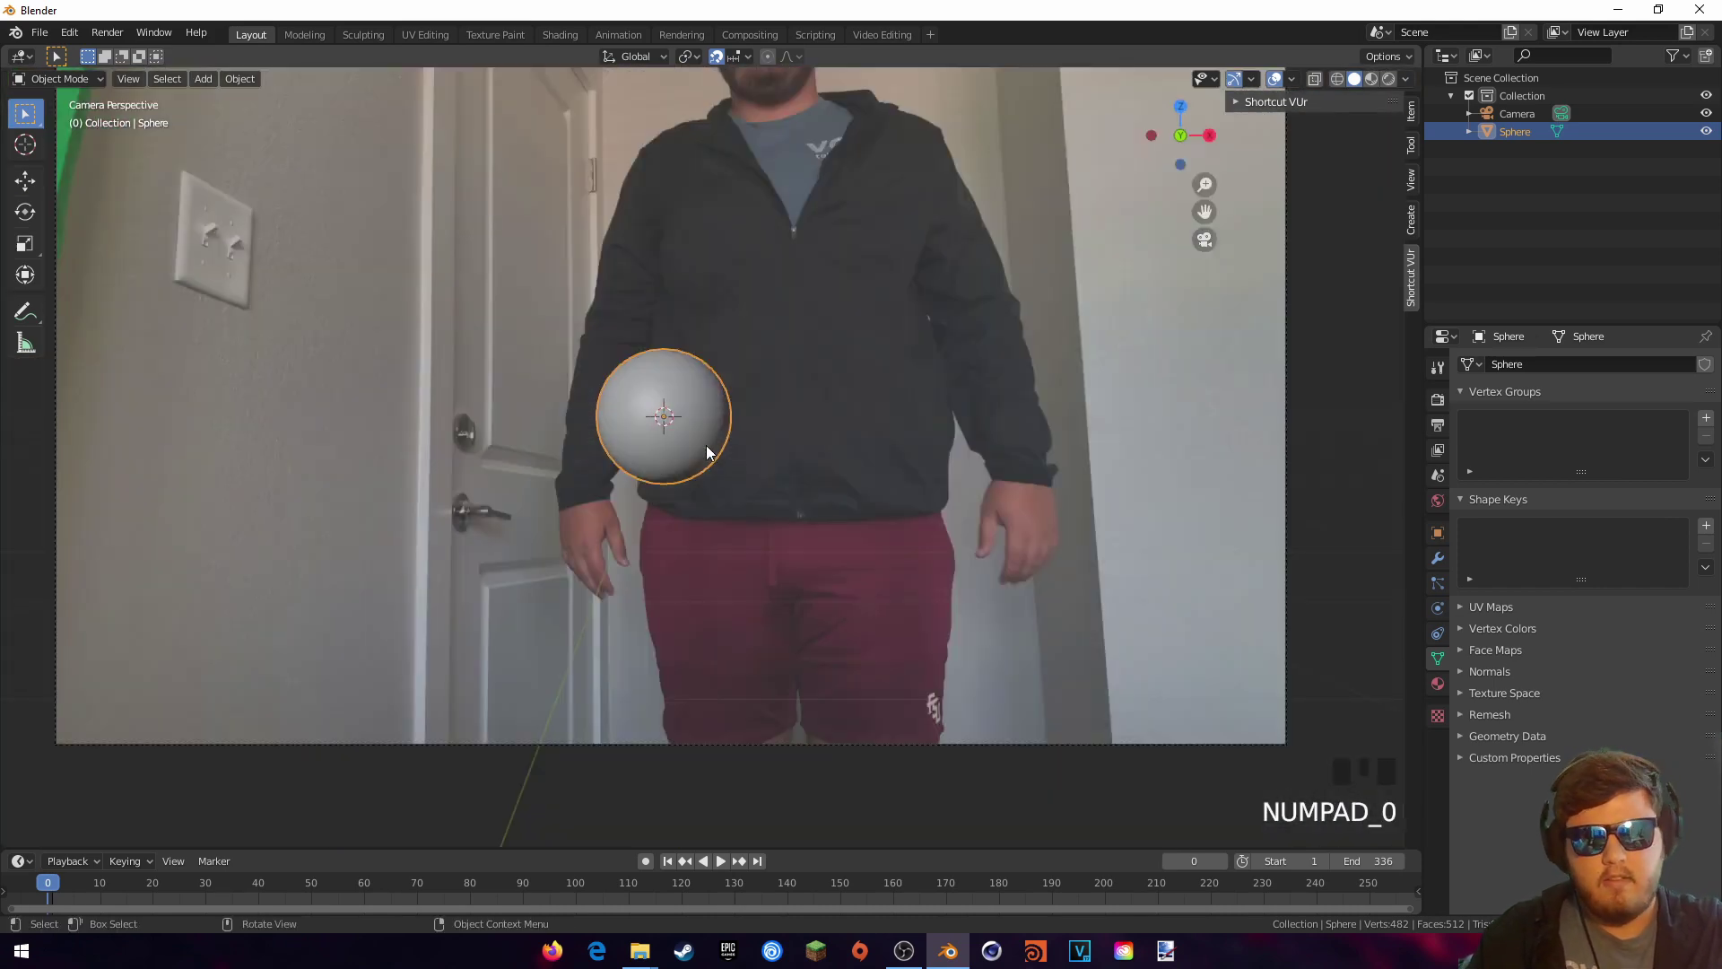
Step: Turn automatic keyframing on and switch it off again
left_click(645, 862)
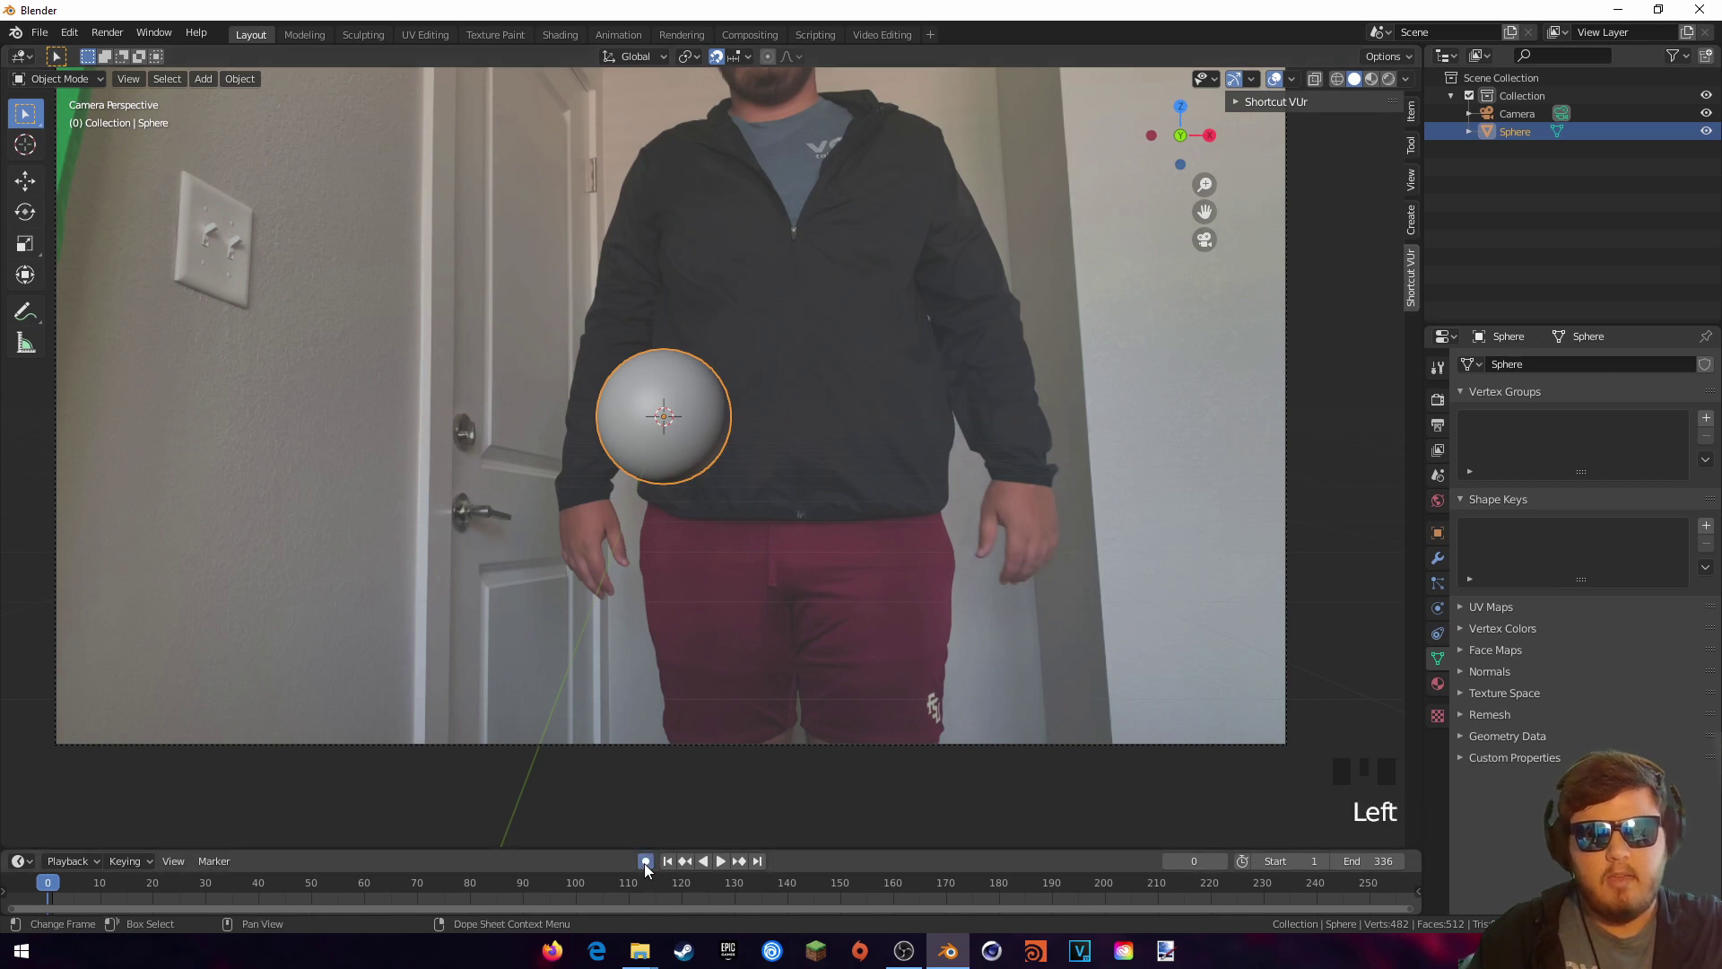
left_click(645, 862)
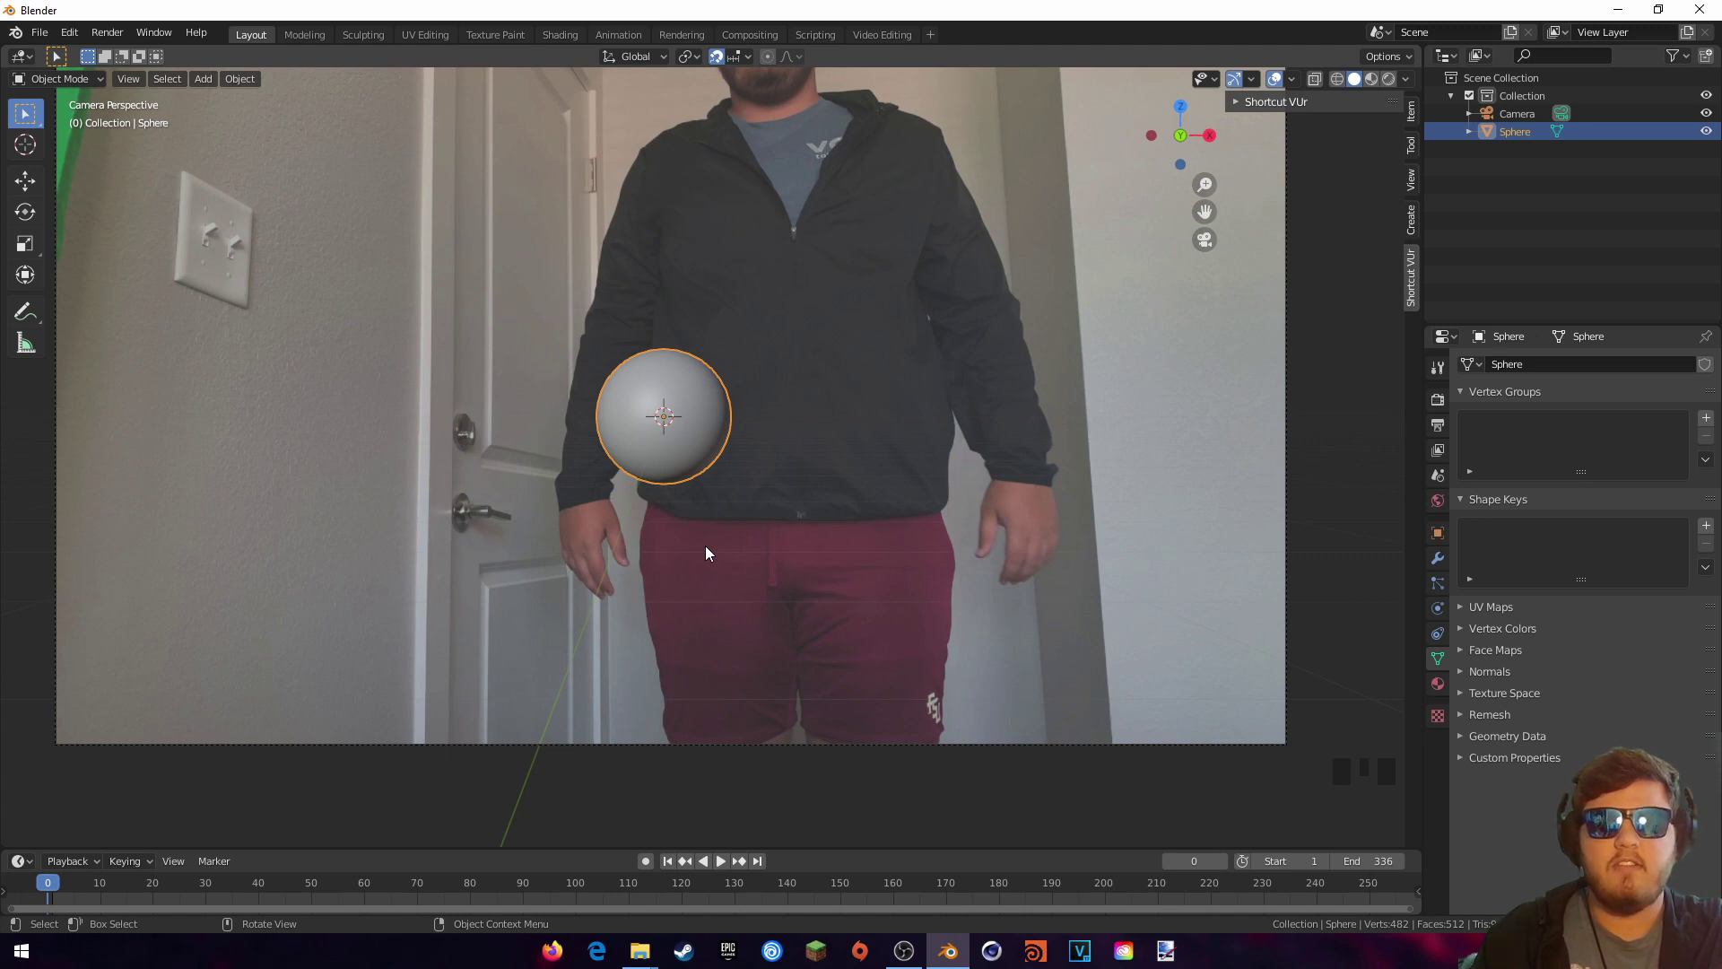
middle_click_drag(727, 483, 757, 467, "shift")
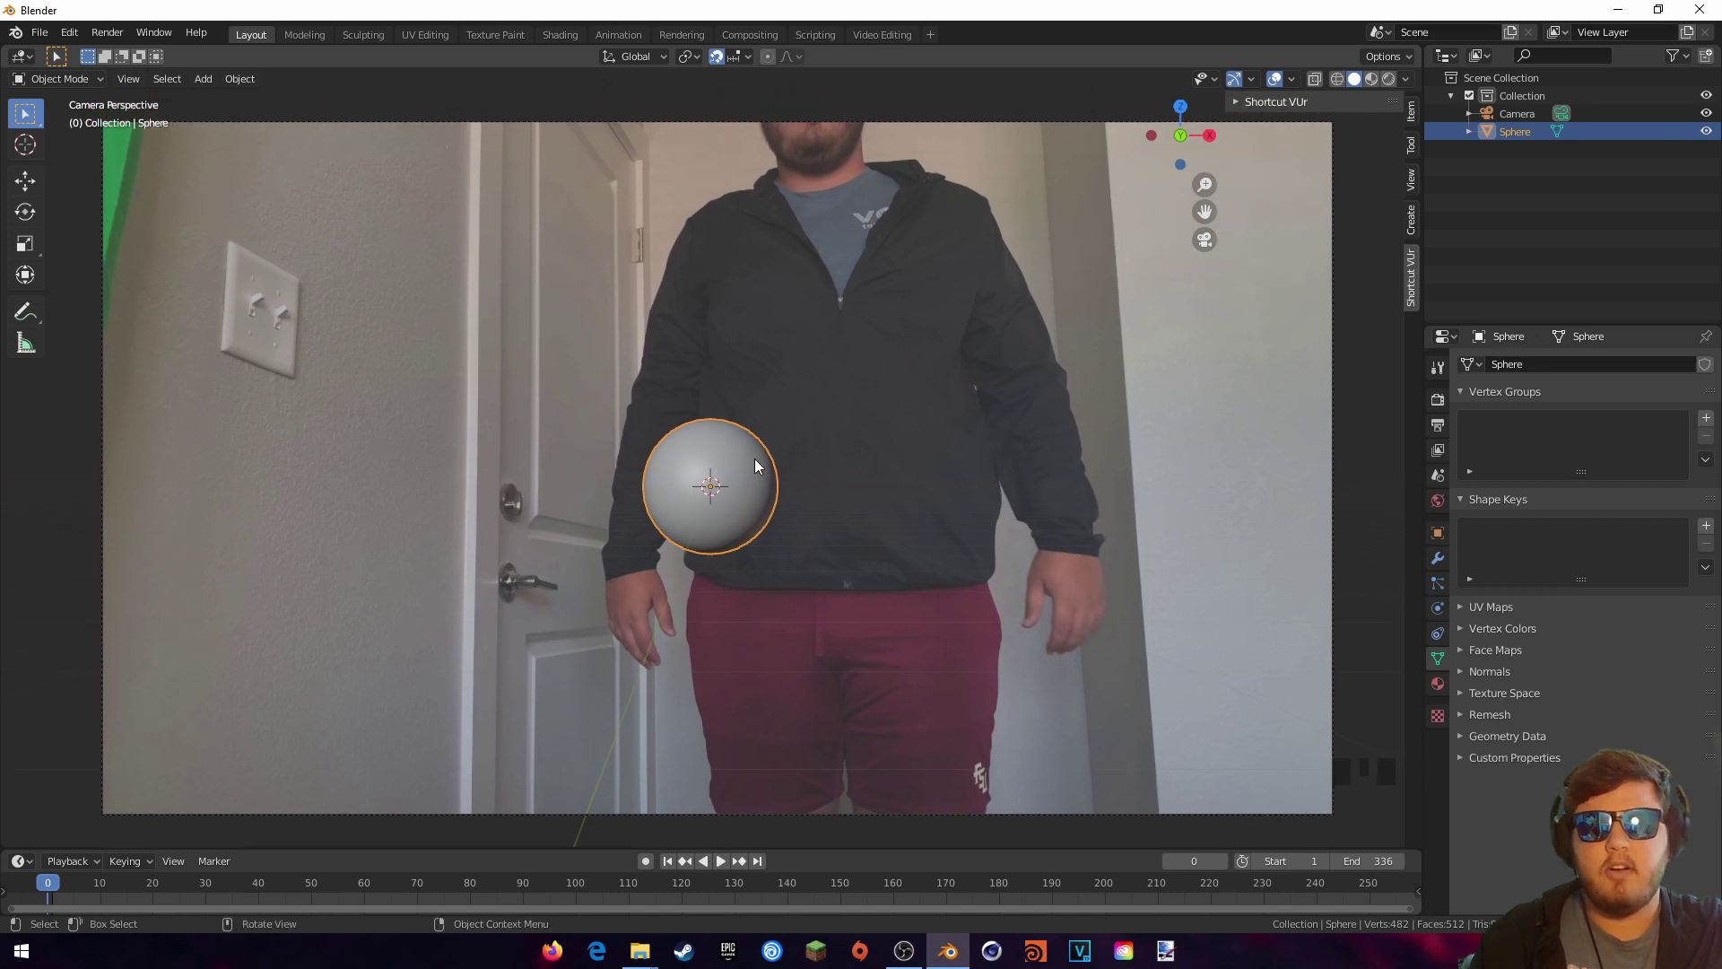
key("bracketleft")
middle_click_drag(846, 439, 847, 356, "shift")
scroll(845, 445, "up", 2)
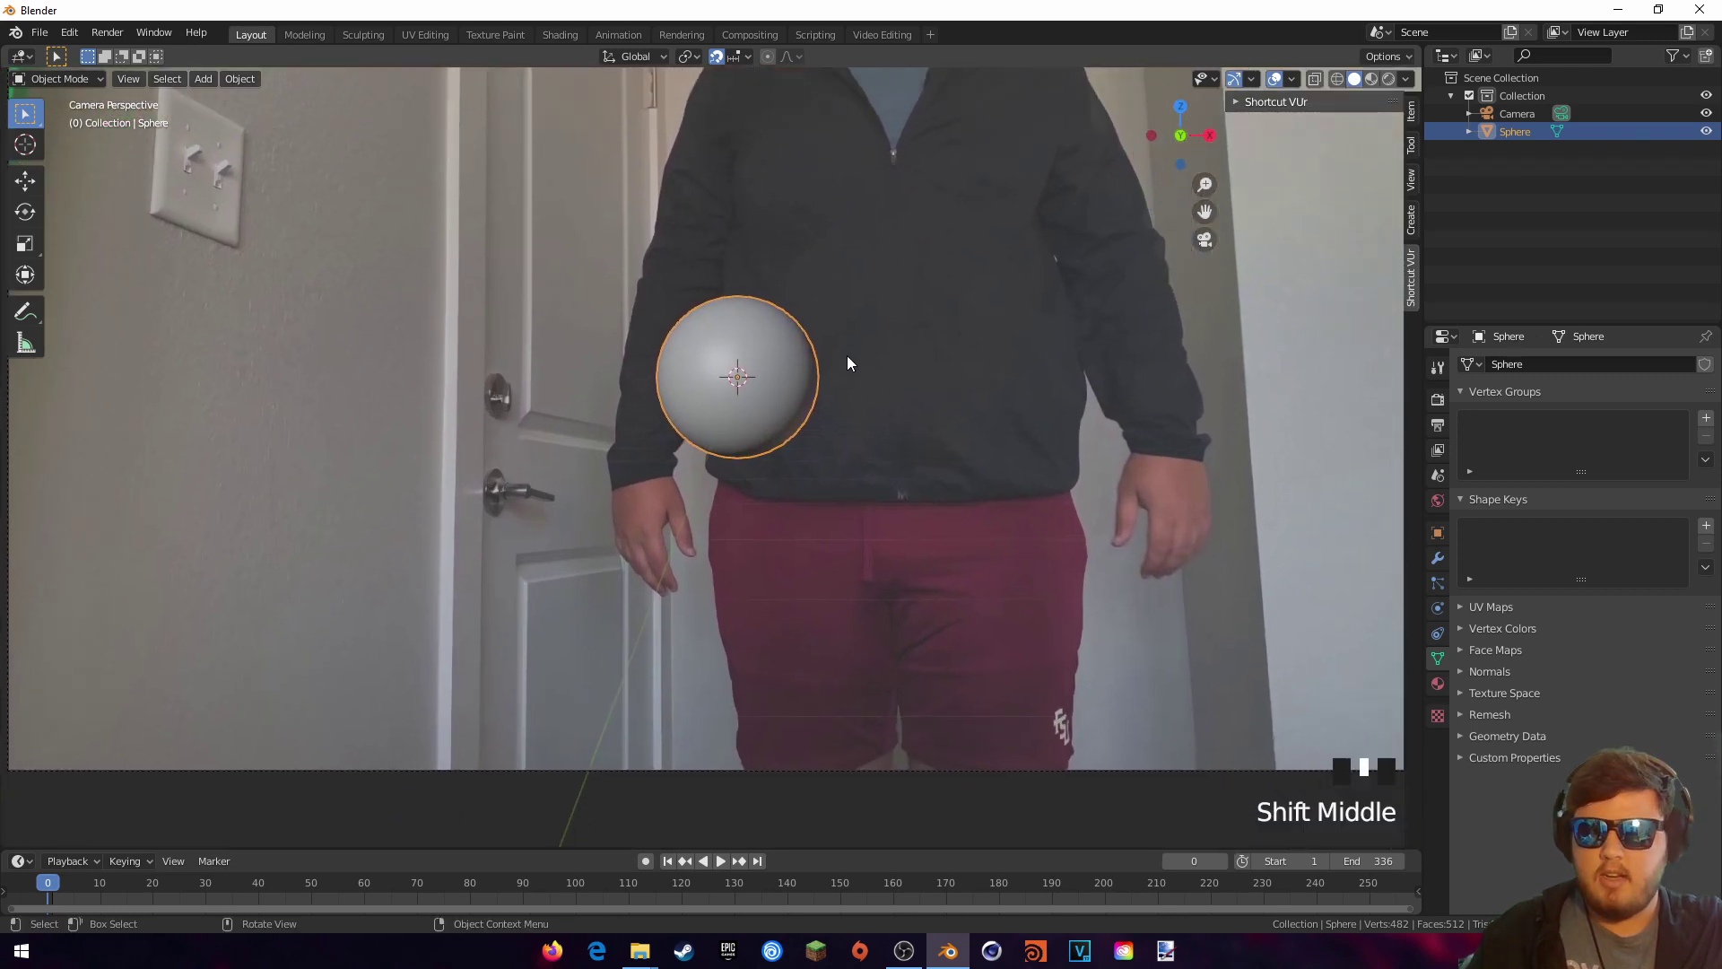
key("g")
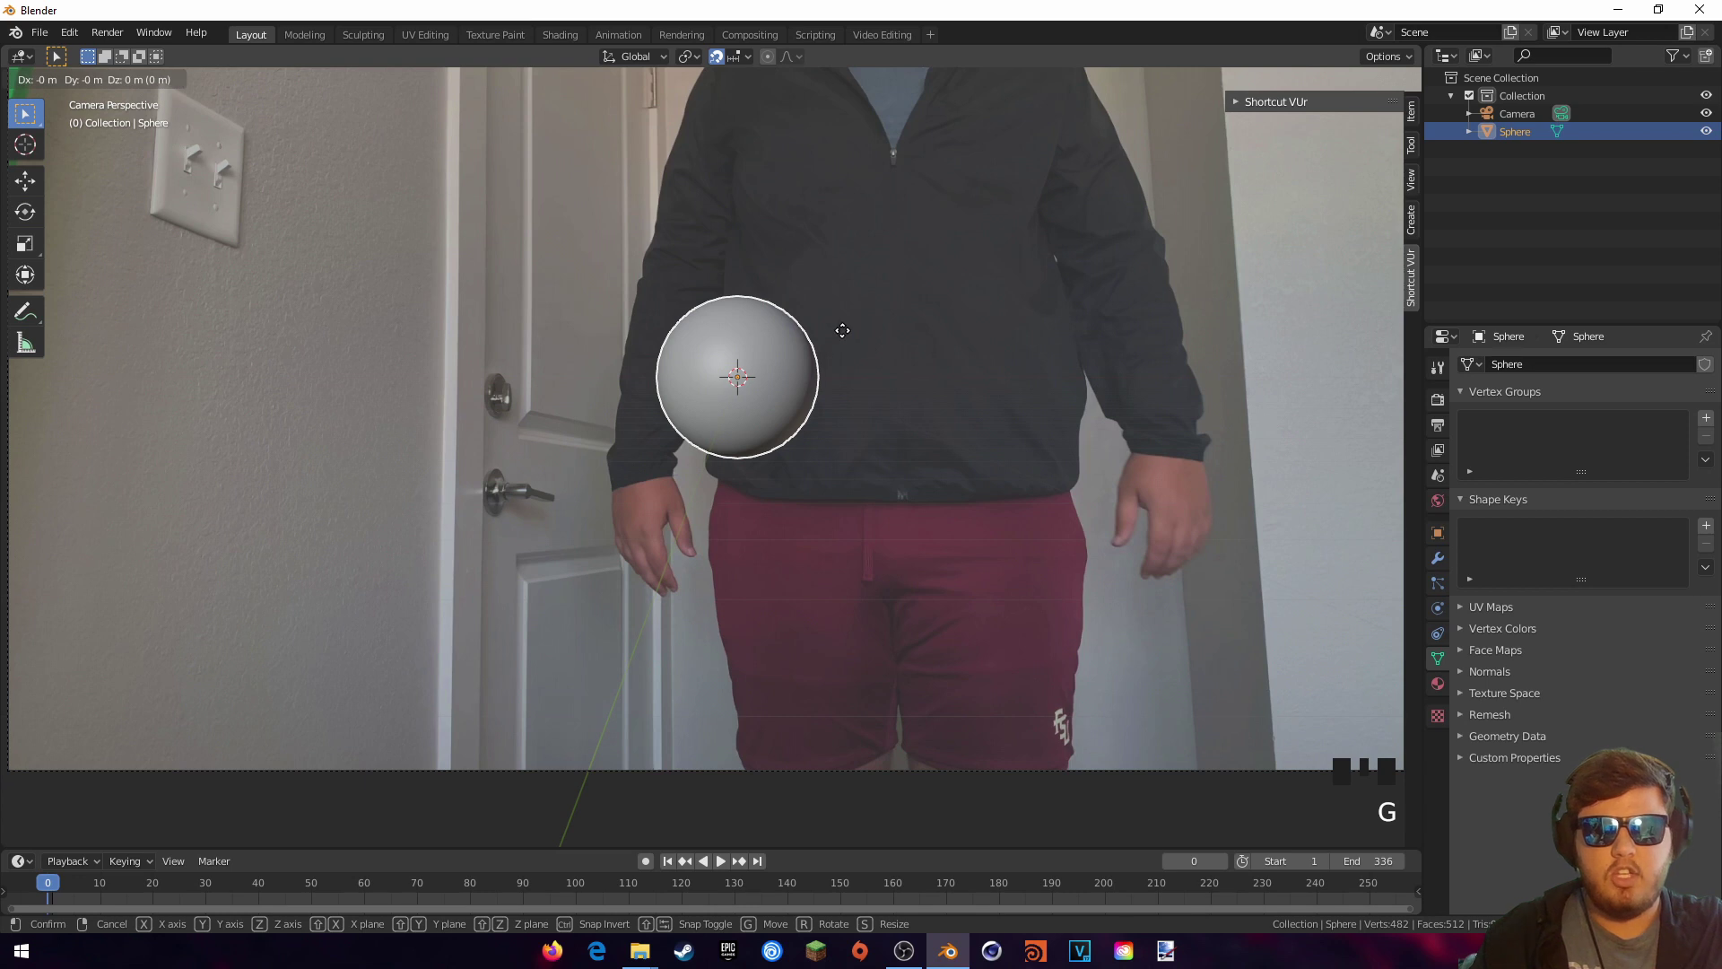
key("z")
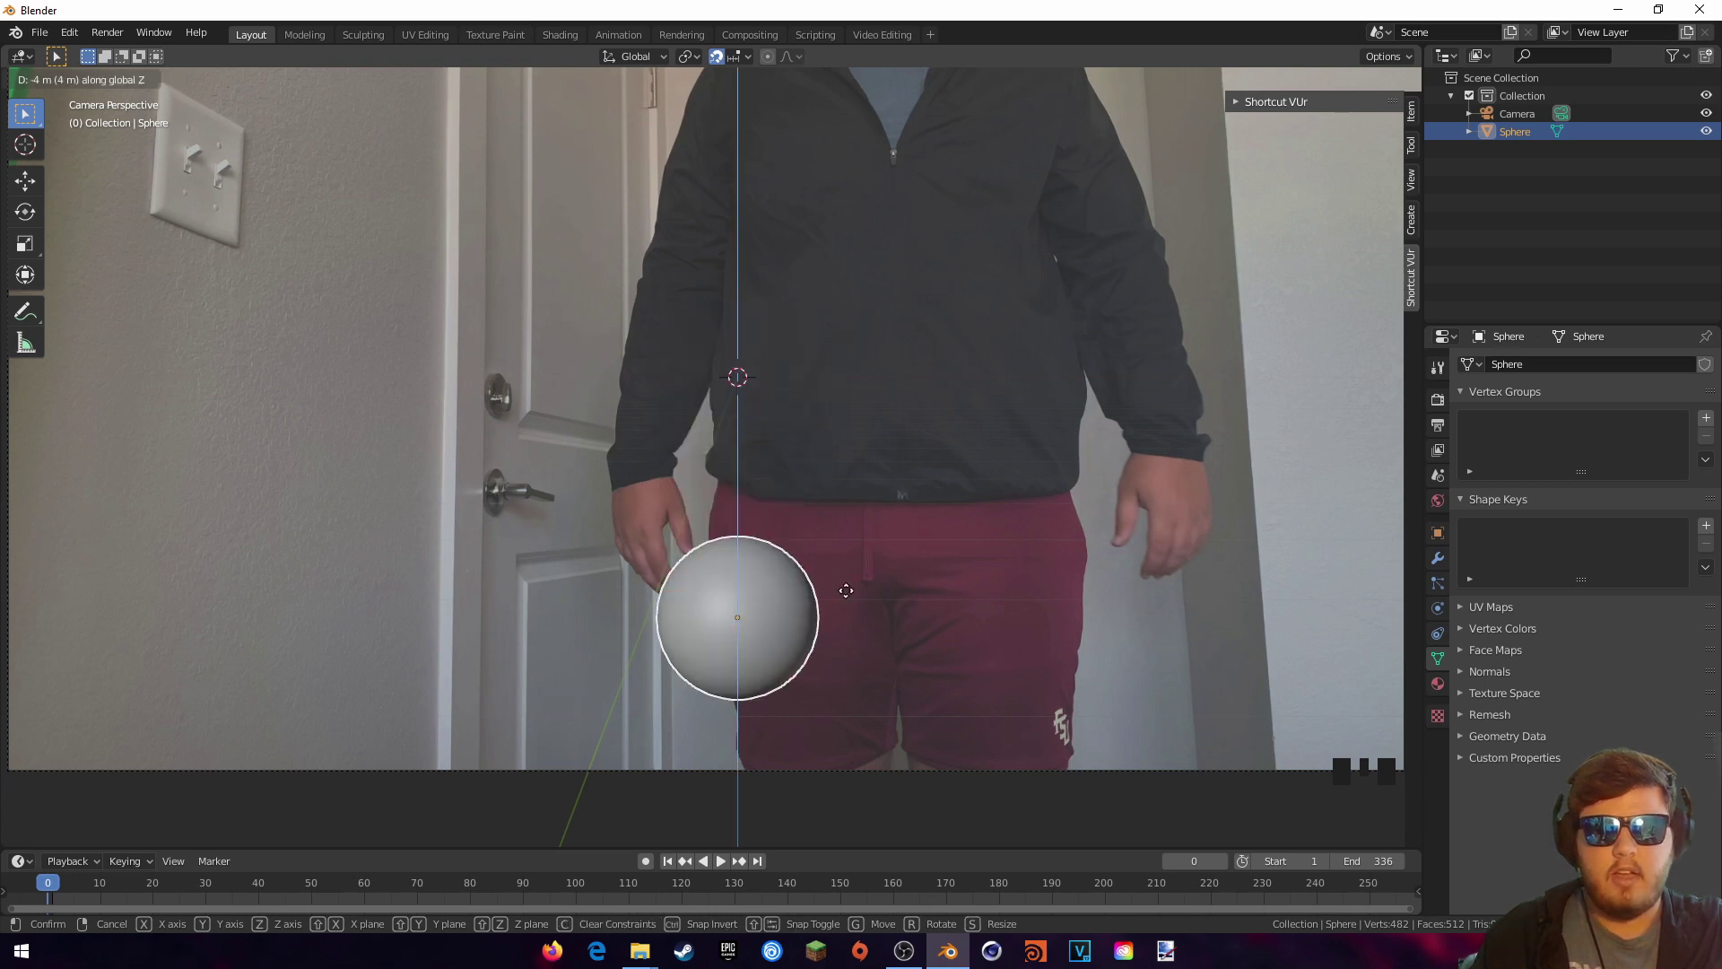
right_click(816, 606)
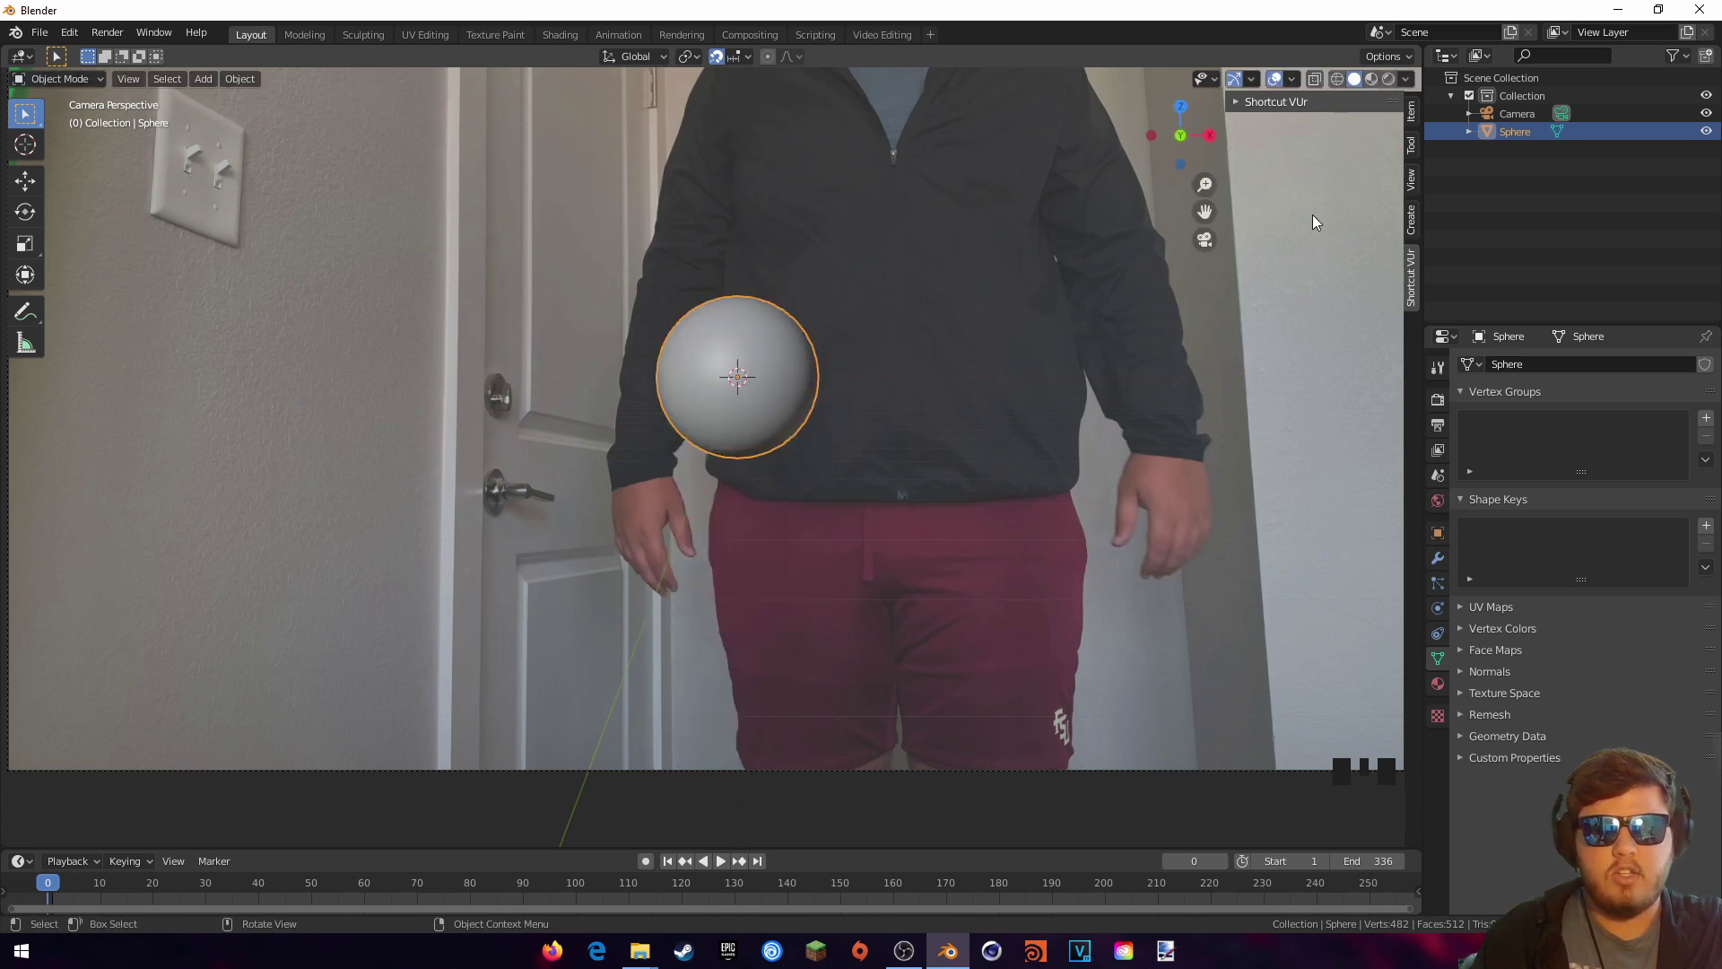
Step: Turn off snapping and move the sphere straight down along Z until it sits just below the camera frame
left_click(718, 57)
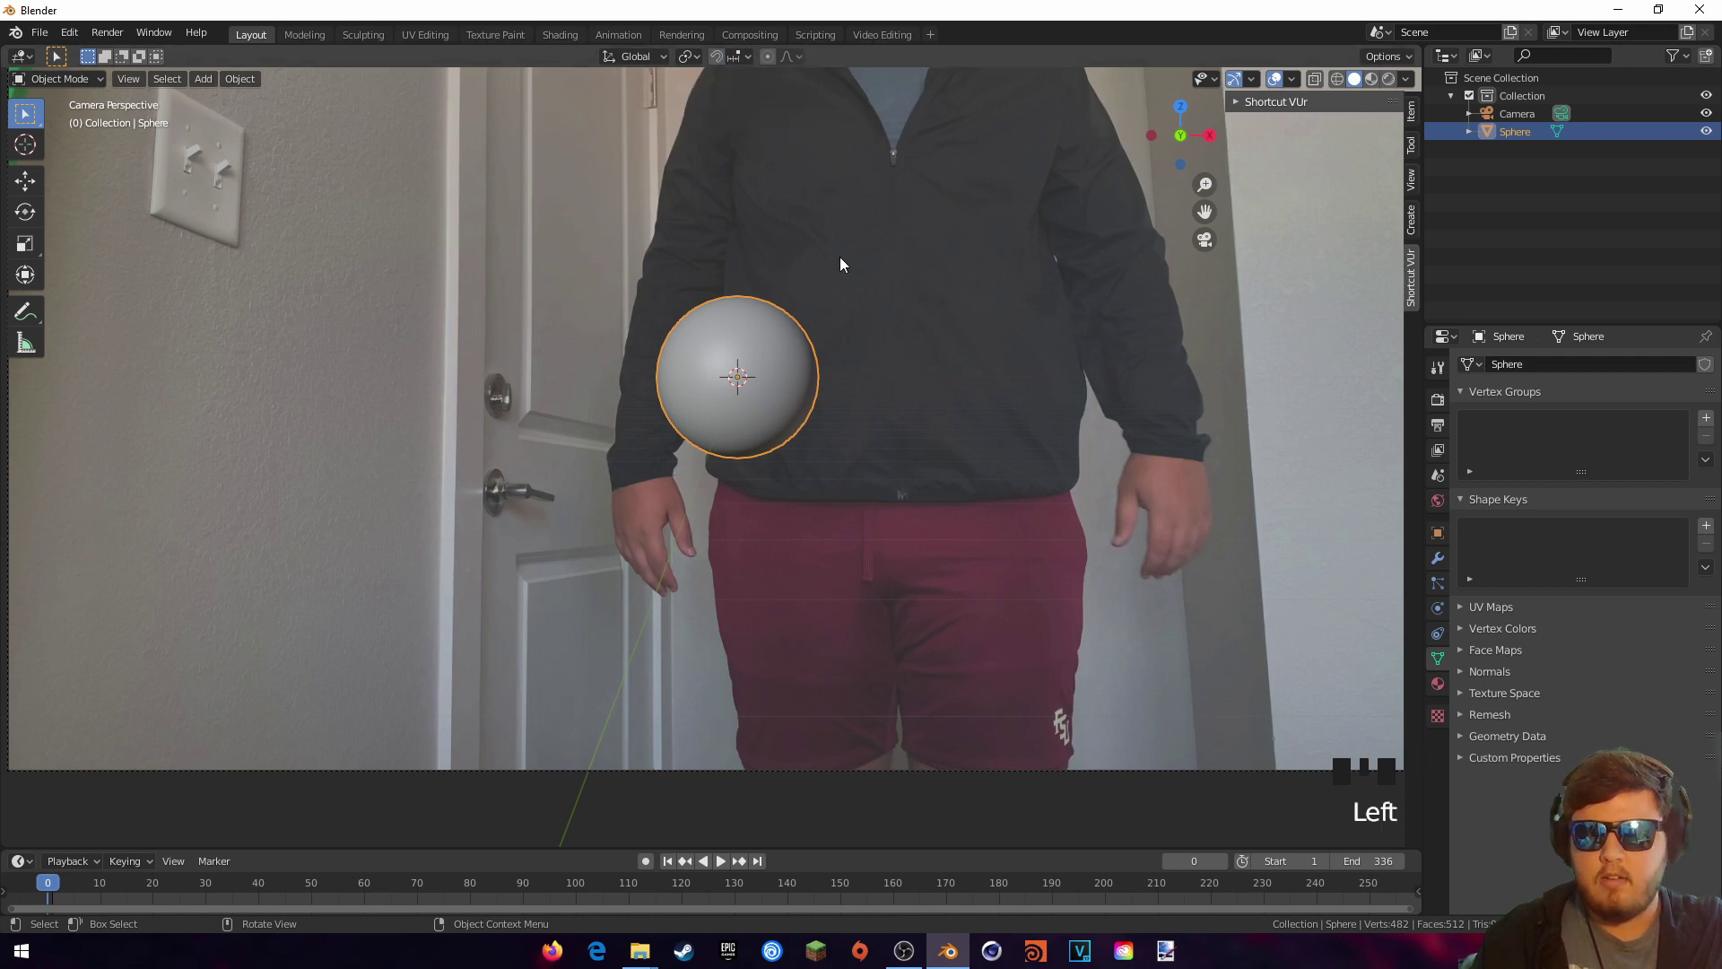
key("g")
key("z")
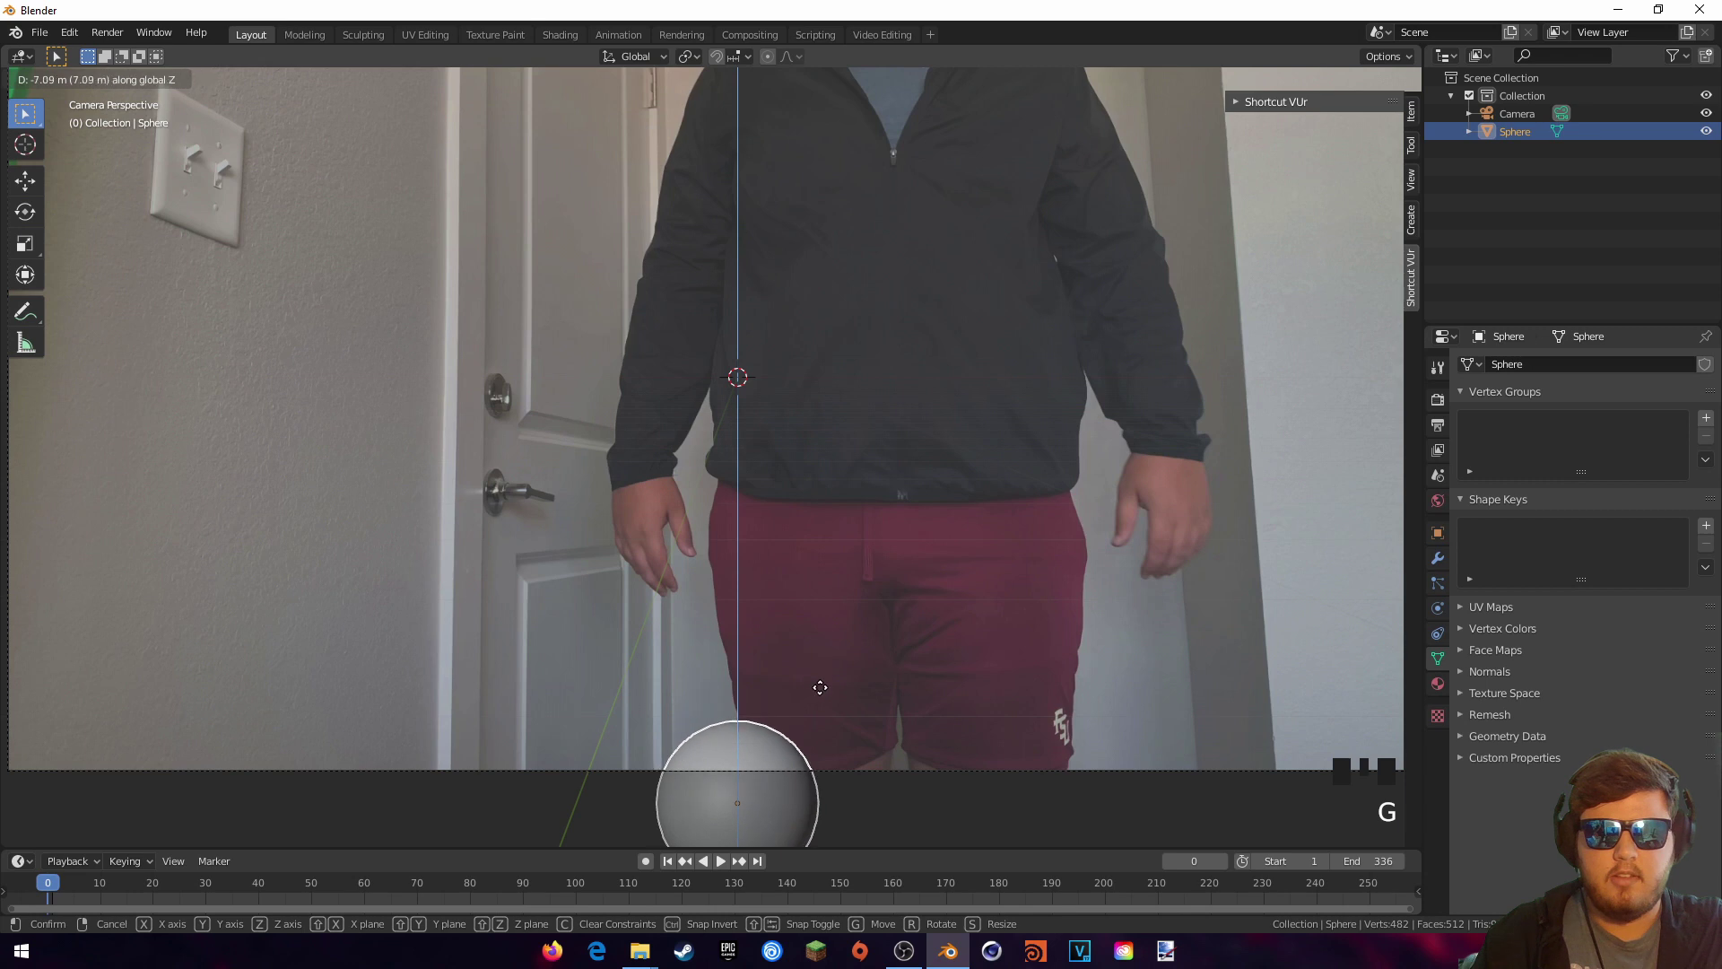
left_click(820, 741)
Step: Insert a Location keyframe for the sphere at frame 0 and make the timeline area slightly taller
middle_click_drag(960, 652, 836, 614, "shift")
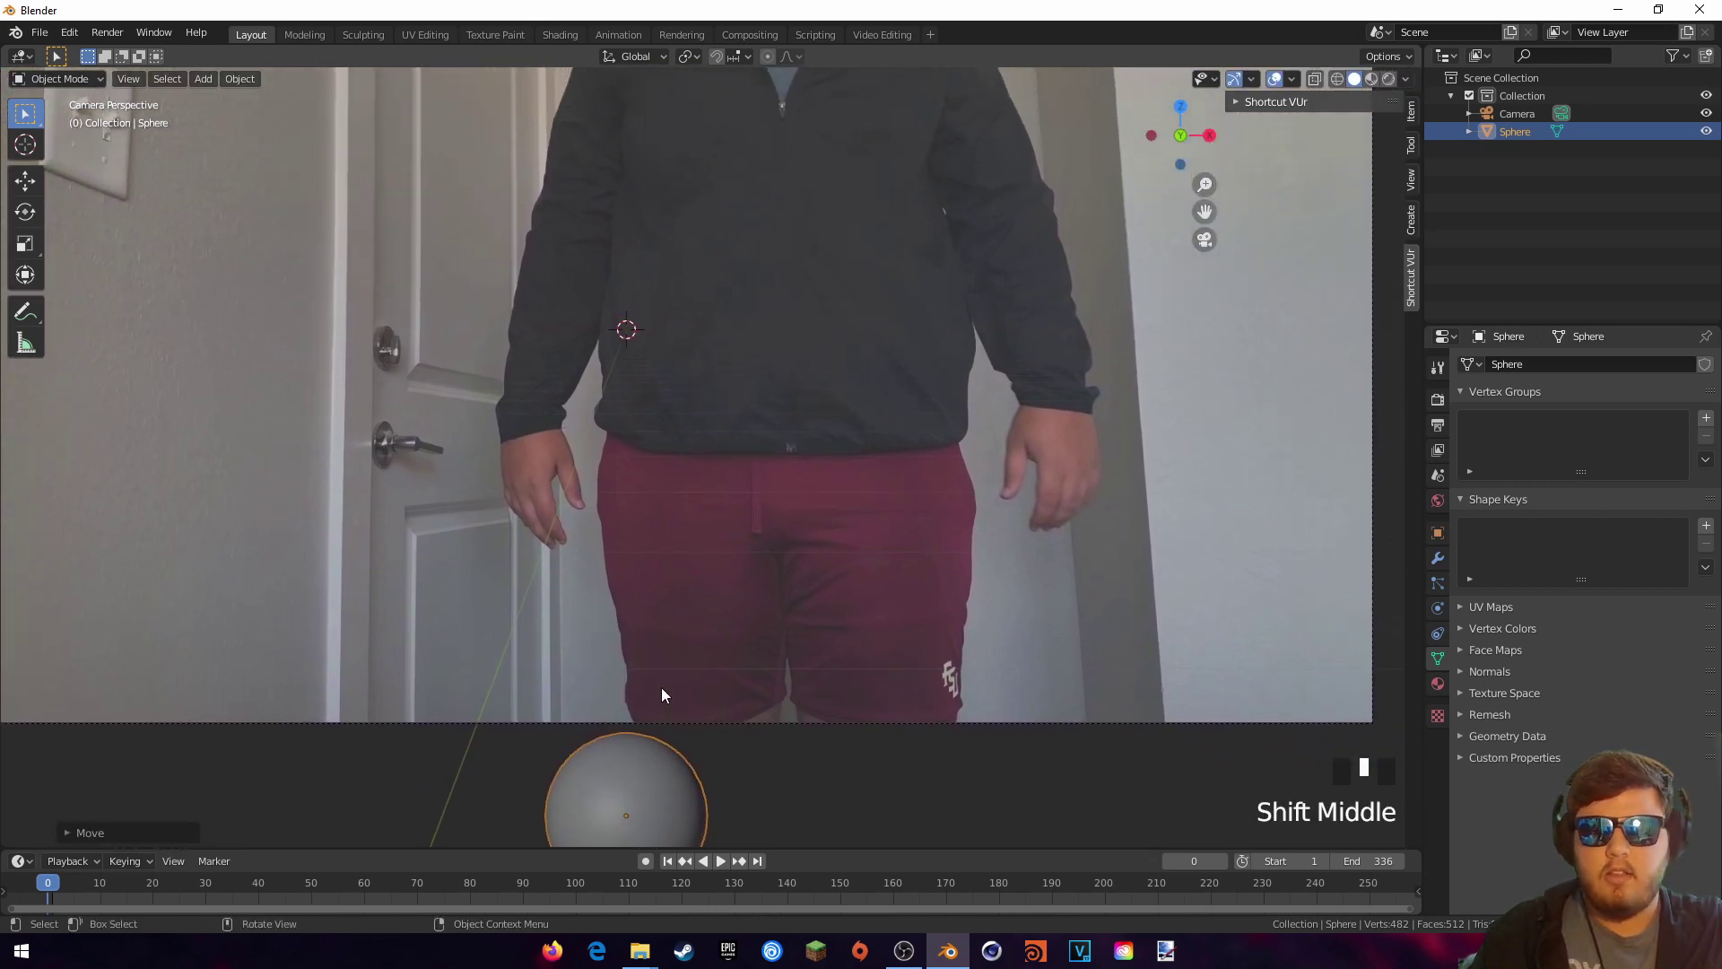
key("i")
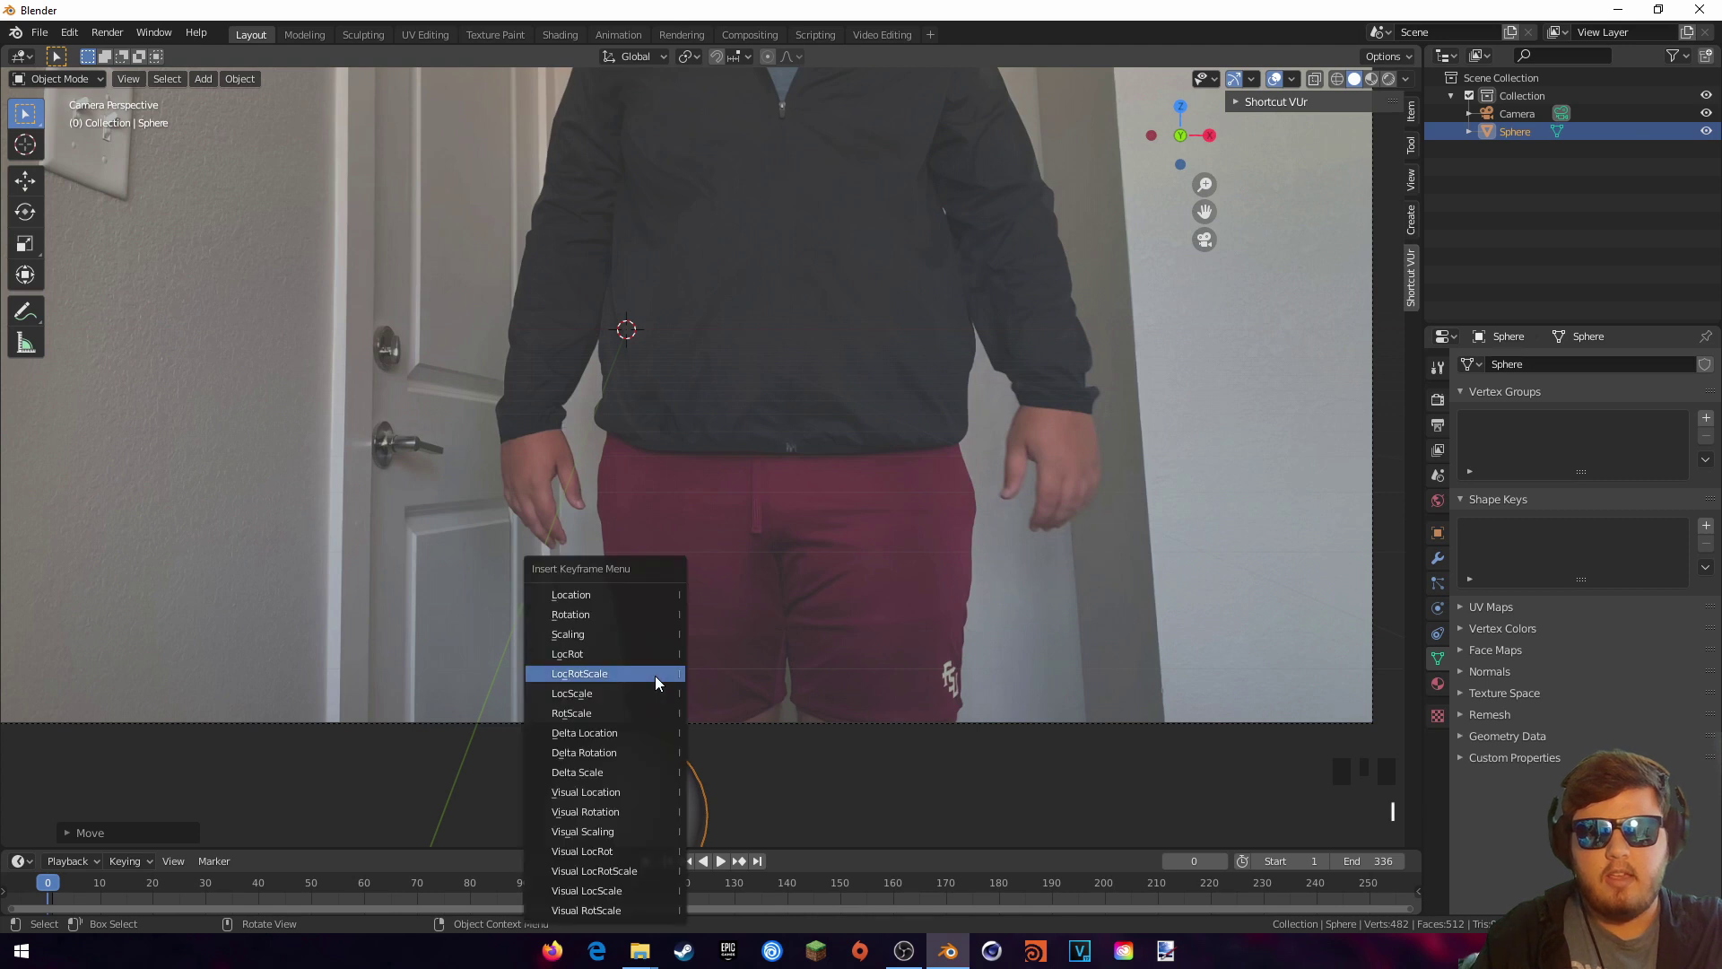
left_click(610, 596)
middle_click_drag(585, 699, 619, 659, "shift")
left_click_drag(308, 847, 312, 820)
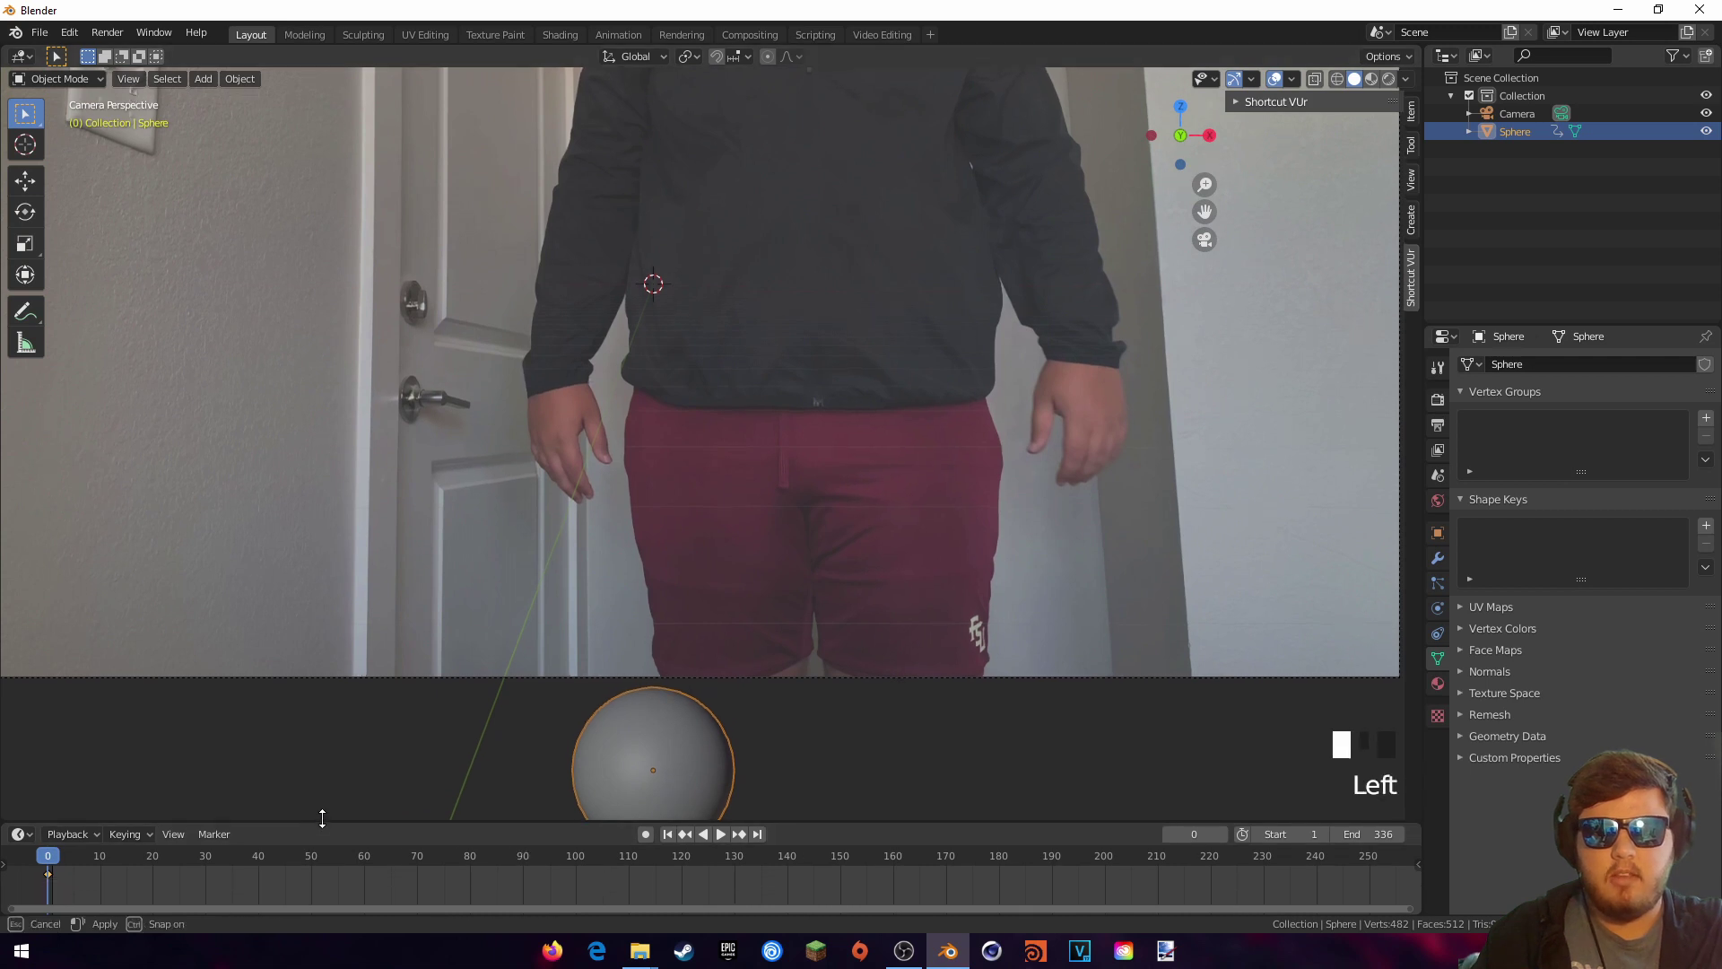
left_click(53, 854)
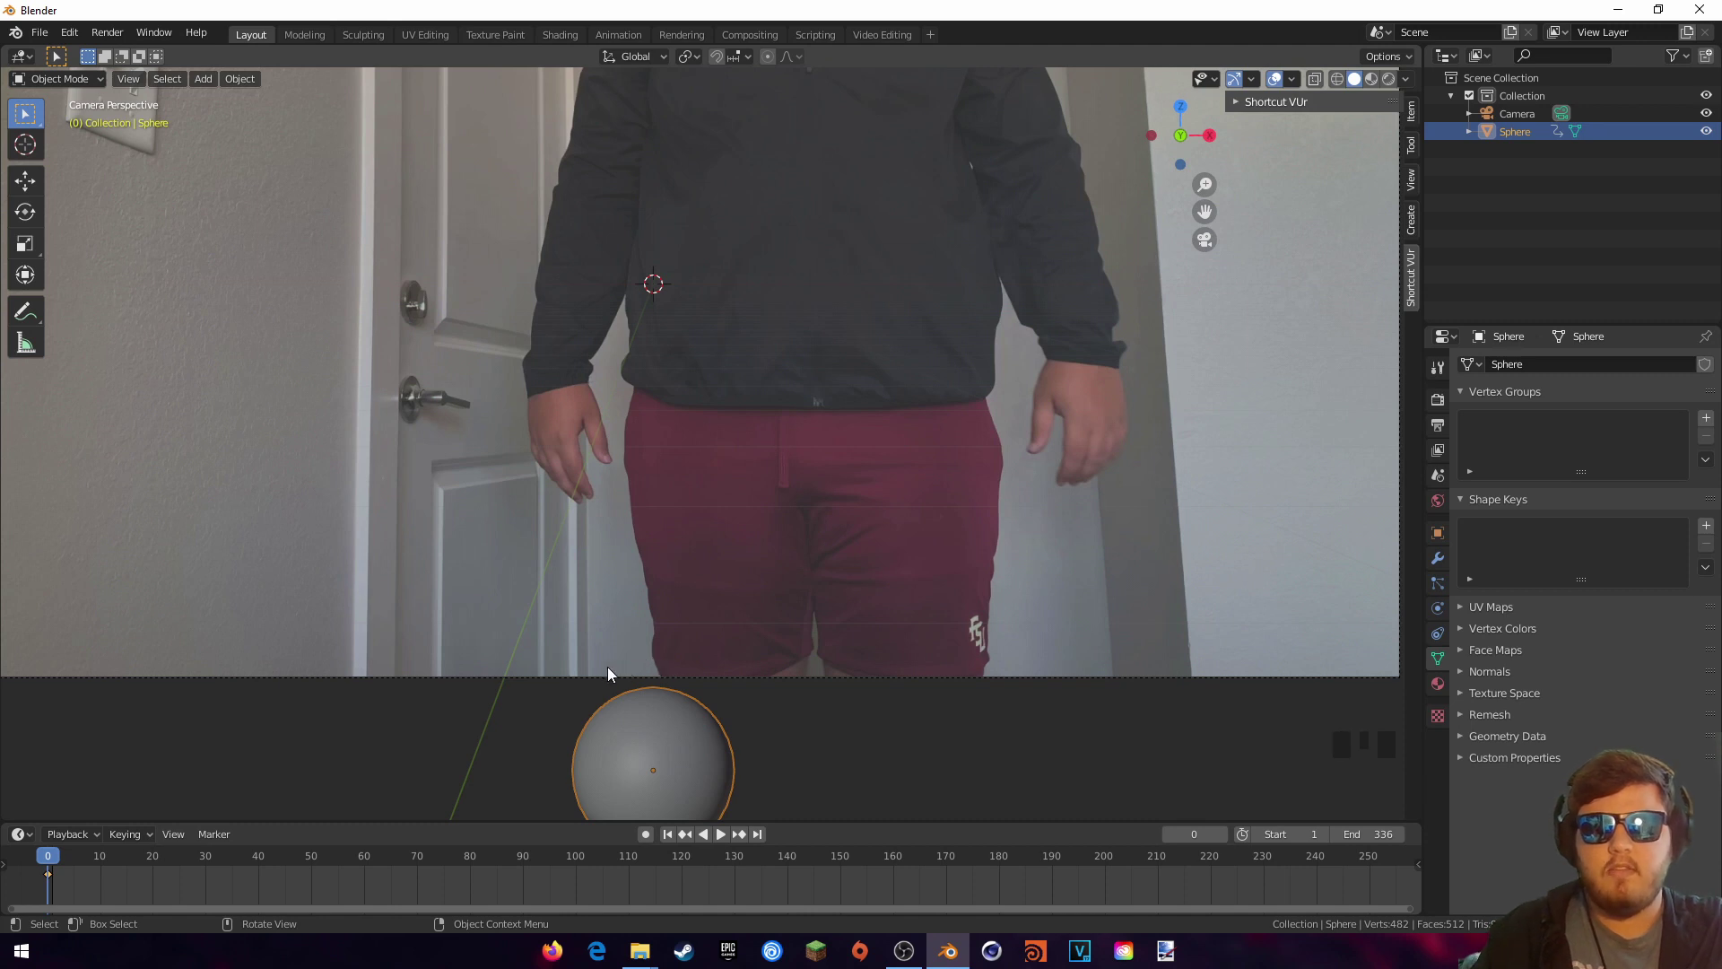
key("i")
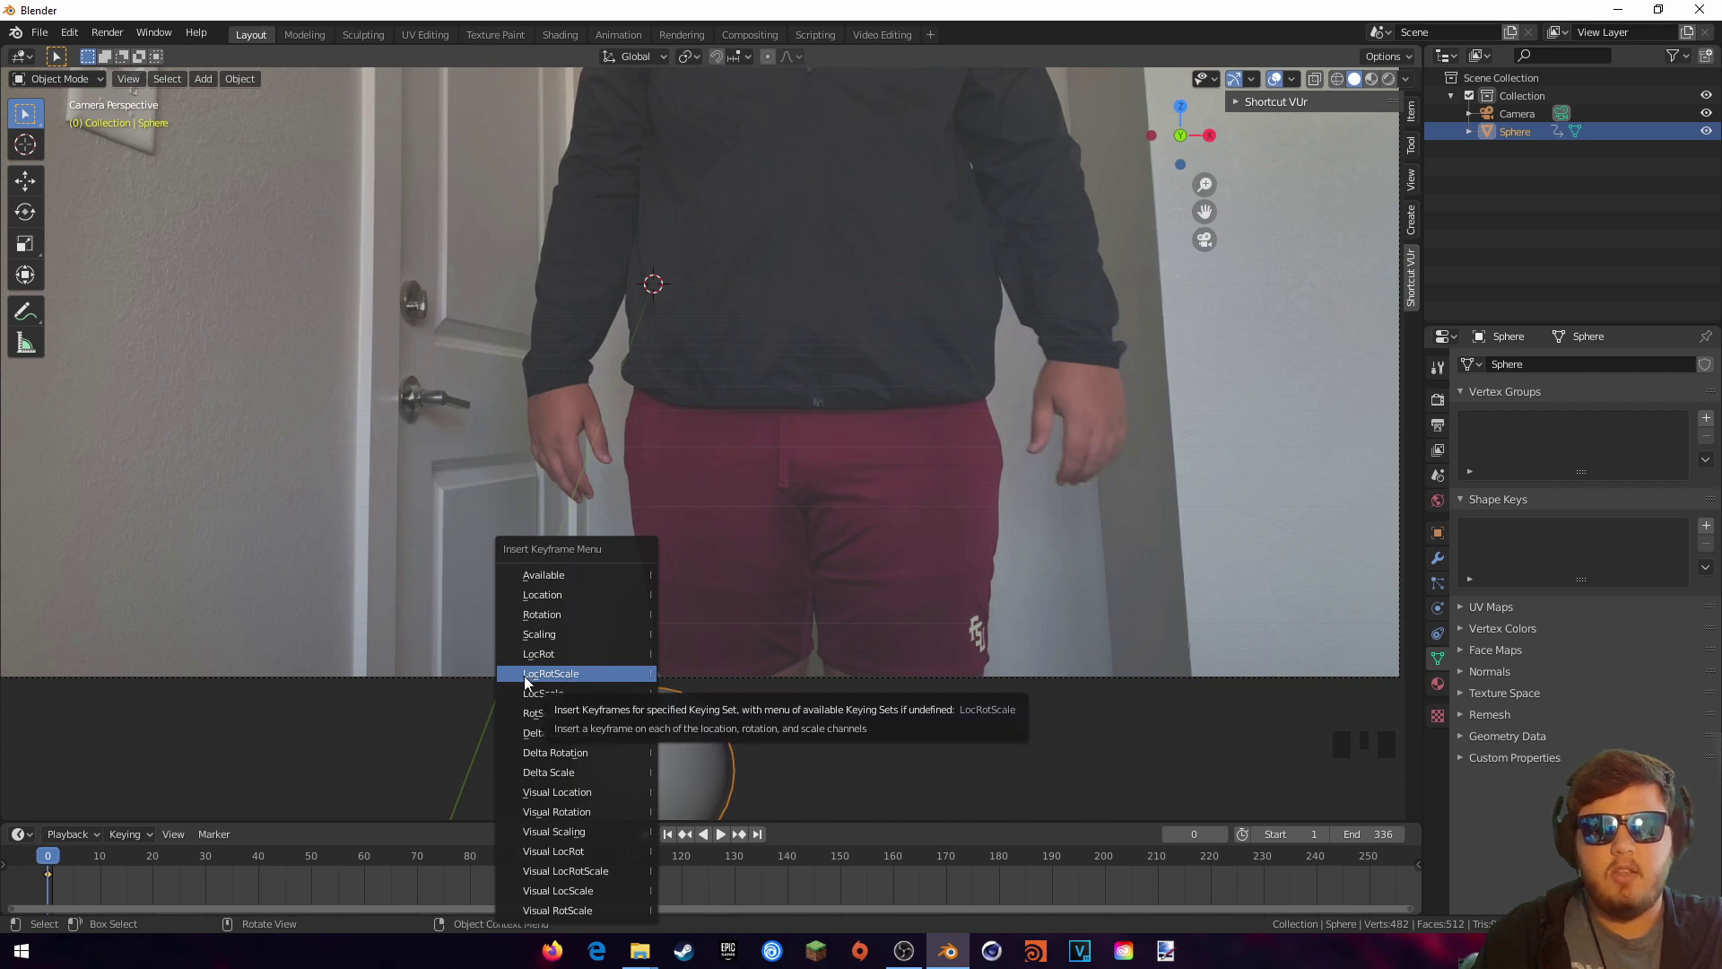
left_click(573, 675)
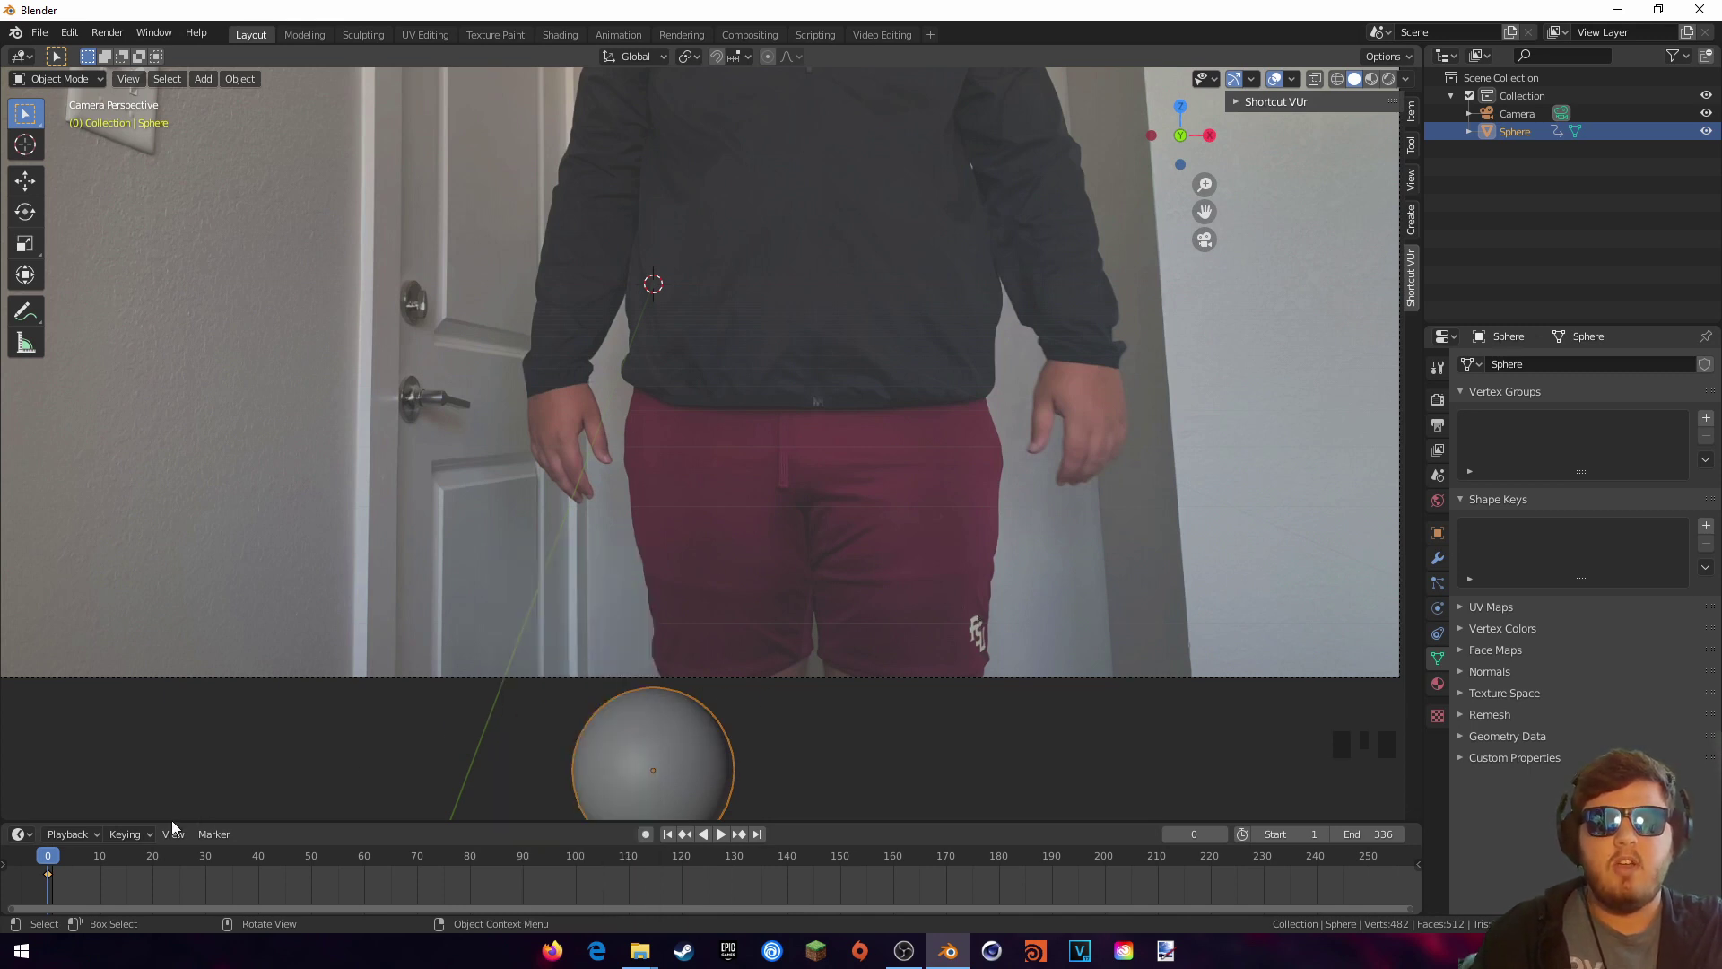
Step: Go to frame 18, where the hand starts turning up, and insert a Location keyframe for the sphere
left_click_drag(51, 856, 55, 857)
scroll(655, 461, "down", 1)
middle_click_drag(655, 461, 654, 544, "shift")
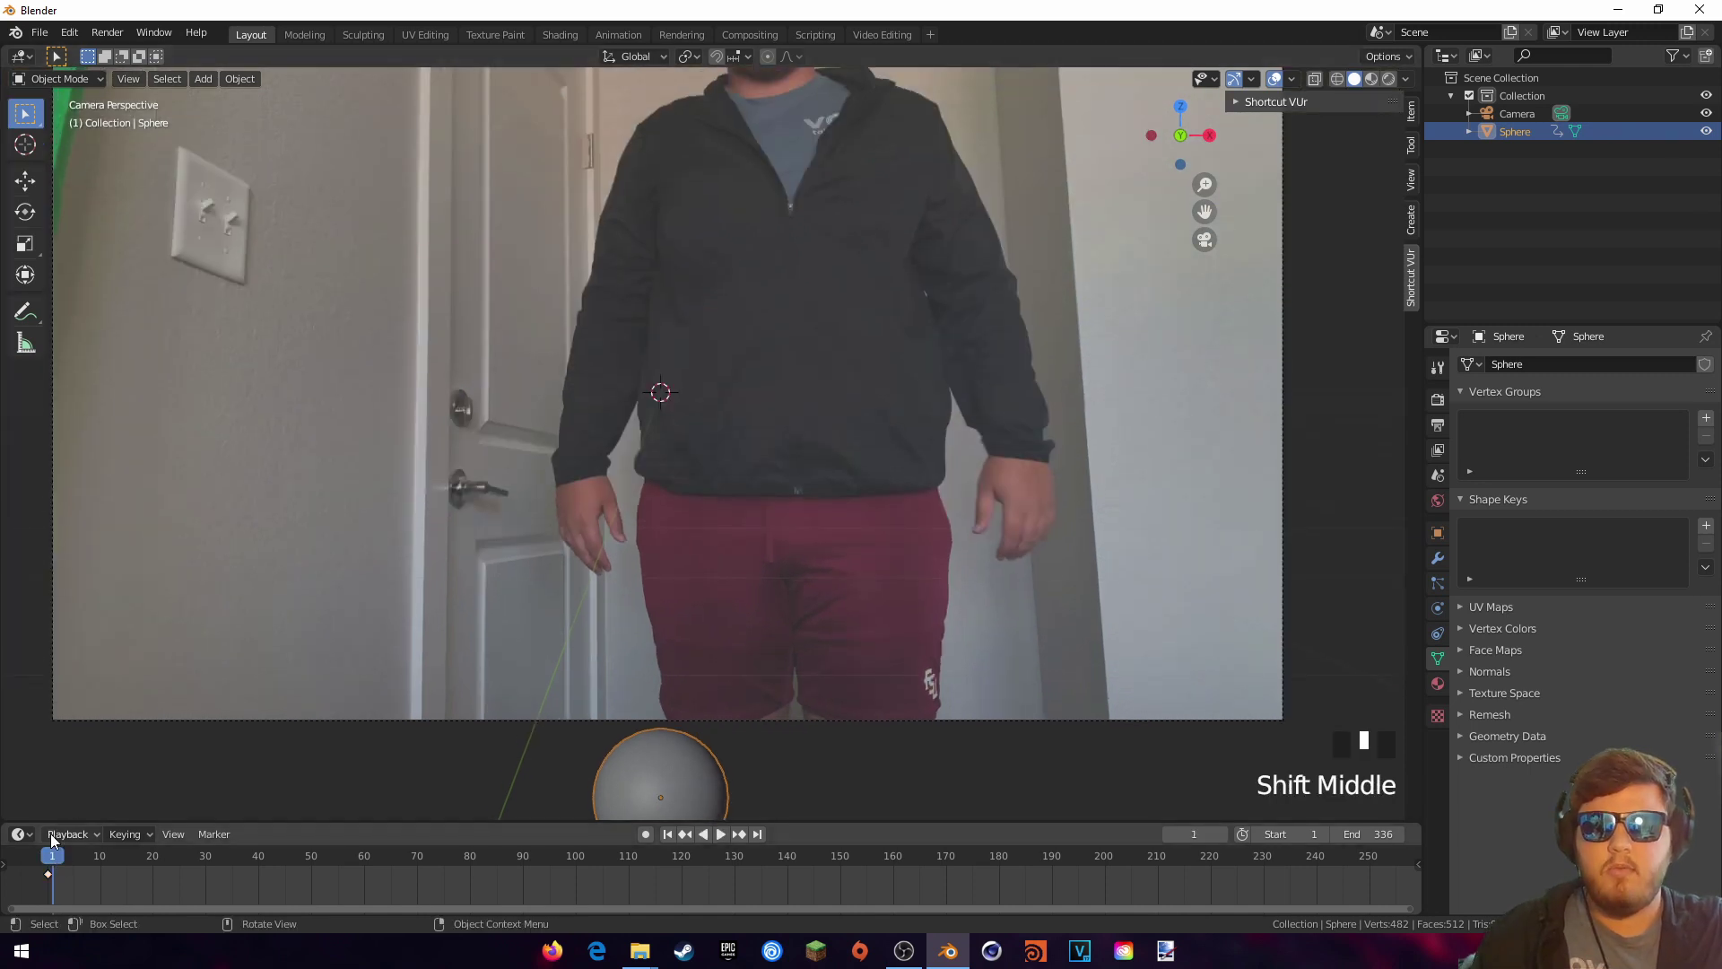
left_click(70, 858)
left_click_drag(70, 857, 142, 857)
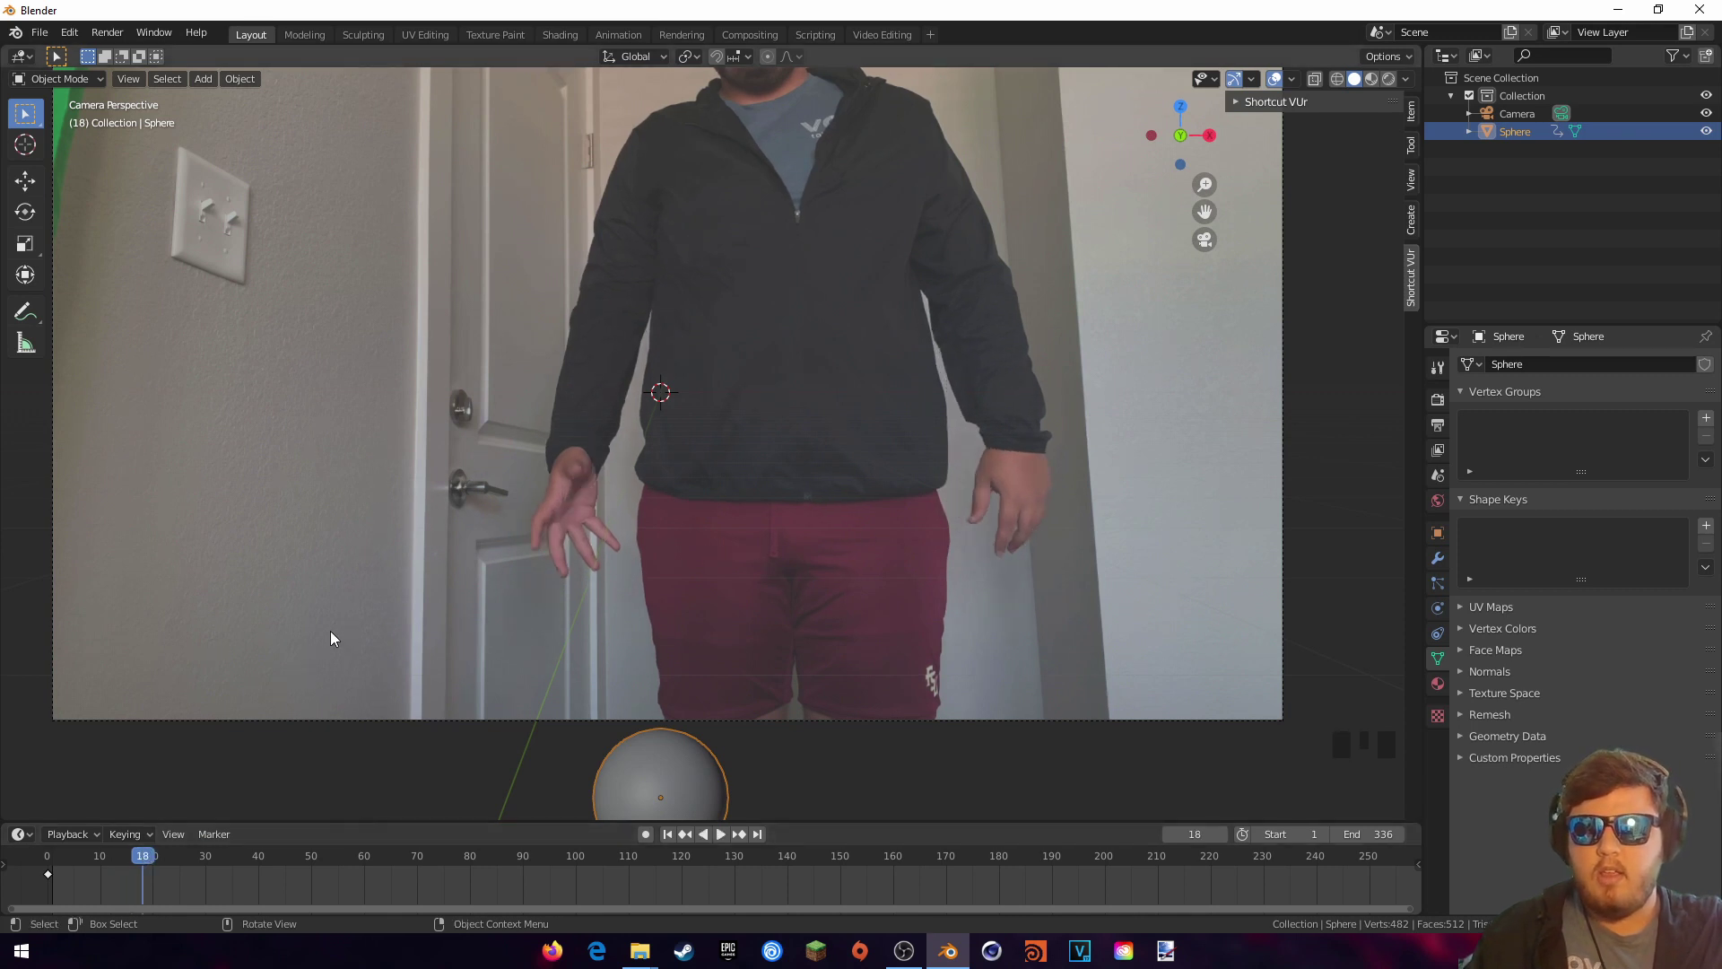
key("i")
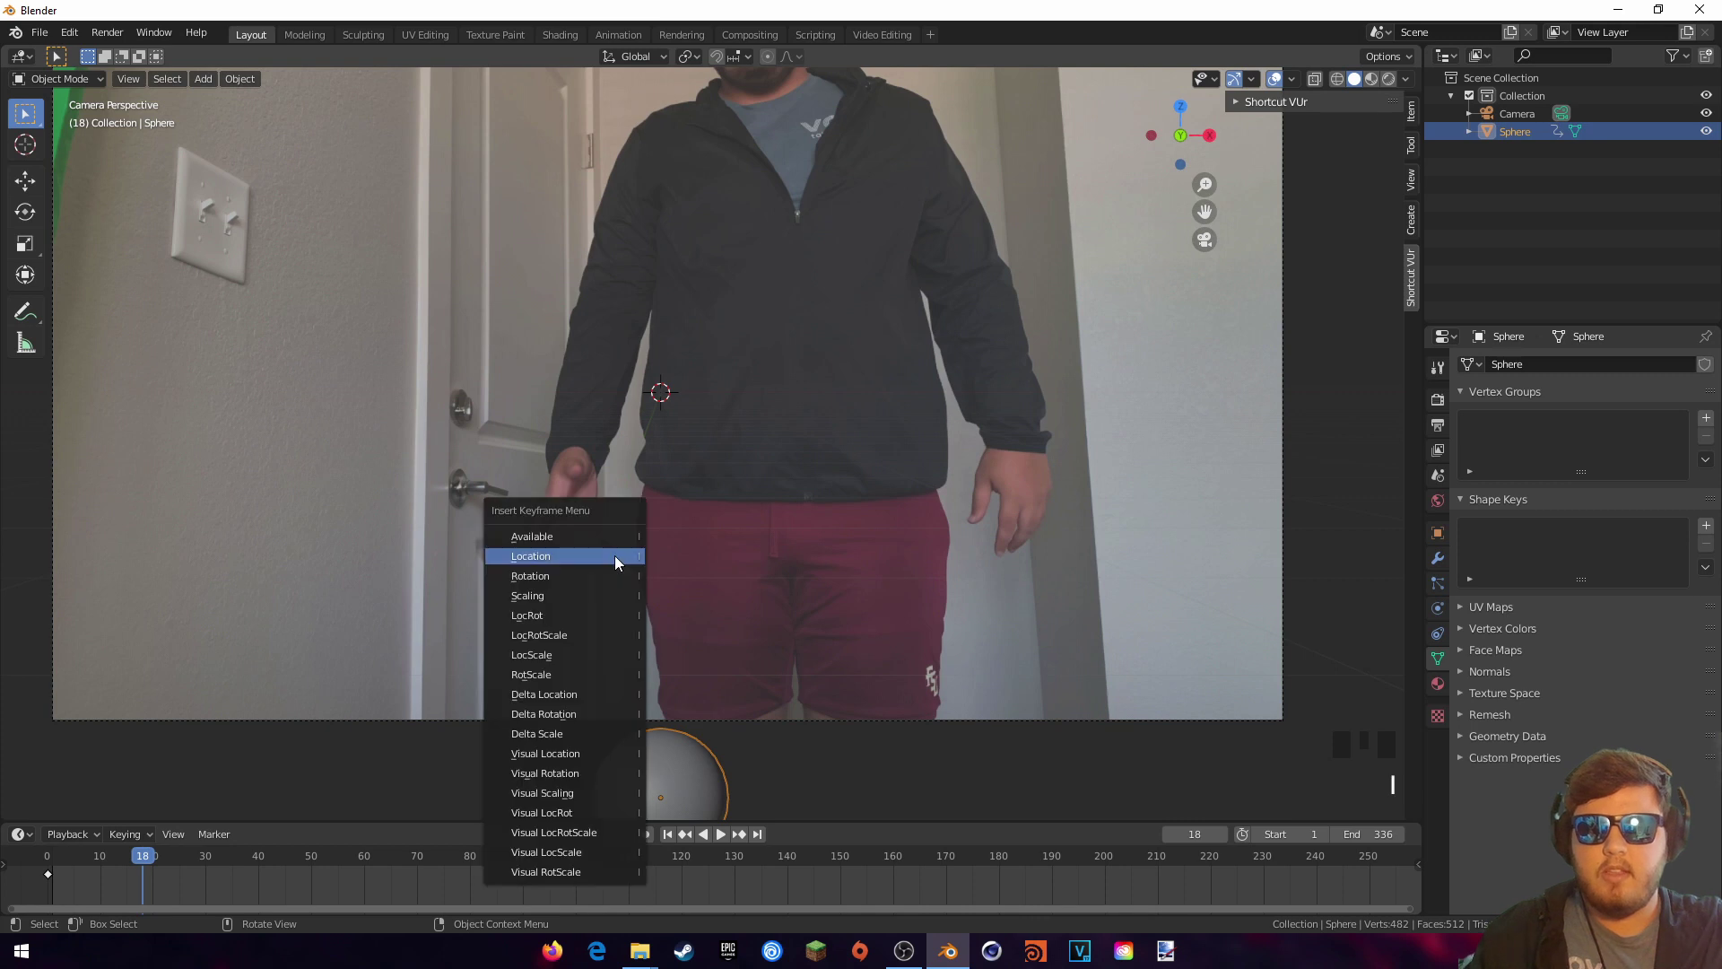
left_click(583, 558)
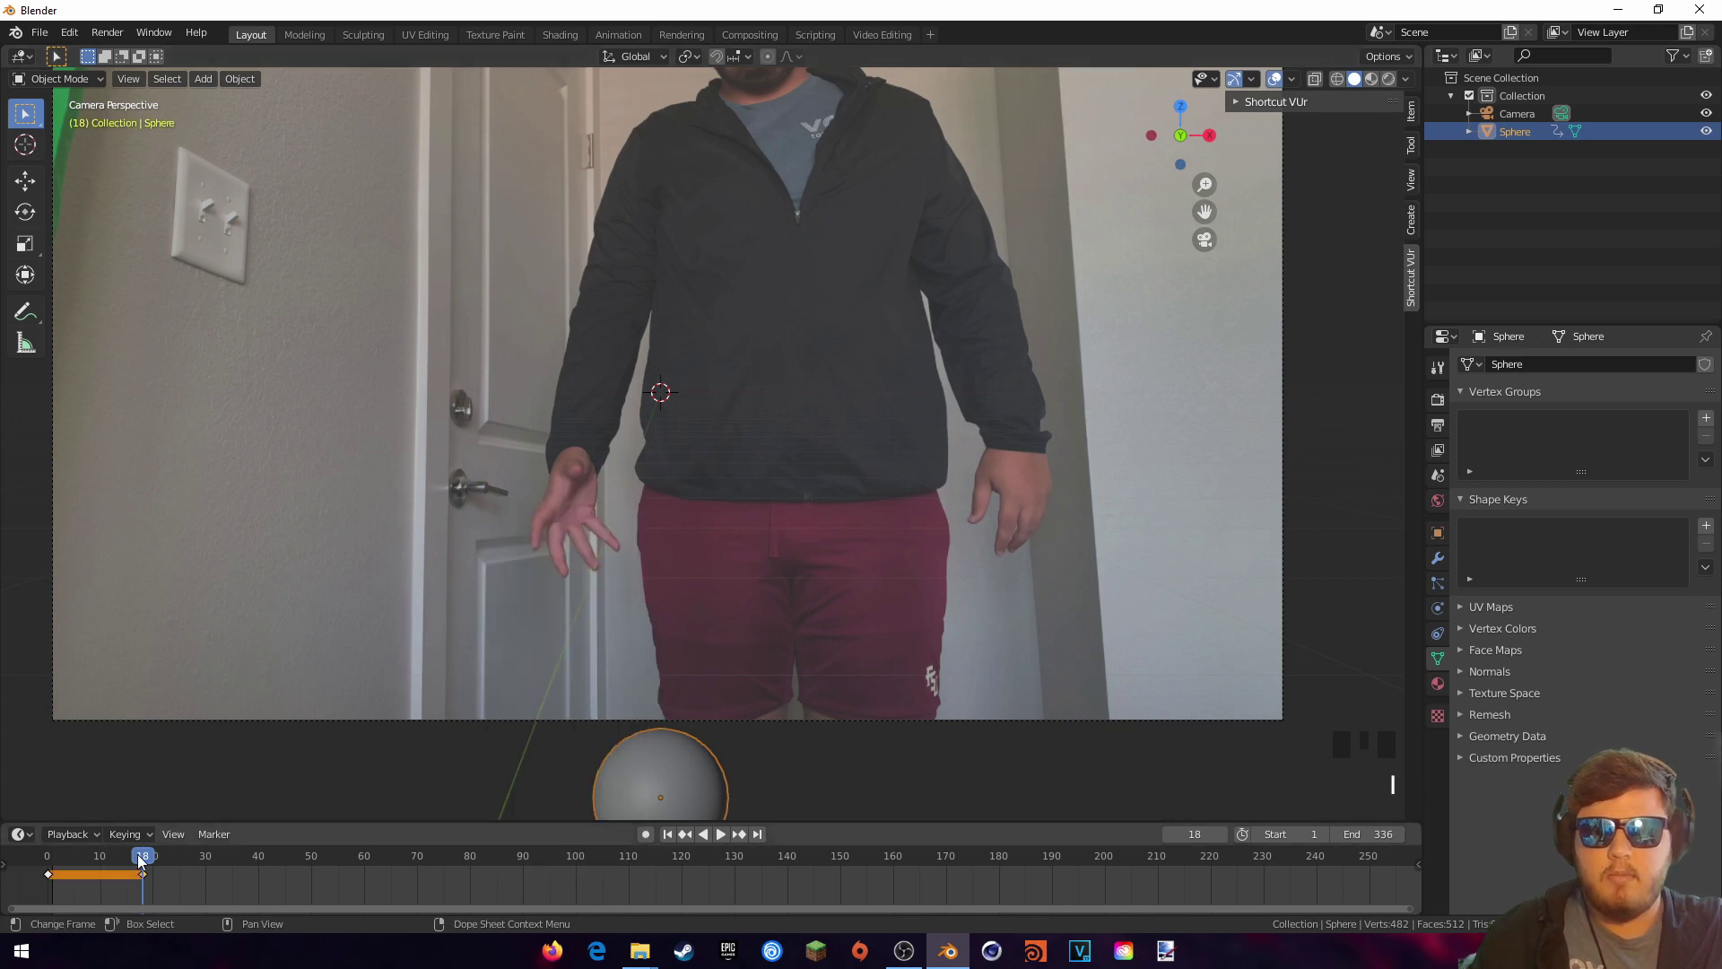
Step: At frame 70, raise the sphere along Z until it floats above the open palm and insert a Location keyframe
mouse_move(143, 859)
left_mouse_down()
mouse_move(49, 853)
mouse_move(226, 853)
mouse_move(464, 816)
mouse_move(428, 815)
left_mouse_up()
mouse_move(760, 547)
middle_mouse_down("shift")
mouse_move(757, 569)
mouse_move(750, 526)
middle_mouse_up("shift")
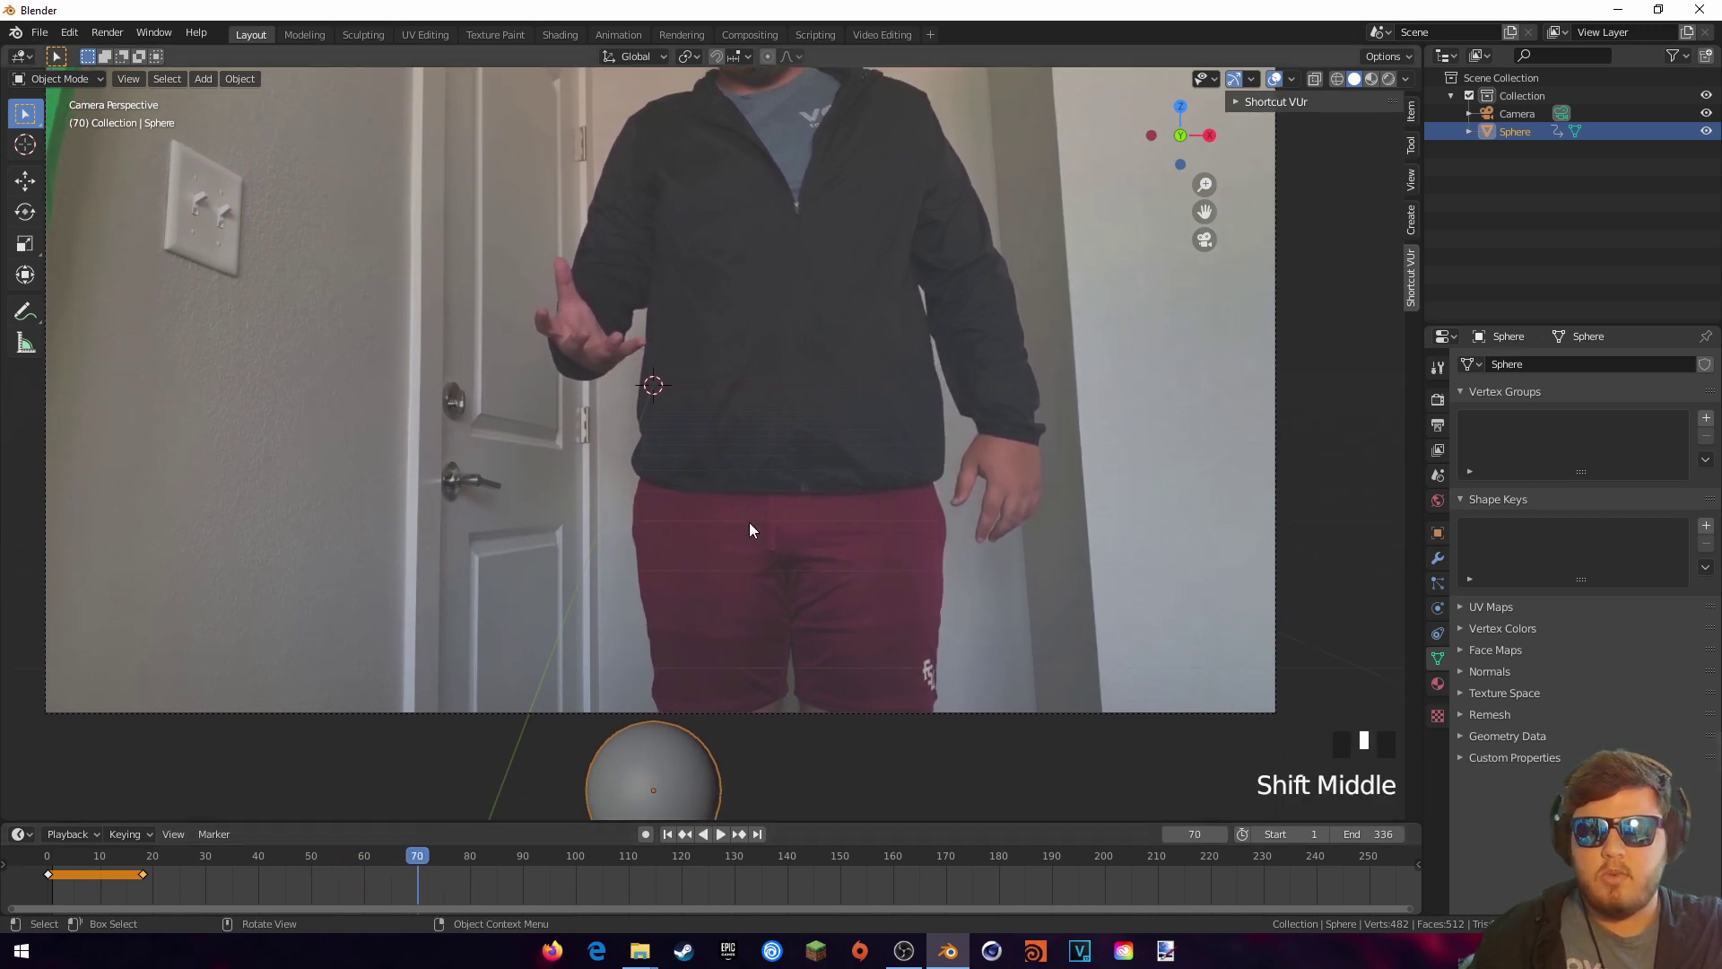
key("g")
key("z")
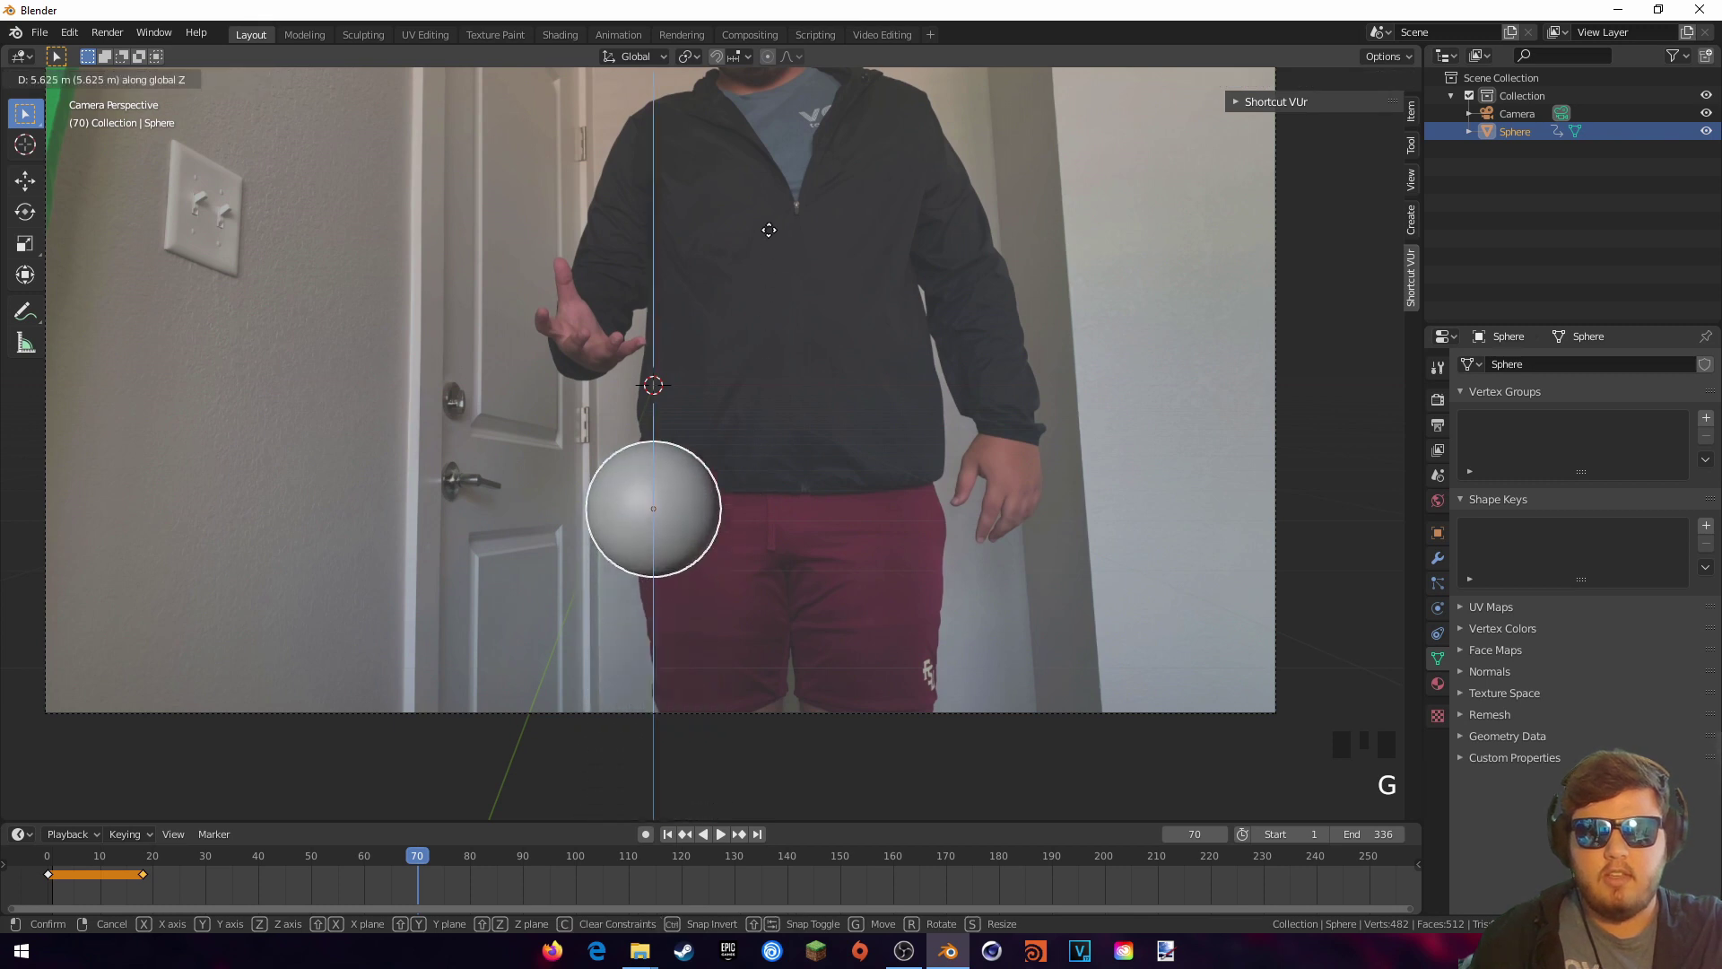
left_click(761, 703)
middle_click_drag(835, 440, 780, 444, "shift")
scroll(854, 422, "up", 1)
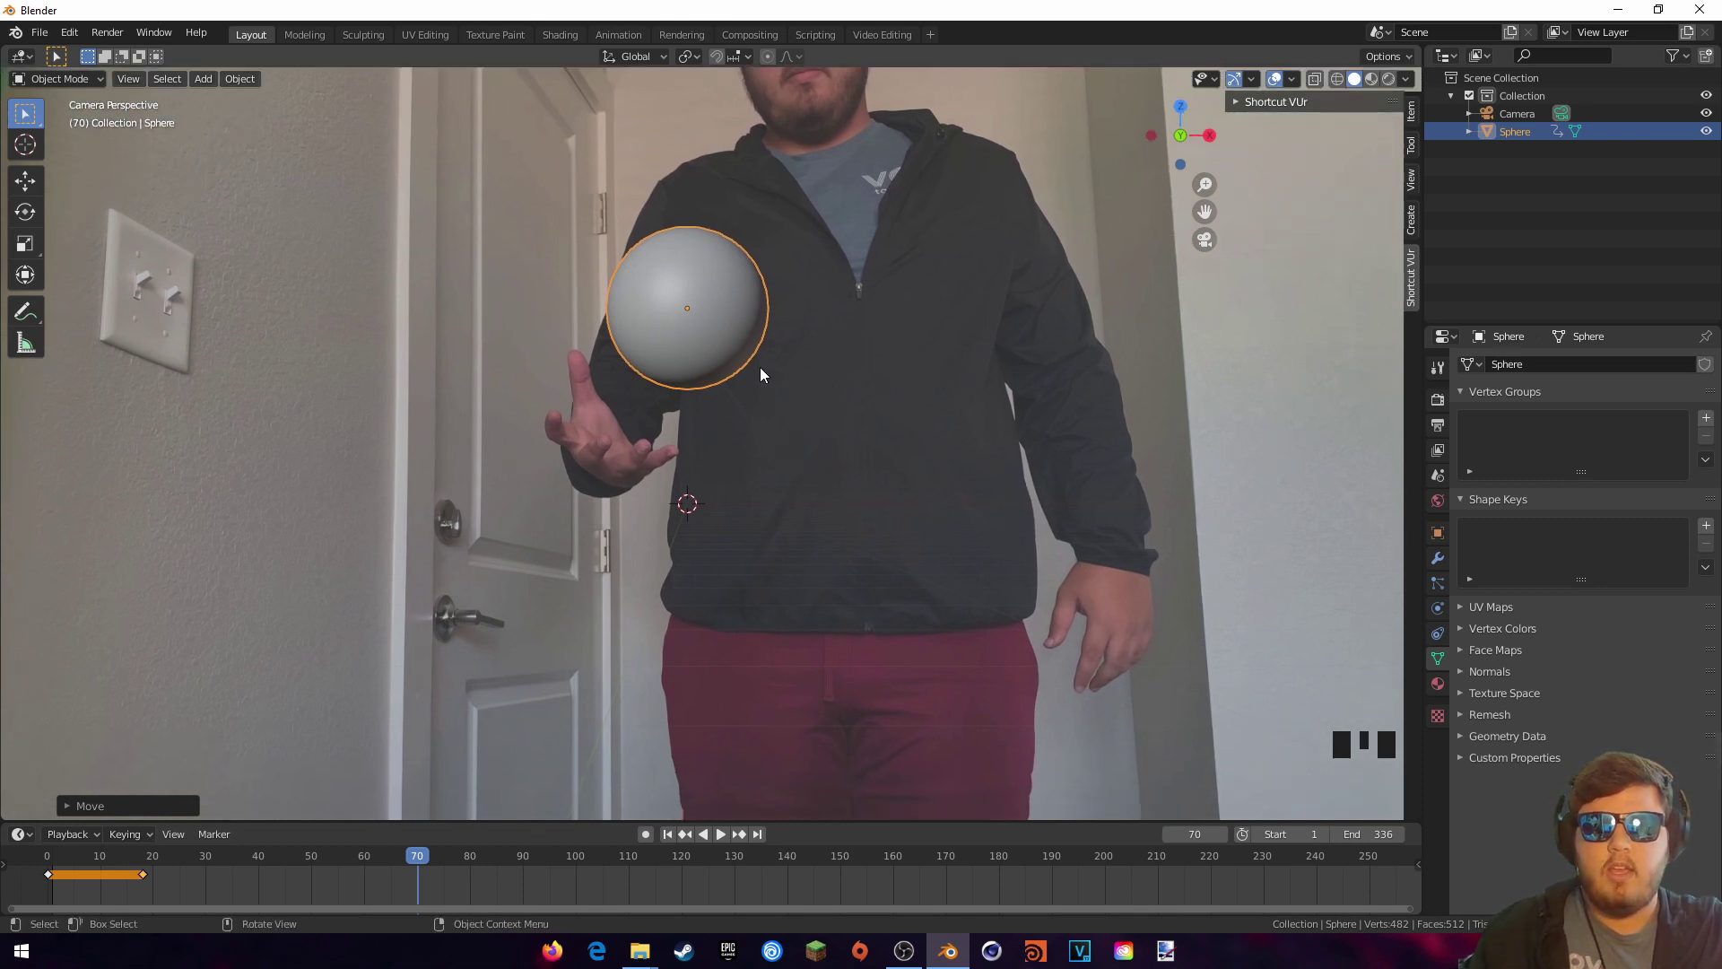
key("i")
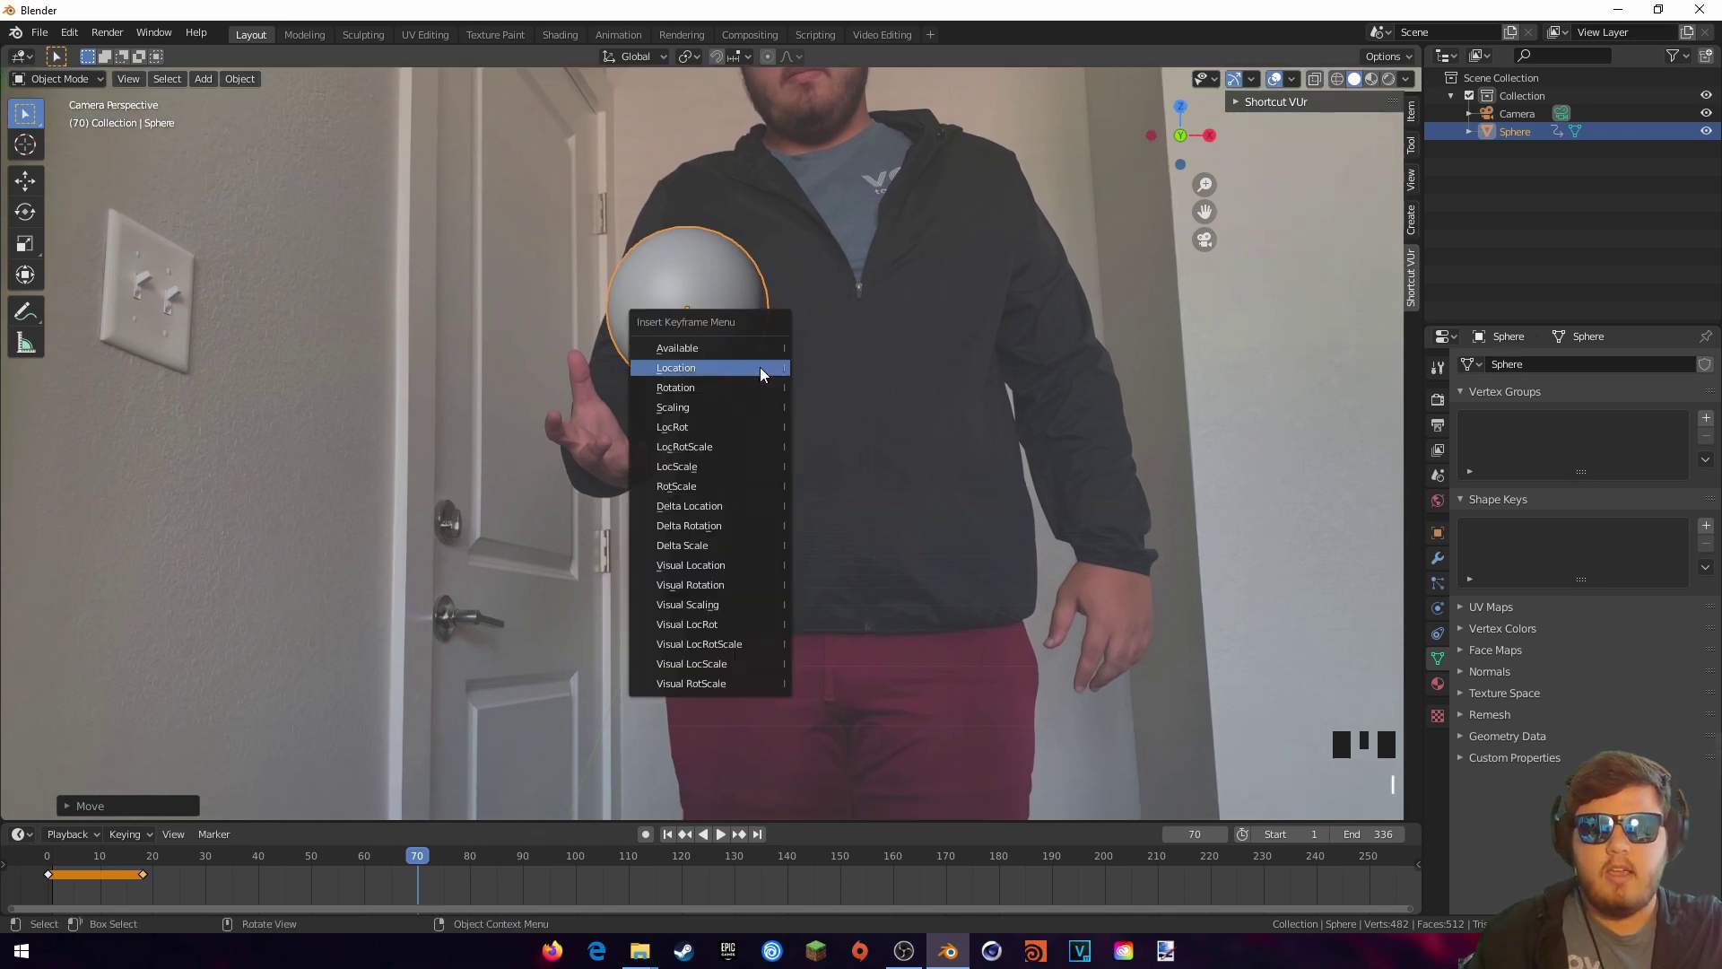
left_click(712, 367)
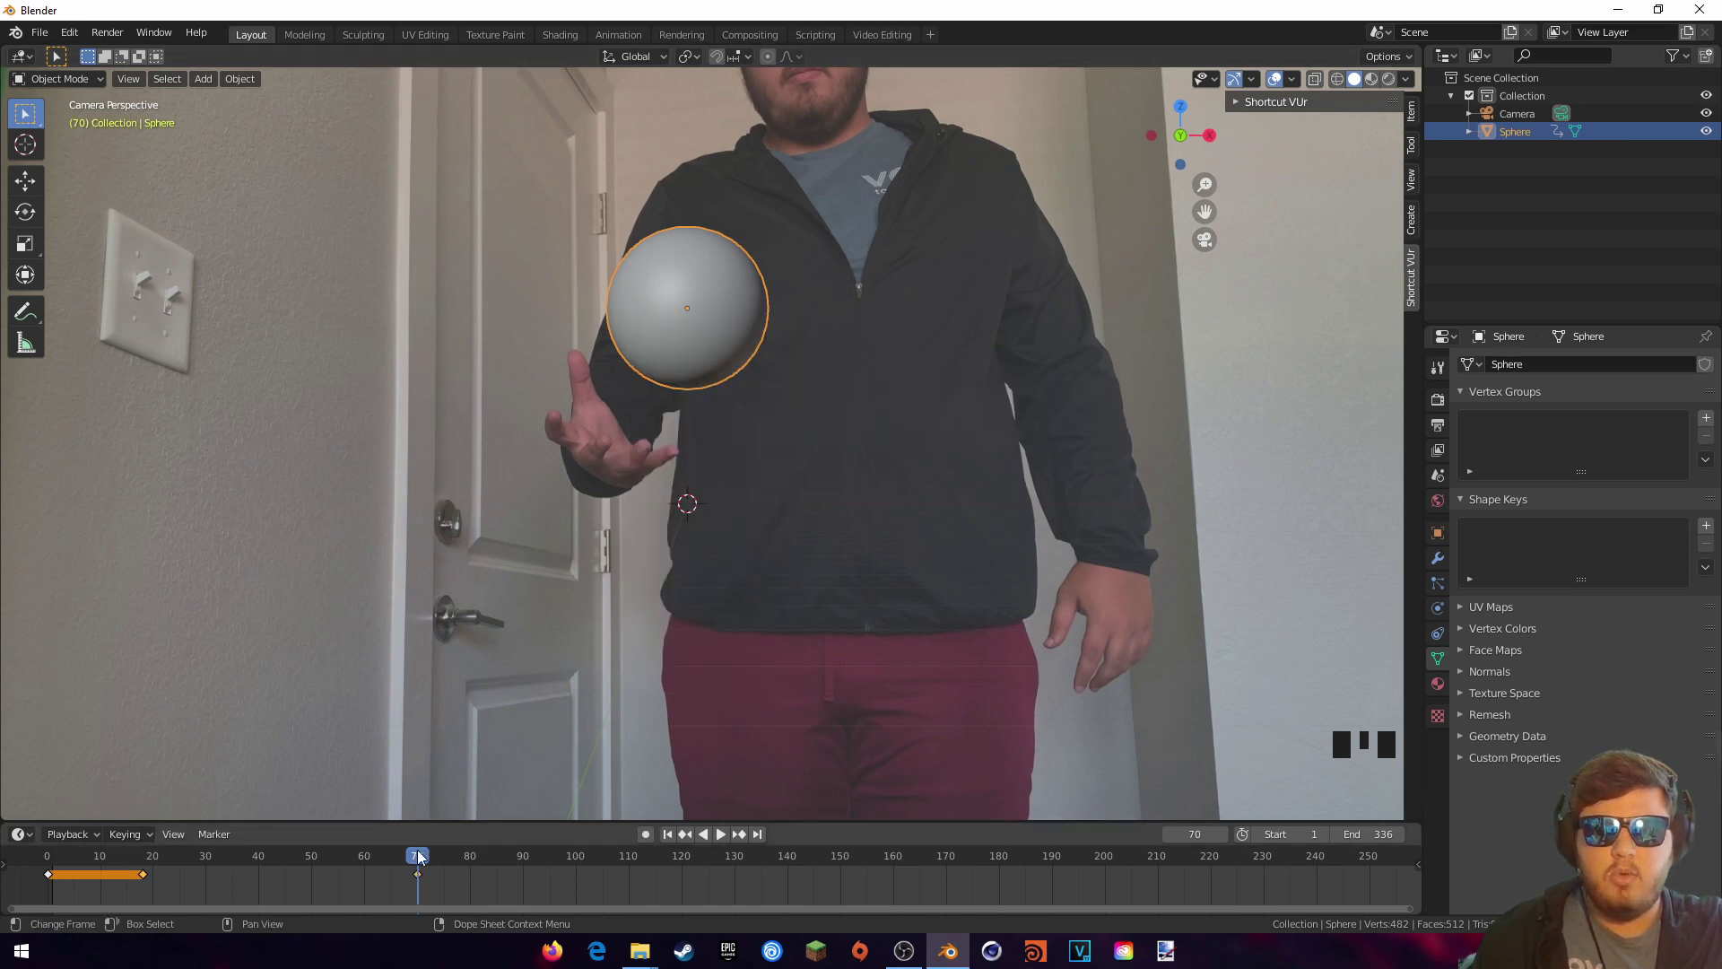
Step: Scale the sphere down slightly above the hand and insert a Scaling keyframe at frame 70
scroll(634, 536, "down", 1)
scroll(637, 533, "up", 2)
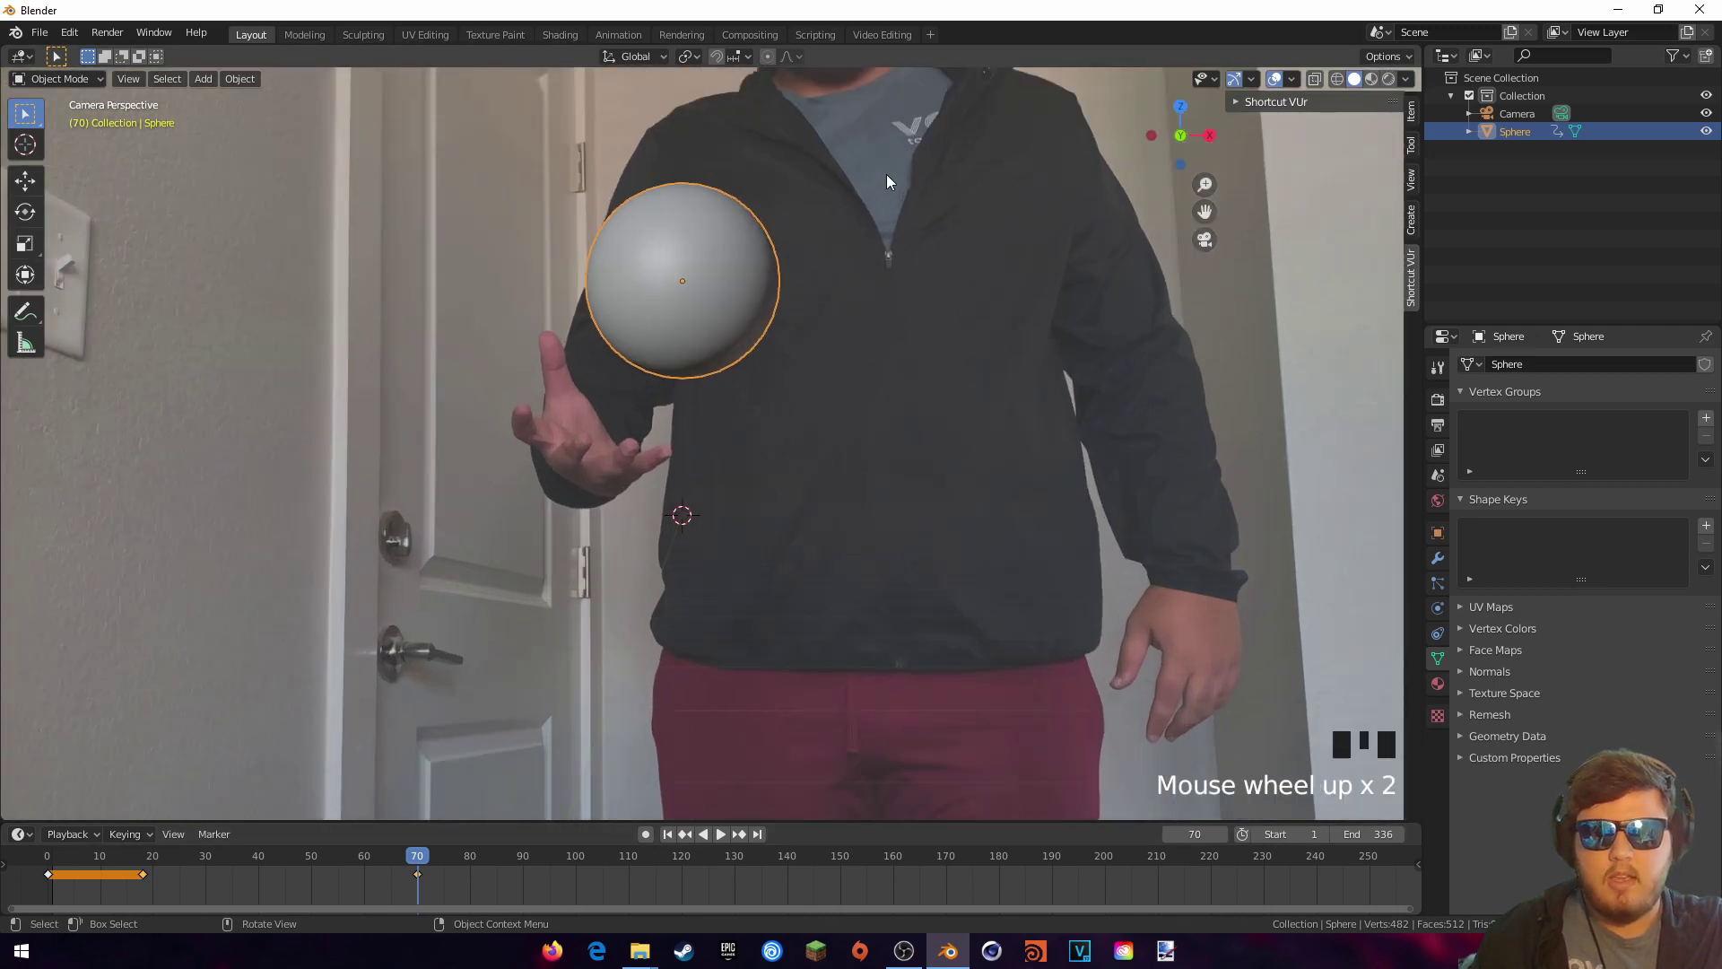
key("s")
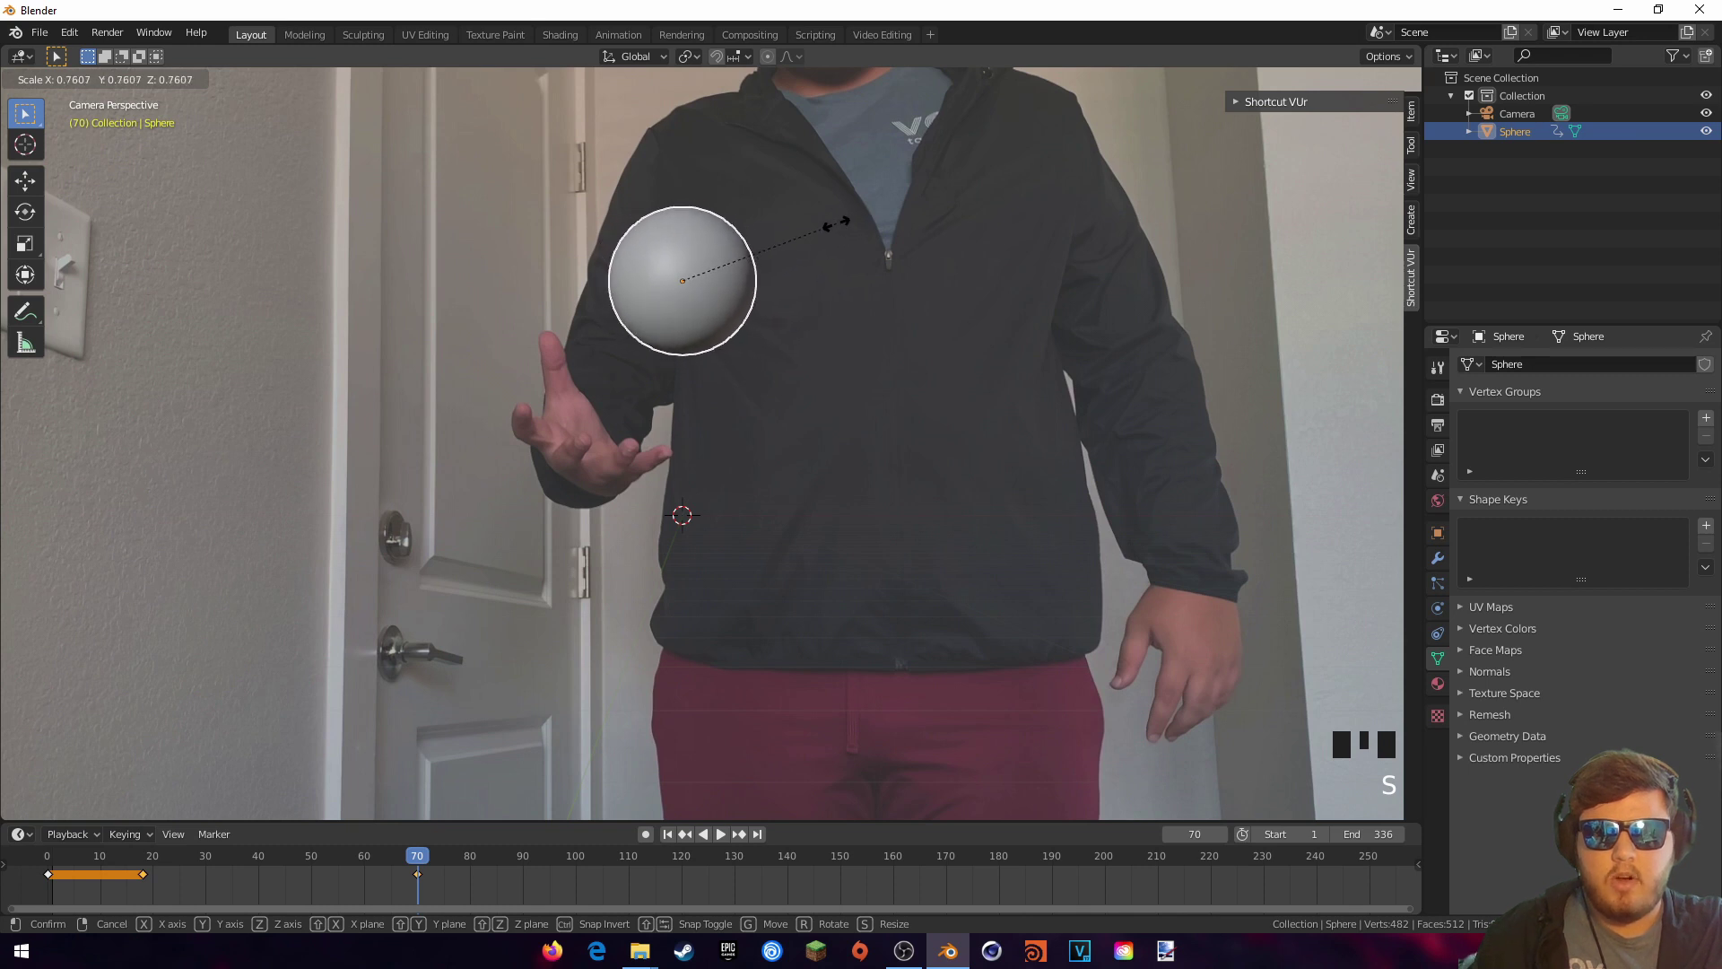
left_click(836, 223)
key("s")
left_click(777, 223)
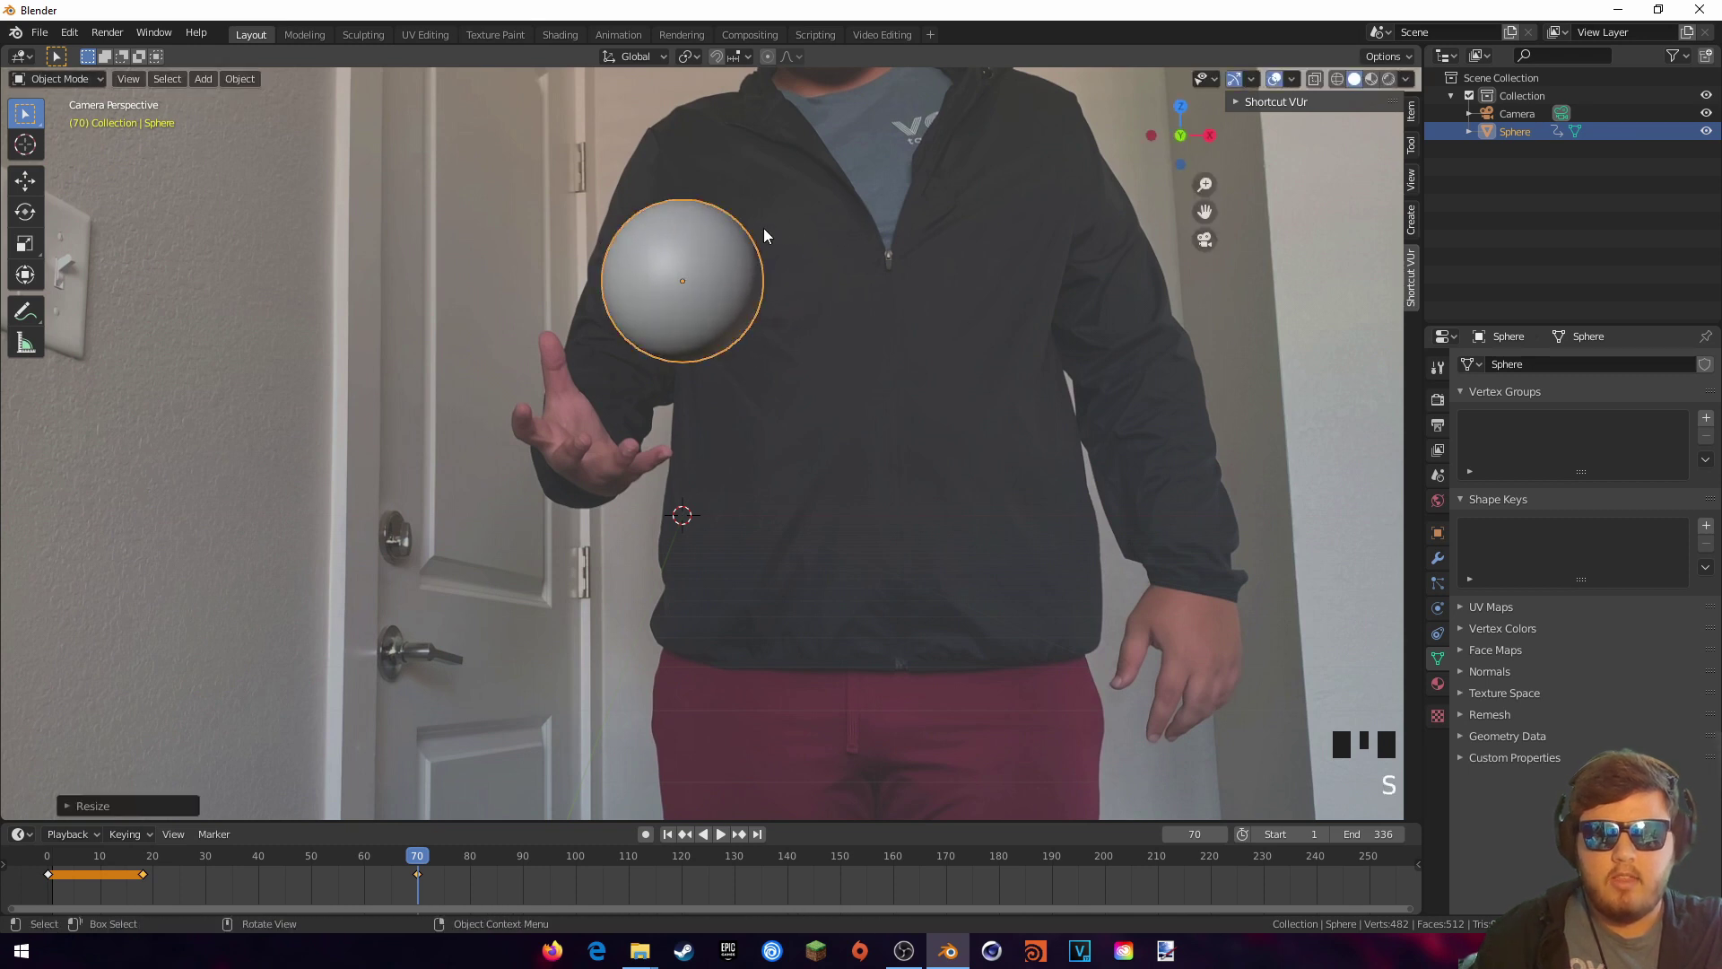
key("i")
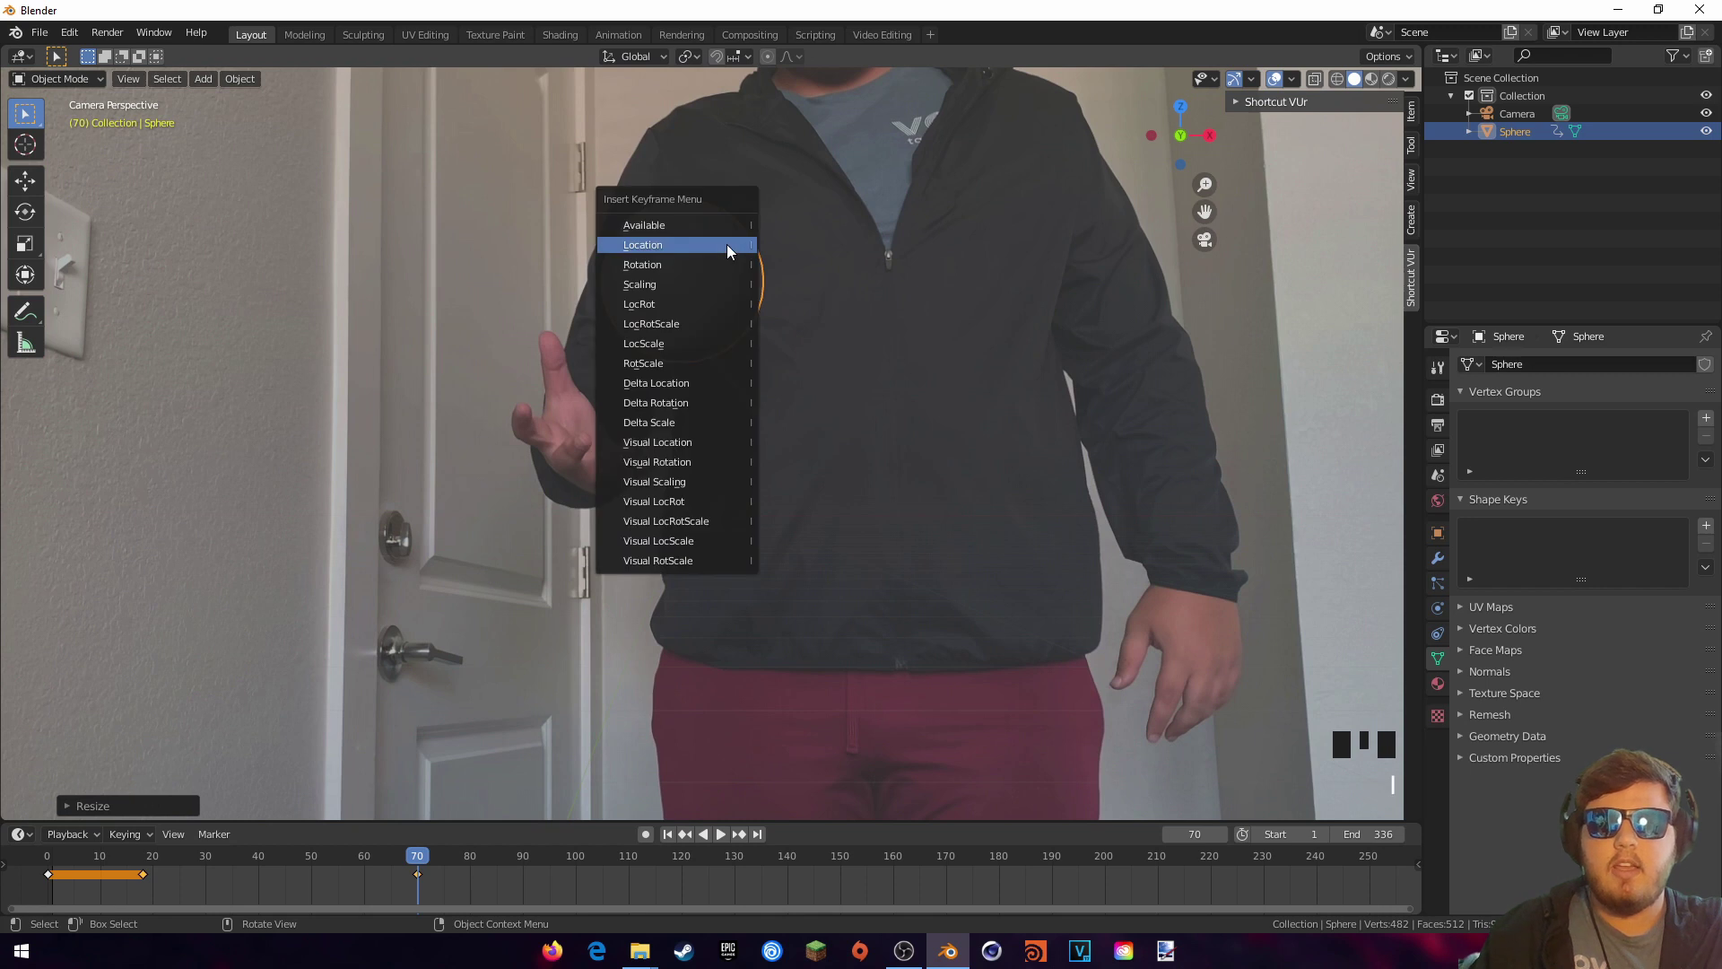
left_click(680, 279)
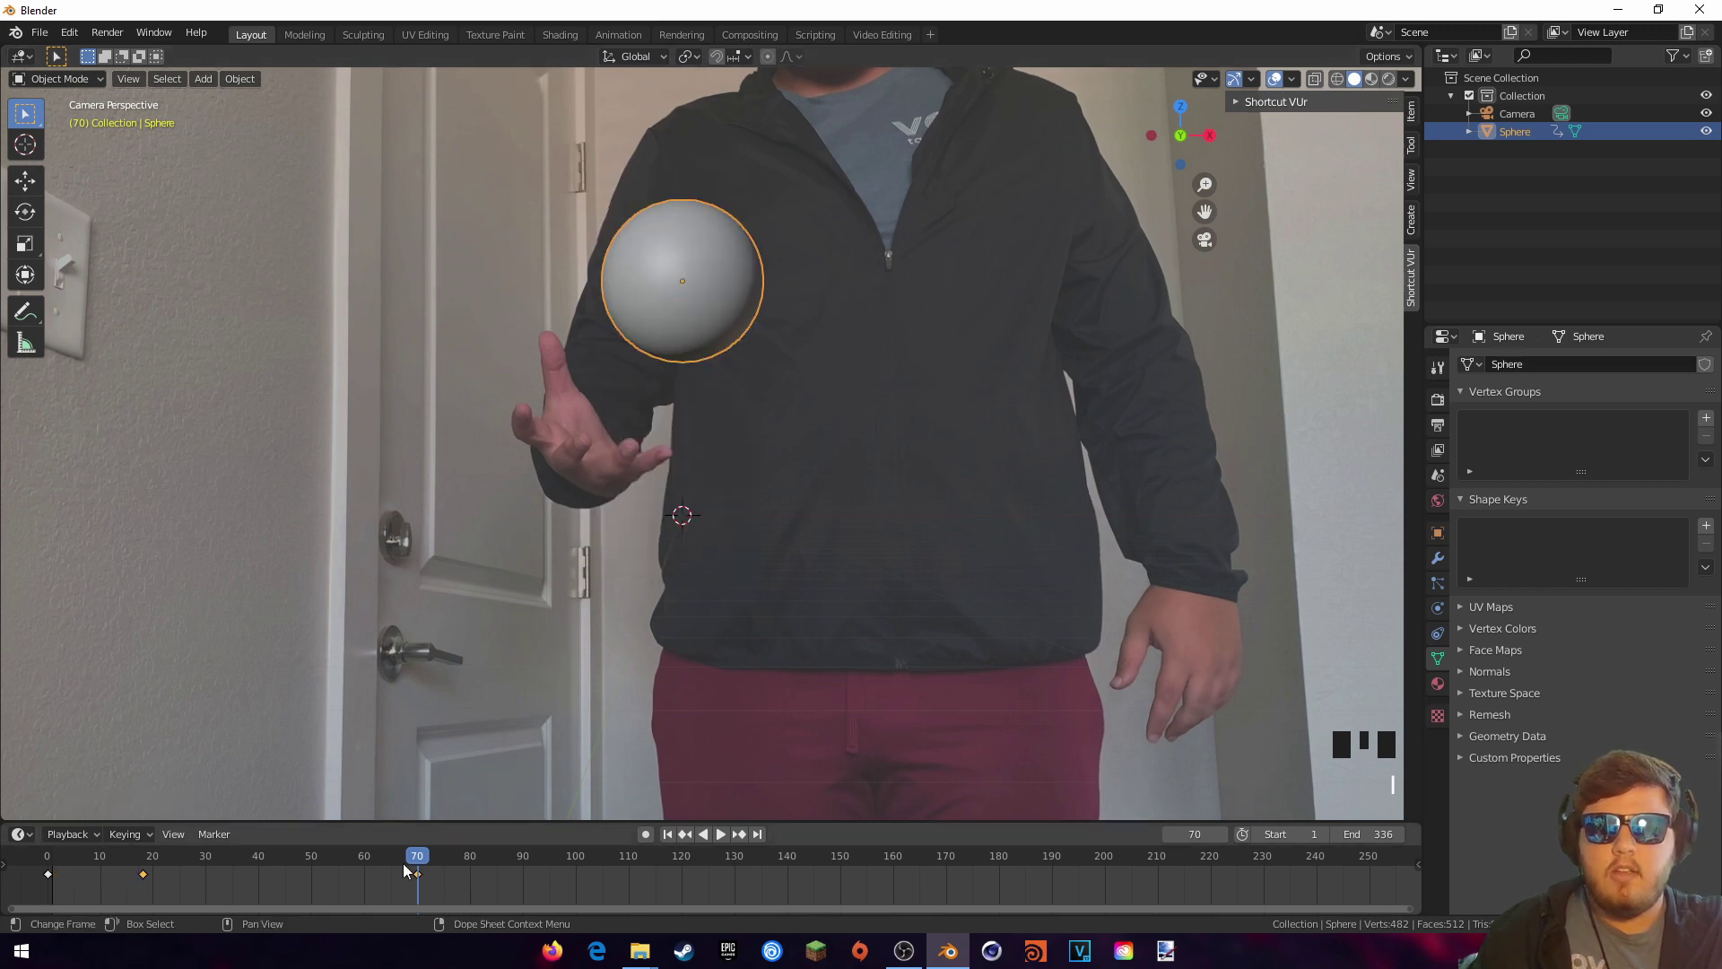
Step: Play the animation from the start twice to check how the sphere rises to the hand
left_click_drag(412, 854, 50, 902)
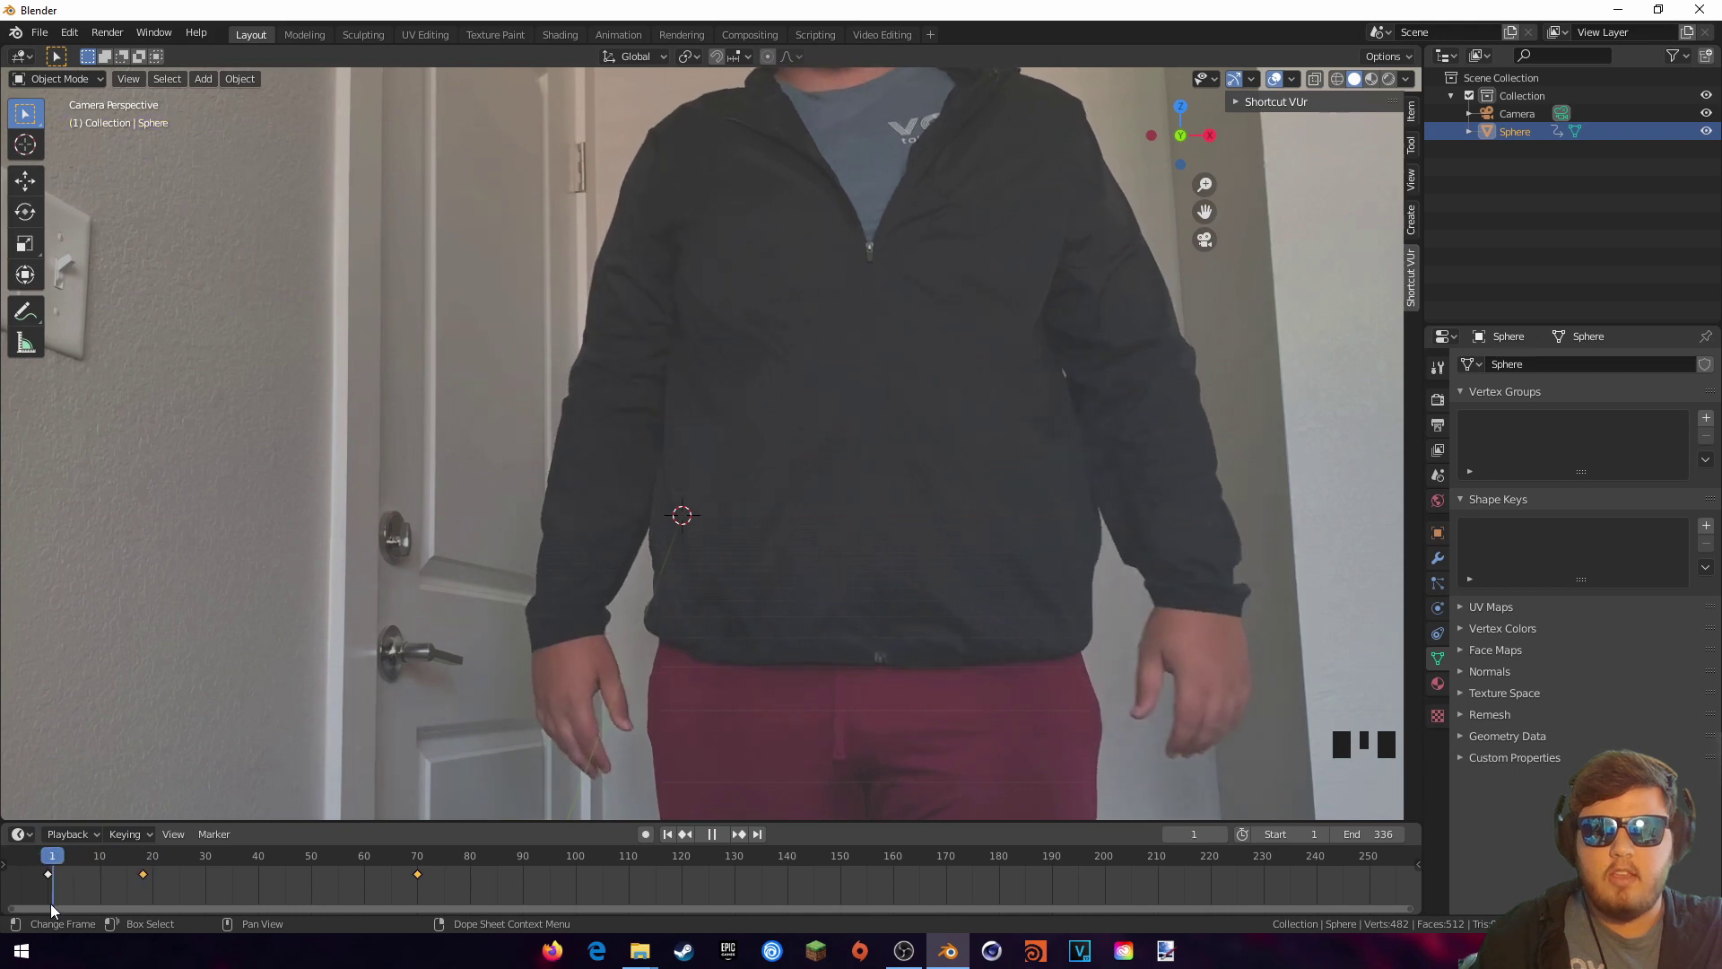
scroll(515, 671, "down", 1)
middle_click_drag(515, 670, 721, 359, "shift")
scroll(637, 600, "up", 2)
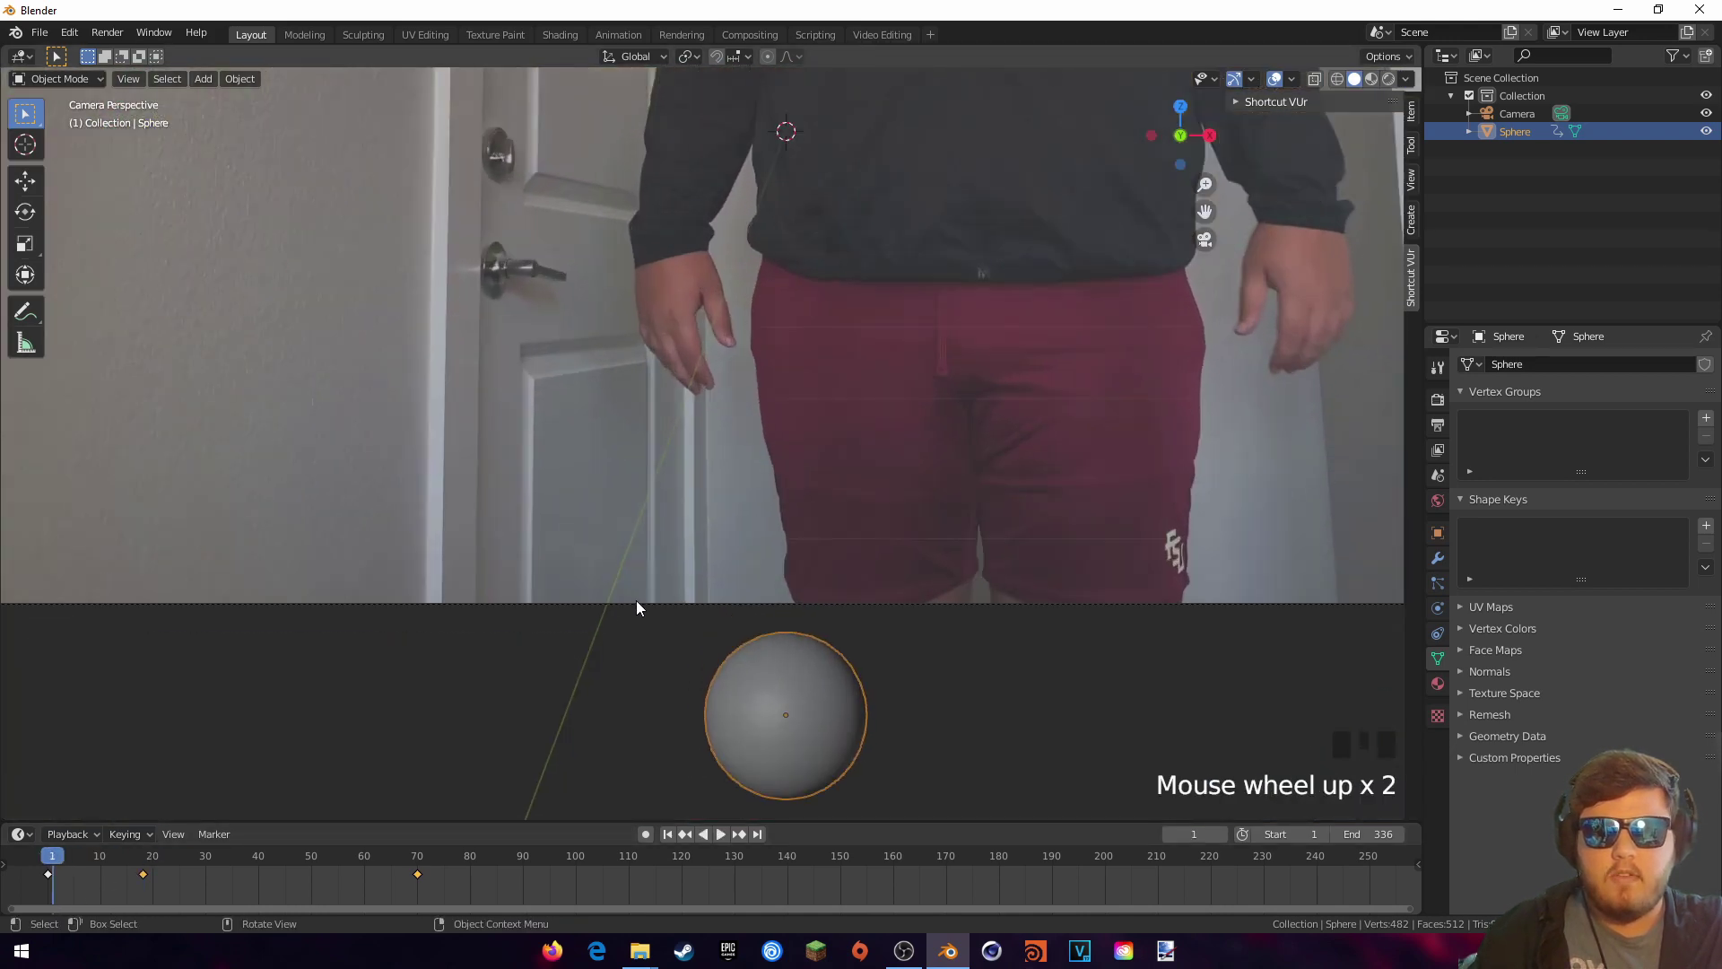
left_click(721, 834)
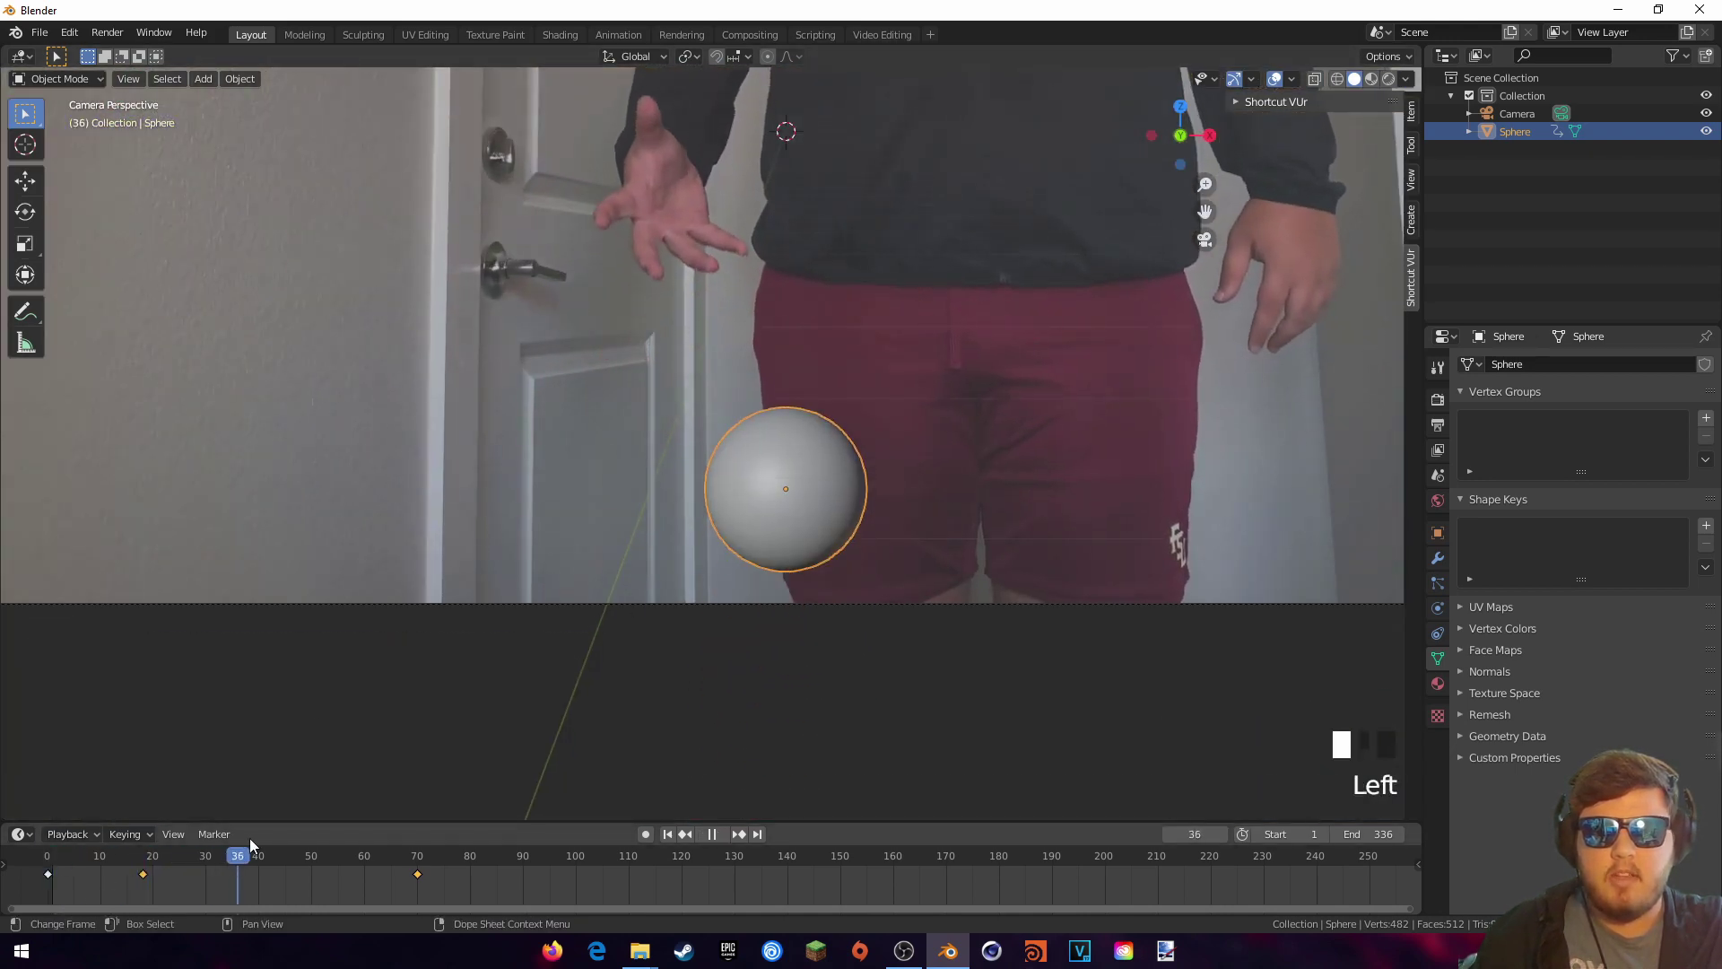
key("space")
middle_click_drag(789, 398, 723, 741, "shift")
scroll(712, 622, "down", 2)
middle_click_drag(736, 595, 710, 586, "shift")
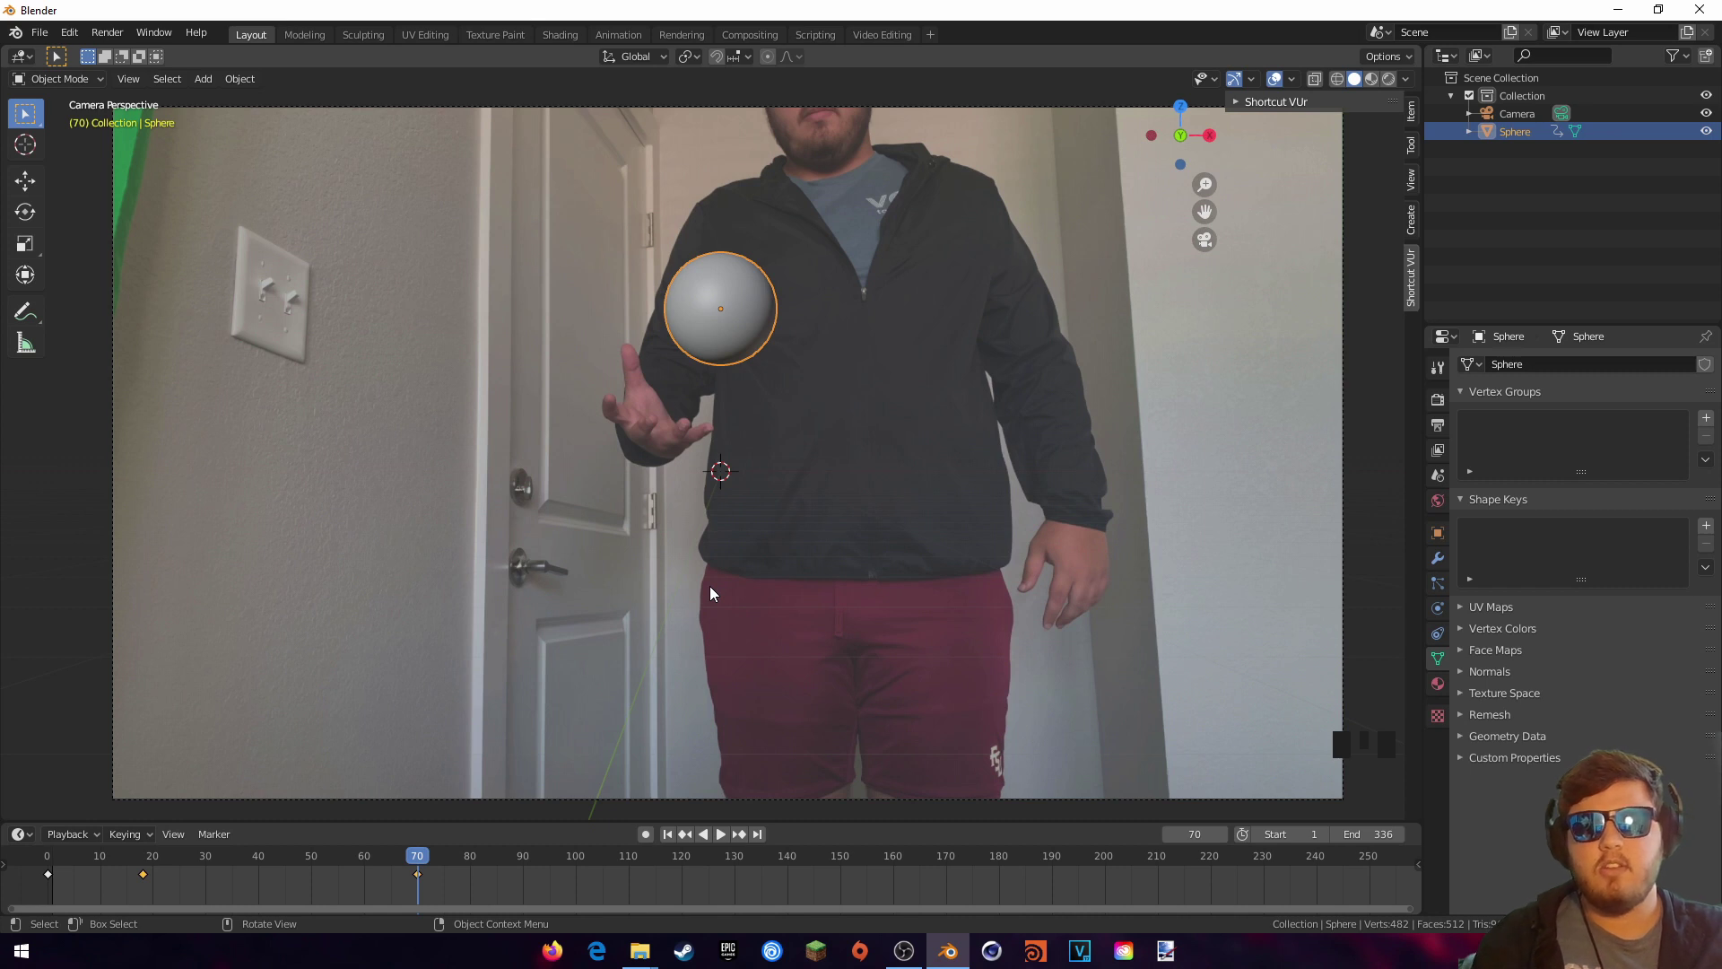
key("bracketleft")
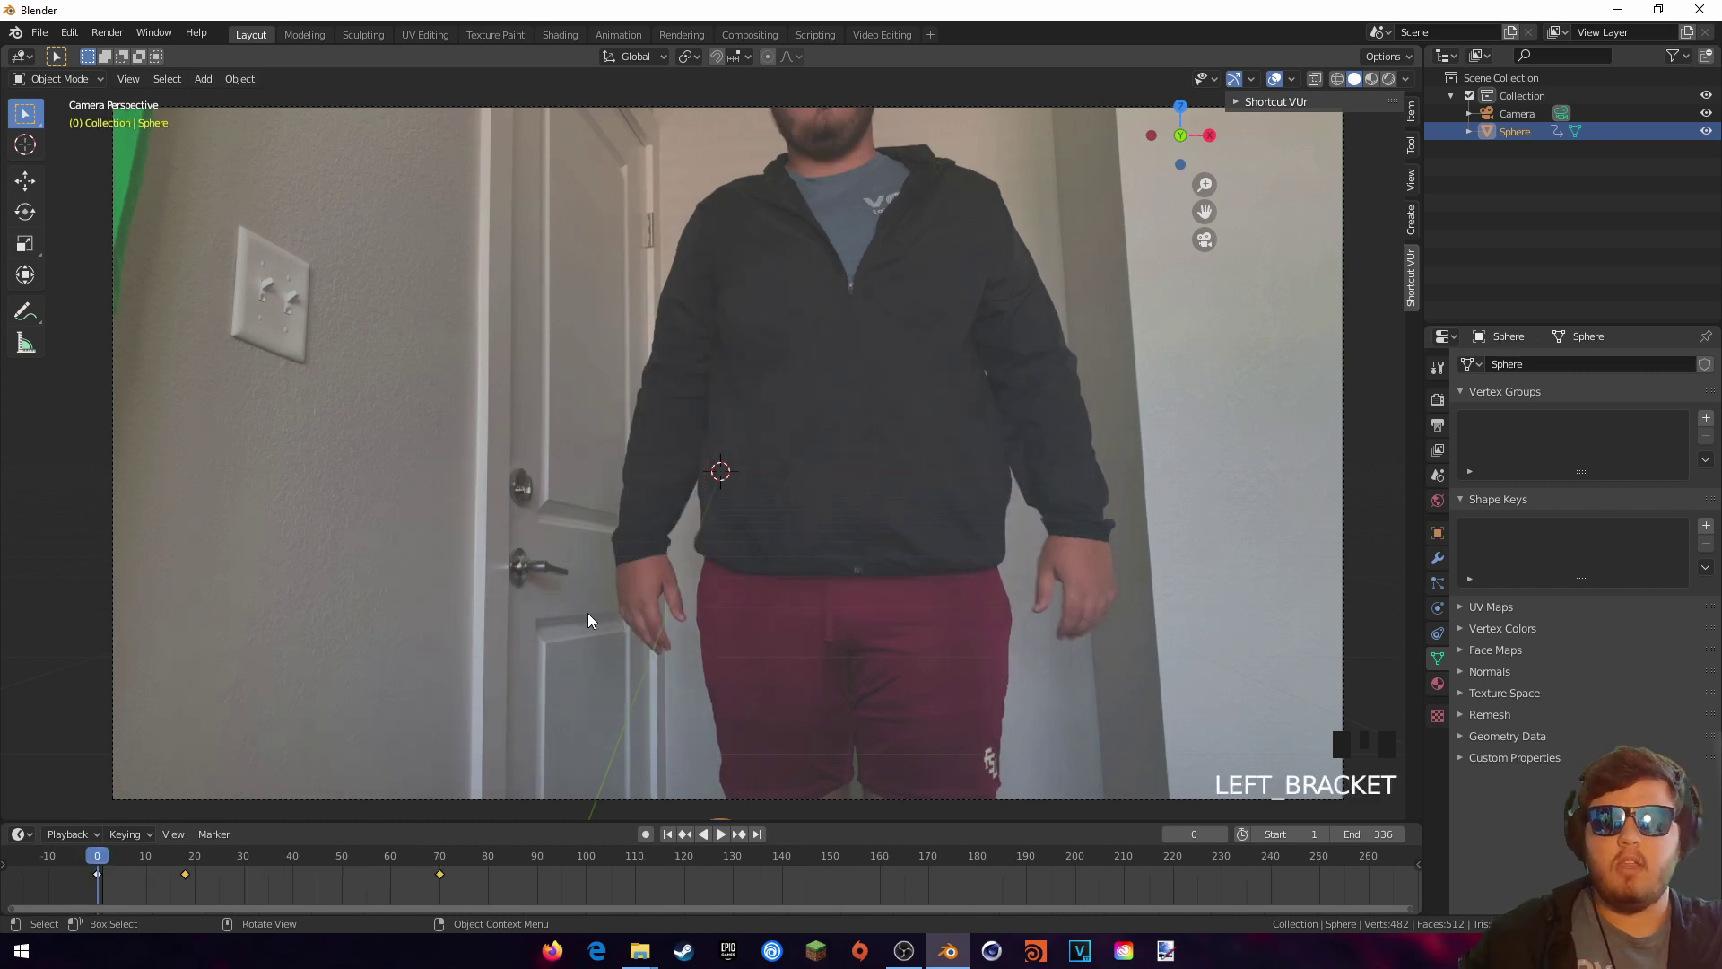
key("space")
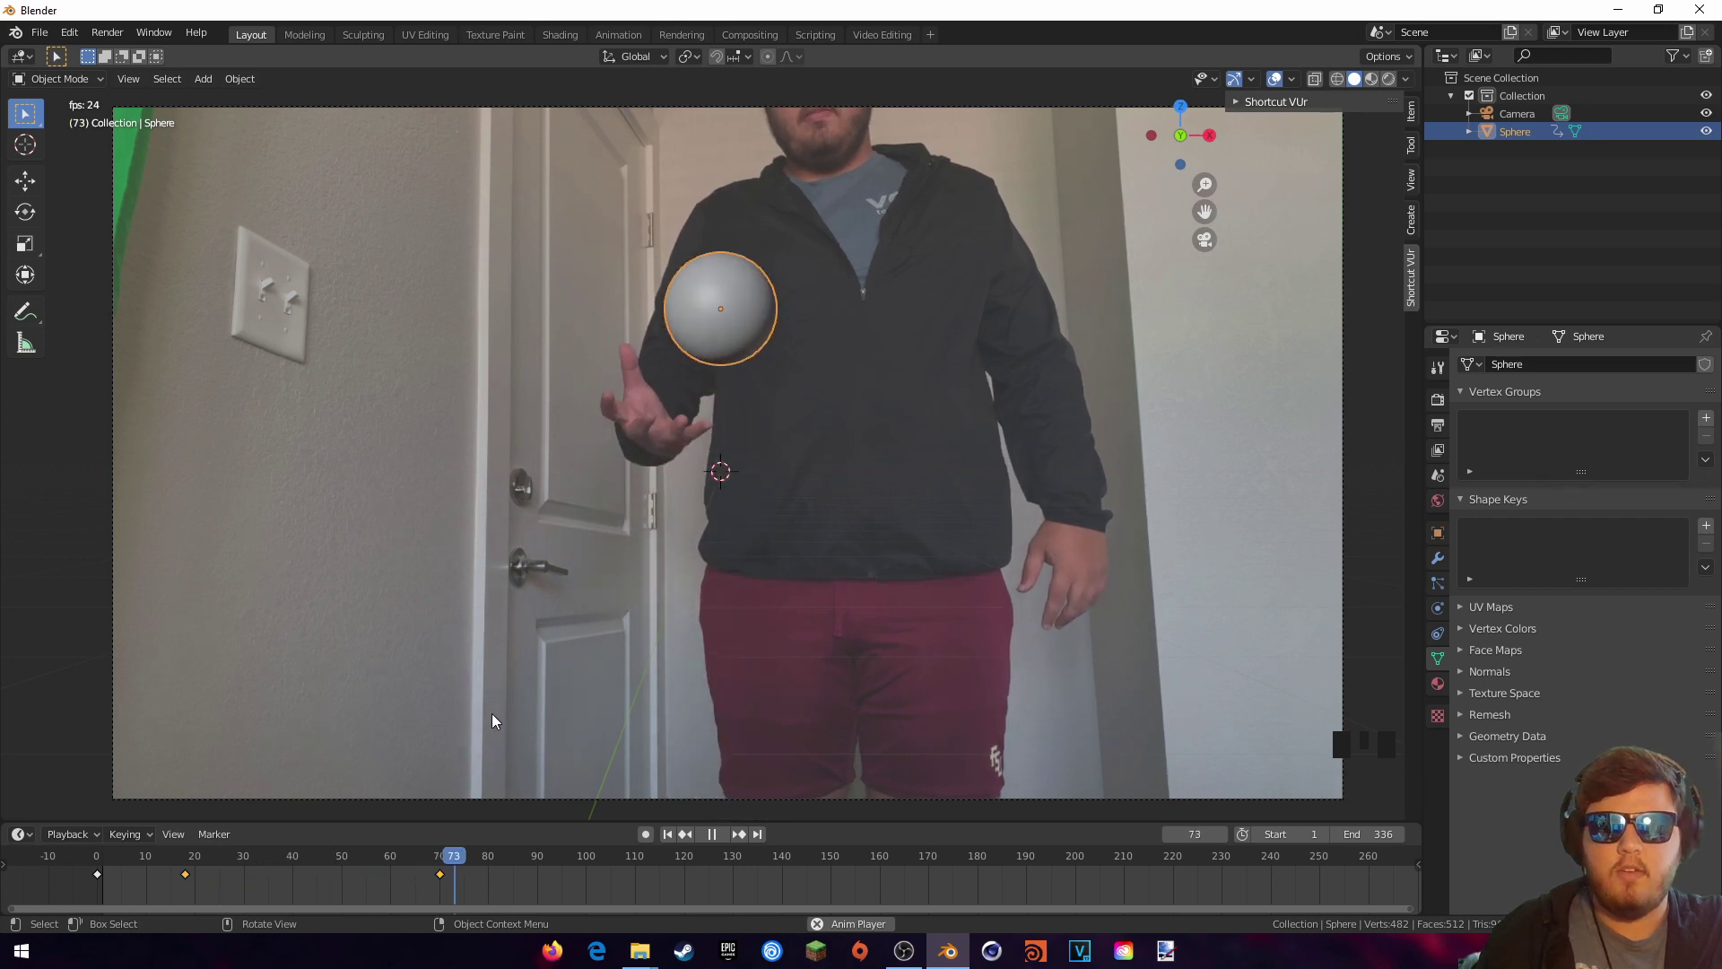
key("space")
Step: Go to frame 81 and try moving the sphere with its Z axis locked
left_click_drag(541, 856, 495, 859)
key("i")
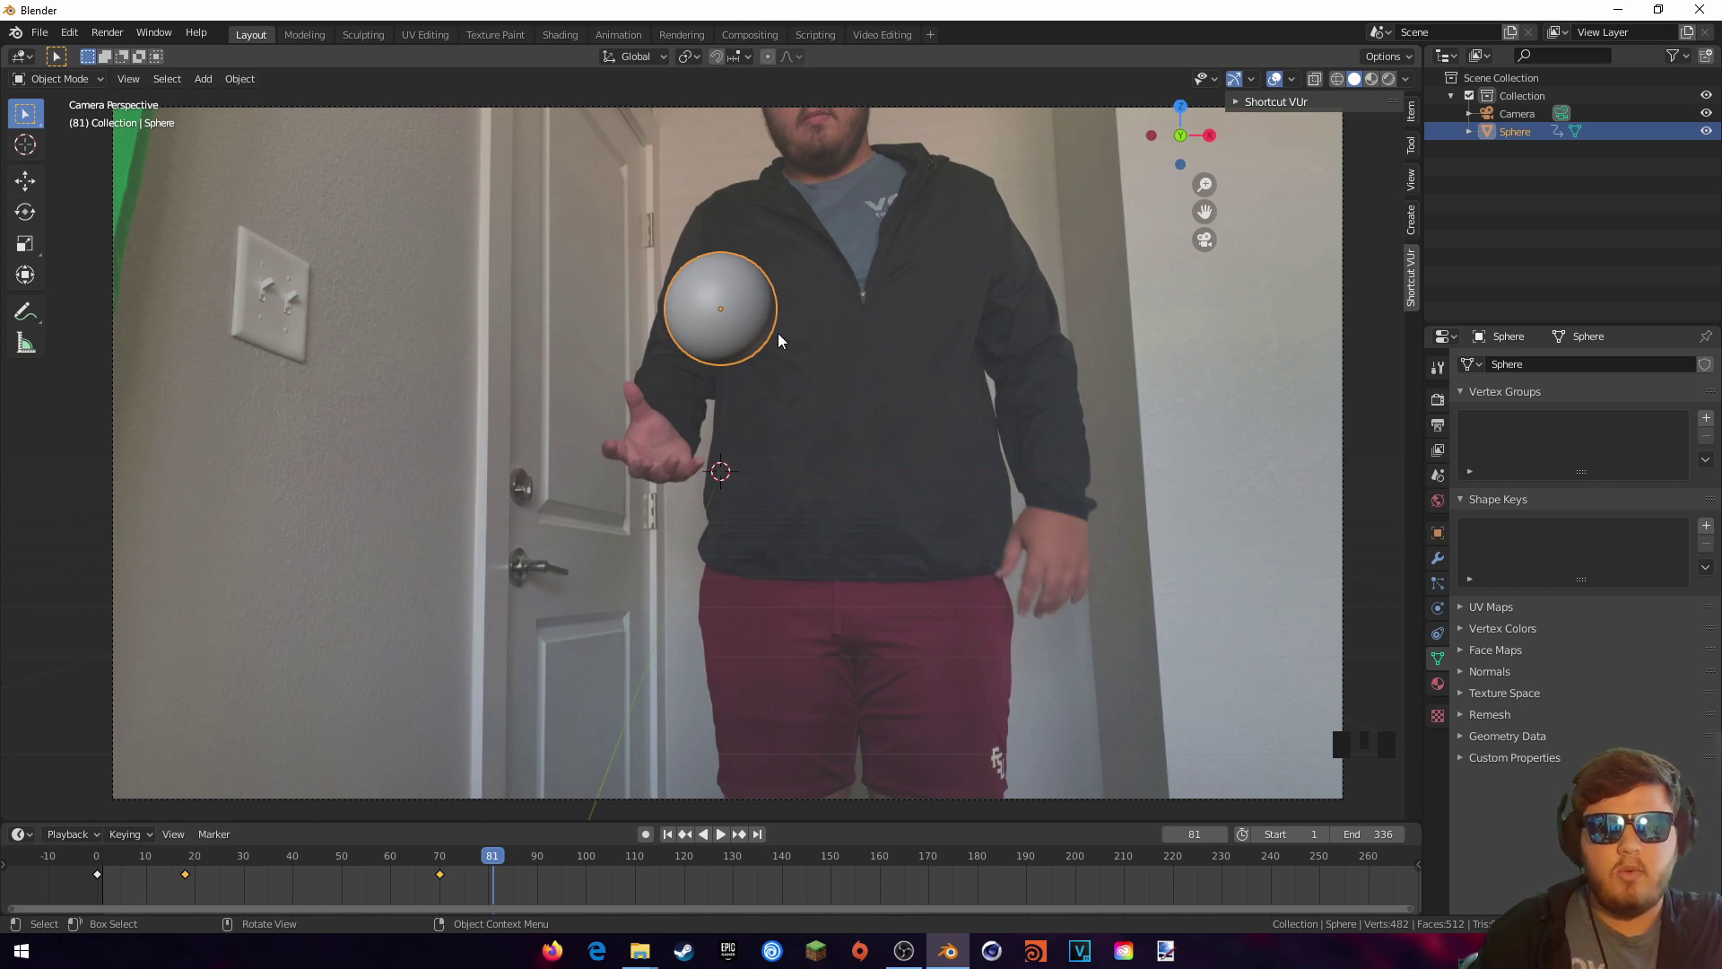
key("g")
key("shift+z")
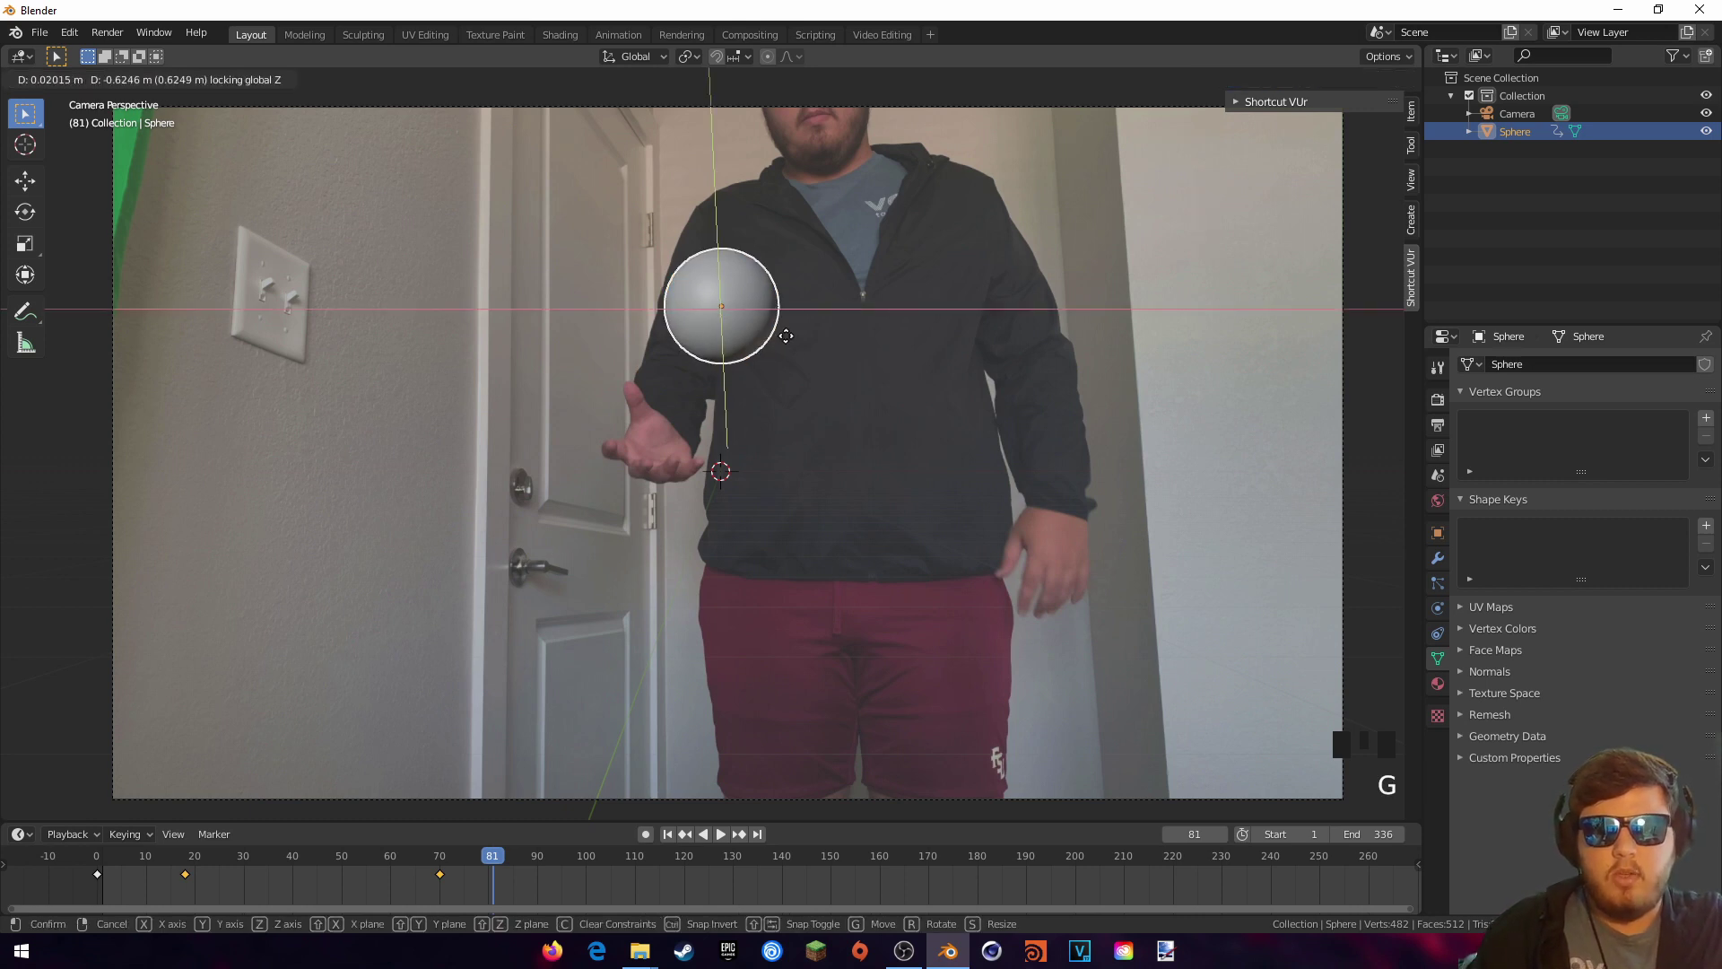
left_click(809, 366)
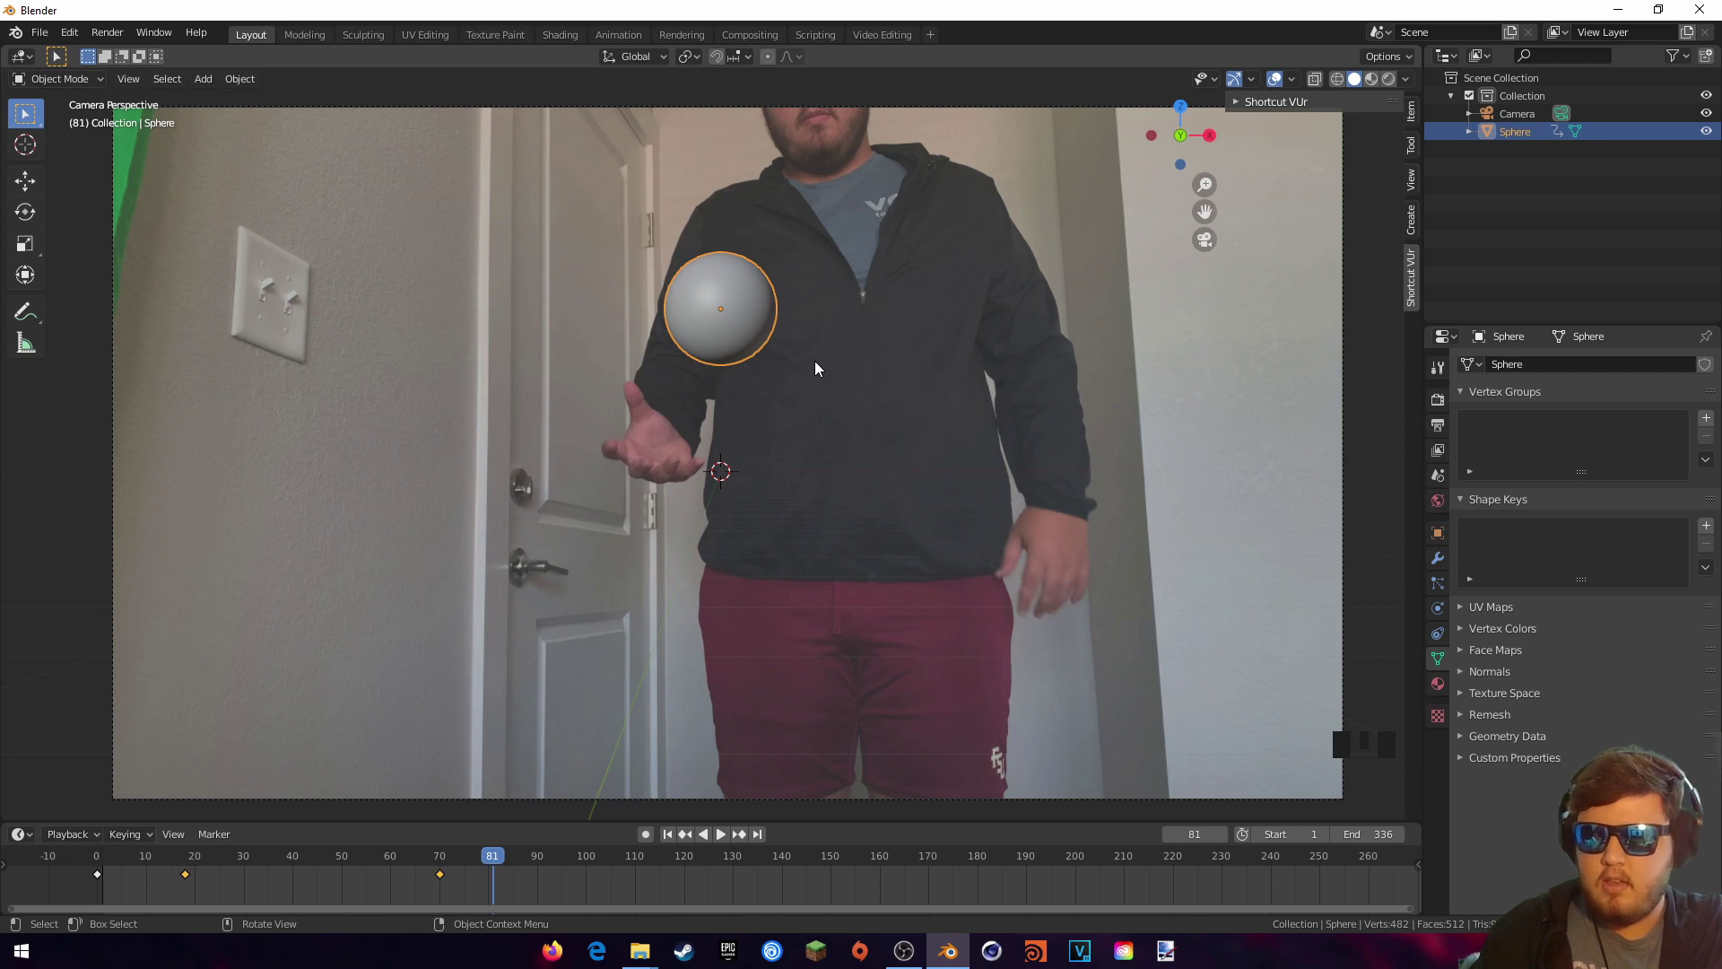
Step: Move the sphere slightly down toward the palm at frame 81 with its Y axis locked
key("g")
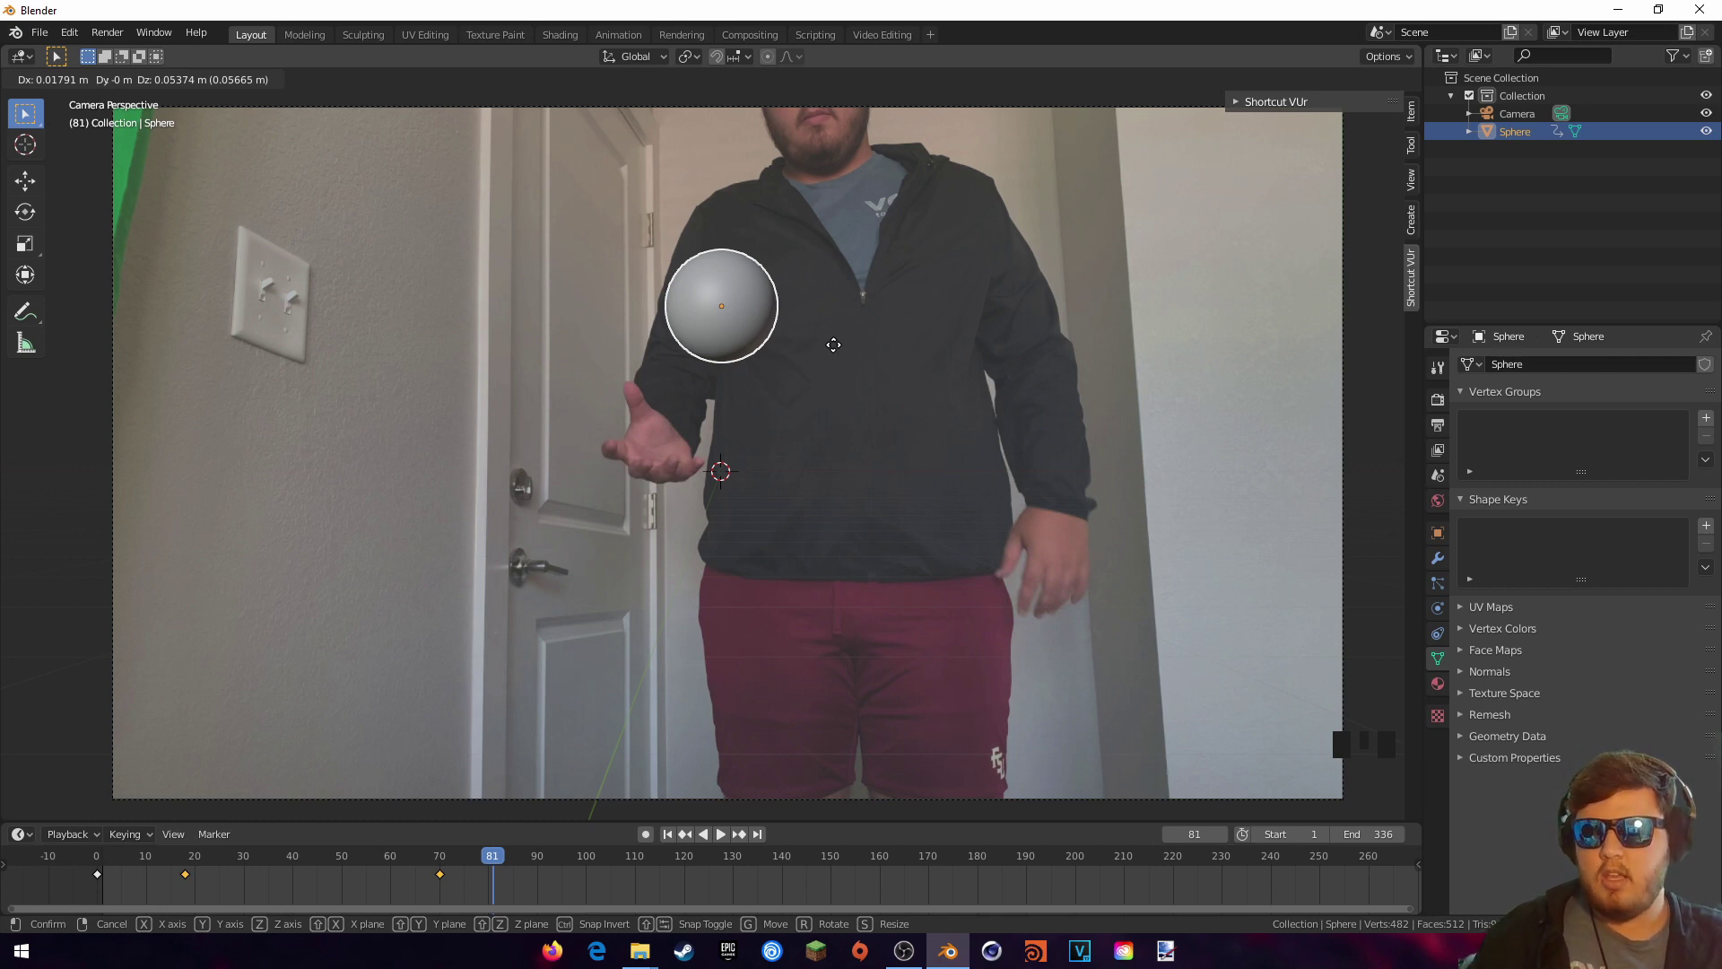
key("shift+y")
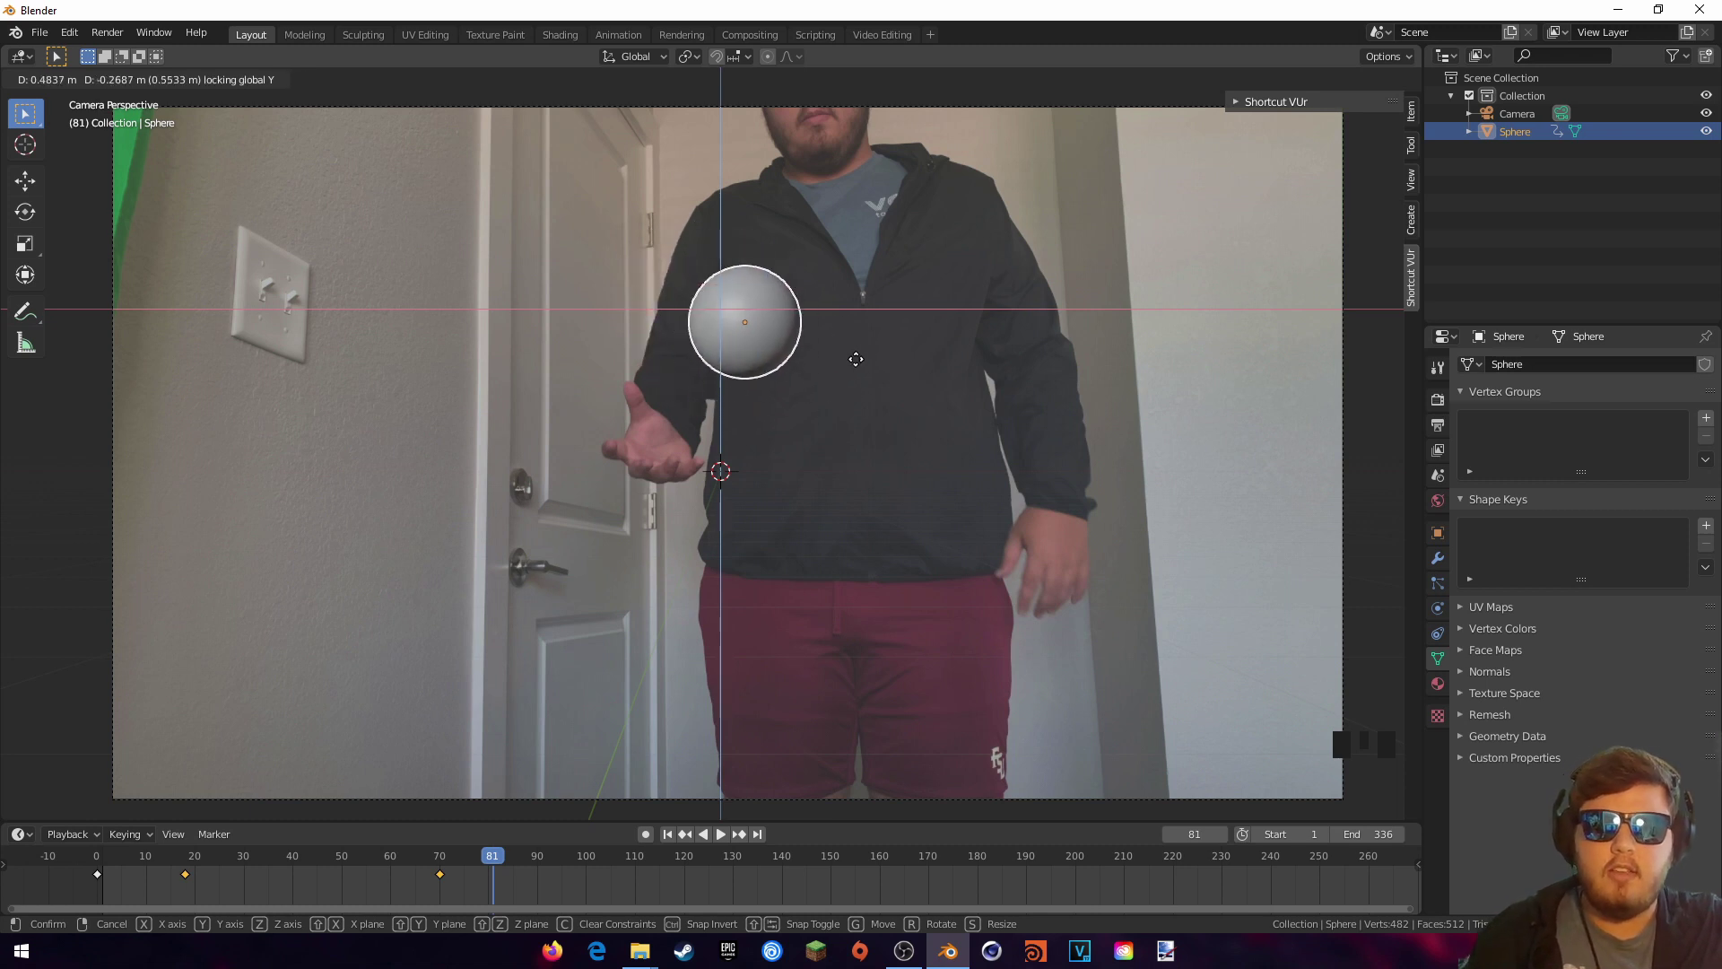
left_click(818, 395)
Step: Examine the moved sphere's position relative to the axes from the top and front views
key("KP_7")
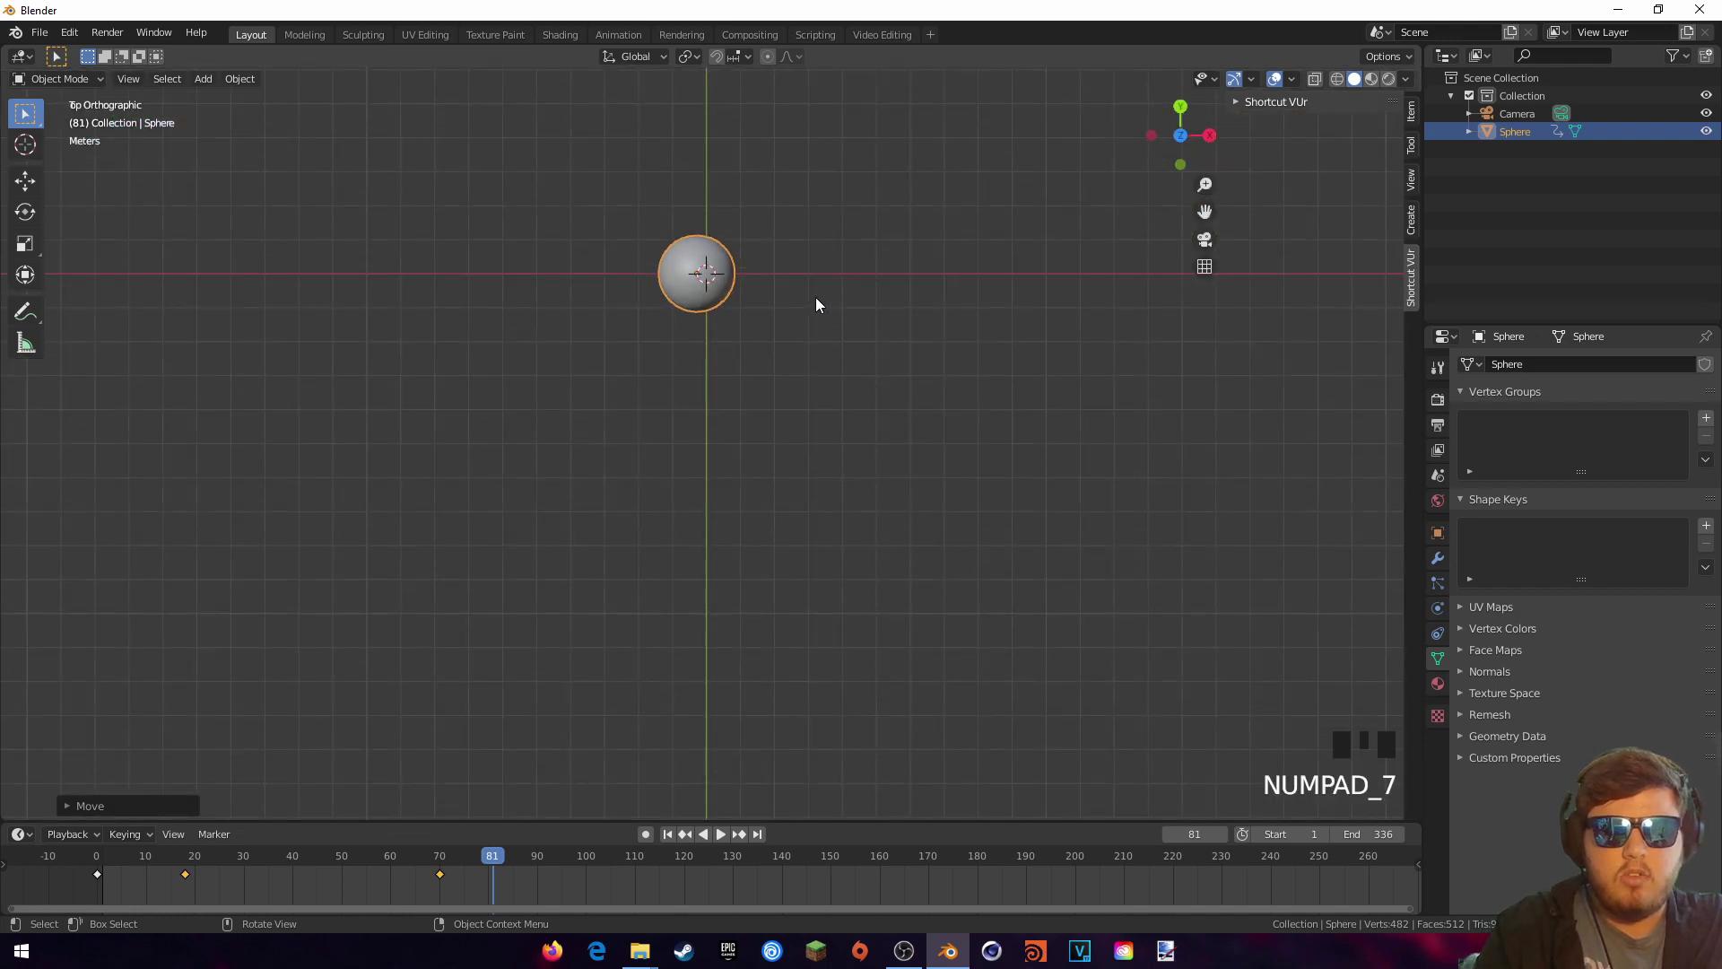
scroll(815, 301, "up", 3)
middle_click_drag(816, 303, 880, 470, "shift")
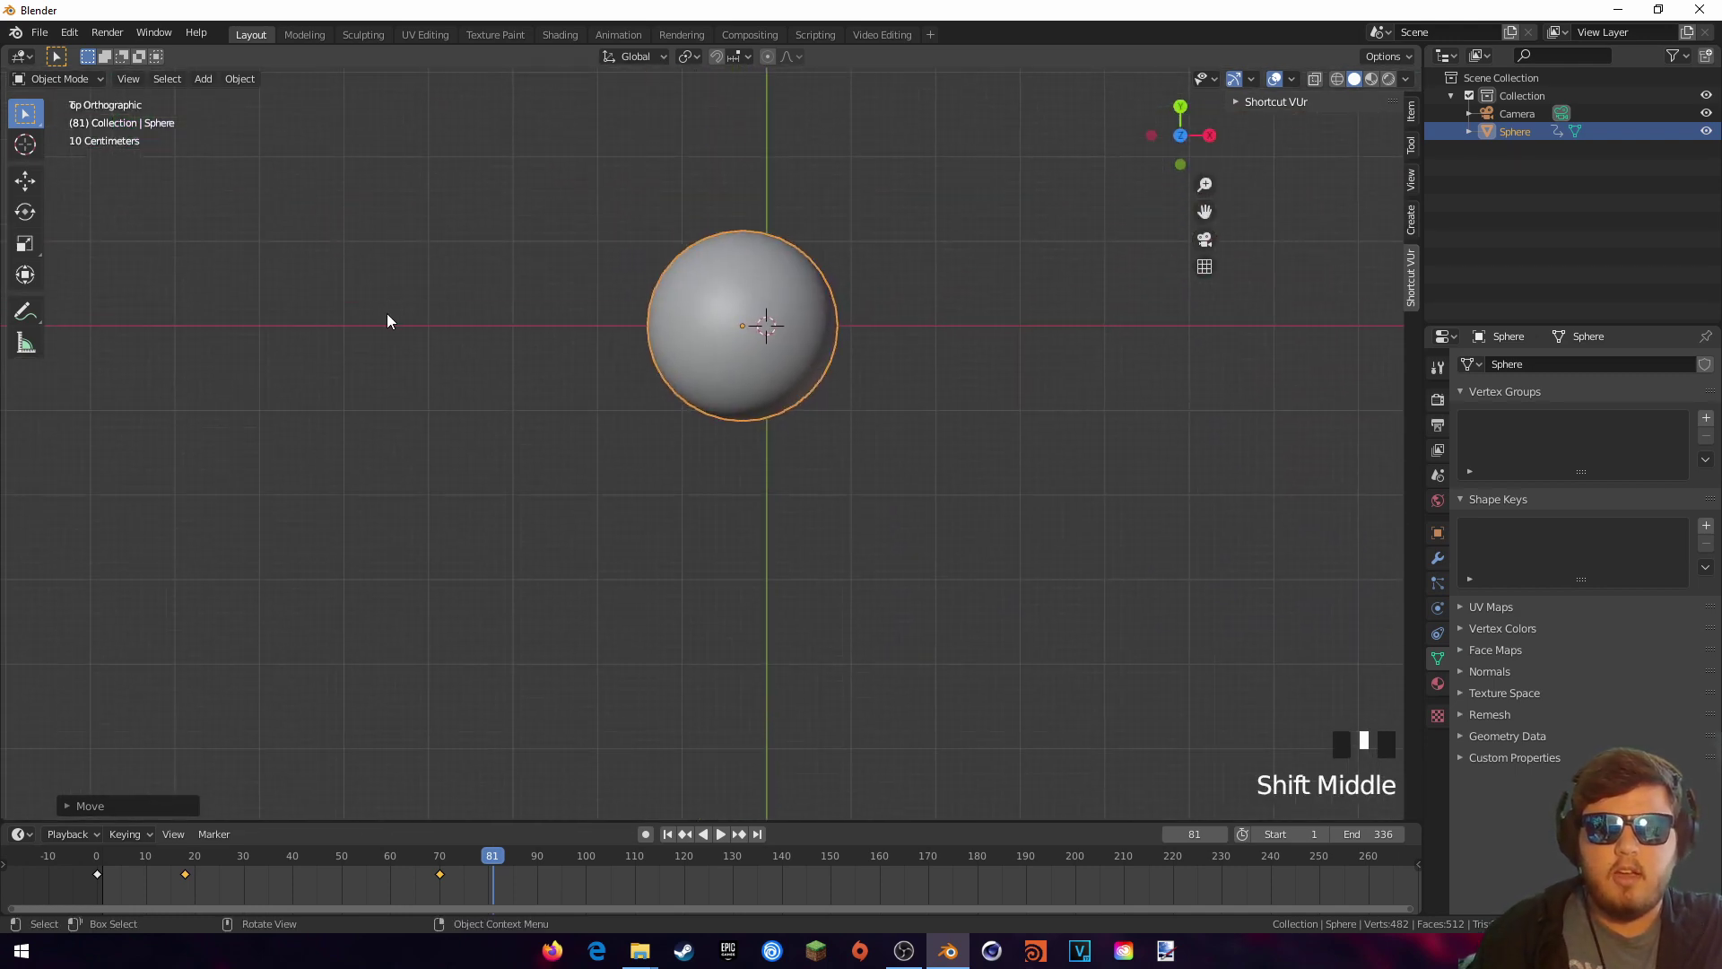
middle_click_drag(720, 314, 777, 266)
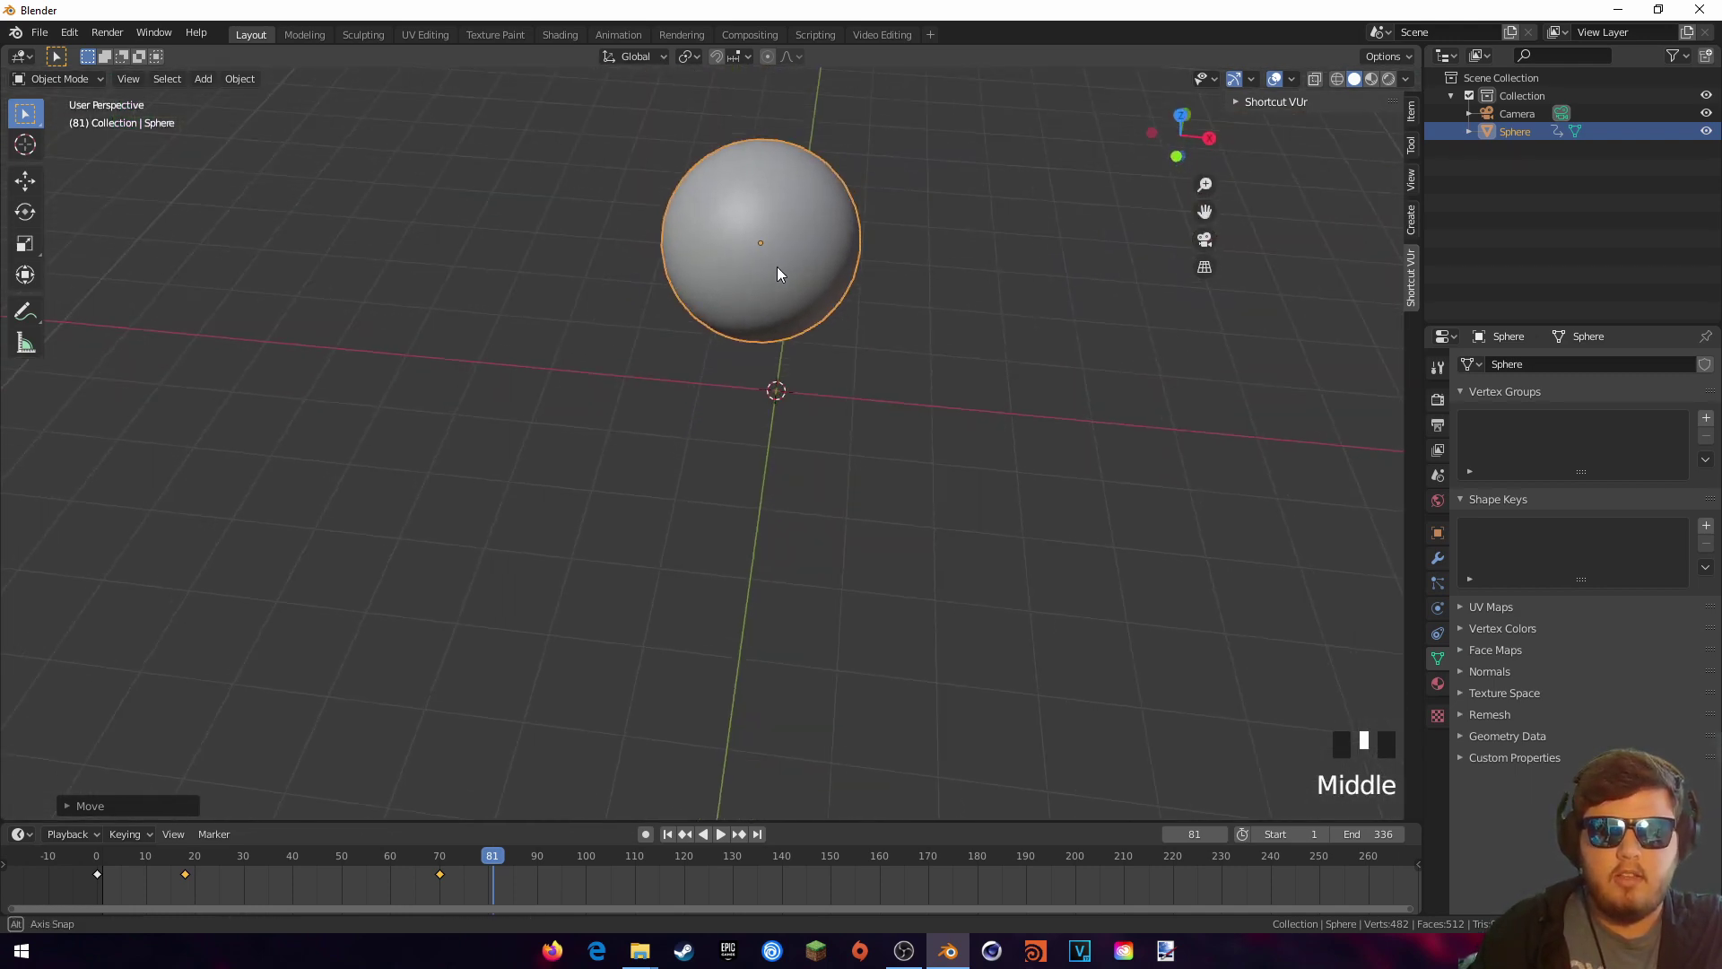
key("KP_1")
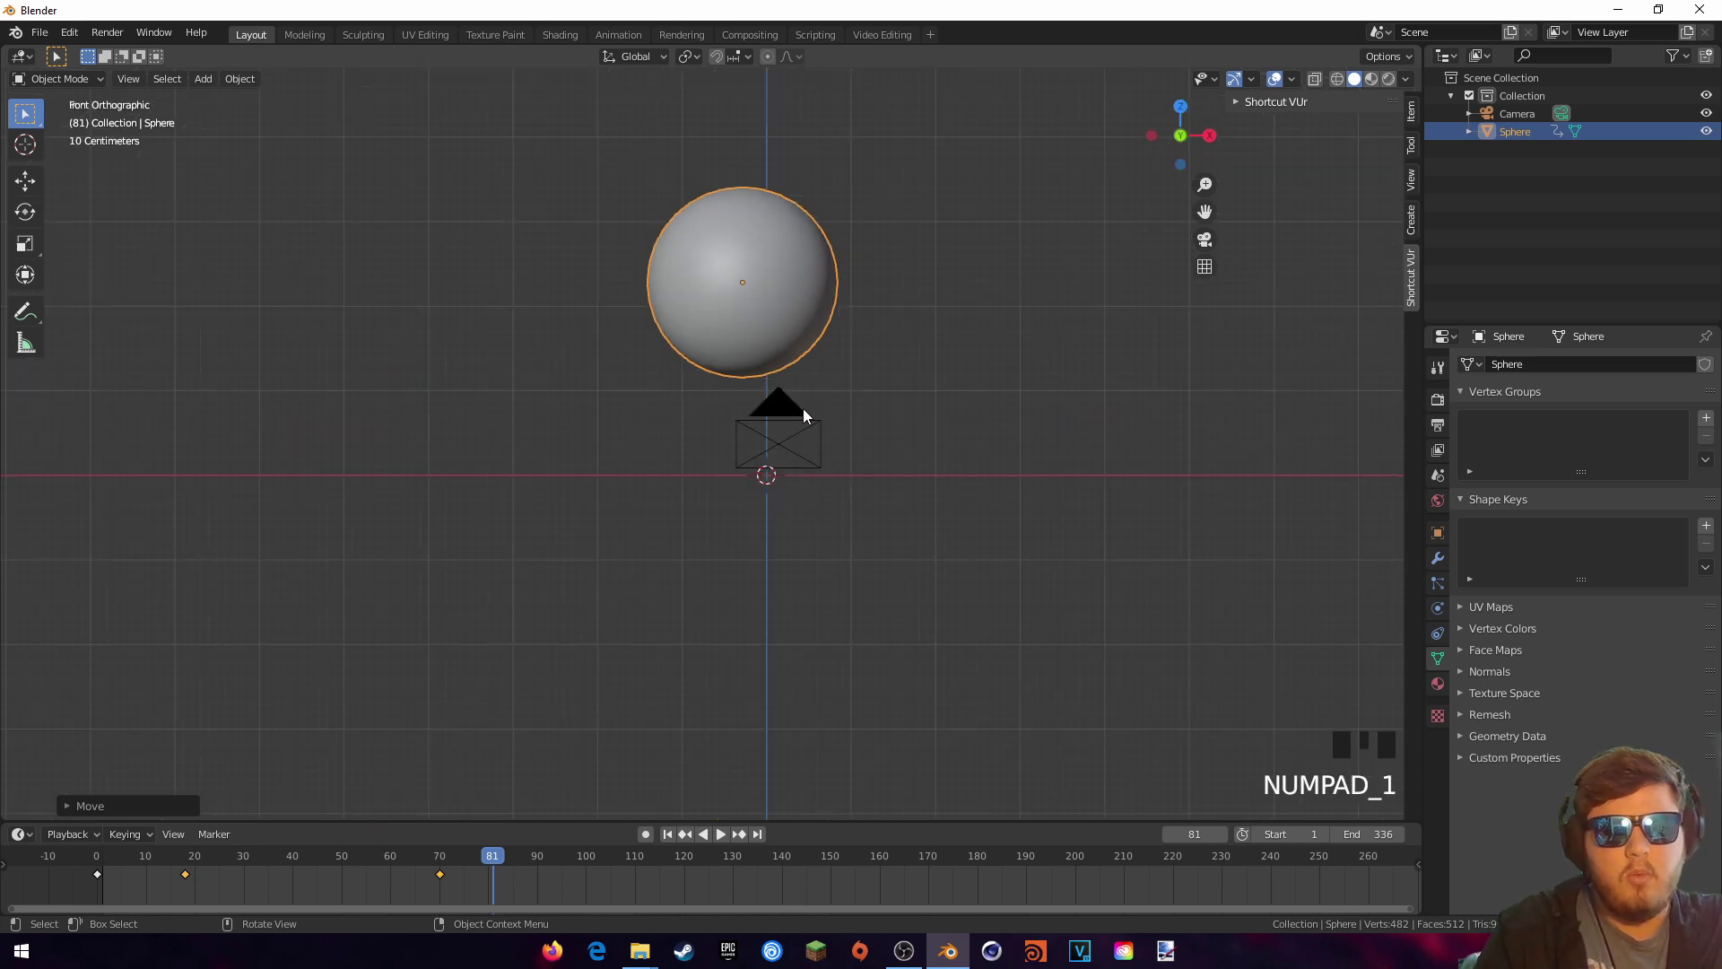
Step: From the camera view, nudge the sphere slightly down toward the palm at frame 81 and insert a location keyframe
key("KP_7")
middle_click_drag(777, 197, 734, 389, "shift")
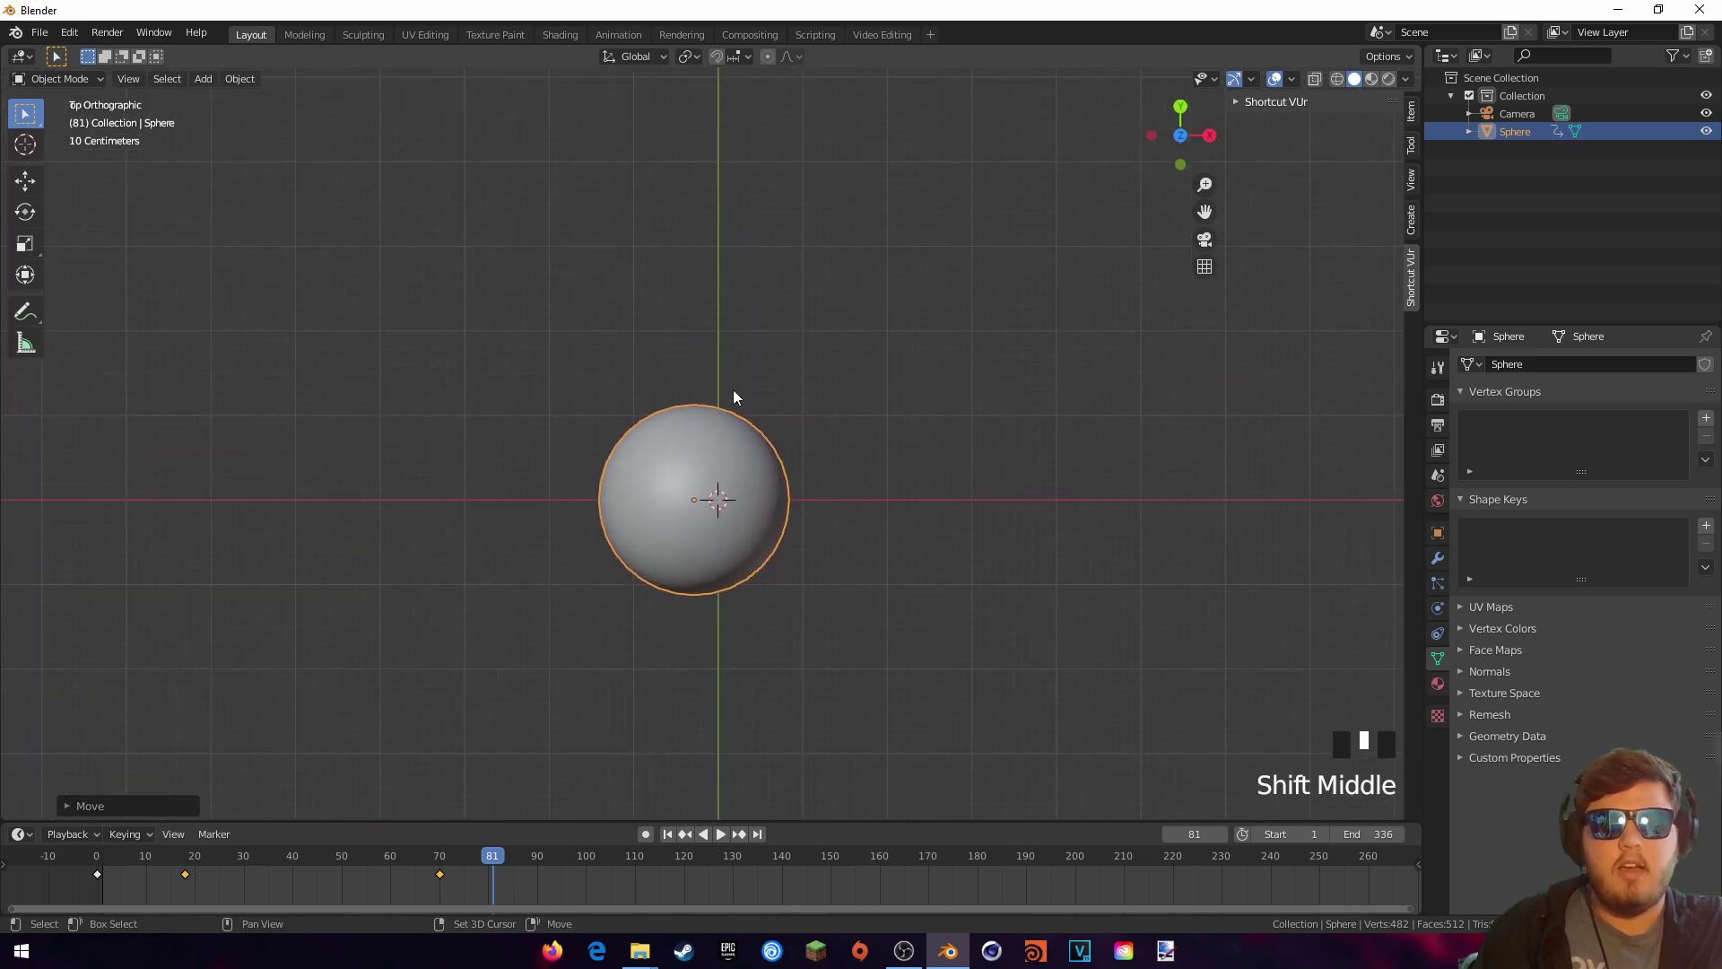
scroll(800, 434, "down", 6)
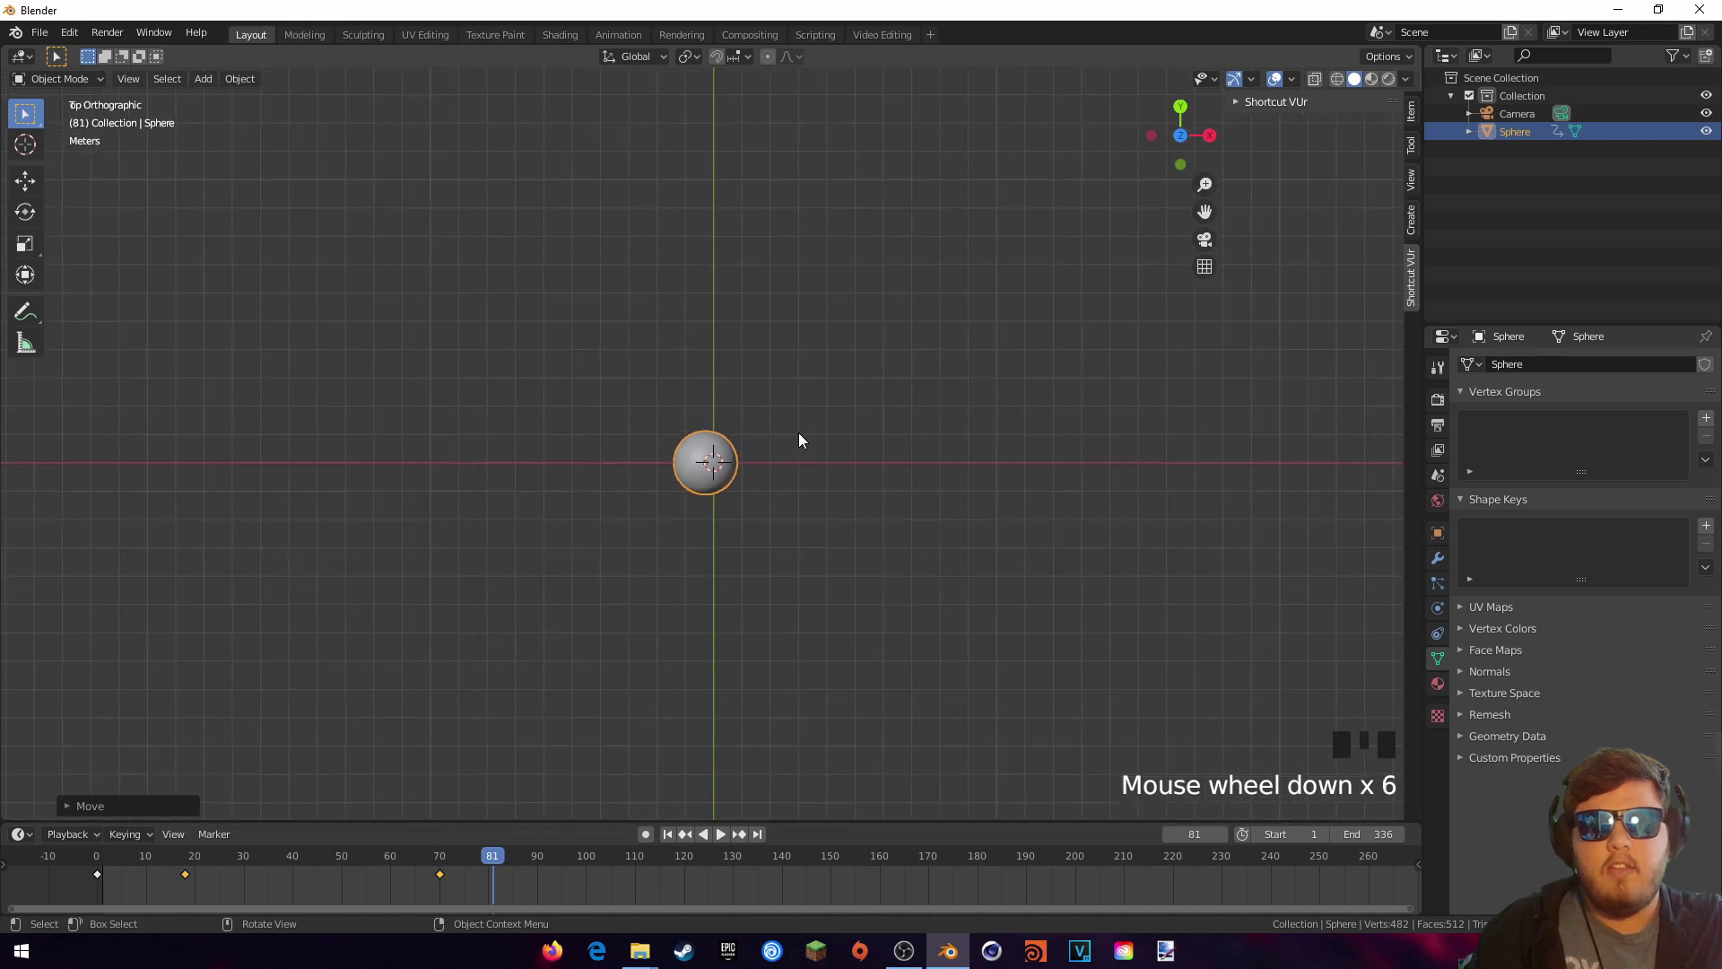
key("KP_0")
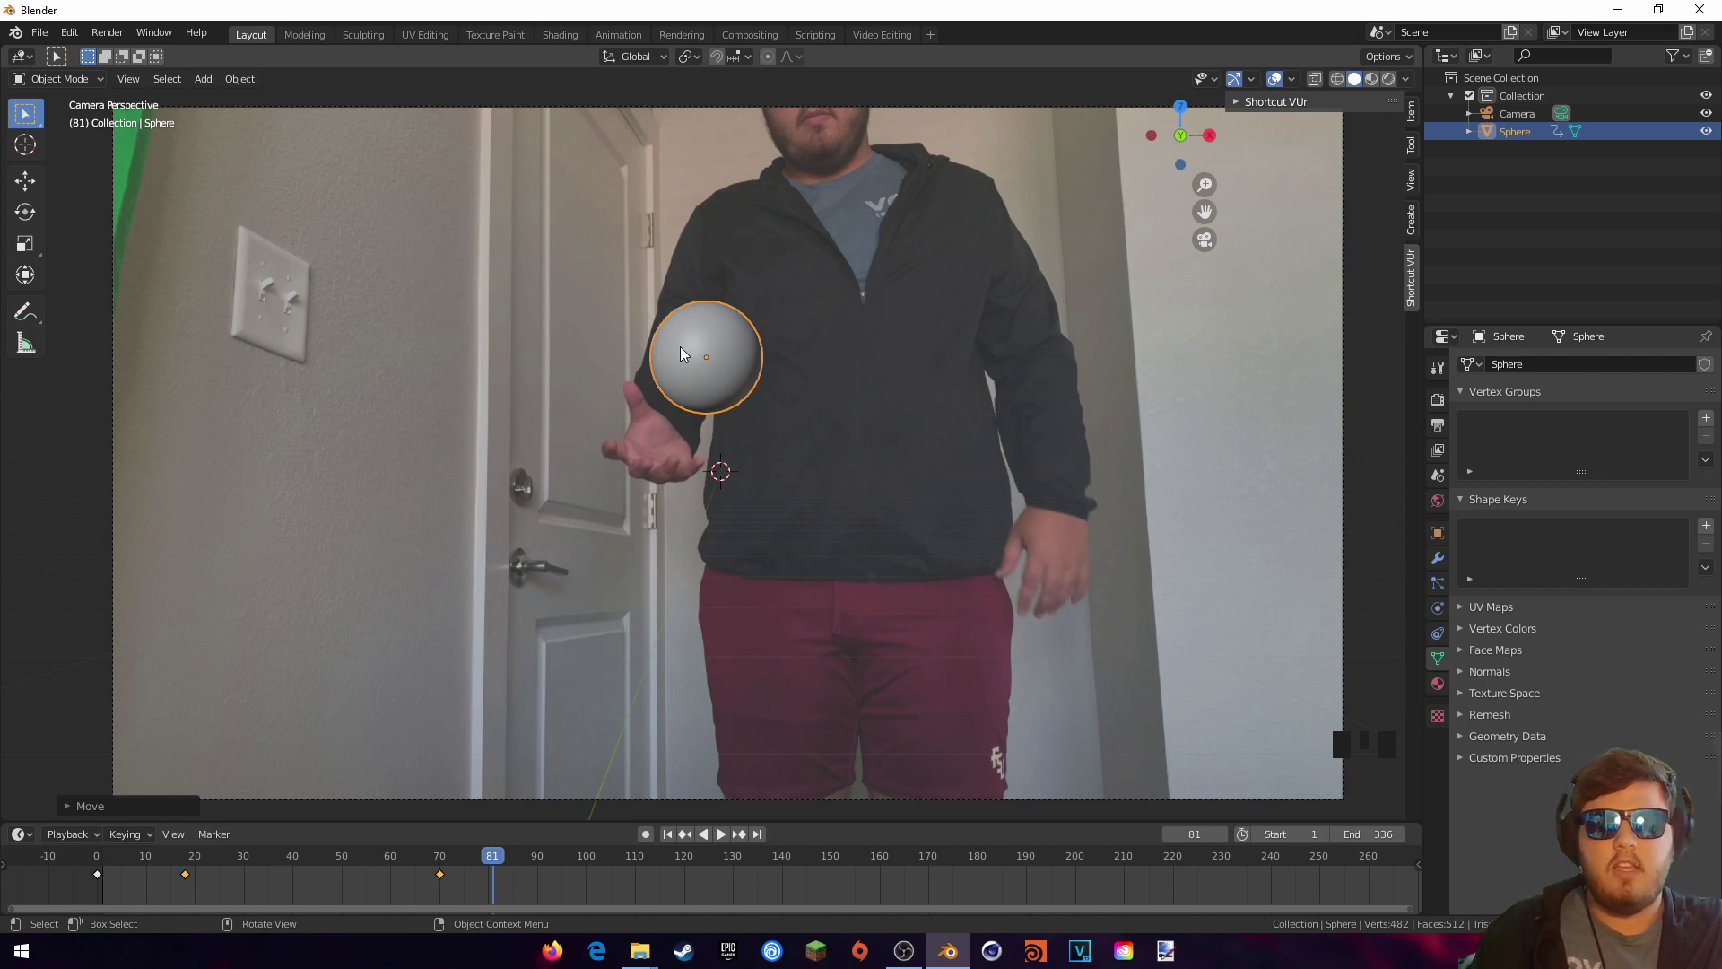
key("g")
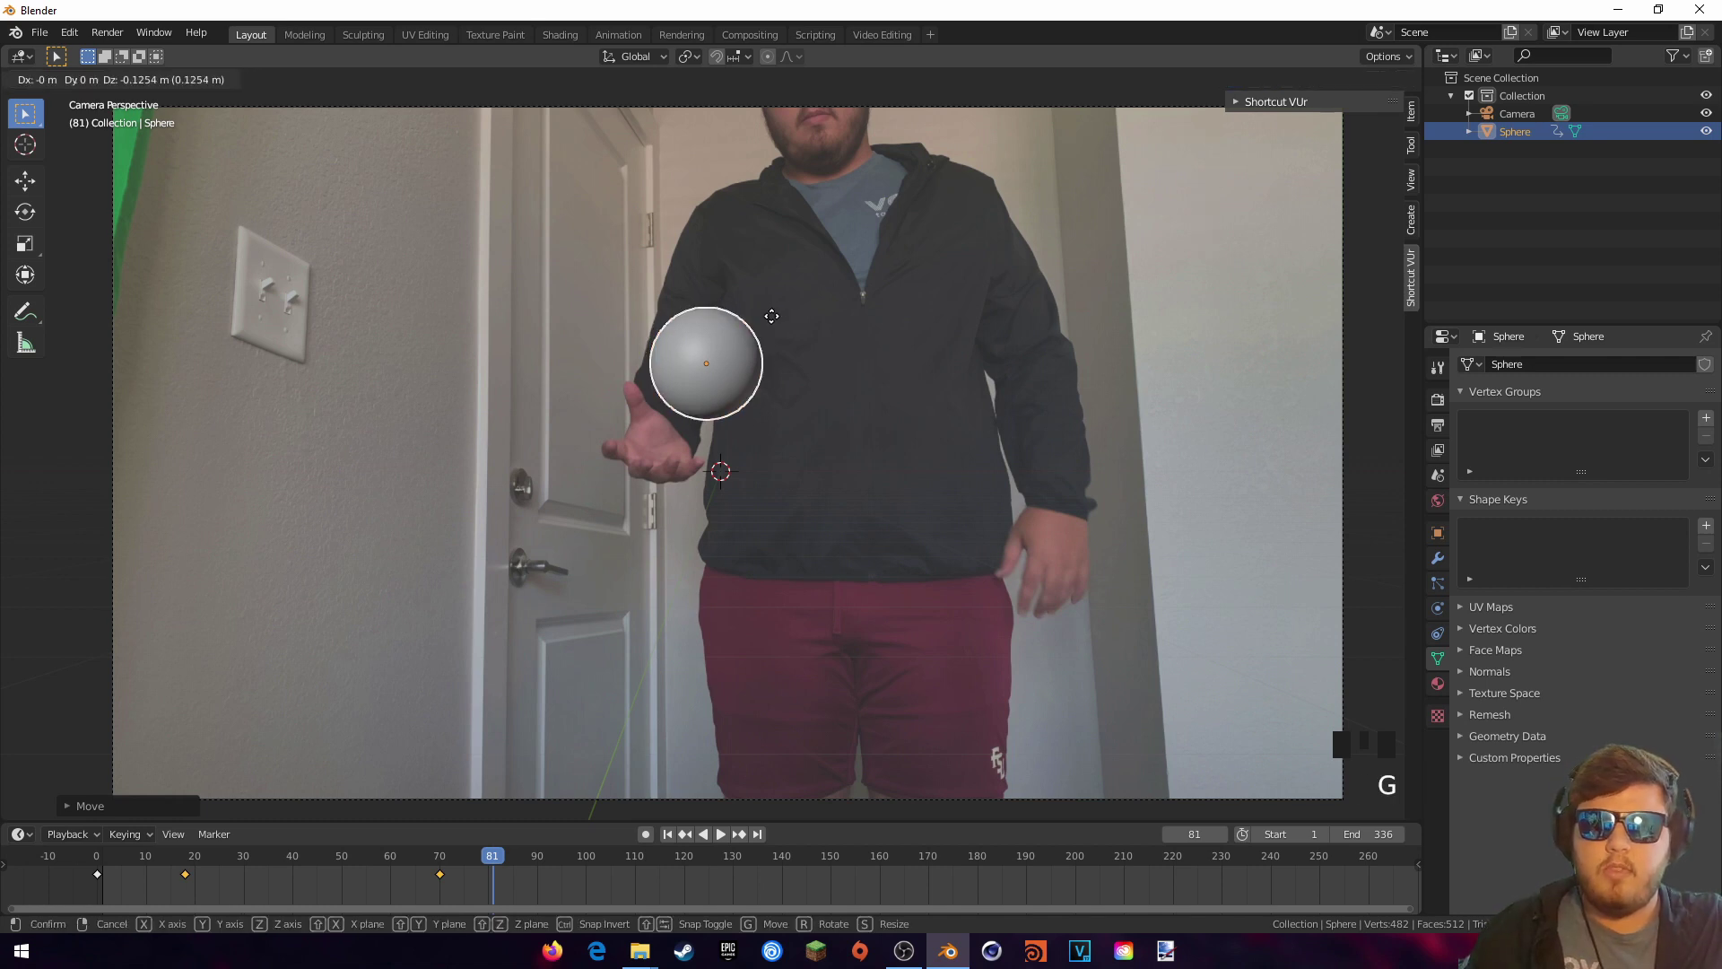
left_click(771, 314)
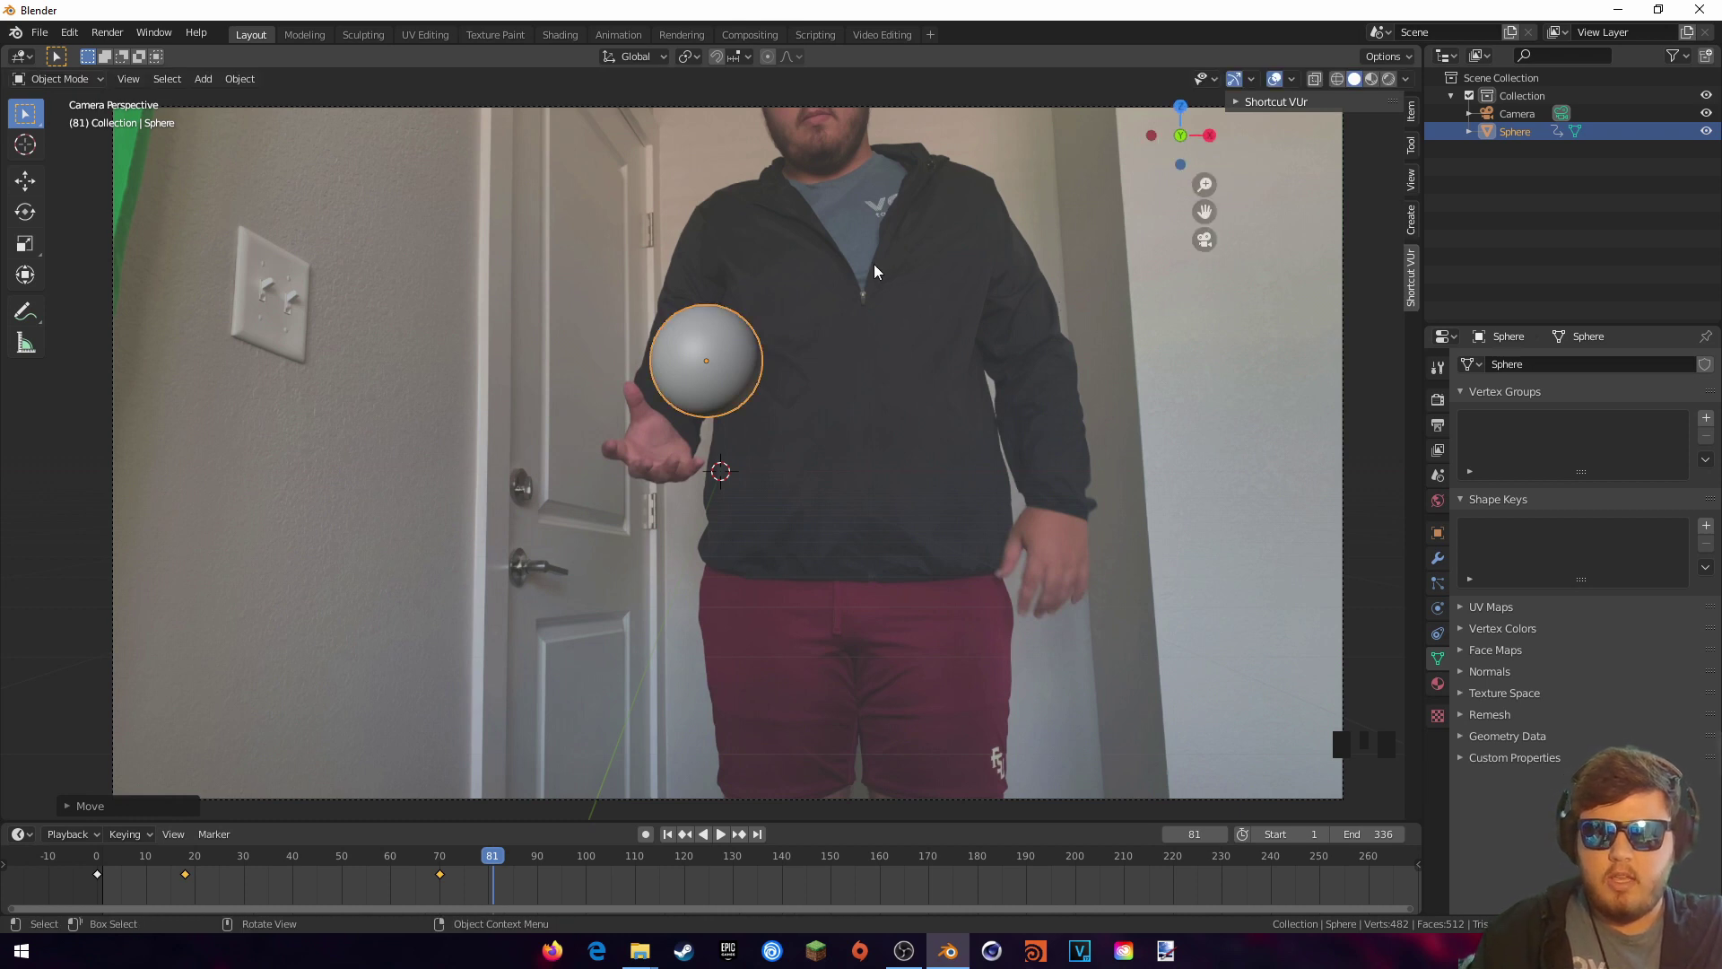
key("i")
left_click(798, 236)
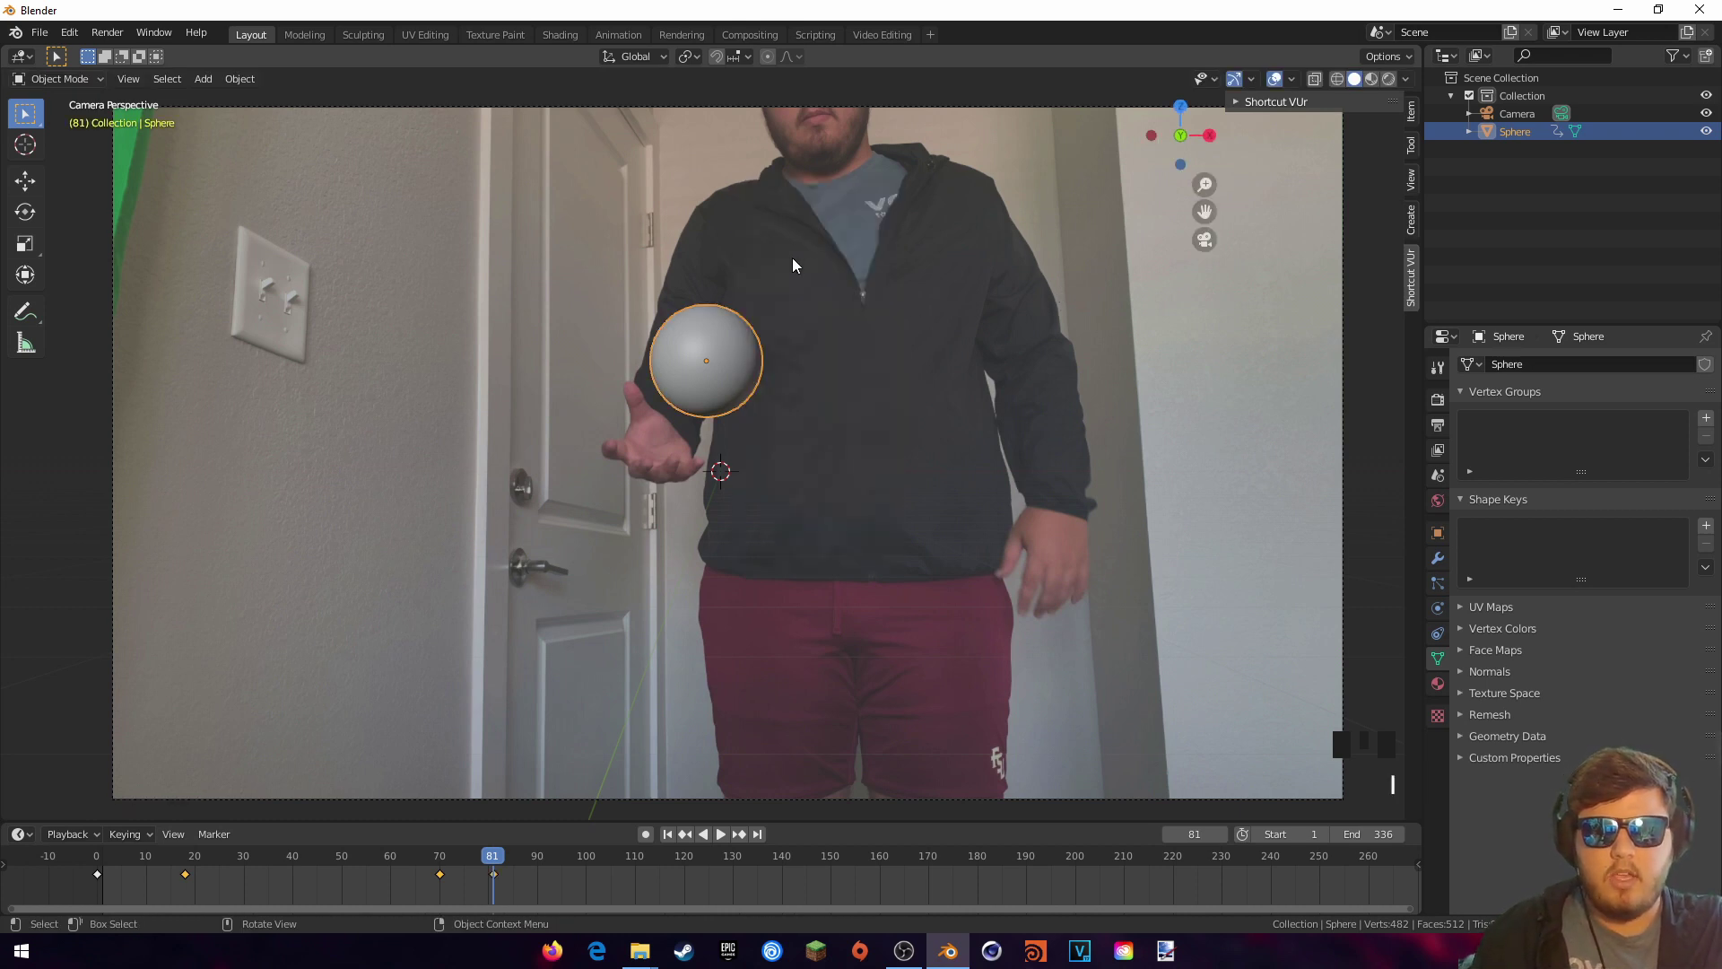
Step: Play the animation through frame 81 twice to check how the sphere settles over the palm
left_click(399, 857)
key("space")
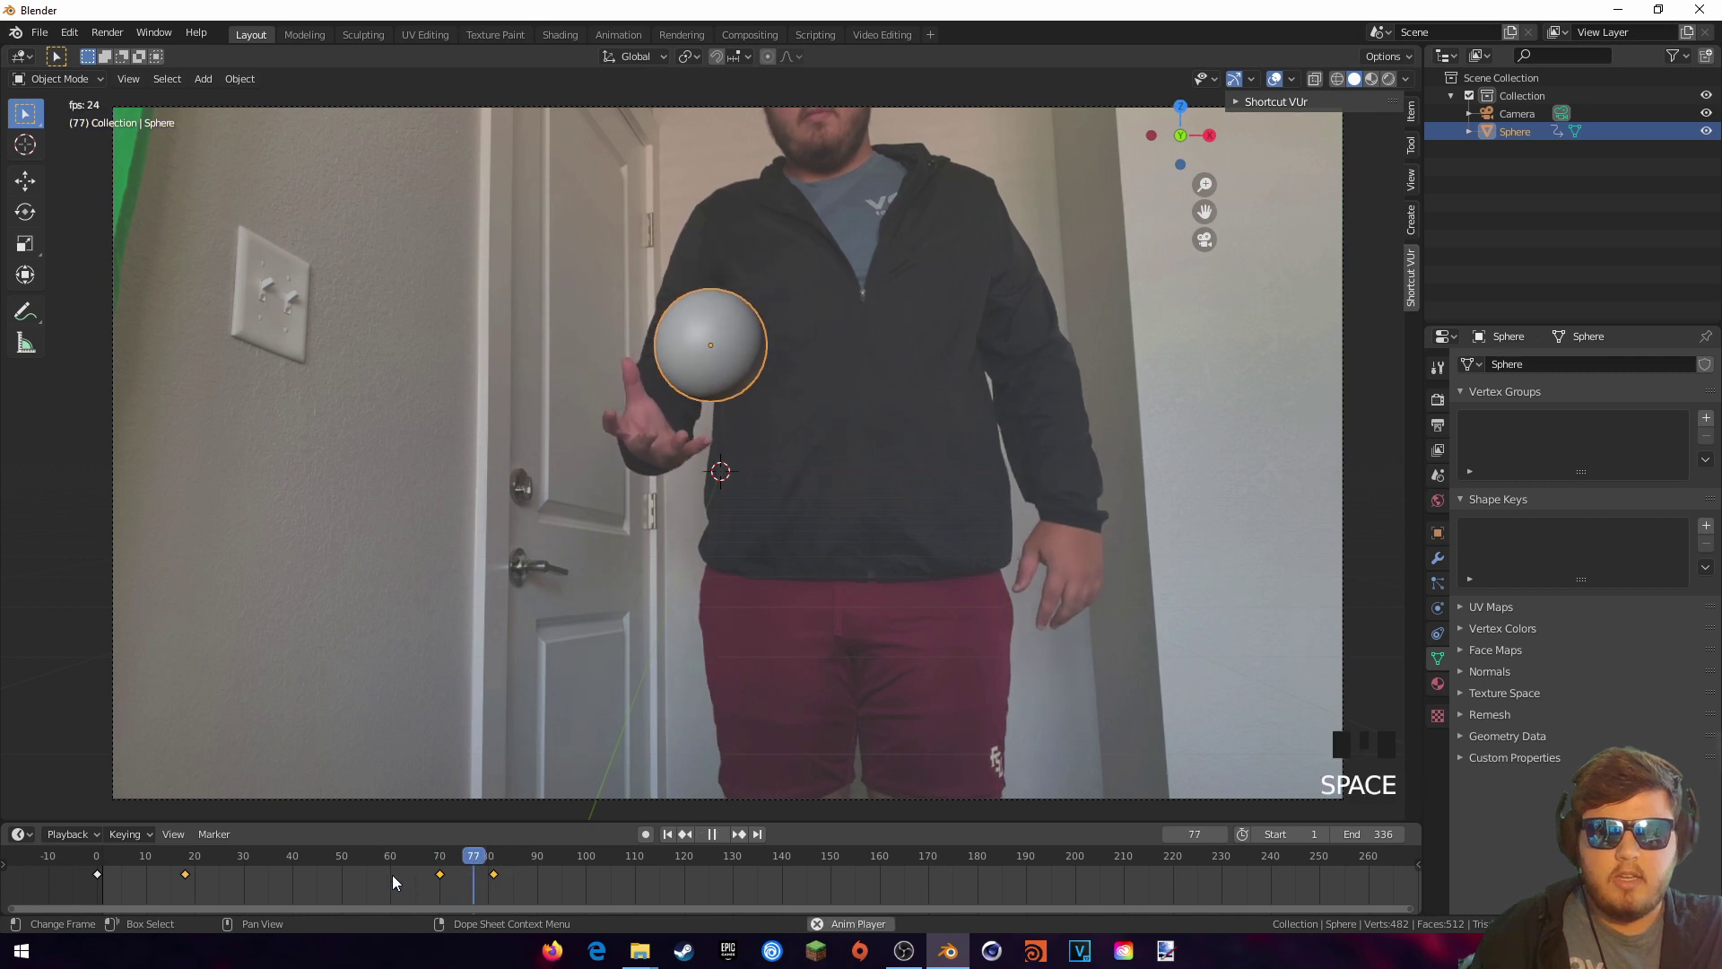
key("space")
left_click(552, 853)
left_click_drag(553, 853, 347, 859)
key("space")
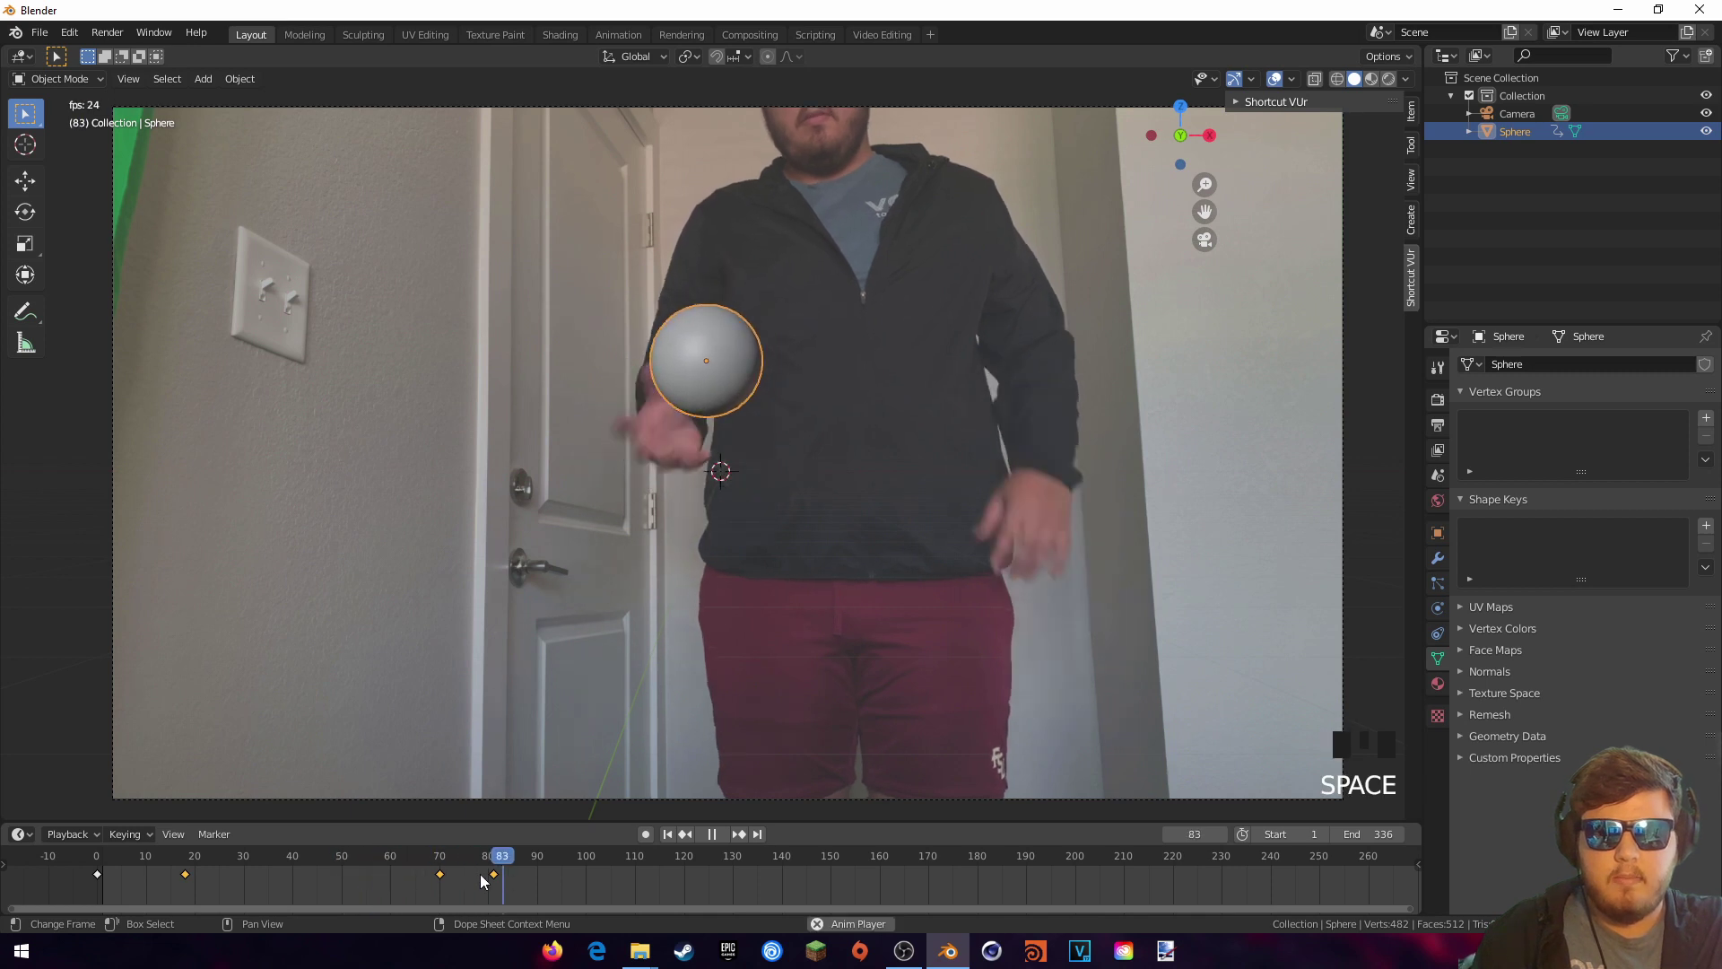
key("space")
key("Left")
Step: At frame 98, move the sphere about 7 m across to the other hand with Y locked and keyframe its location
left_click(526, 859)
left_click_drag(526, 859, 580, 858)
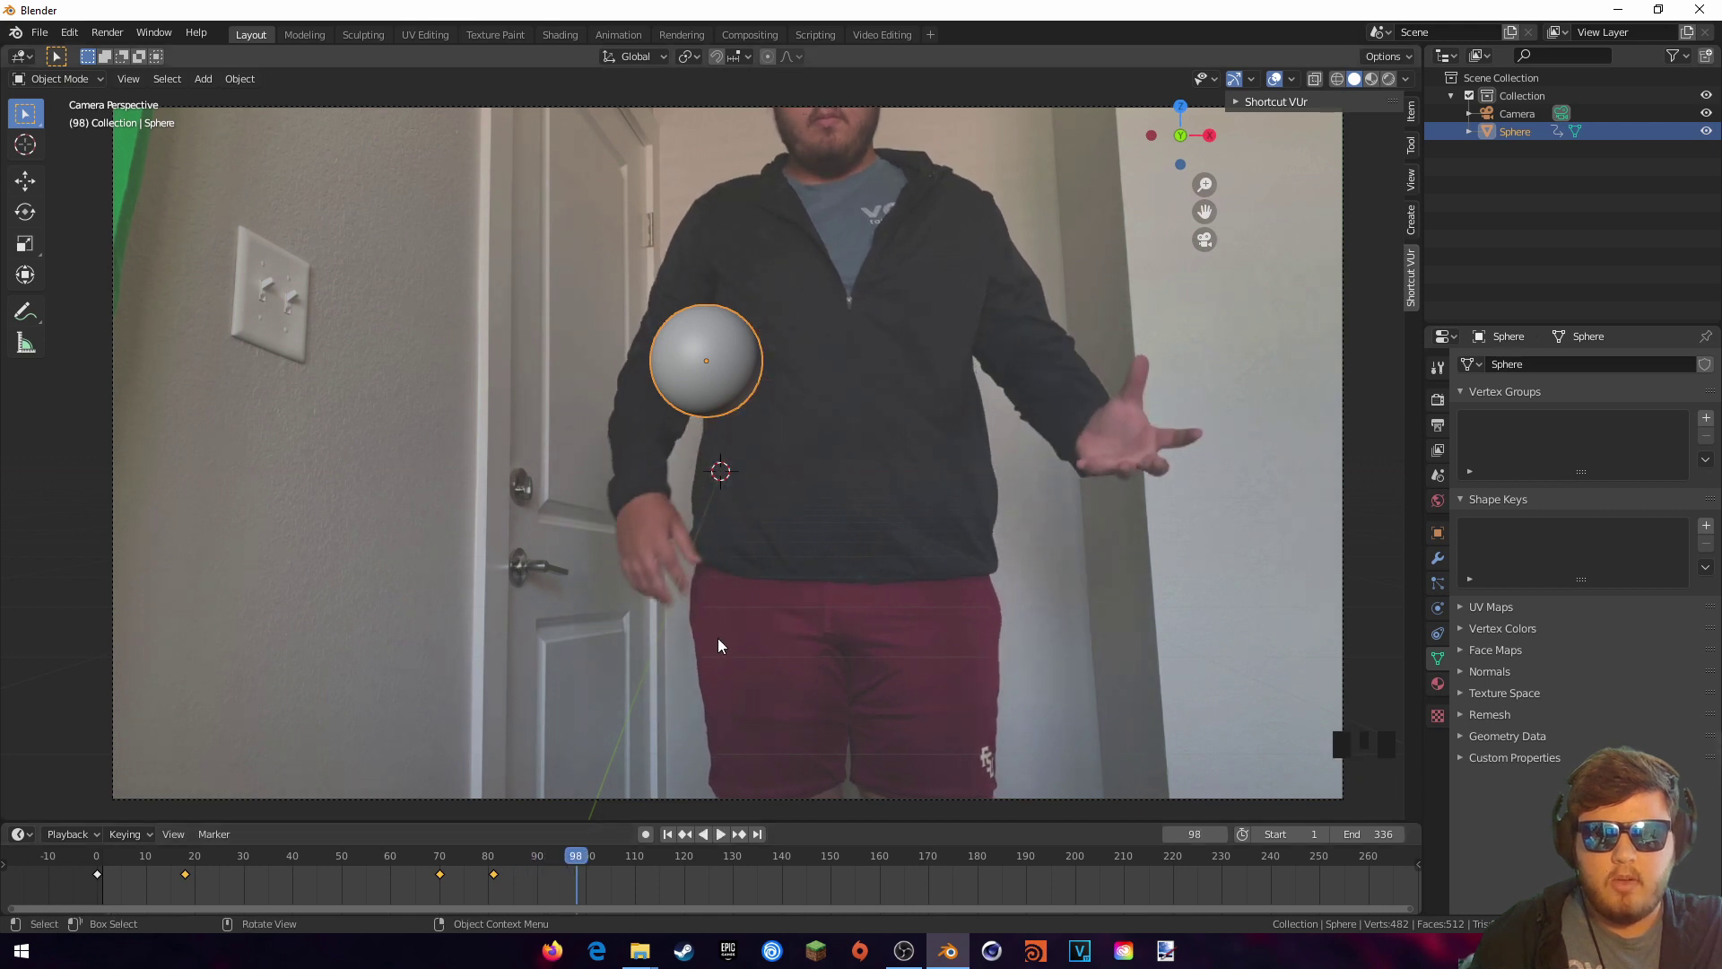
key("g")
key("g")
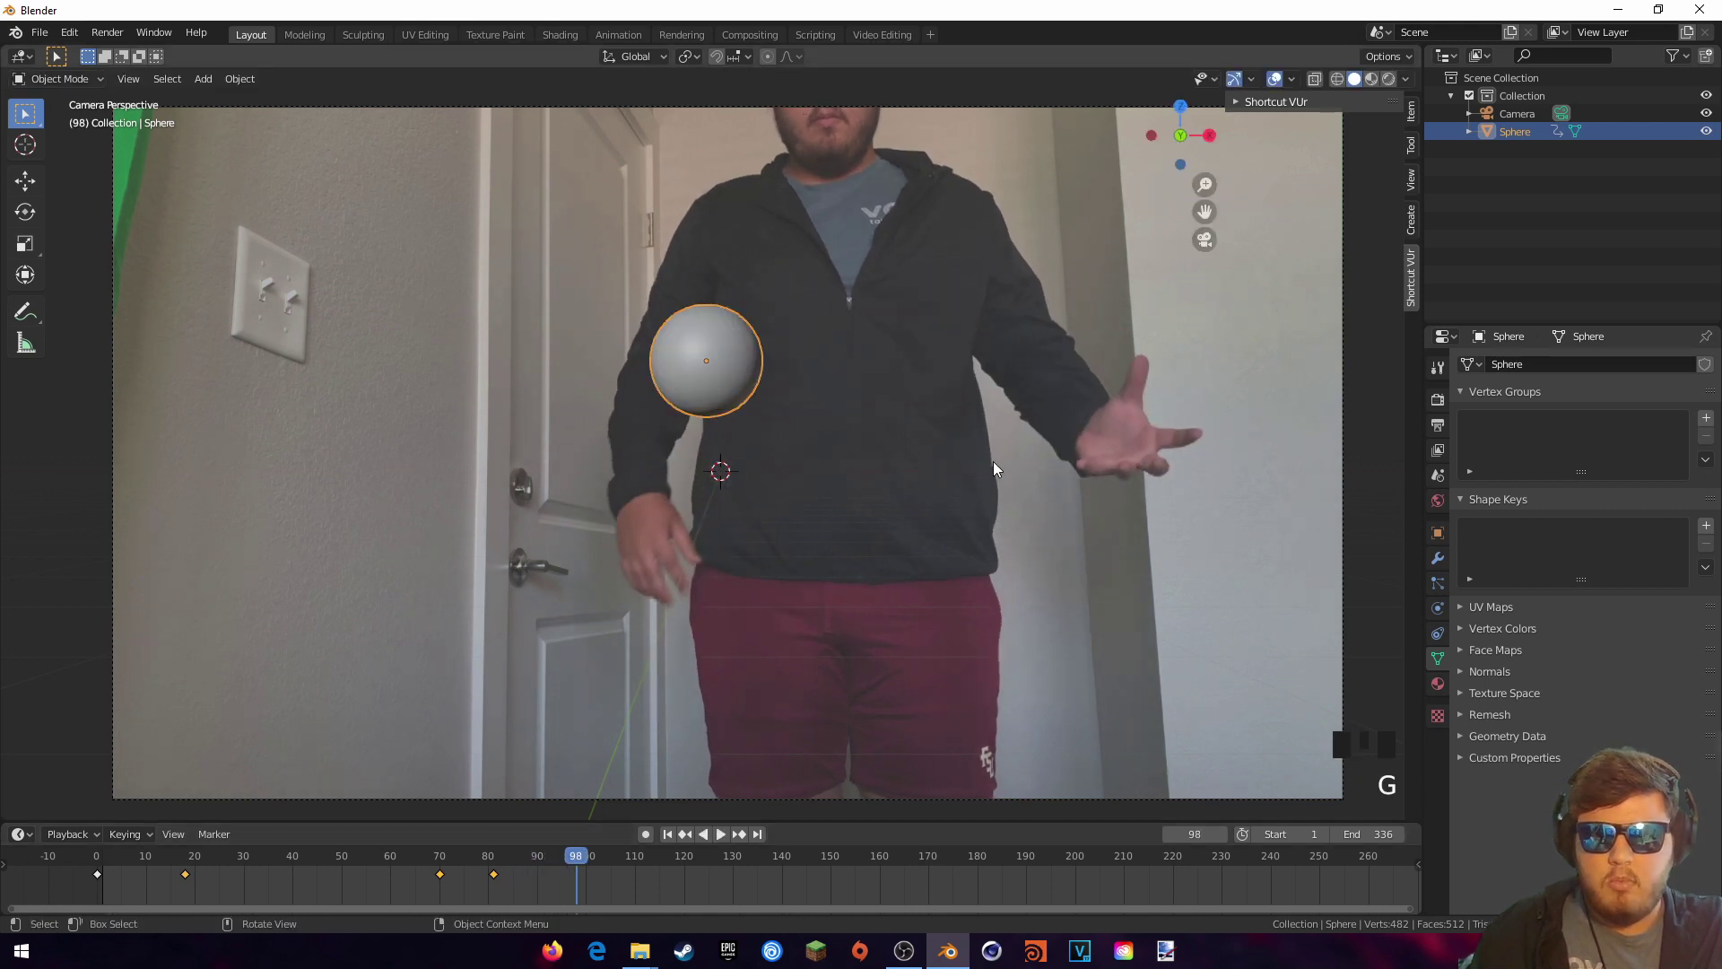
key("shift+y")
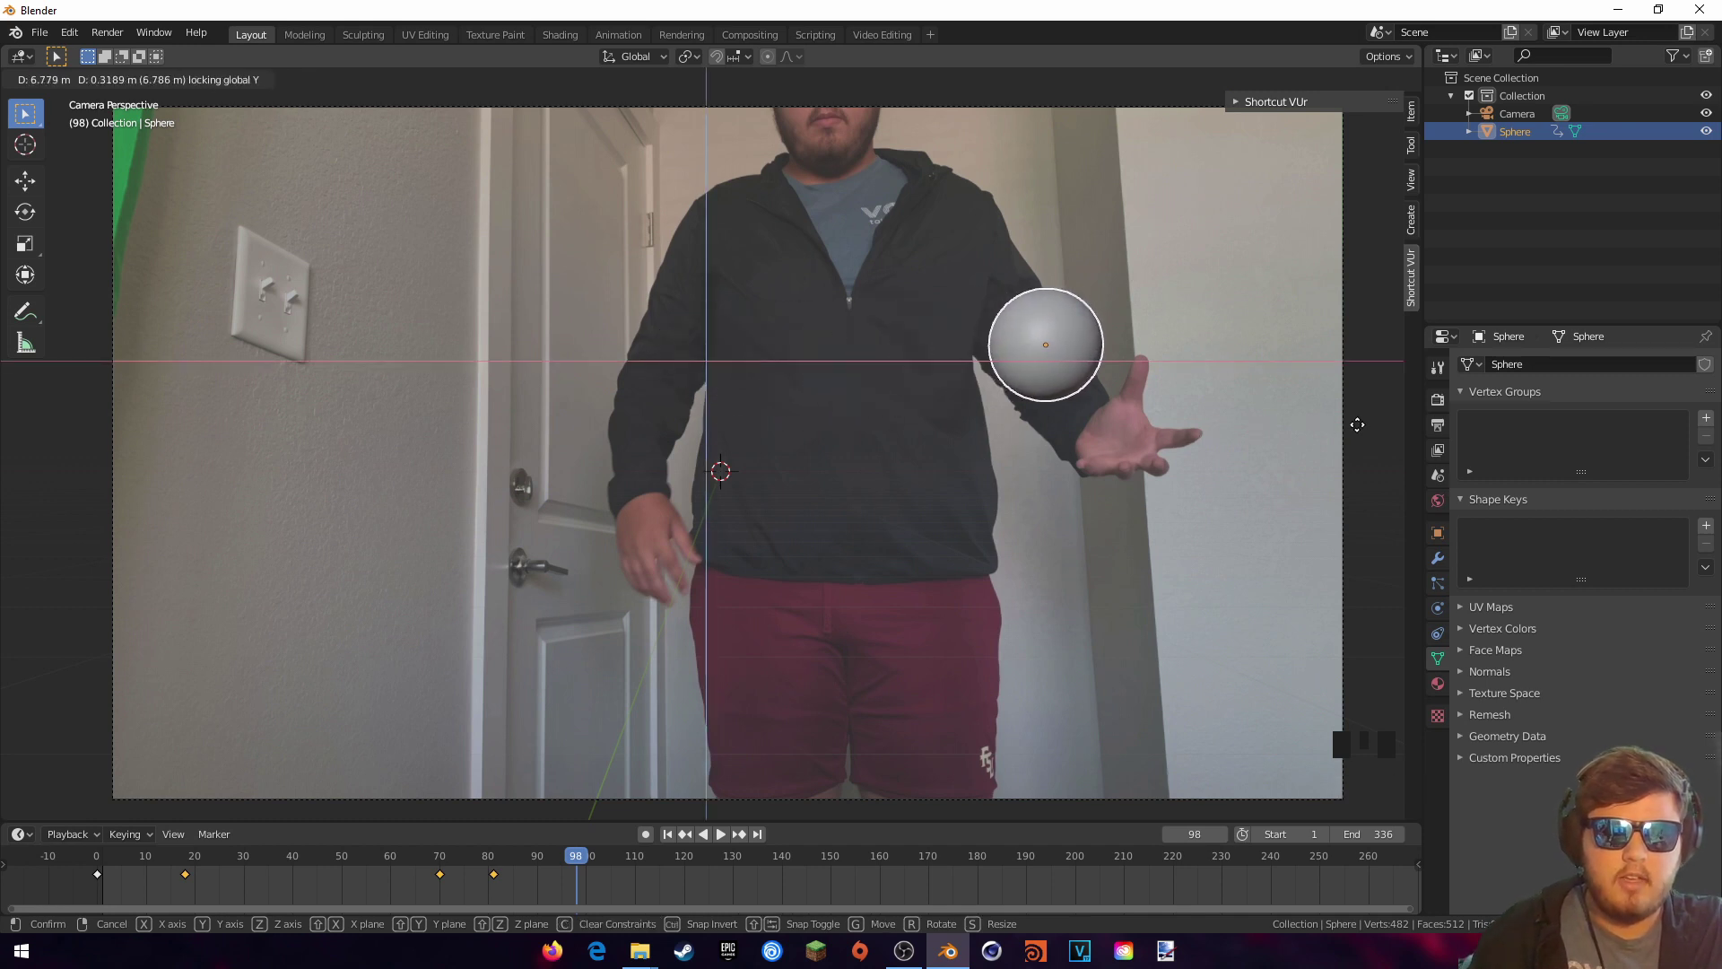
left_click(1370, 422)
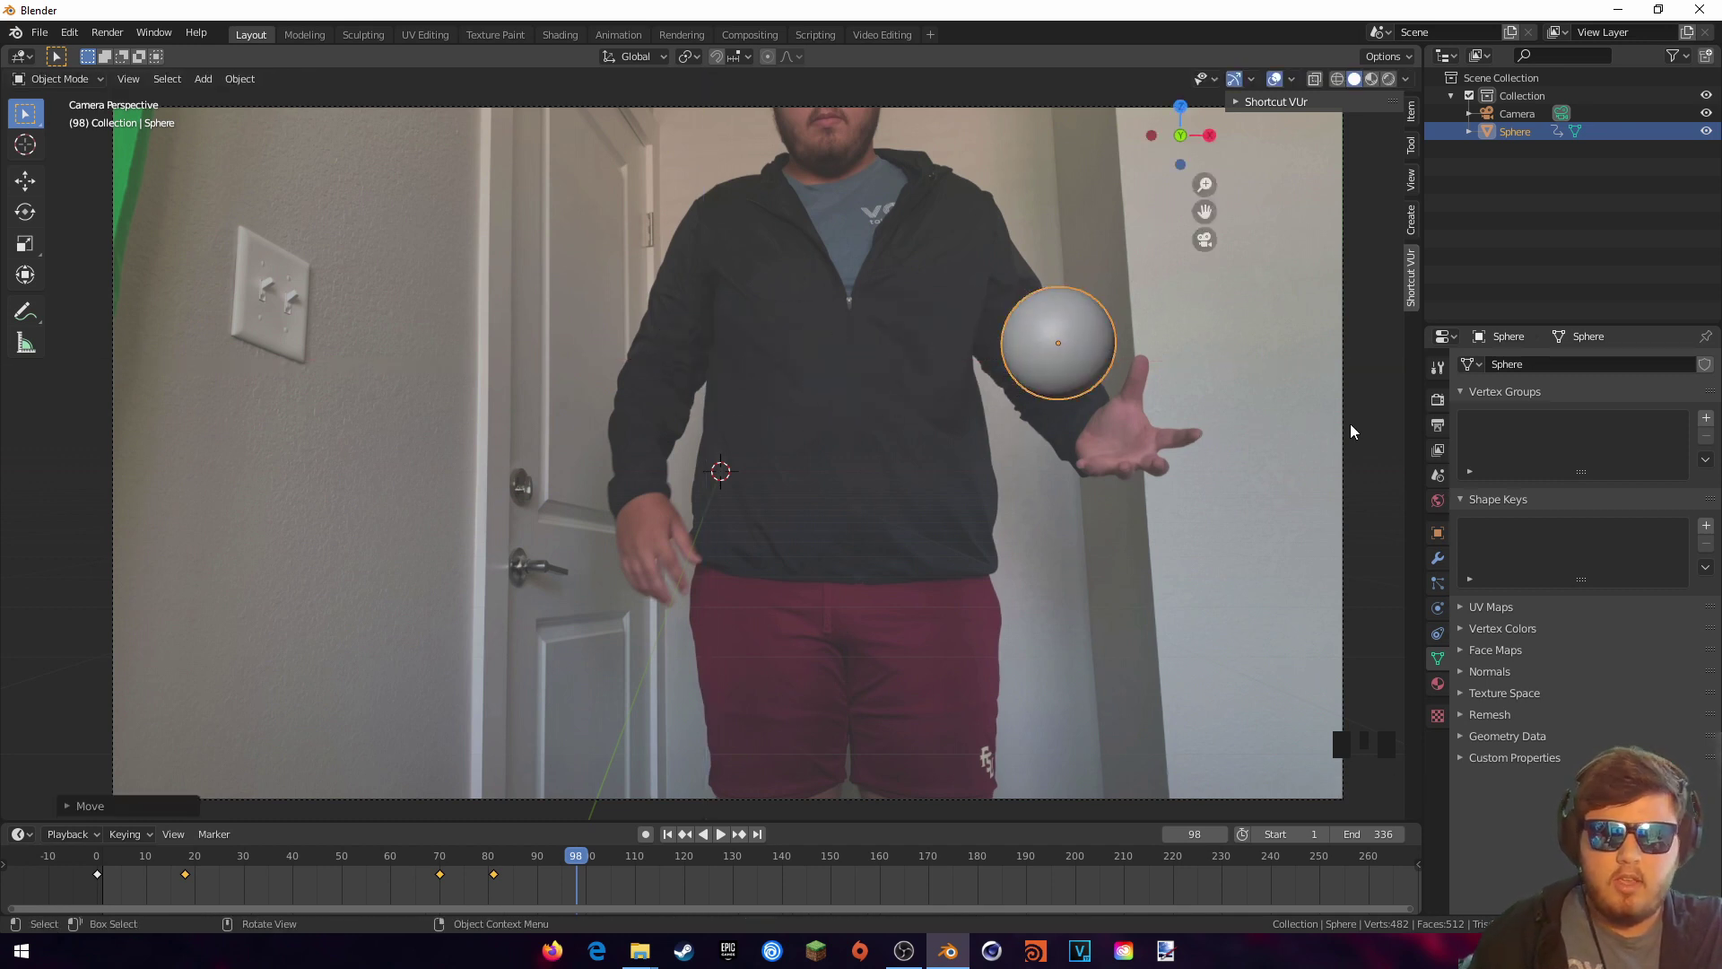
key("i")
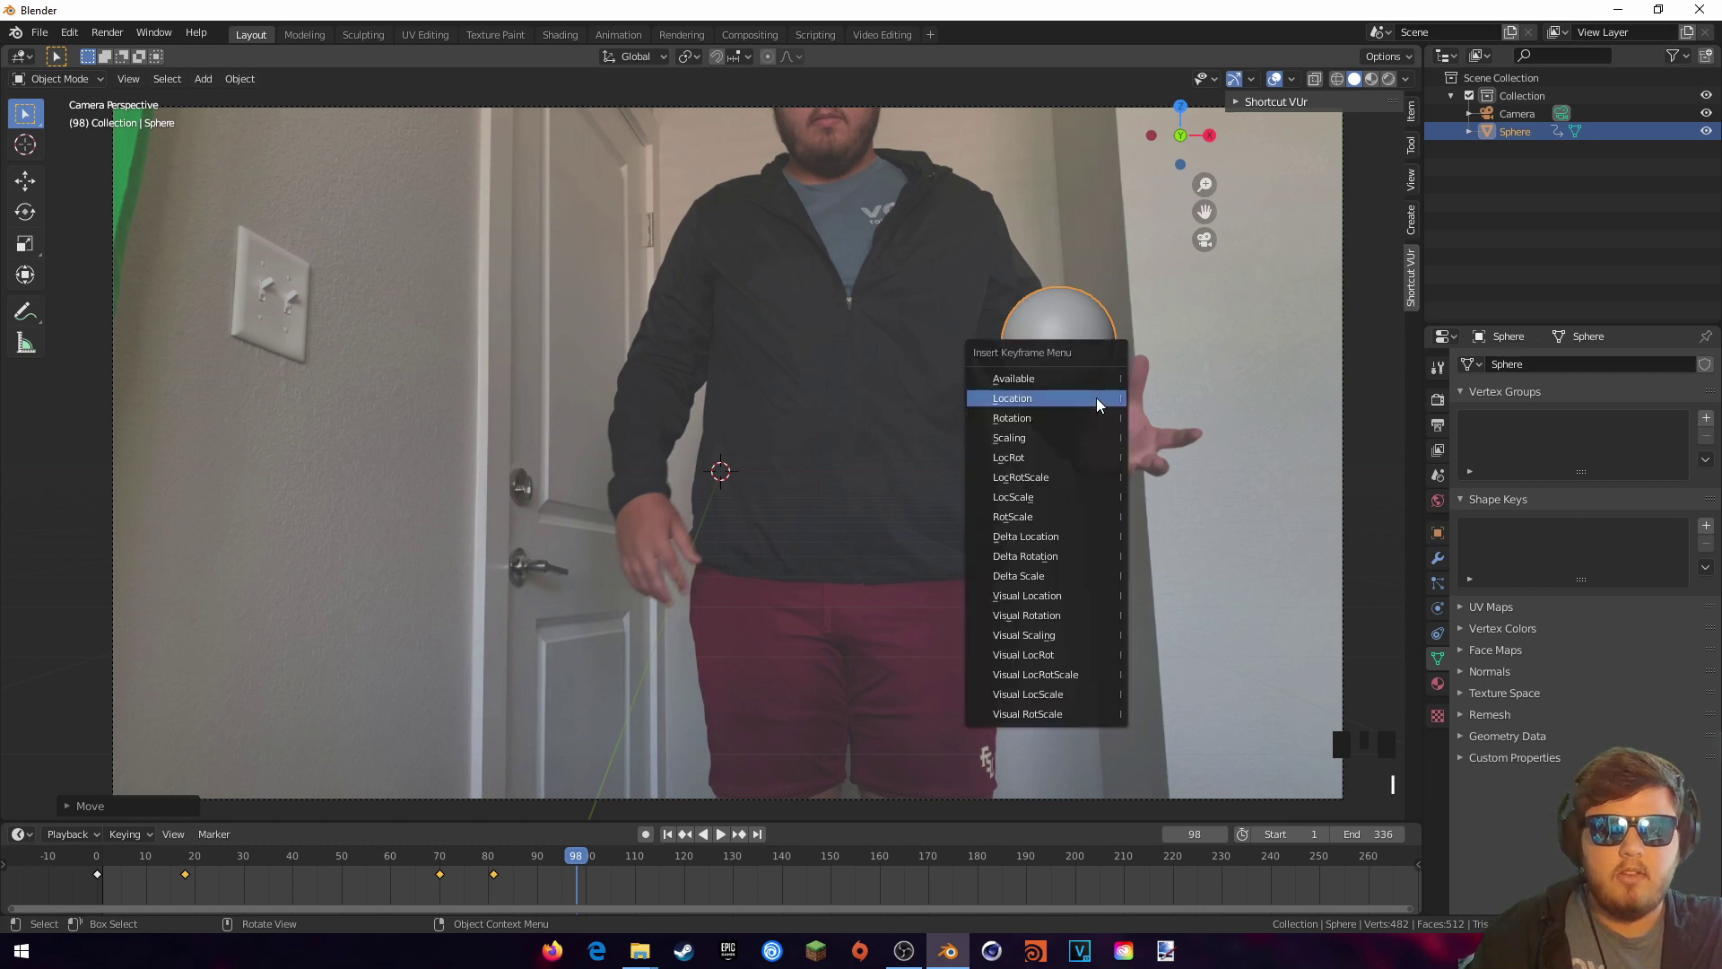
left_click(1058, 398)
Step: Play the animation from before frame 81 to check the sphere's pass to the other hand
key("space")
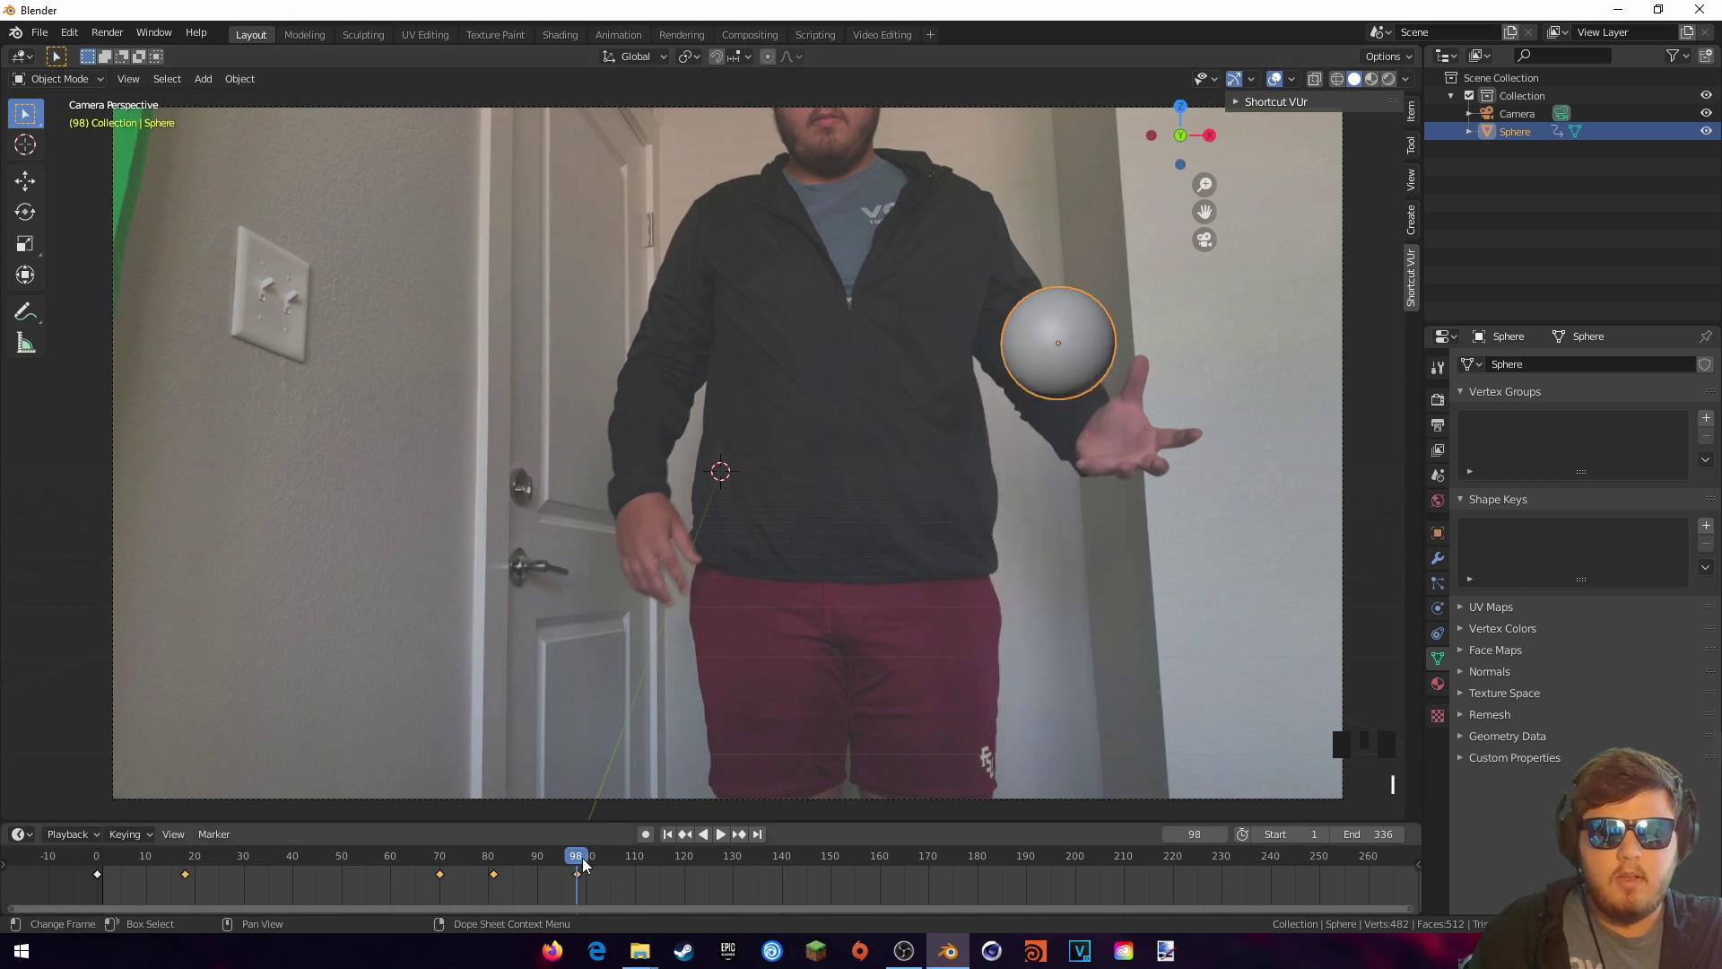
left_click(558, 861)
left_click_drag(558, 861, 449, 863)
key("space")
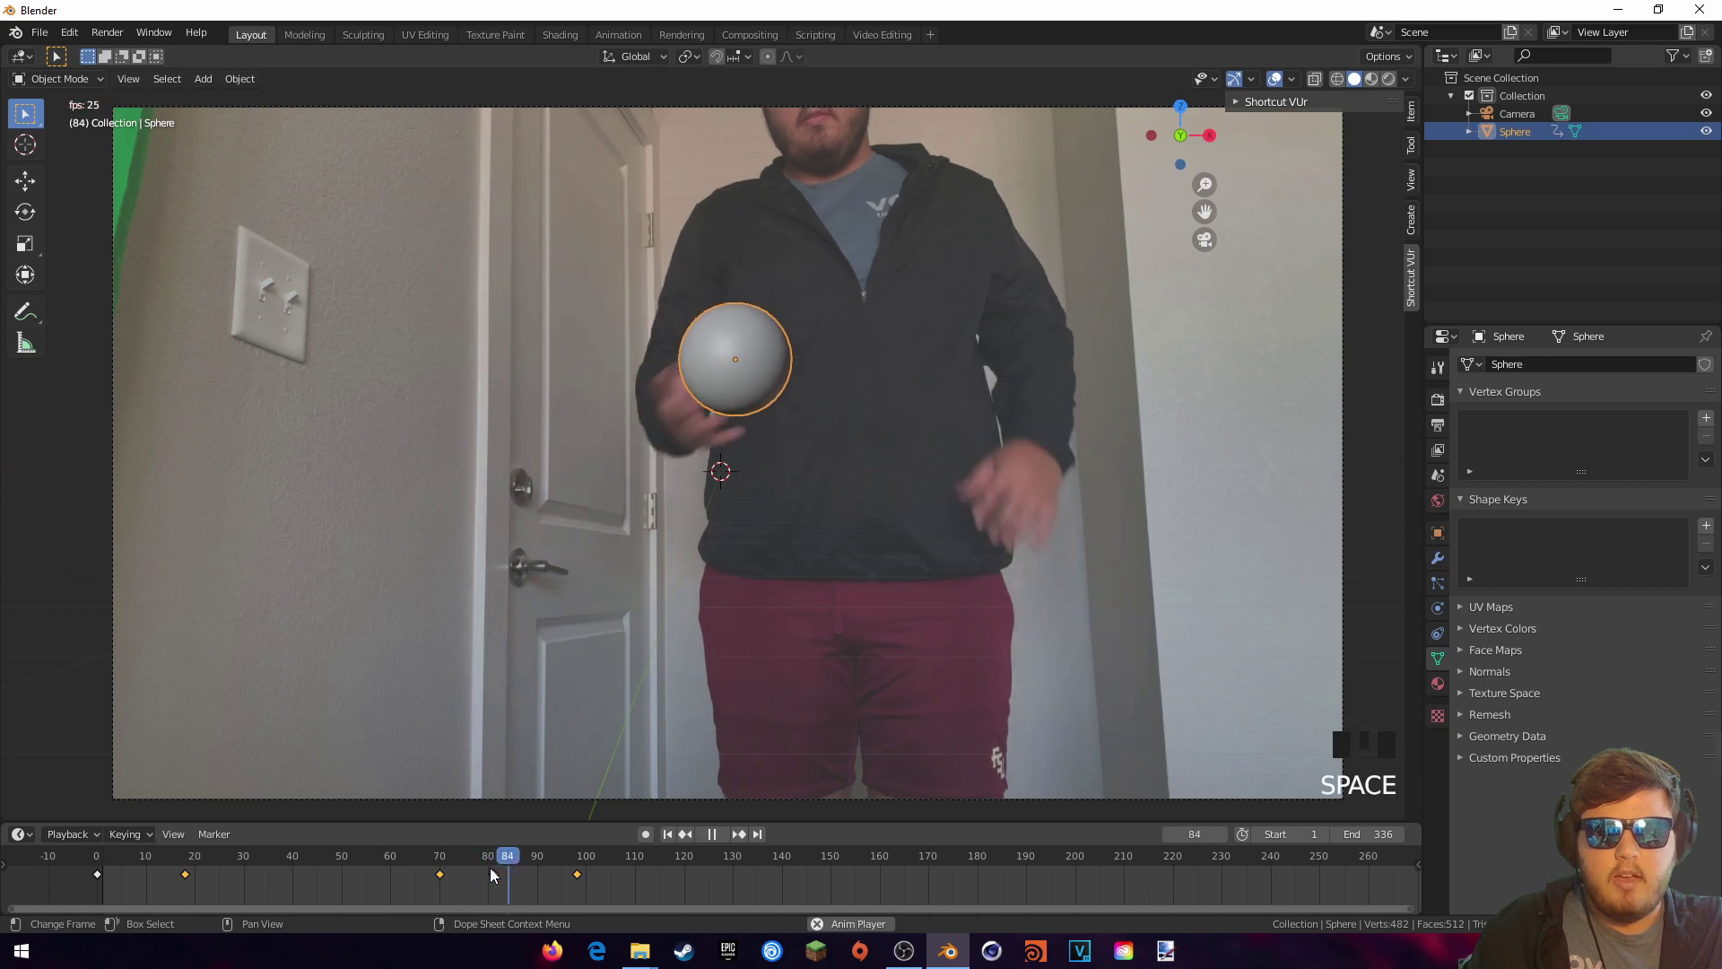
key("space")
Step: At frame 90, move the sphere about 1 m up and toward the receiving hand with Y locked and keyframe its location
left_click(577, 859)
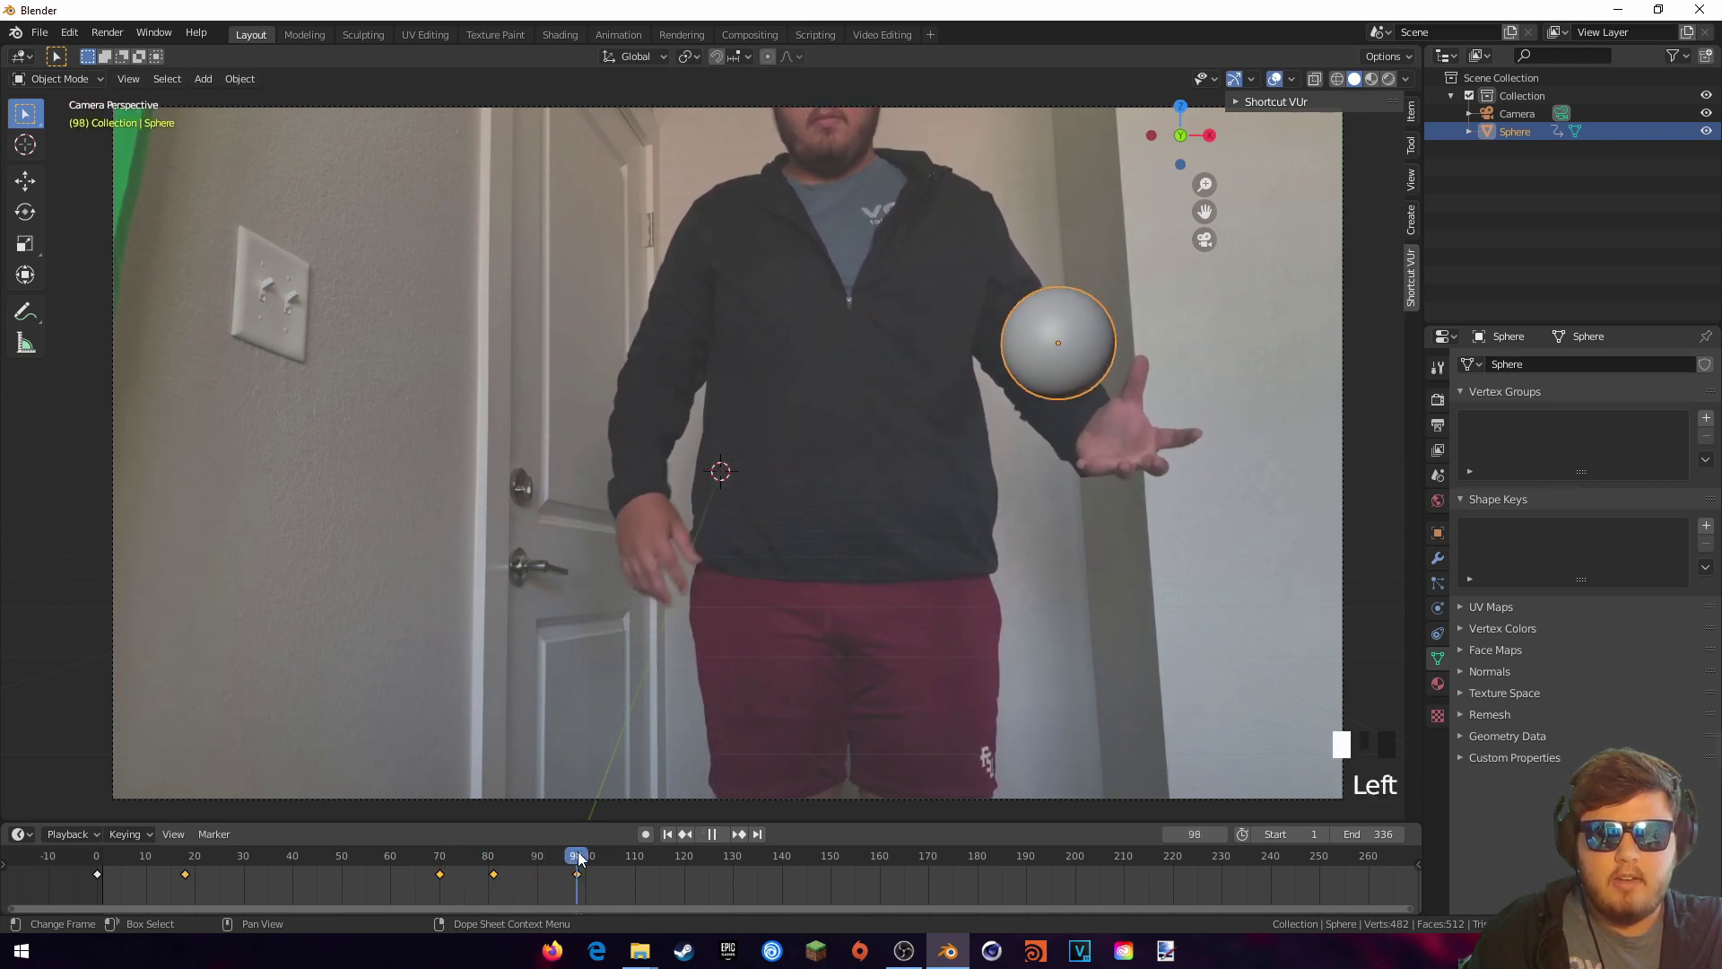
left_click_drag(577, 859, 538, 858)
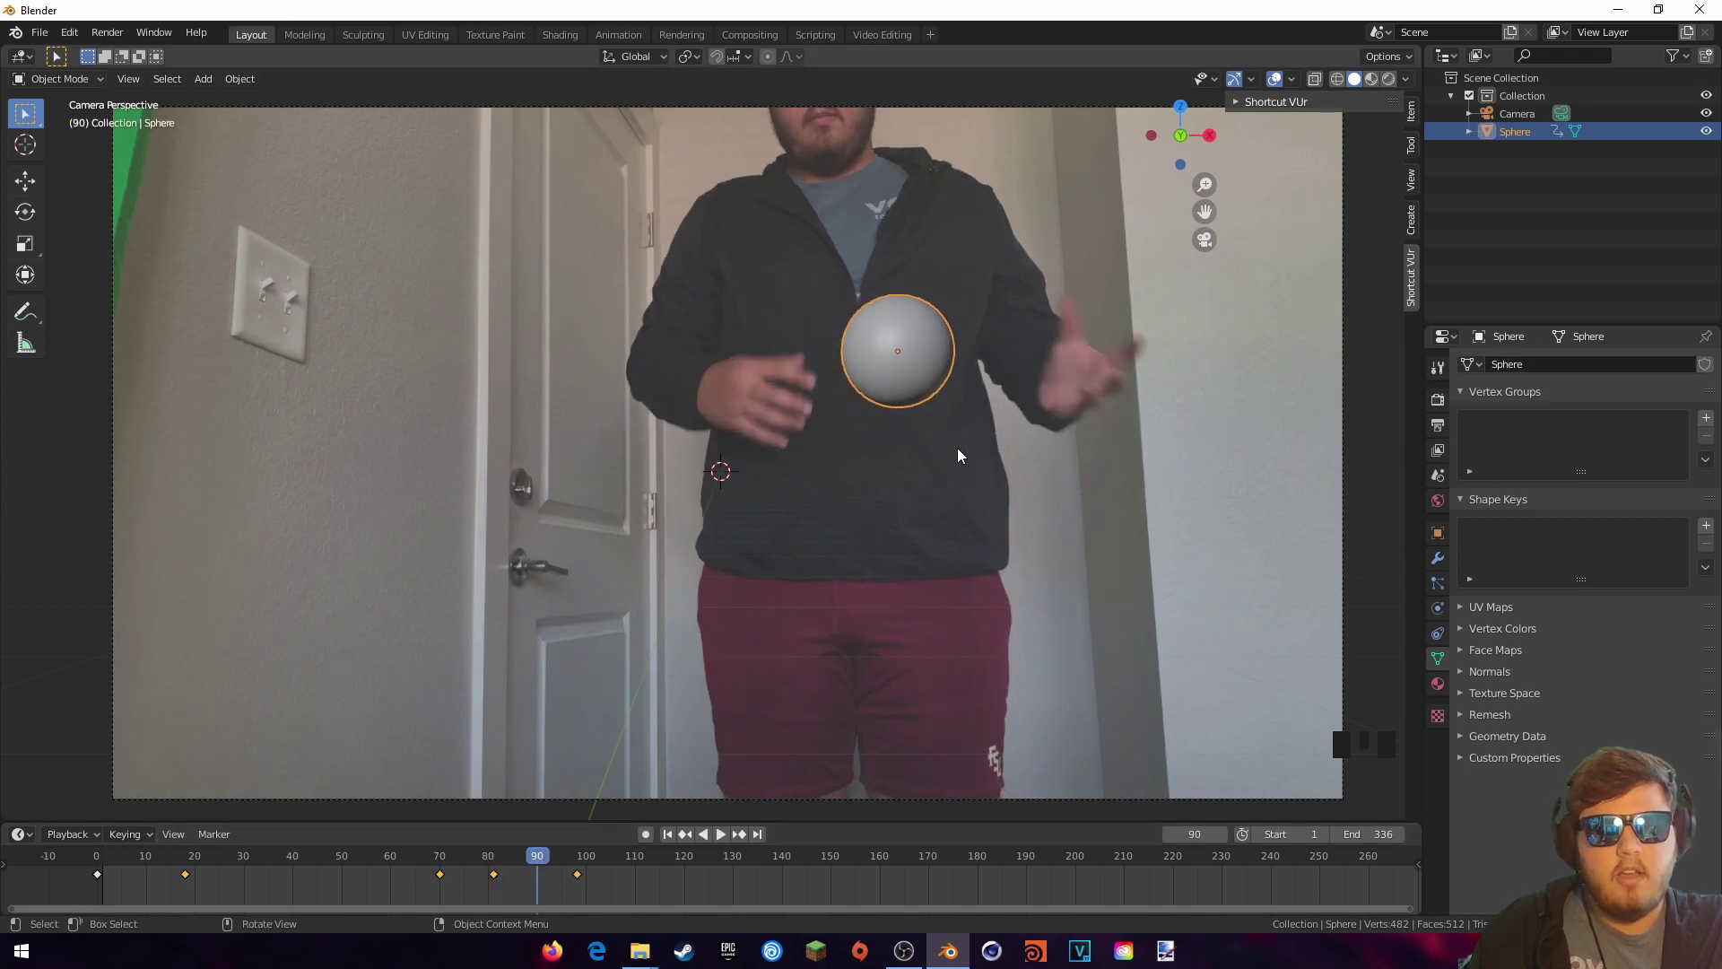
scroll(958, 453, "up", 2)
middle_click_drag(1017, 435, 933, 466, "shift")
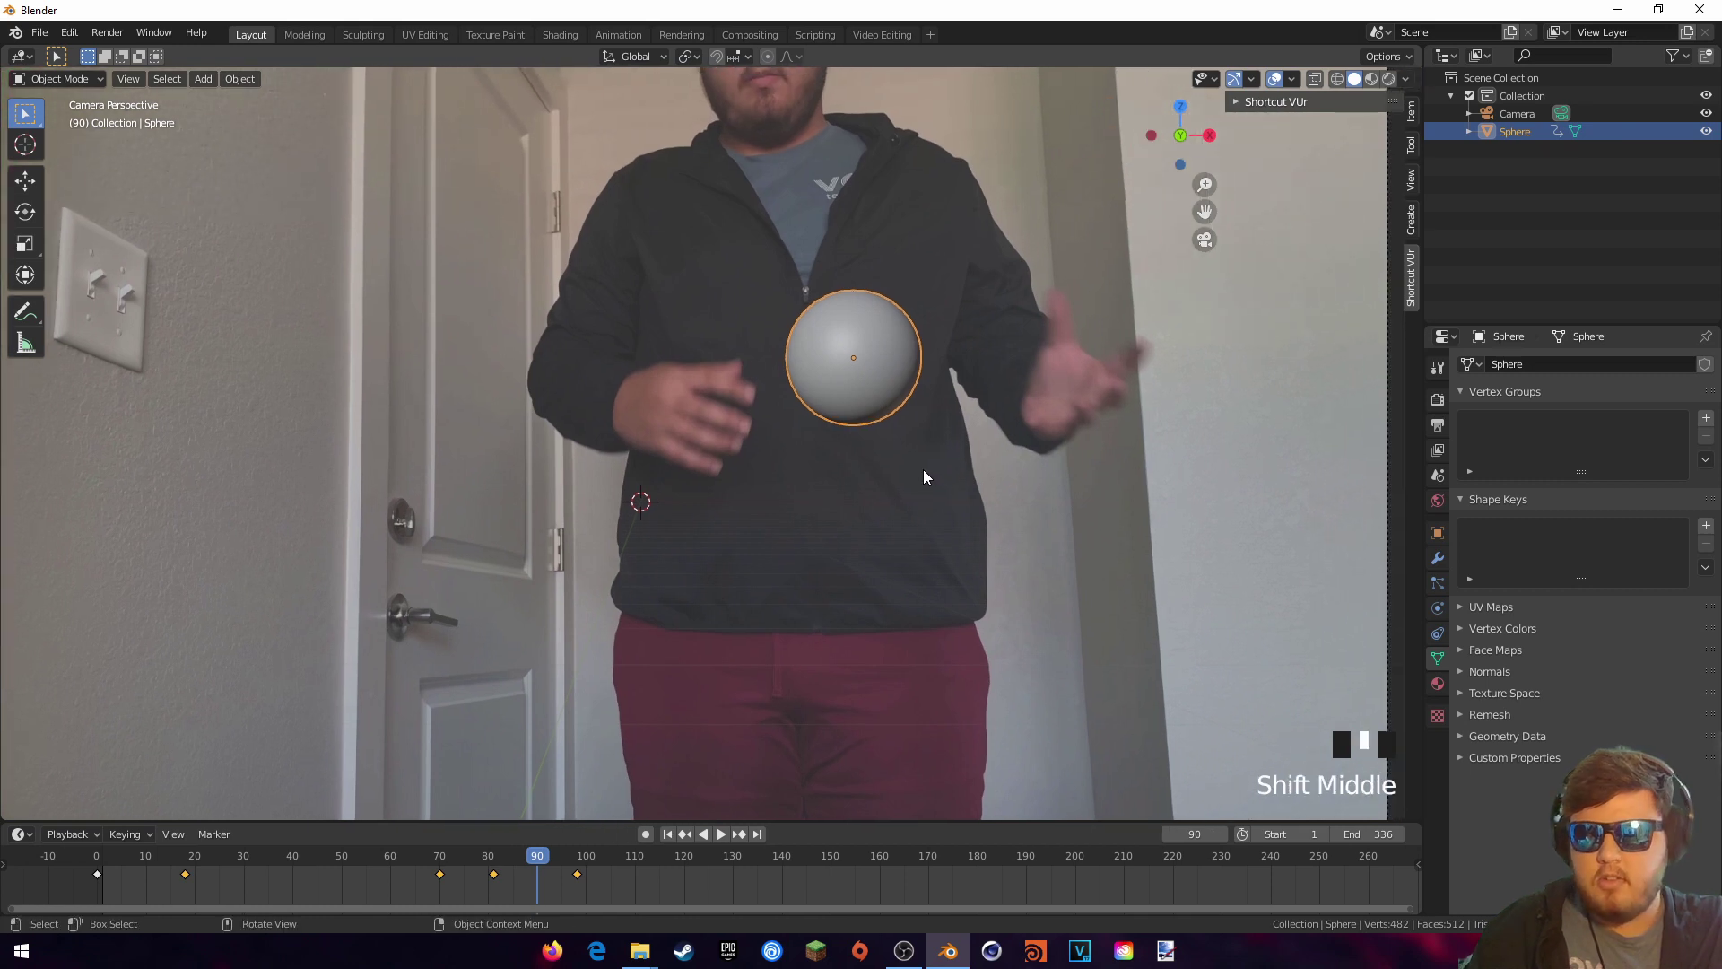
key("g")
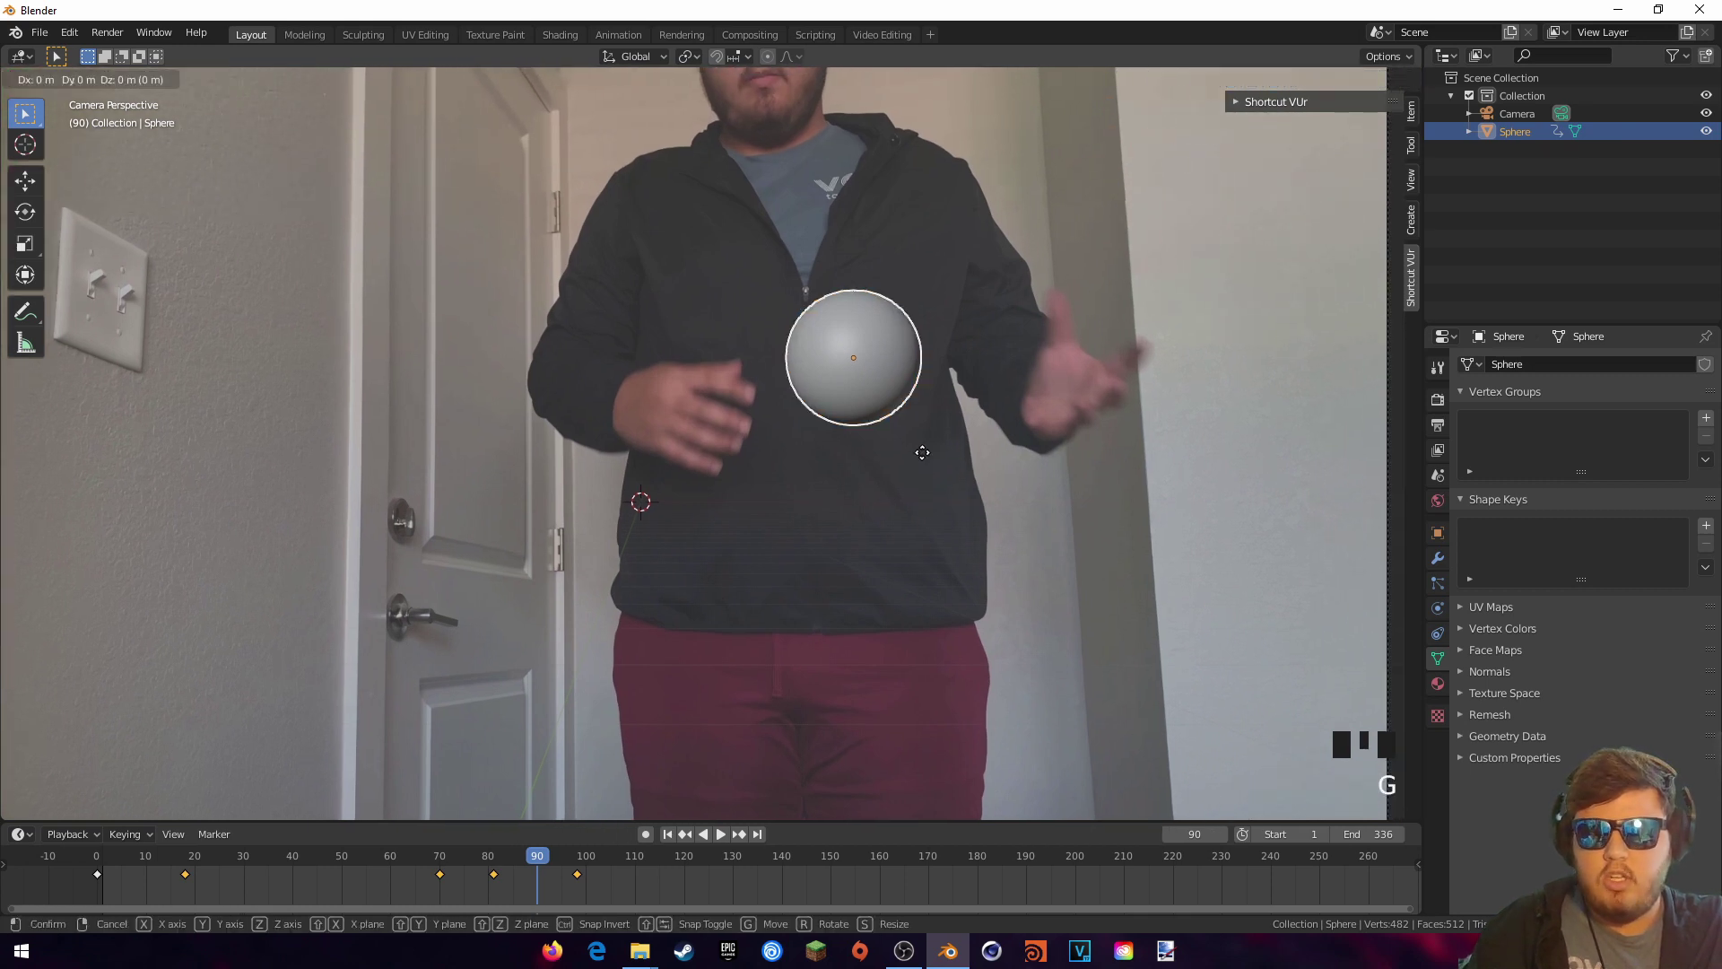
key("shift+y")
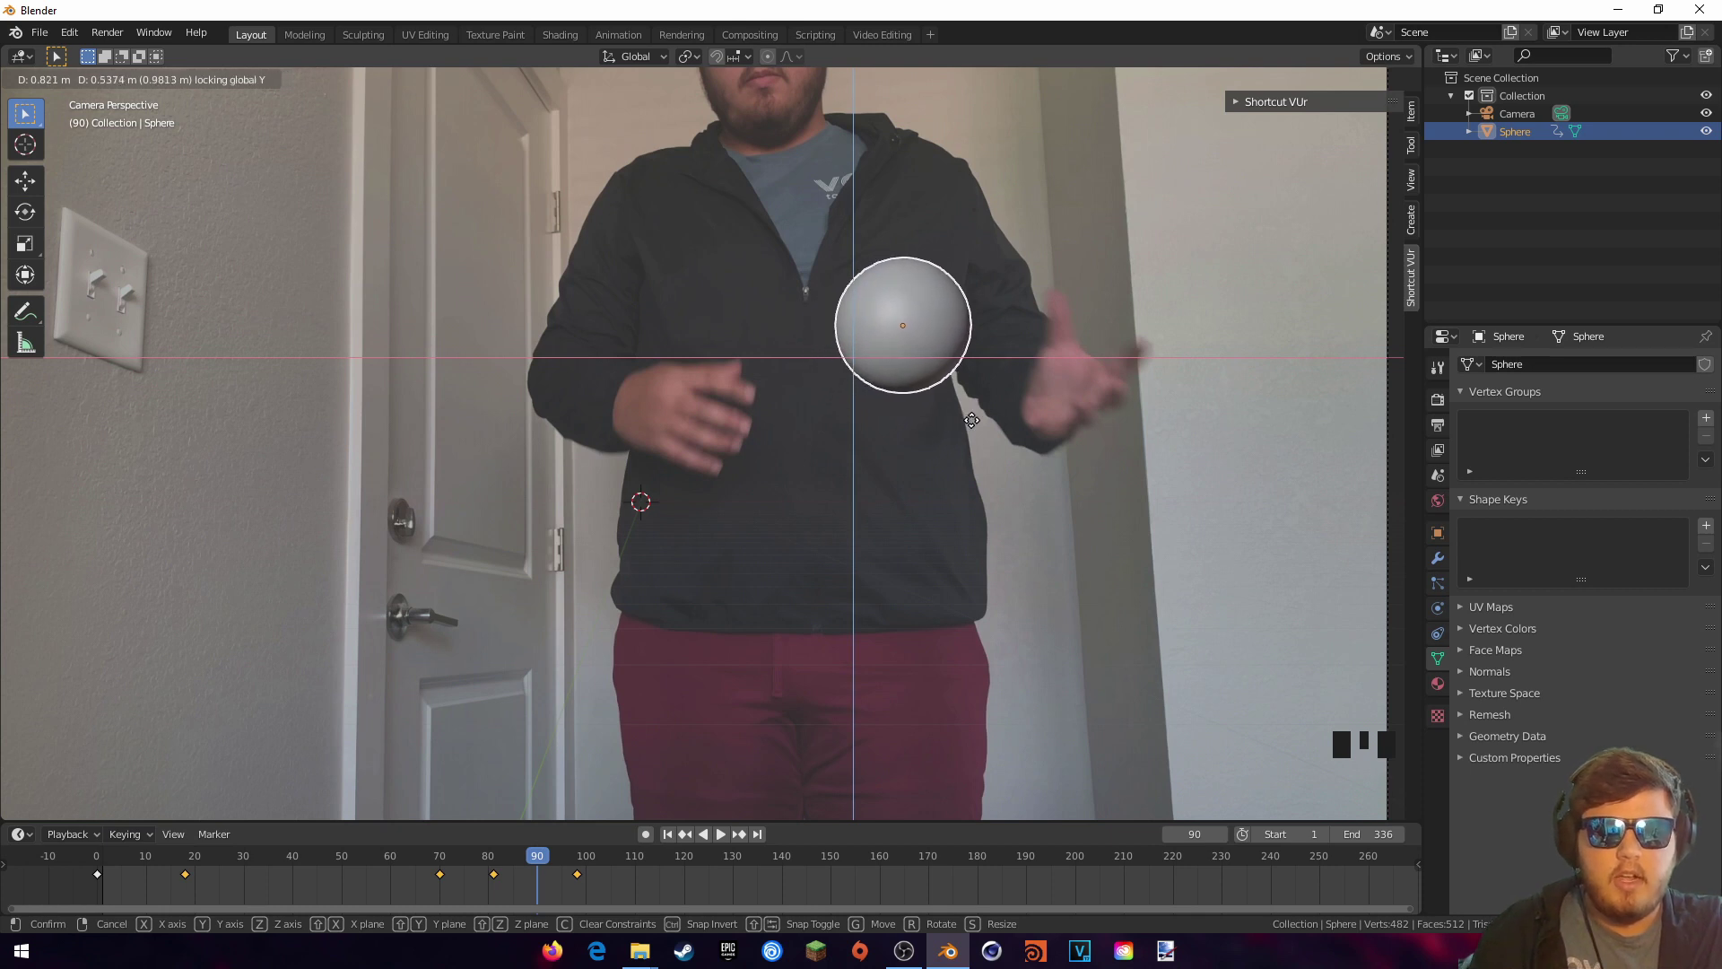
left_click(973, 420)
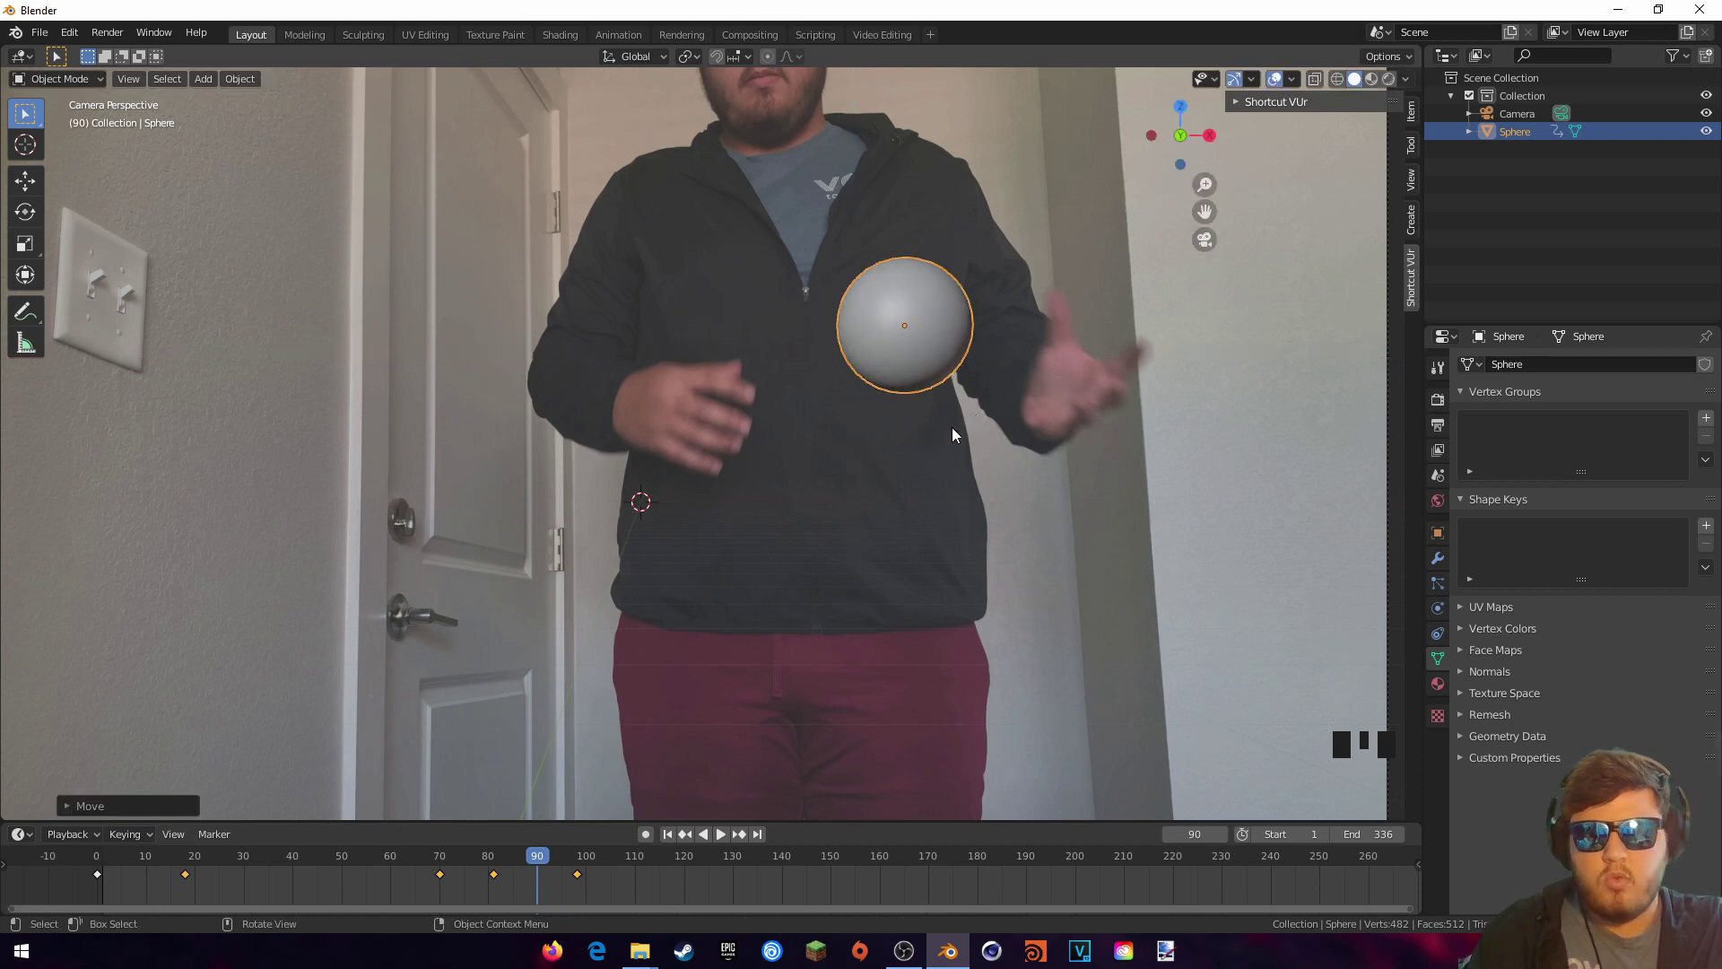
key("i")
left_click(939, 413)
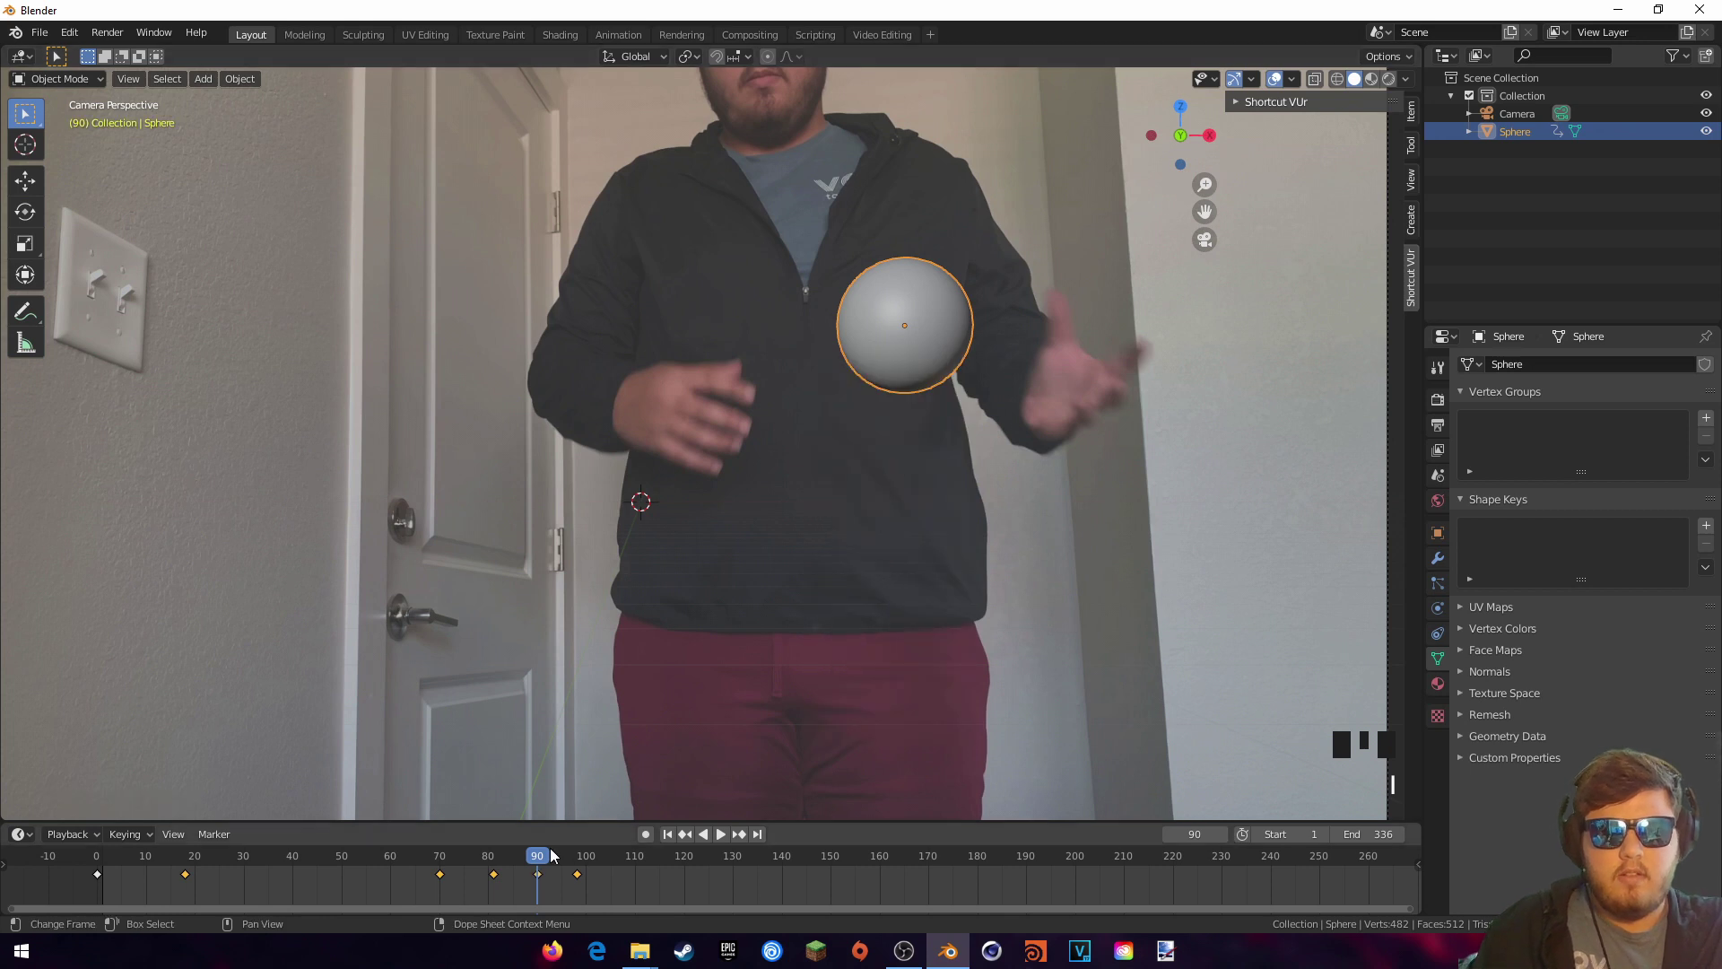
Step: Step back from frame 90 and replay the animation to check the sphere's arc between the hands
key("Left")
key("Left")
key("Left")
key("Left")
key("Left")
key("Left")
key("Left")
key("Left")
key("Left")
key("Left")
key("Left")
key("Left")
key("Left")
key("Left")
key("Left")
key("Left")
key("Left")
key("Left")
key("Left")
key("Left")
key("space")
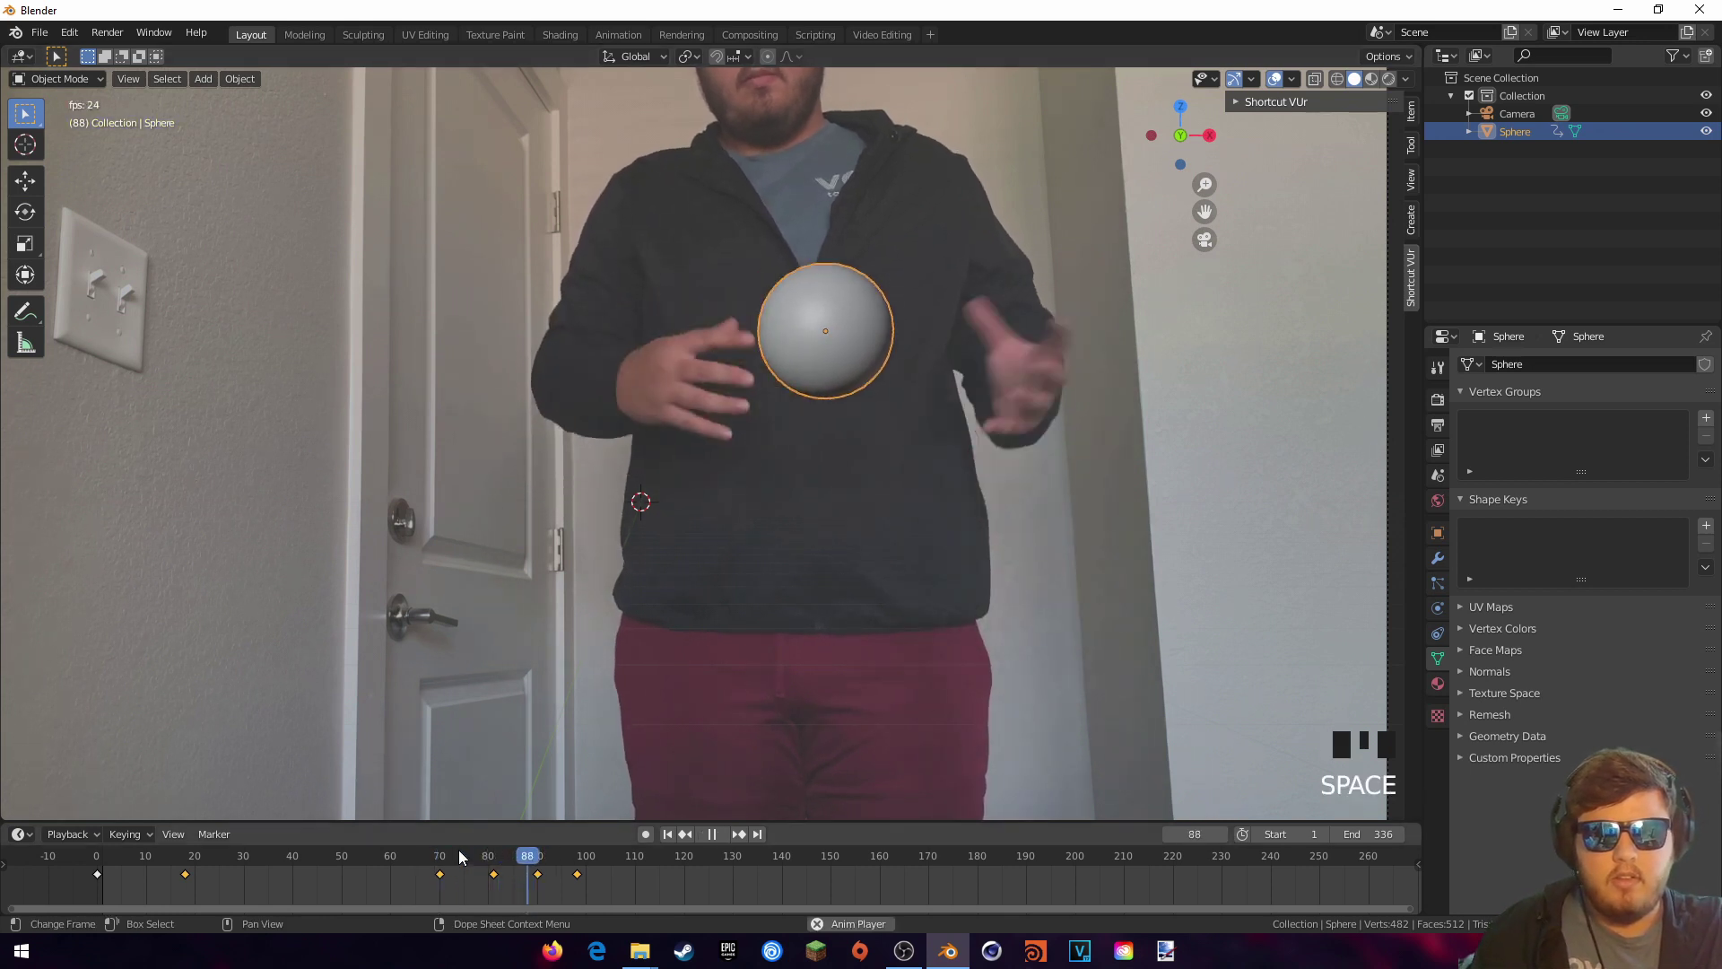
key("space")
Step: Shift the keyframes at frames 90 and 98 three frames earlier, to frames 87 and 95
mouse_move(488, 856)
left_mouse_down()
mouse_move(550, 859)
mouse_move(498, 857)
left_mouse_up()
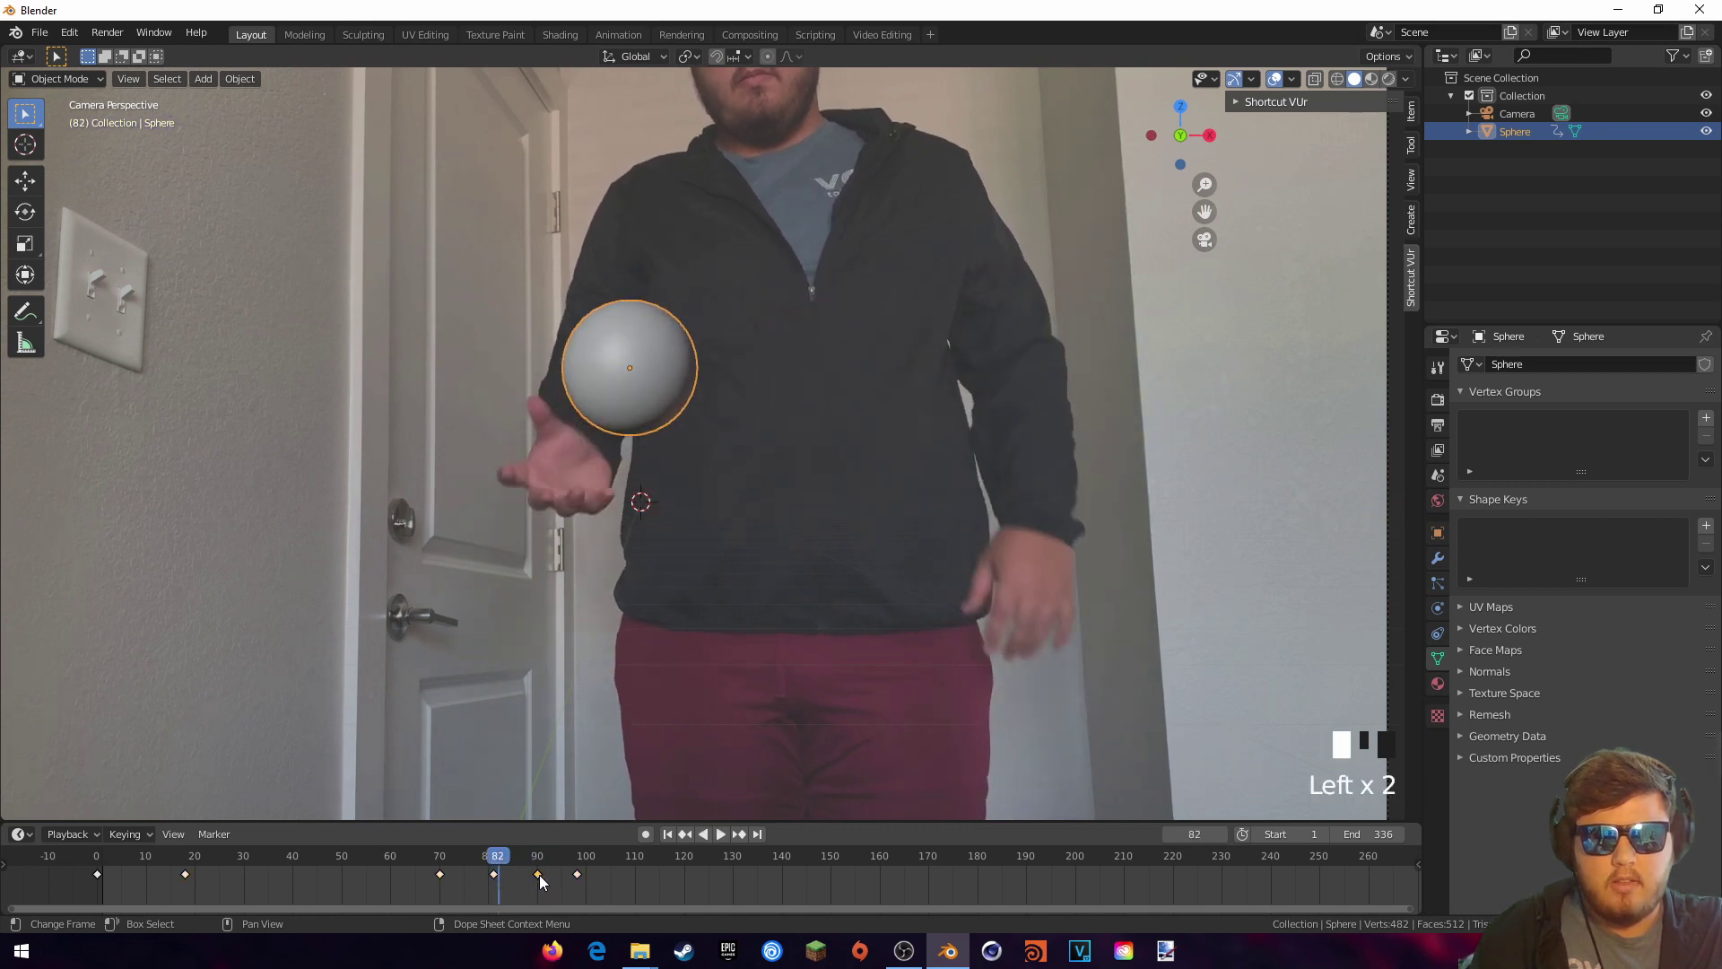
left_click(576, 873, "shift")
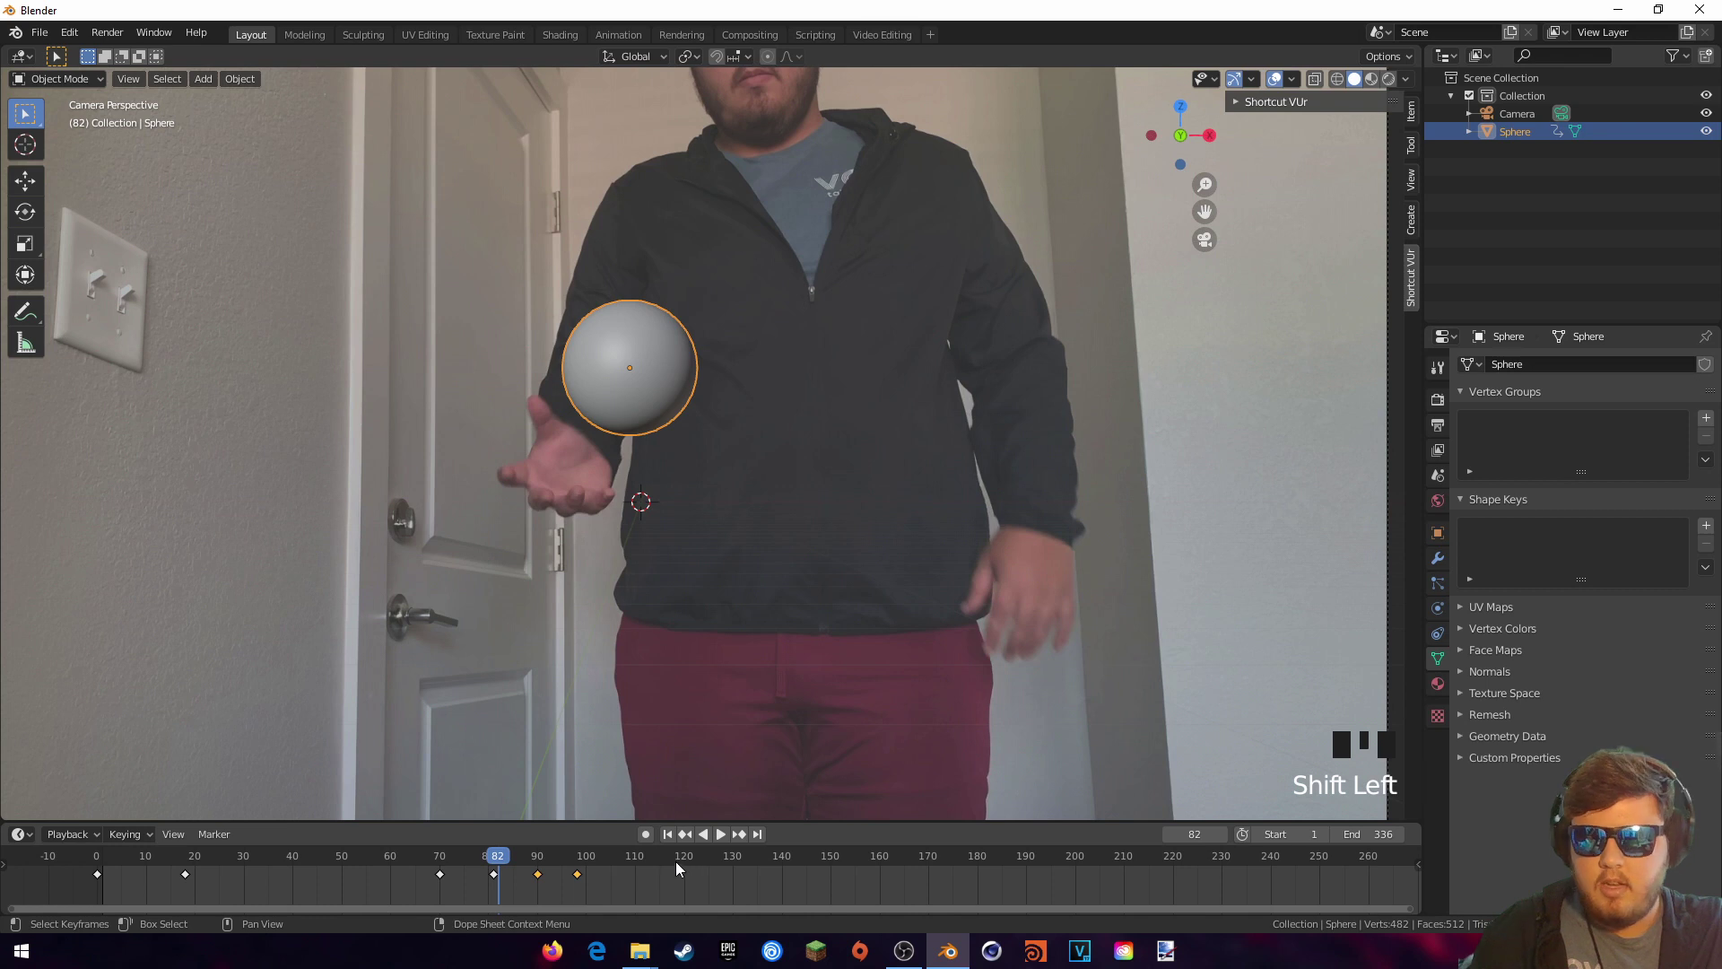
key("g")
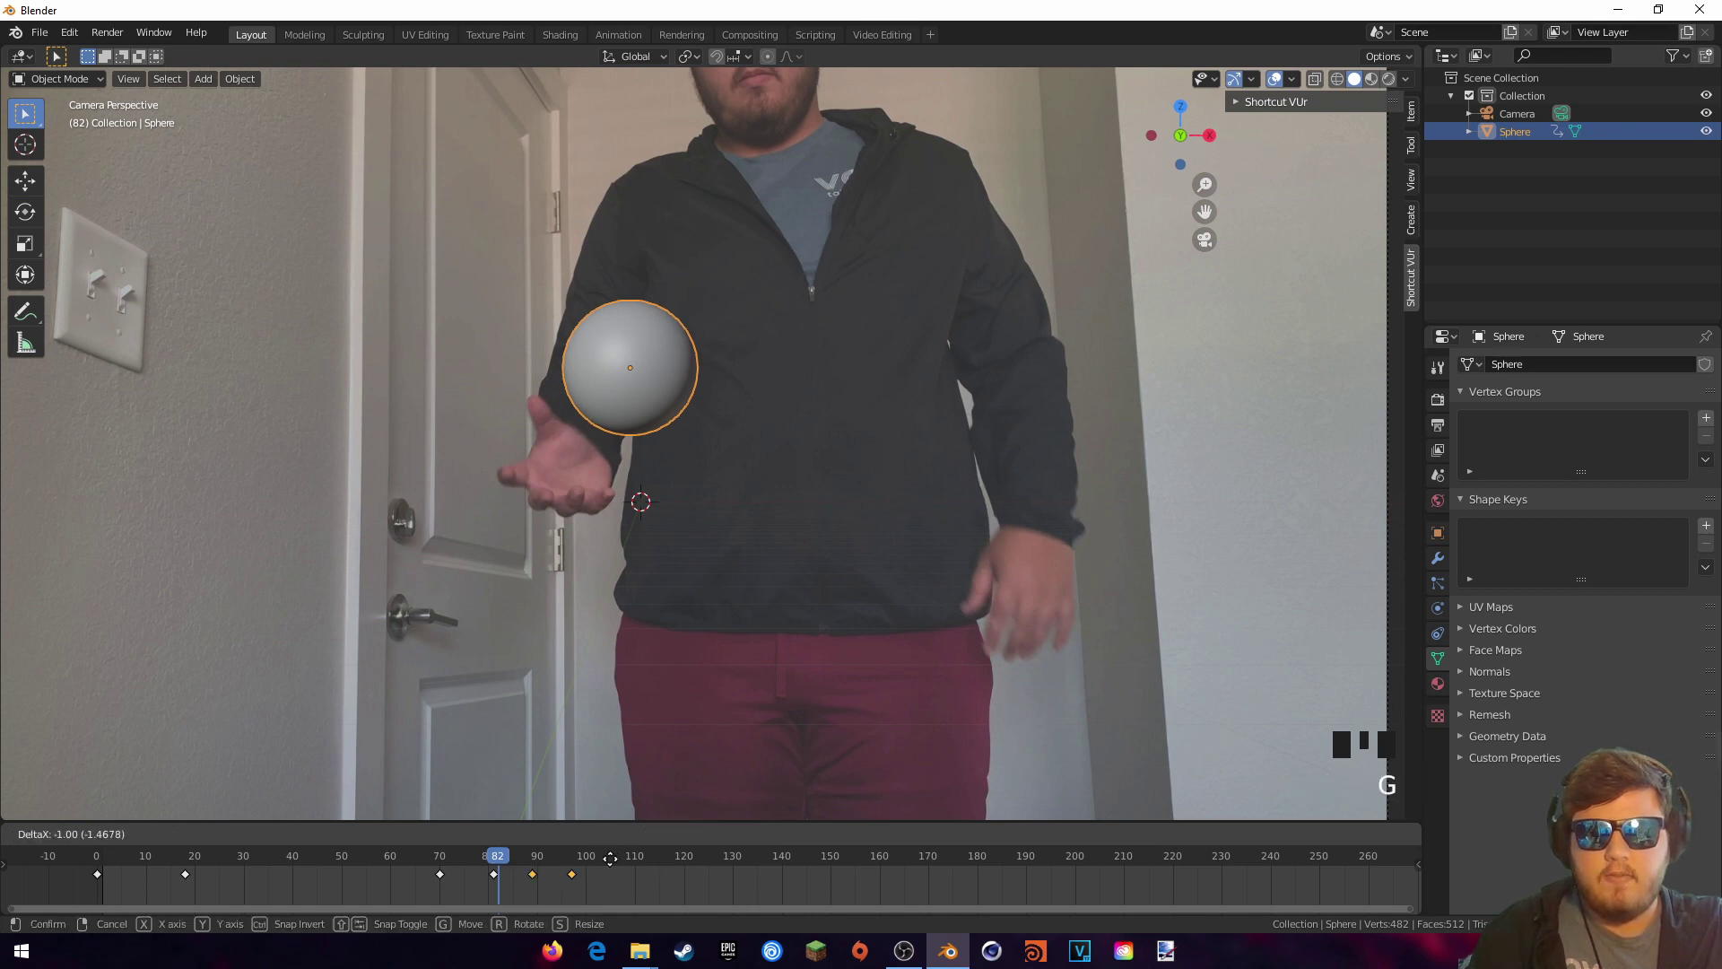
left_click(601, 864)
Step: Play the animation from frame 77 to check the timing of the sphere's pass between the hands
left_click(493, 872)
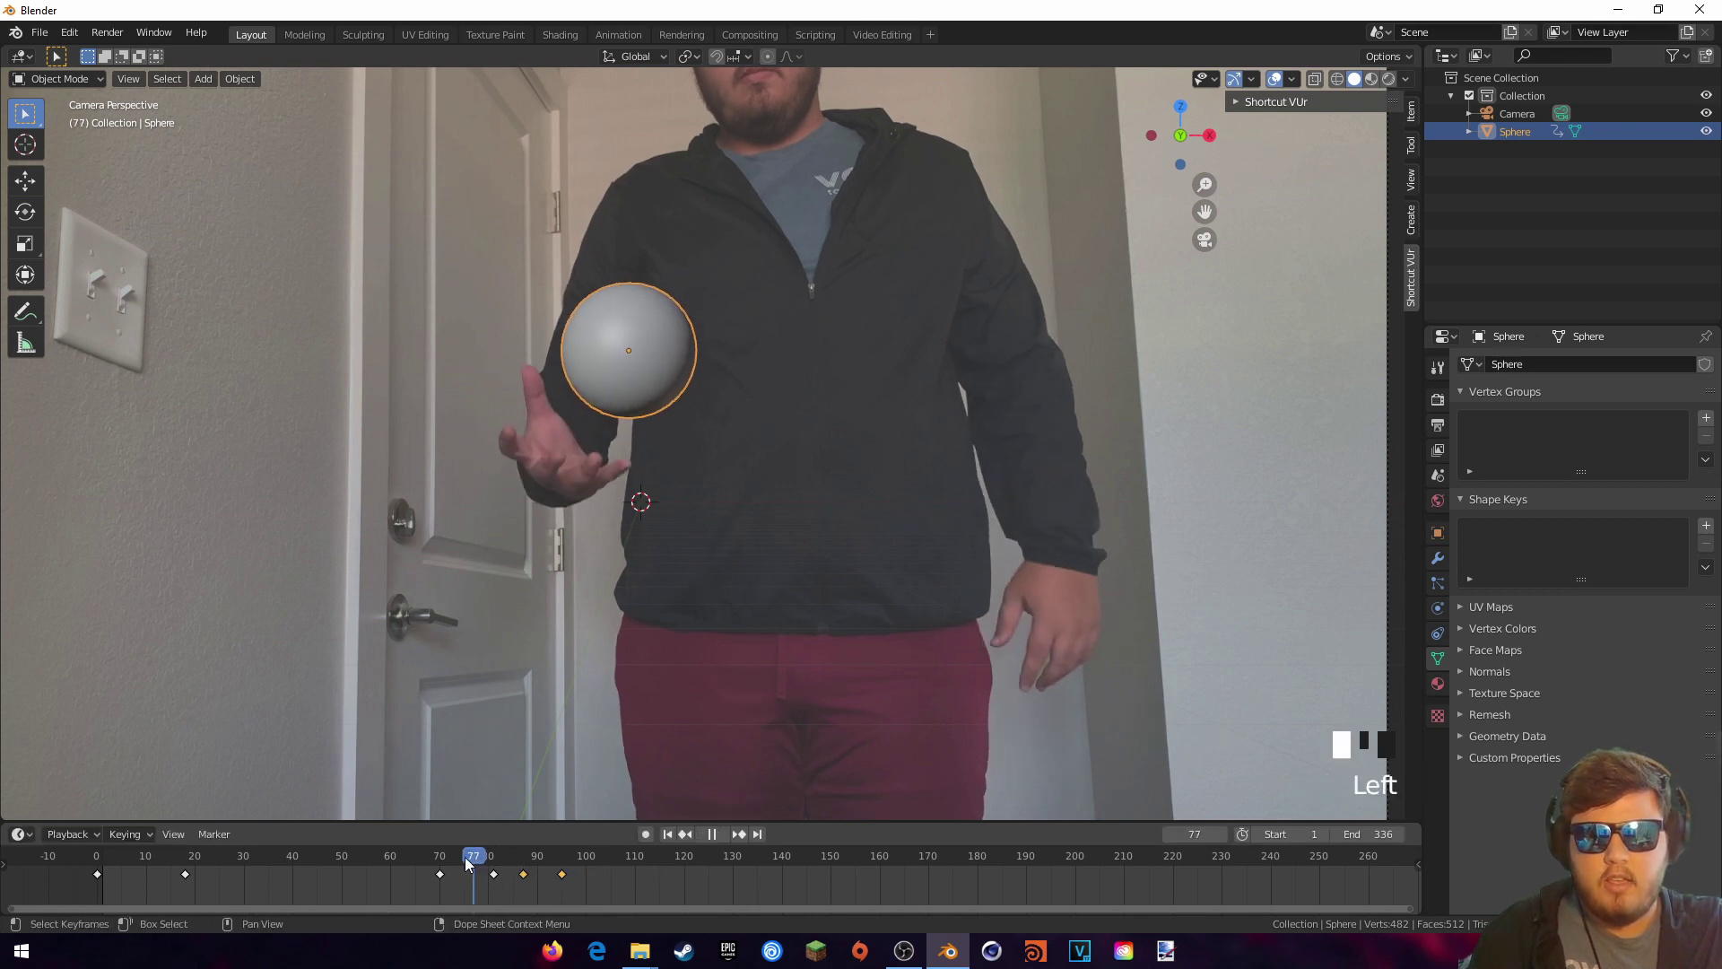
key("space")
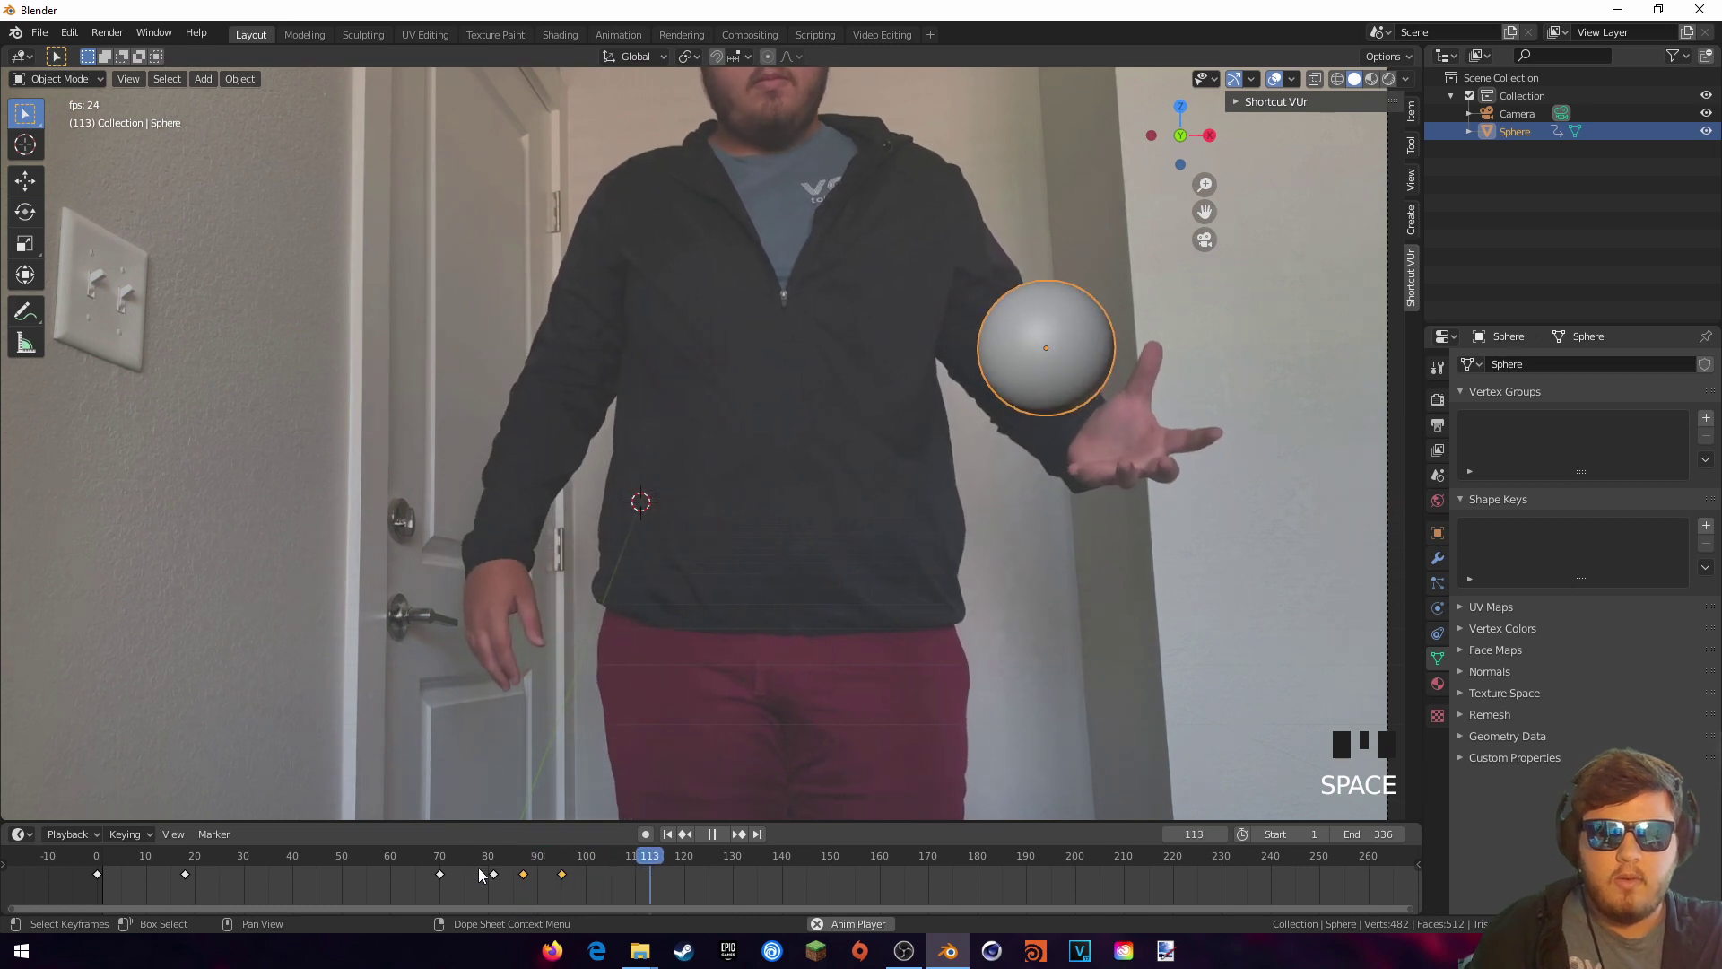
key("space")
Step: At frame 118, move the sphere slightly up above the hand with Y locked and keyframe its location
left_click_drag(561, 856, 673, 857)
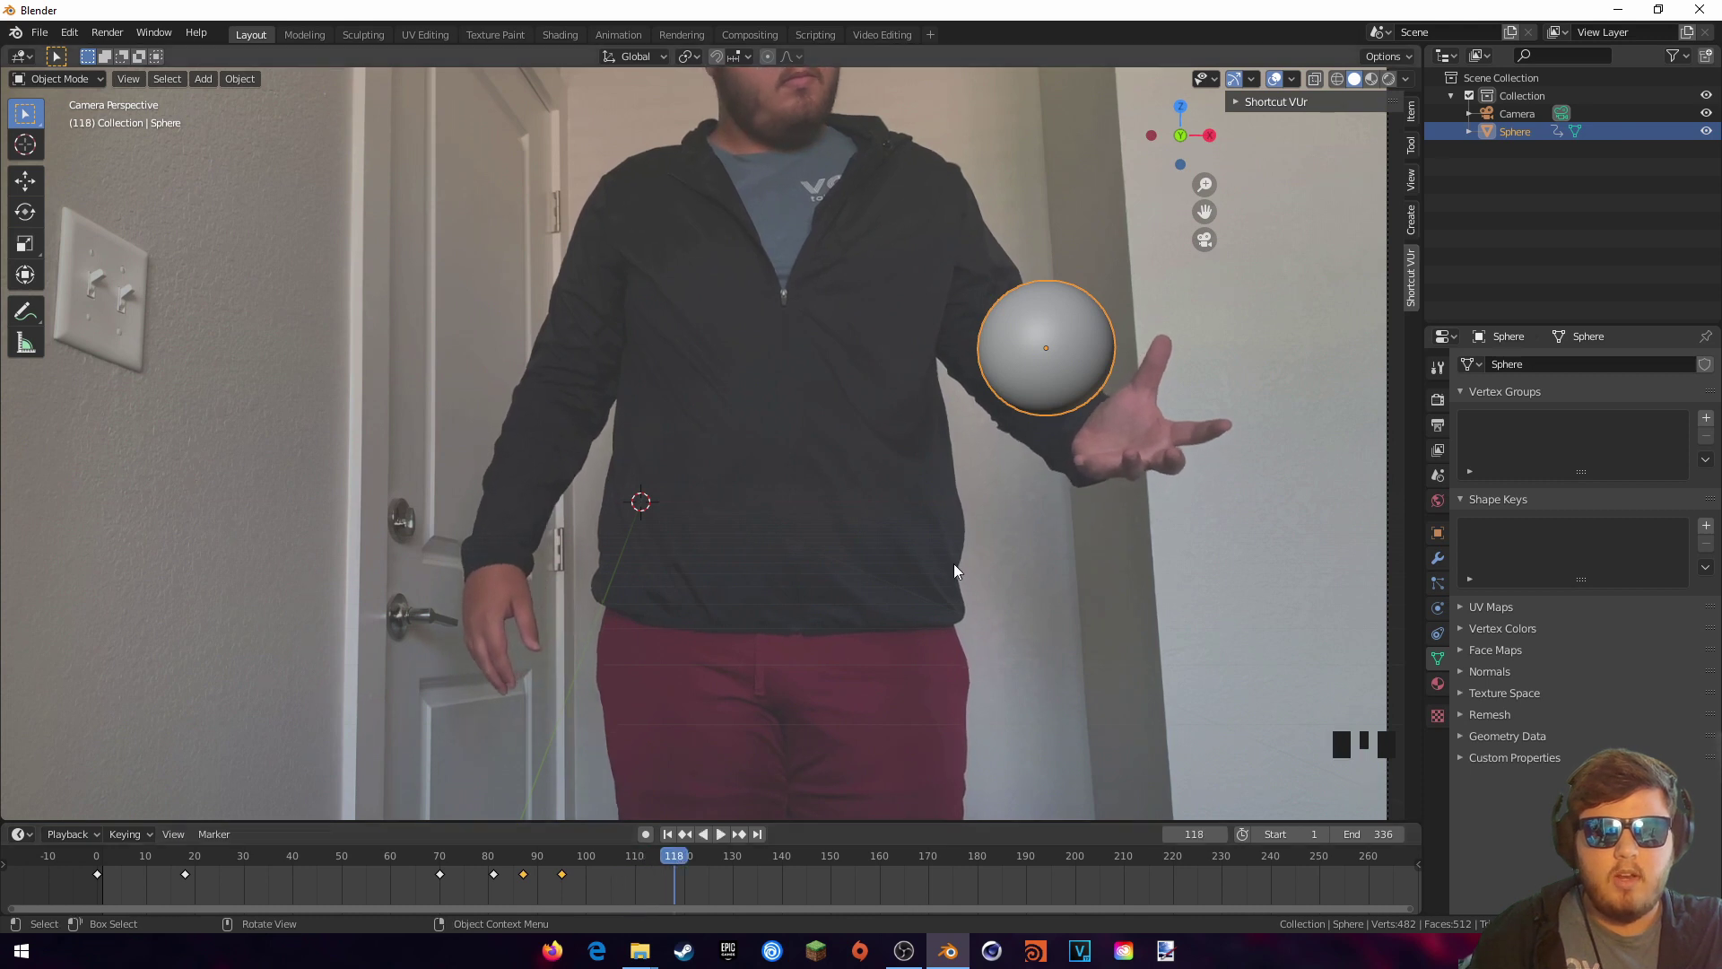
key("g")
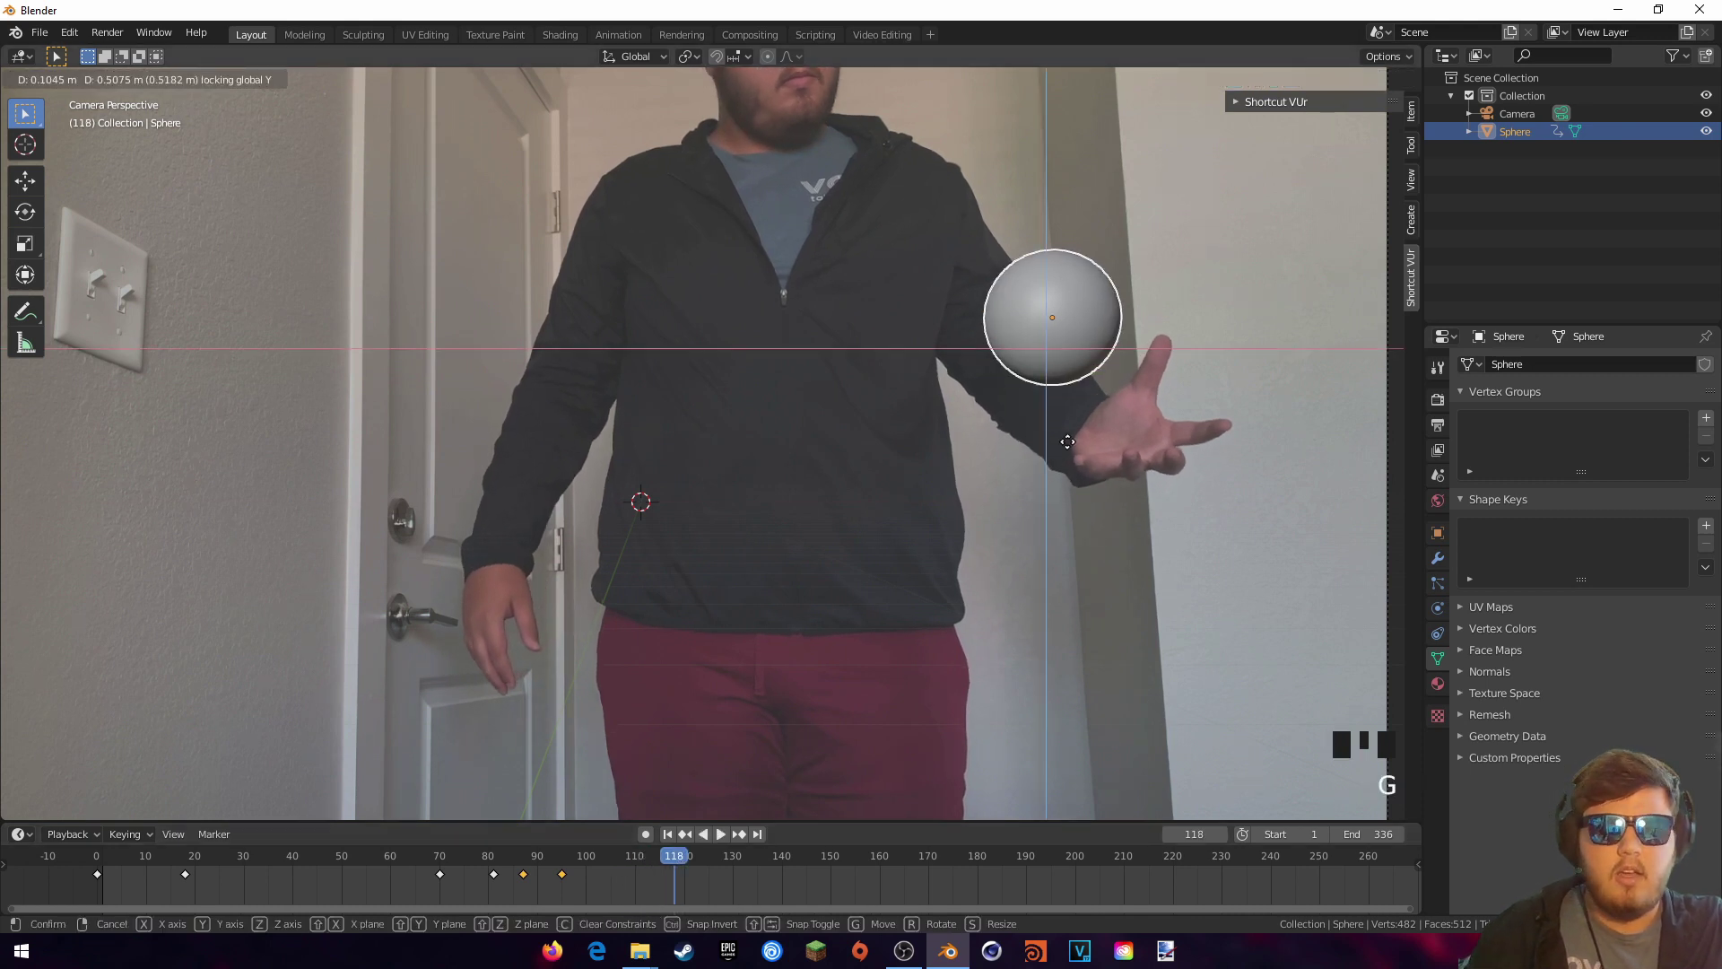
left_click(1073, 429)
key("i")
left_click(1072, 429)
Step: Play the animation from the start to check the sphere's rise and its pass between the hands
key("space")
left_click_drag(635, 857, 98, 864)
key("space")
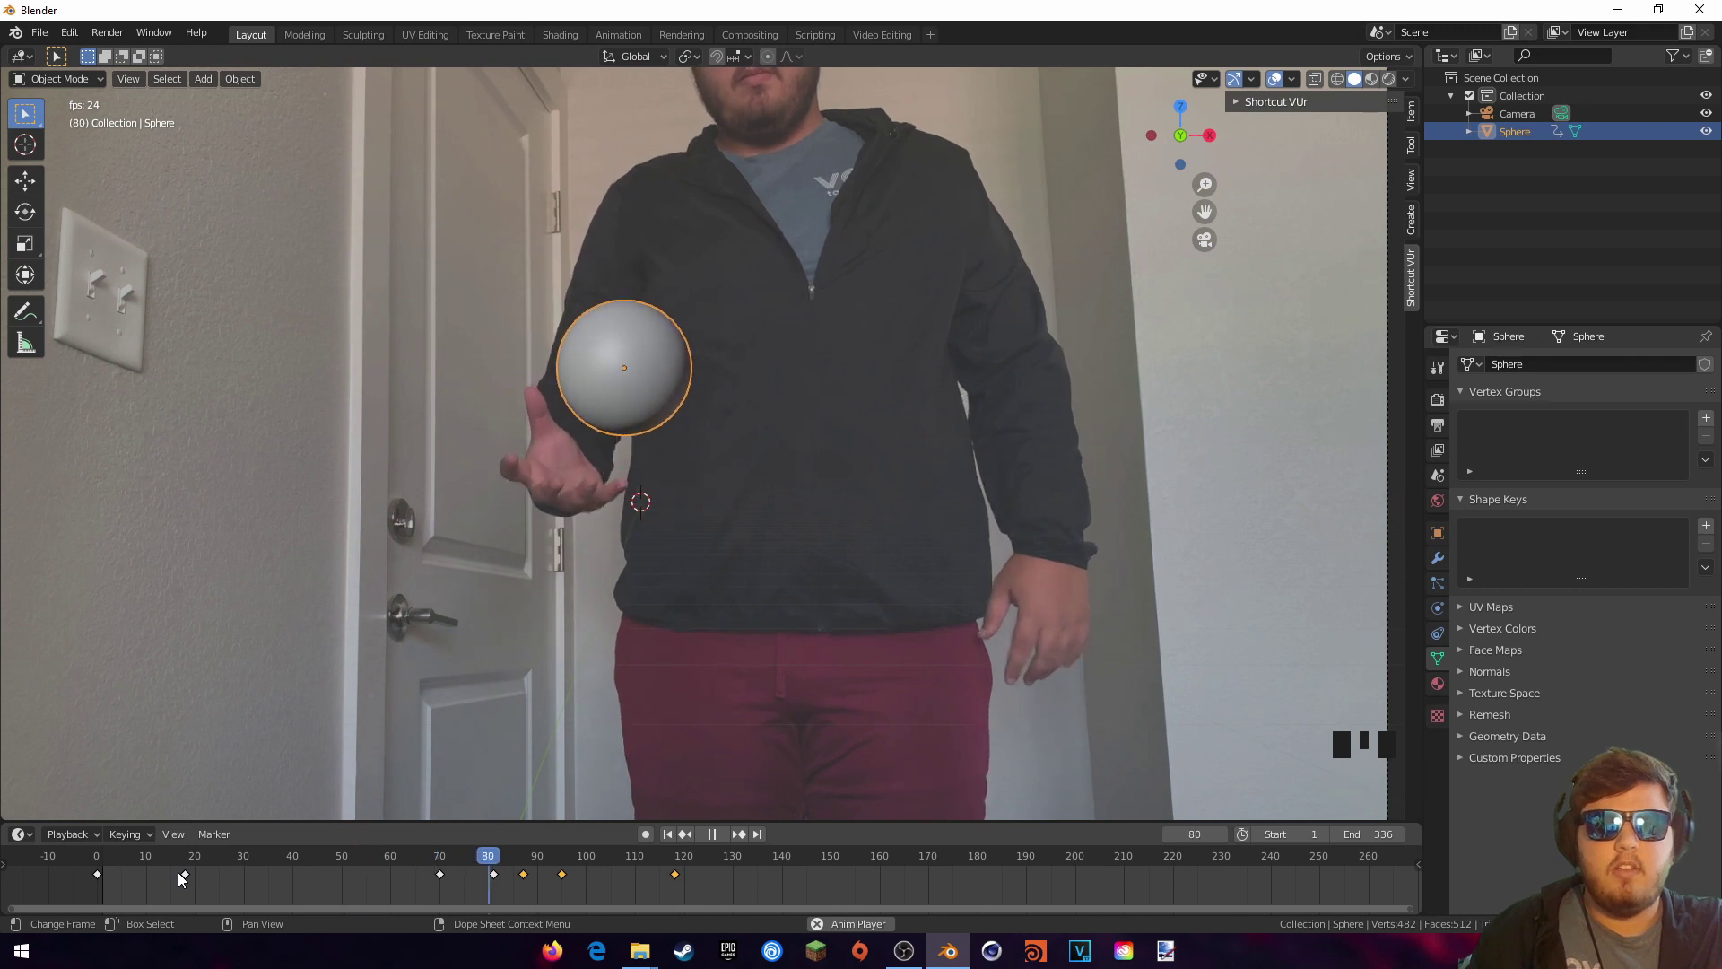
key("space")
Step: At frame 70, lower the sphere about 0.4 m toward the palm and replace its location keyframe
left_click_drag(197, 868, 443, 855)
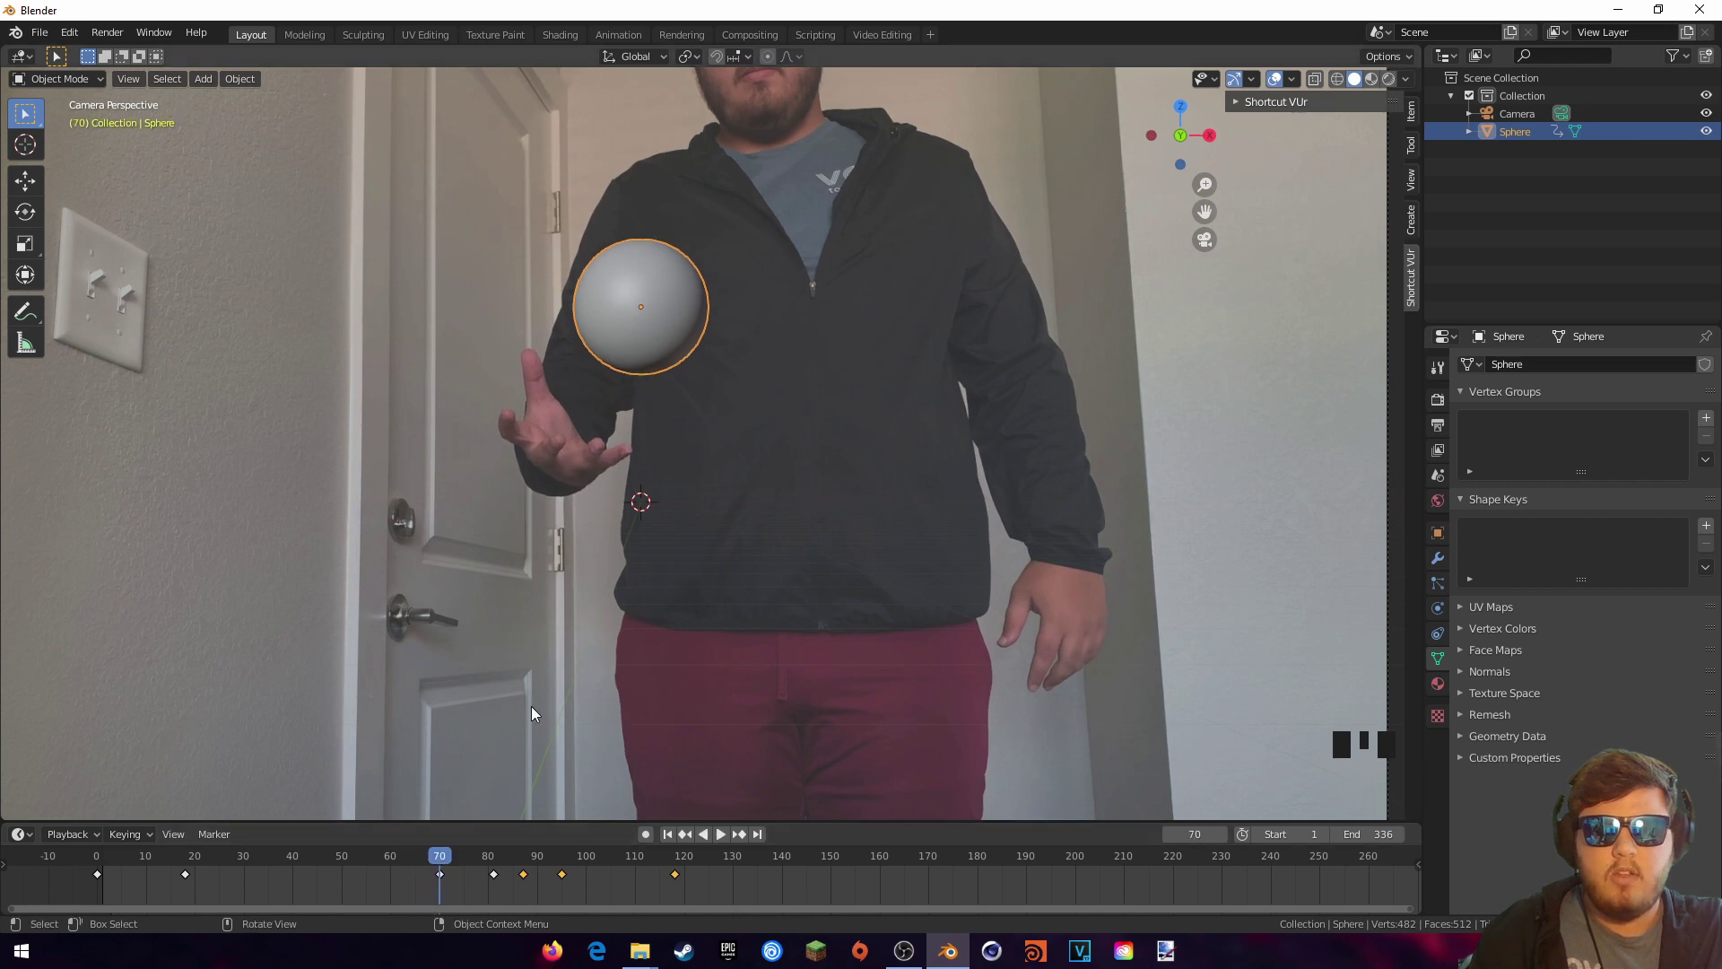
key("g")
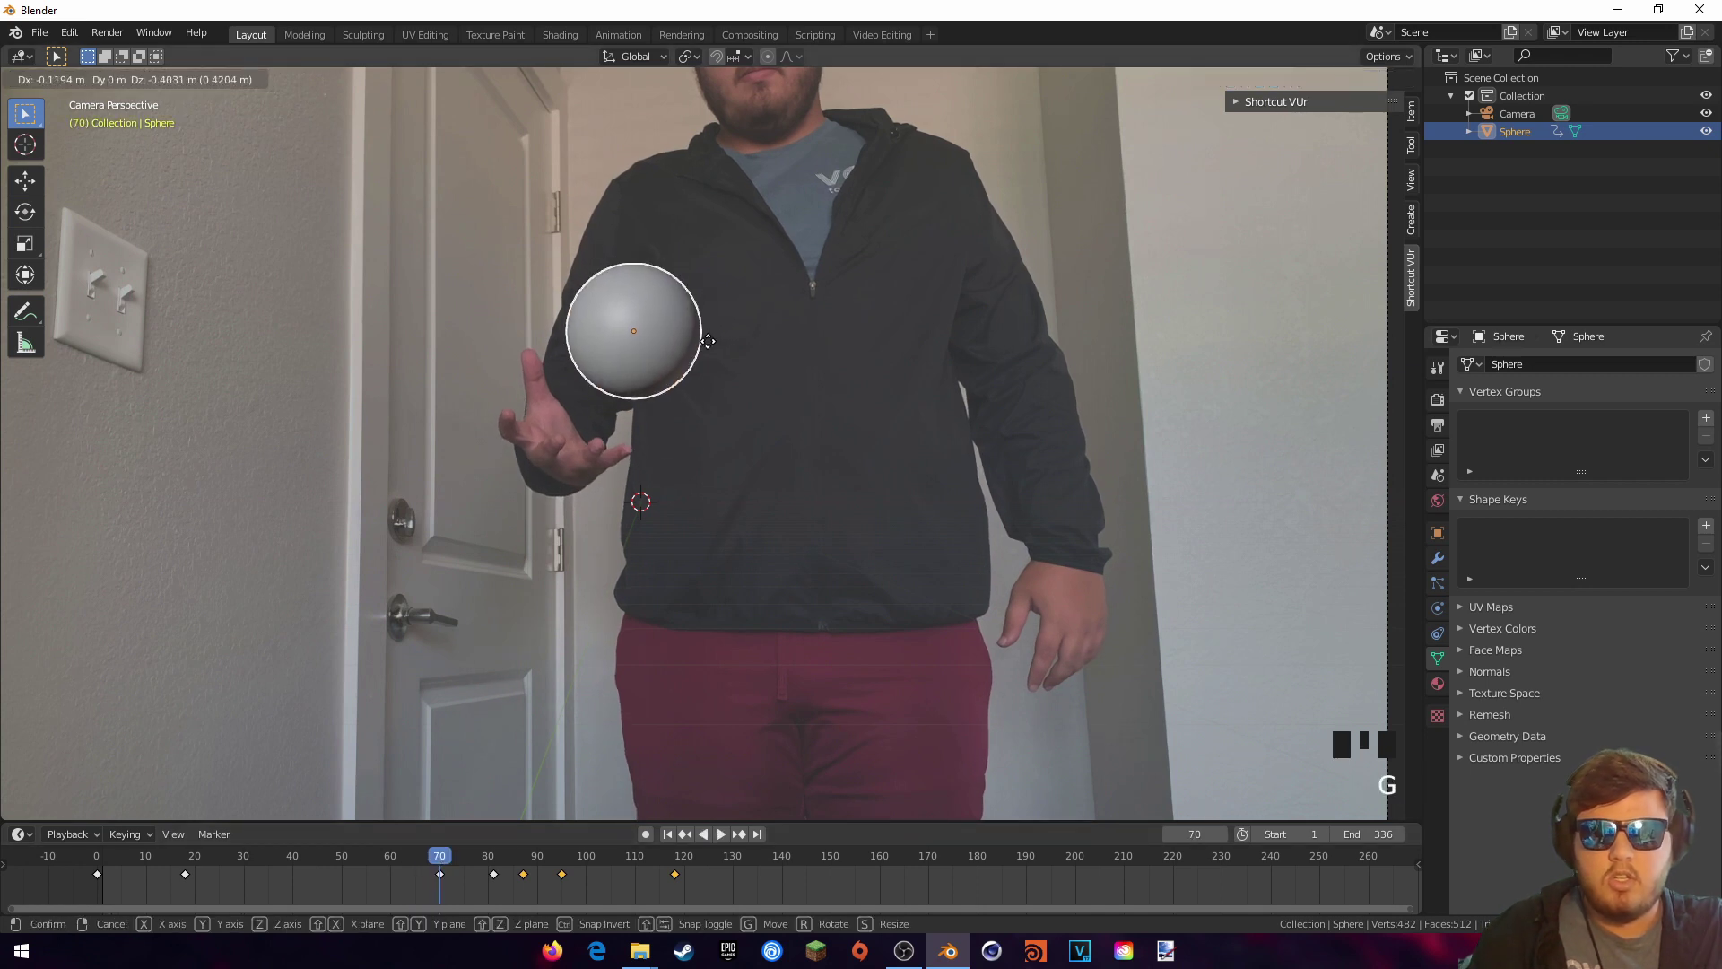
left_click(708, 341)
key("i")
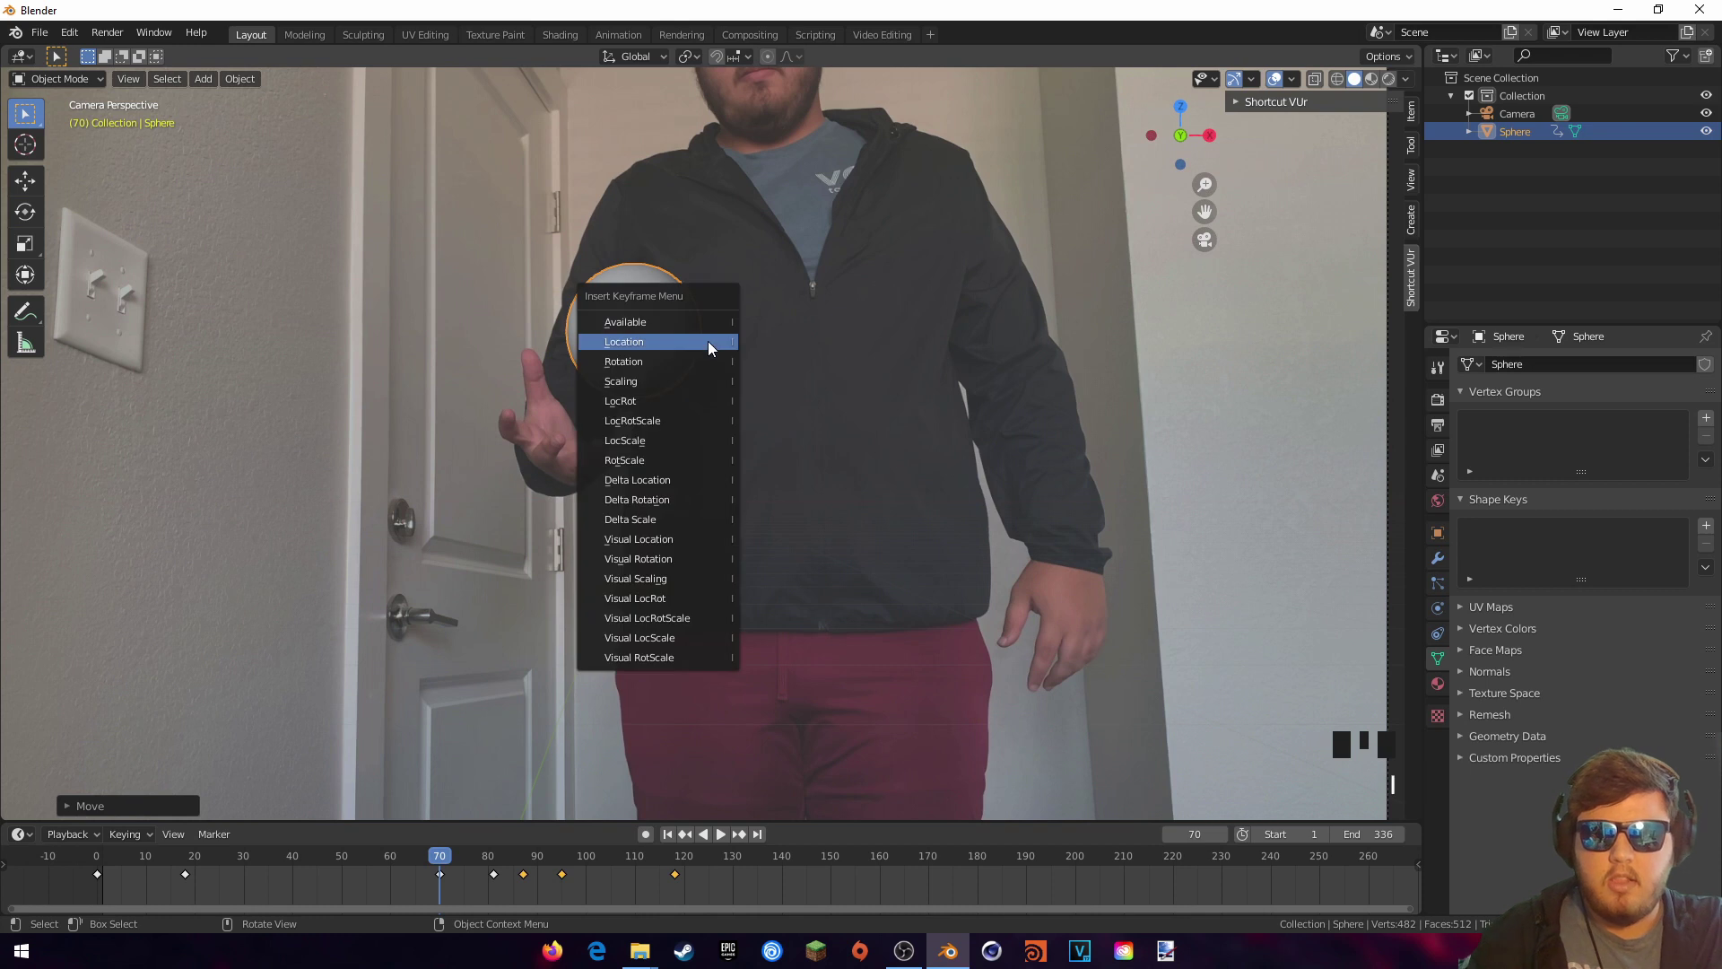
left_click(708, 341)
Step: Play the animation from frame 46 to check how the sphere rises into the palm
left_click_drag(402, 855, 321, 863)
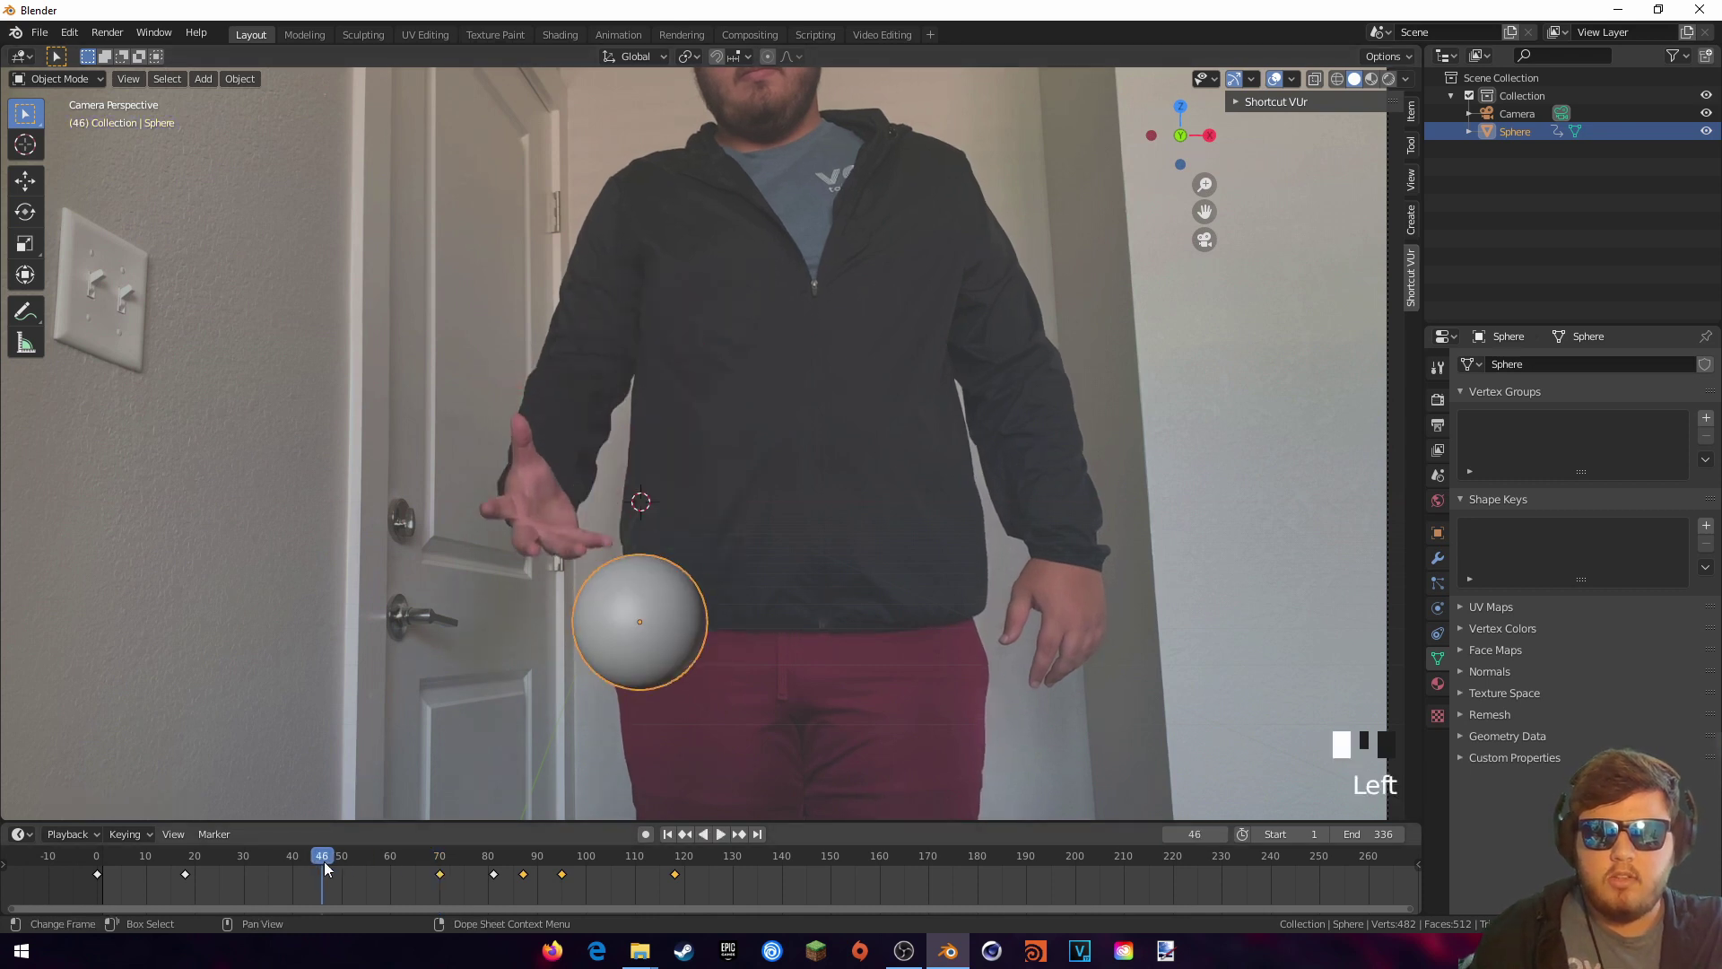
key("space")
key("space")
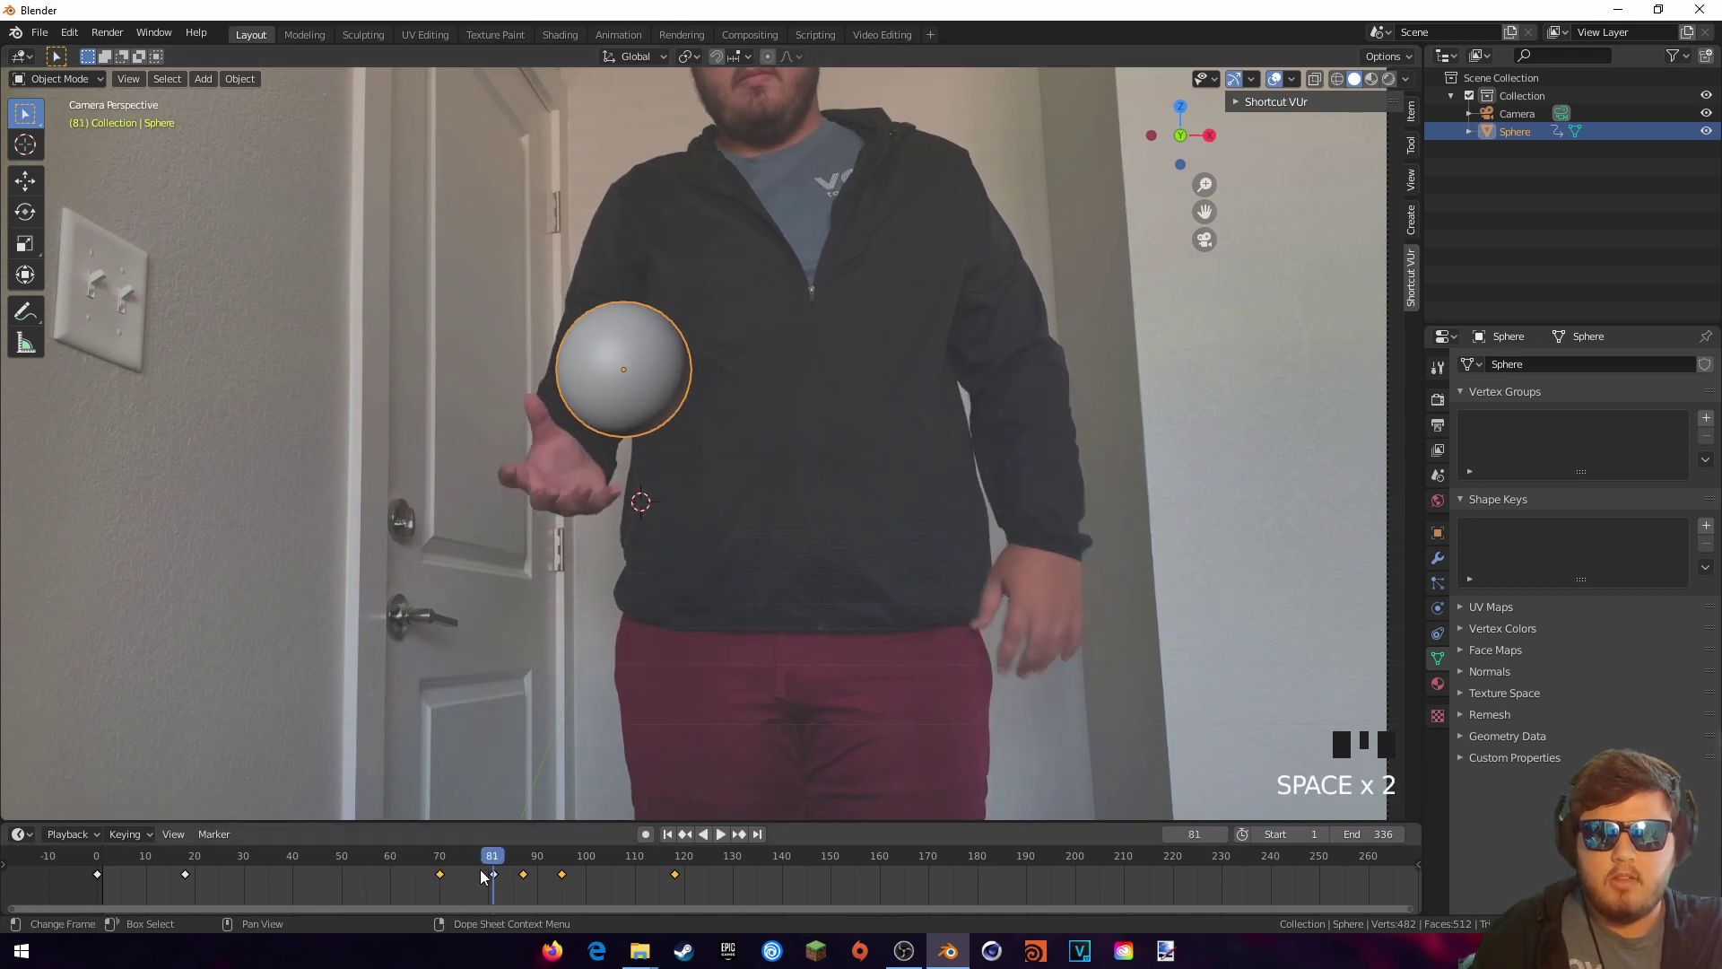
Step: At frame 77, reposition the sphere over the raised hand and keyframe its location
left_click_drag(491, 858, 475, 858)
key("g")
left_click(718, 432)
key("i")
left_click(718, 431)
Step: Replay from around frame 70, and at frame 84 move the sphere slightly back toward the throwing hand and keyframe its location
left_click_drag(476, 860, 428, 857)
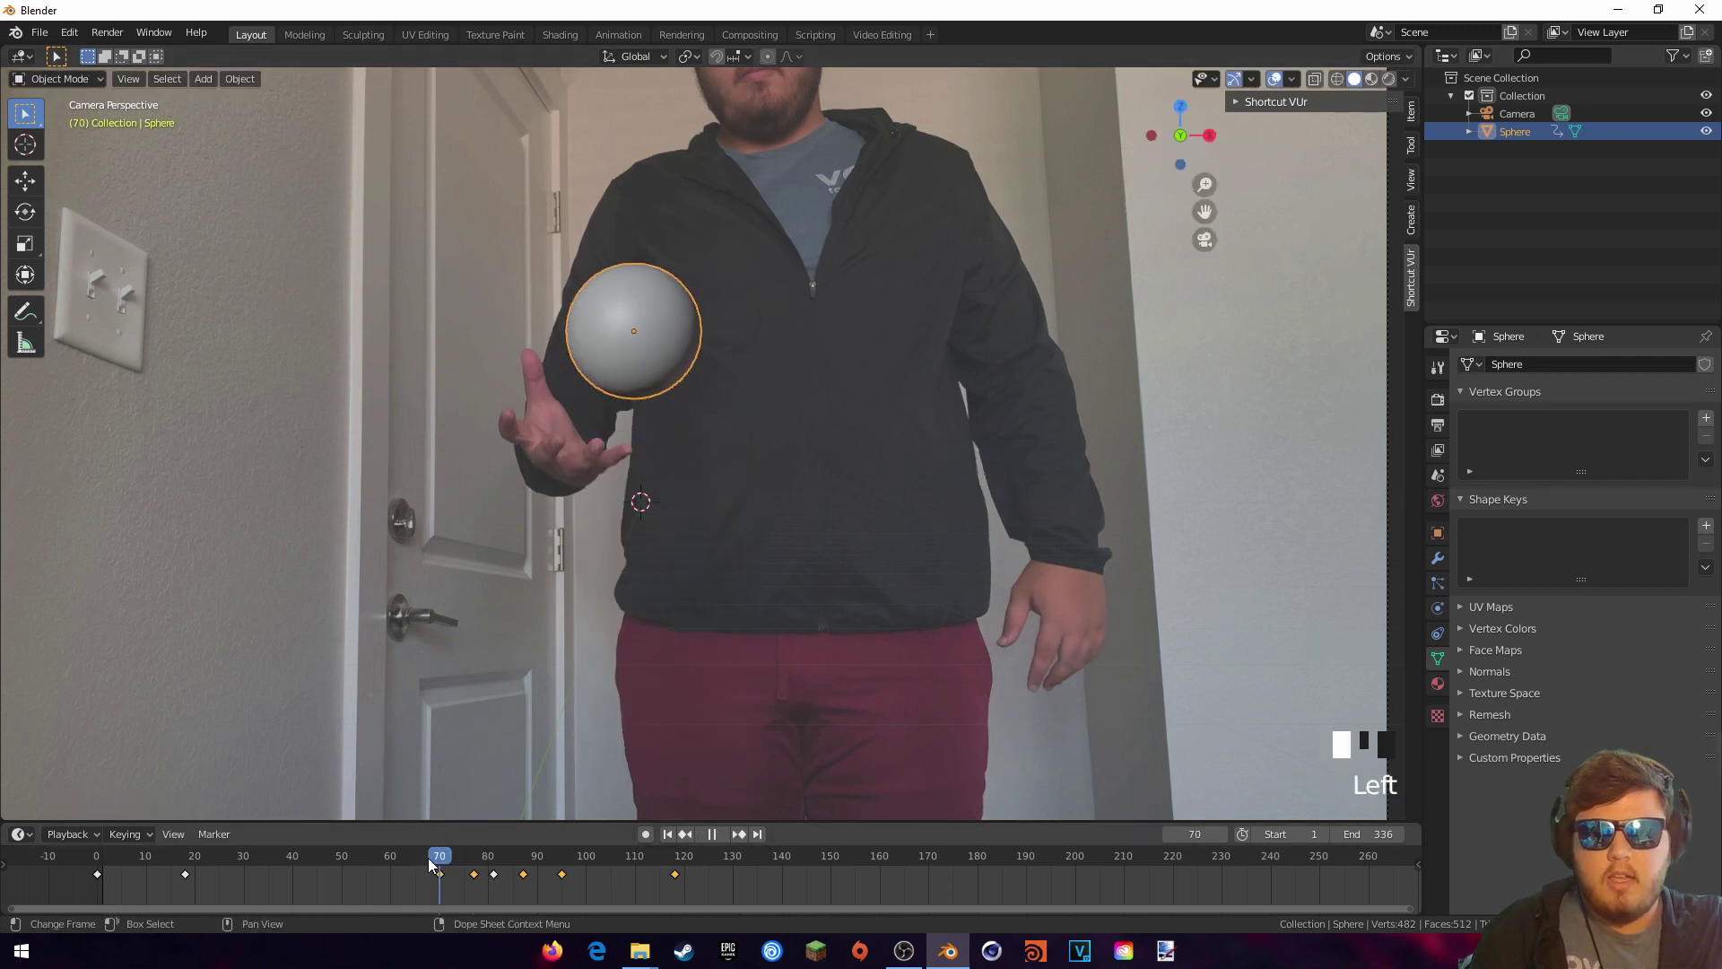
key("space")
left_click_drag(496, 857, 506, 852)
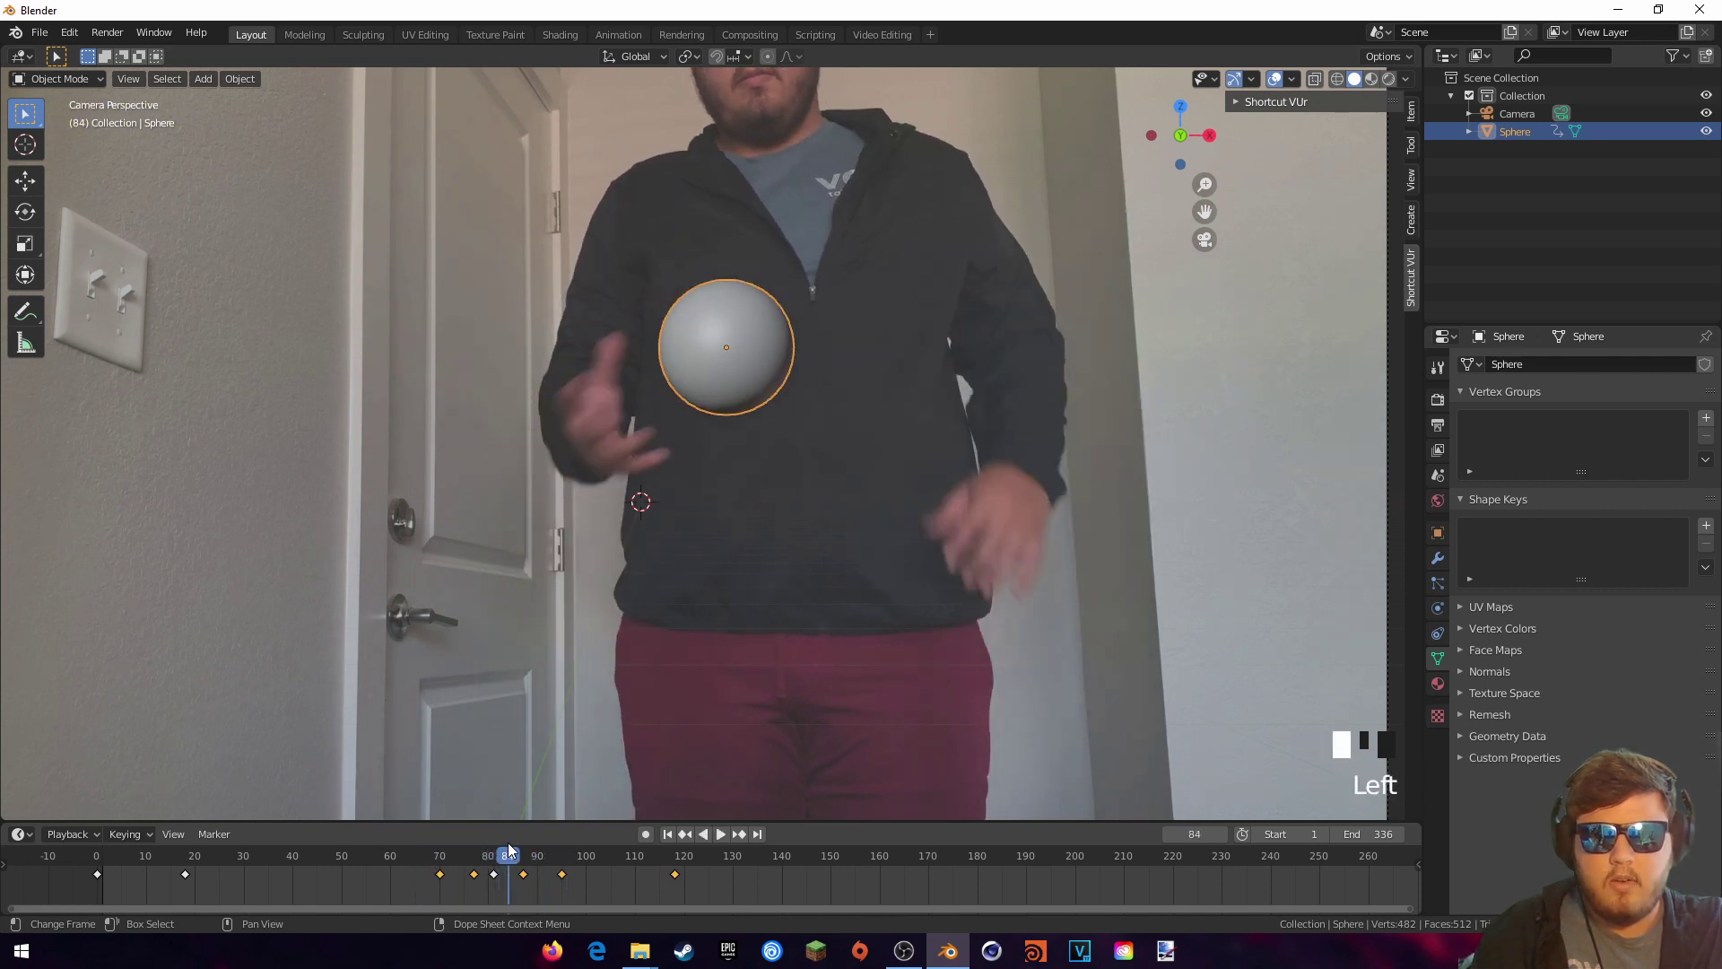
key("g")
left_click(732, 463)
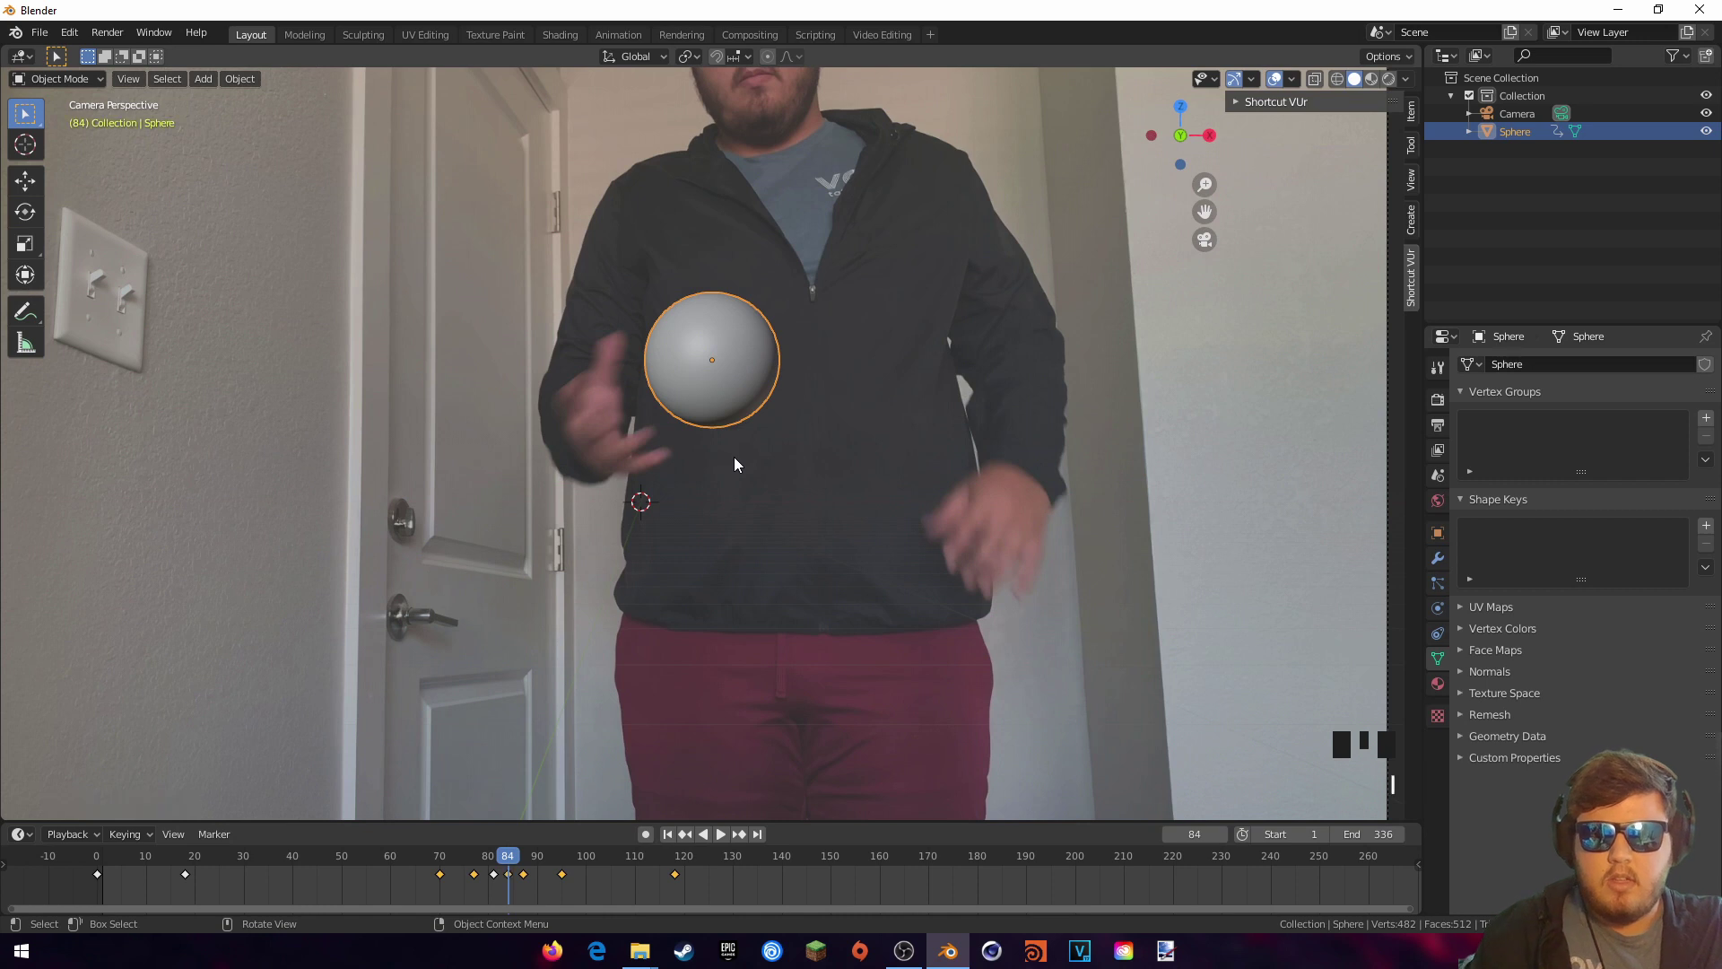
key("i")
key("i")
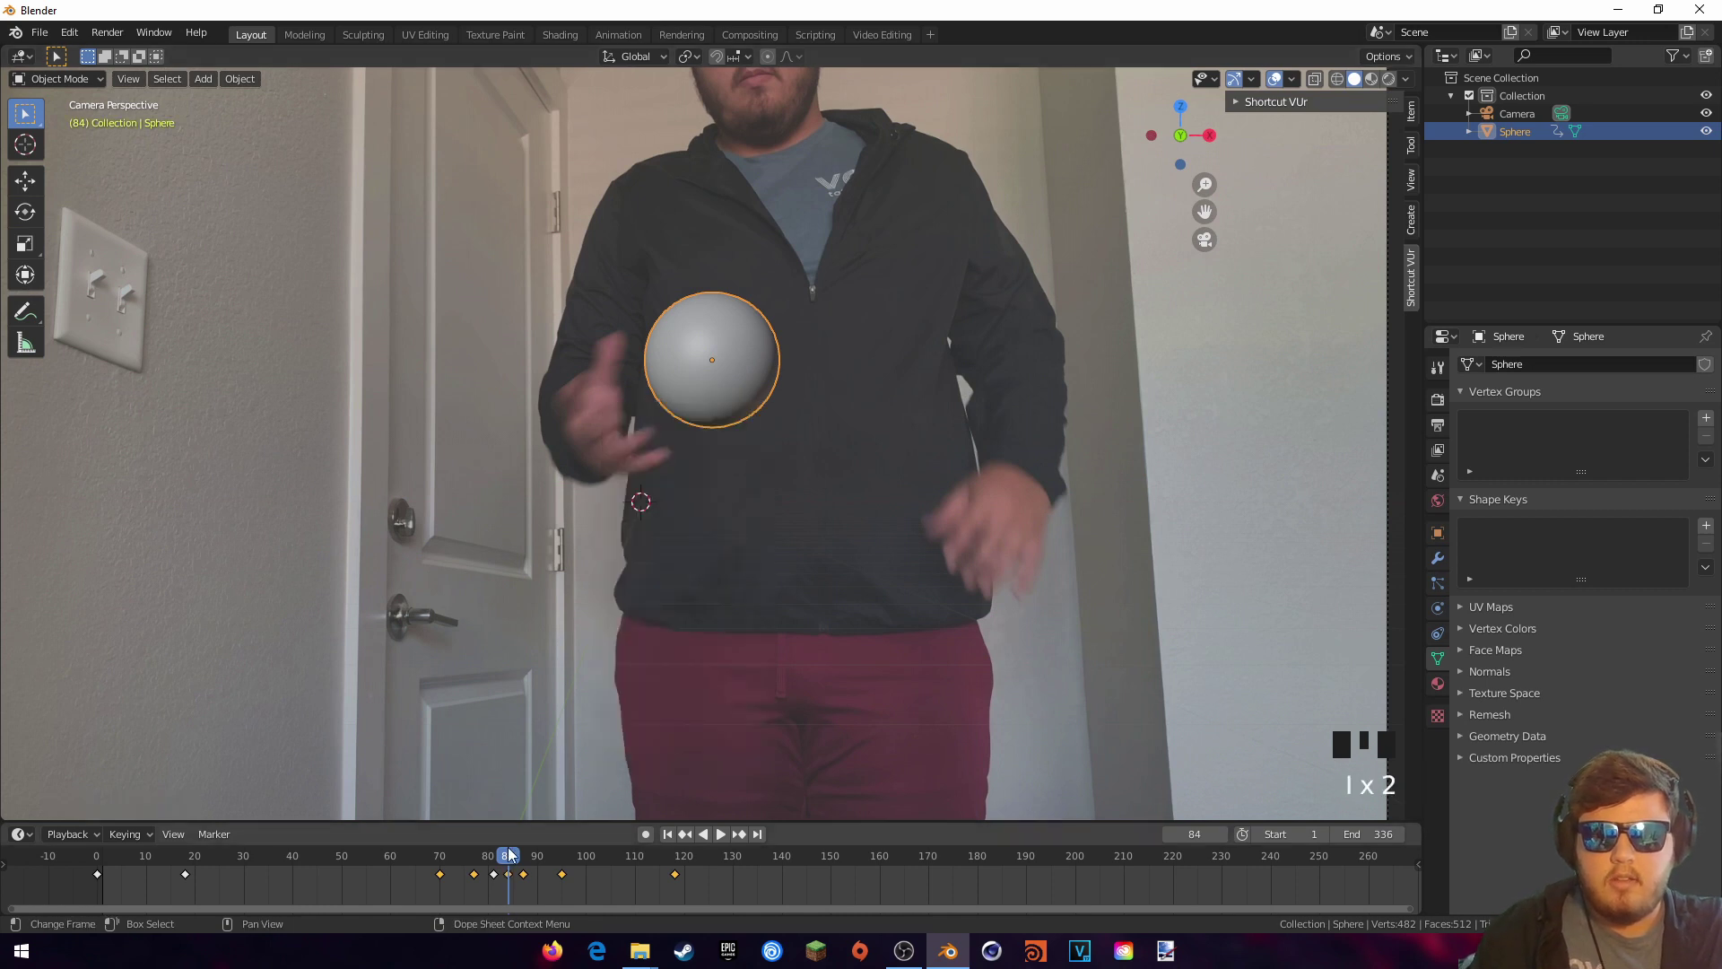
Step: Play the animation from just before frame 70 to review the sphere's pass between the hands
left_click_drag(509, 855, 423, 857)
key("space")
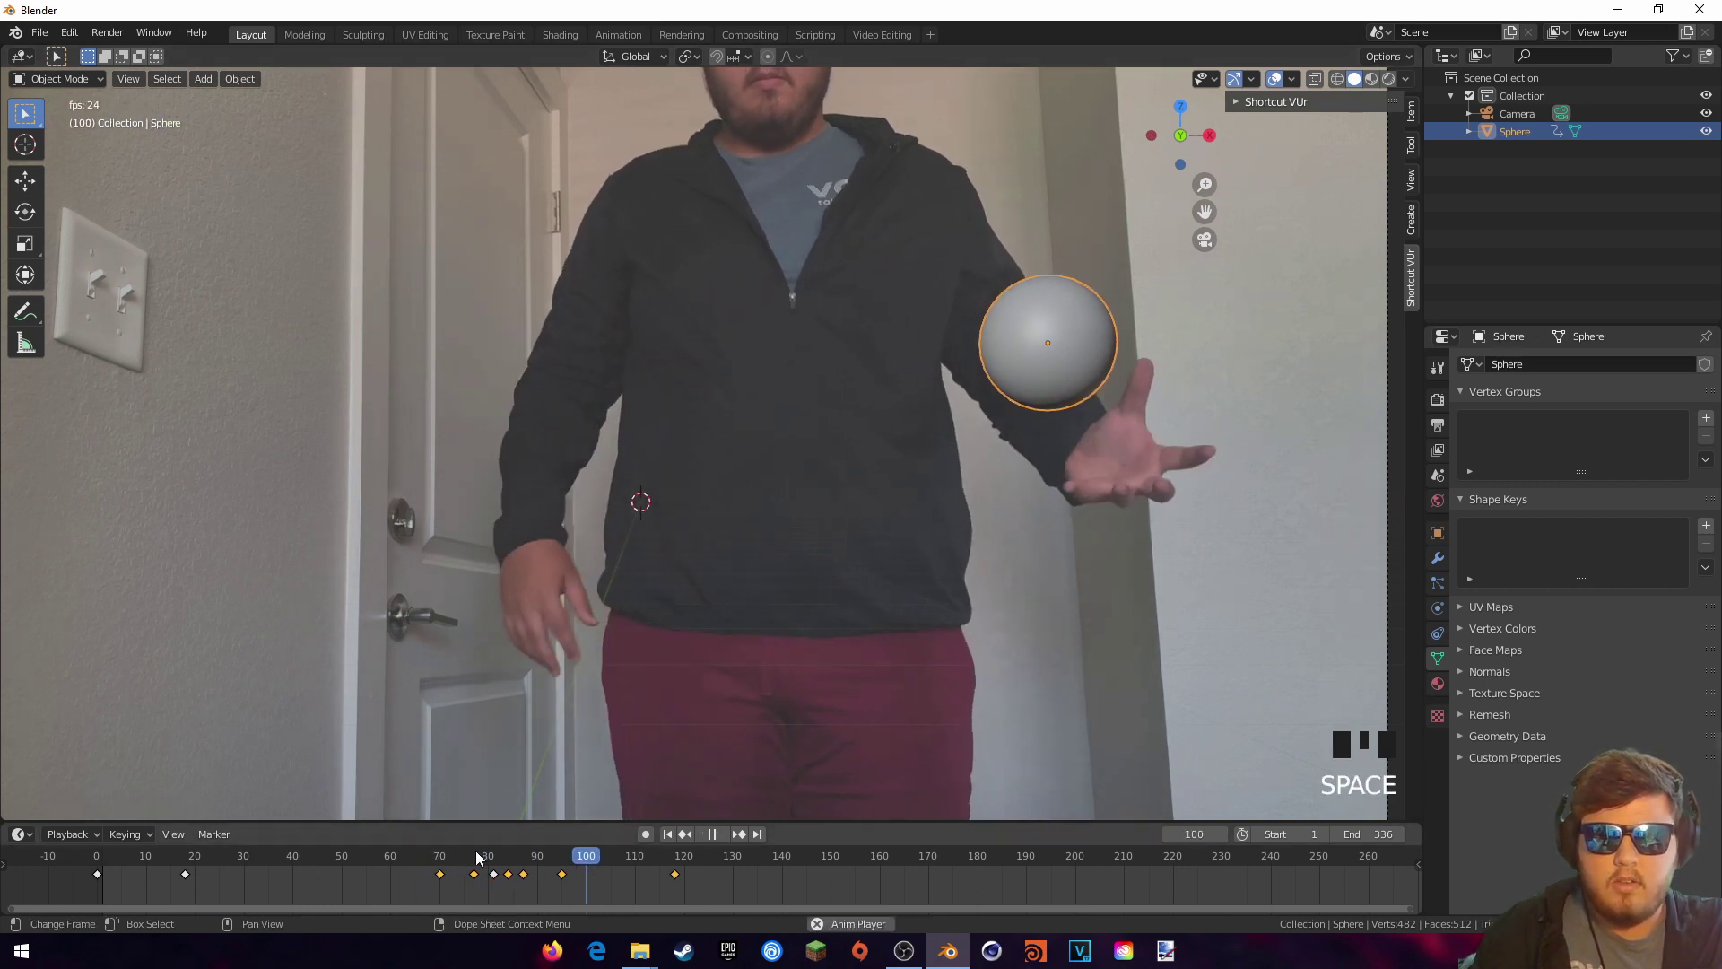
key("space")
Step: At frame 143, move the sphere slightly up above the receiving hand and keyframe its location
left_click(689, 854)
left_click_drag(689, 854, 677, 854)
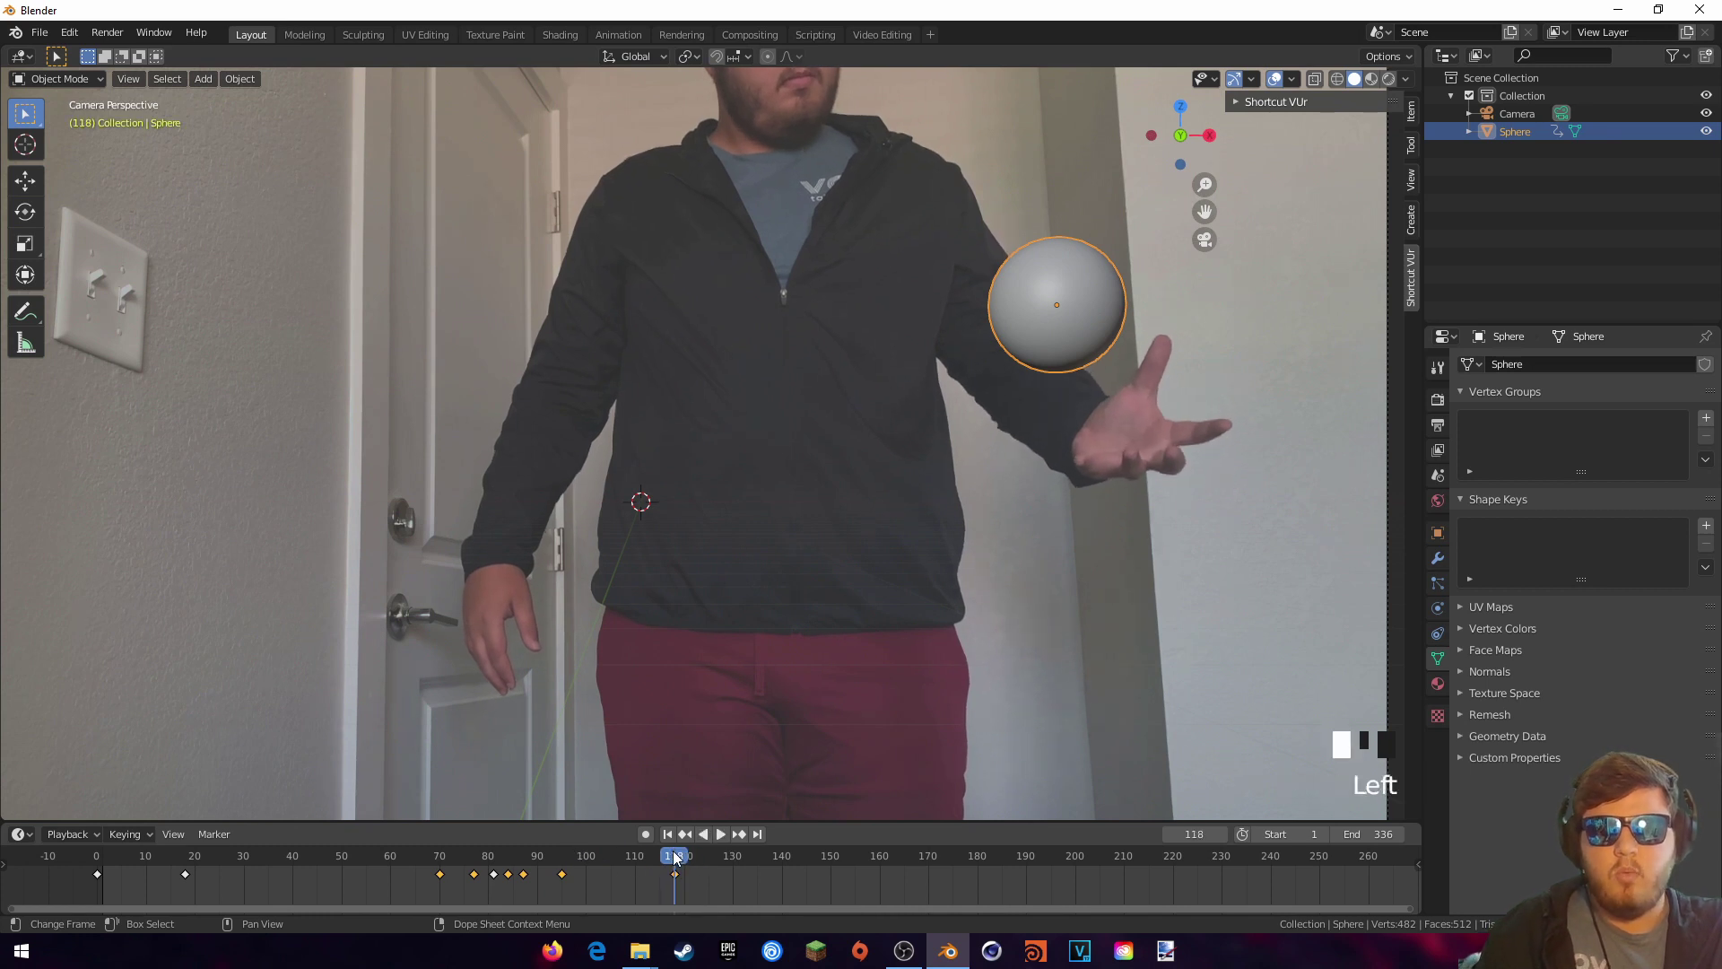
left_click_drag(676, 859, 798, 850)
key("g")
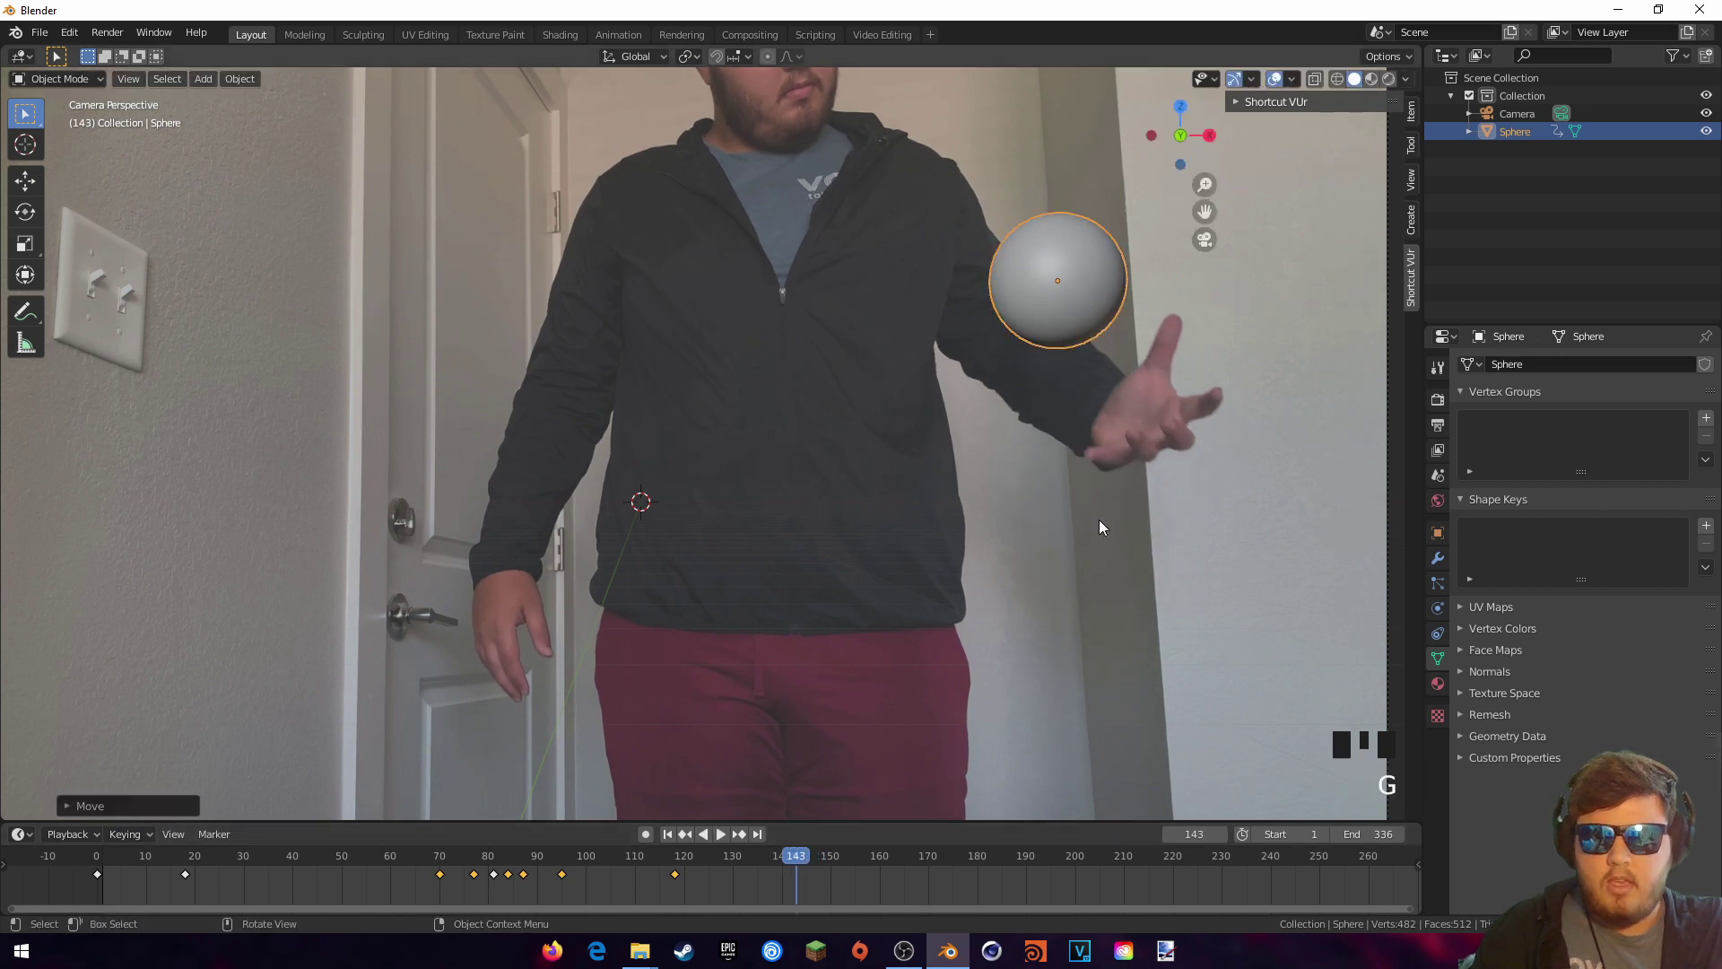
left_click(1099, 520)
key("i")
left_click(1095, 519)
Step: Play the animation from about frame 110 to check how the sphere hovers over the receiving hand
left_click_drag(795, 859, 638, 859)
key("space")
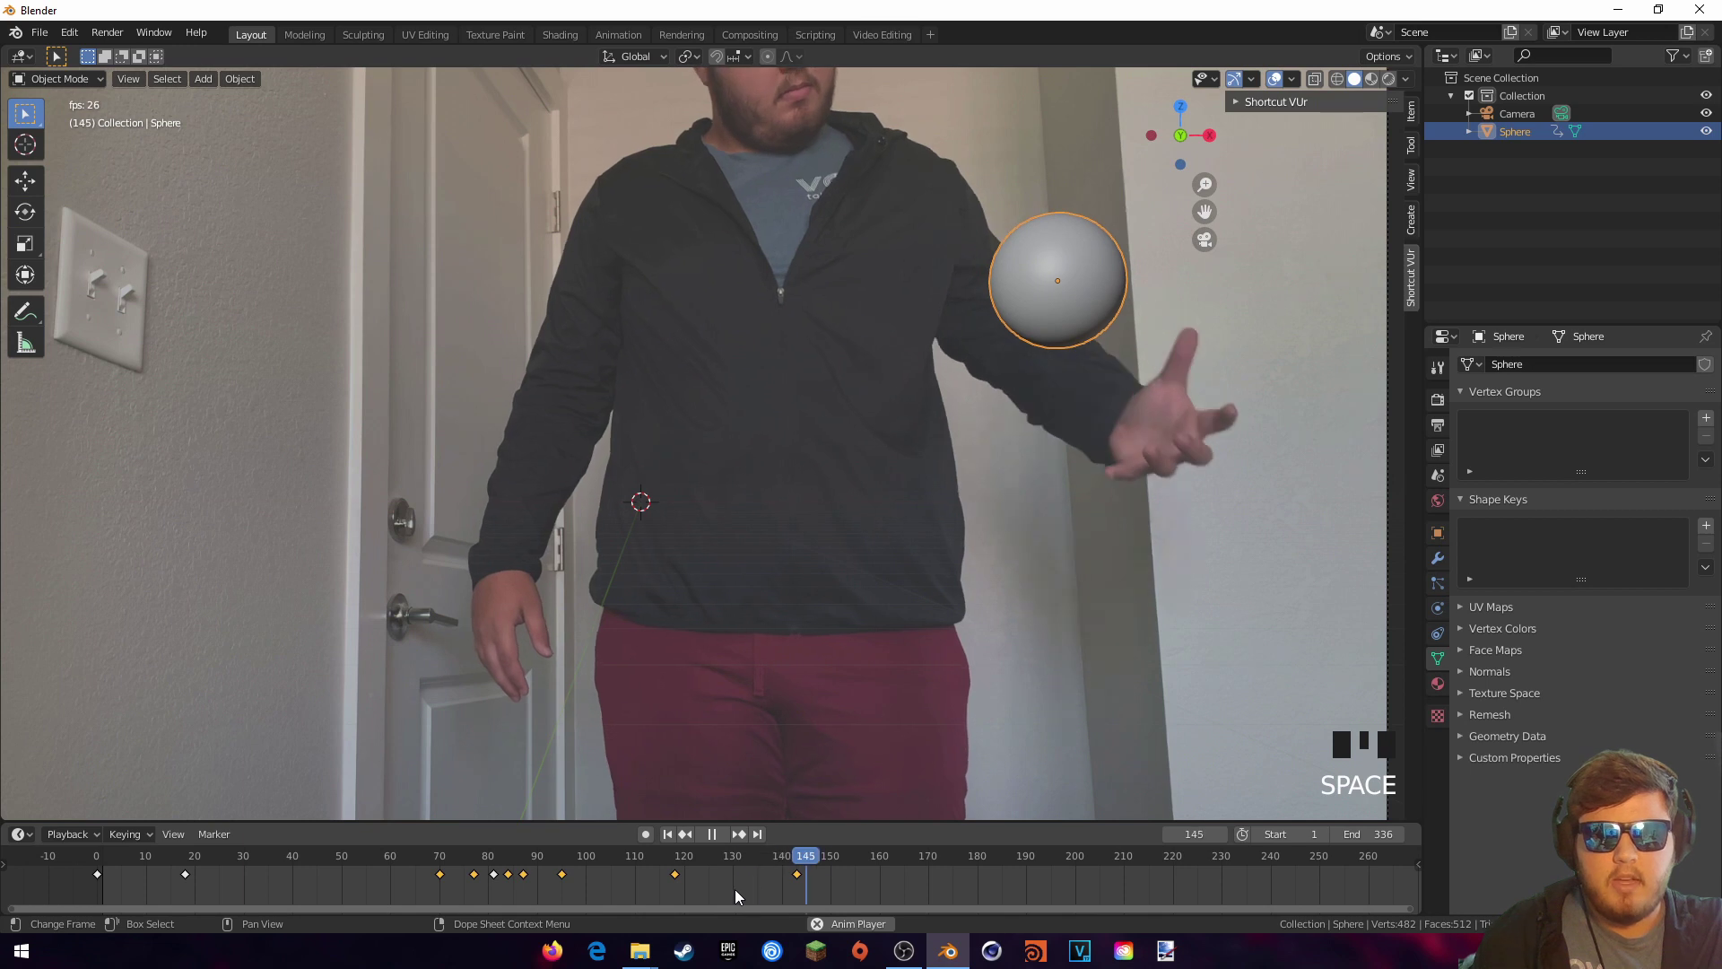
key("space")
Step: At frame 157, lower the sphere beneath the outstretched arm and keyframe its location
left_click_drag(836, 858, 866, 861)
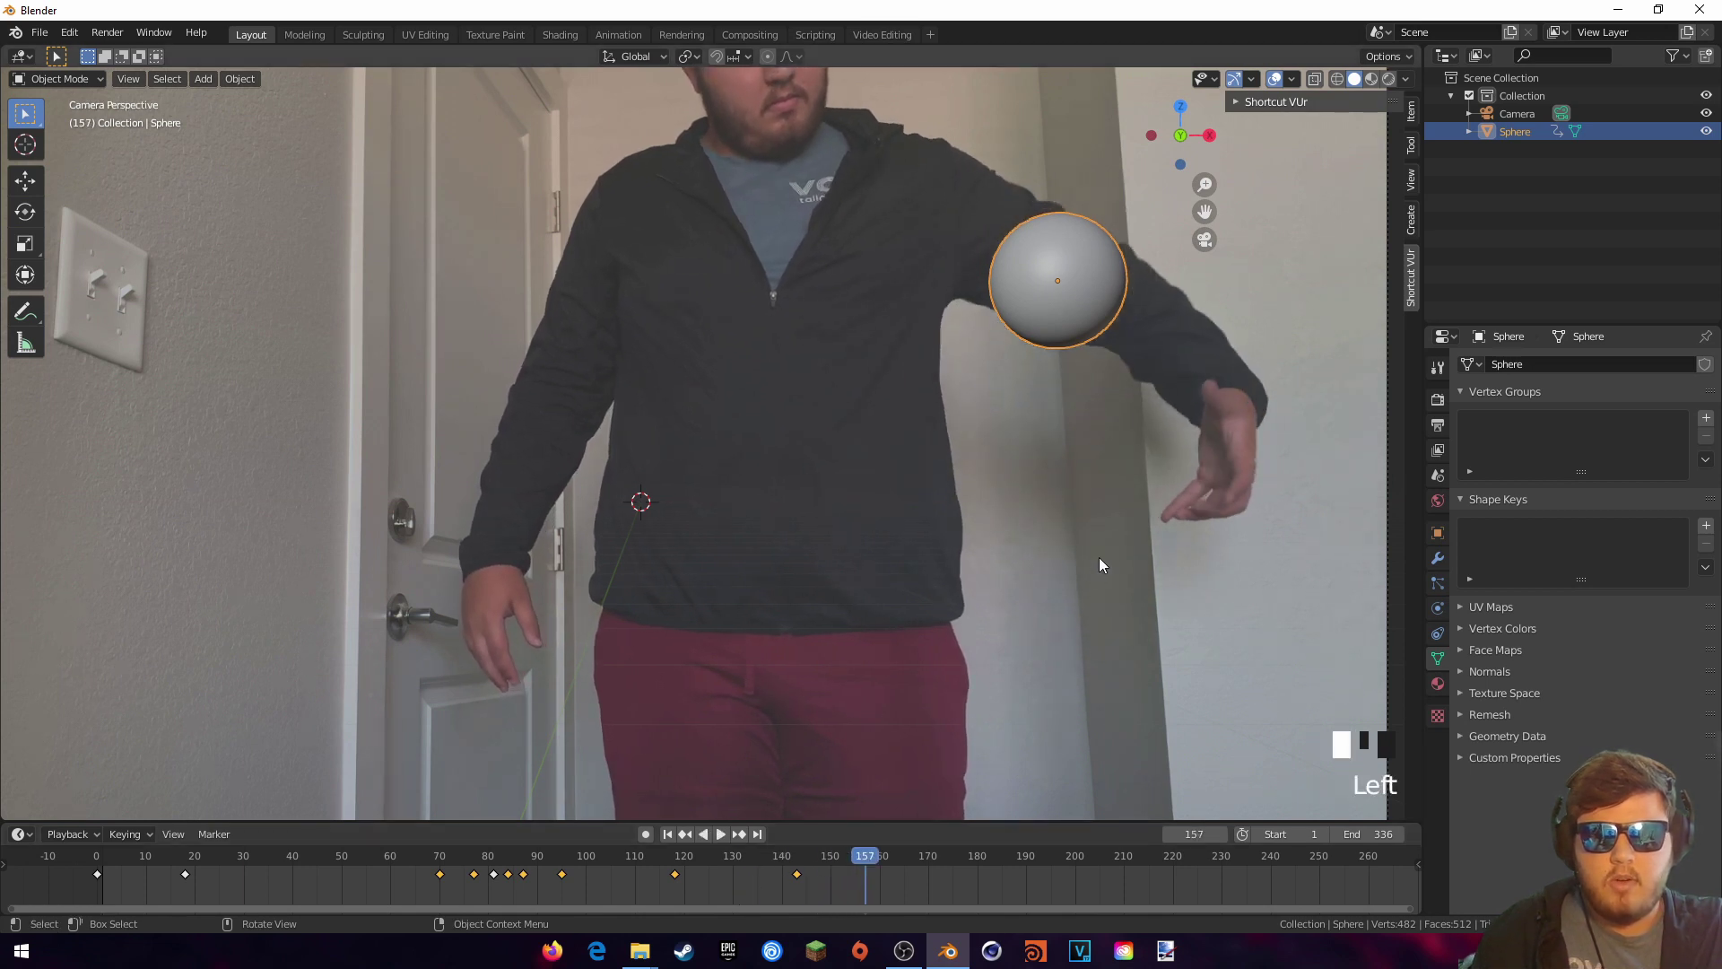
key("g")
left_click(1092, 659)
key("i")
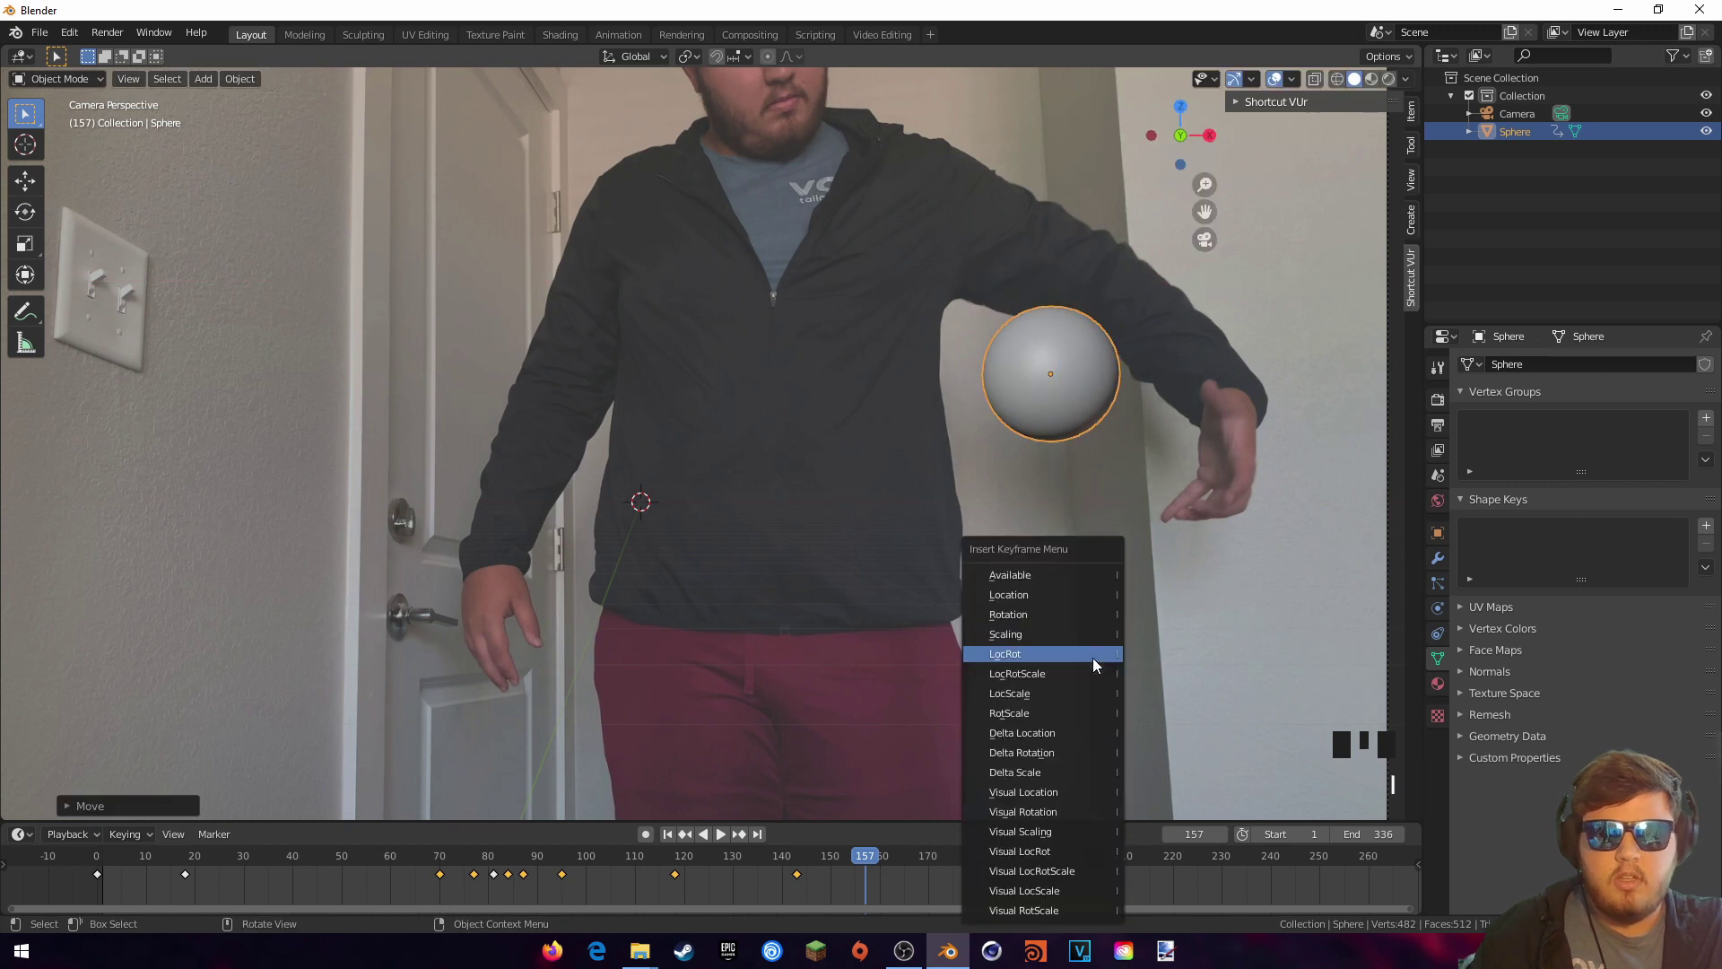
left_click(1092, 659)
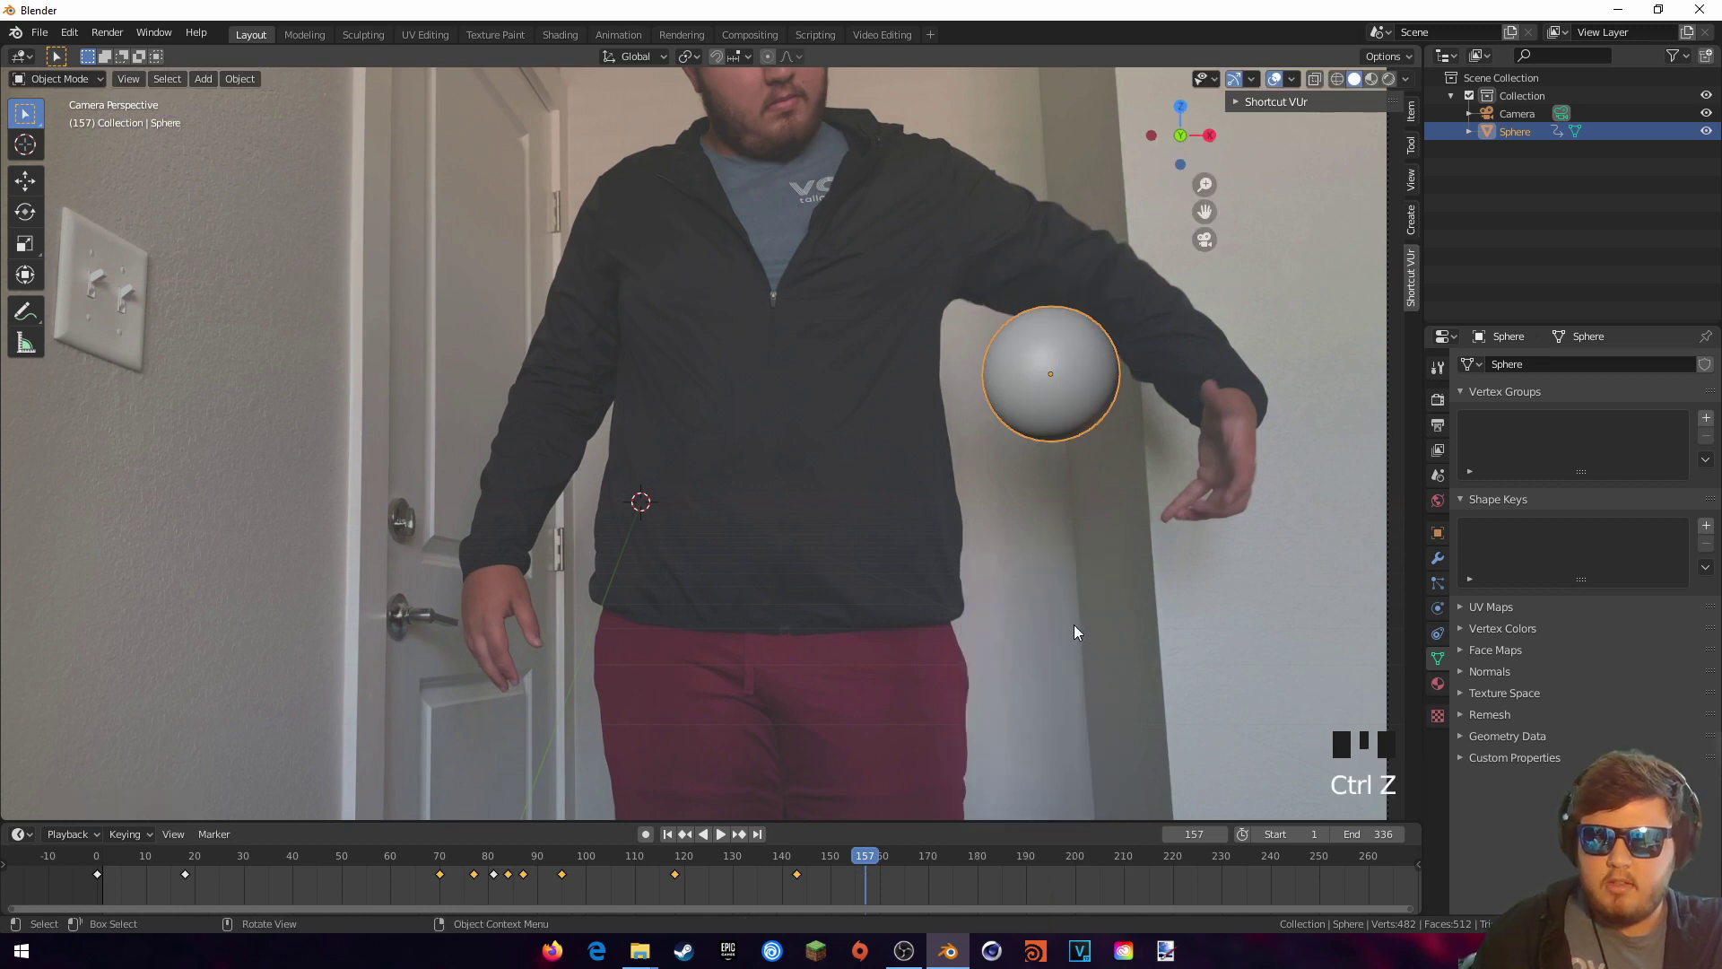
key("i")
left_click(1037, 538)
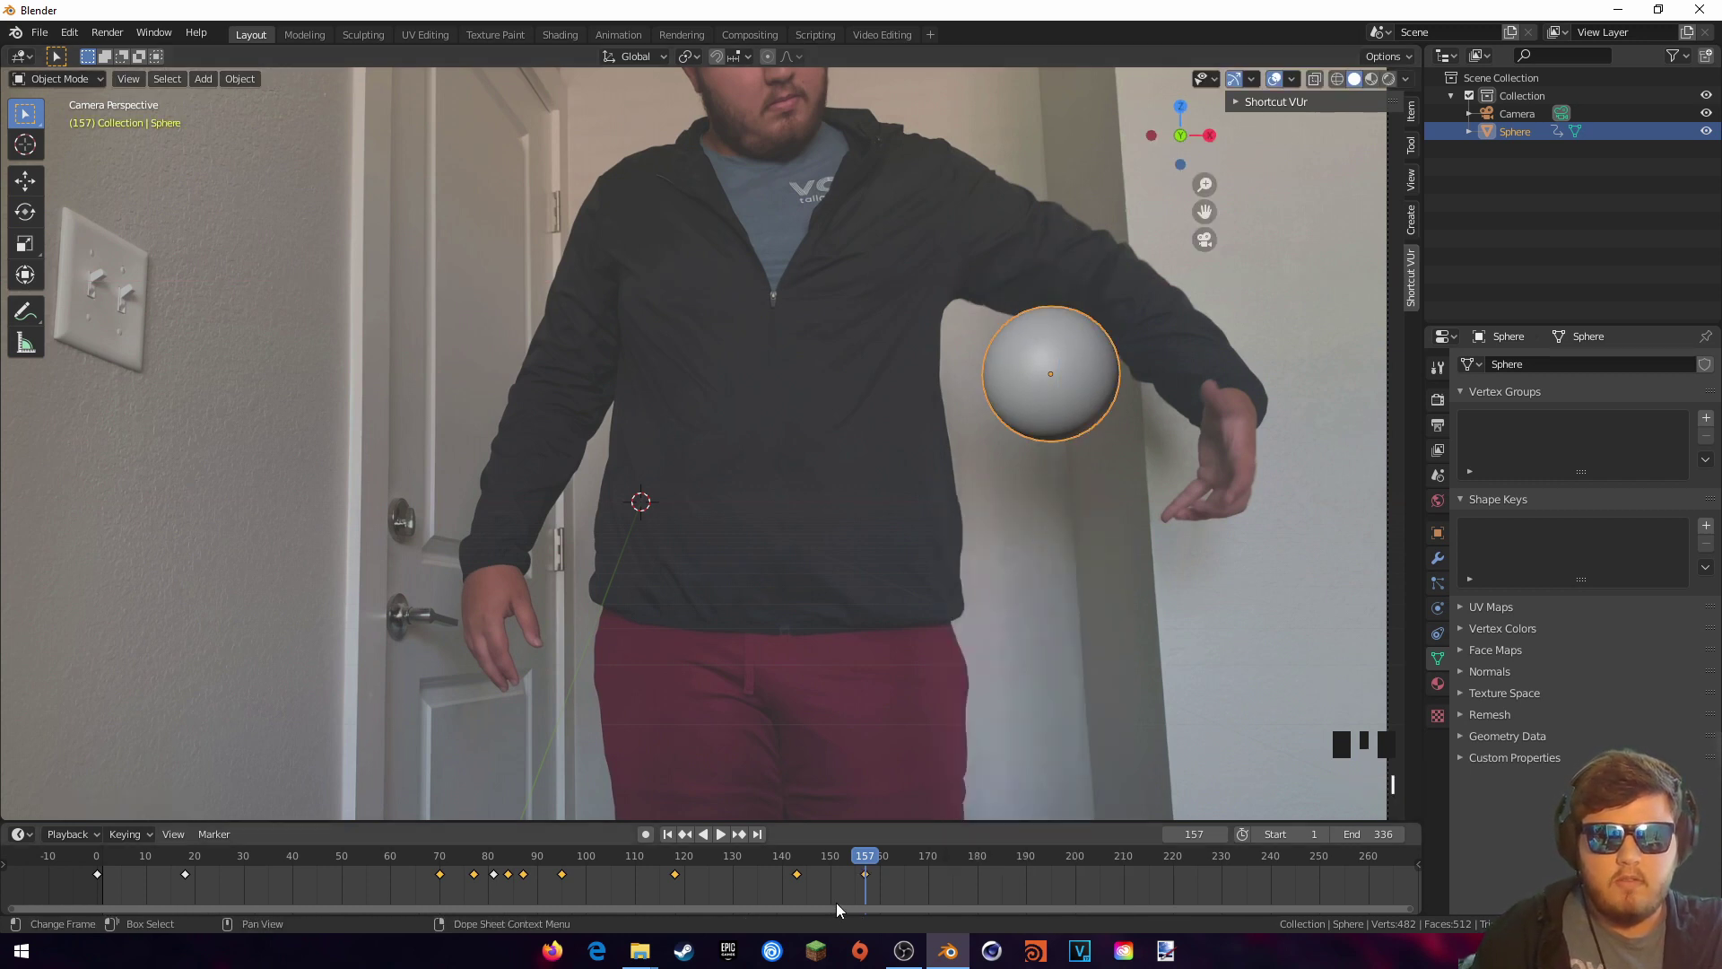
Step: Play the animation from frame 118 to check the sphere's drop under the arm
left_click(677, 863)
key("space")
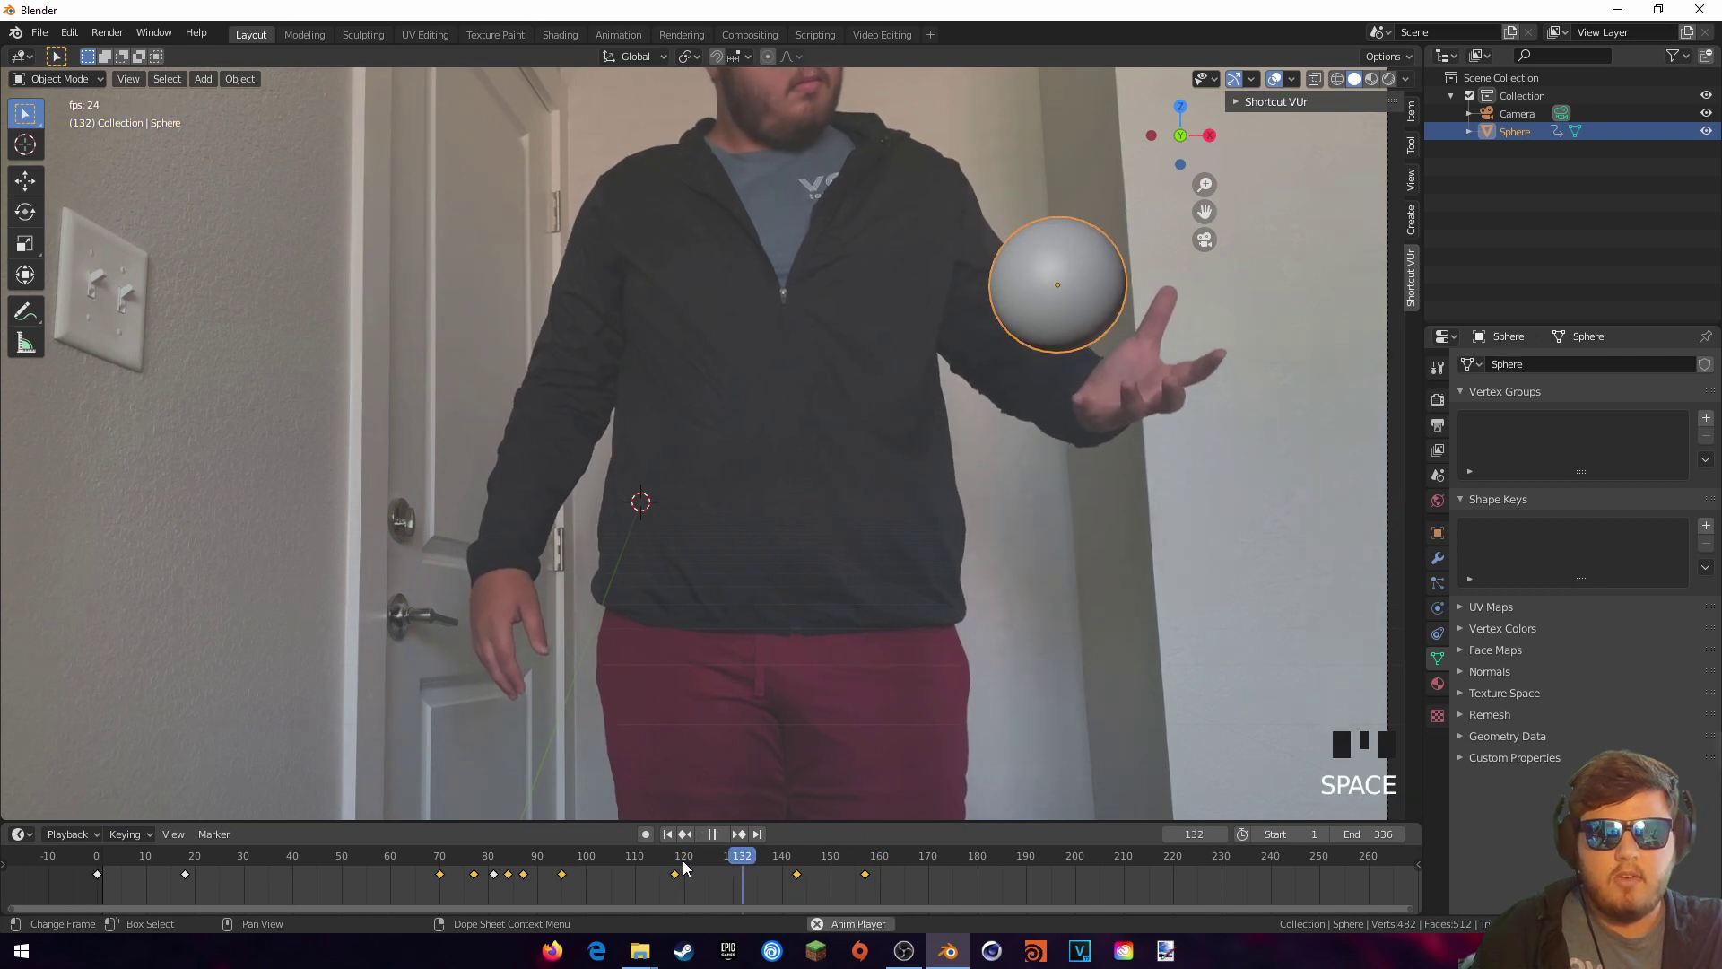
key("space")
left_click_drag(790, 862, 651, 879)
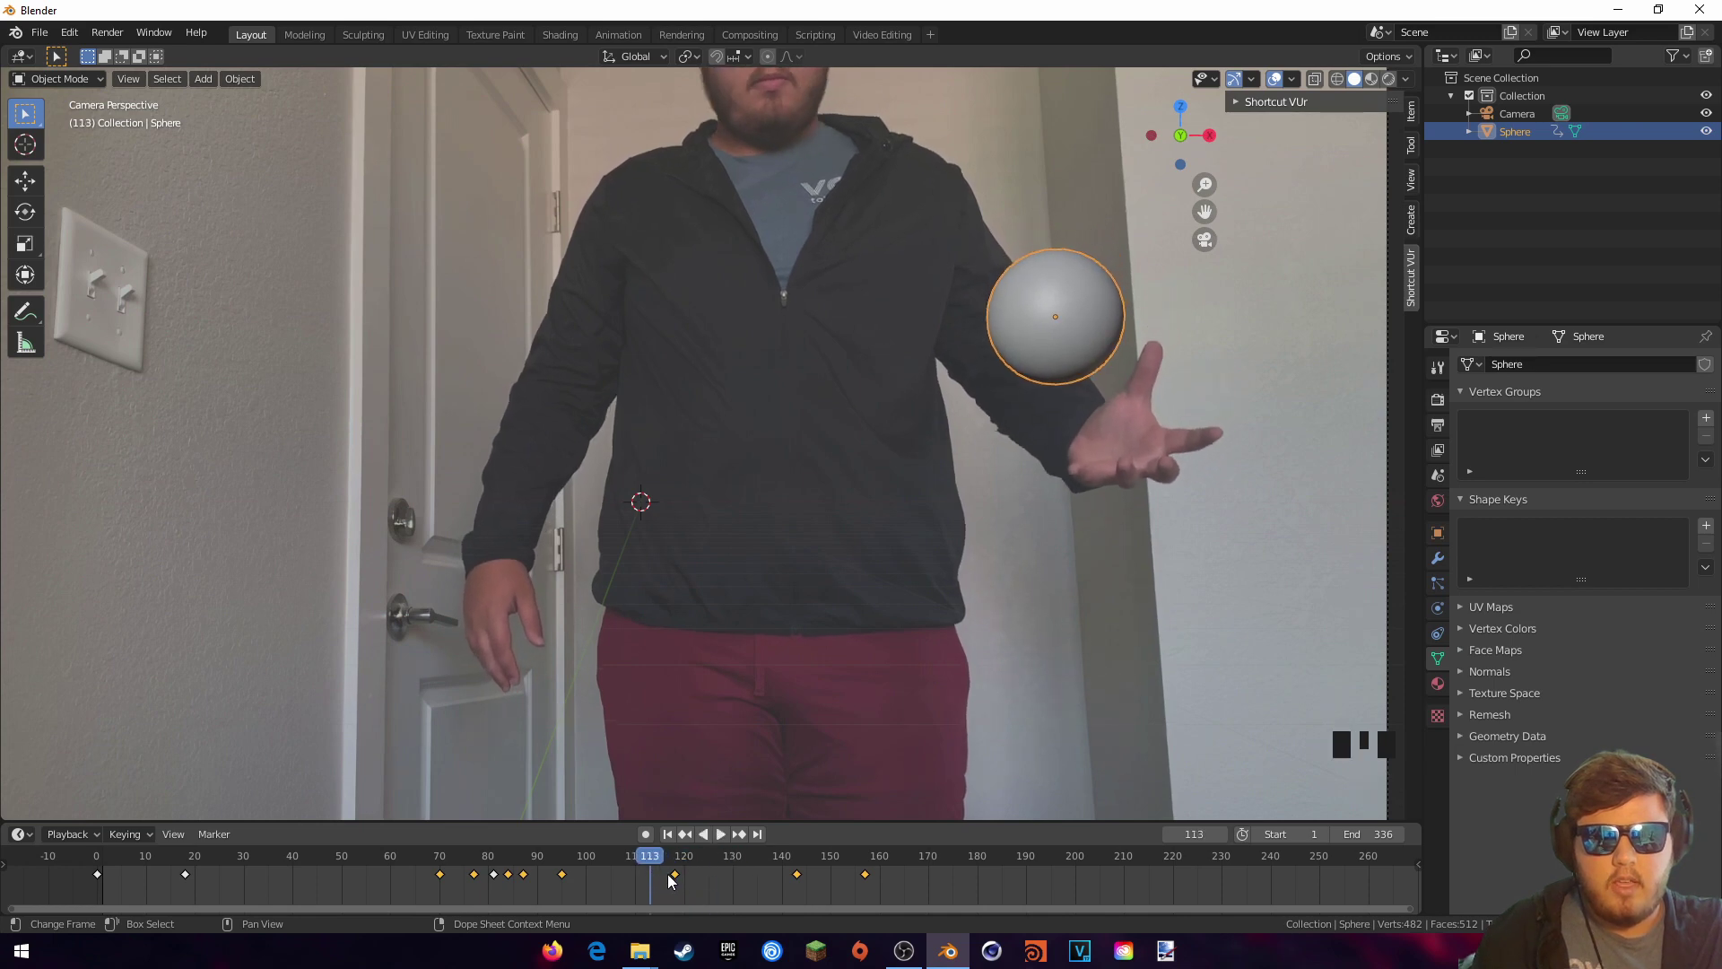
Step: Scrub along the timeline to frame 191, and play the whole animation from the start to review all the sphere's keyframes
left_click(675, 873)
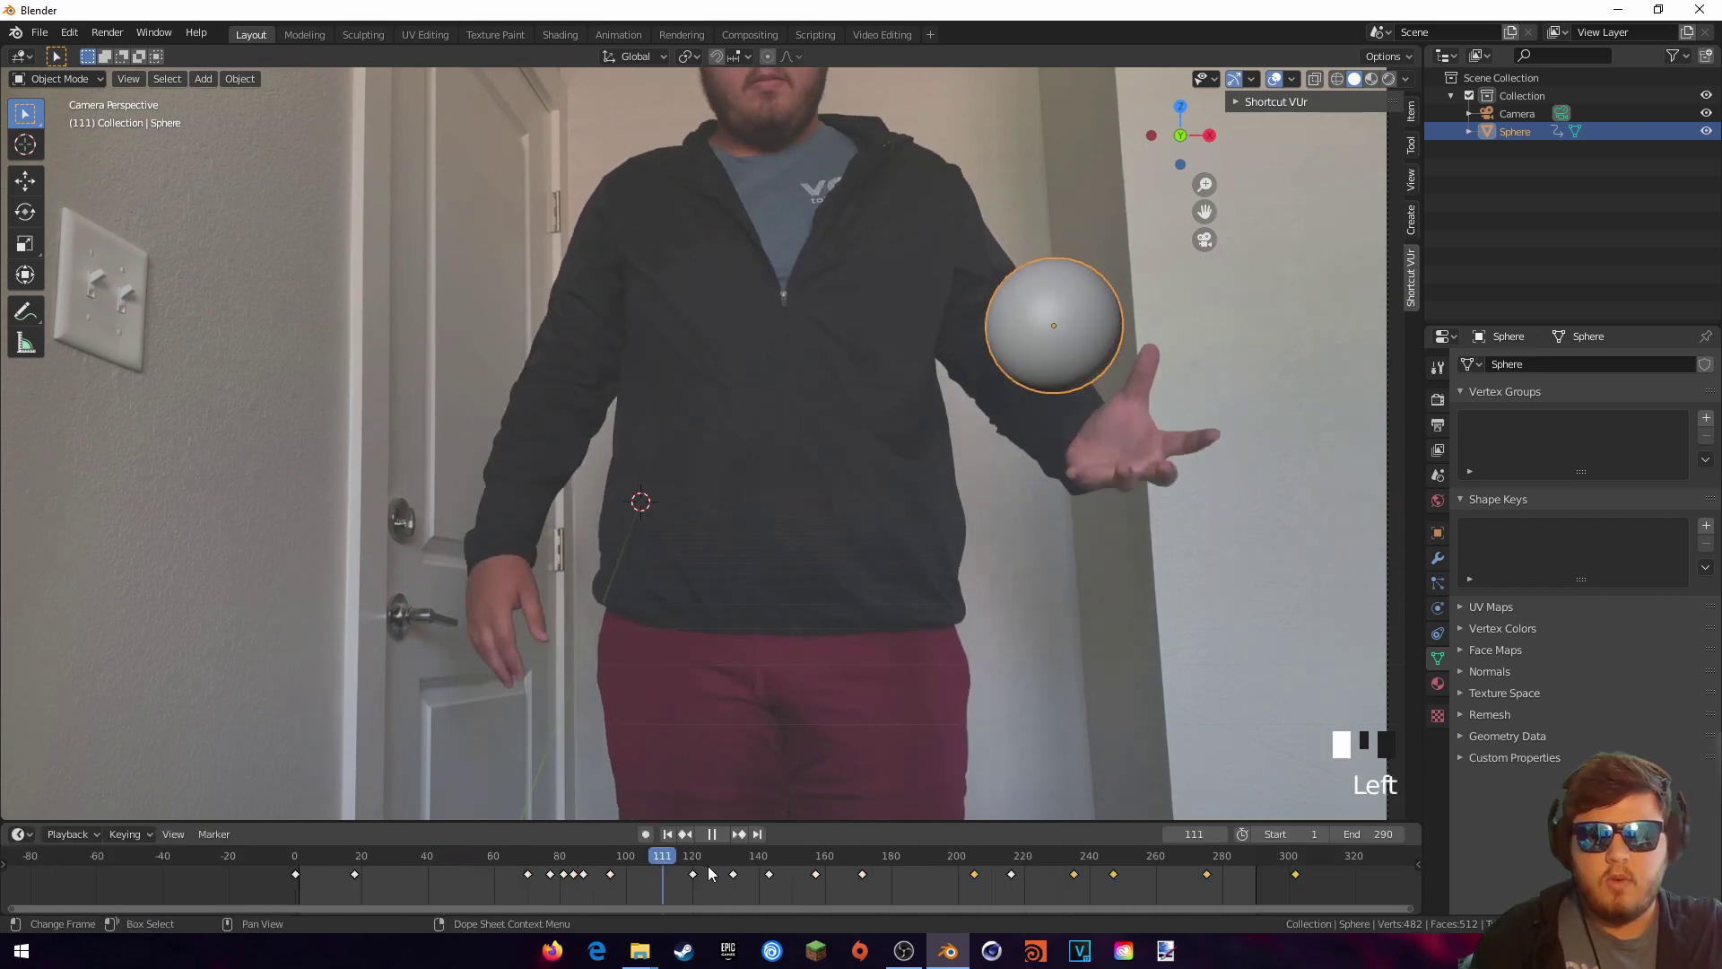
left_click_drag(696, 873, 951, 878)
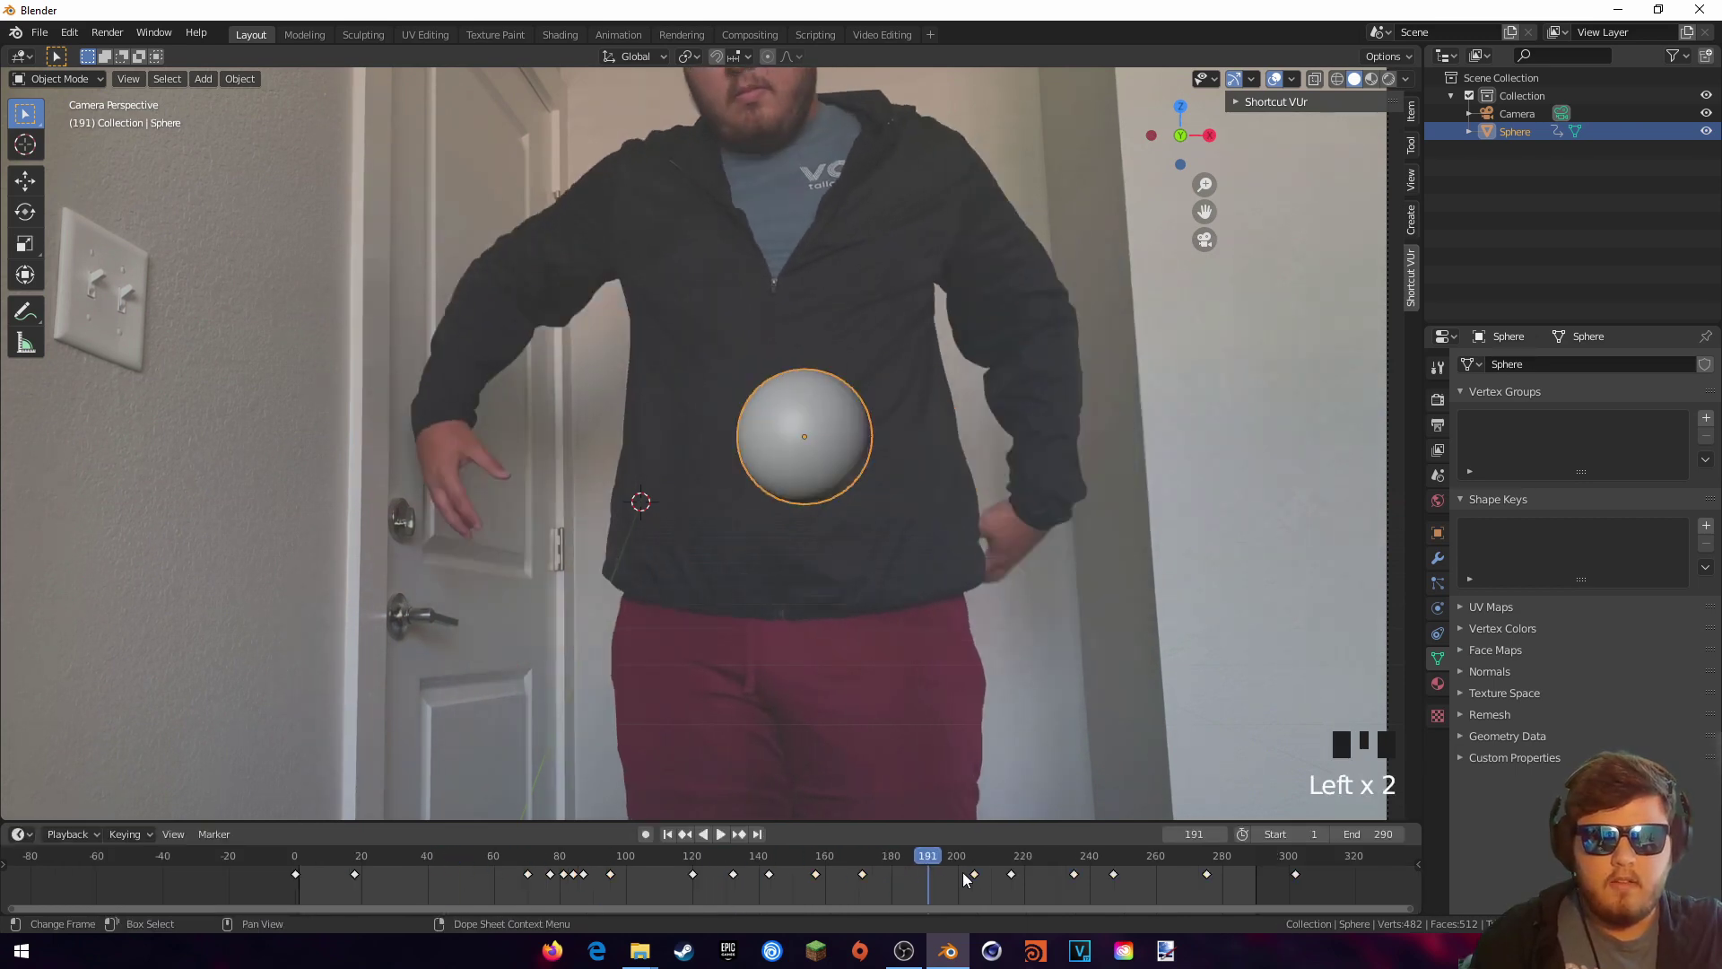
left_click_drag(927, 859, 298, 875)
key("space")
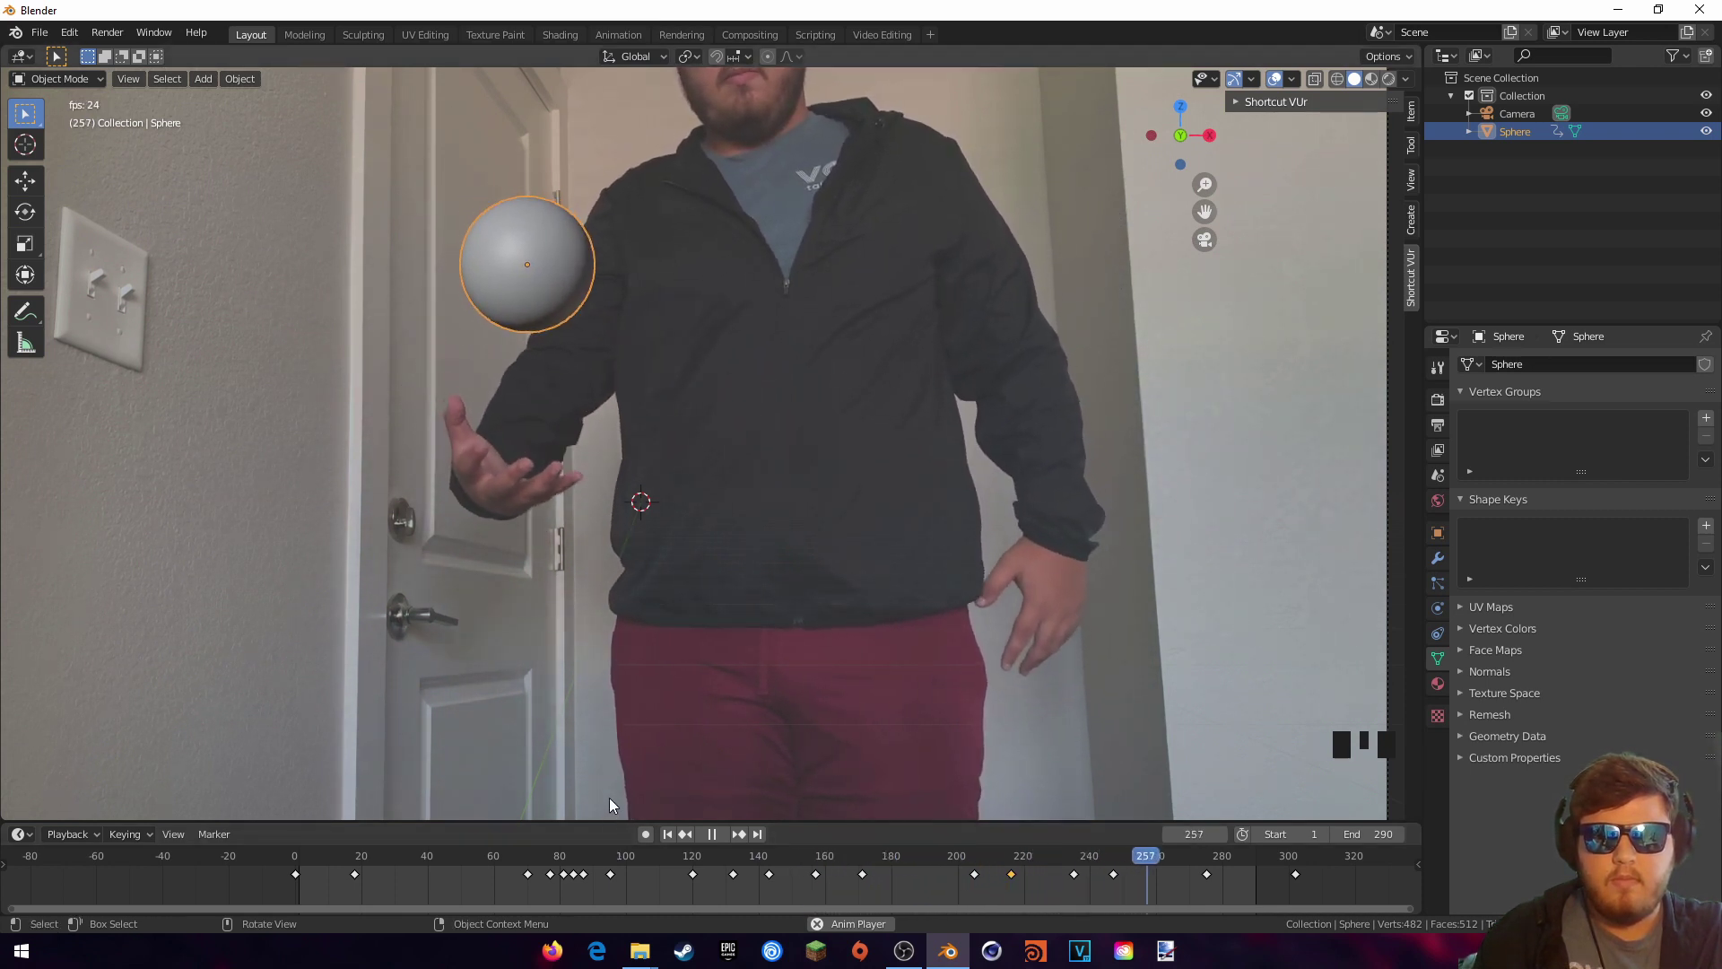
key("space")
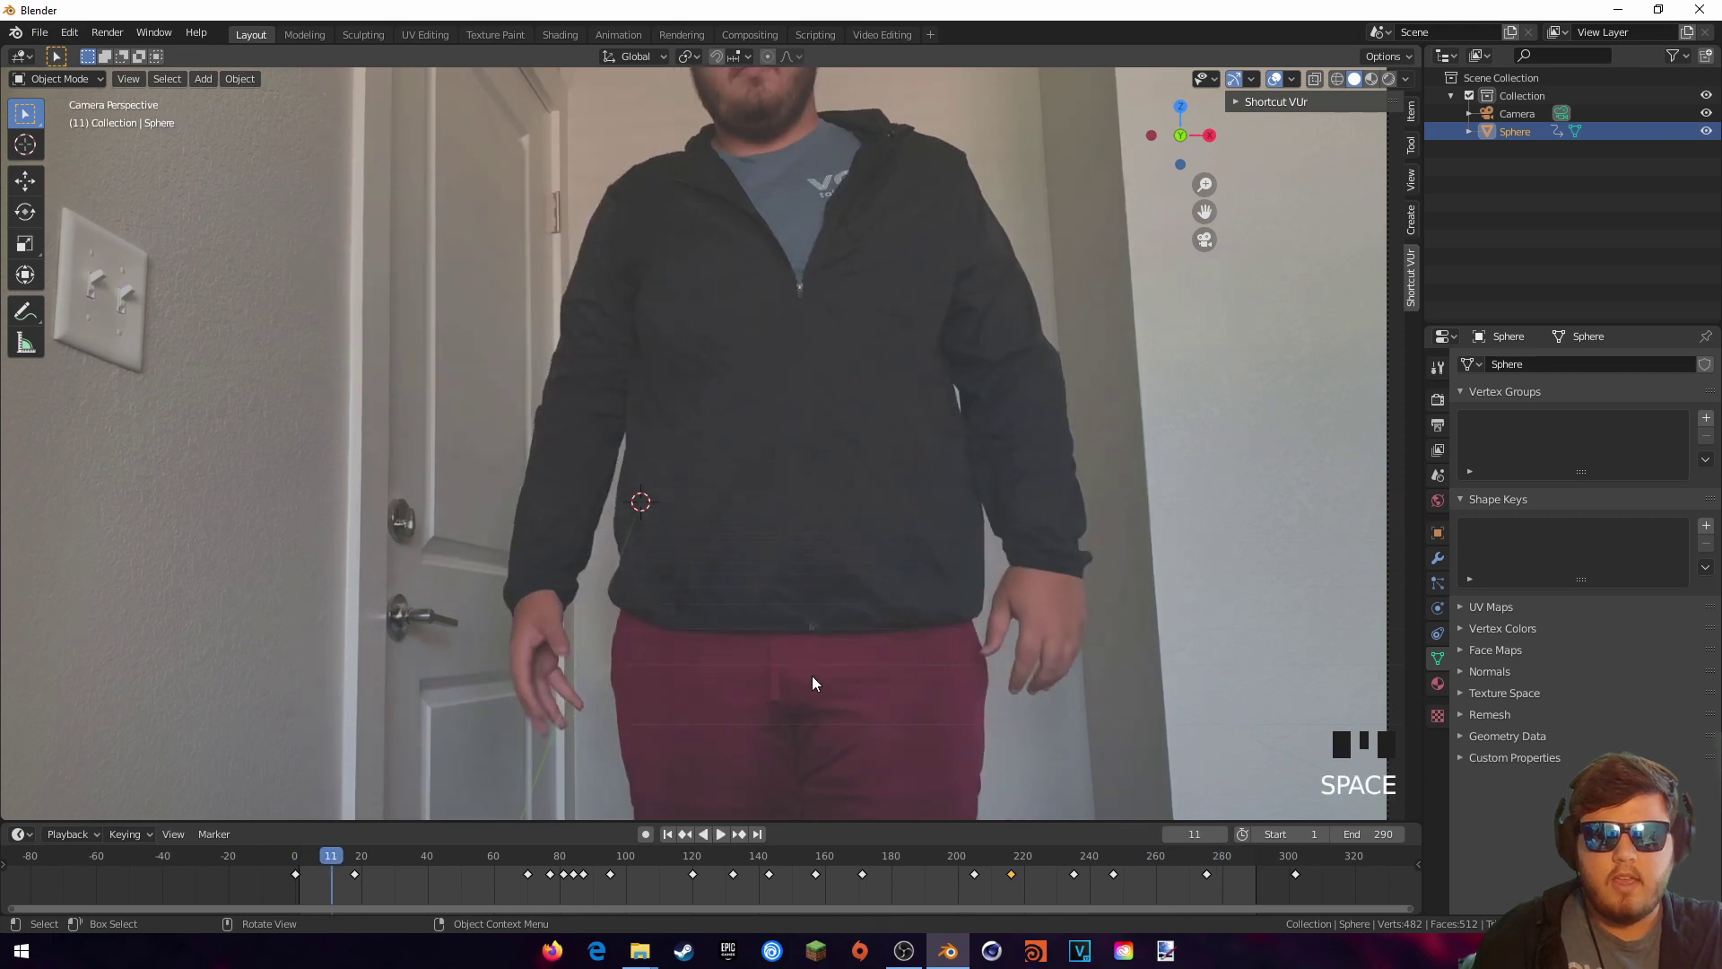
Step: Play the animation in top view to examine the sphere's path relative to the X axis
middle_click_drag(811, 475, 812, 479)
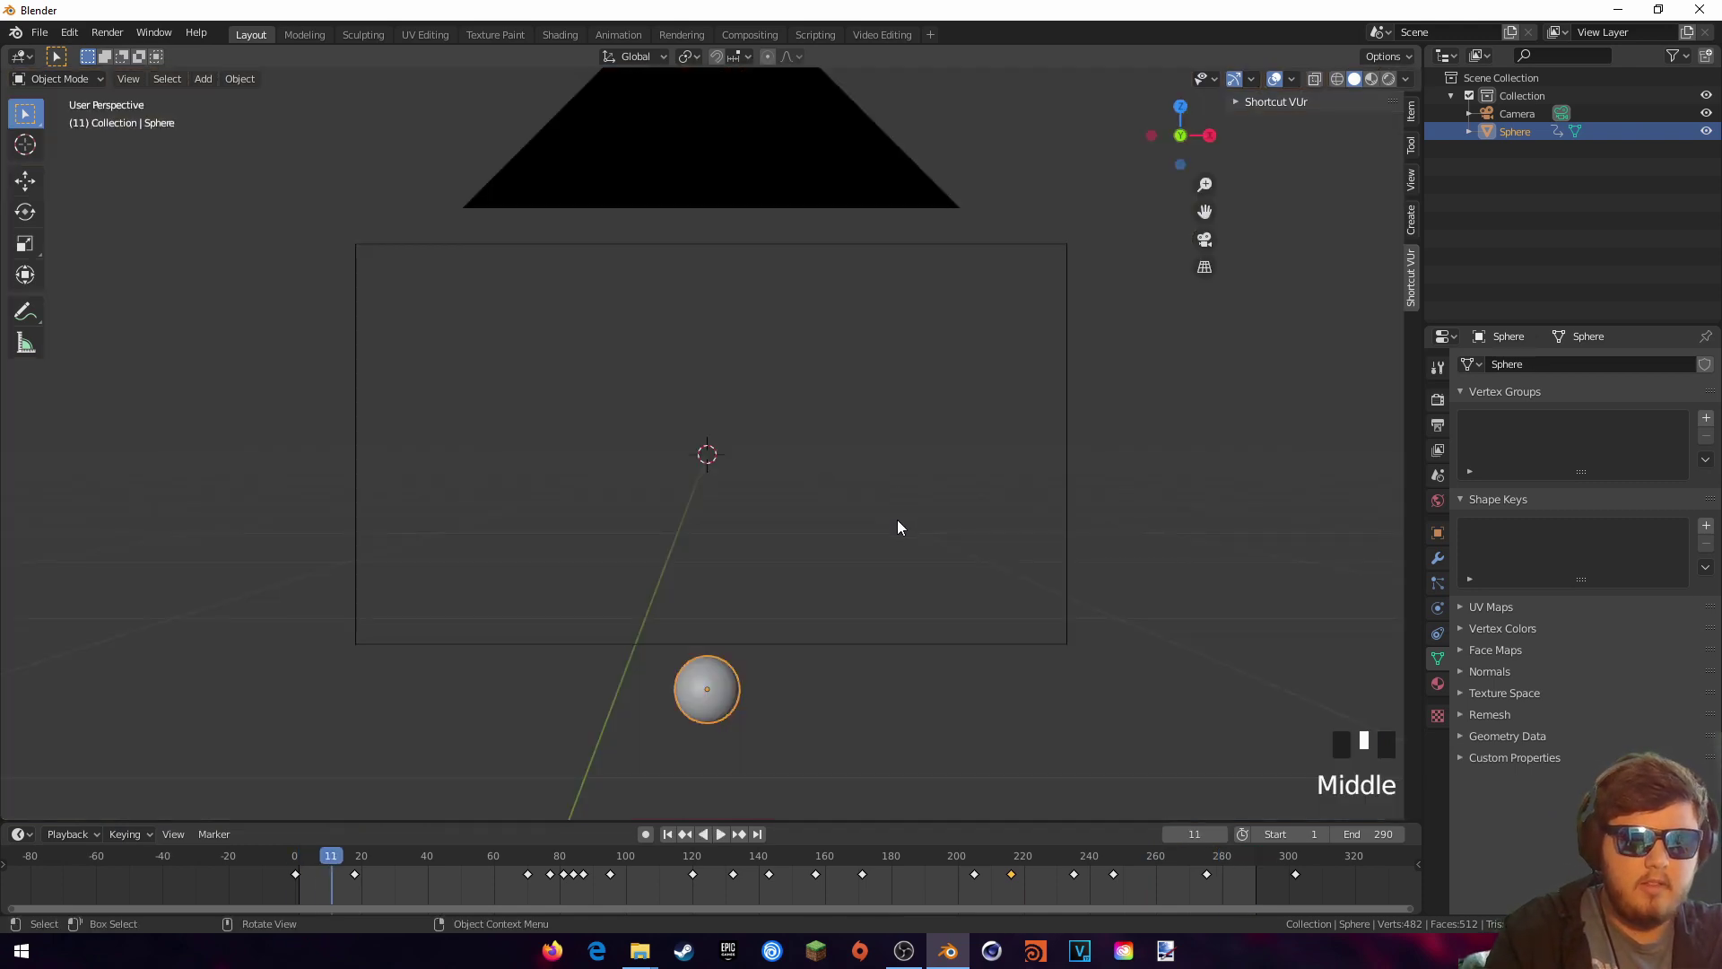
key("KP_7")
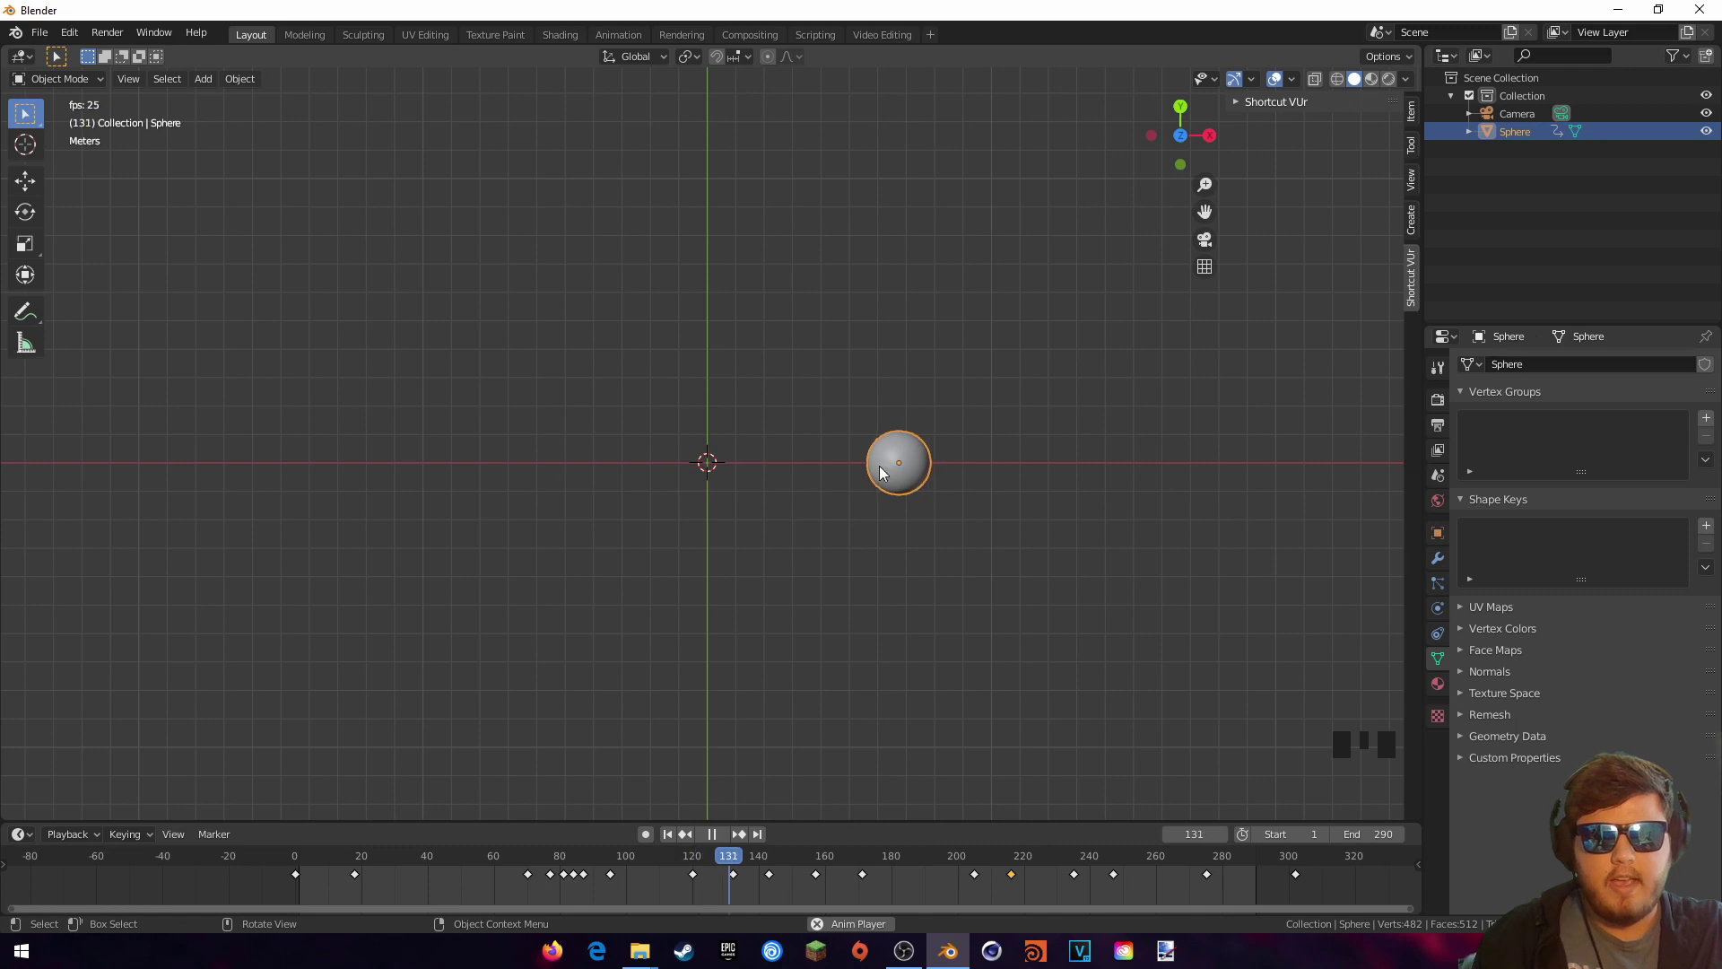
scroll(868, 465, "up", 2)
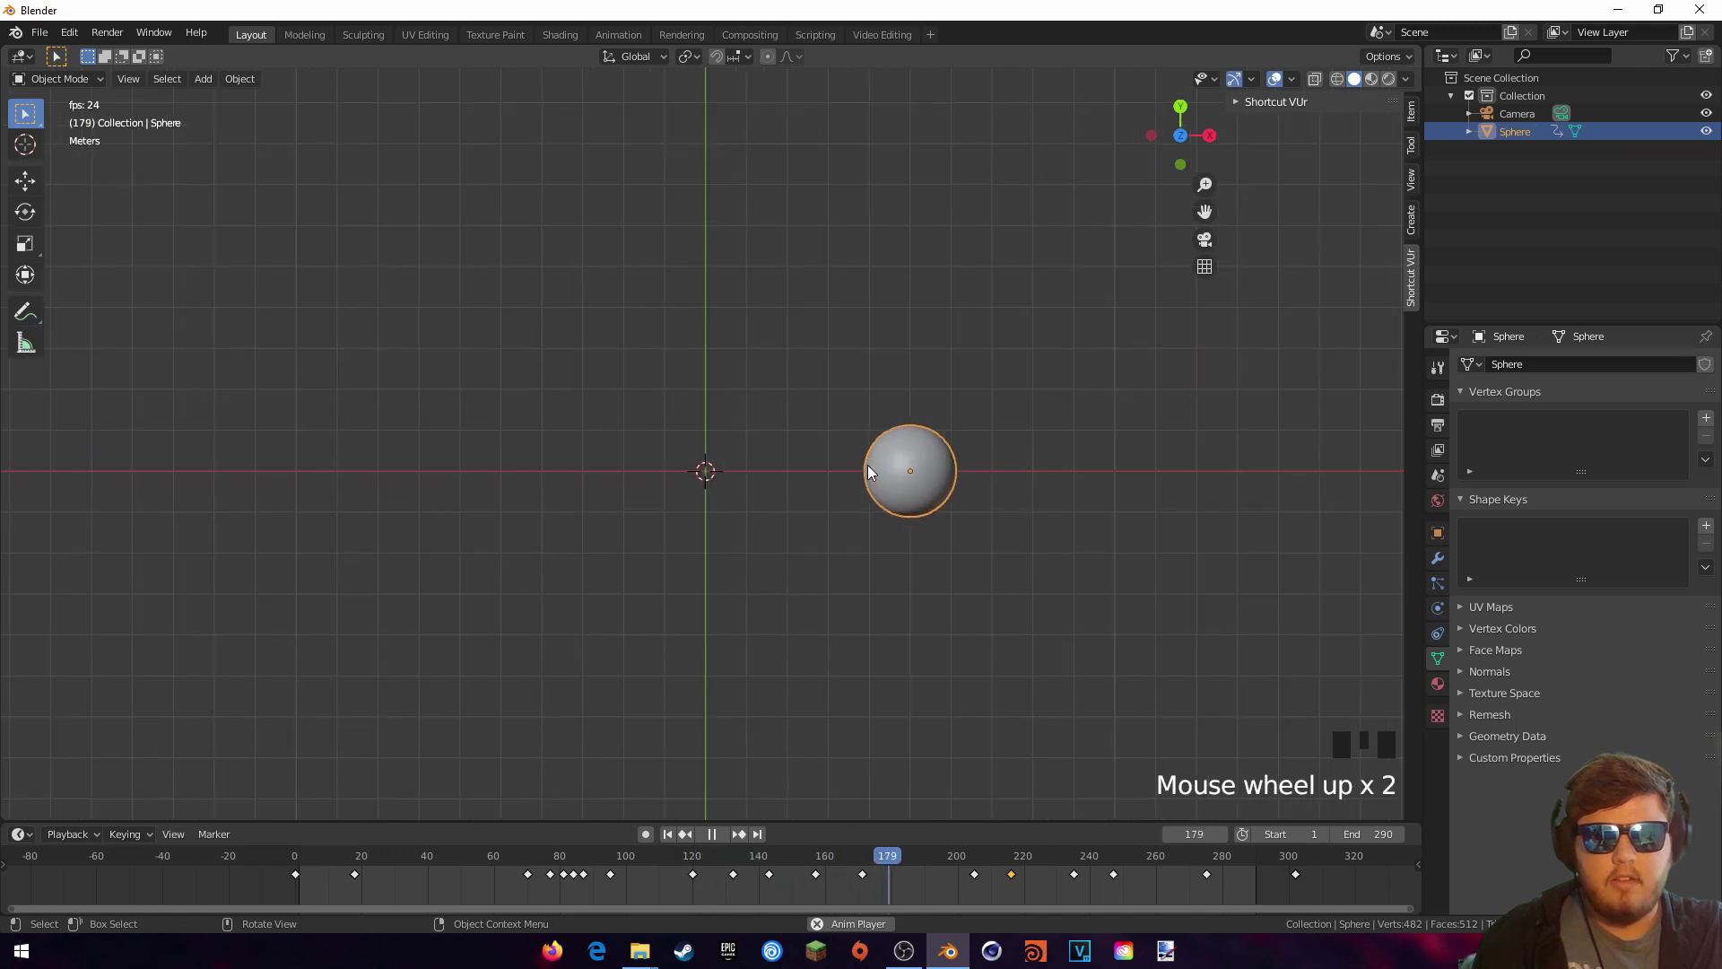
scroll(868, 465, "down", 1)
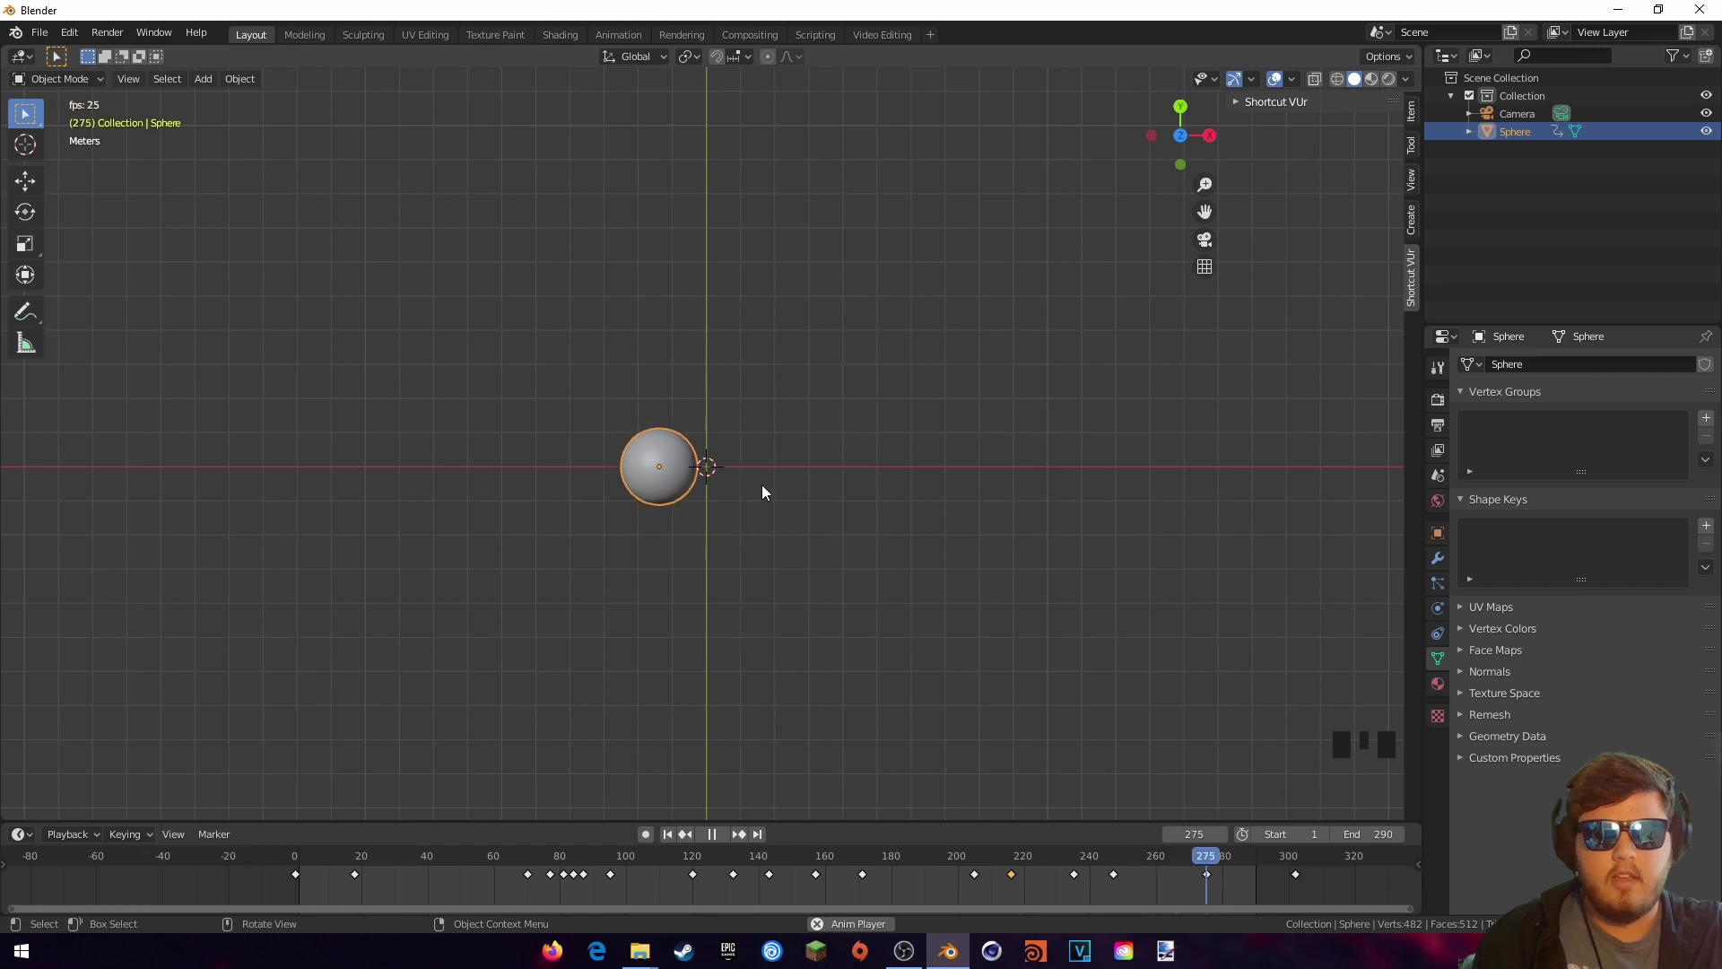
key("space")
middle_click_drag(884, 514, 868, 436)
Step: Return to the camera view, enlarge the timeline area and change it to a Graph Editor
key("KP_0")
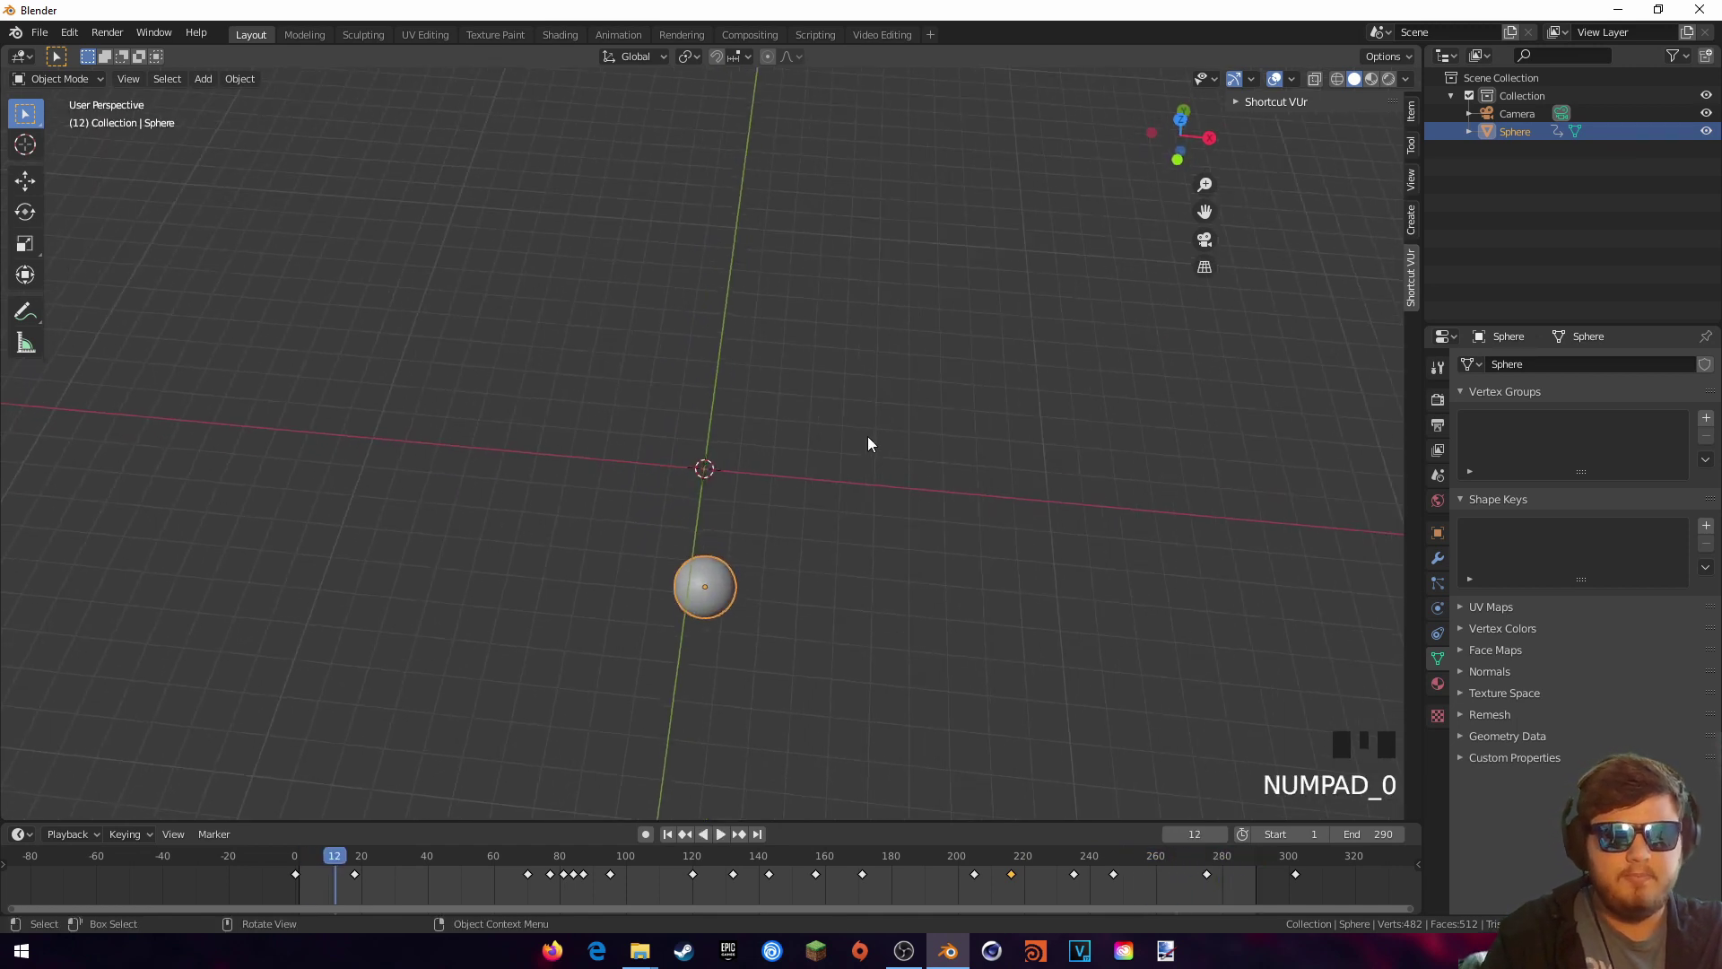
scroll(875, 438, "down", 1)
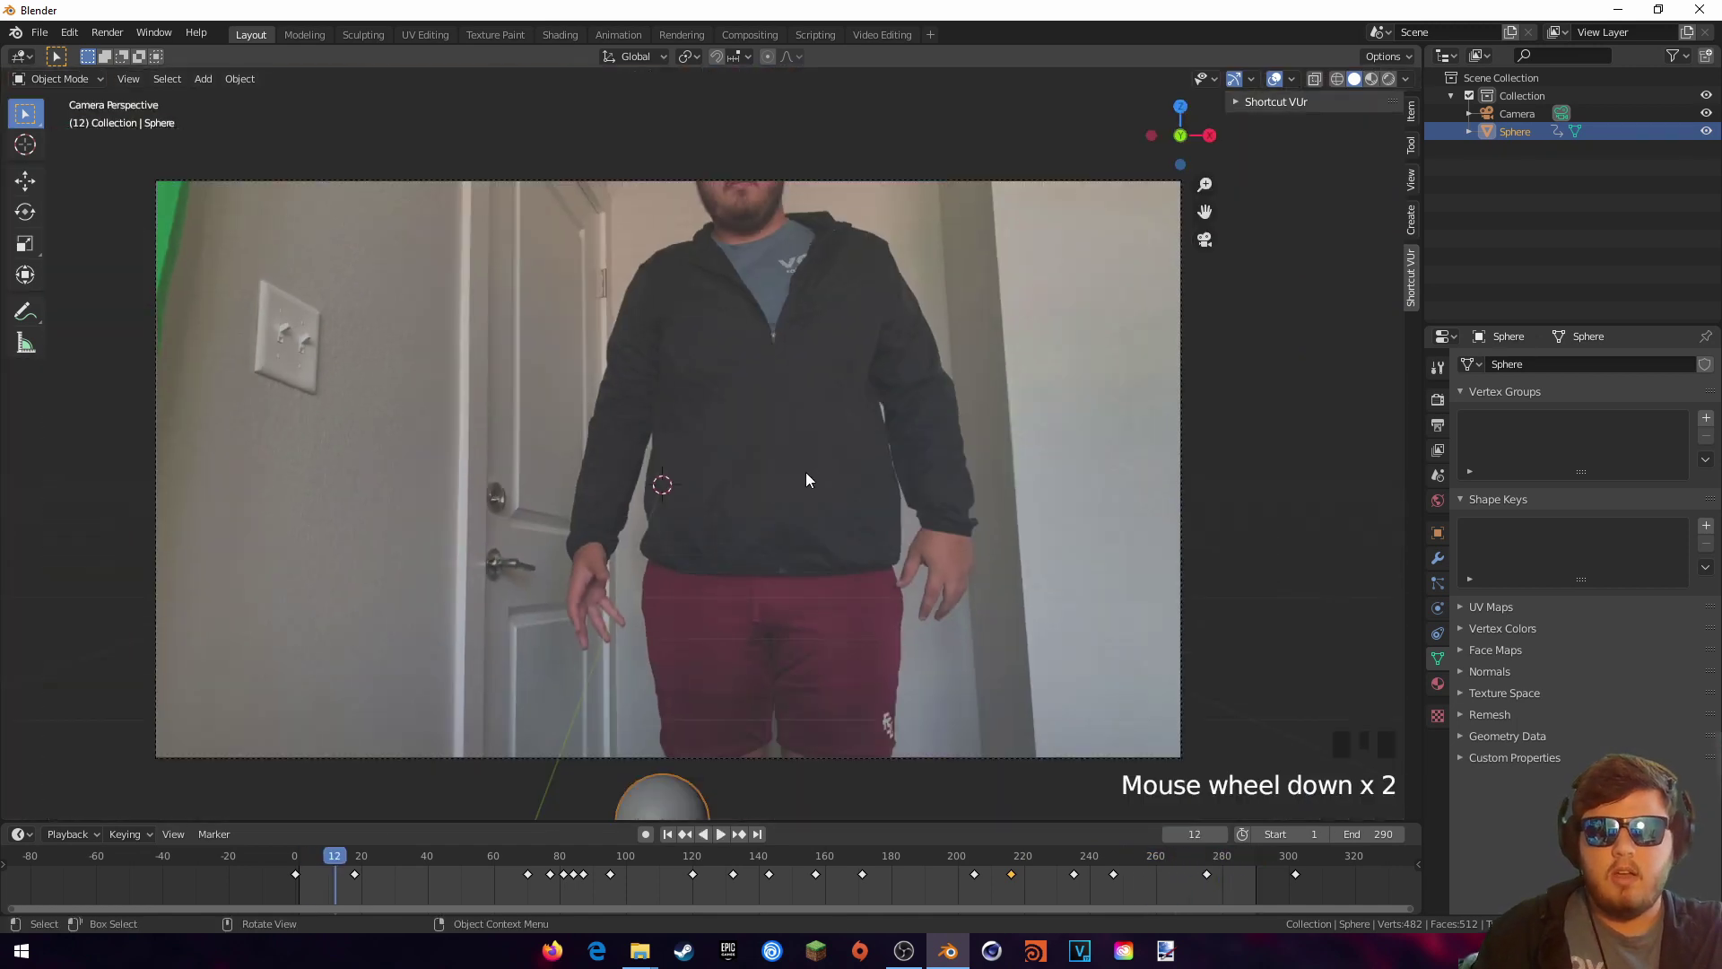
scroll(806, 472, "up", 1)
middle_click_drag(761, 509, 628, 551, "shift")
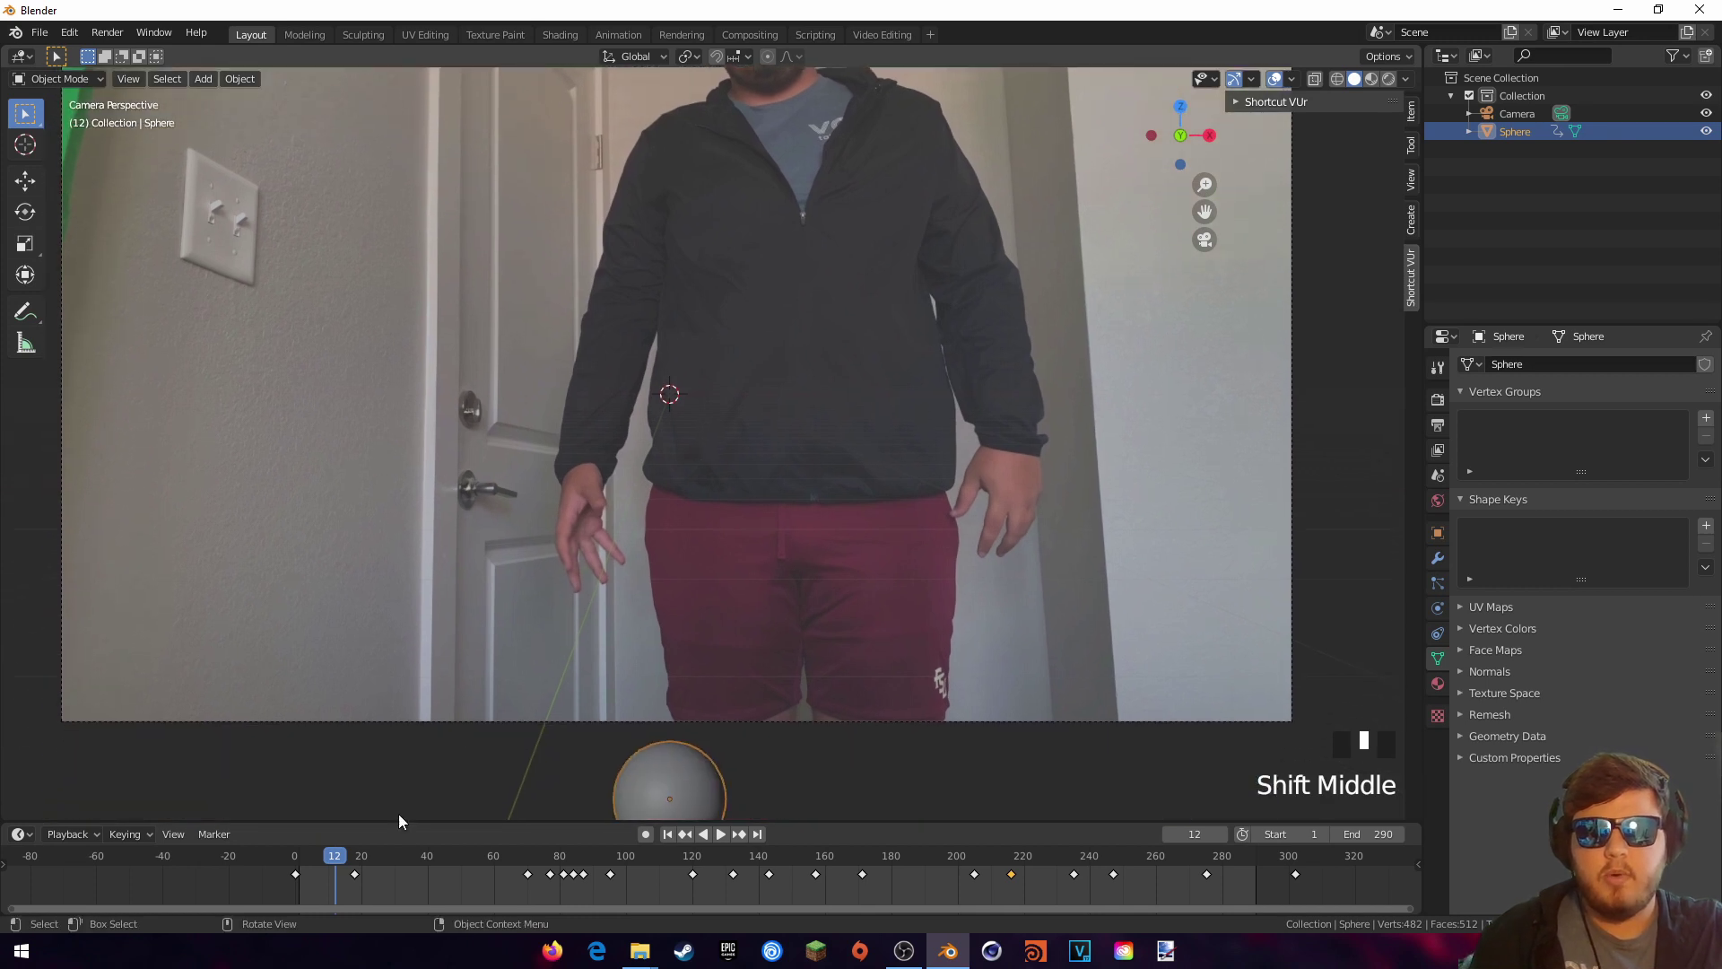
left_click_drag(395, 824, 430, 447)
left_click(25, 462)
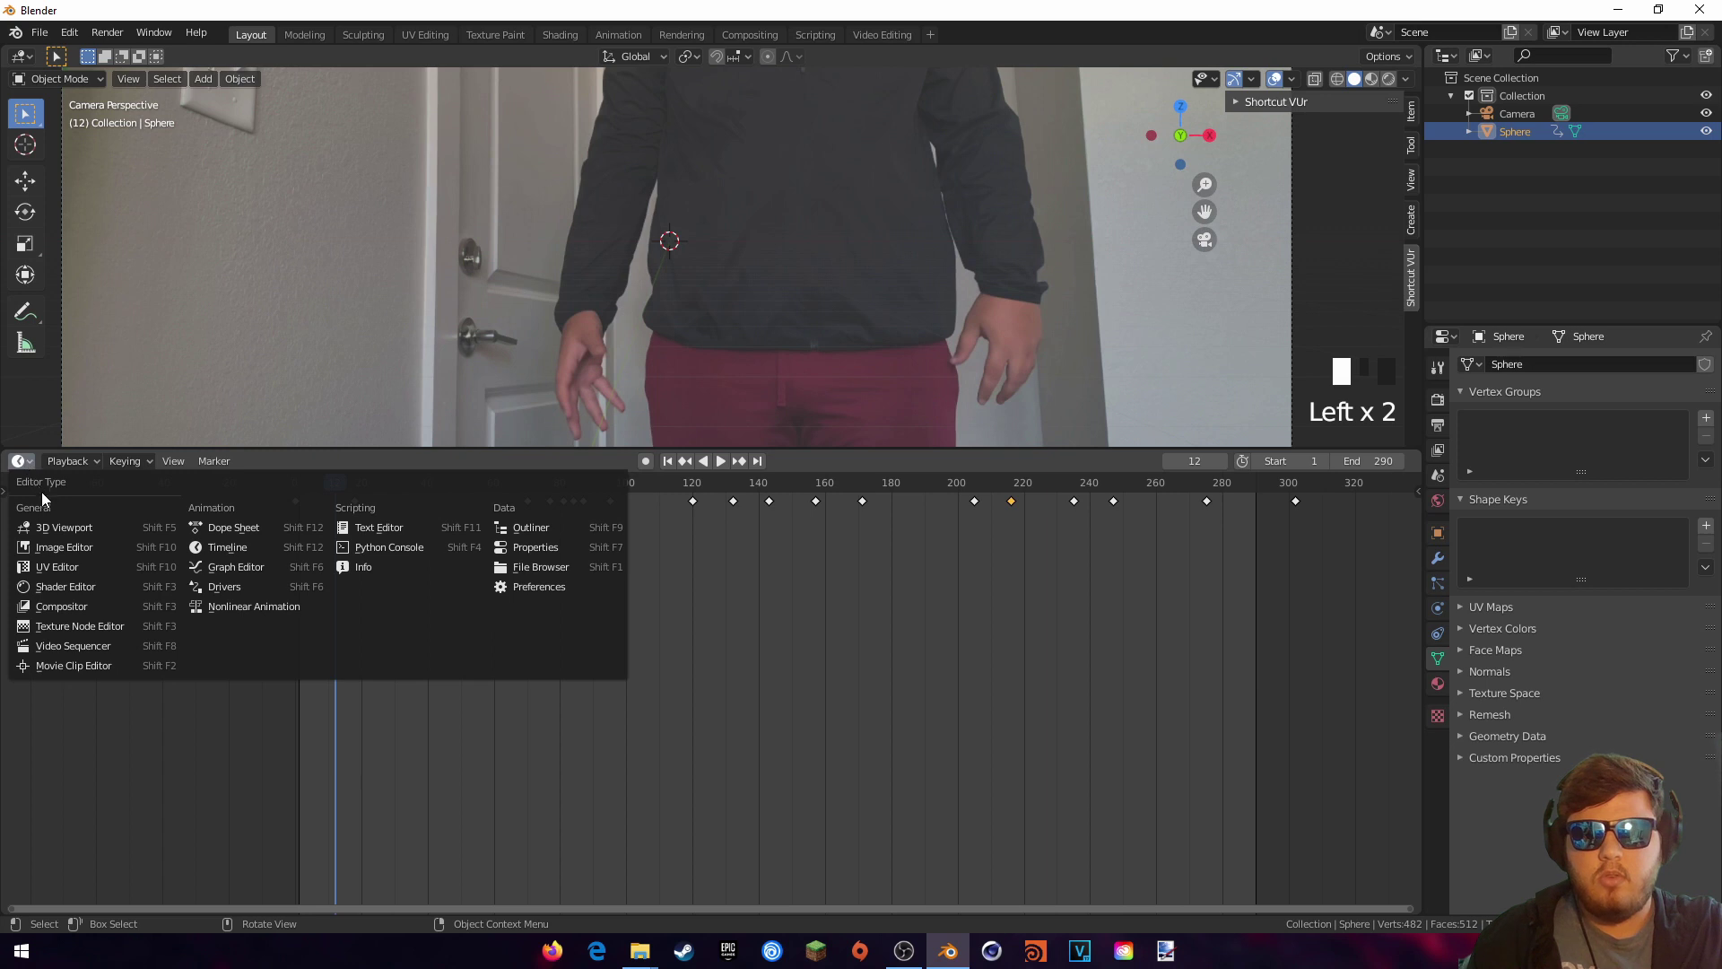
left_click(222, 568)
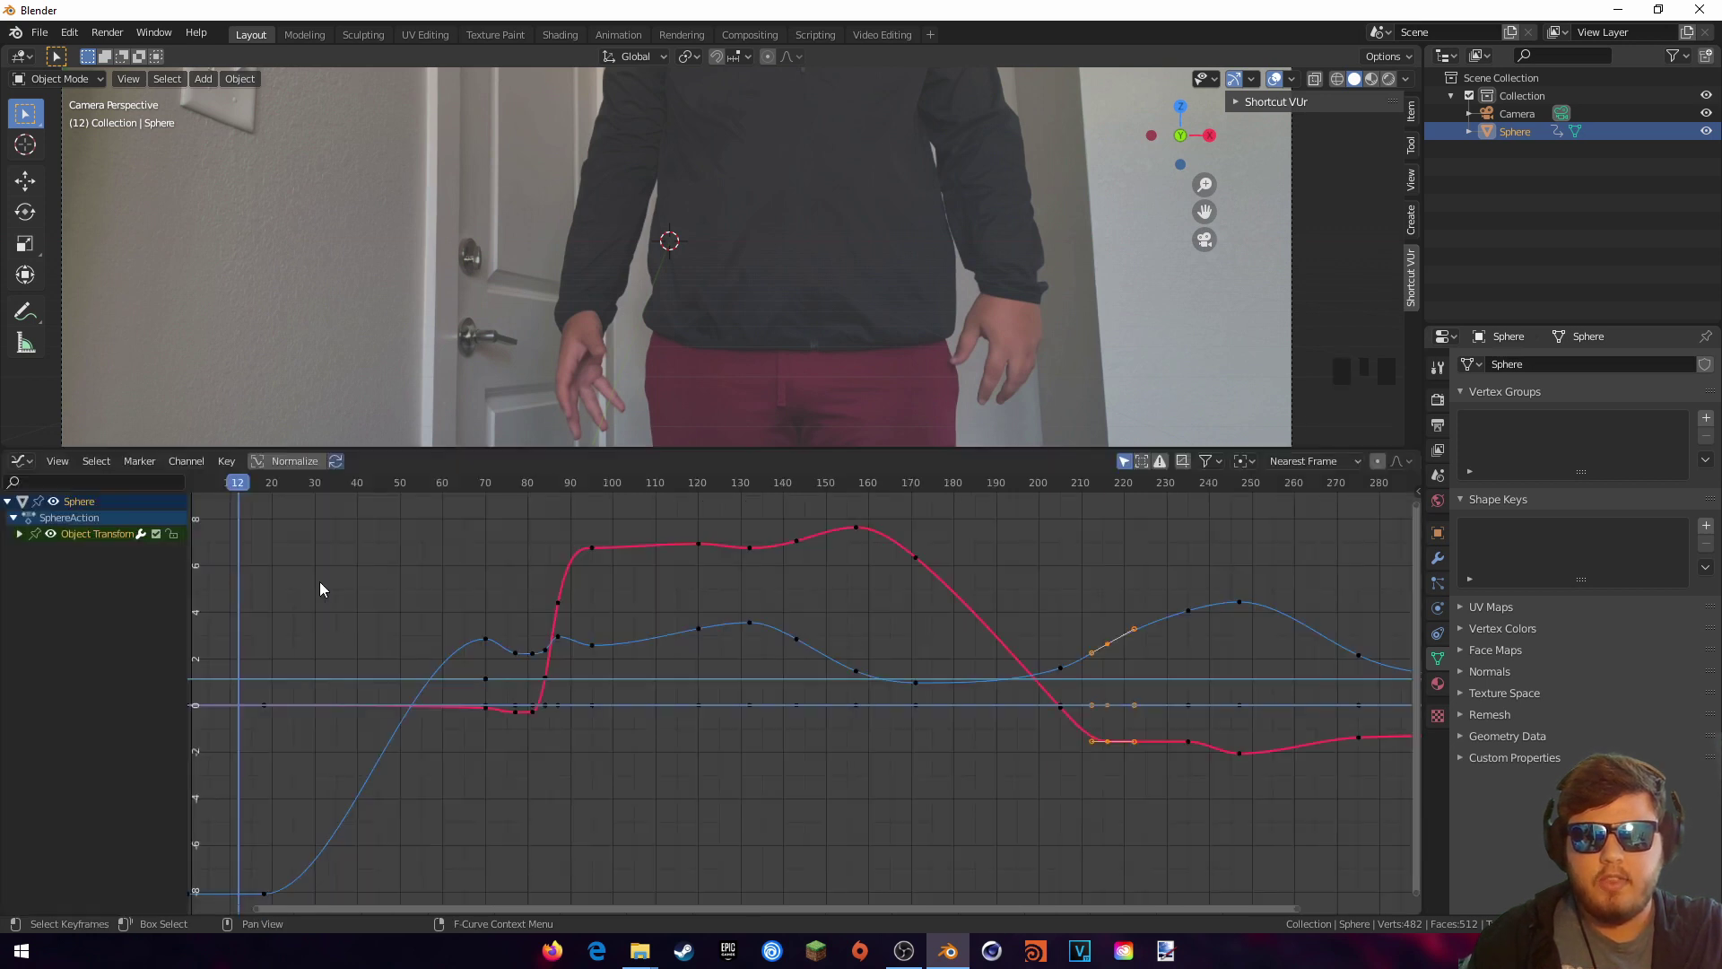
Step: Expand the sphere's Object Transforms group and delete its X, Y and Z Euler Rotation channels and its Y Location channel
left_click(20, 533)
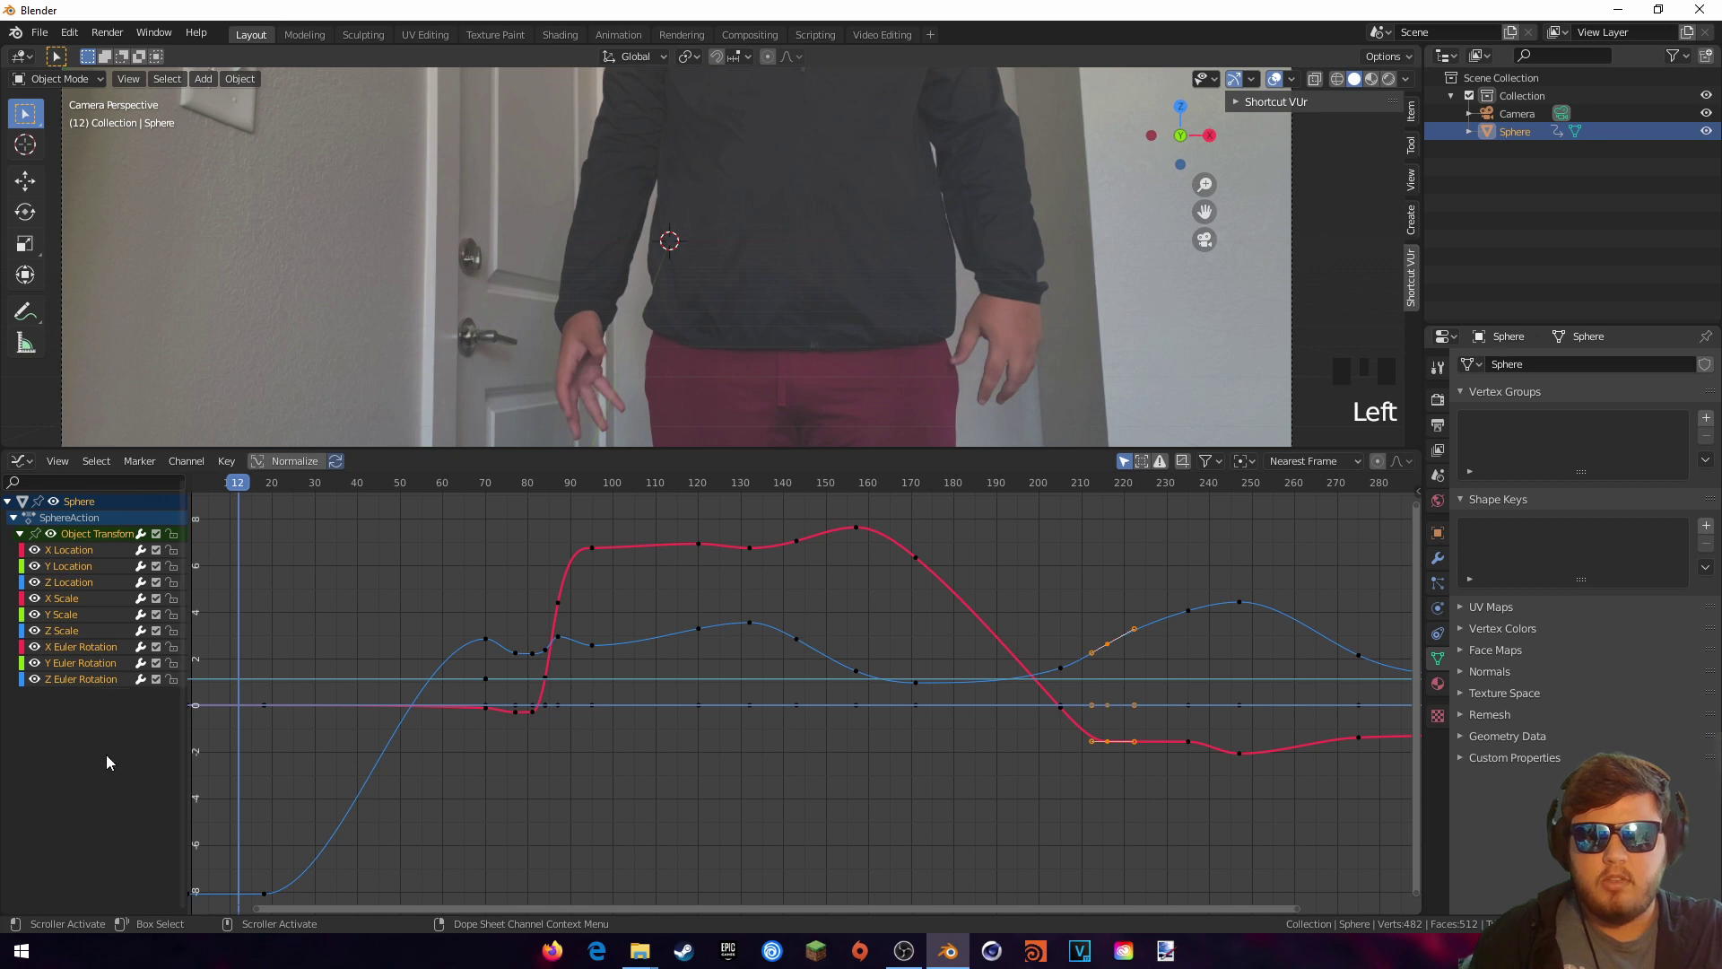
middle_click_drag(104, 754, 140, 749, "shift")
left_click(91, 679)
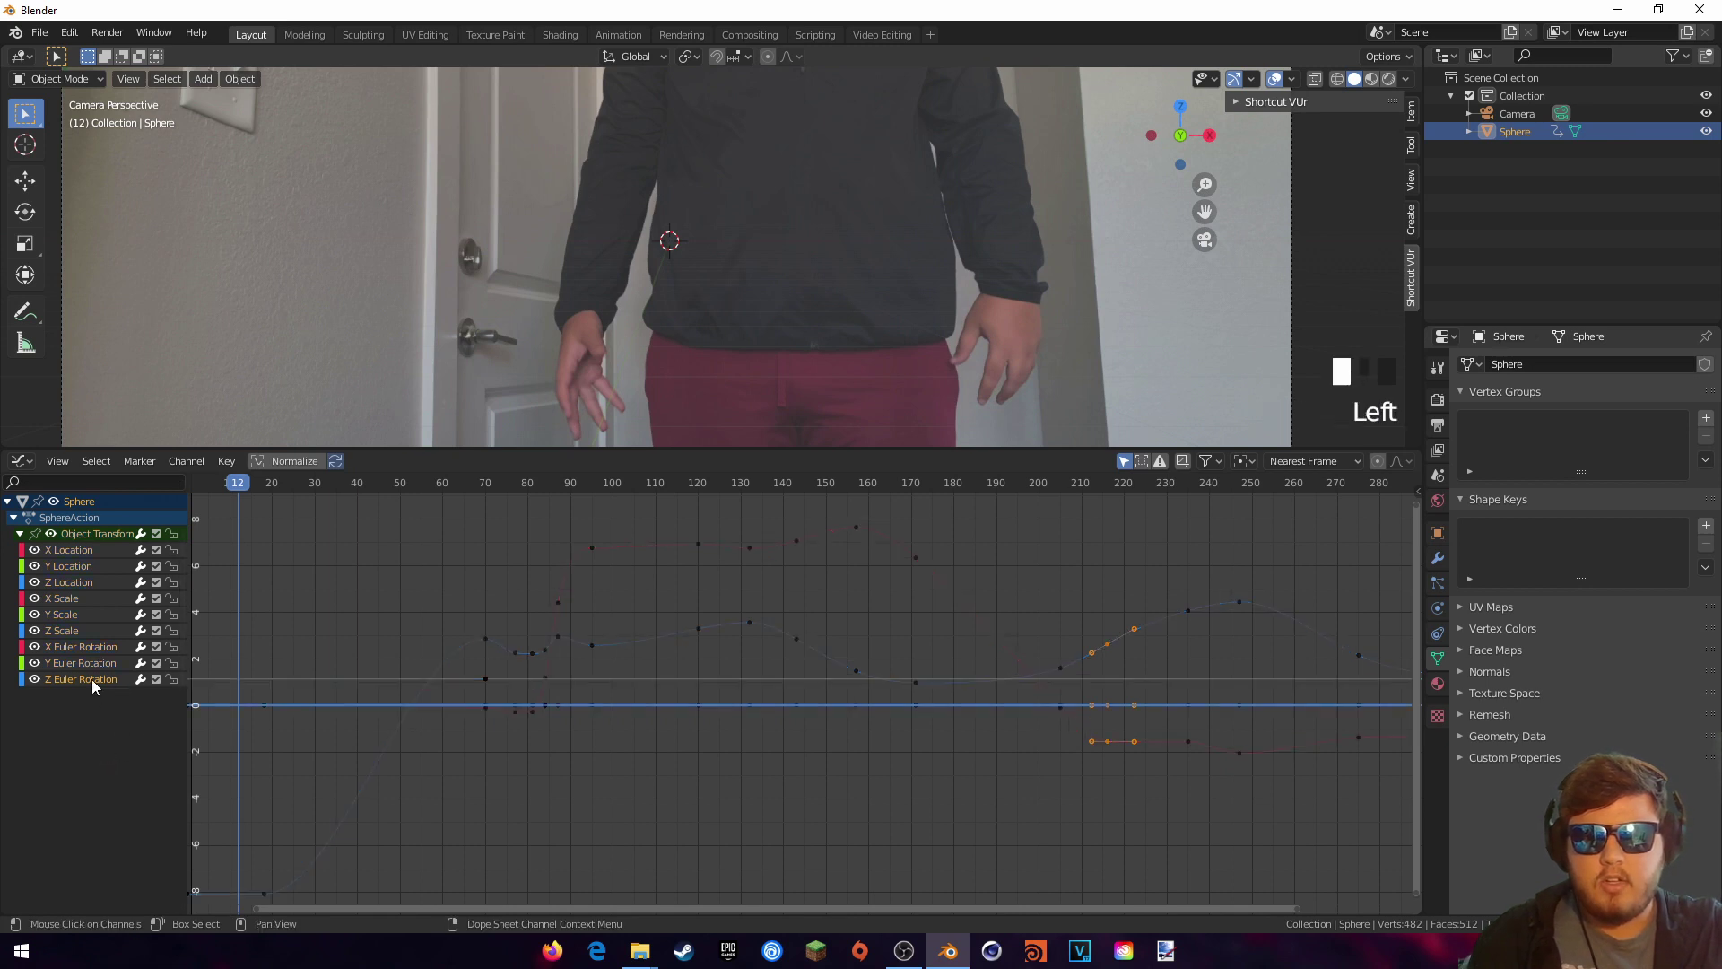
left_click(90, 650, "shift")
left_click(83, 661, "shift")
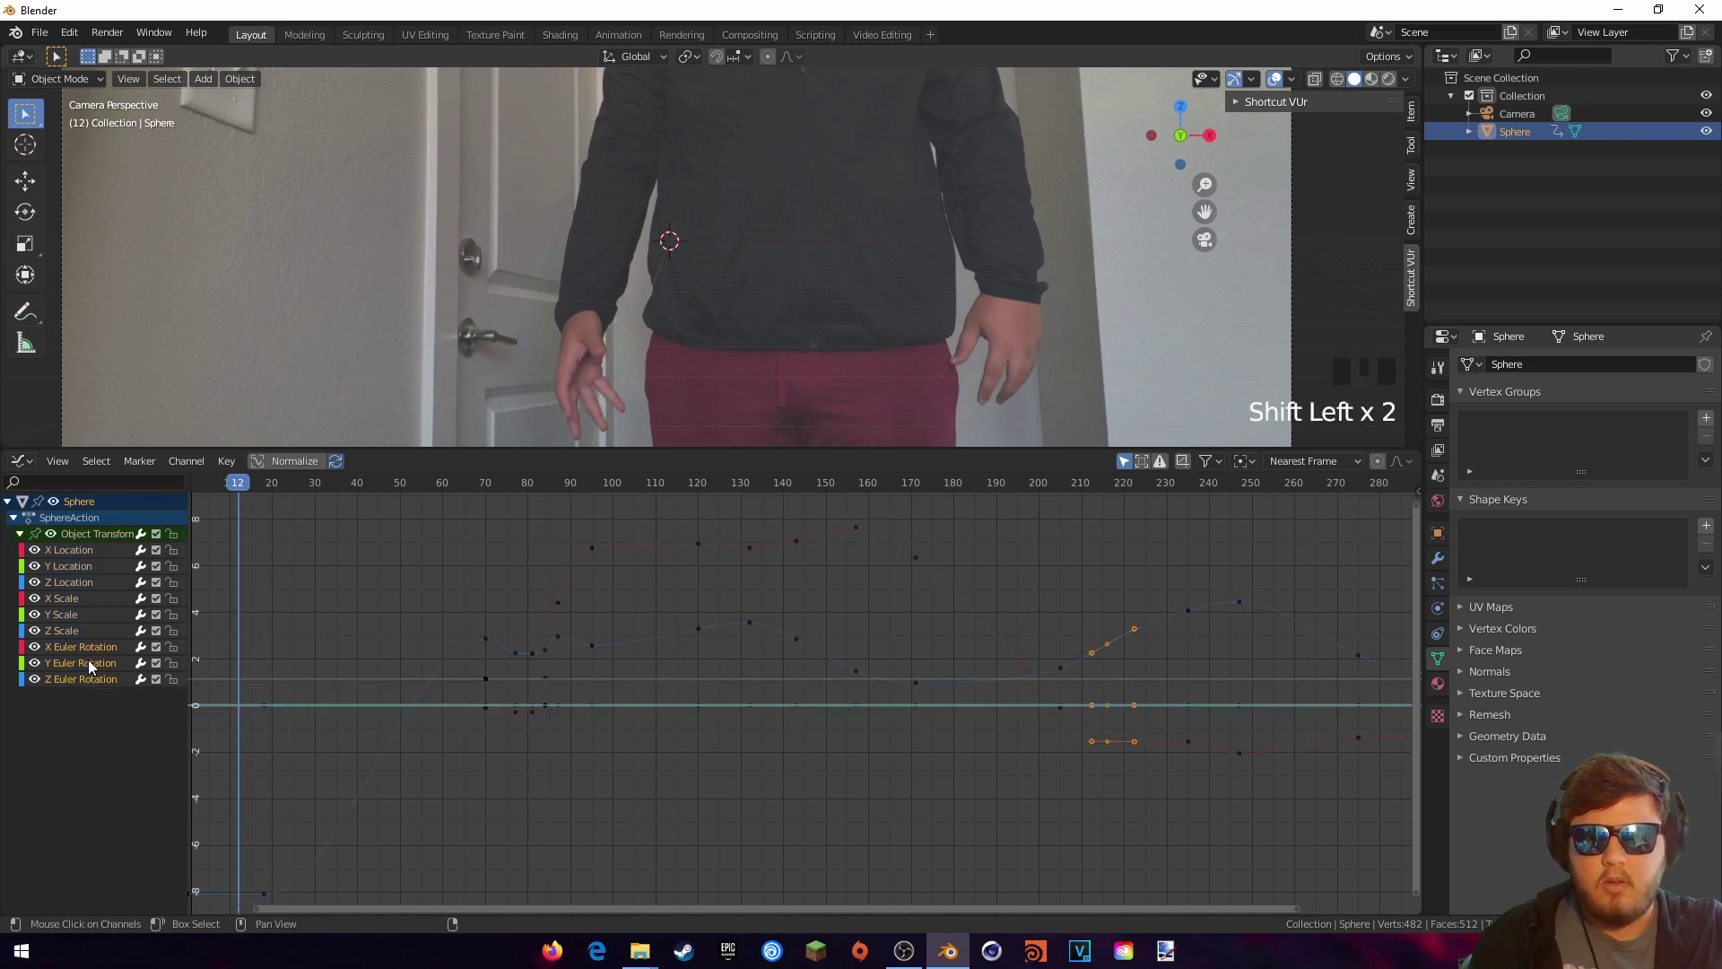
key("Delete")
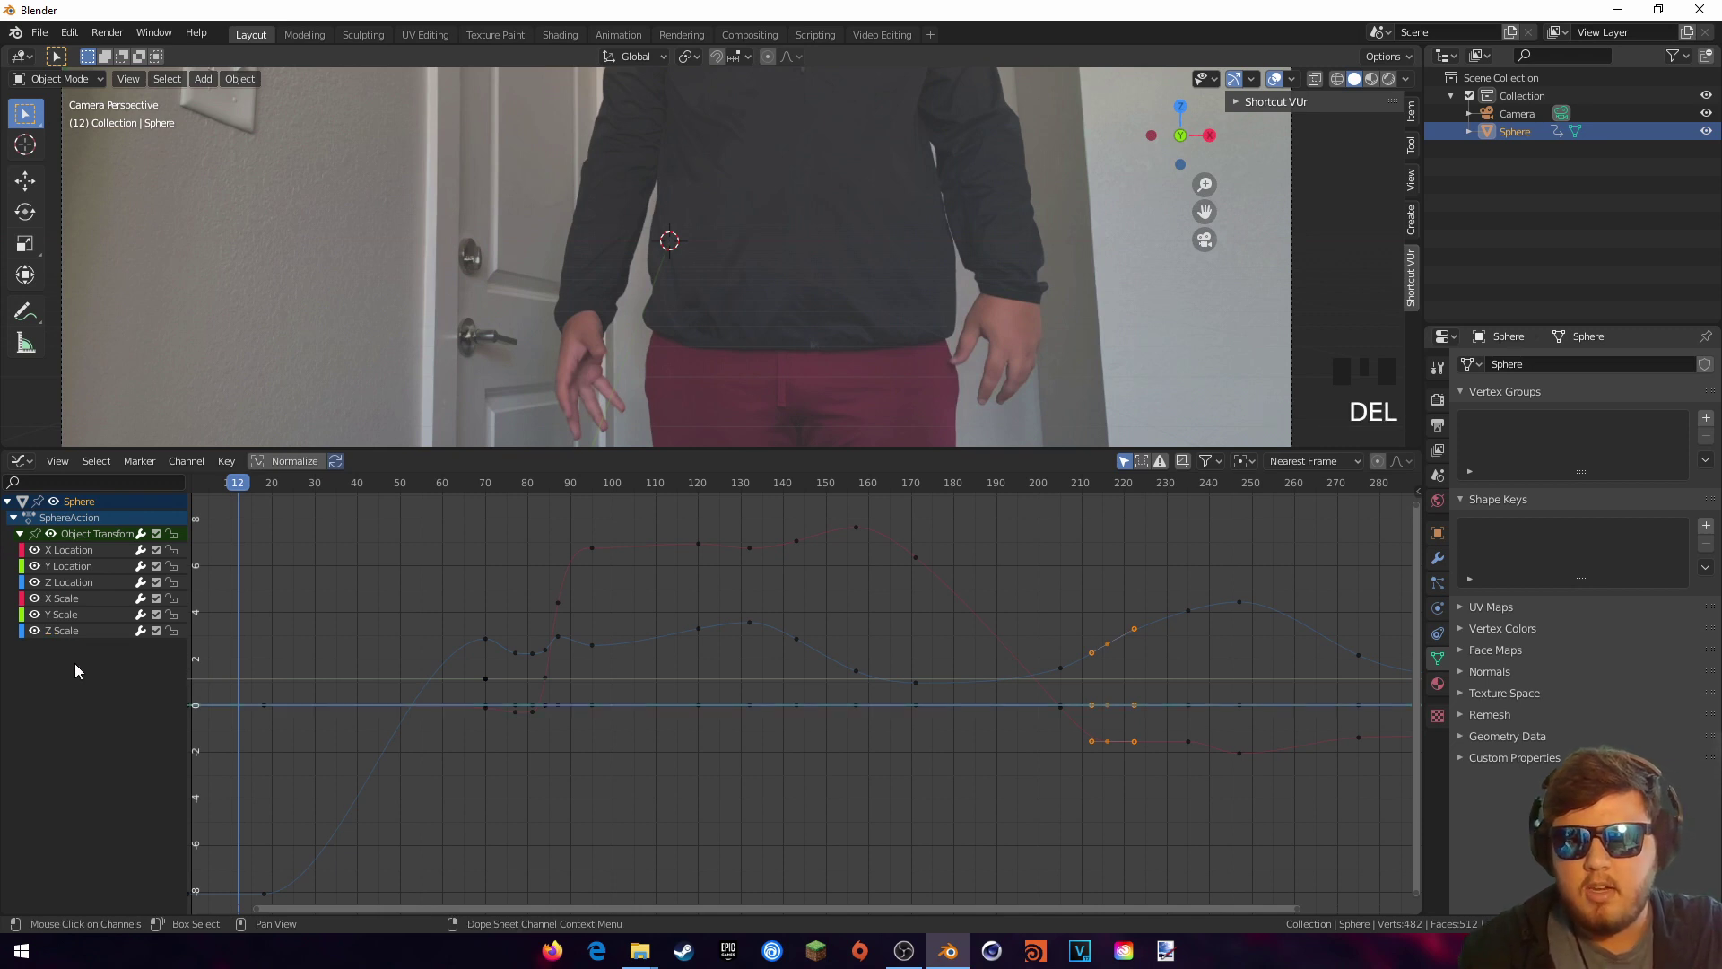
left_click(59, 568)
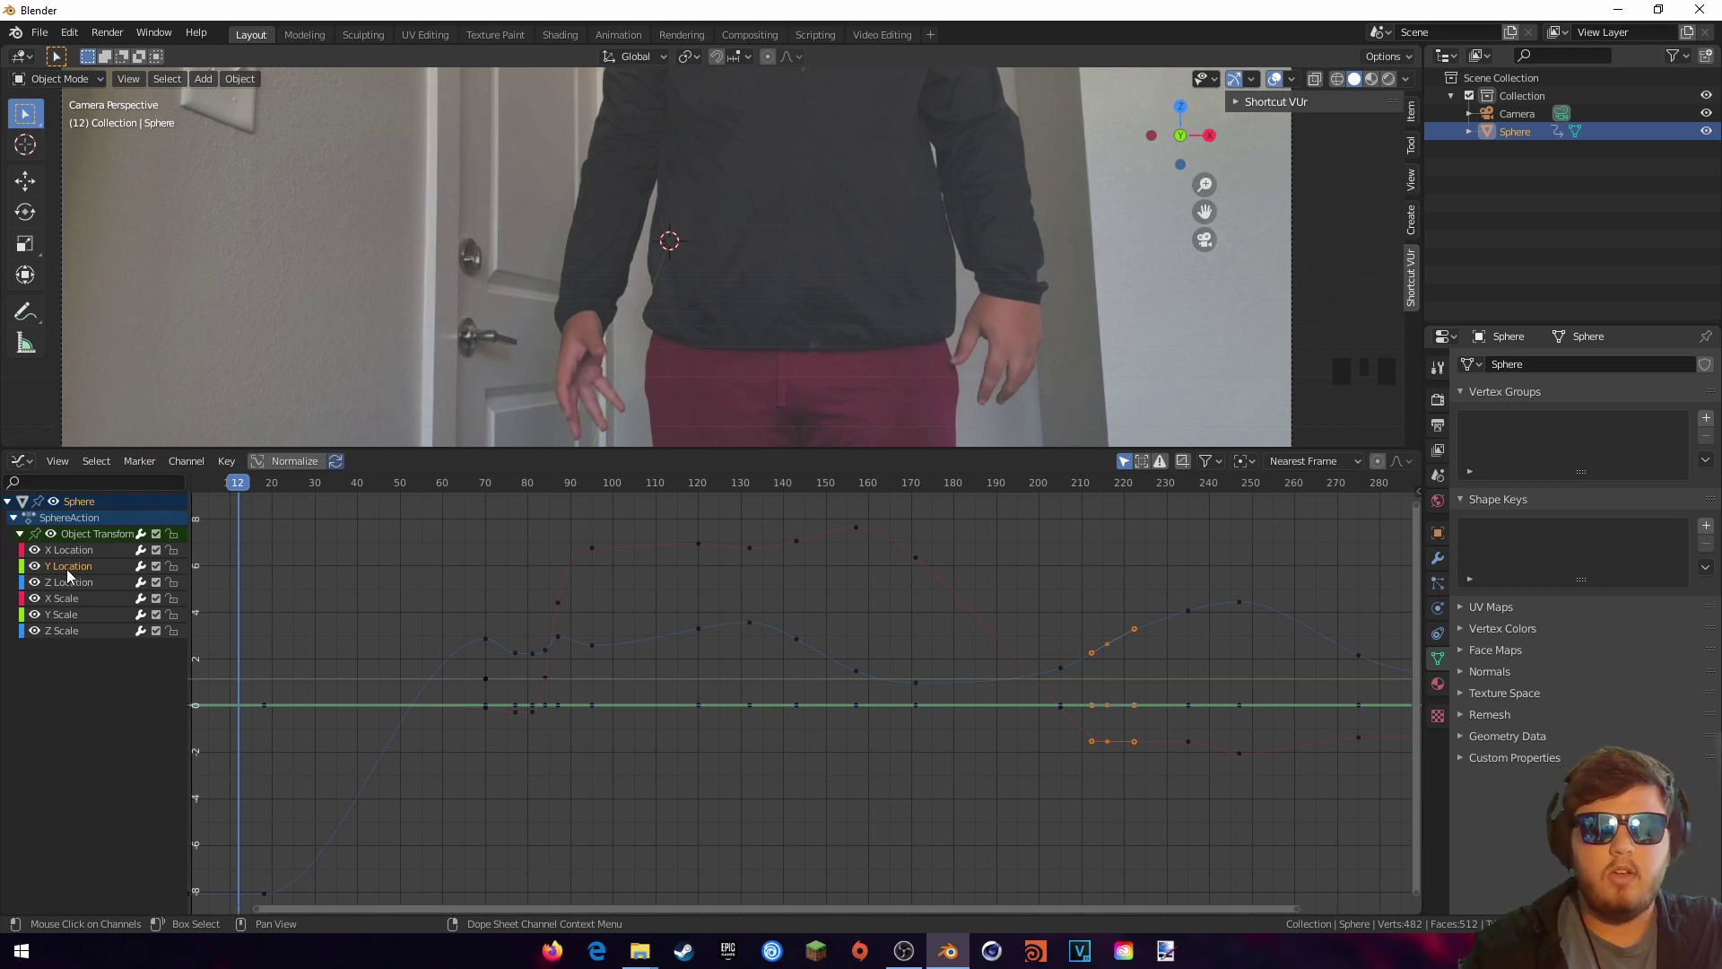
key("Delete")
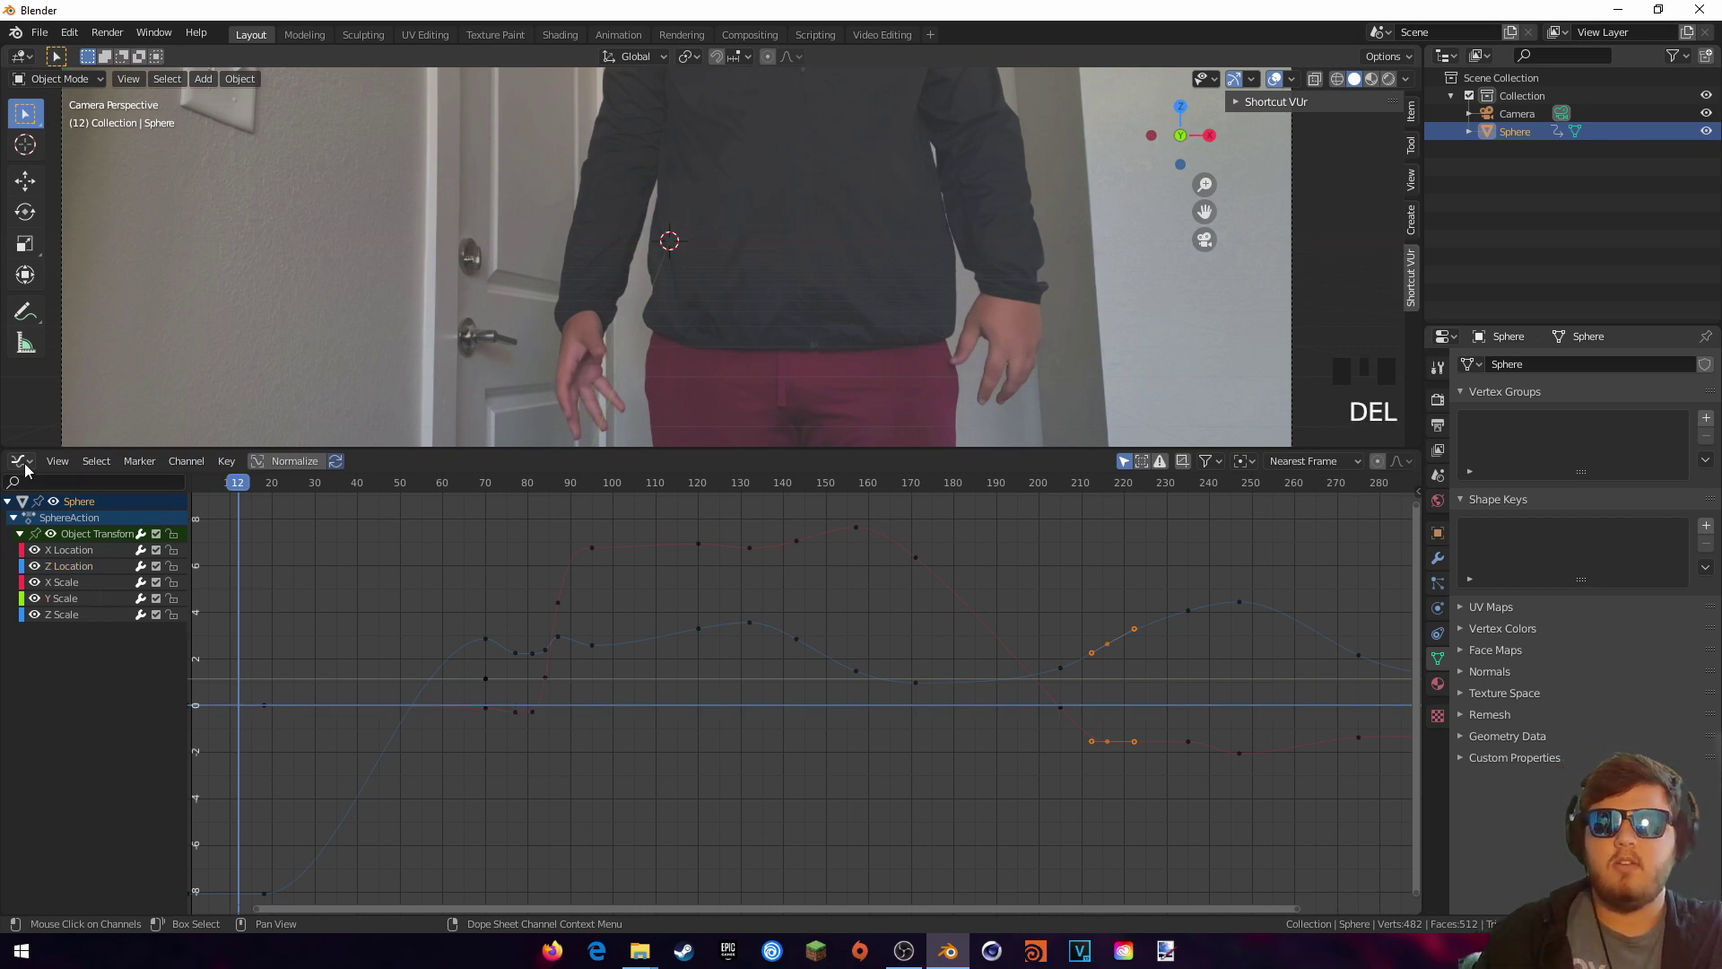
Step: Shrink the Graph Editor area to enlarge the 3D viewport, and set the playhead to frame 1
left_click_drag(378, 447, 368, 781)
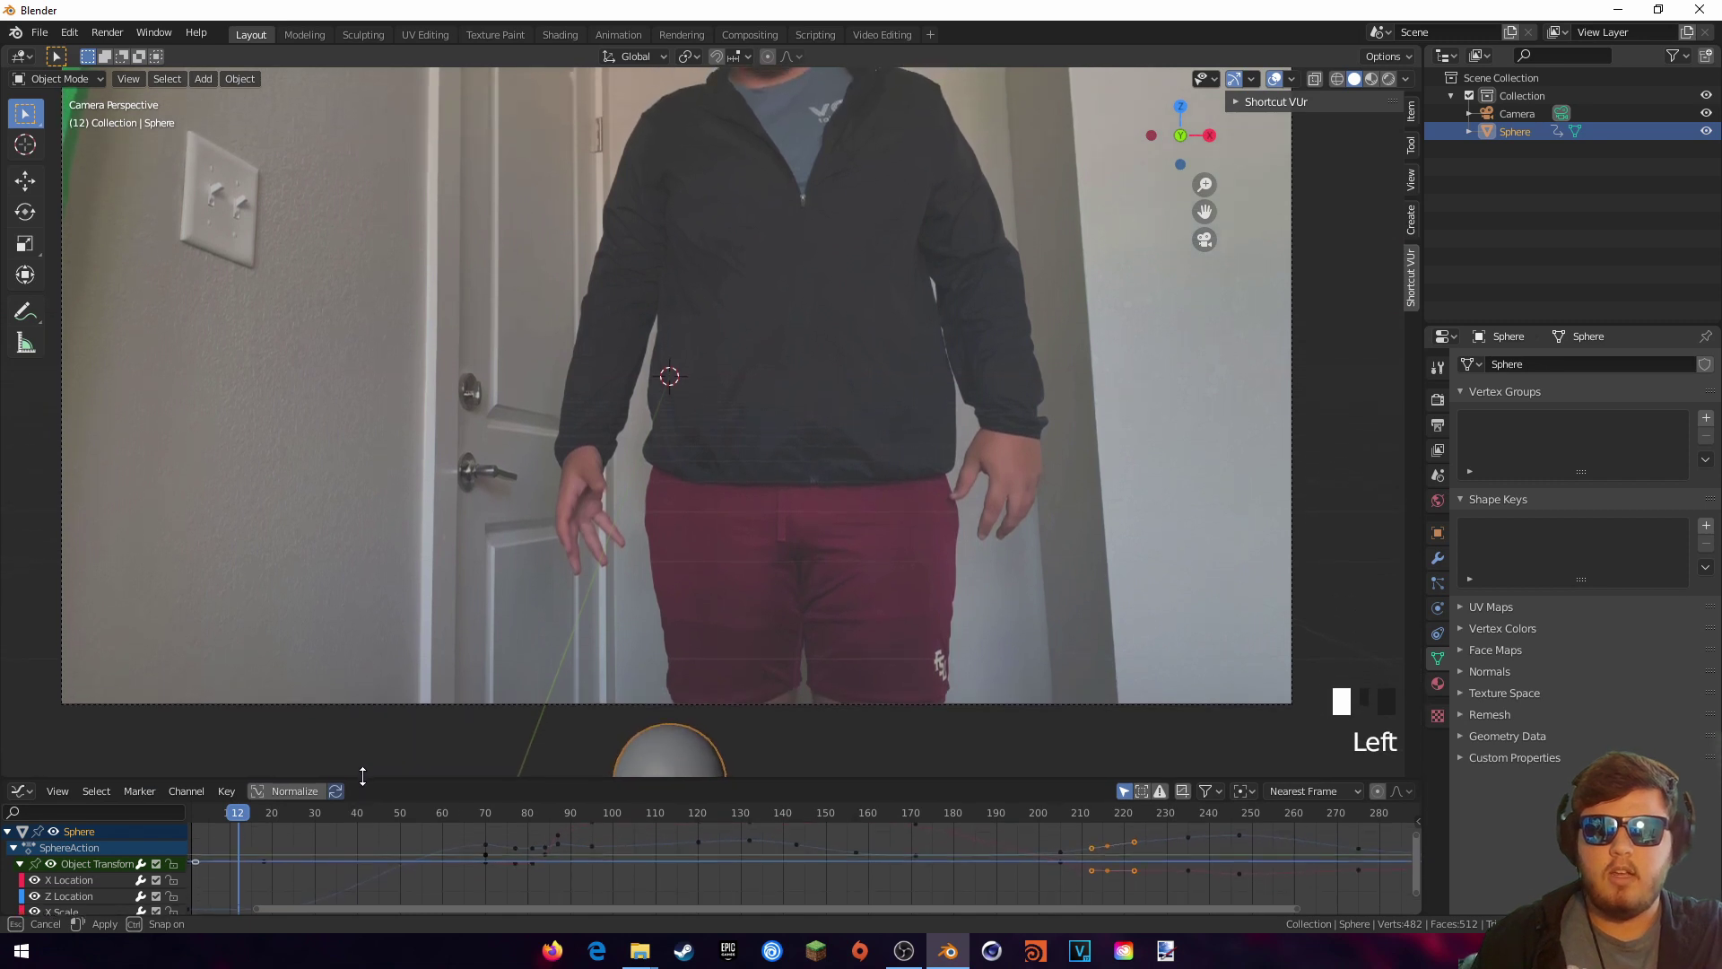
scroll(281, 825, "up", 1)
scroll(282, 825, "up", 1)
scroll(279, 843, "down", 3)
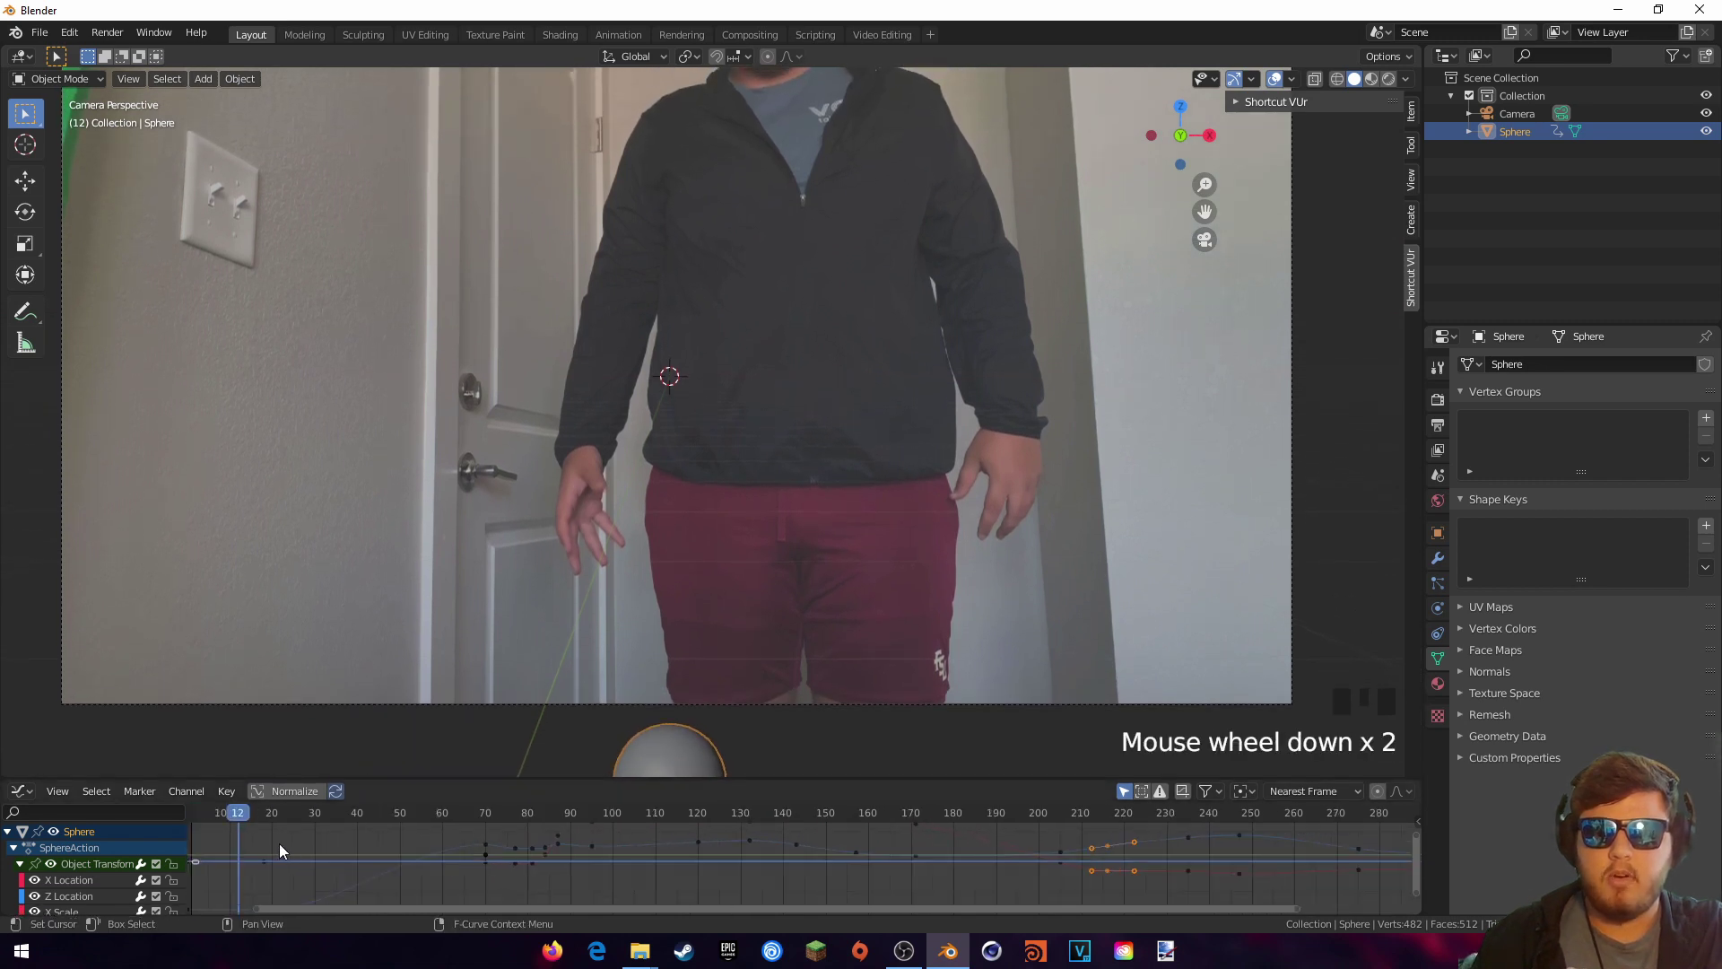
left_click(238, 814)
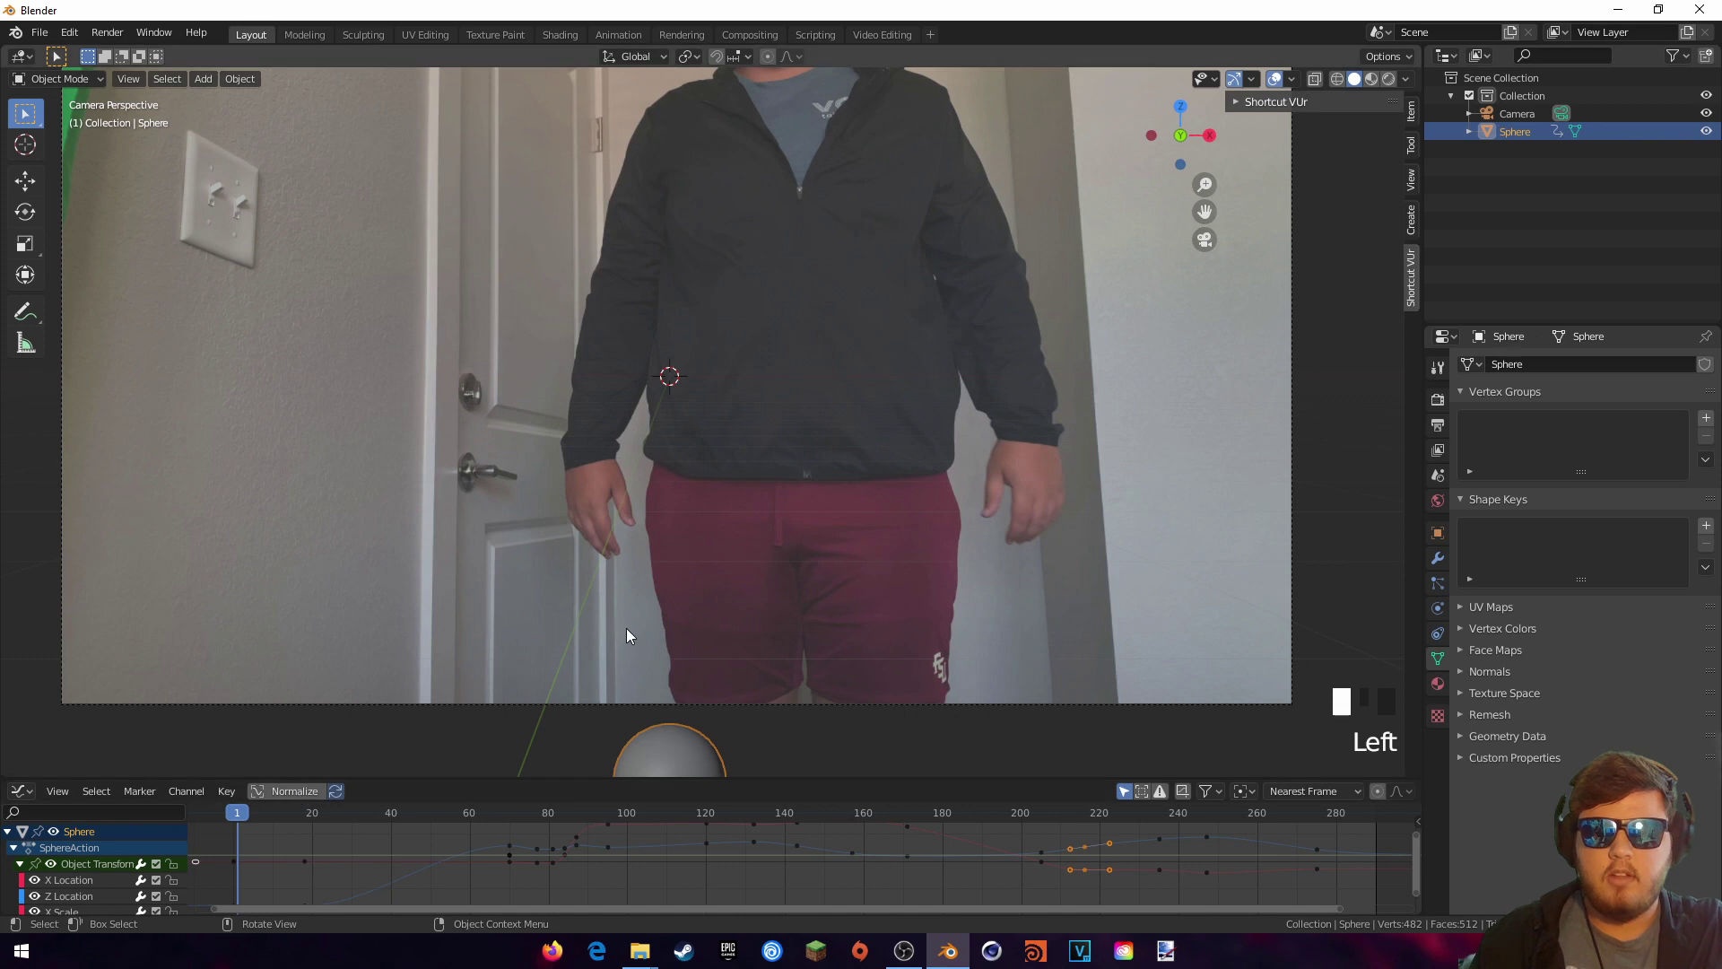
Step: With the lower area back as a Timeline, insert a Location keyframe for the sphere at frame 143
left_click_drag(241, 817, 784, 784)
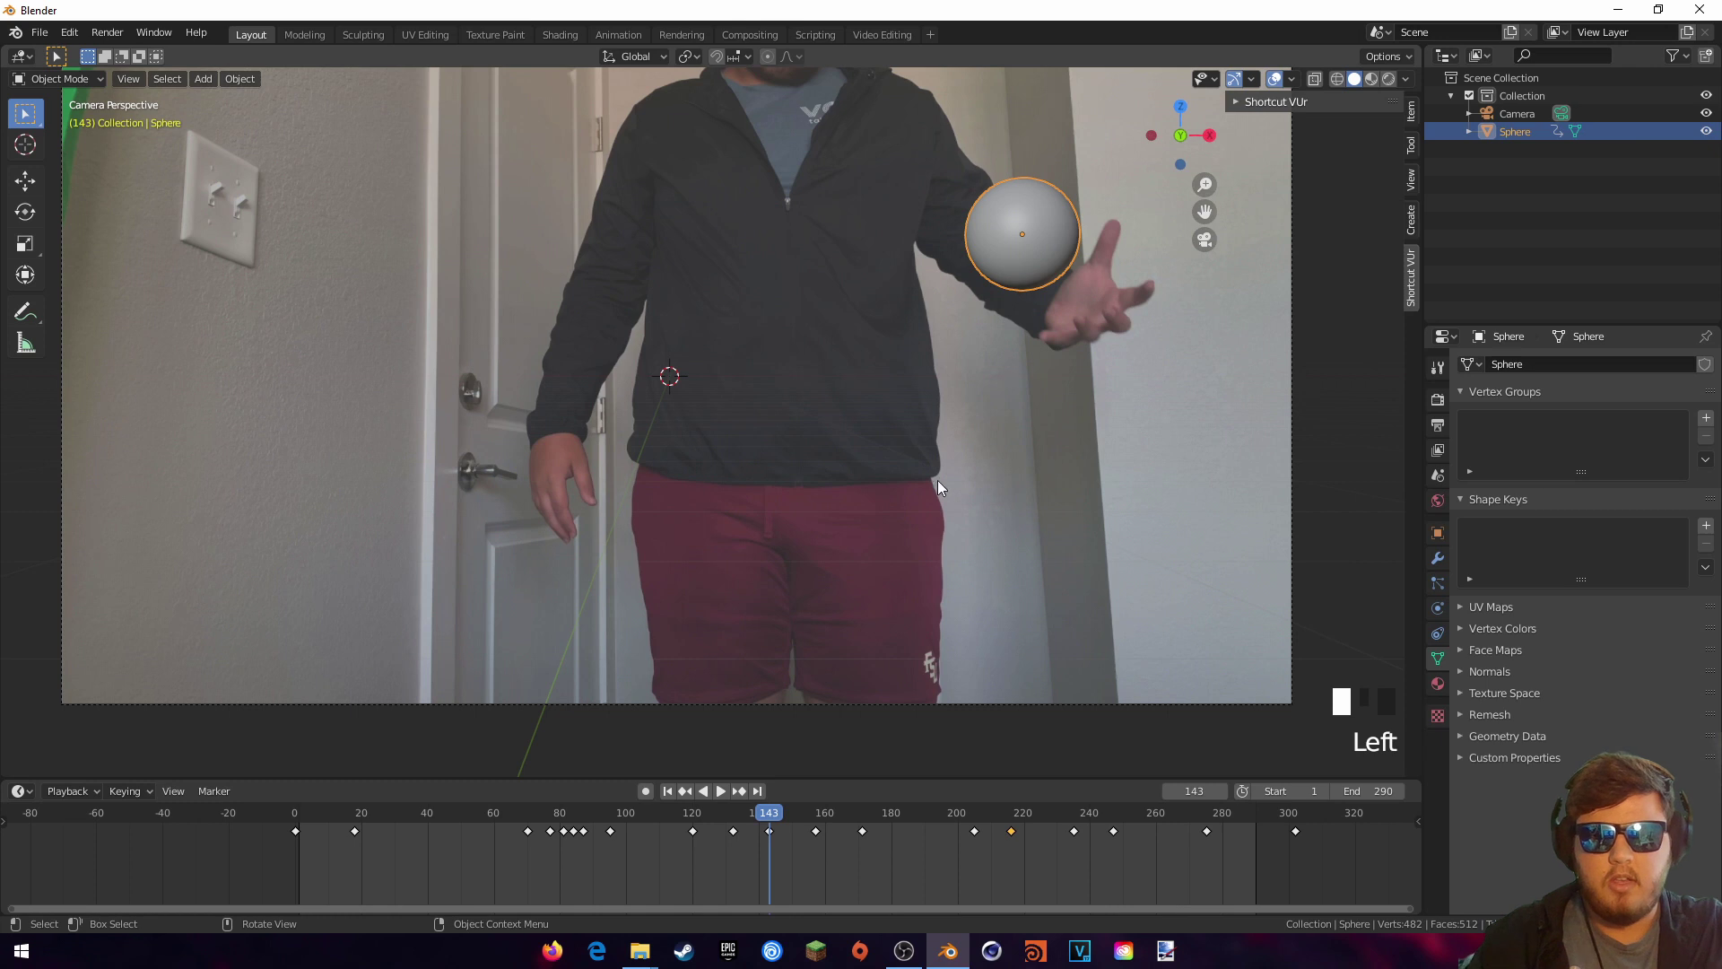
scroll(939, 487, "up", 1)
key("i")
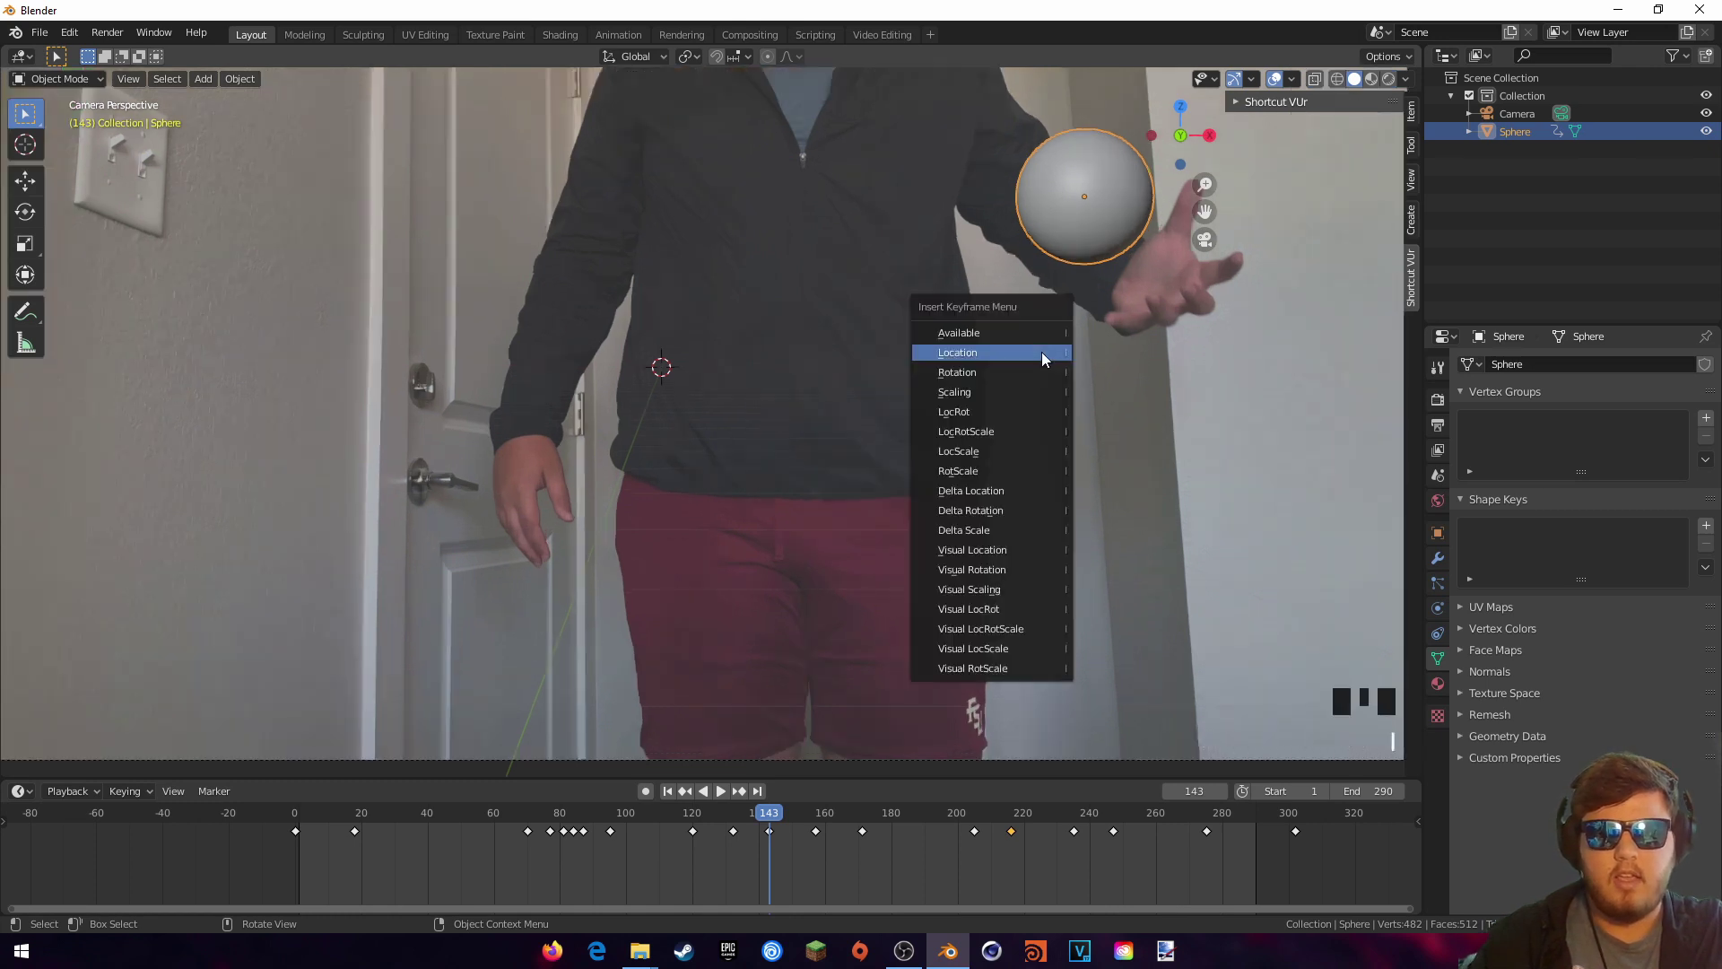
left_click(1042, 353)
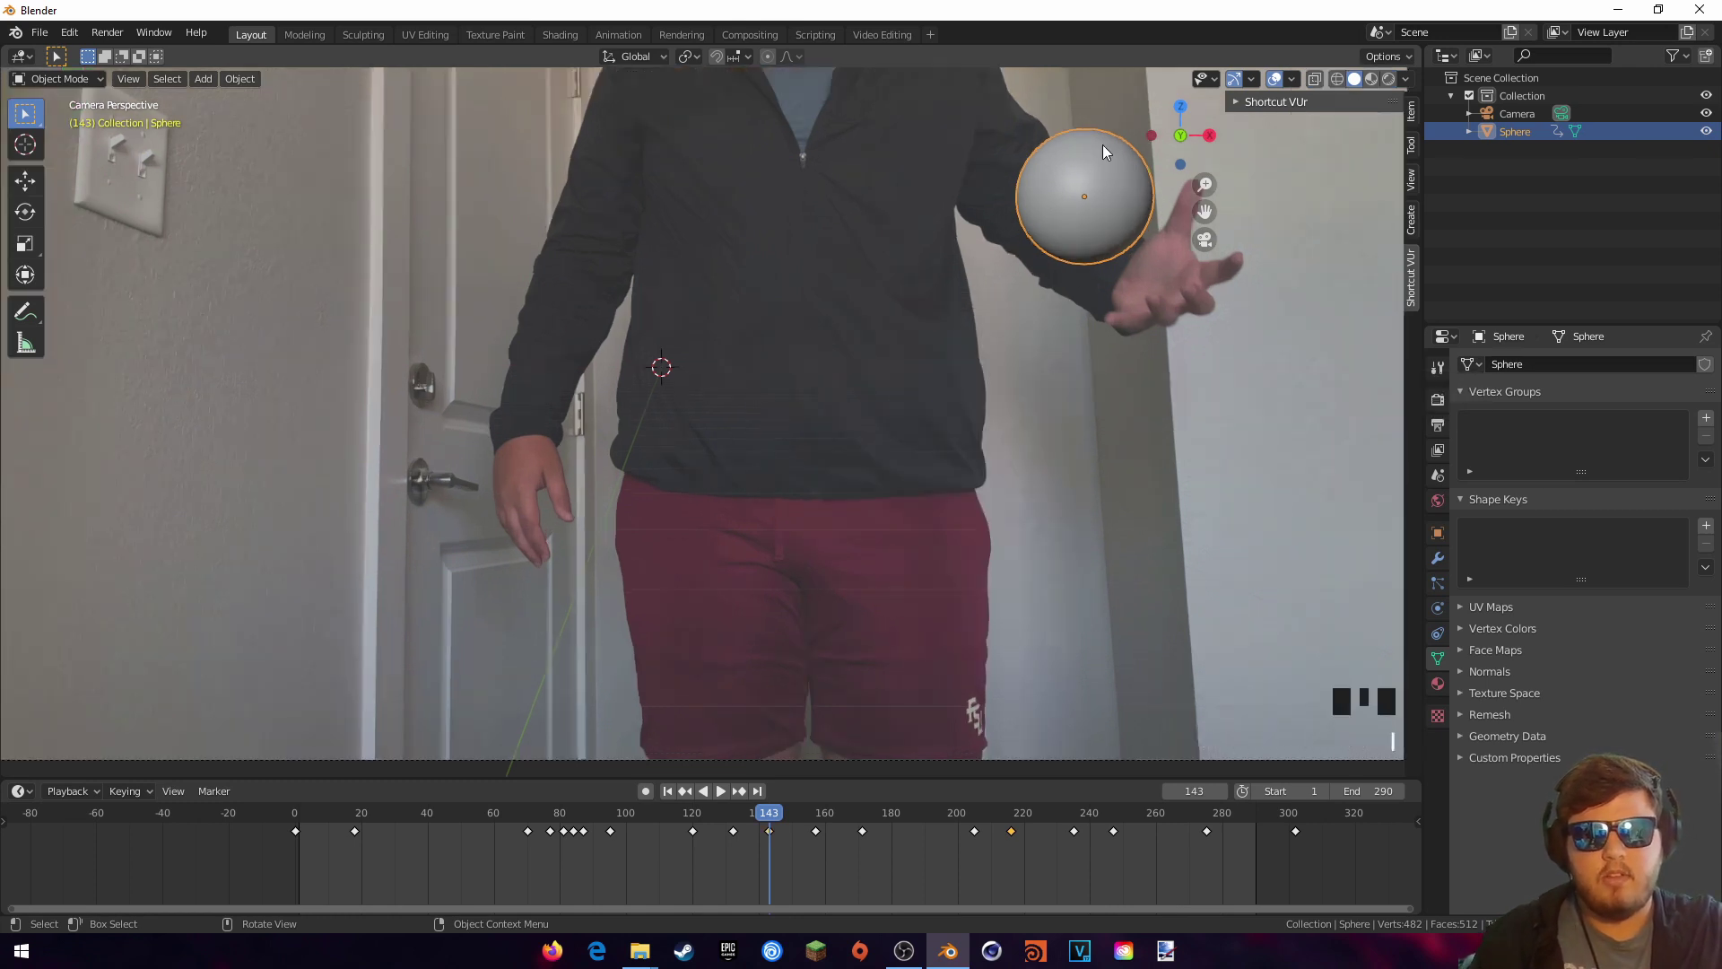
Step: Go to frame 171, split the 3D viewport side by side, and set the new view to top view with its sidebar and toolbar hidden
left_click_drag(775, 813, 861, 798)
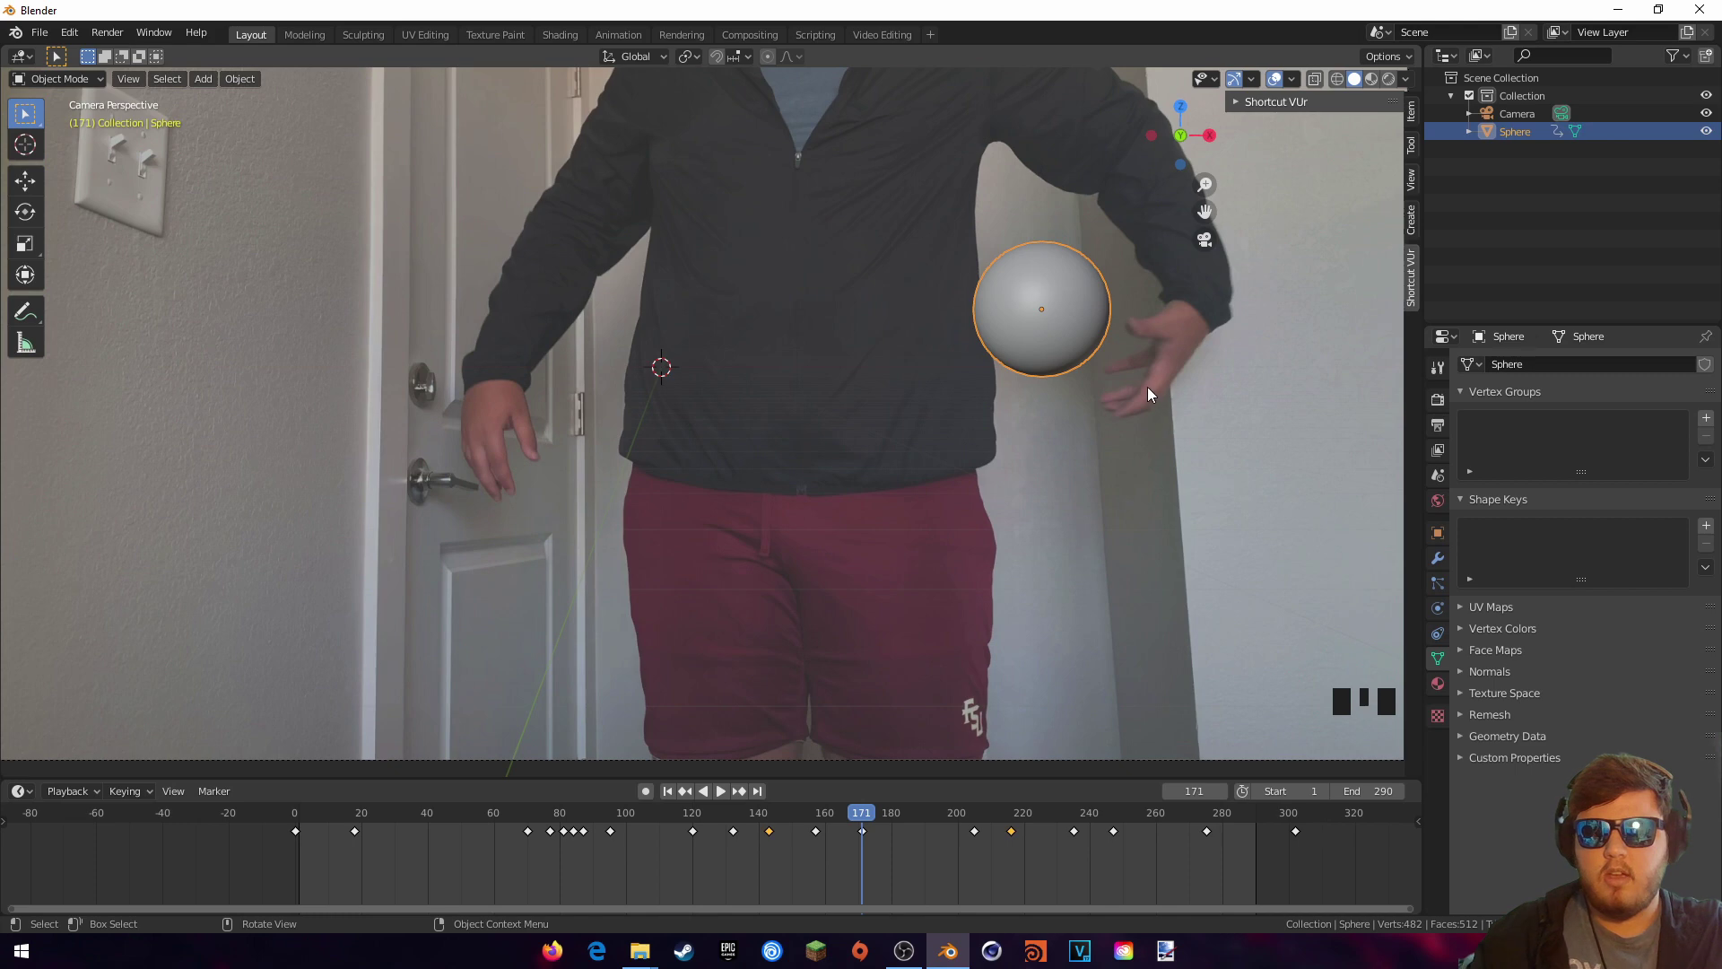
left_click_drag(1419, 50, 758, 269)
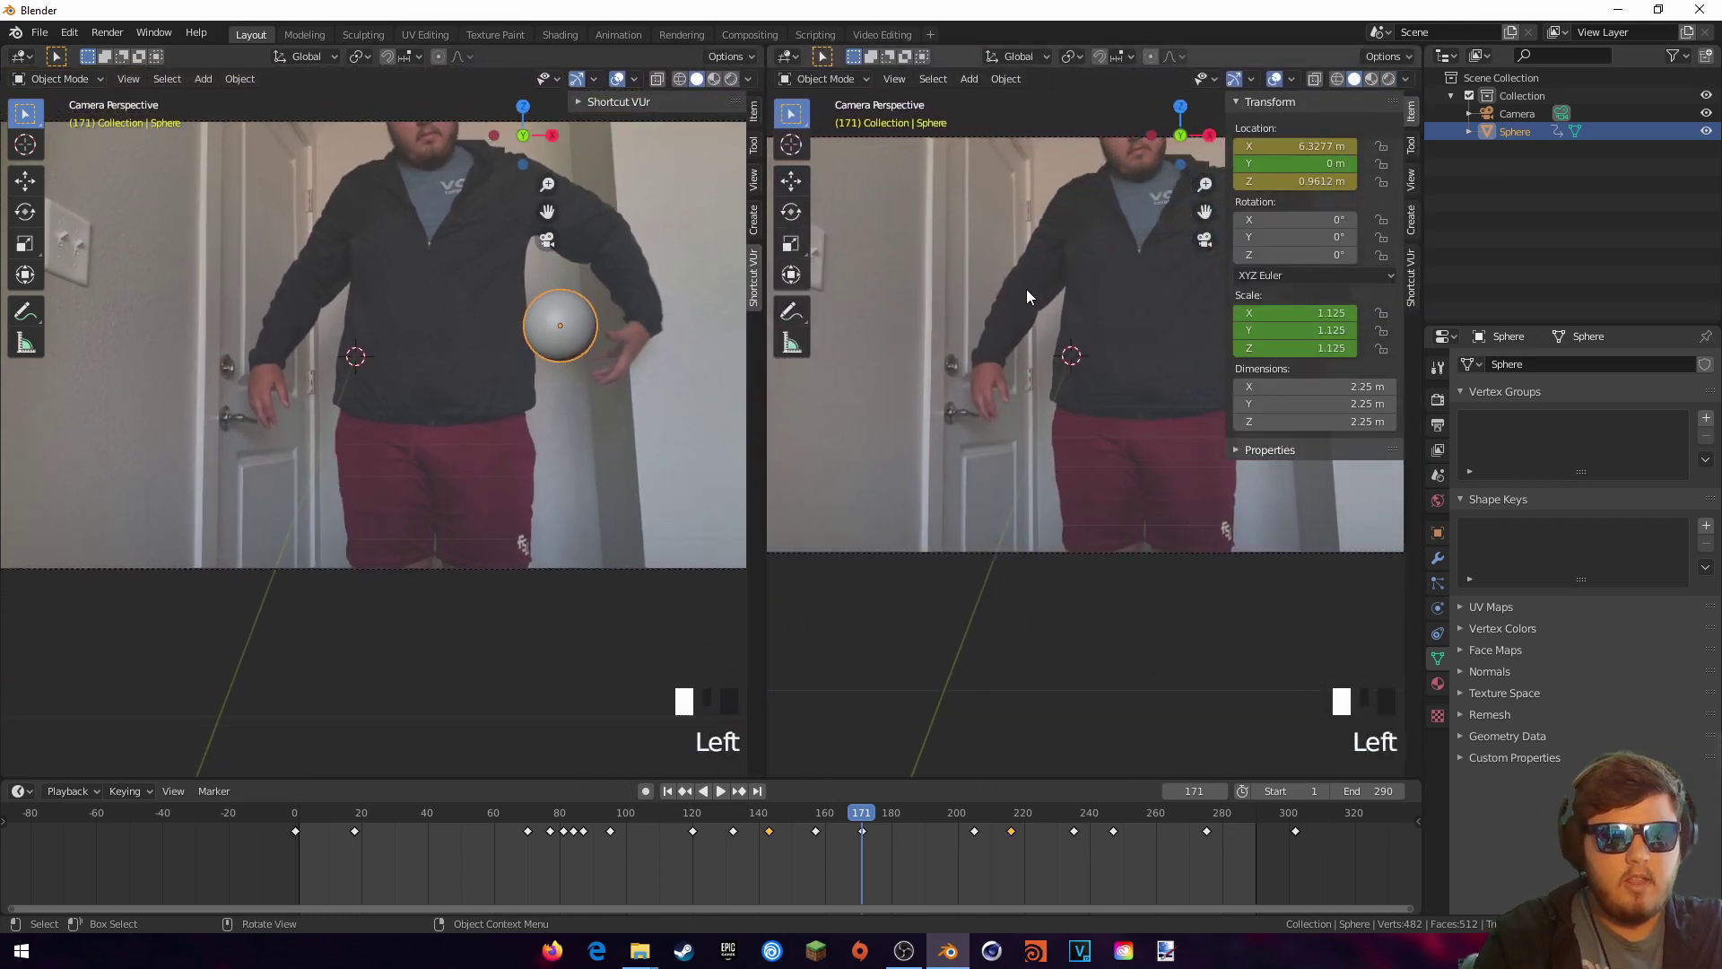
key("KP_7")
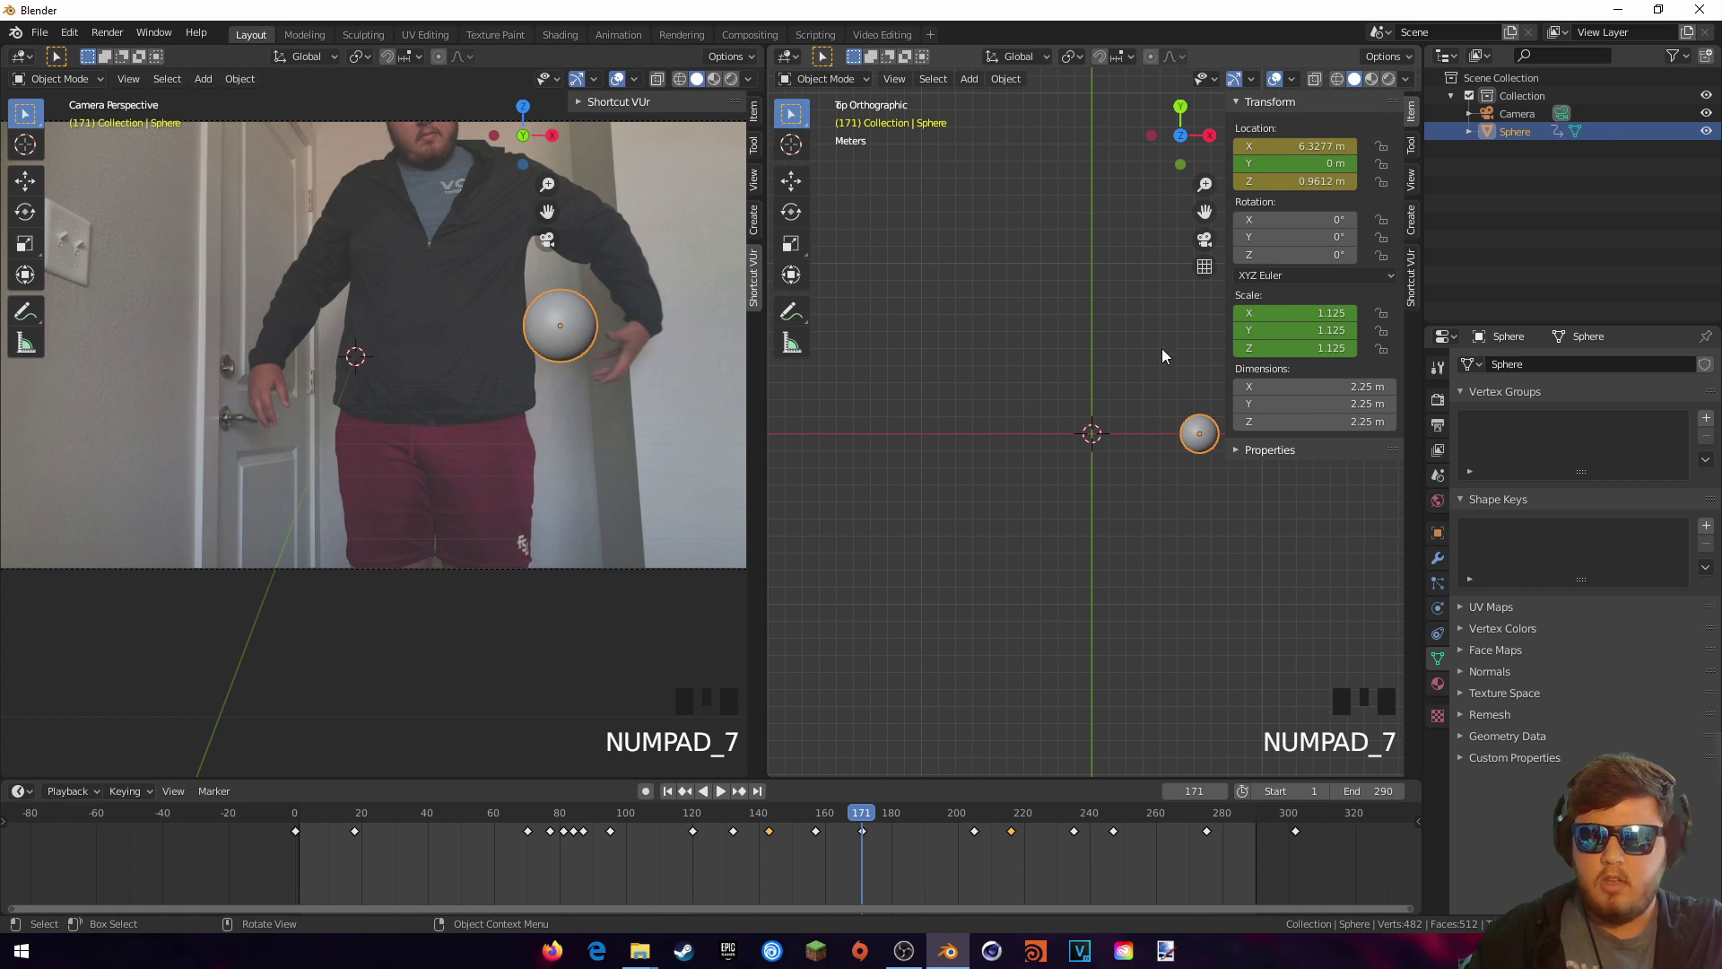
key("n")
key("t")
key("t")
key("t")
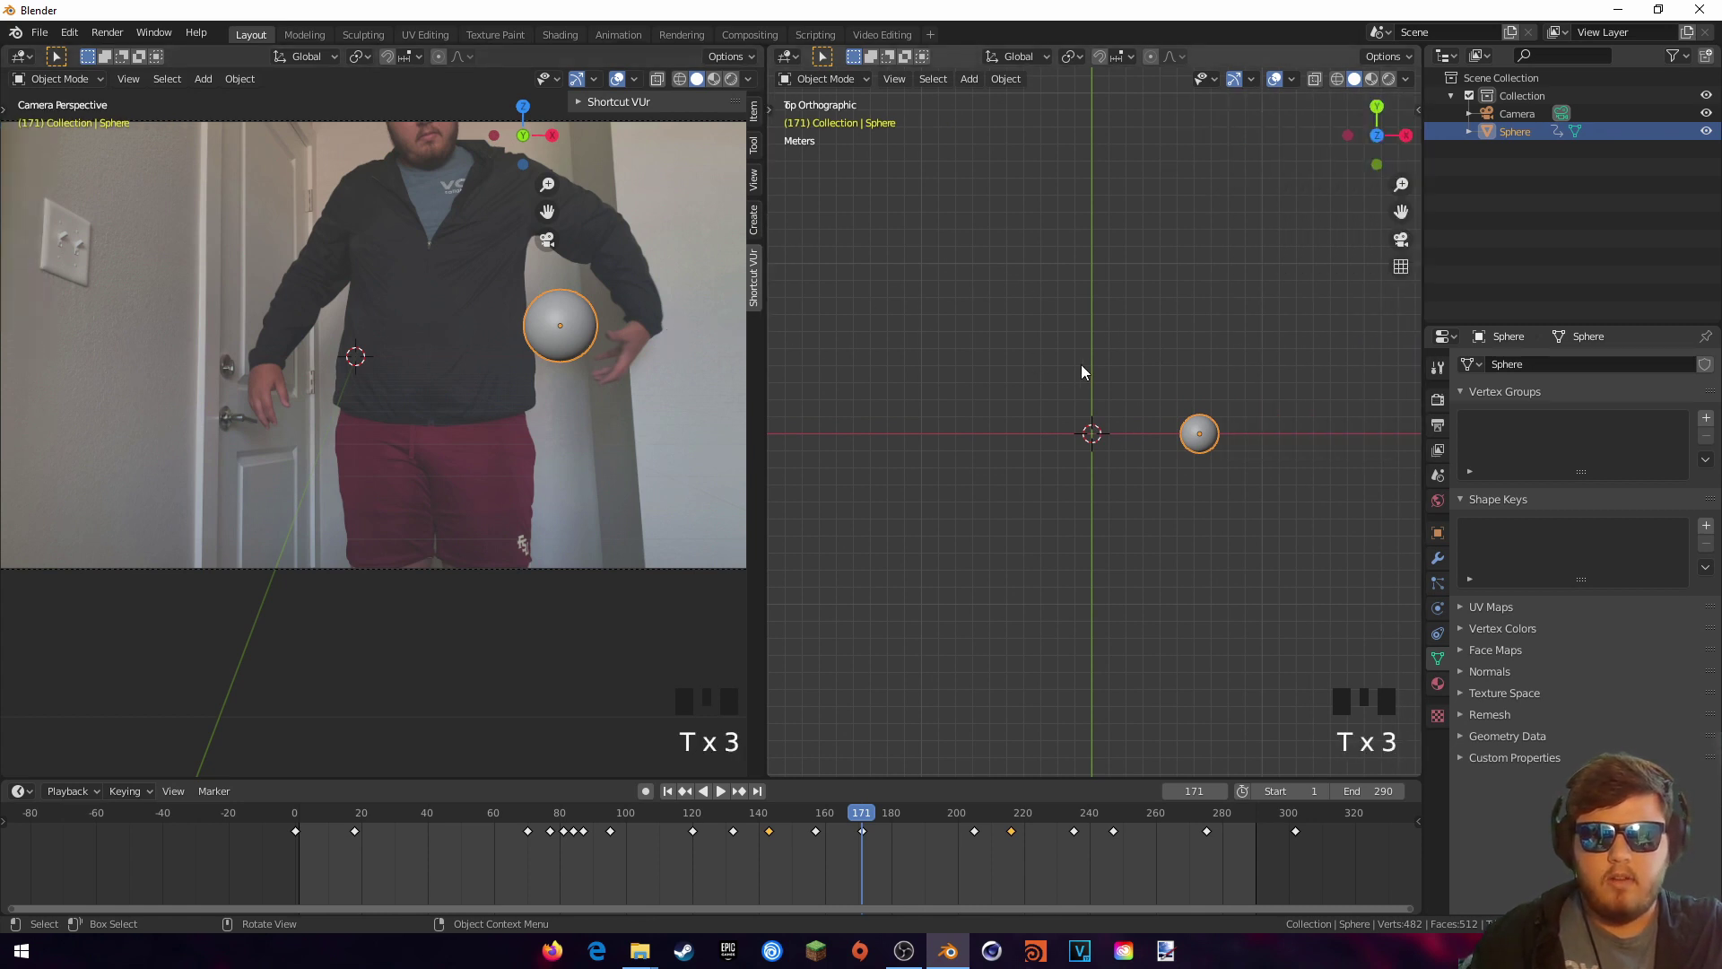
Step: In the top view, move the sphere along the Y axis well behind the X axis at frame 171
scroll(1113, 417, "up", 3)
mouse_move(1111, 424)
middle_mouse_down("shift")
mouse_move(1112, 405)
mouse_move(1082, 427)
middle_mouse_up("shift")
scroll(546, 385, "up", 1)
middle_click_drag(546, 380, 401, 423, "shift")
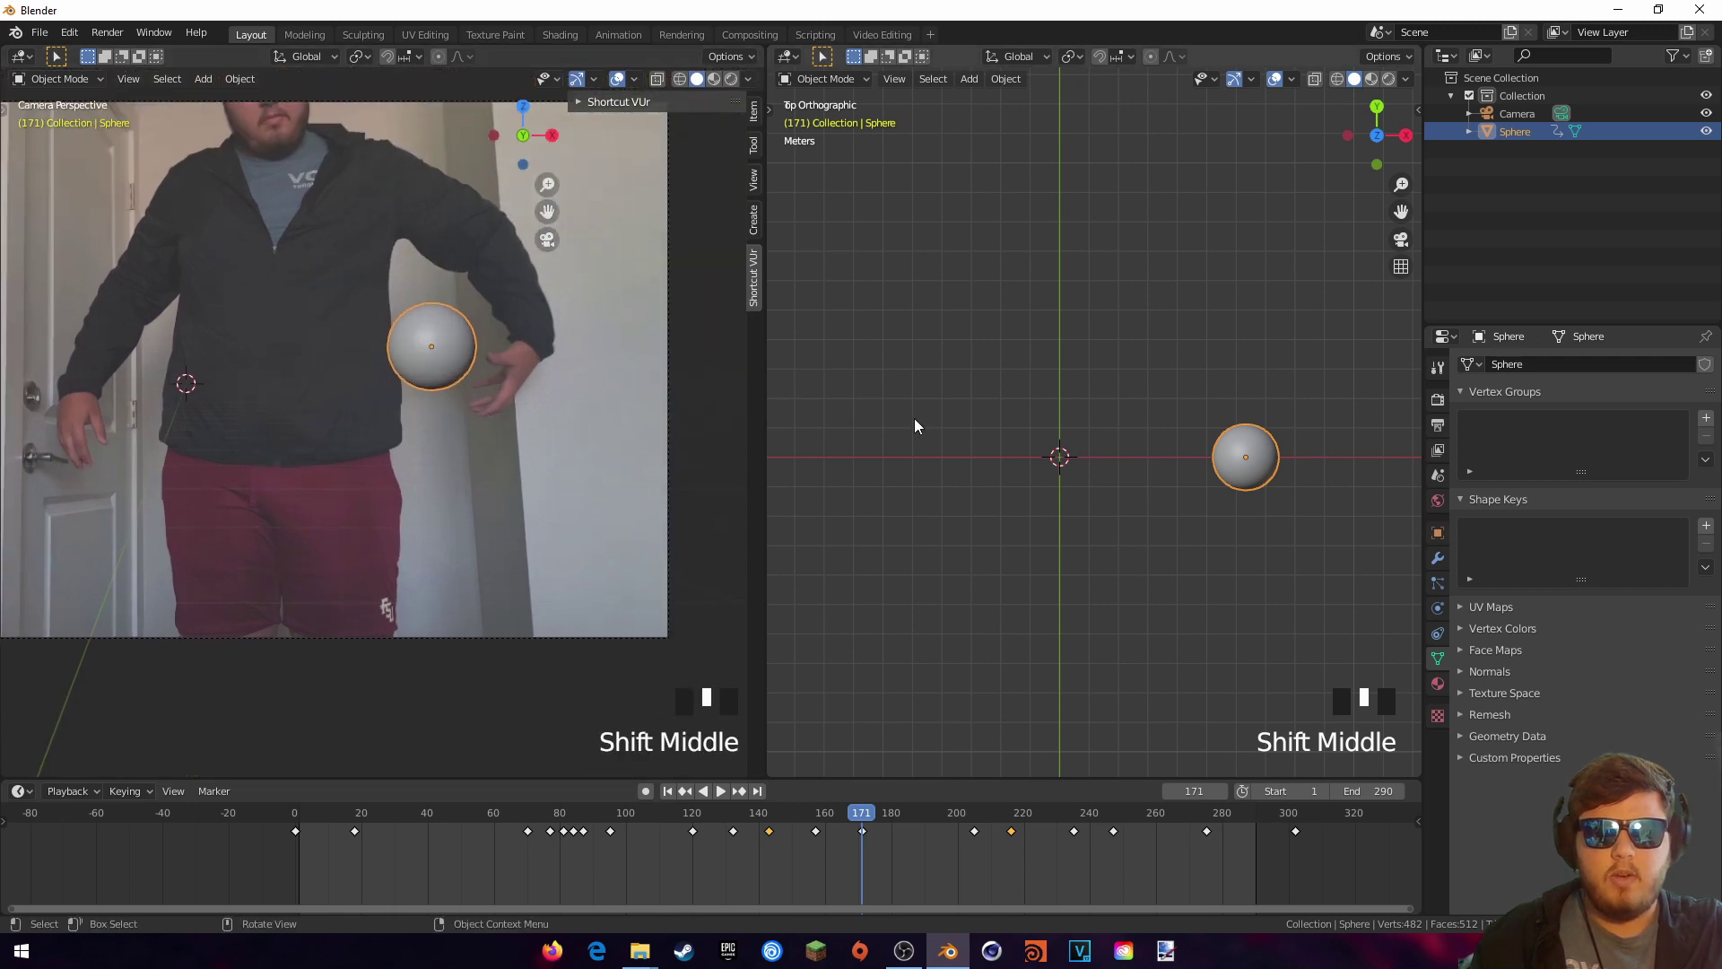
key("g")
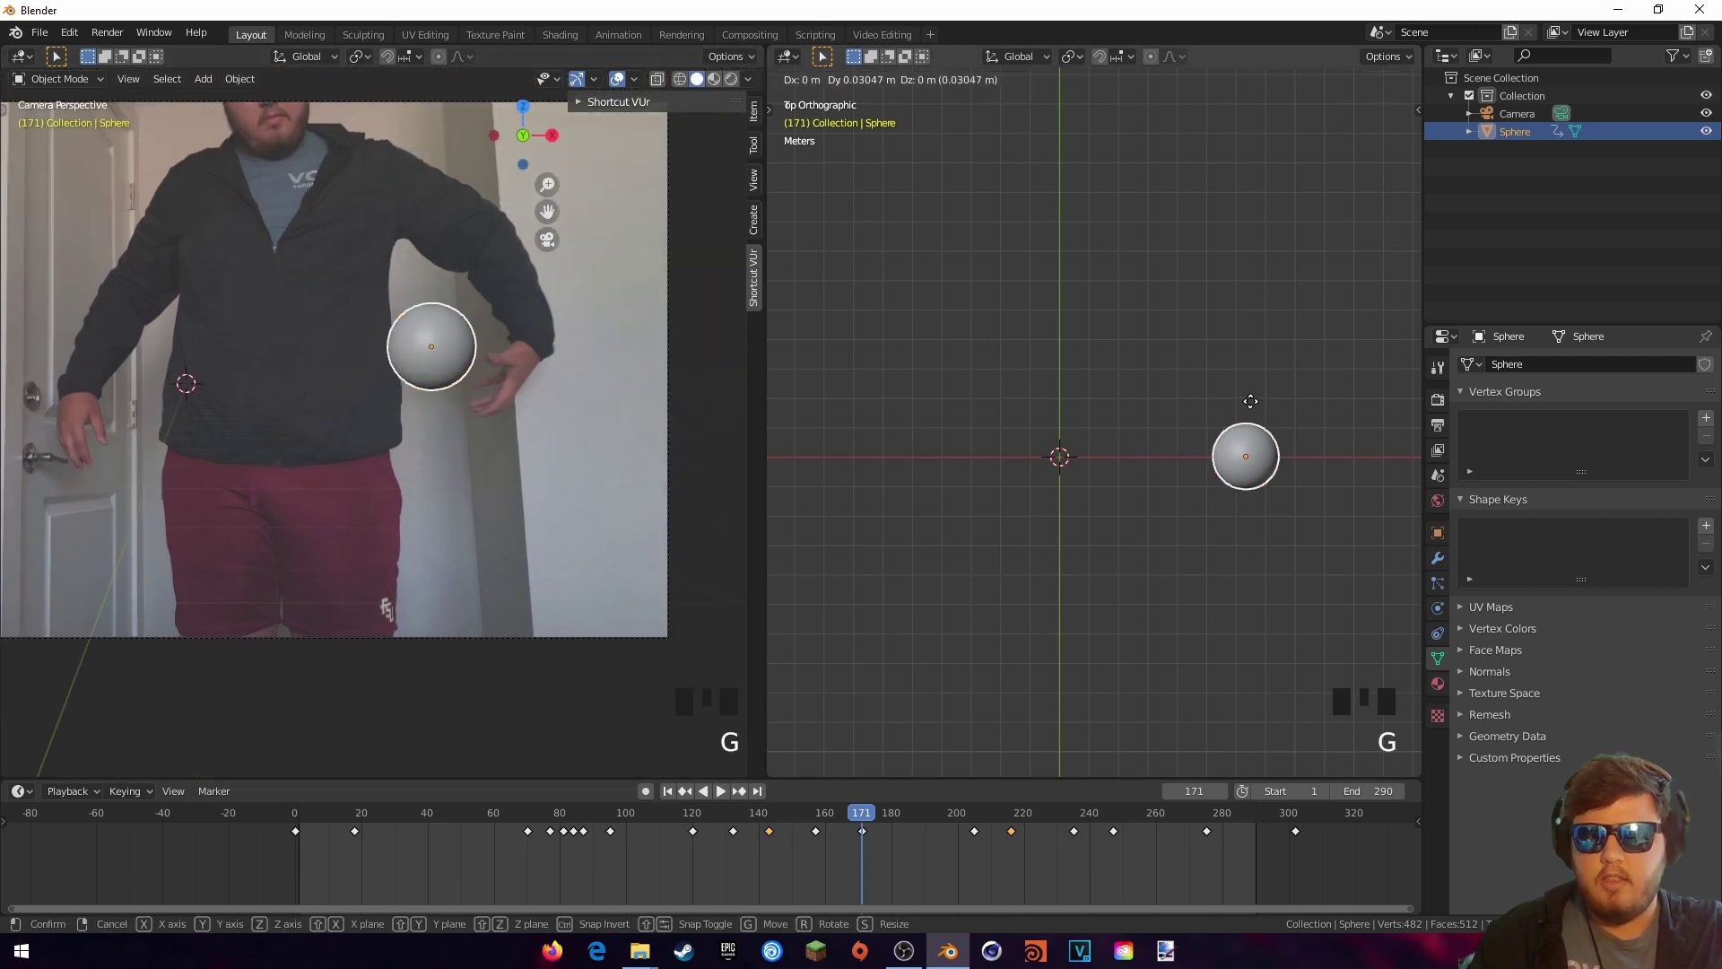
key("y")
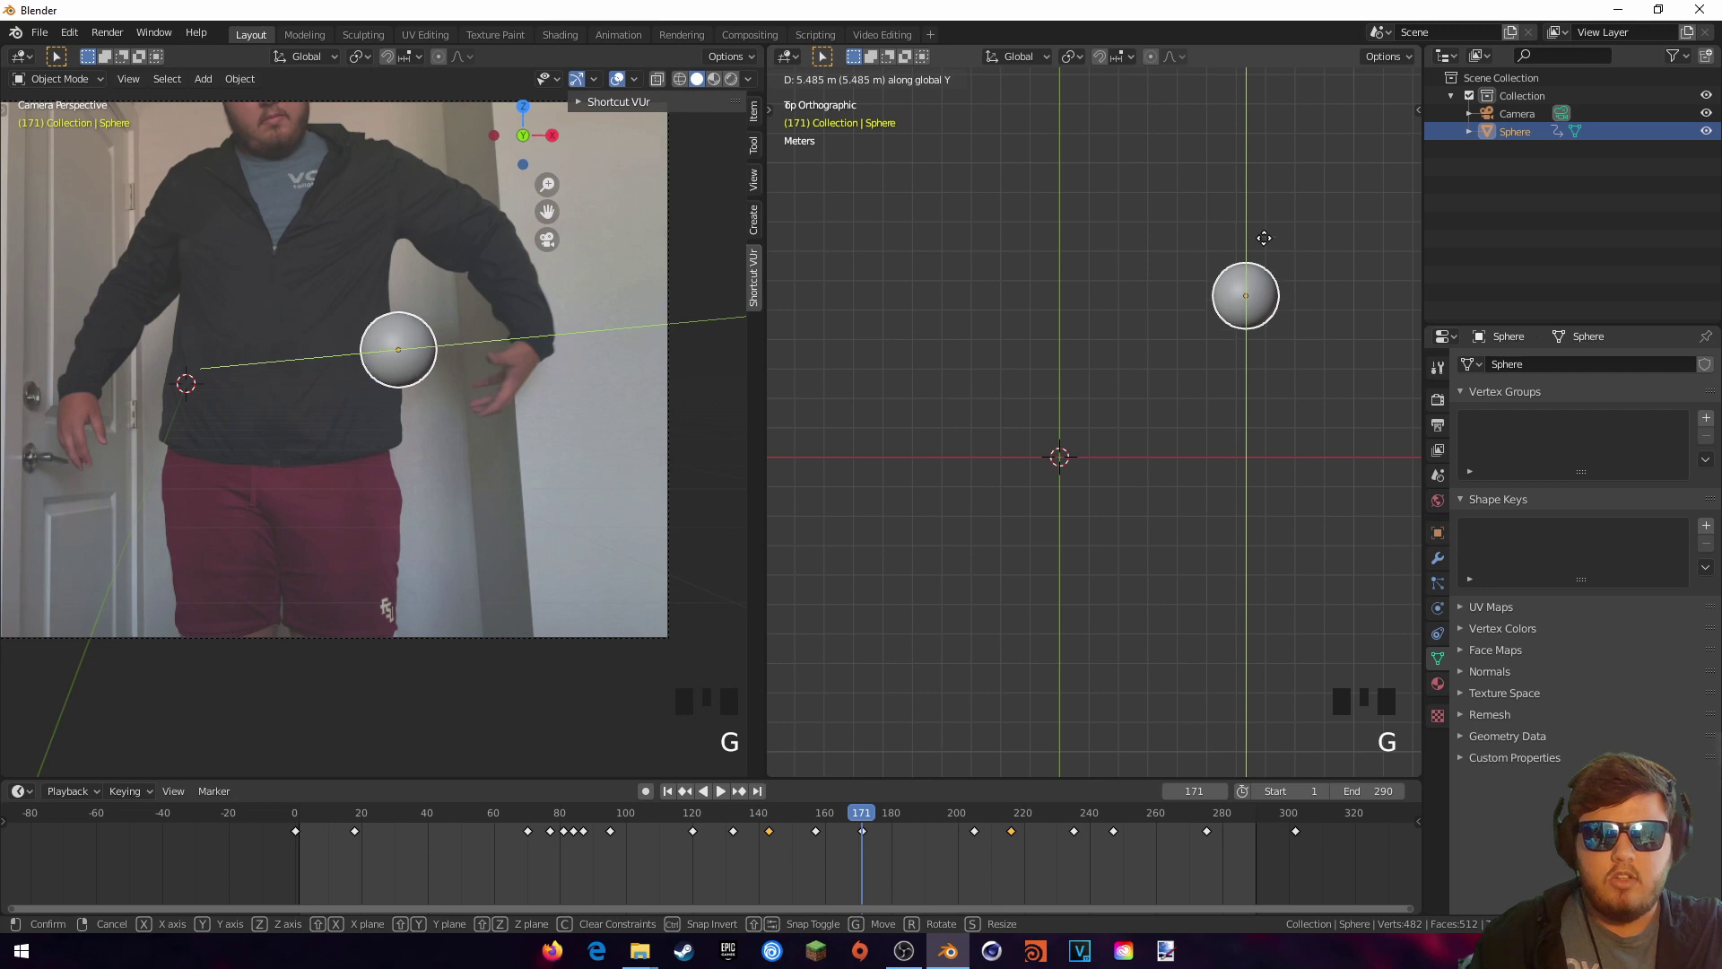
left_click(1267, 755)
Step: In the camera view, move the sphere beside the hand with Y locked, and insert a Location keyframe at frame 171
scroll(449, 384, "up", 4)
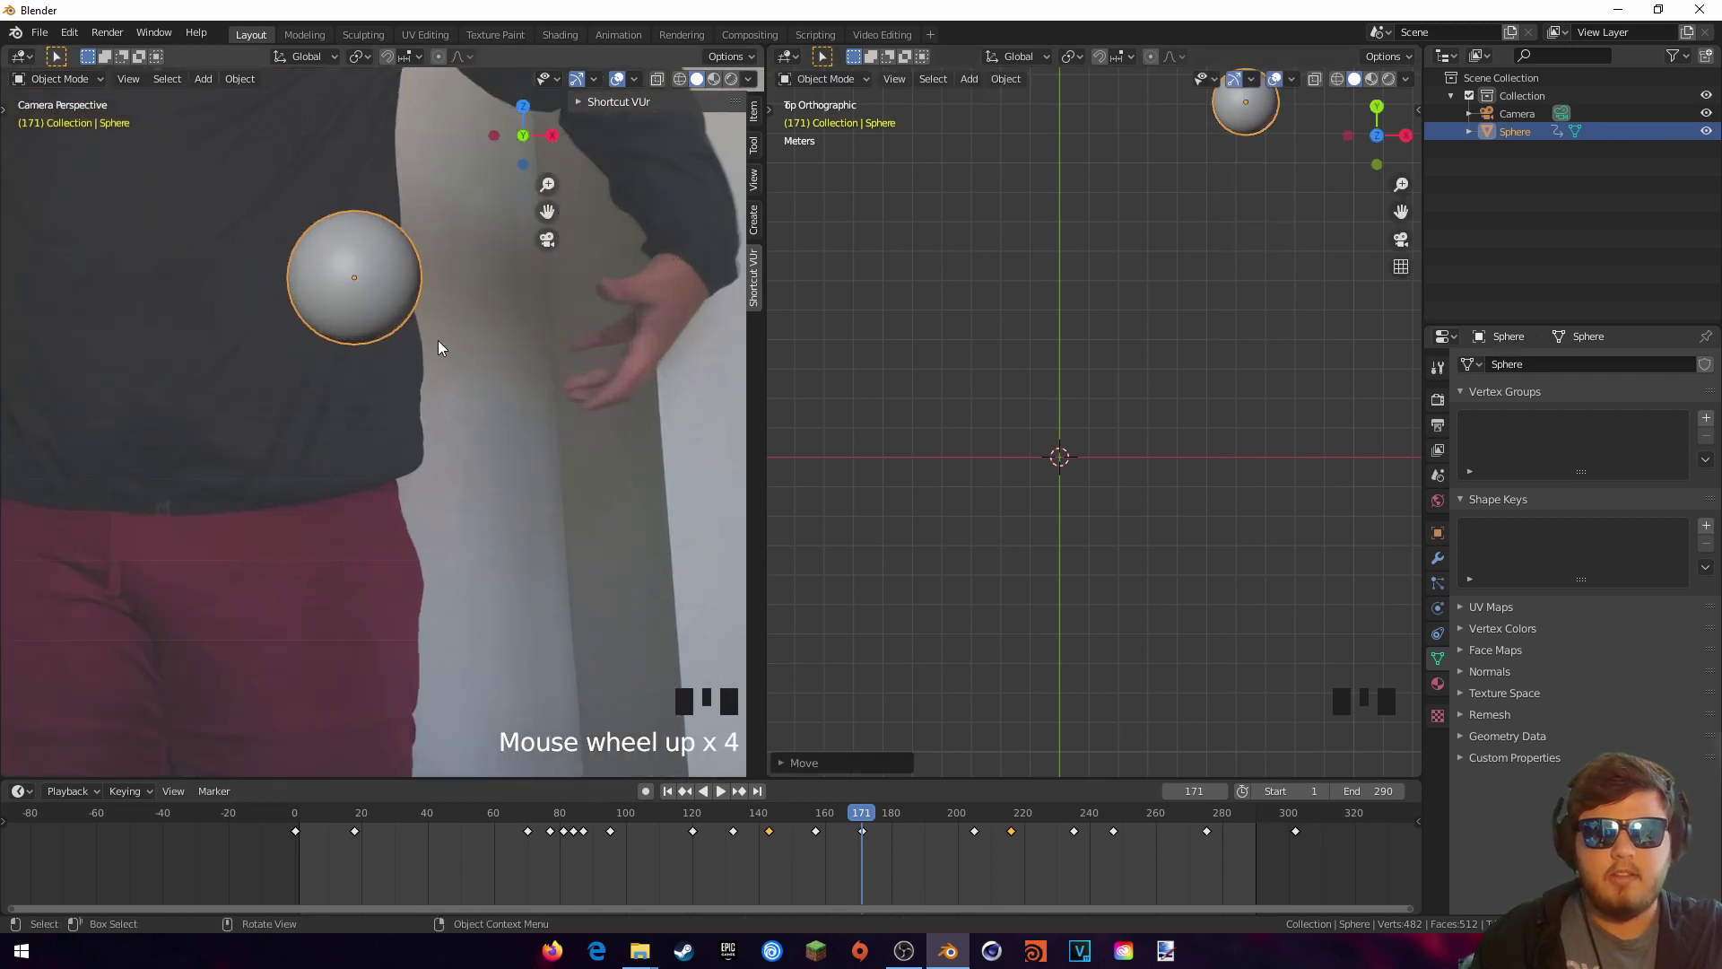
middle_click_drag(423, 319, 528, 405, "shift")
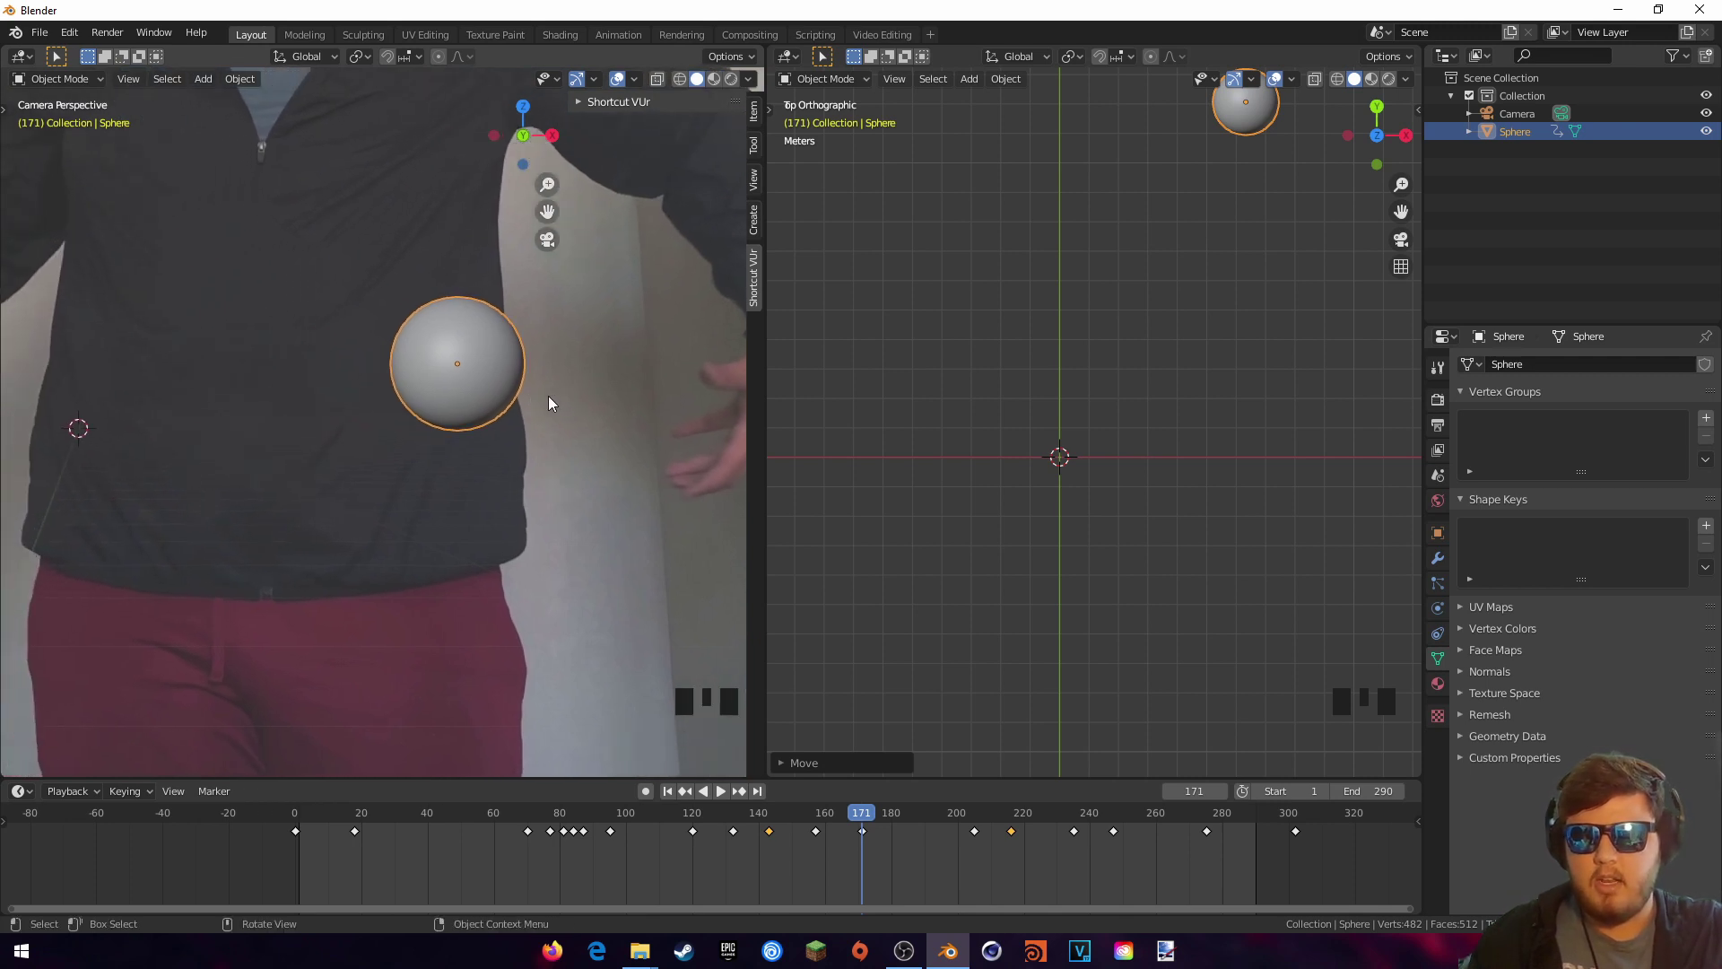
key("g")
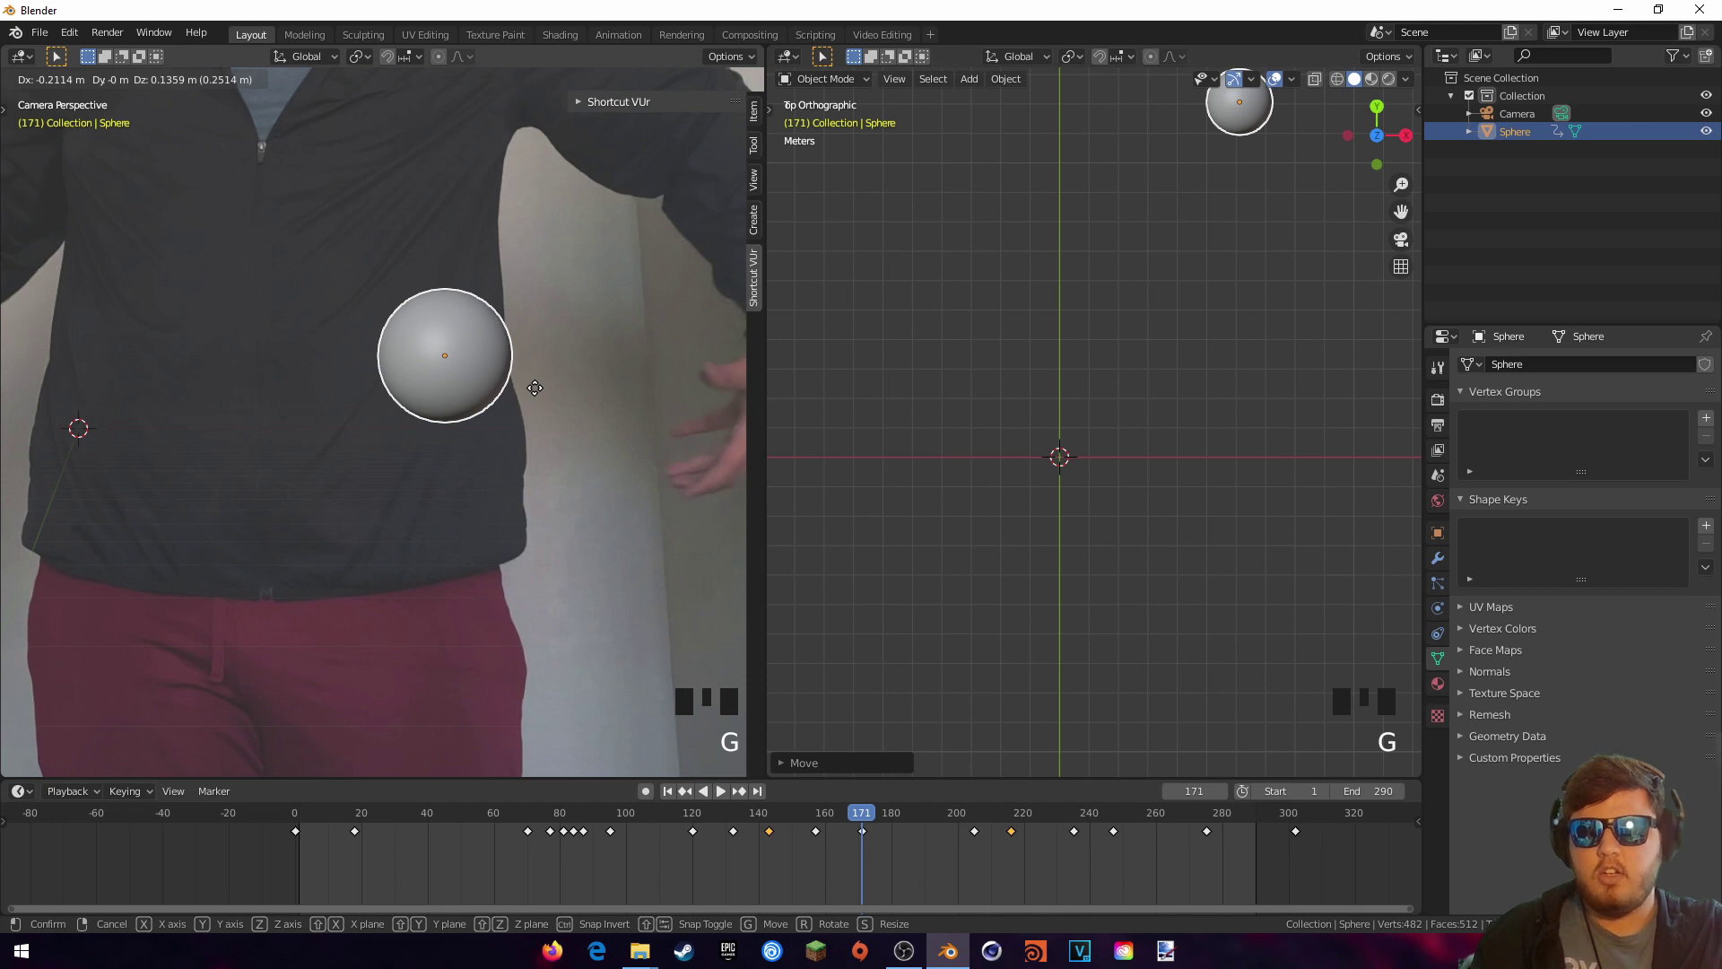
key("shift+y")
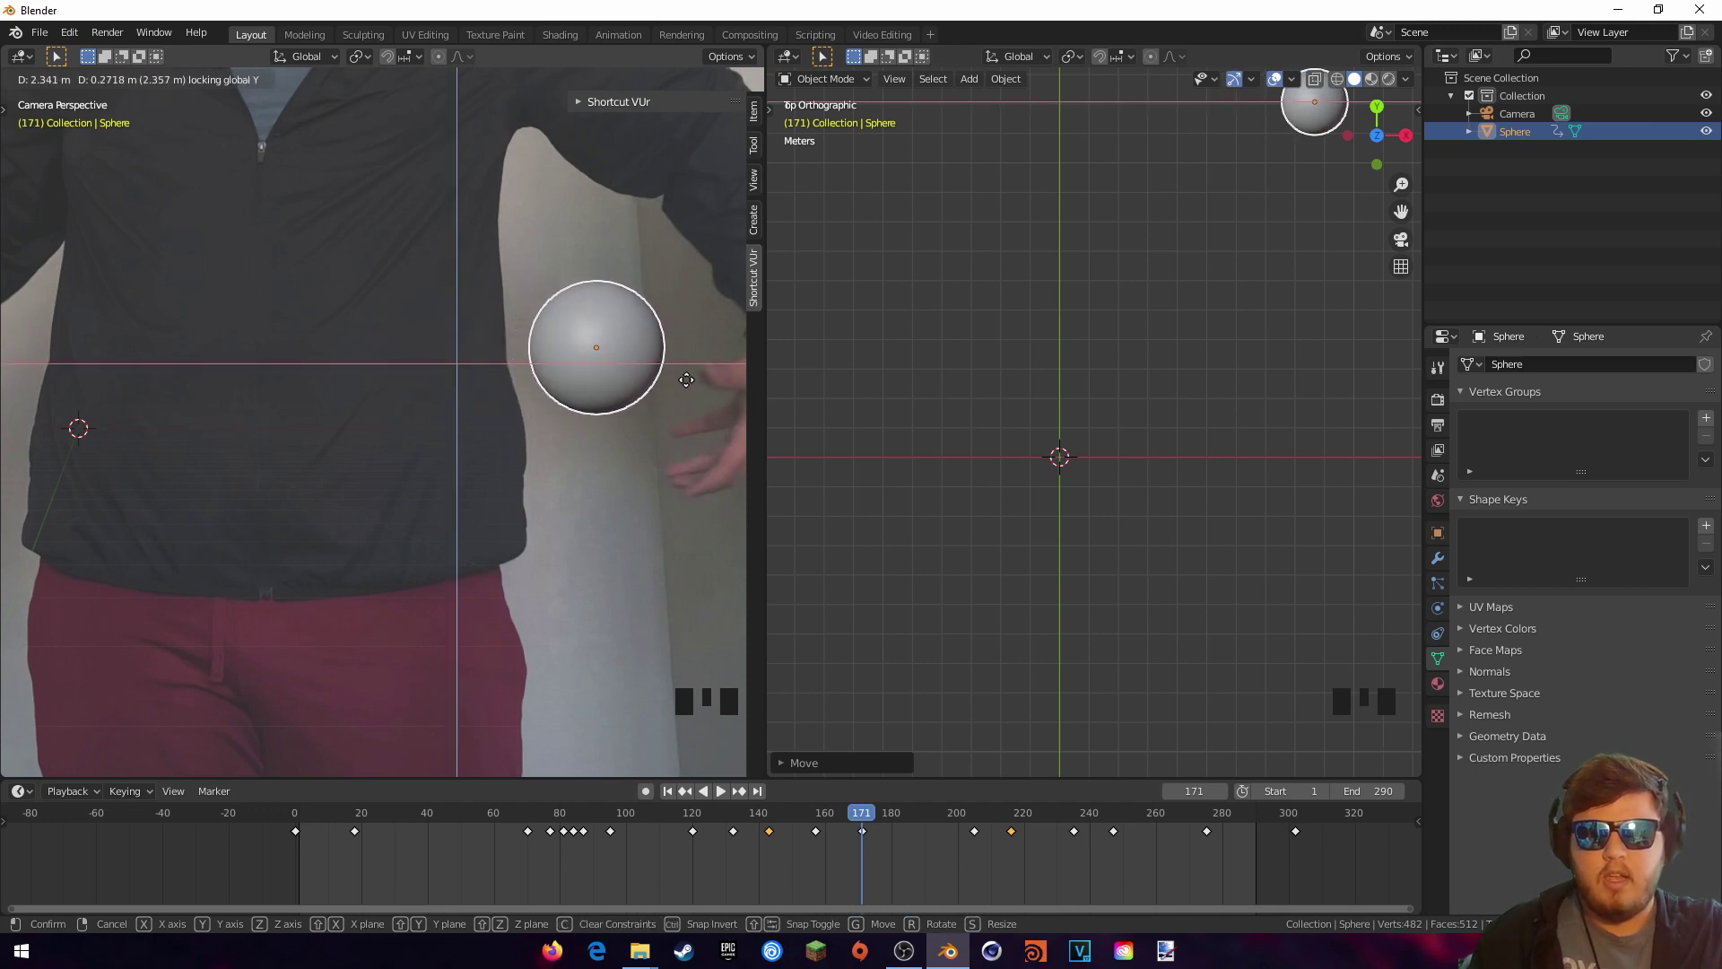
left_click(685, 383)
key("i")
left_click(686, 384)
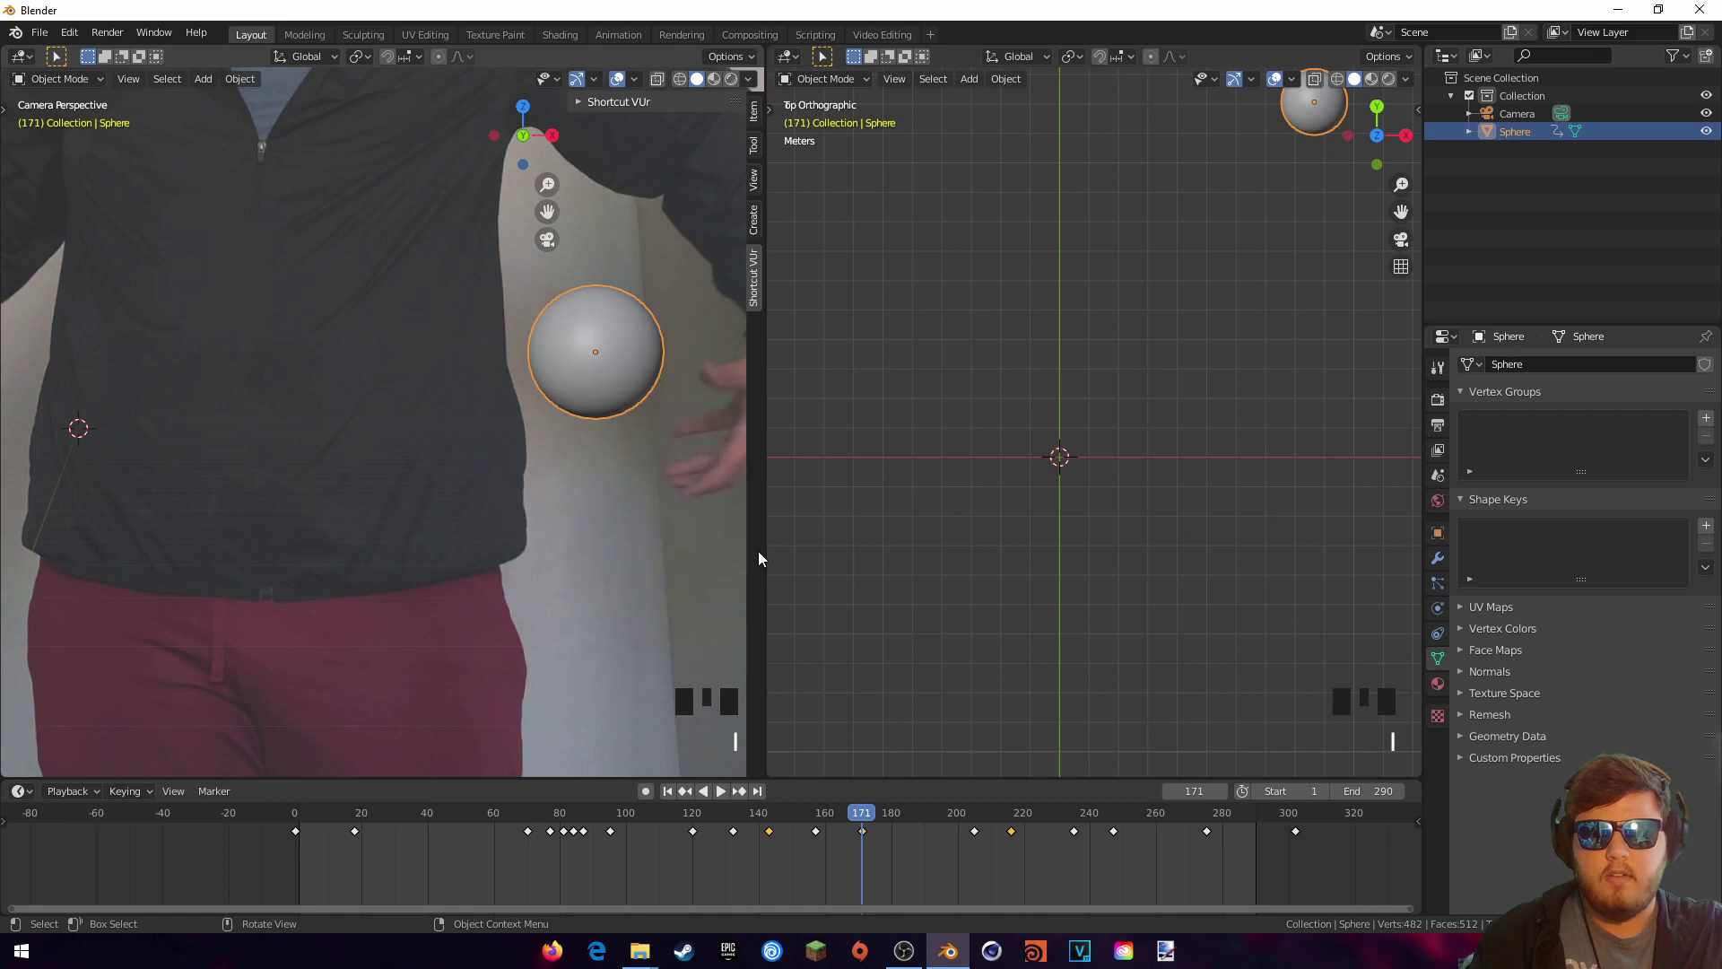
Step: Scrub and play the animation to examine the sphere's depth movement in the camera and top views
left_click_drag(859, 811, 728, 810)
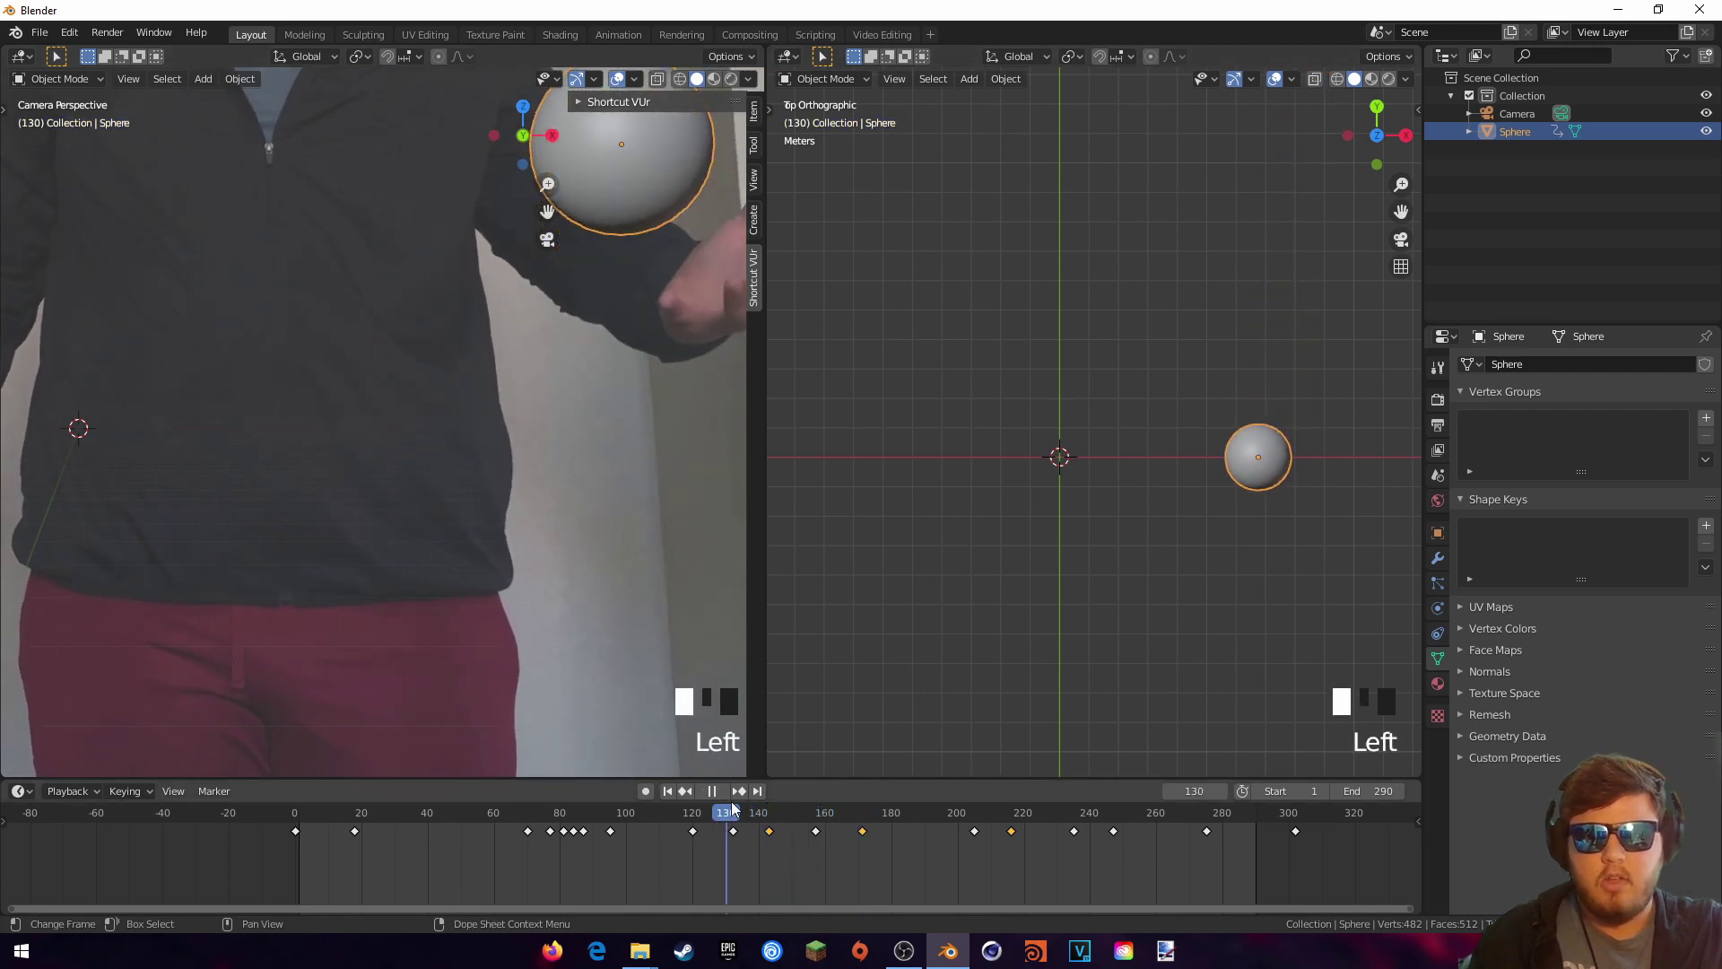
left_click_drag(923, 807, 590, 811)
key("space")
scroll(1125, 570, "down", 1)
scroll(1127, 571, "down", 1)
middle_click_drag(1201, 481, 1180, 482, "shift")
left_click_drag(591, 813, 734, 831)
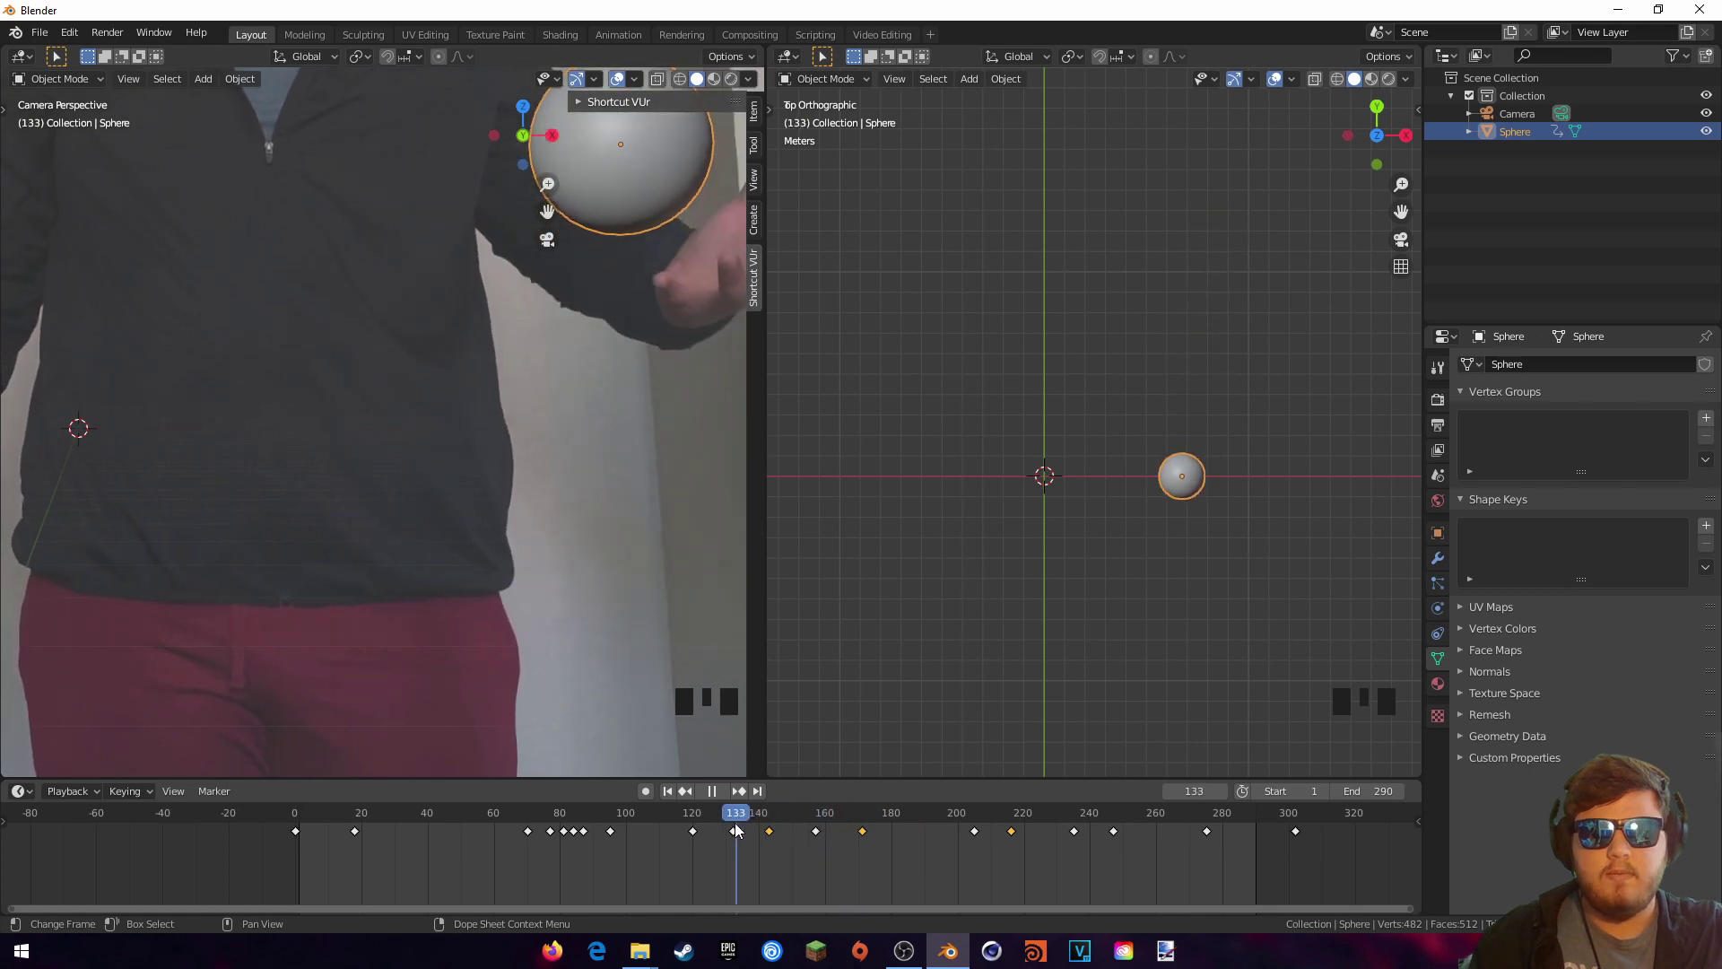
key("space")
scroll(611, 615, "down", 3)
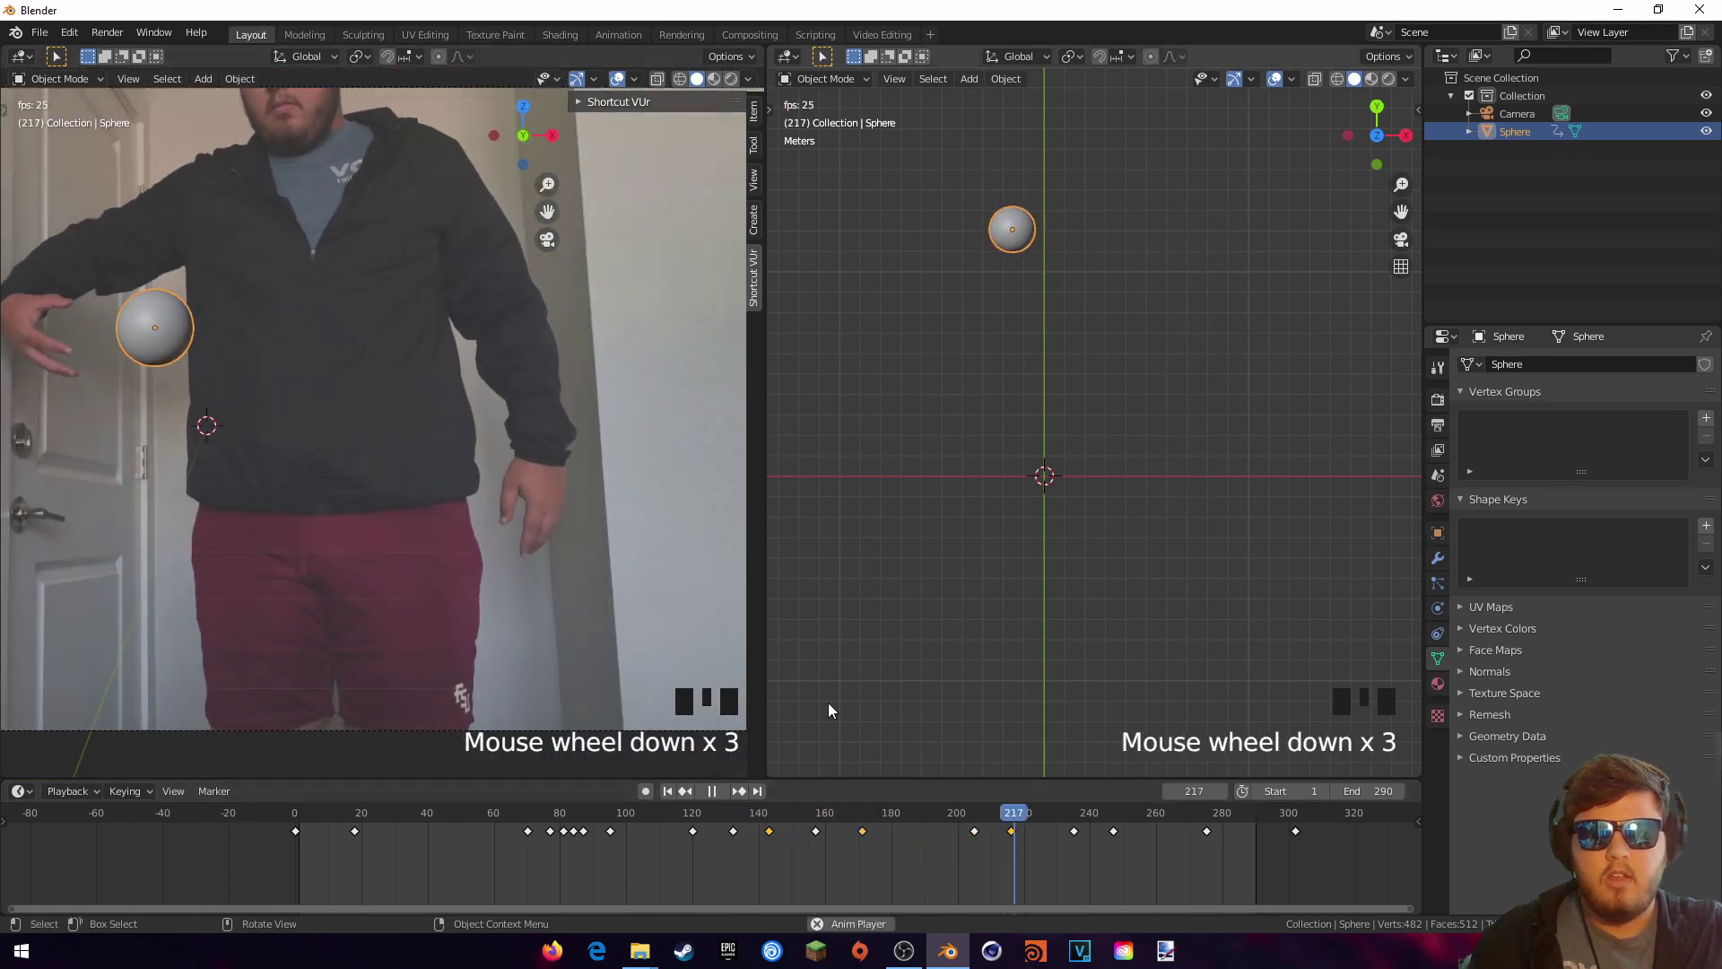
key("space")
Step: Step back to frame 216 and insert a Location keyframe for the sphere
key("Left")
key("Left")
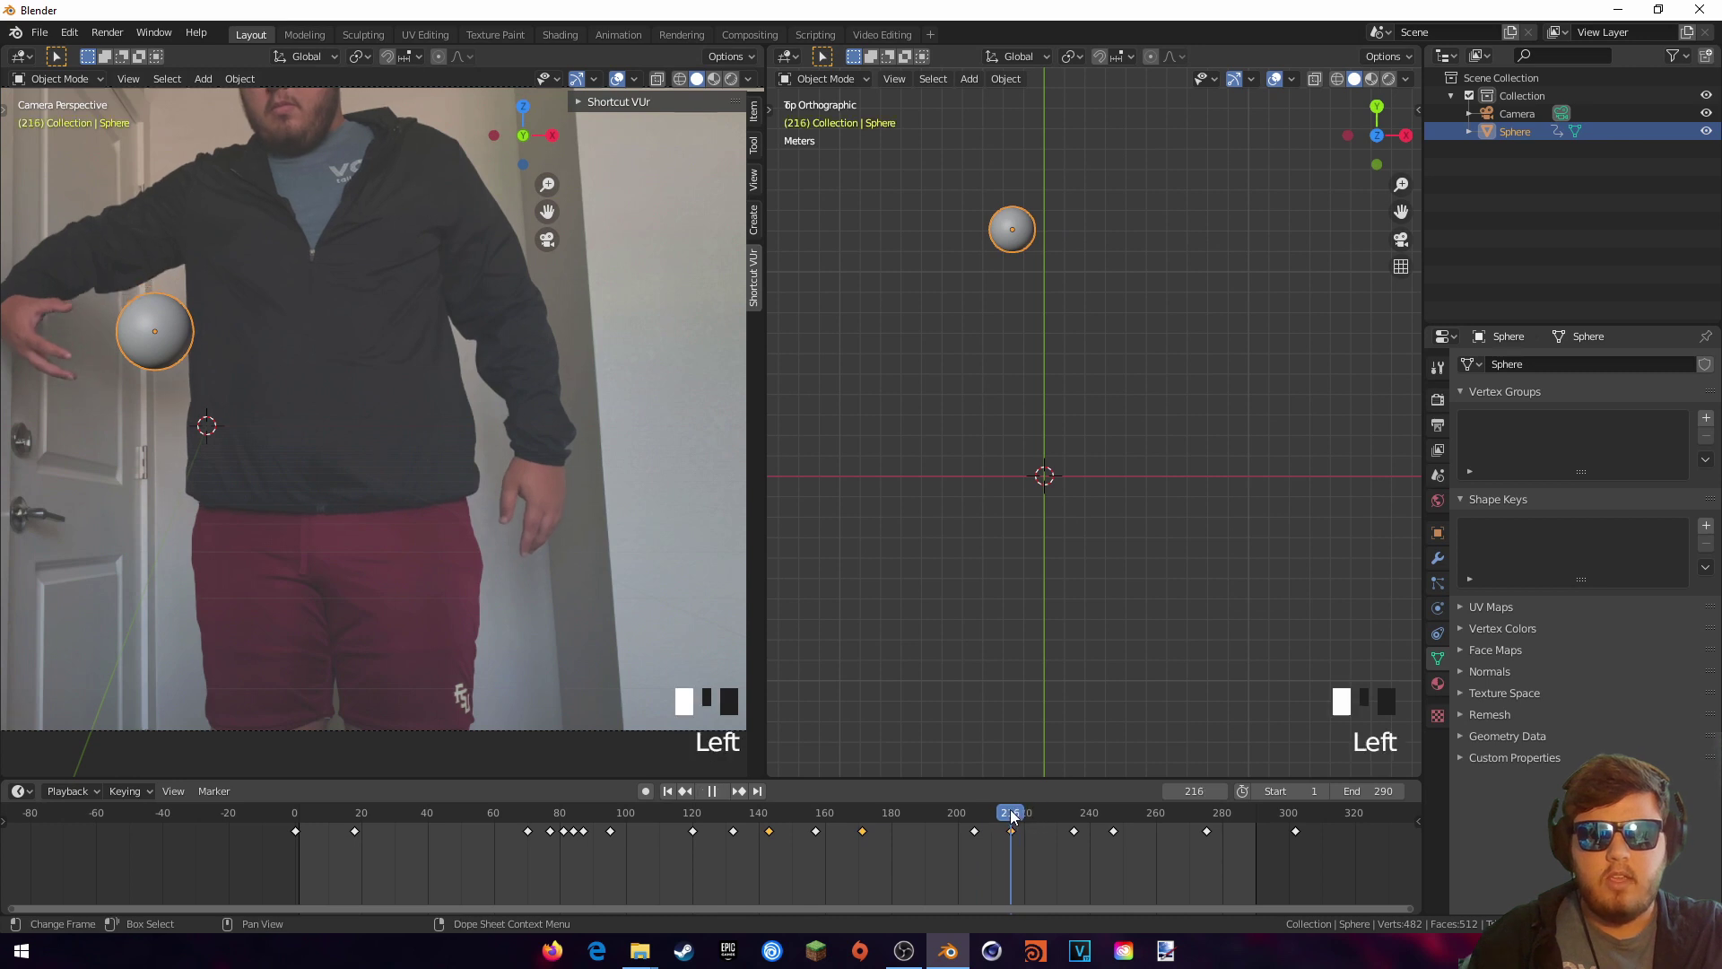
key("i")
left_click(988, 293)
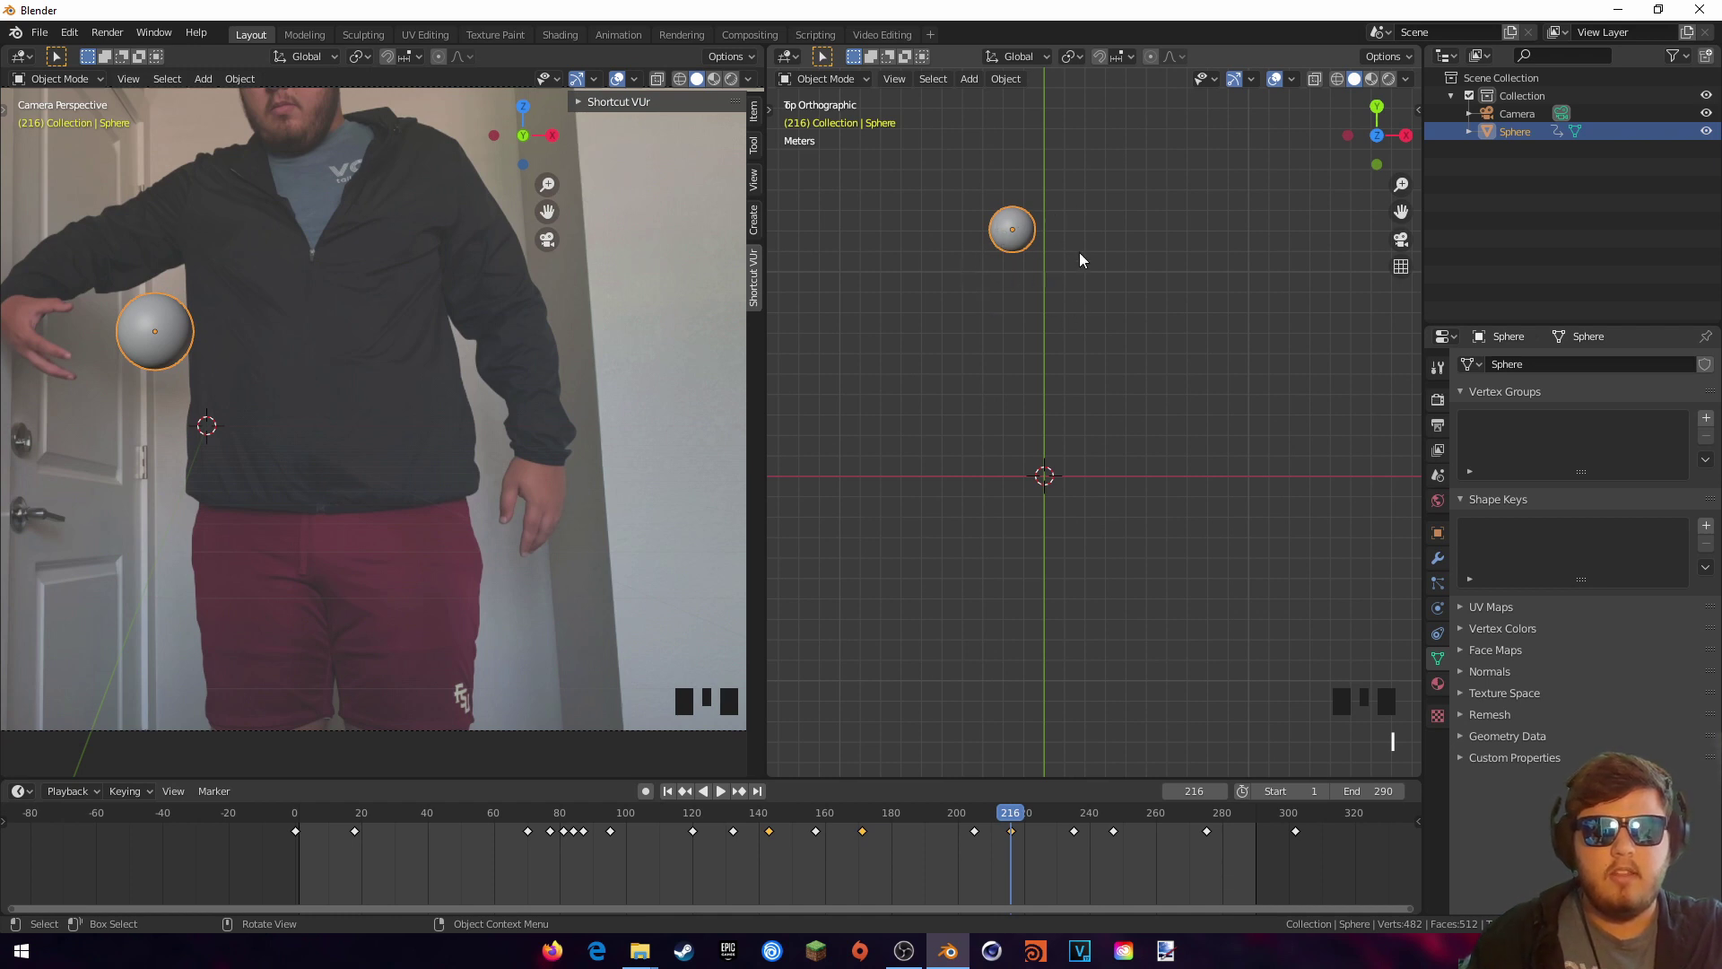
Step: At frame 235, move the sphere along Y by about -11.94 m onto the X axis and insert a Location keyframe
middle_click_drag(1025, 236, 1052, 262, "shift")
left_click_drag(1008, 815, 1073, 820)
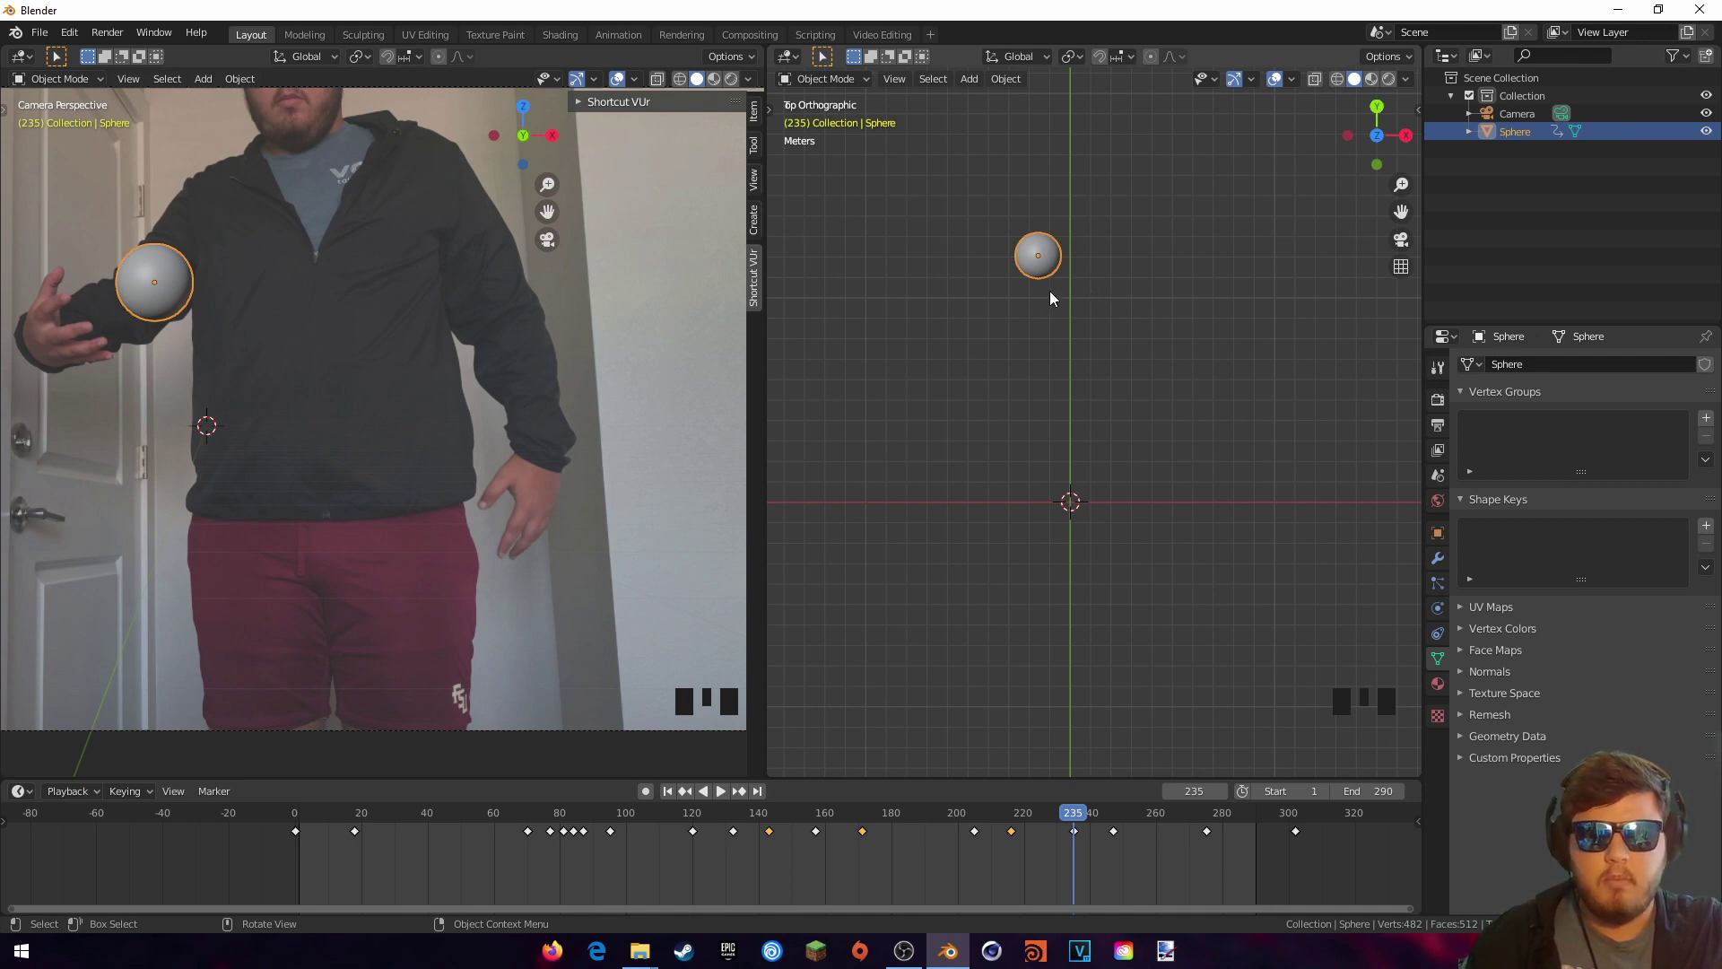
key("g")
key("y")
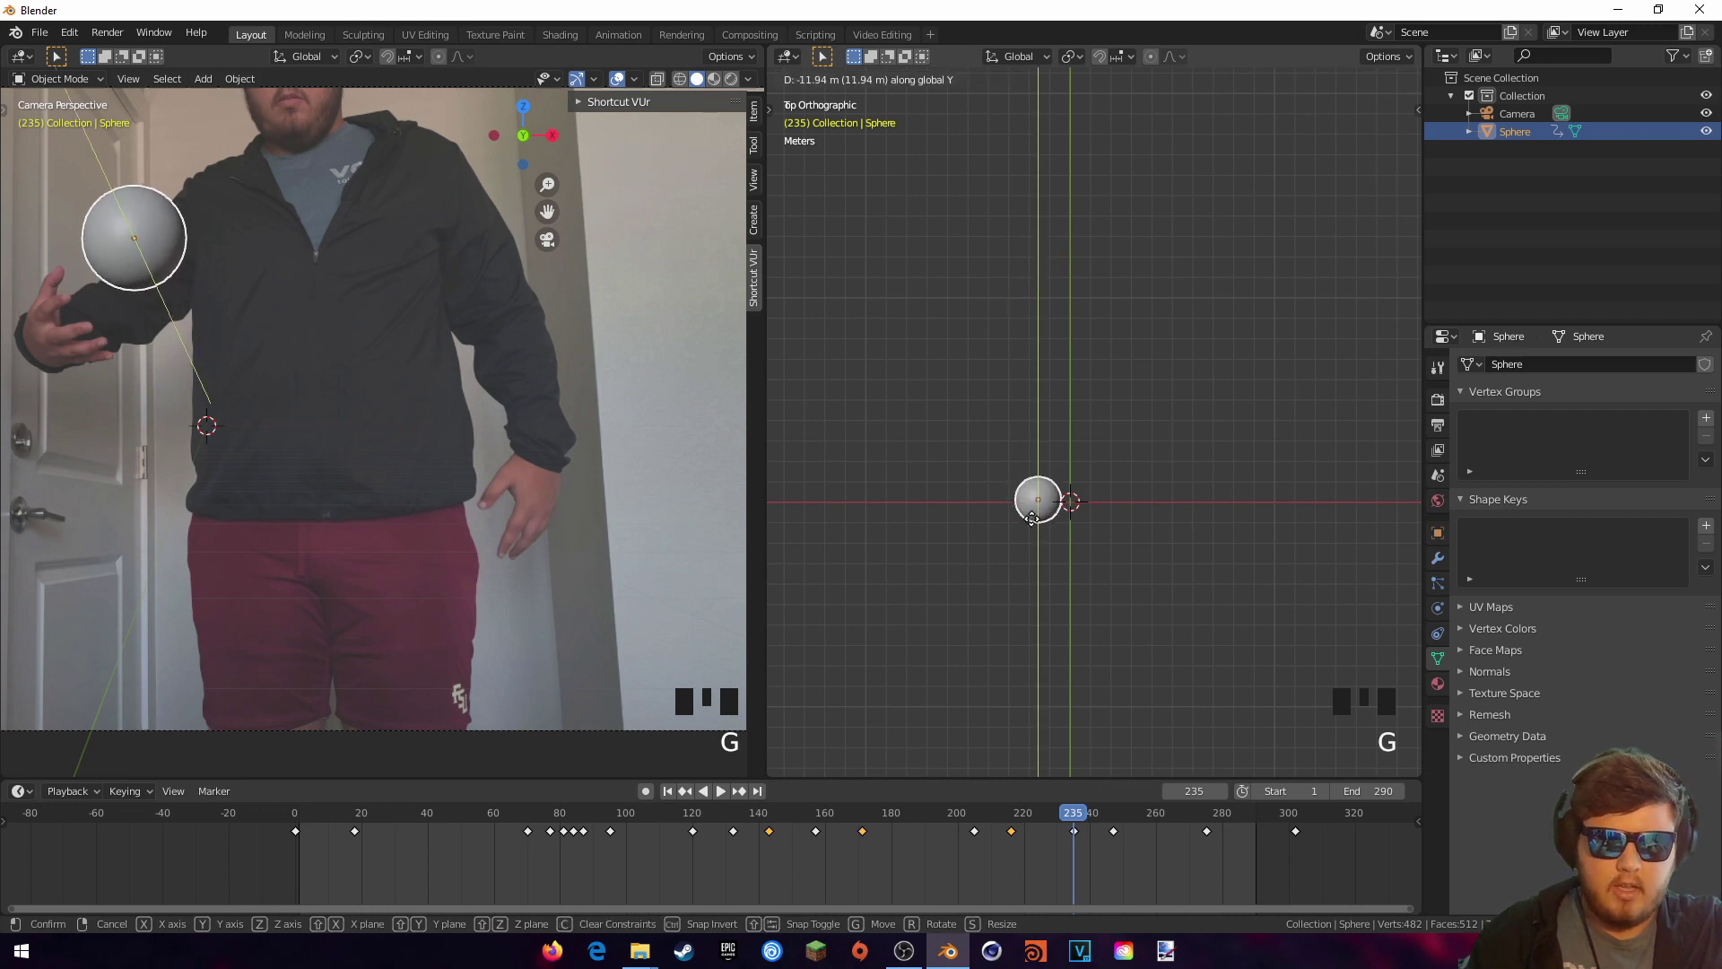
left_click(1032, 518)
scroll(1131, 482, "up", 3)
middle_click_drag(1130, 483, 1125, 421, "shift")
key("i")
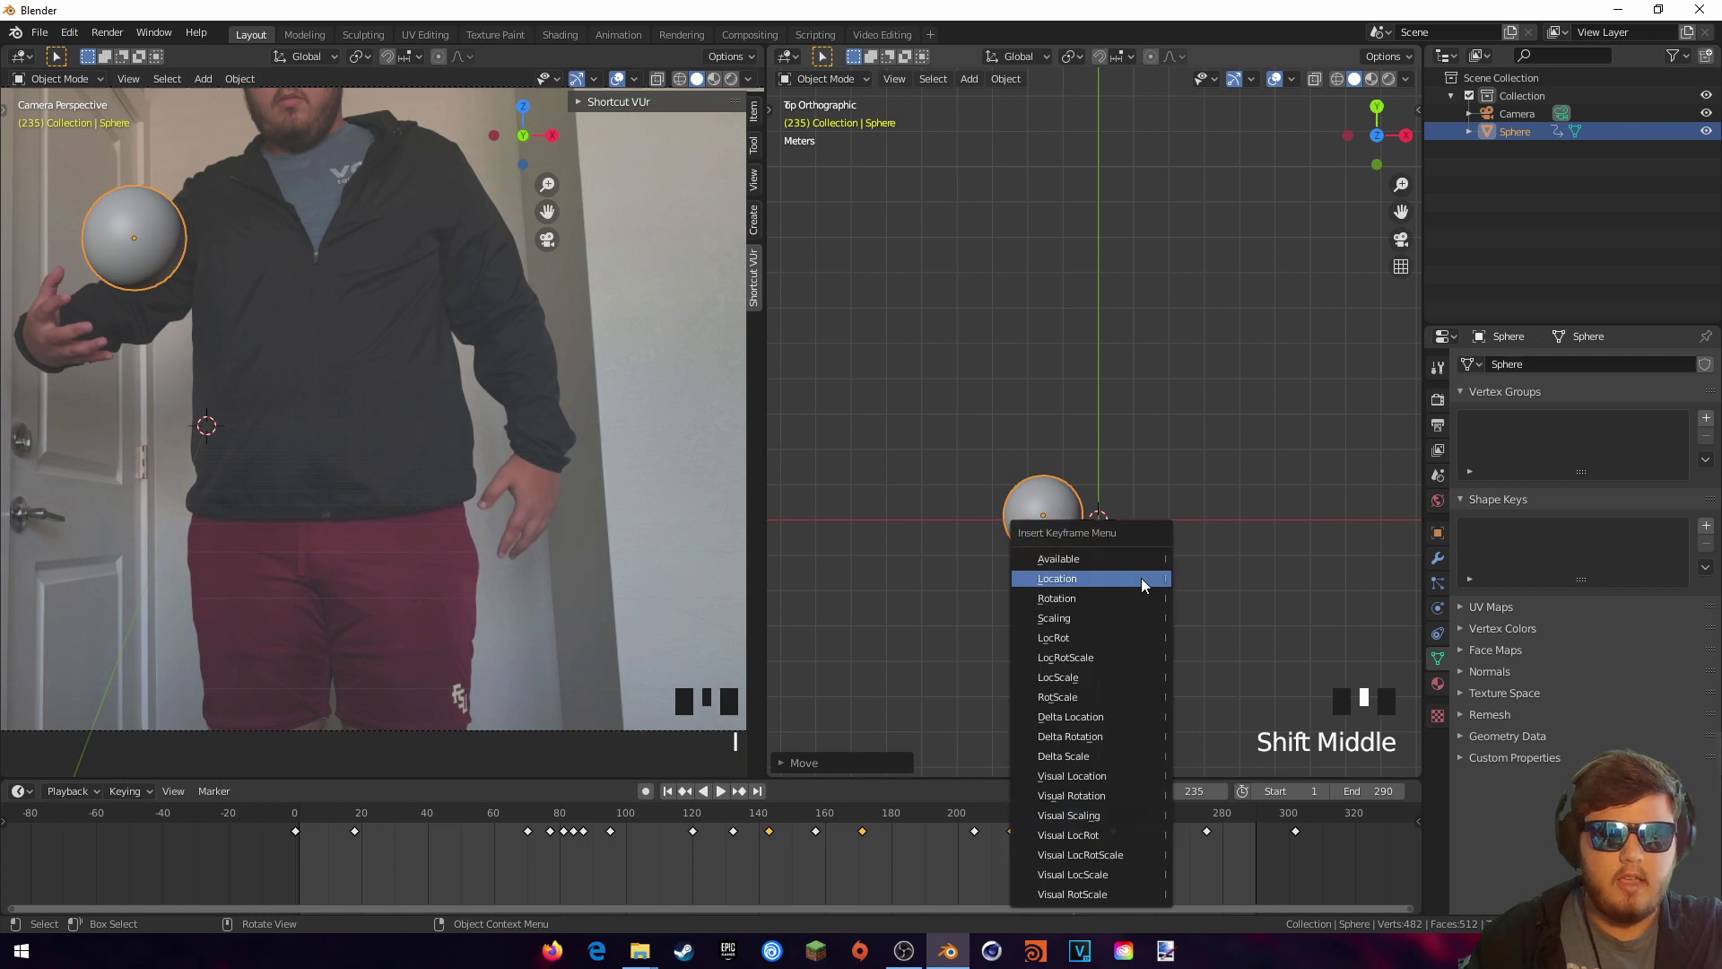
left_click(1141, 580)
Step: Replay from frame 177, then move the sphere slightly towards the camera along Y at frame 216 and insert a Location keyframe
left_click_drag(1067, 824, 879, 827)
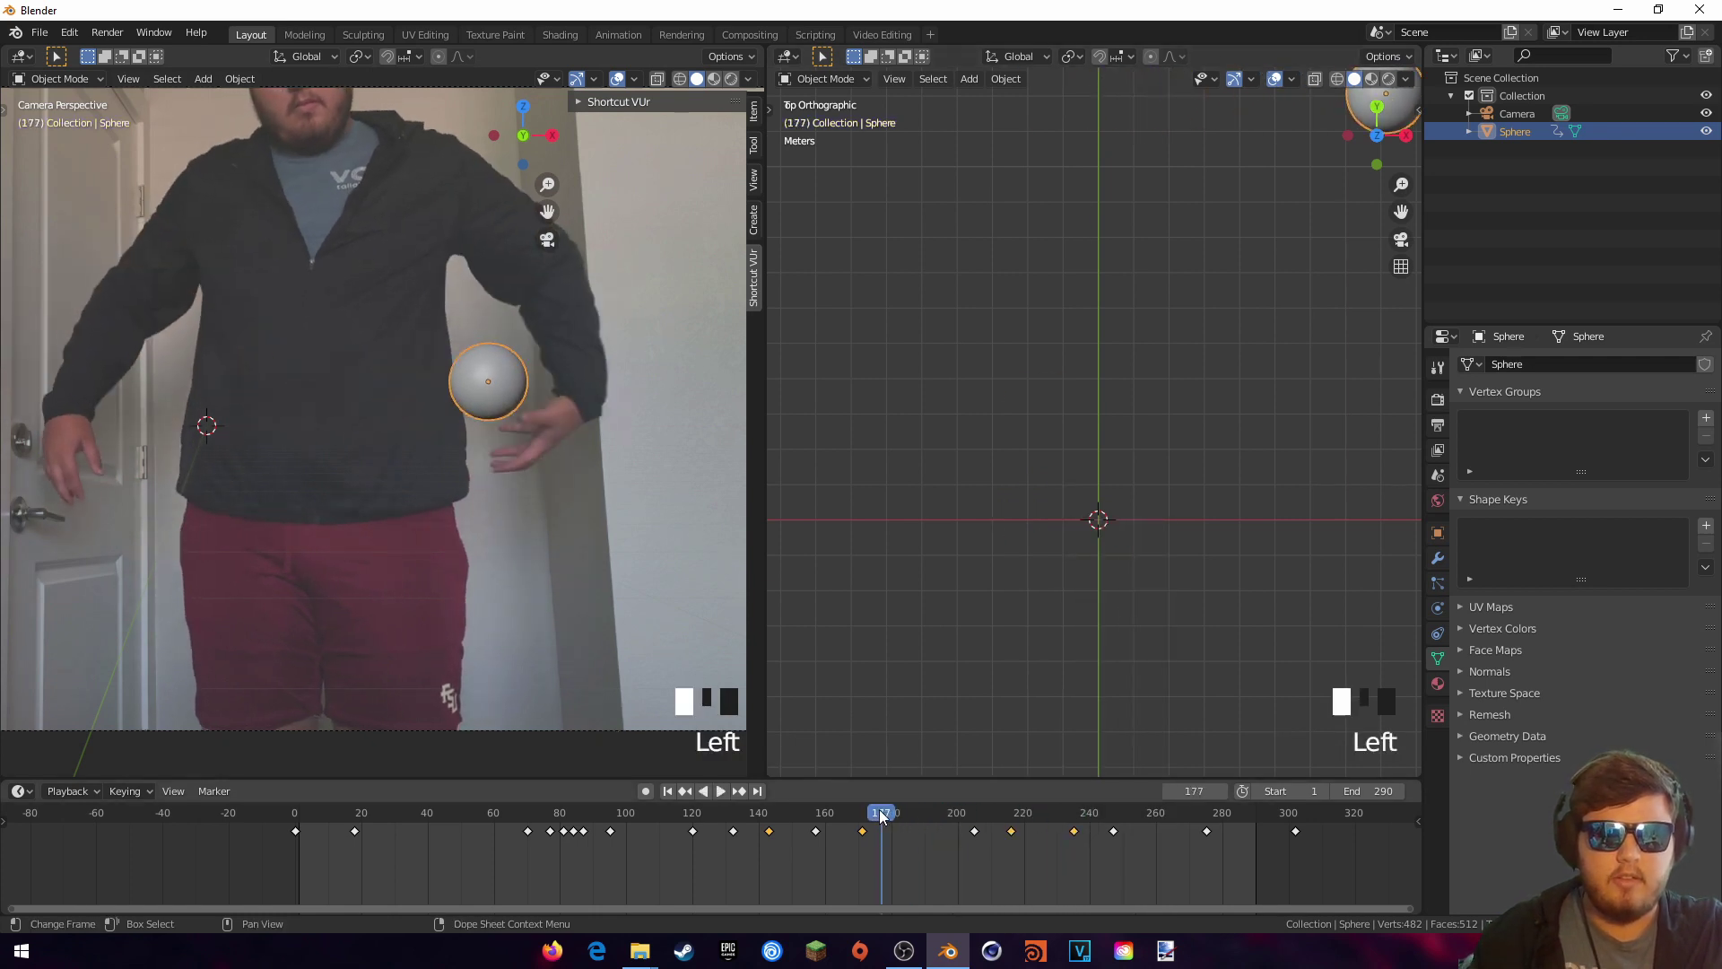
key("space")
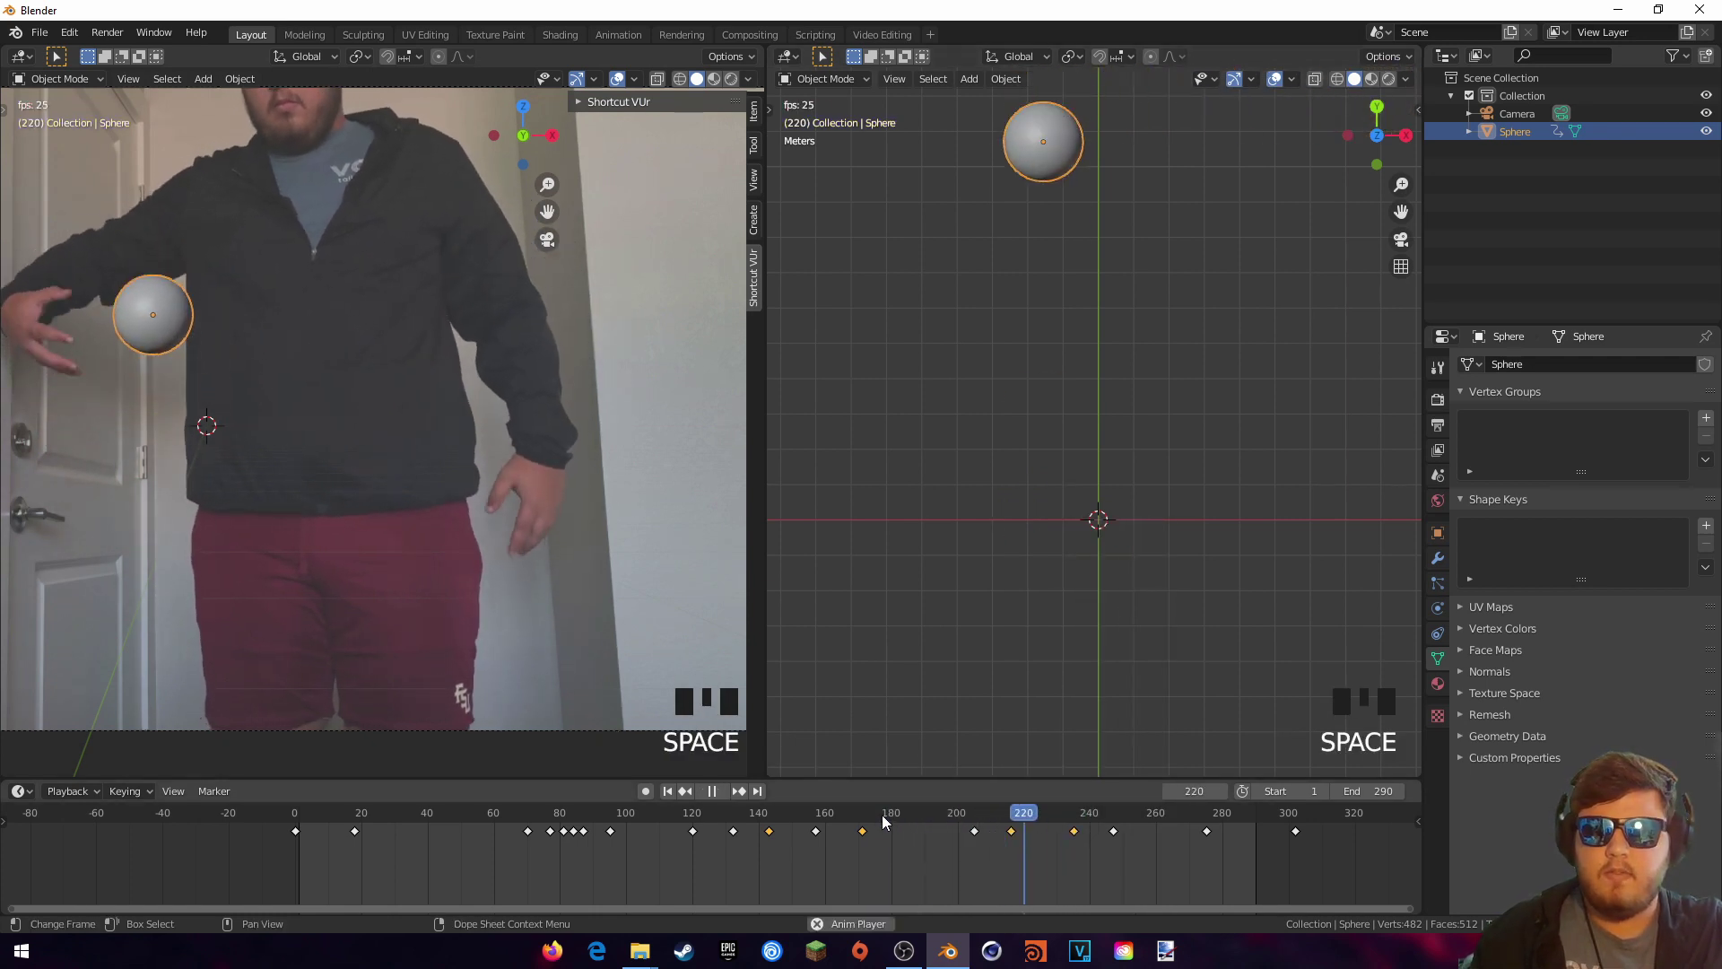
key("space")
mouse_move(997, 823)
left_mouse_down()
mouse_move(1046, 823)
mouse_move(988, 816)
mouse_move(1012, 816)
left_mouse_up()
middle_click_drag(1087, 157, 1157, 239, "shift")
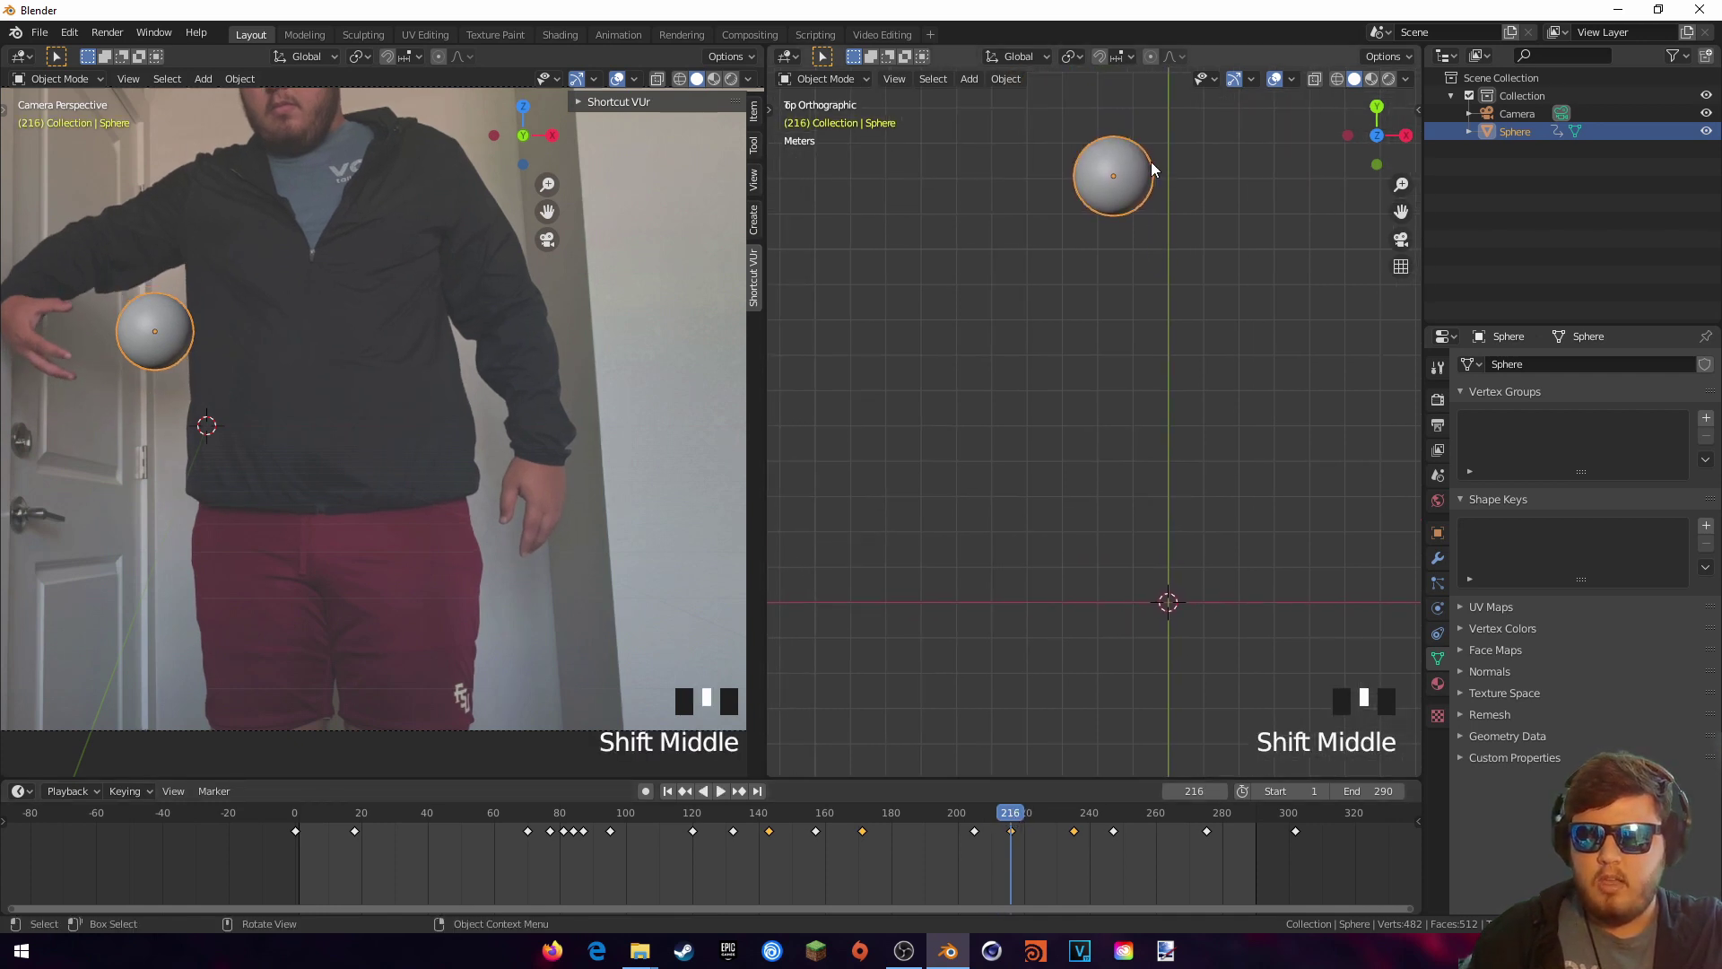
key("g")
key("y")
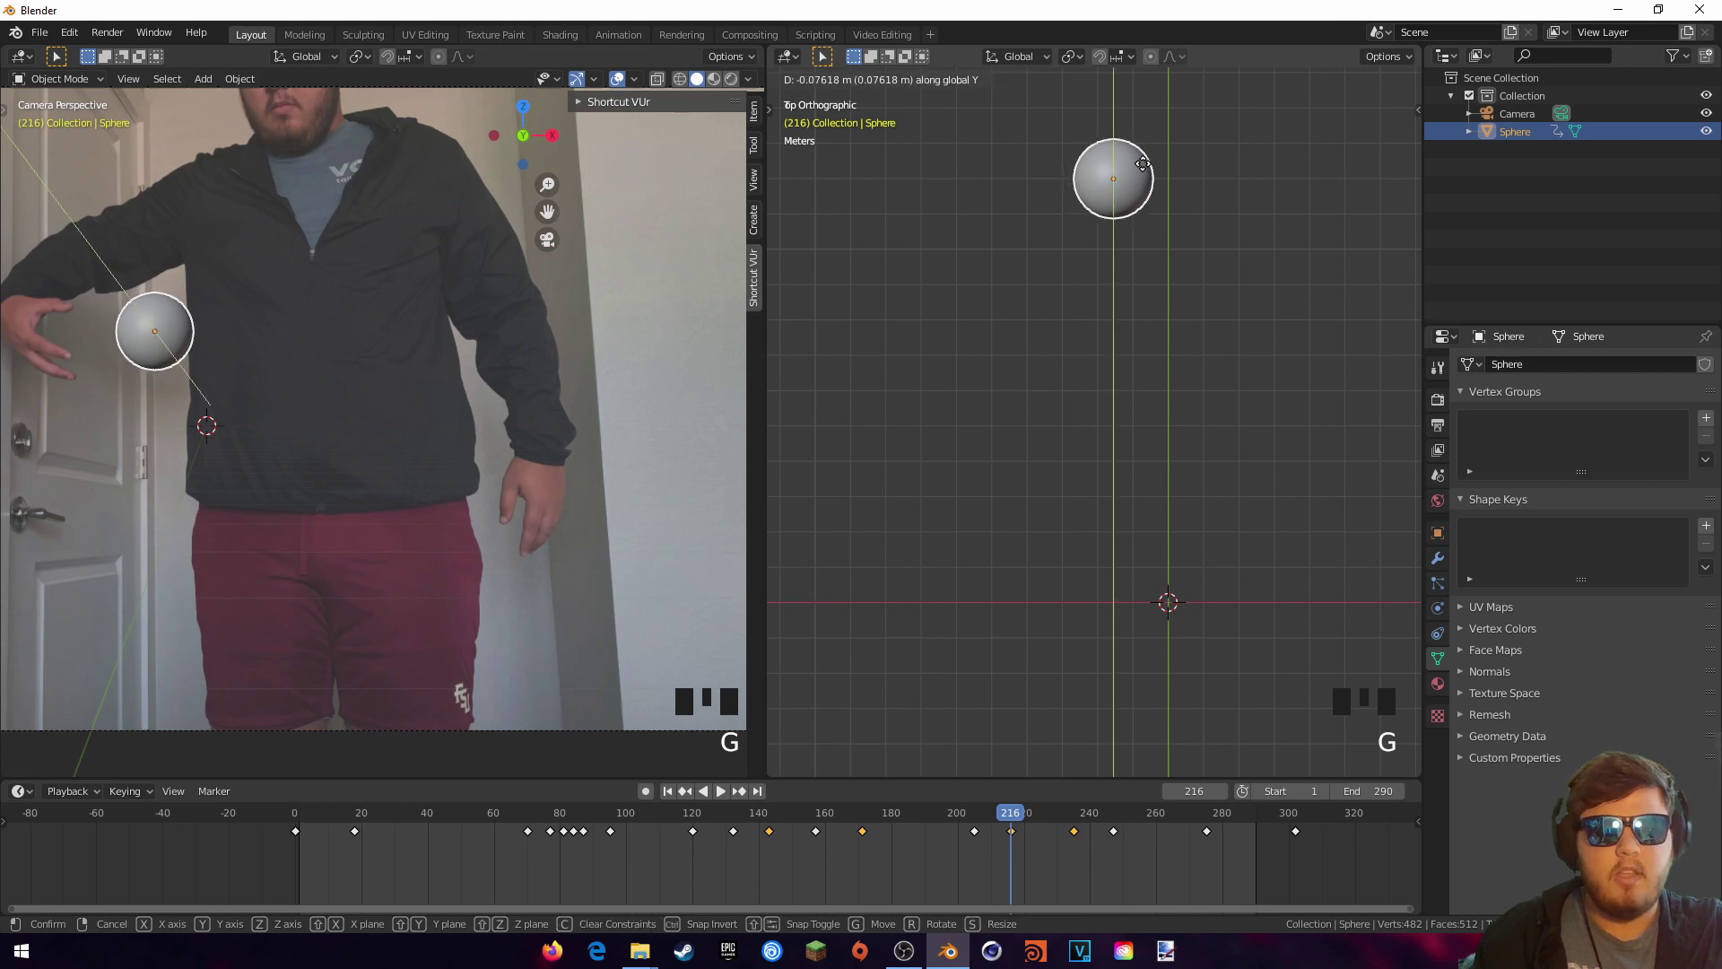
left_click(1132, 252)
key("i")
left_click(1132, 258)
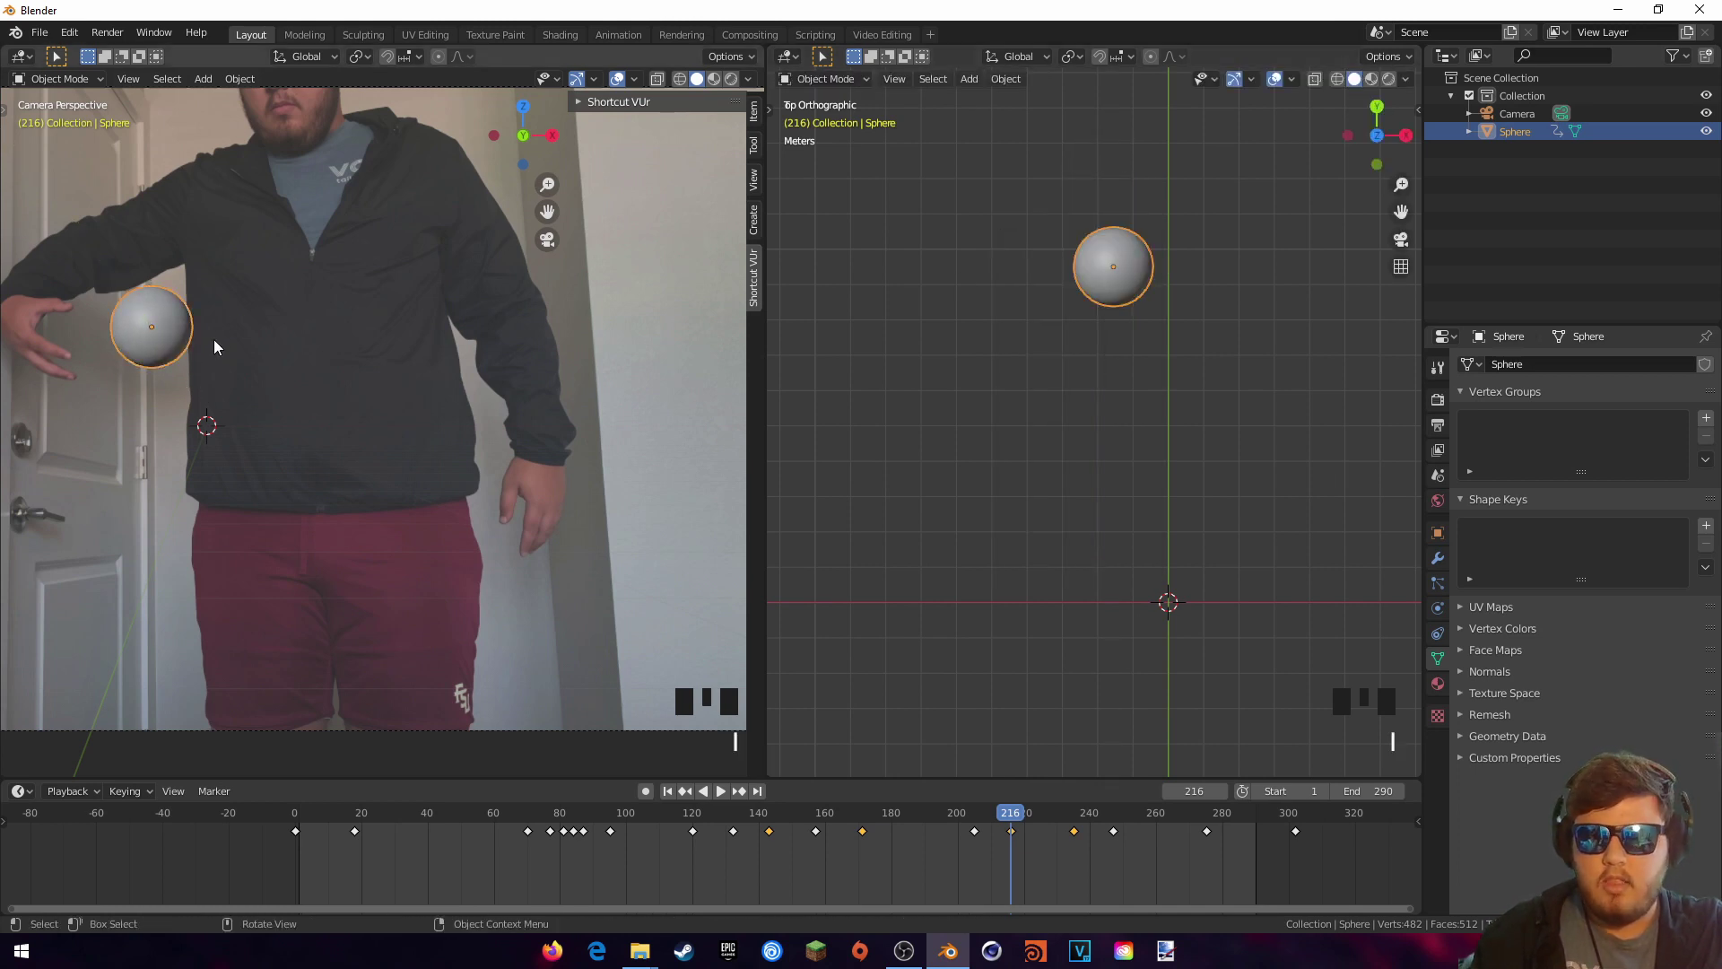
Step: In the camera view, move the sphere closer to the raised hand with Y locked, and keyframe its Location at frame 216
scroll(224, 364, "up", 4)
middle_click_drag(224, 364, 605, 434, "shift")
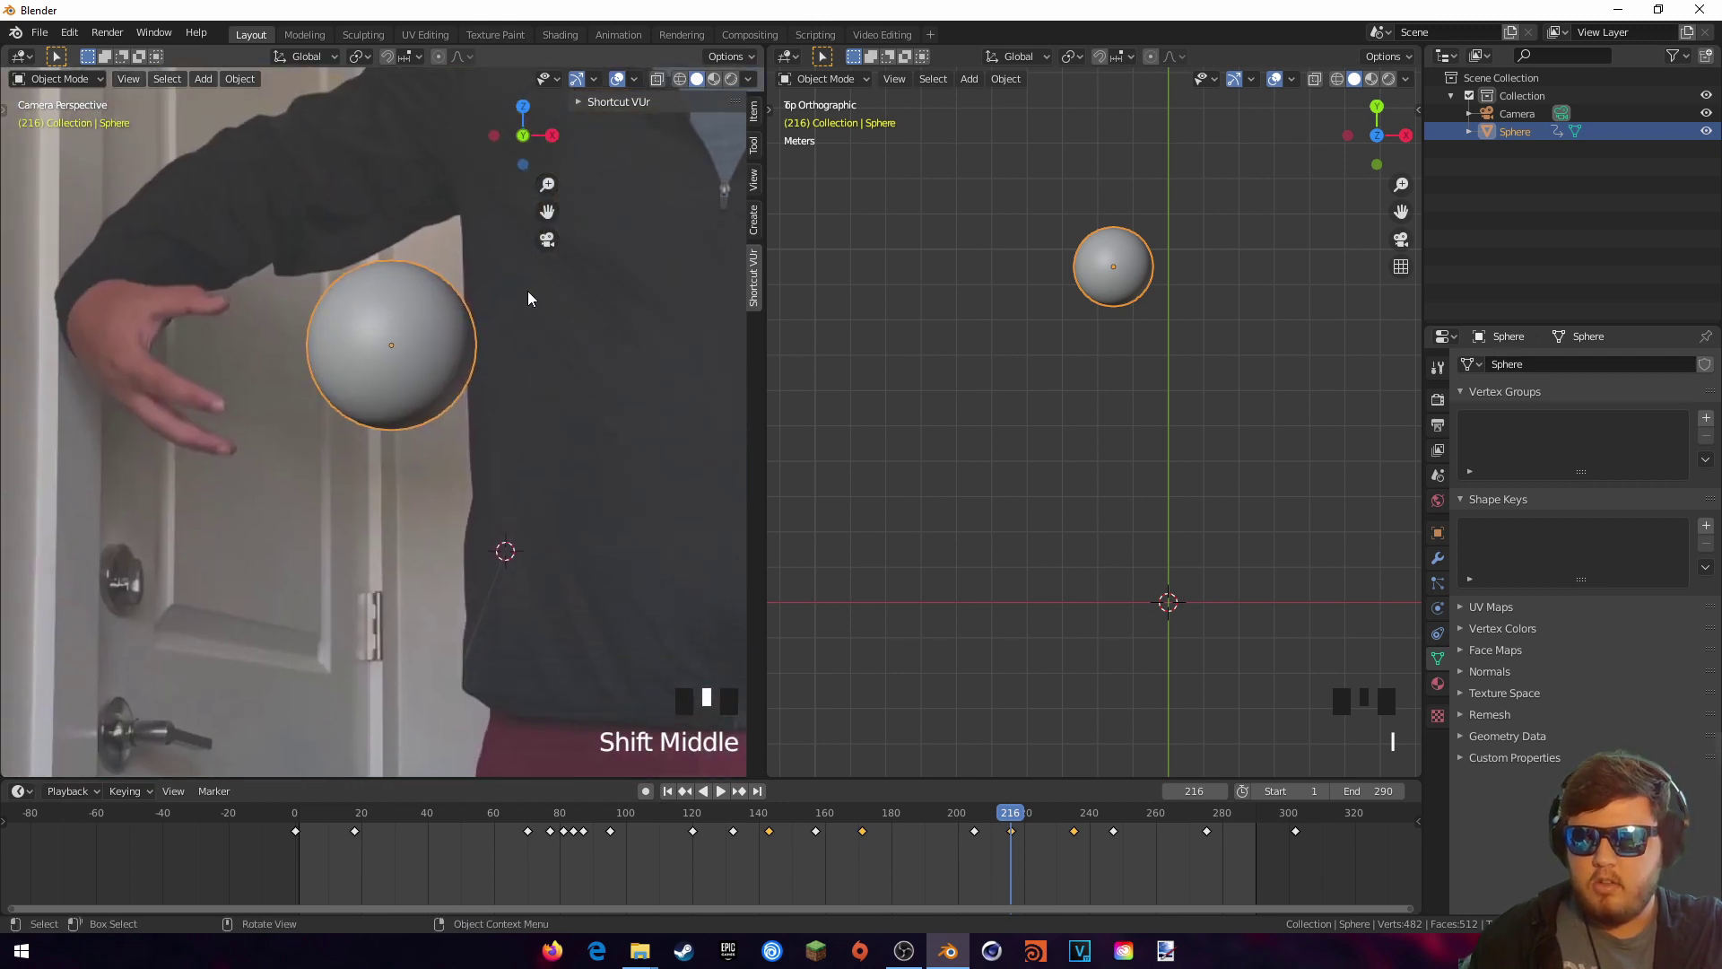
key("g")
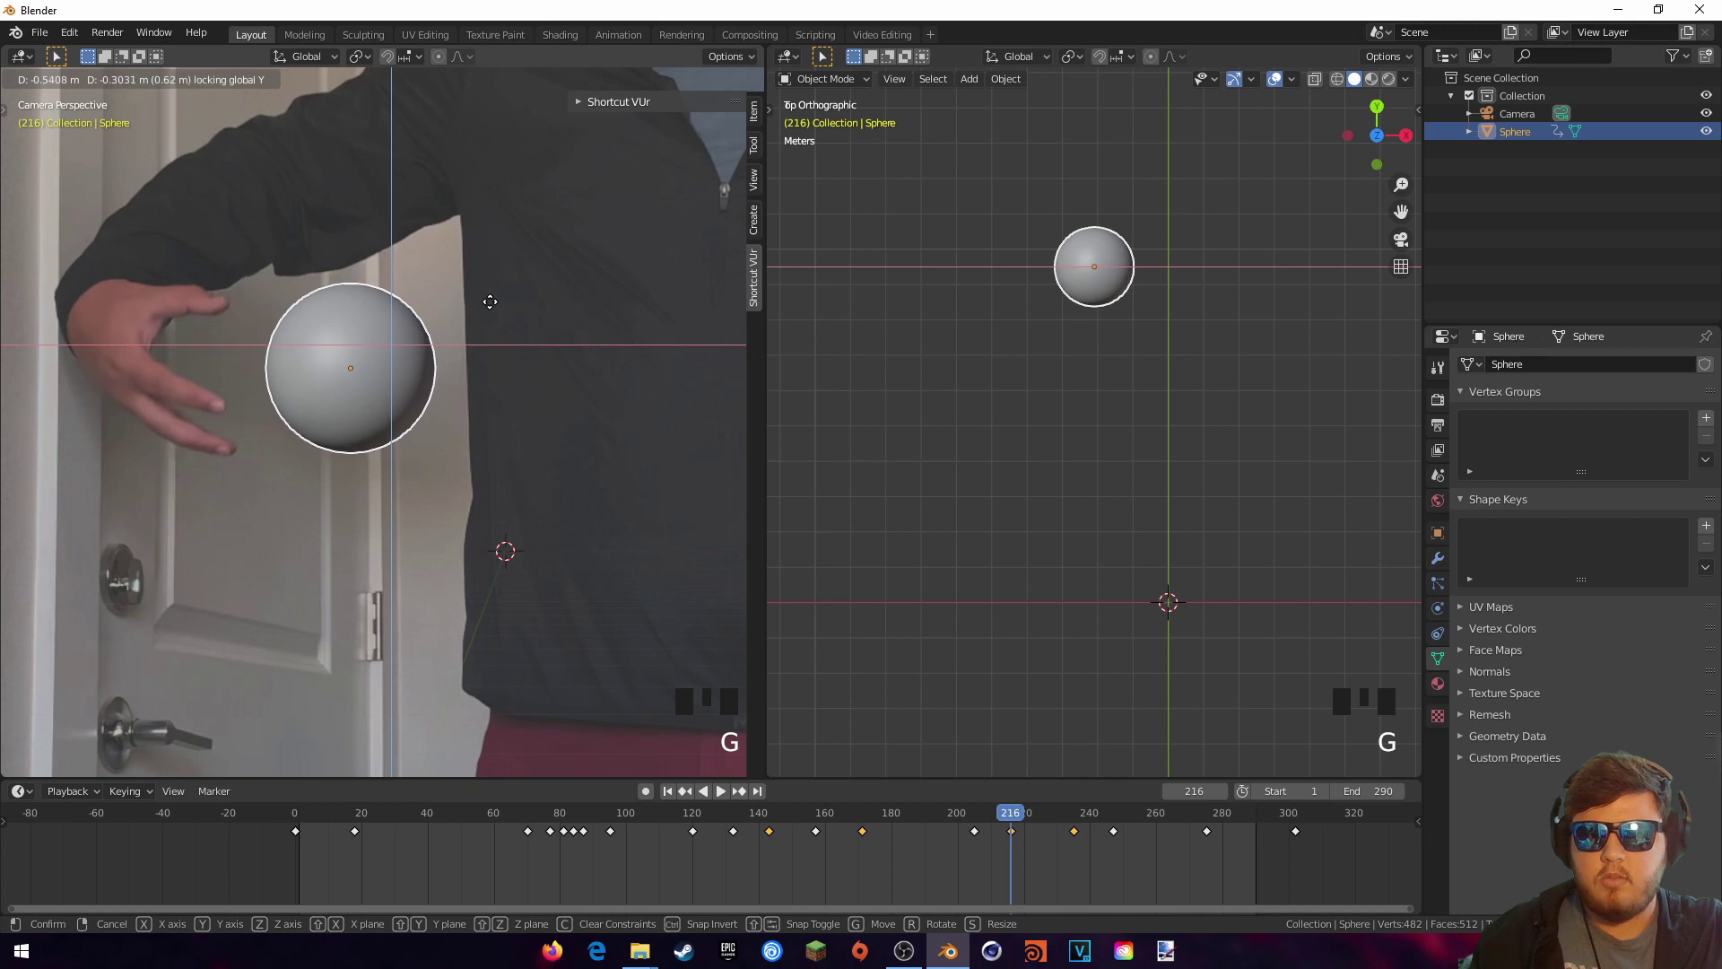
left_click(500, 312)
key("i")
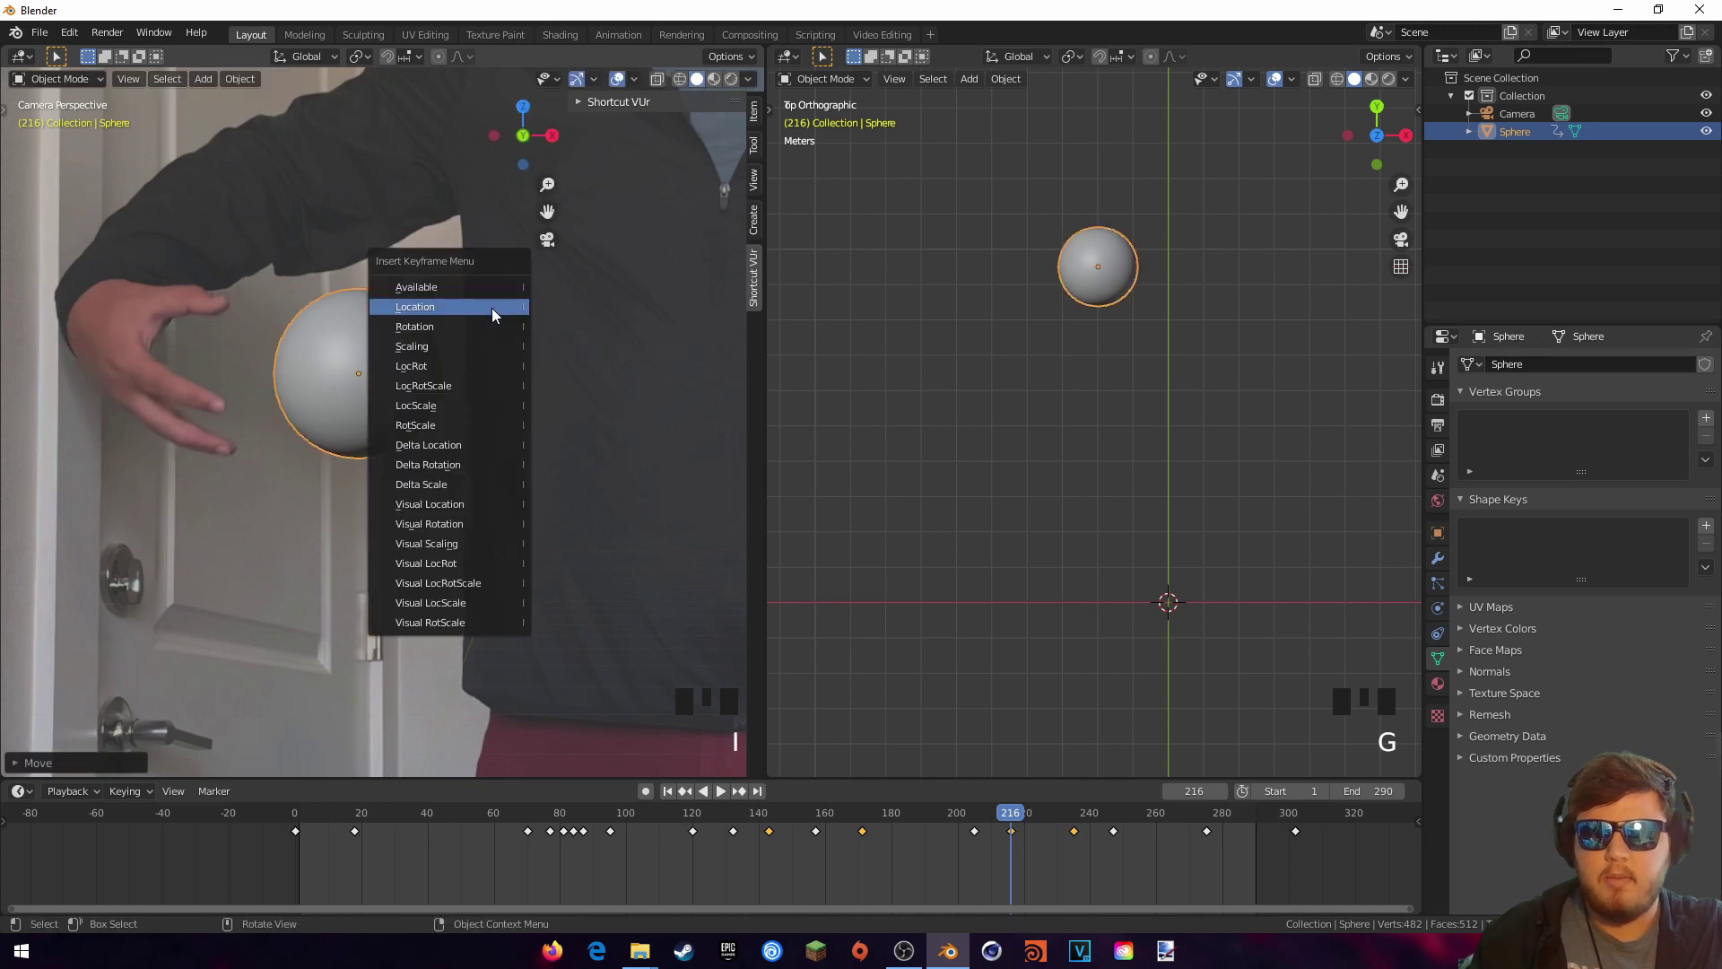
left_click(466, 309)
middle_click_drag(557, 342, 479, 316, "shift")
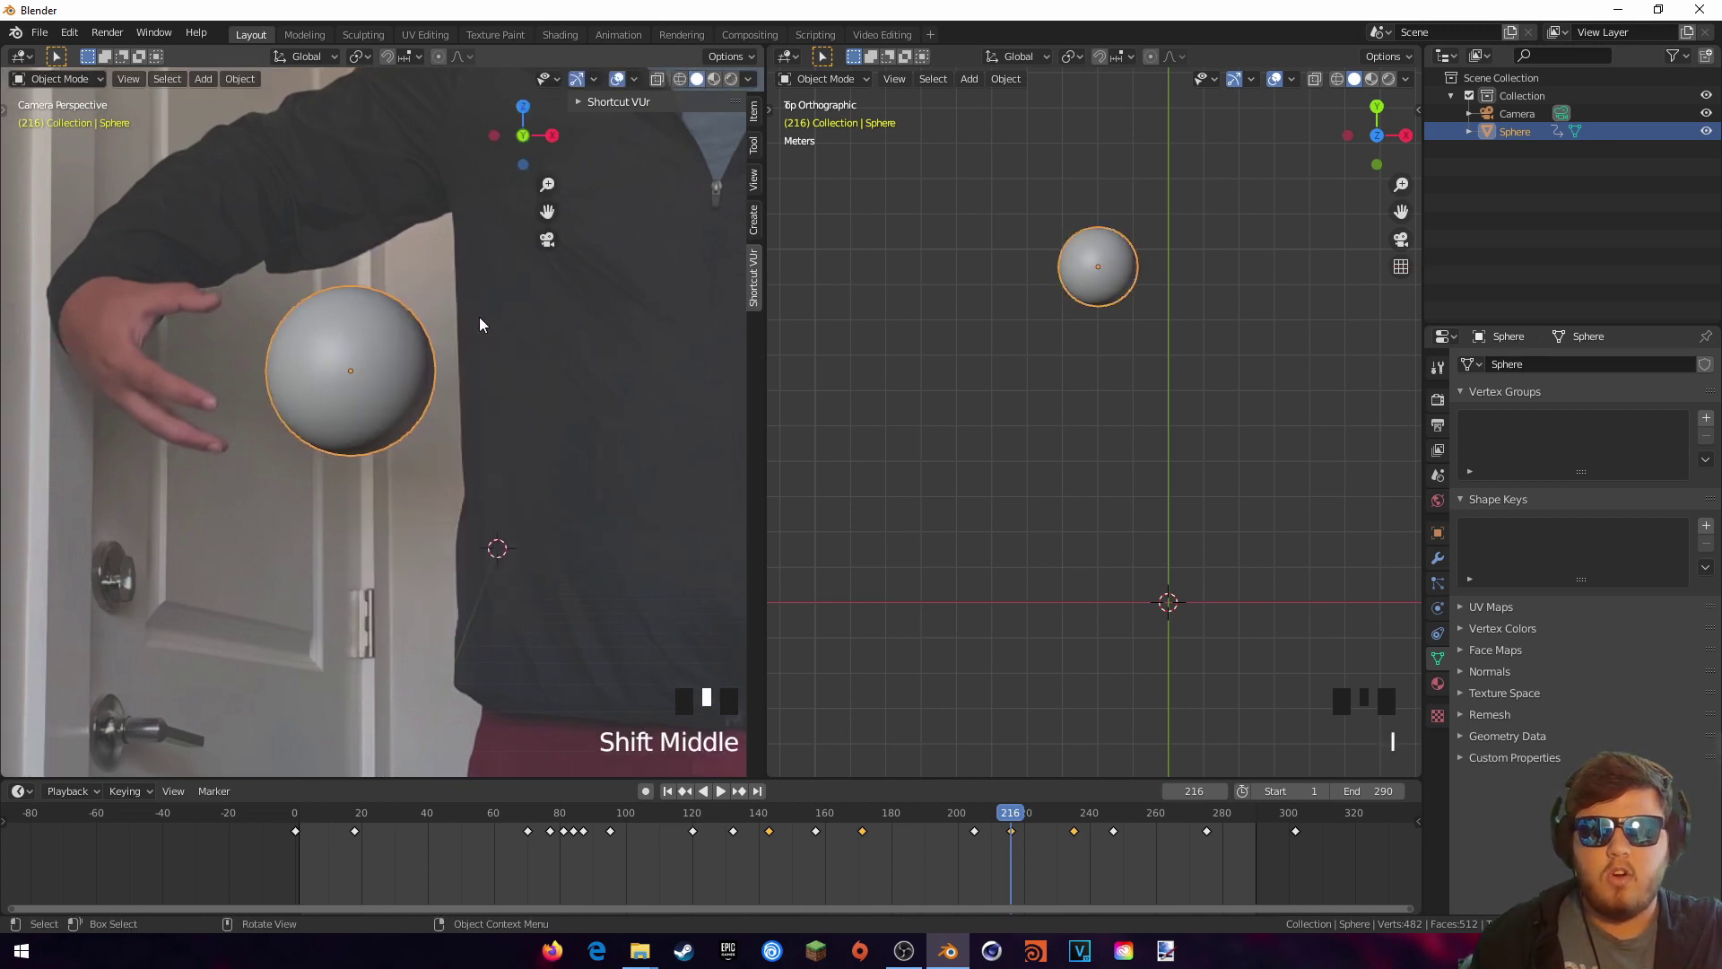
Step: Play back the shot from about frame 145 to examine the sphere's path behind the body and into the raised hand
middle_click_drag(597, 368, 723, 352, "shift")
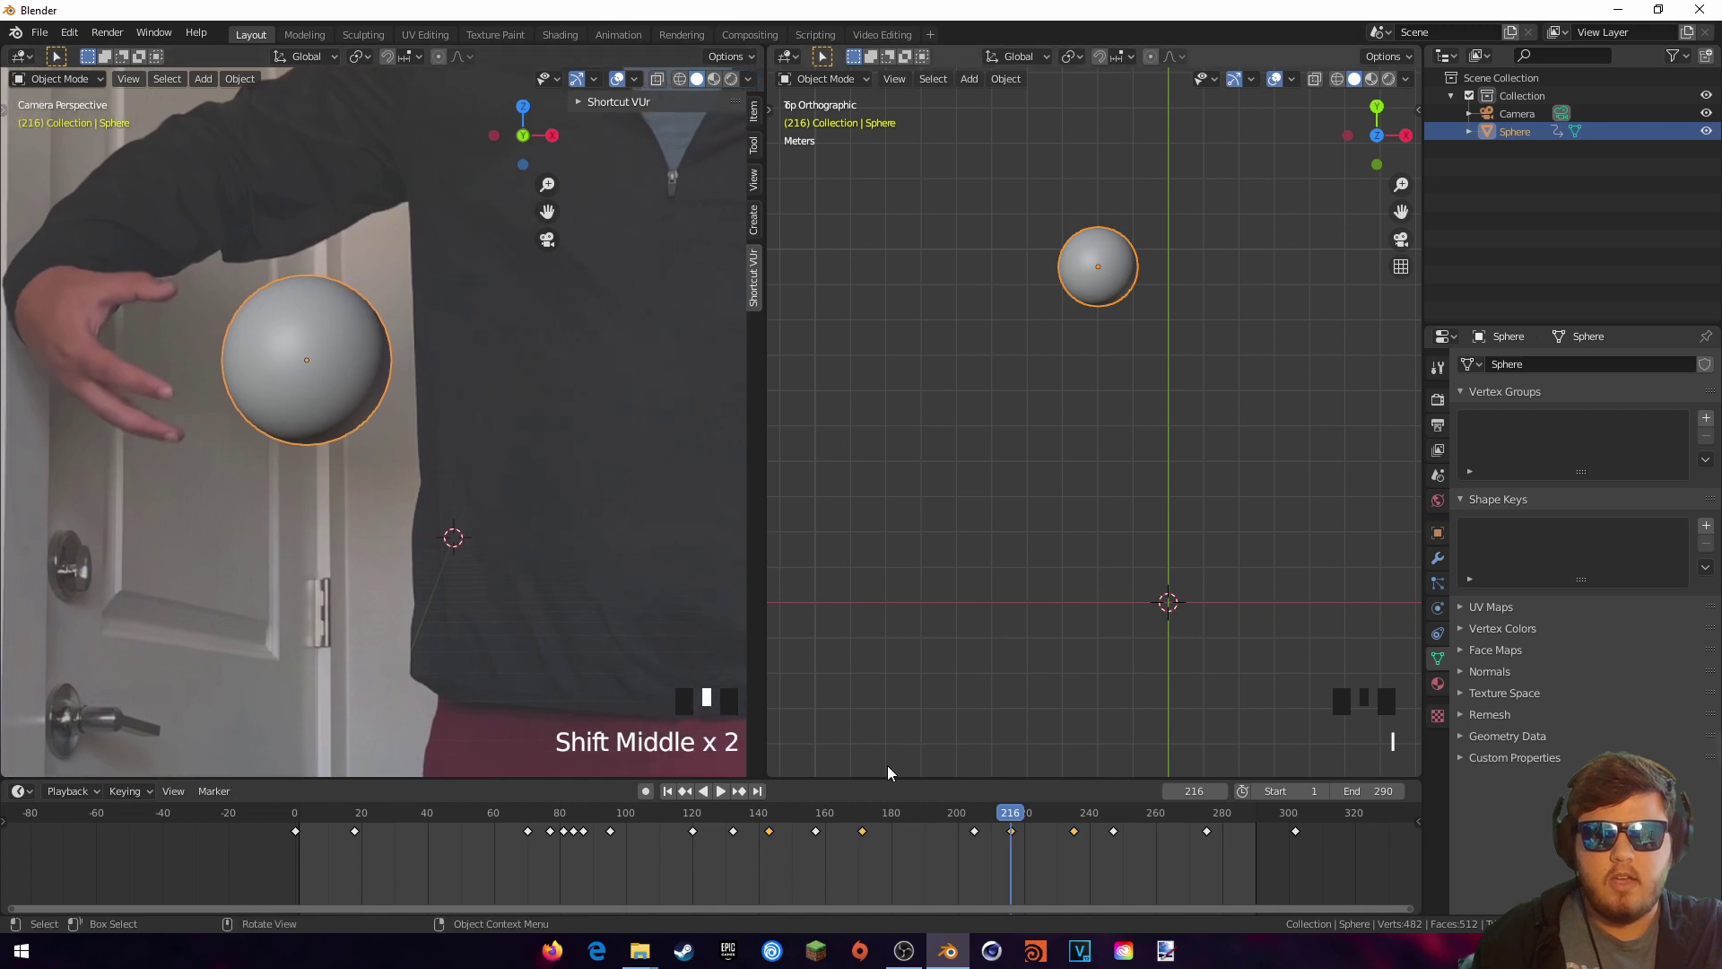
left_click(776, 816)
key("space")
scroll(982, 444, "down", 2)
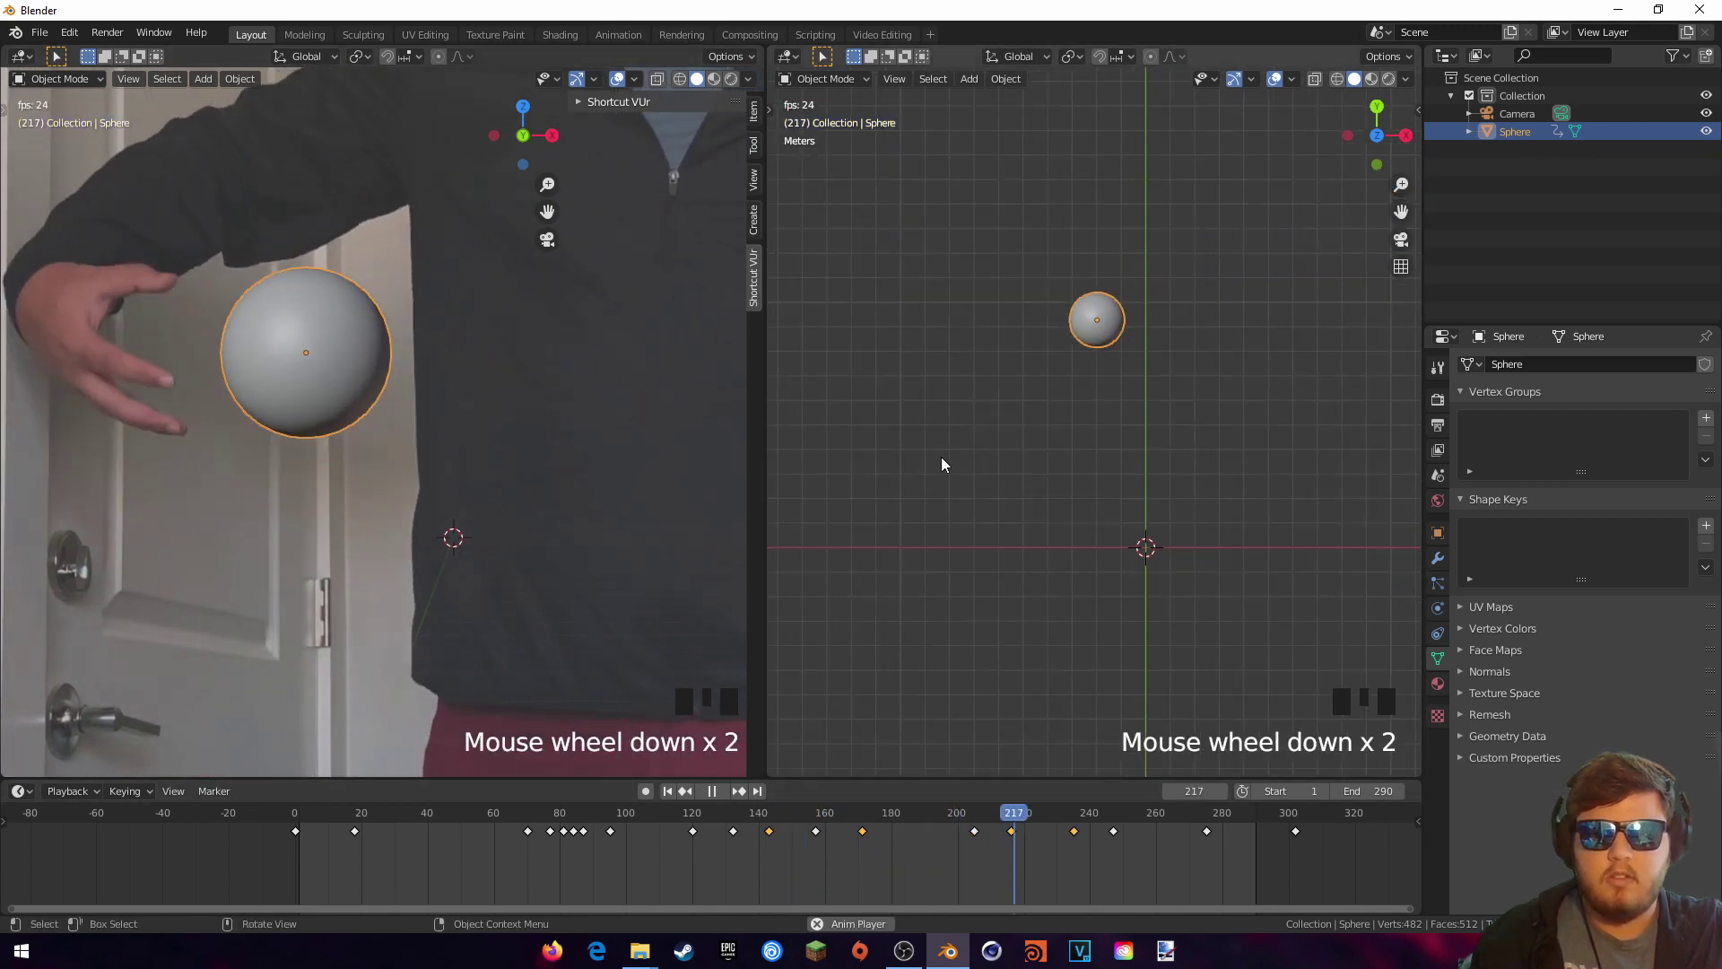
middle_click_drag(675, 417, 567, 464, "shift")
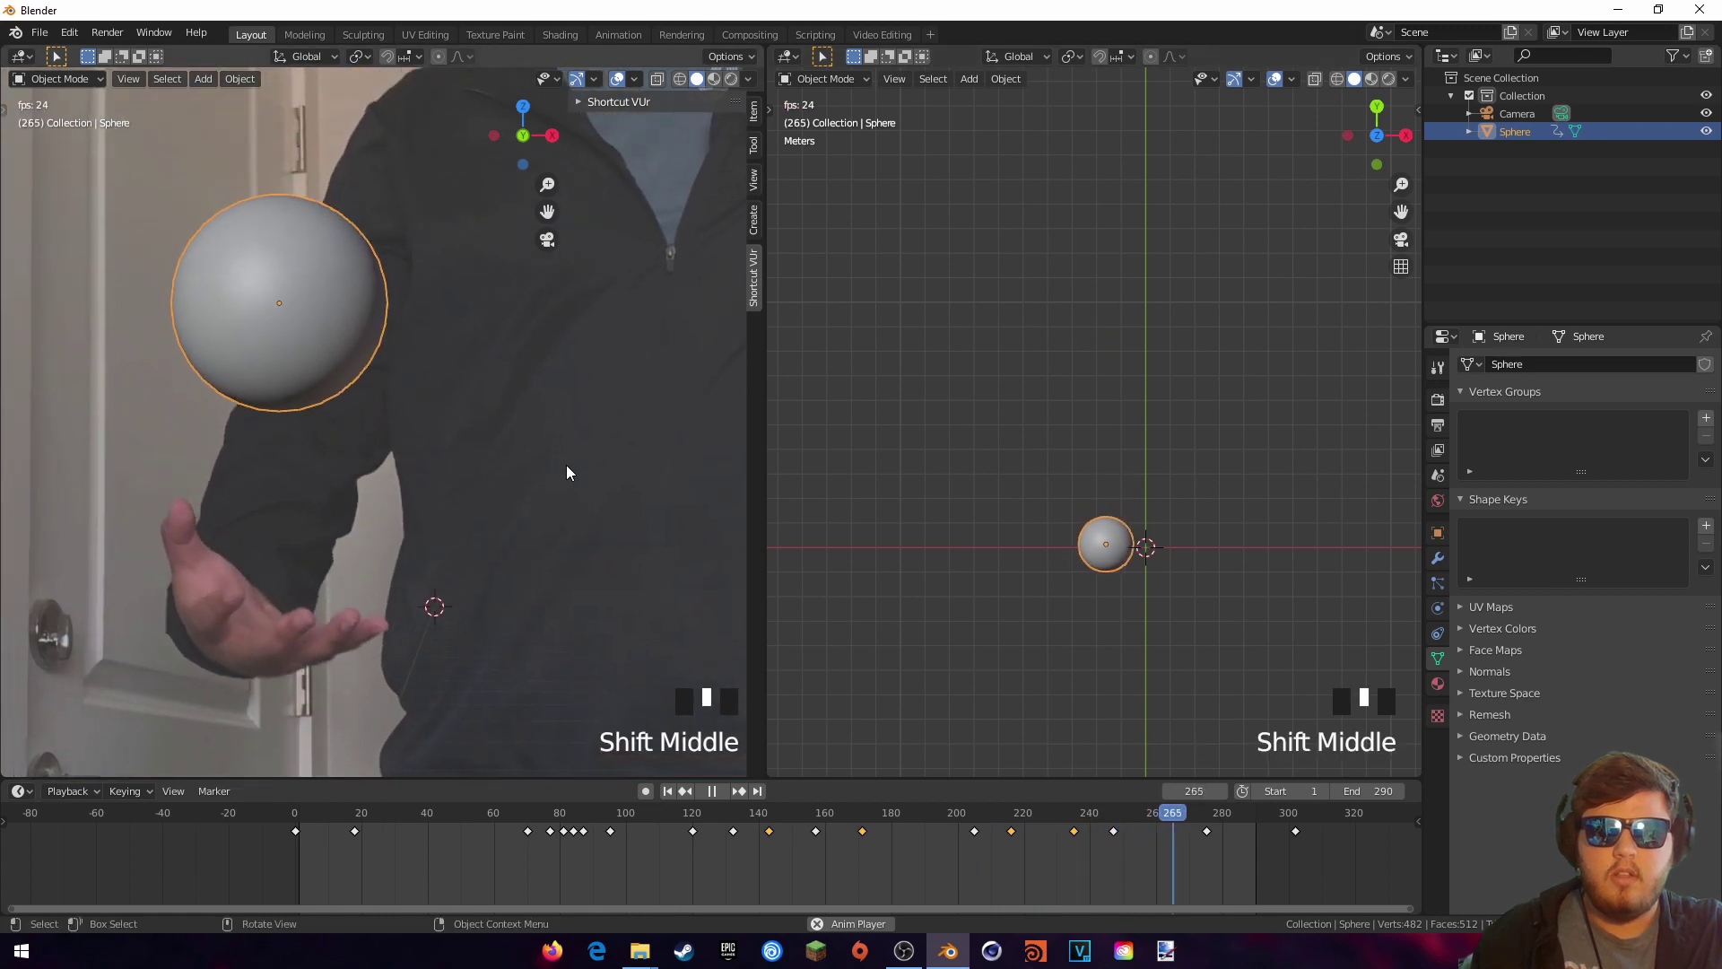
left_click(996, 812)
left_click_drag(1007, 810, 1043, 827)
key("space")
Step: At frame 216, move the sphere along Y towards the camera and insert a Location keyframe
left_click_drag(1021, 833, 1012, 831)
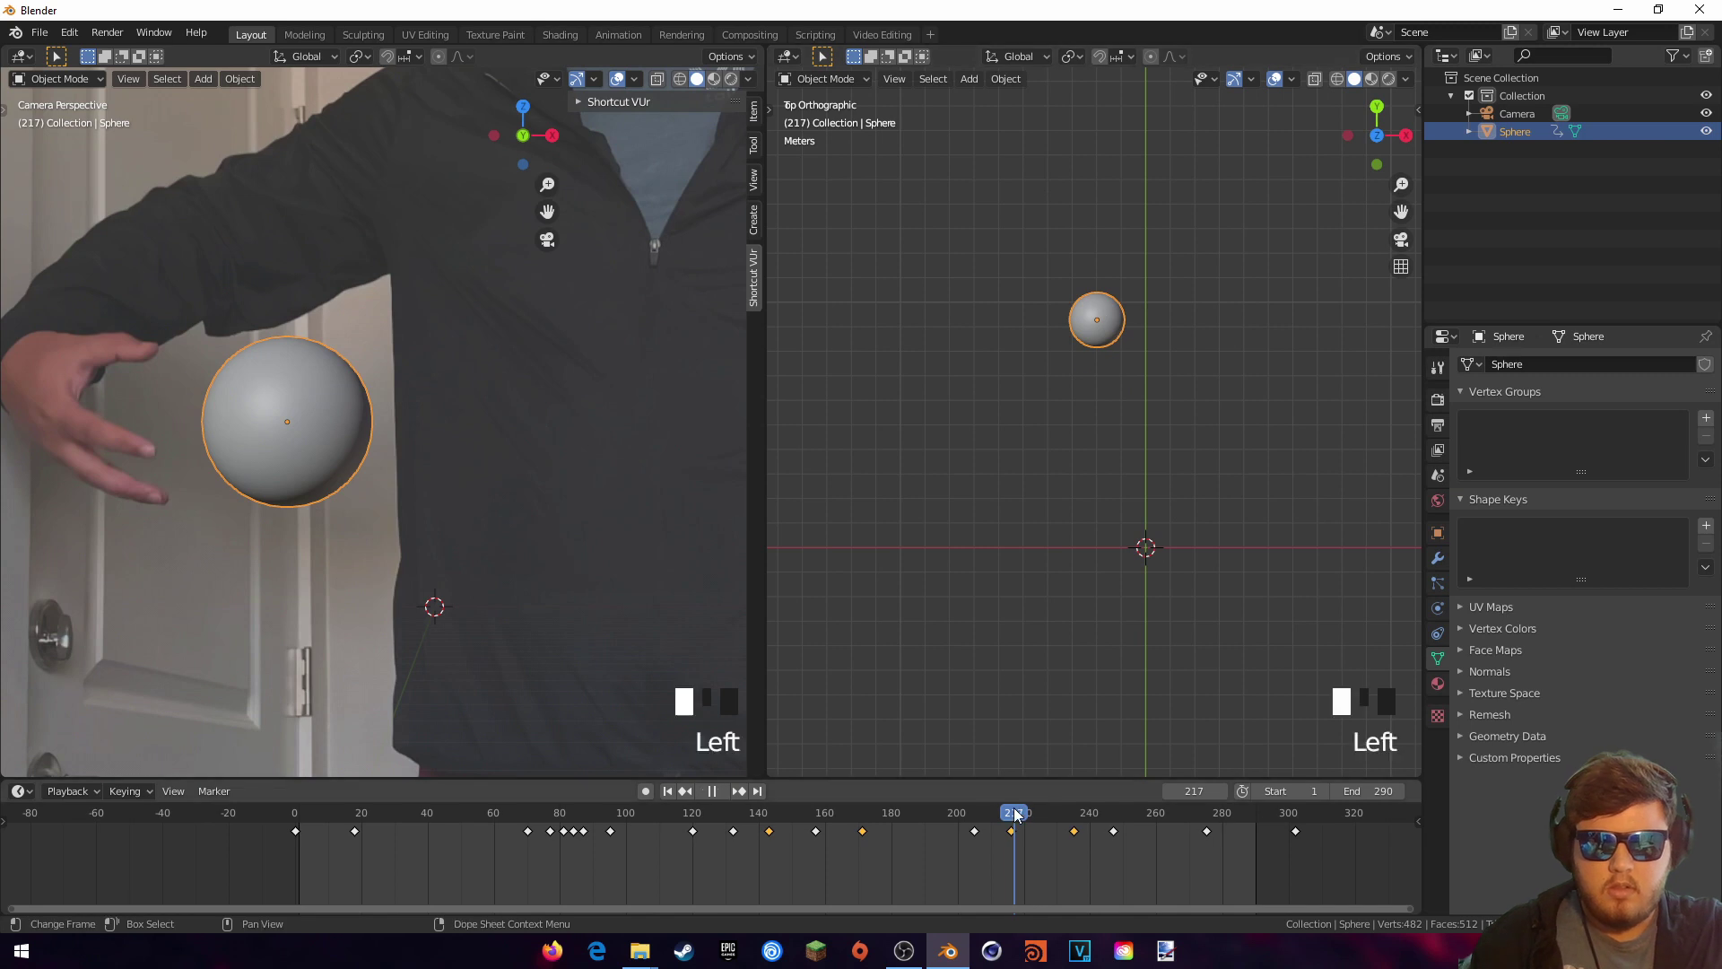
key("g")
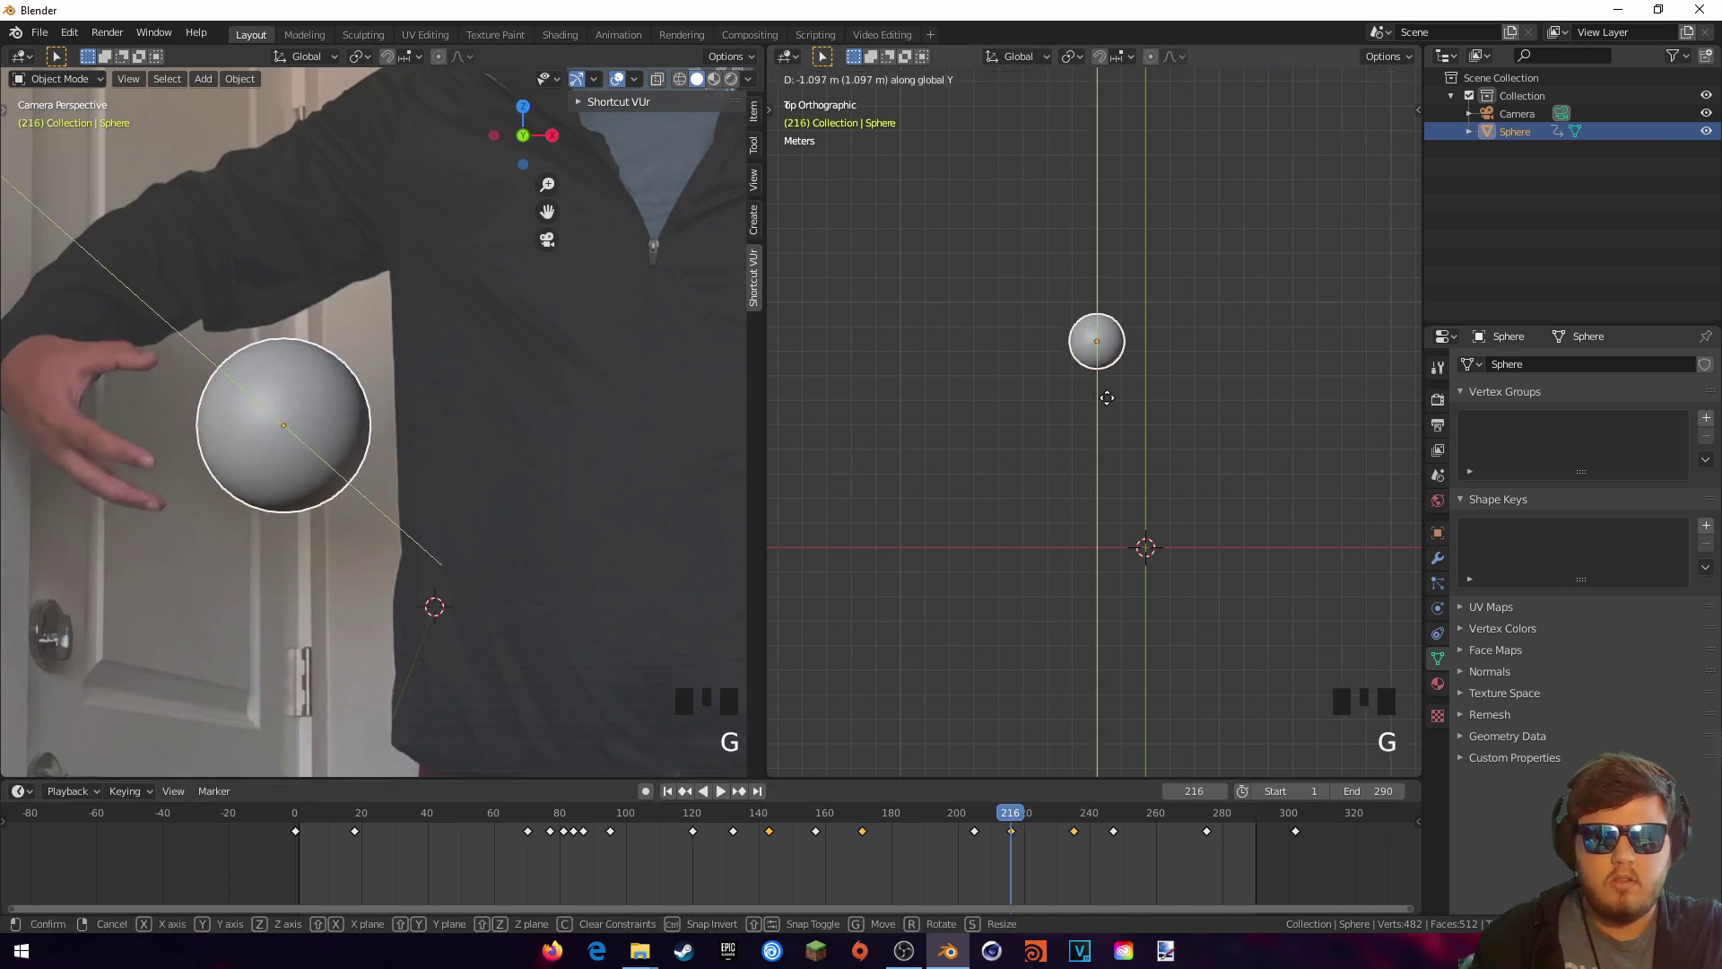
left_click(1096, 441)
key("i")
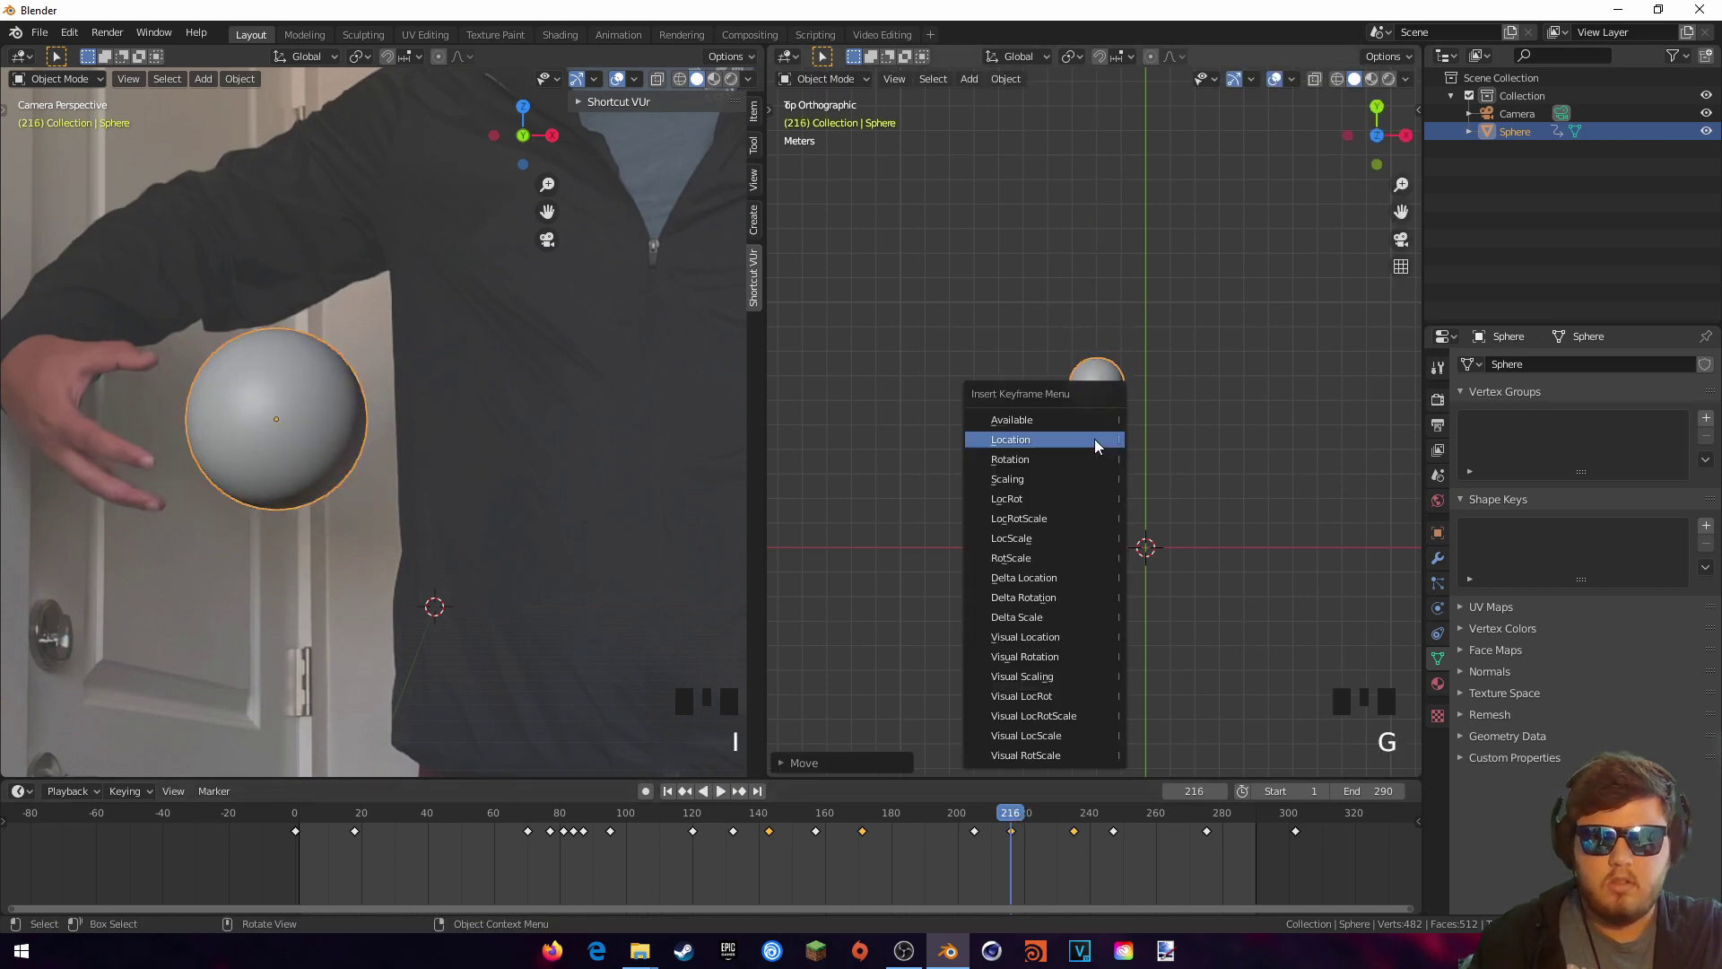
left_click(1095, 439)
Step: Replay the animation from before the pass behind the body, including a full loop, to examine the sphere's motion between the hands
left_click_drag(1007, 818, 867, 818)
key("space")
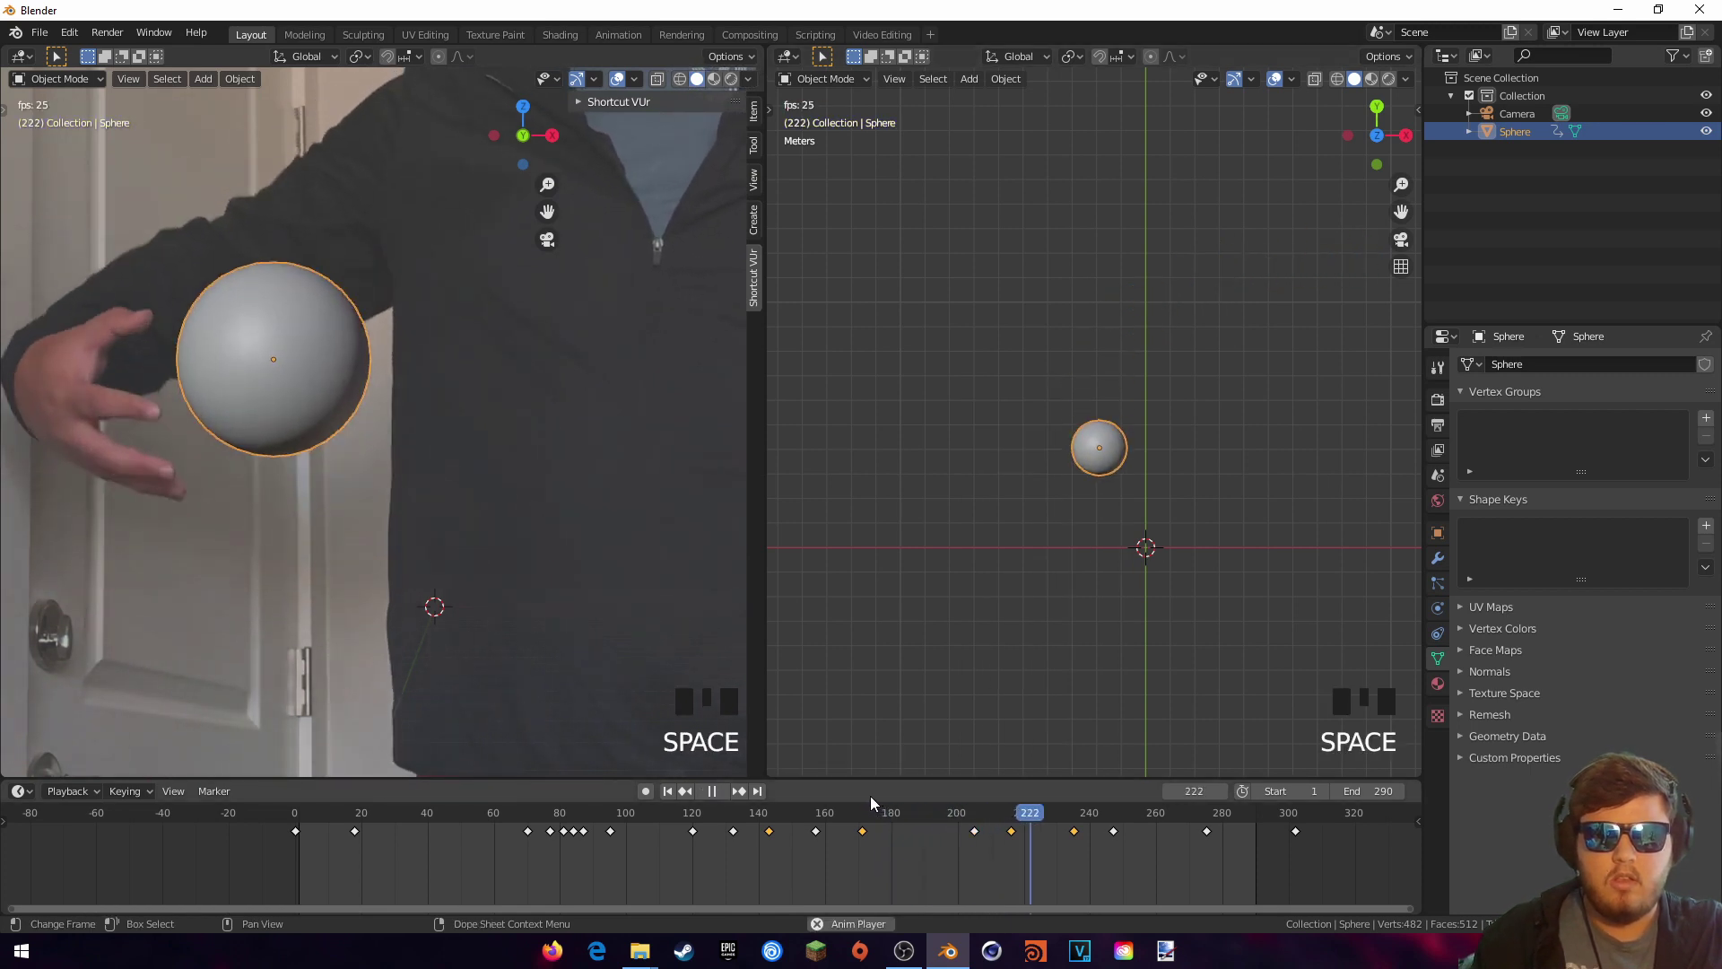
scroll(612, 520, "down", 3)
middle_click_drag(606, 515, 461, 527, "shift")
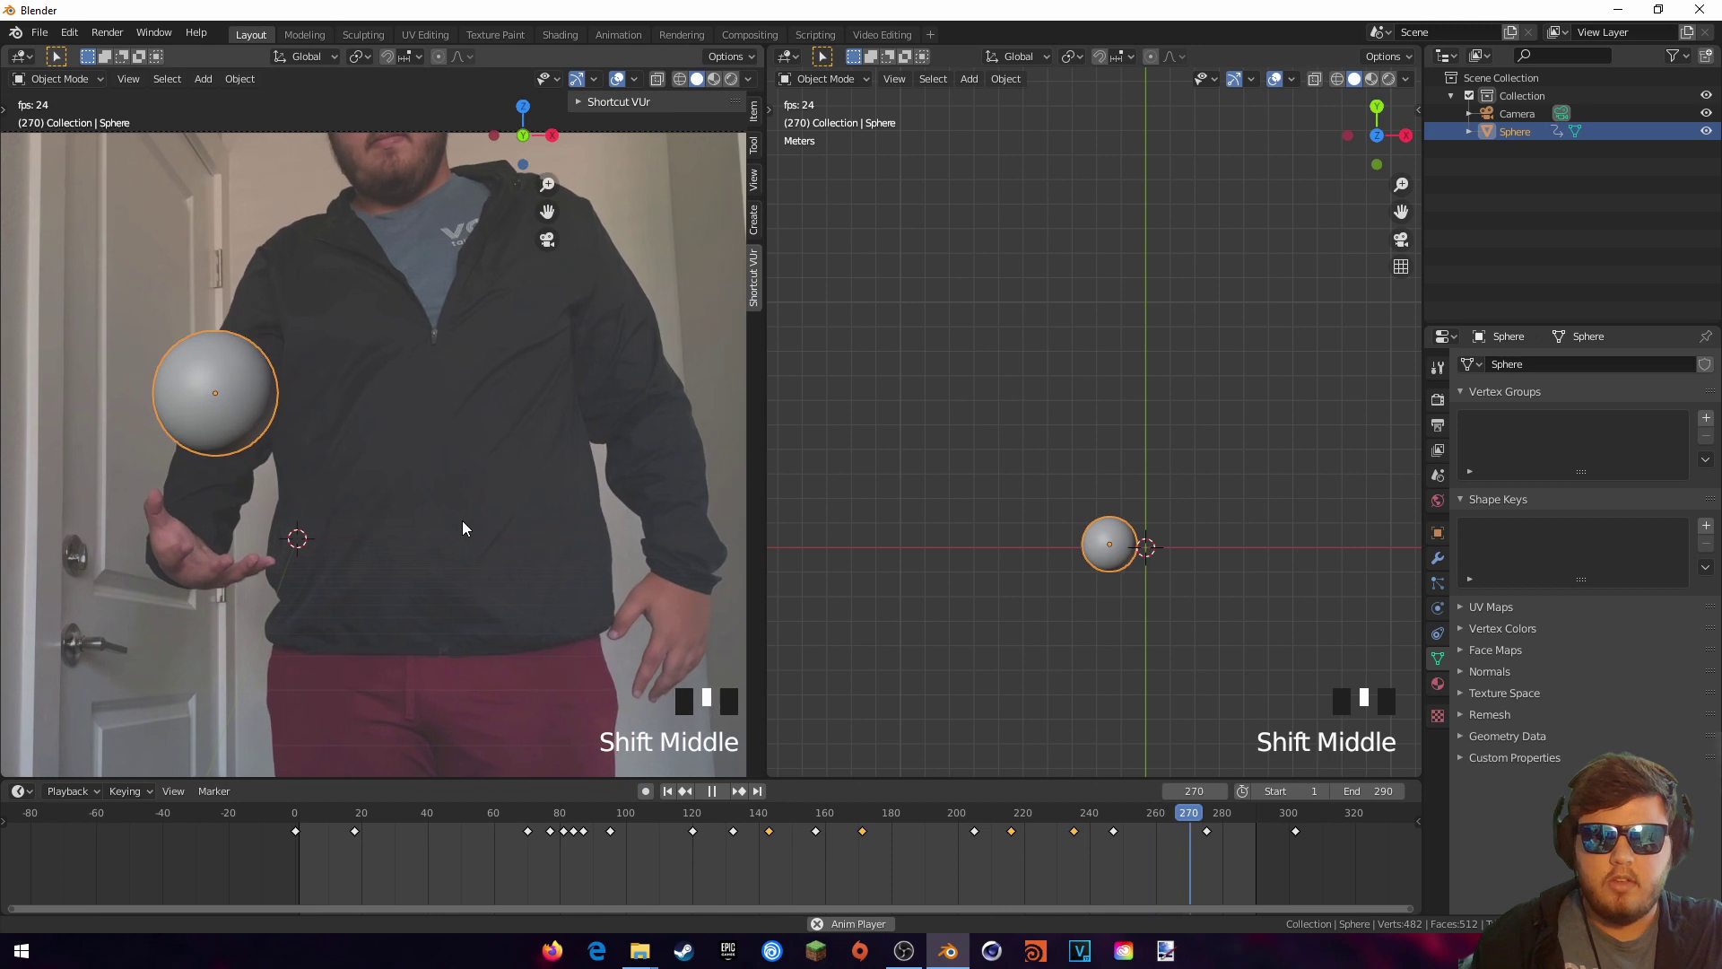
key("space")
left_click_drag(957, 819, 847, 808)
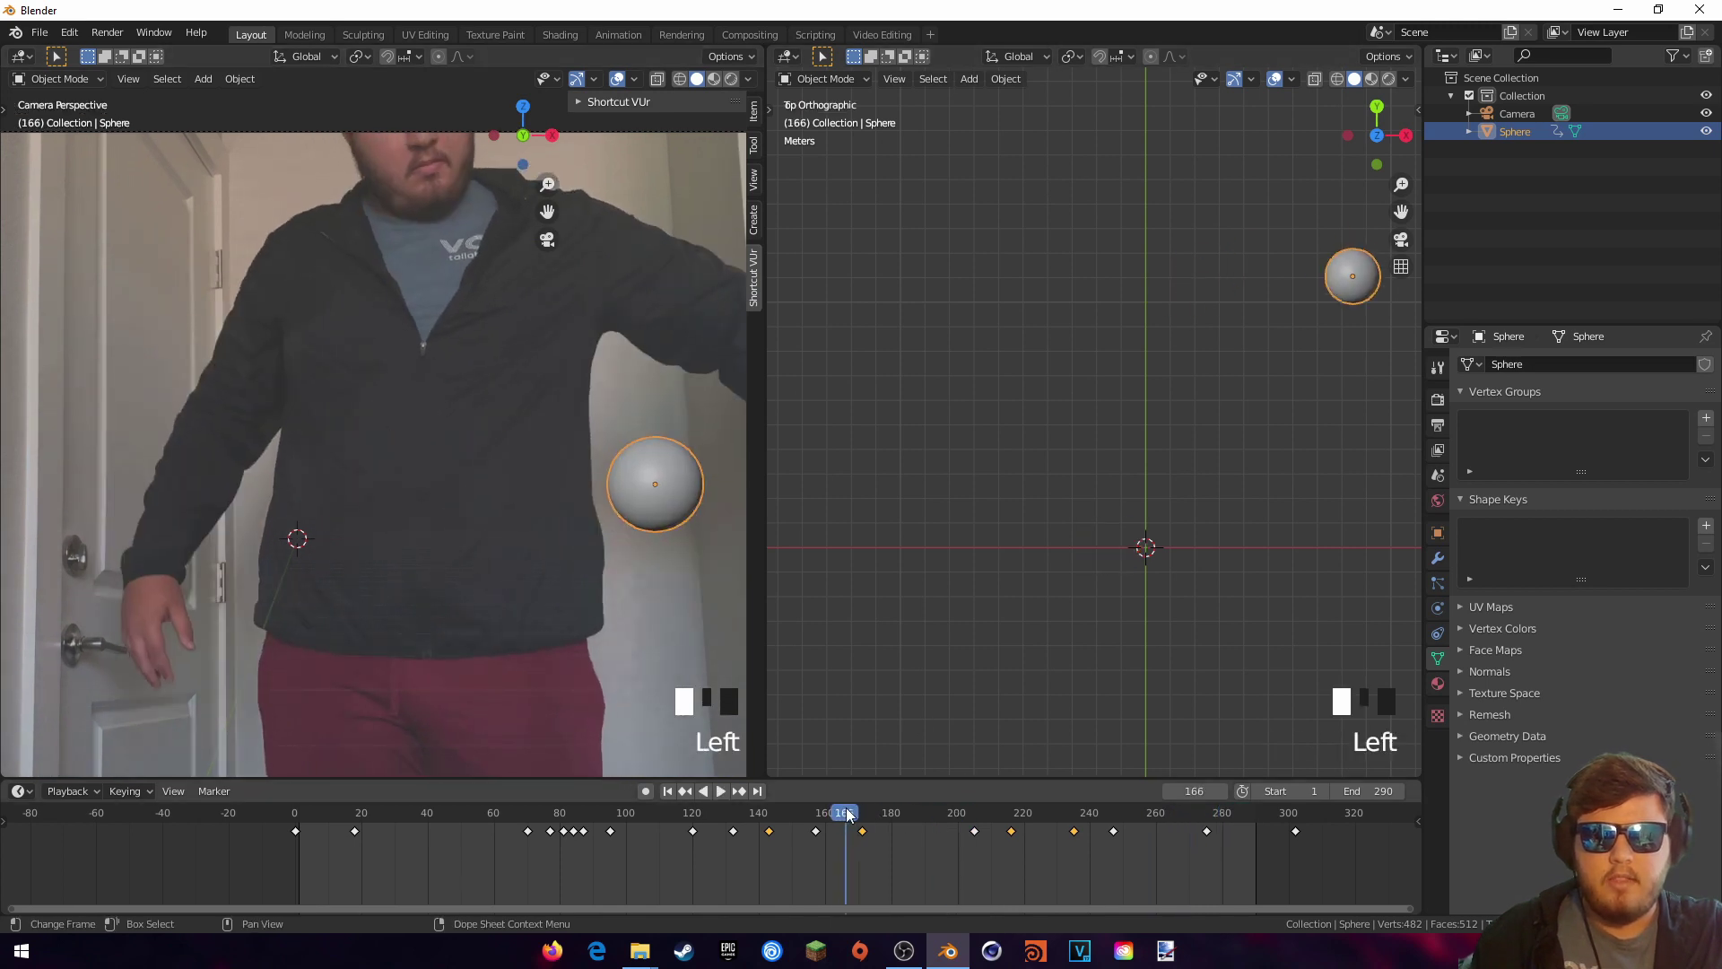
key("space")
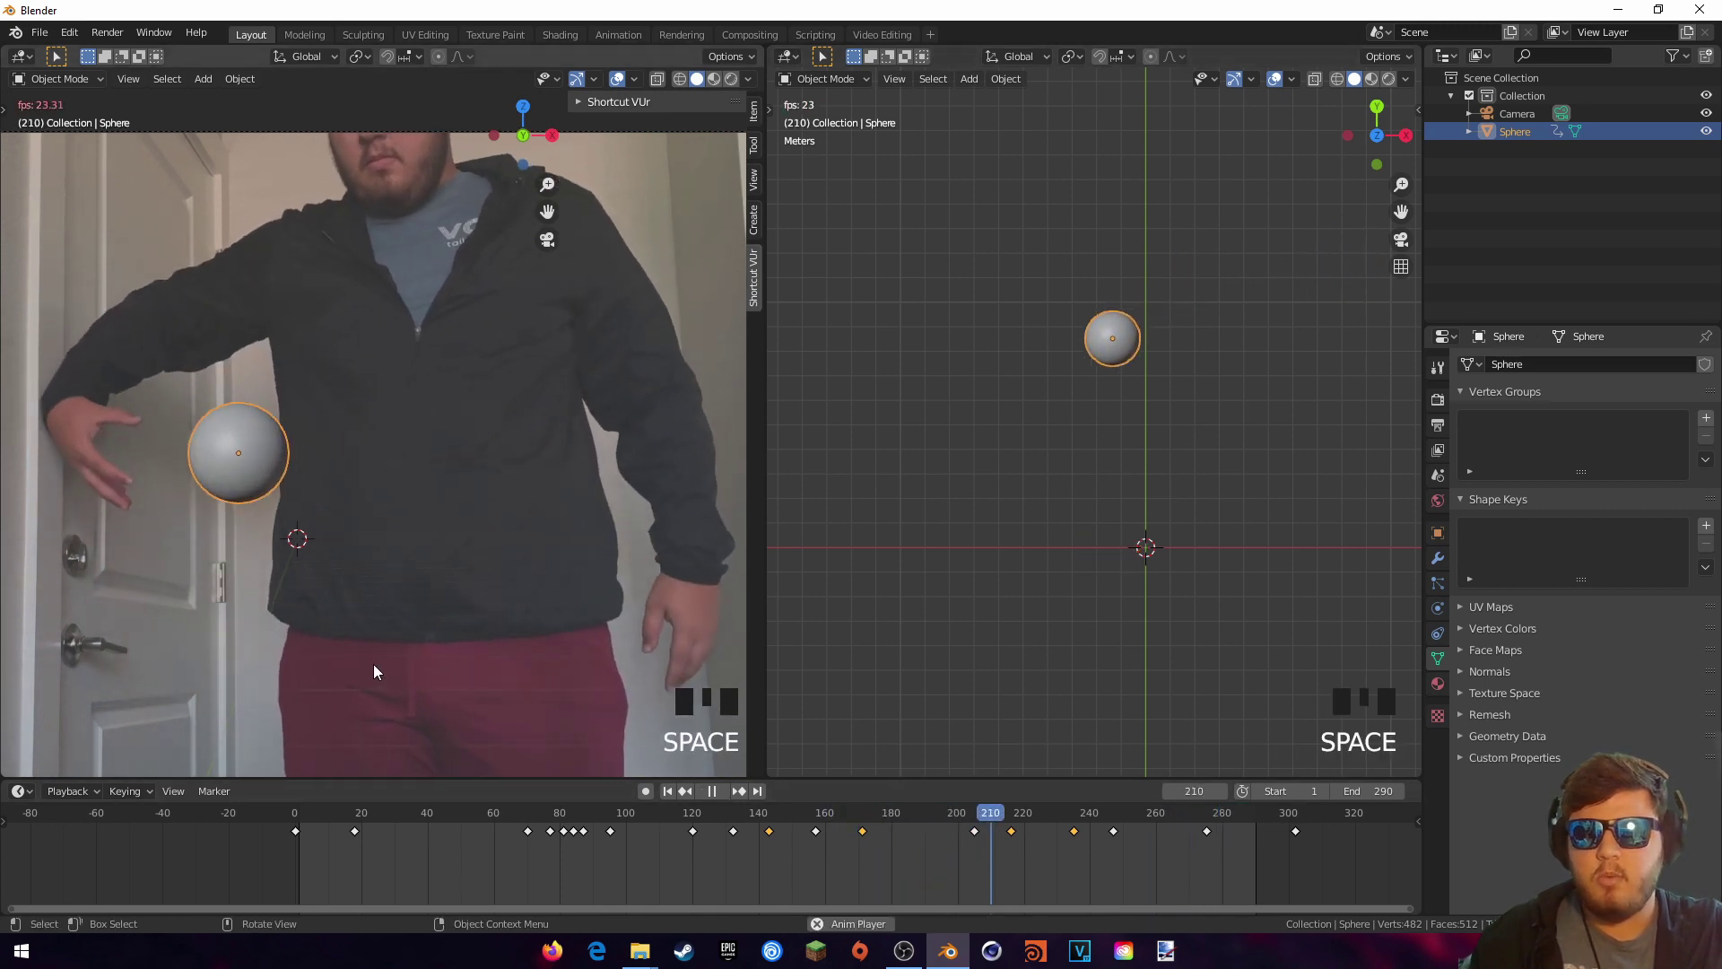
scroll(465, 619, "down", 1)
scroll(465, 612, "up", 1)
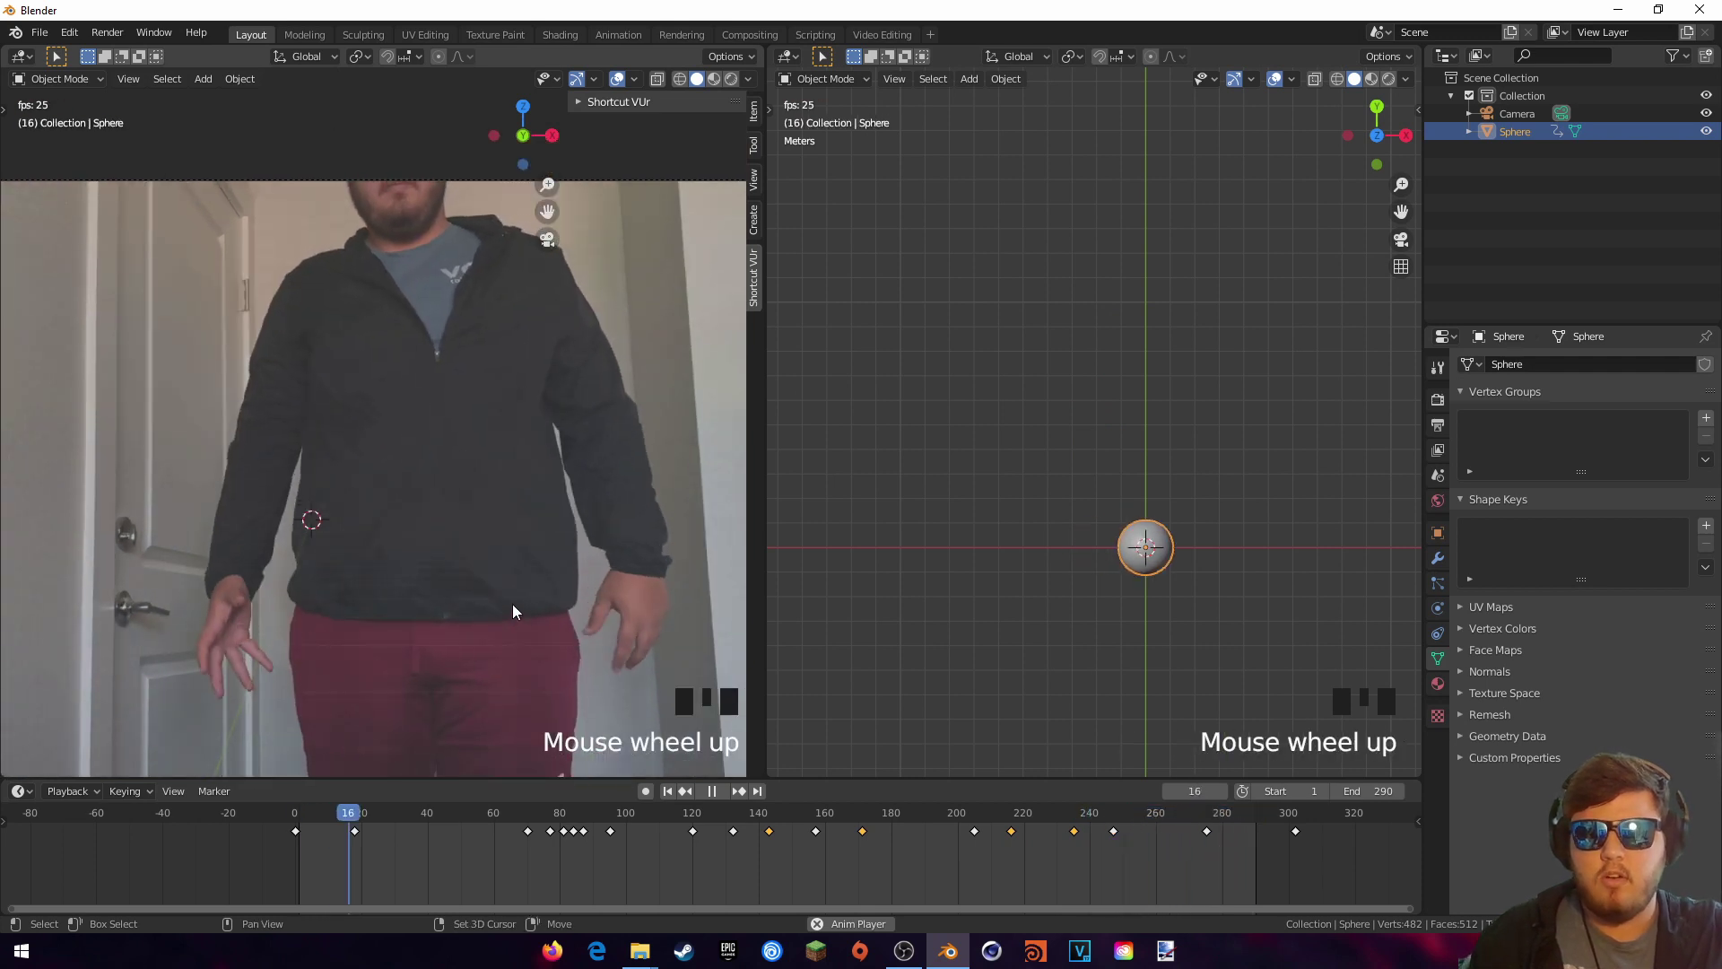
middle_click_drag(513, 604, 477, 578, "shift")
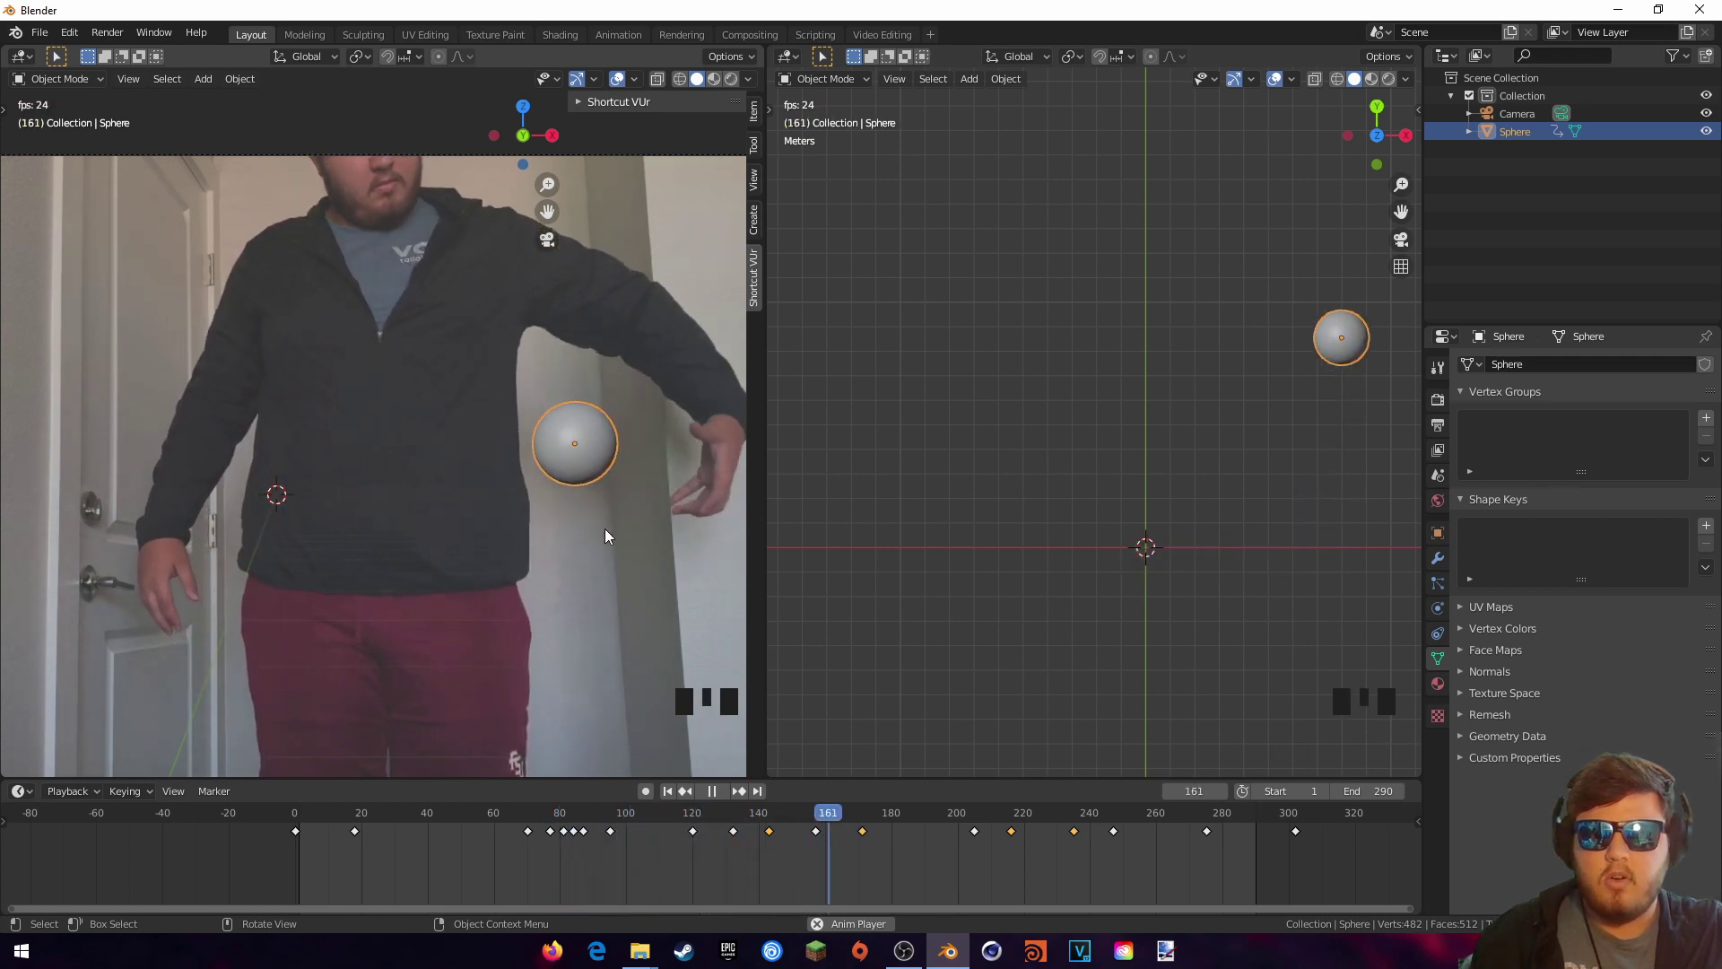
key("space")
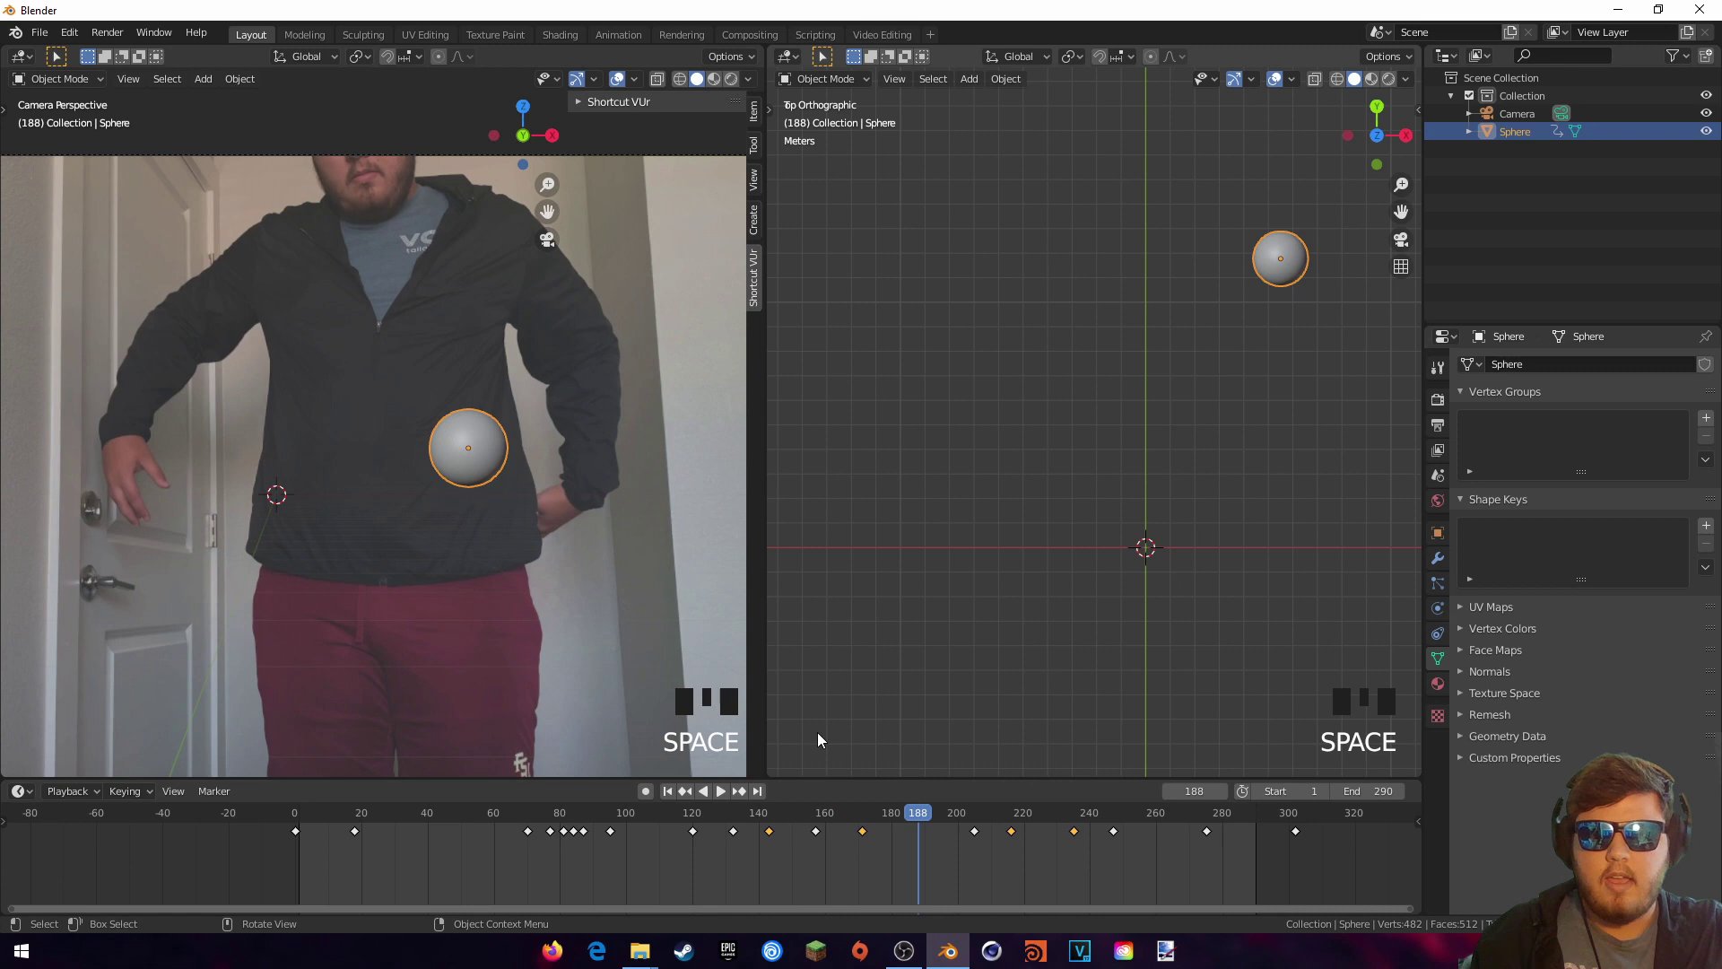
key("space")
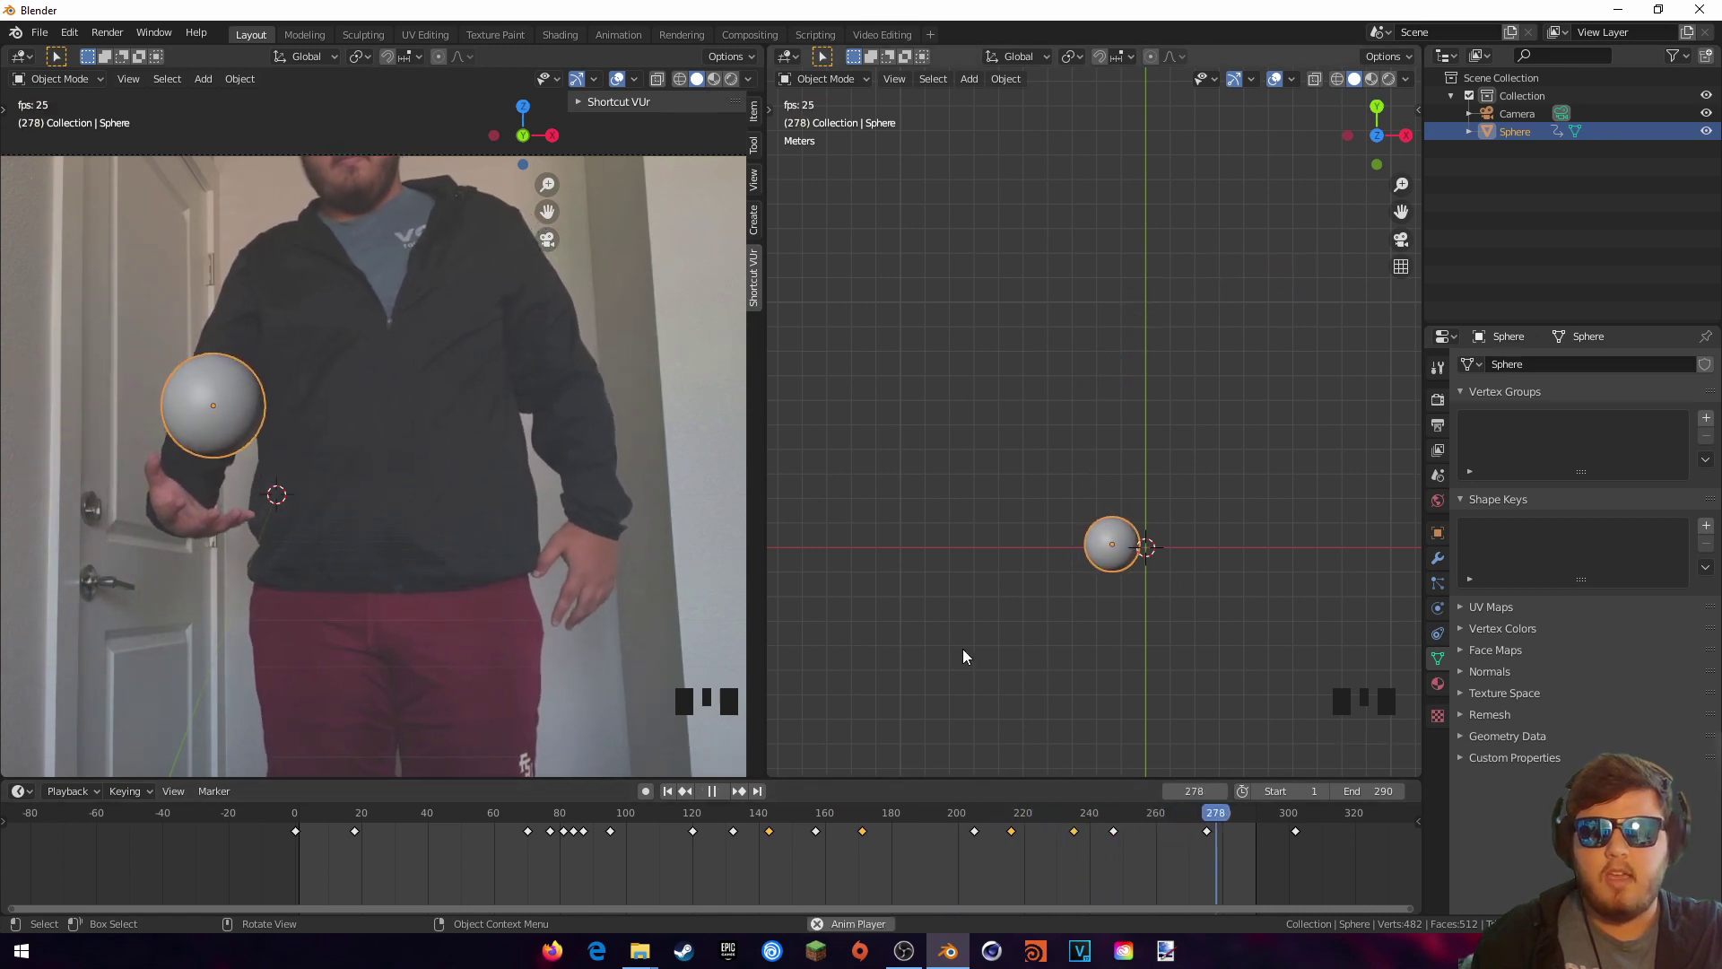
key("space")
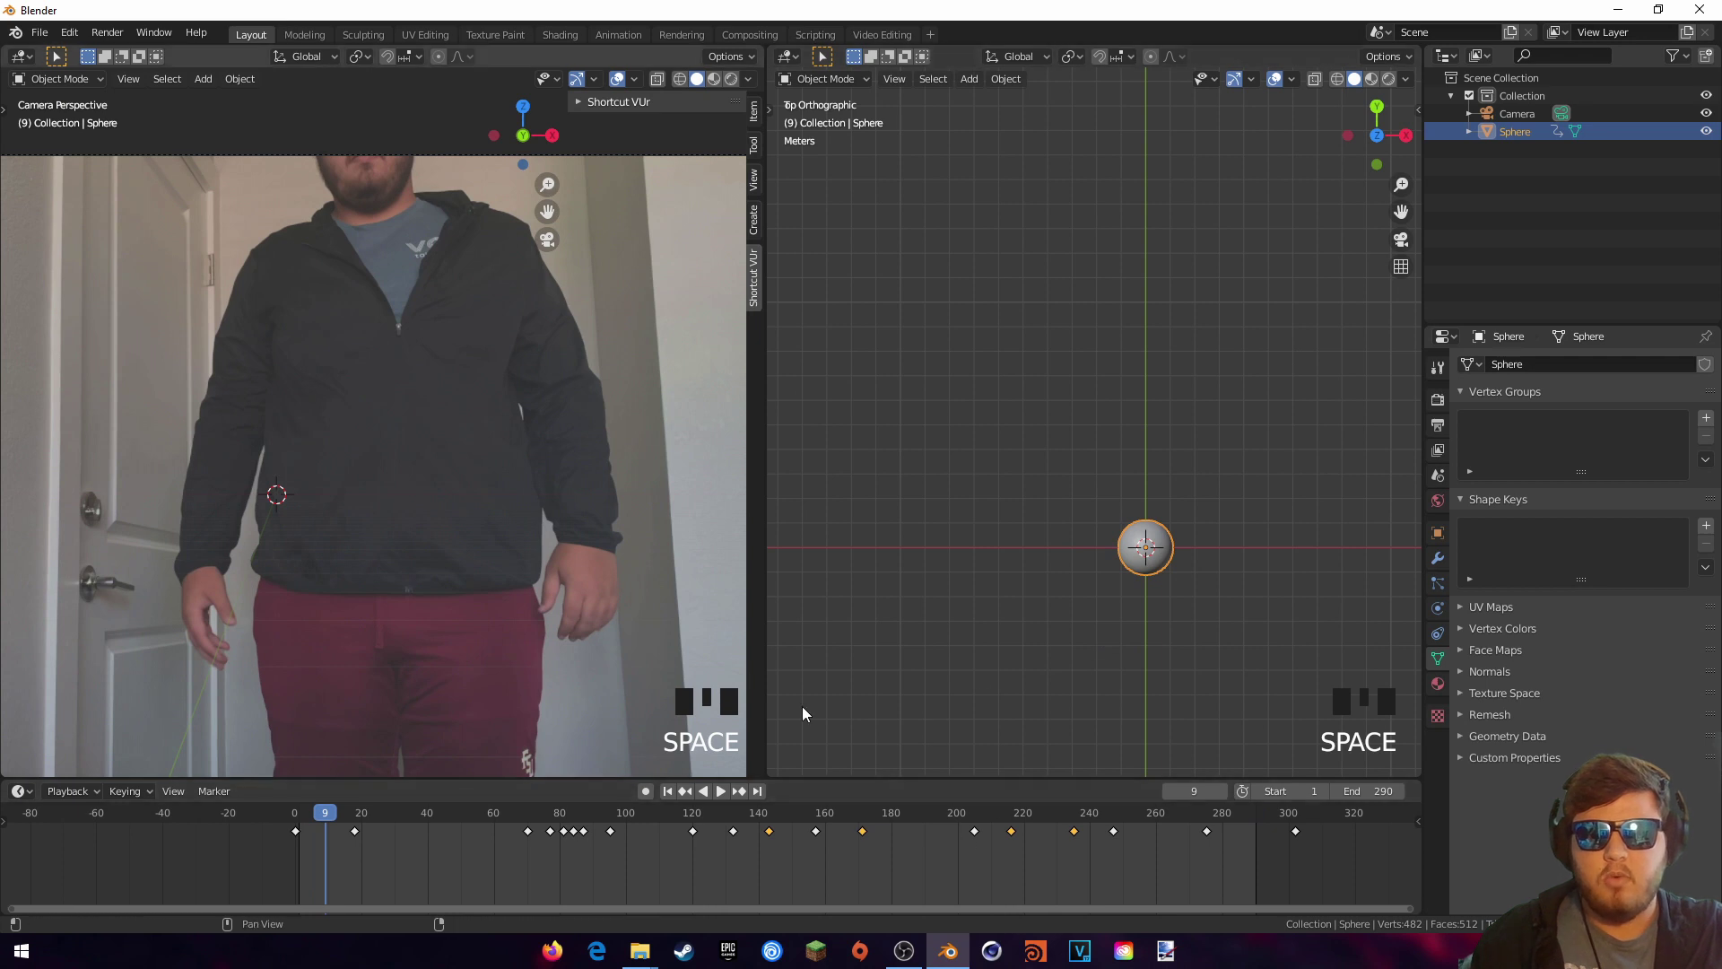
Step: At frame 165, move the sphere in the top view closer to the outstretched hand and slightly towards the camera, and insert a Location keyframe
left_click_drag(789, 830, 852, 836)
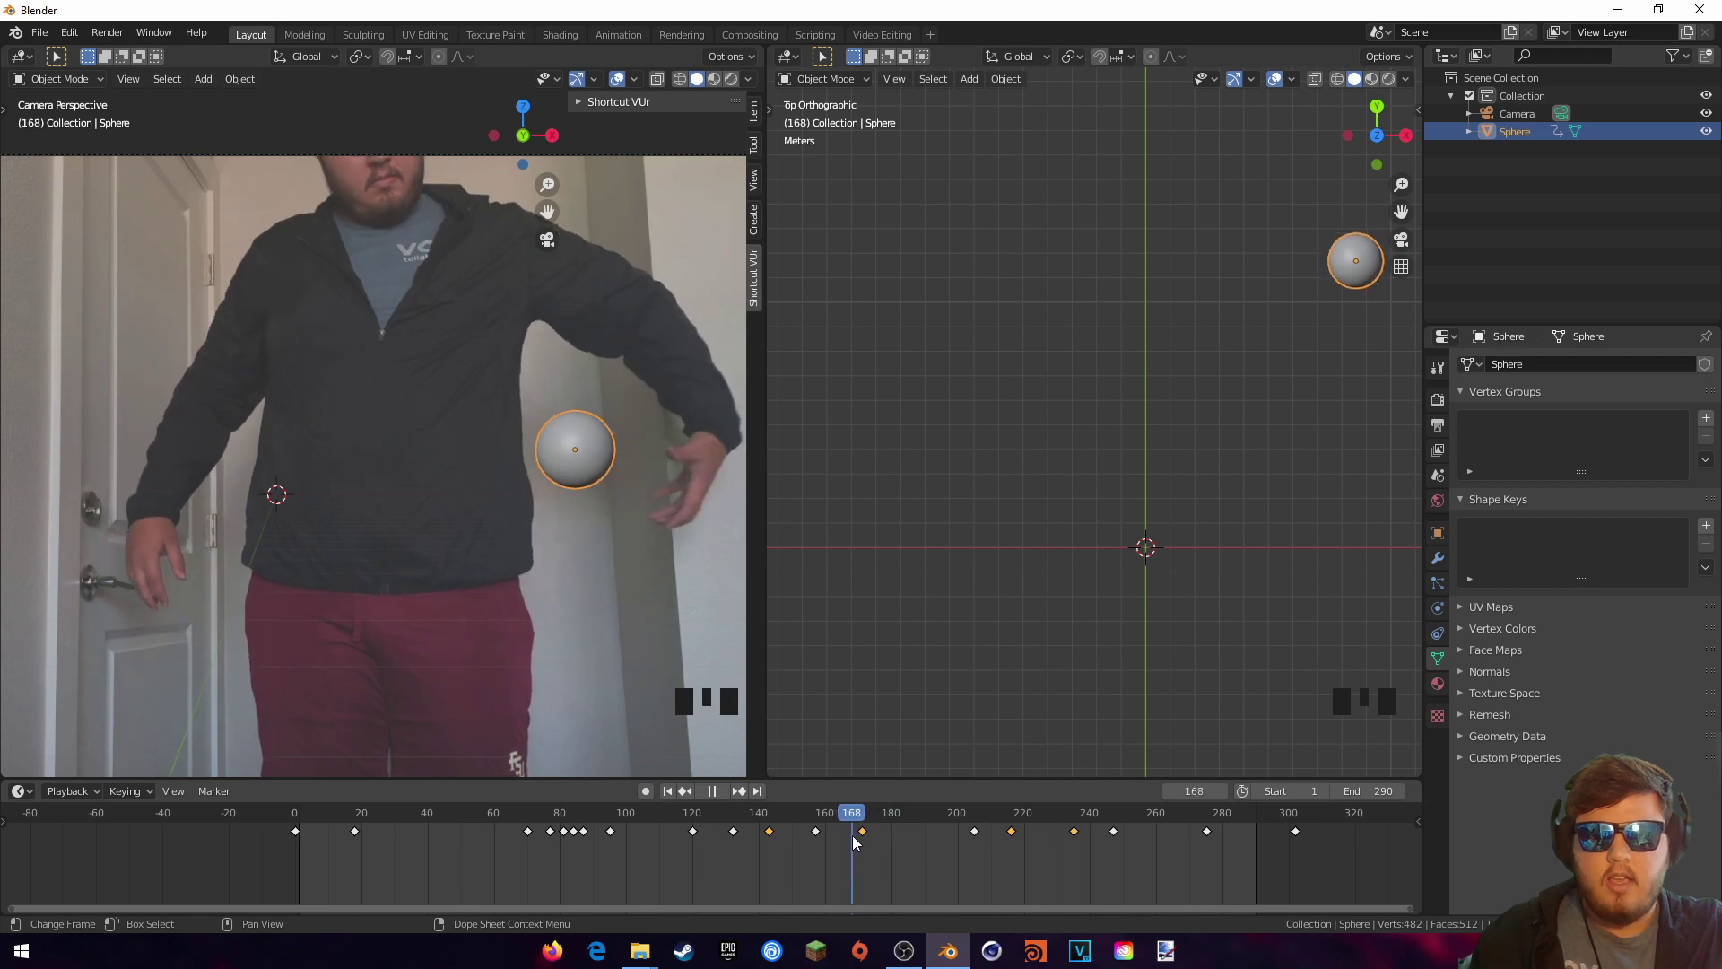
key("space")
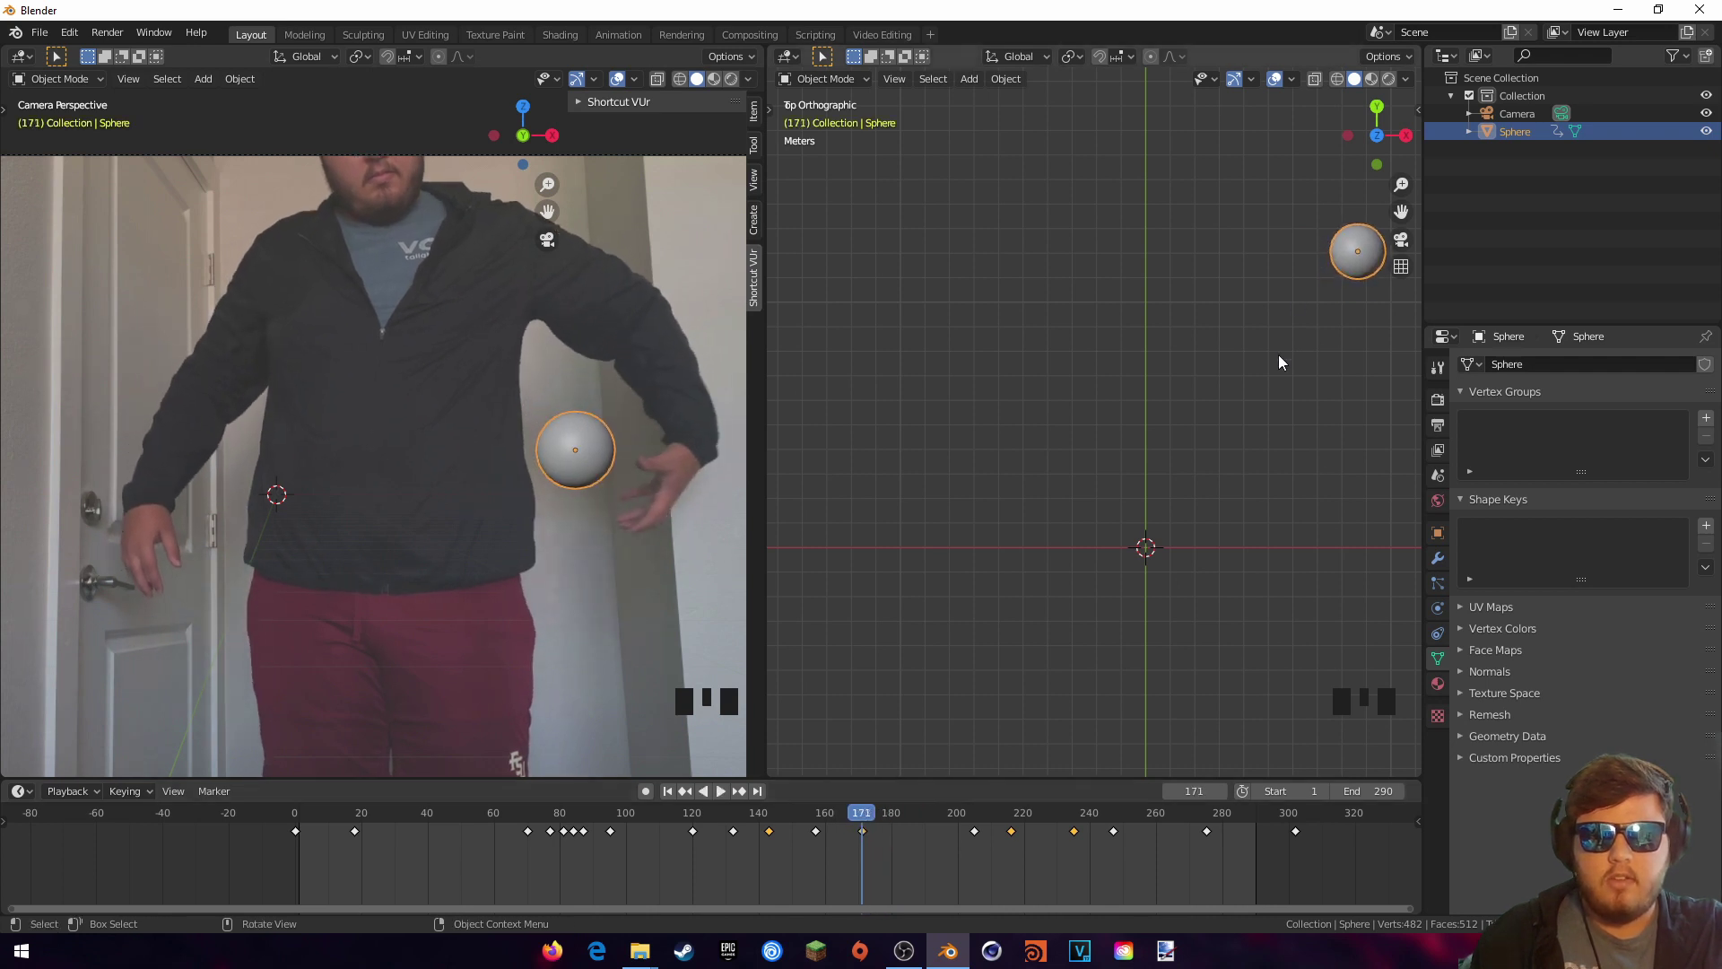
middle_click_drag(1280, 361, 1096, 488, "shift")
scroll(942, 645, "up", 2)
left_click(783, 821)
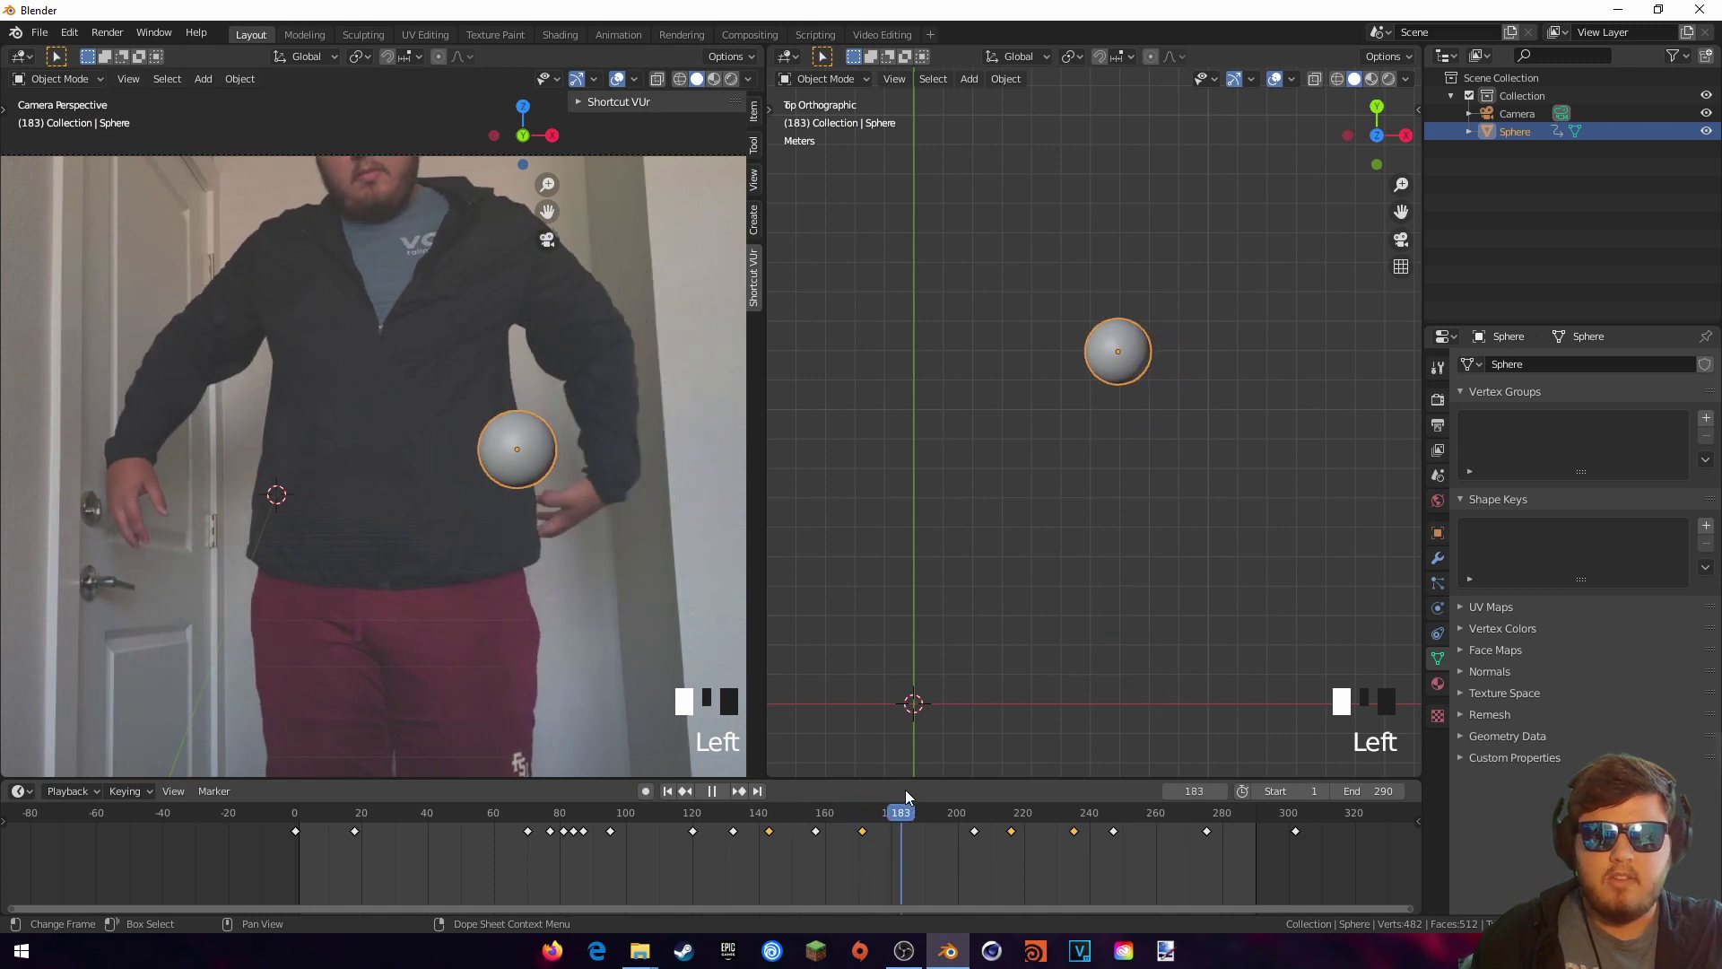
left_click_drag(938, 786, 863, 795)
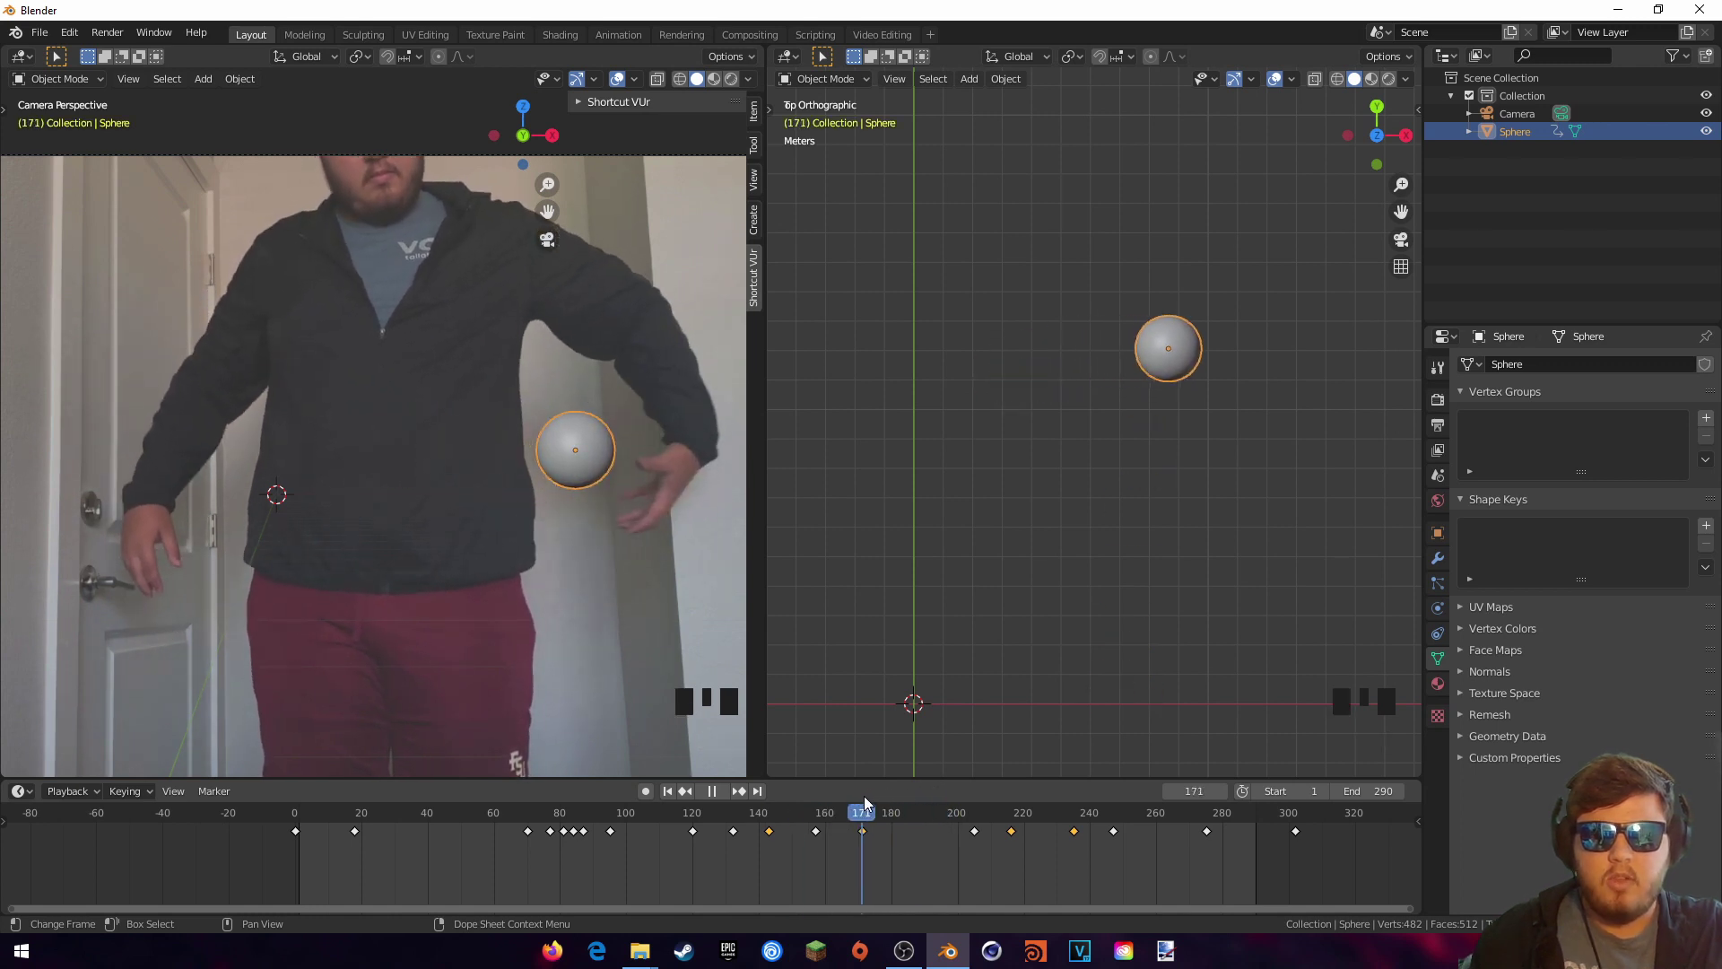
key("space")
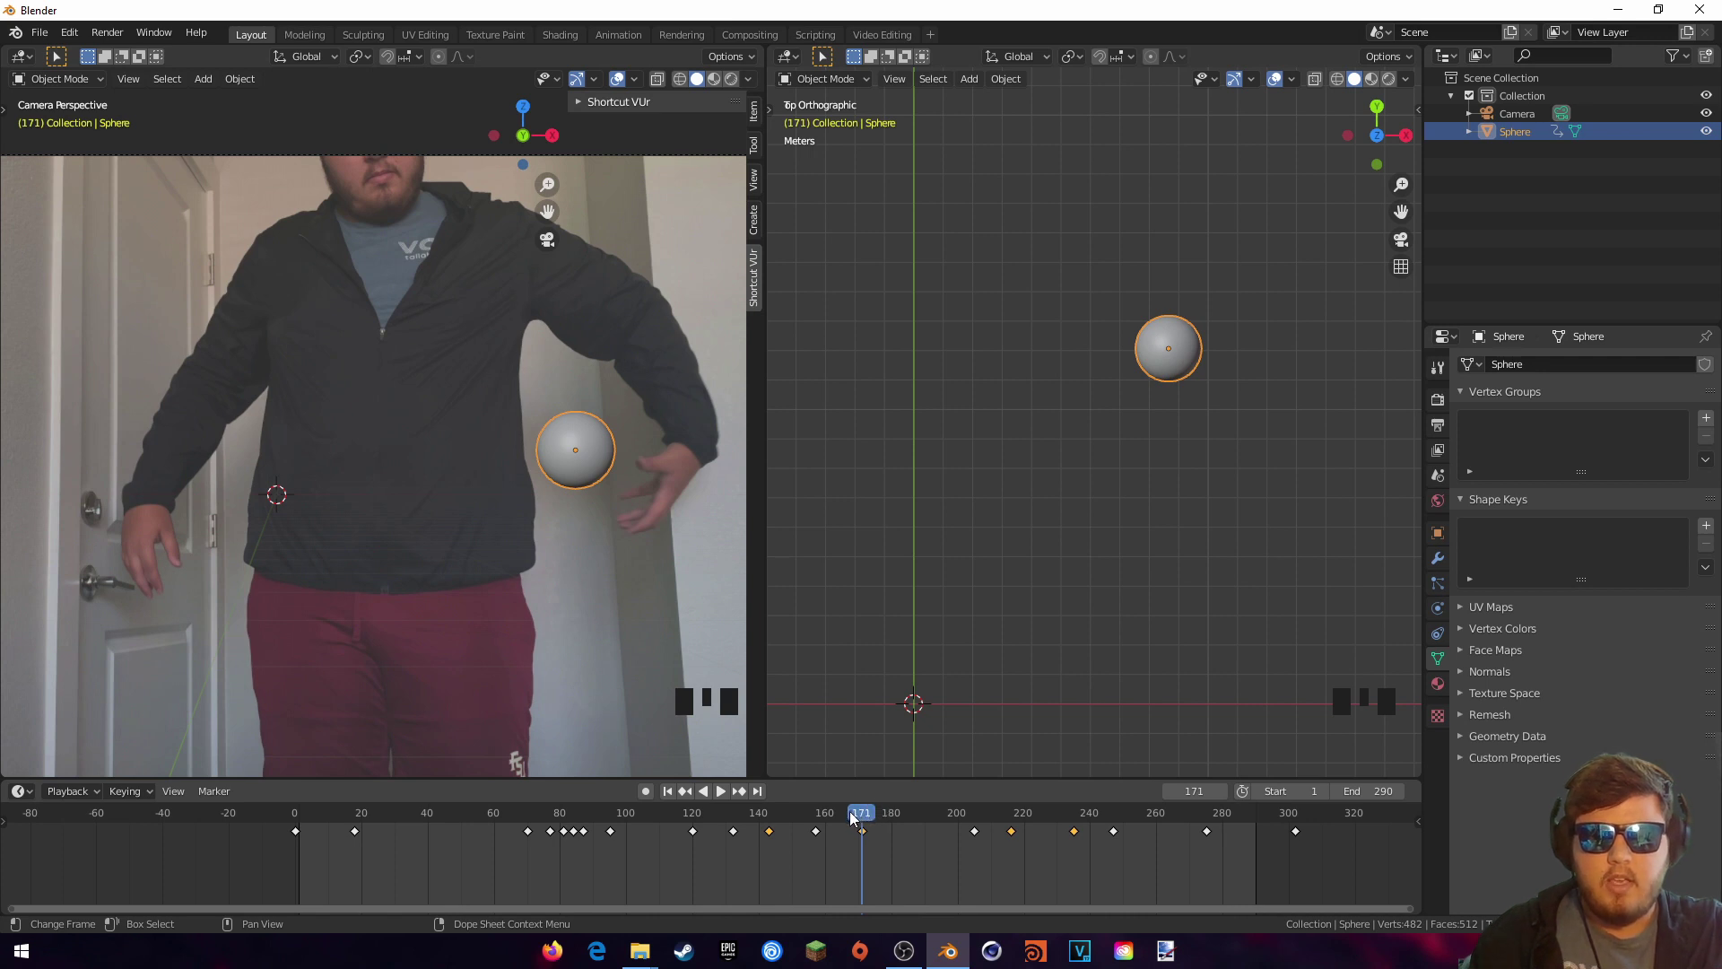
left_click_drag(849, 811, 841, 813)
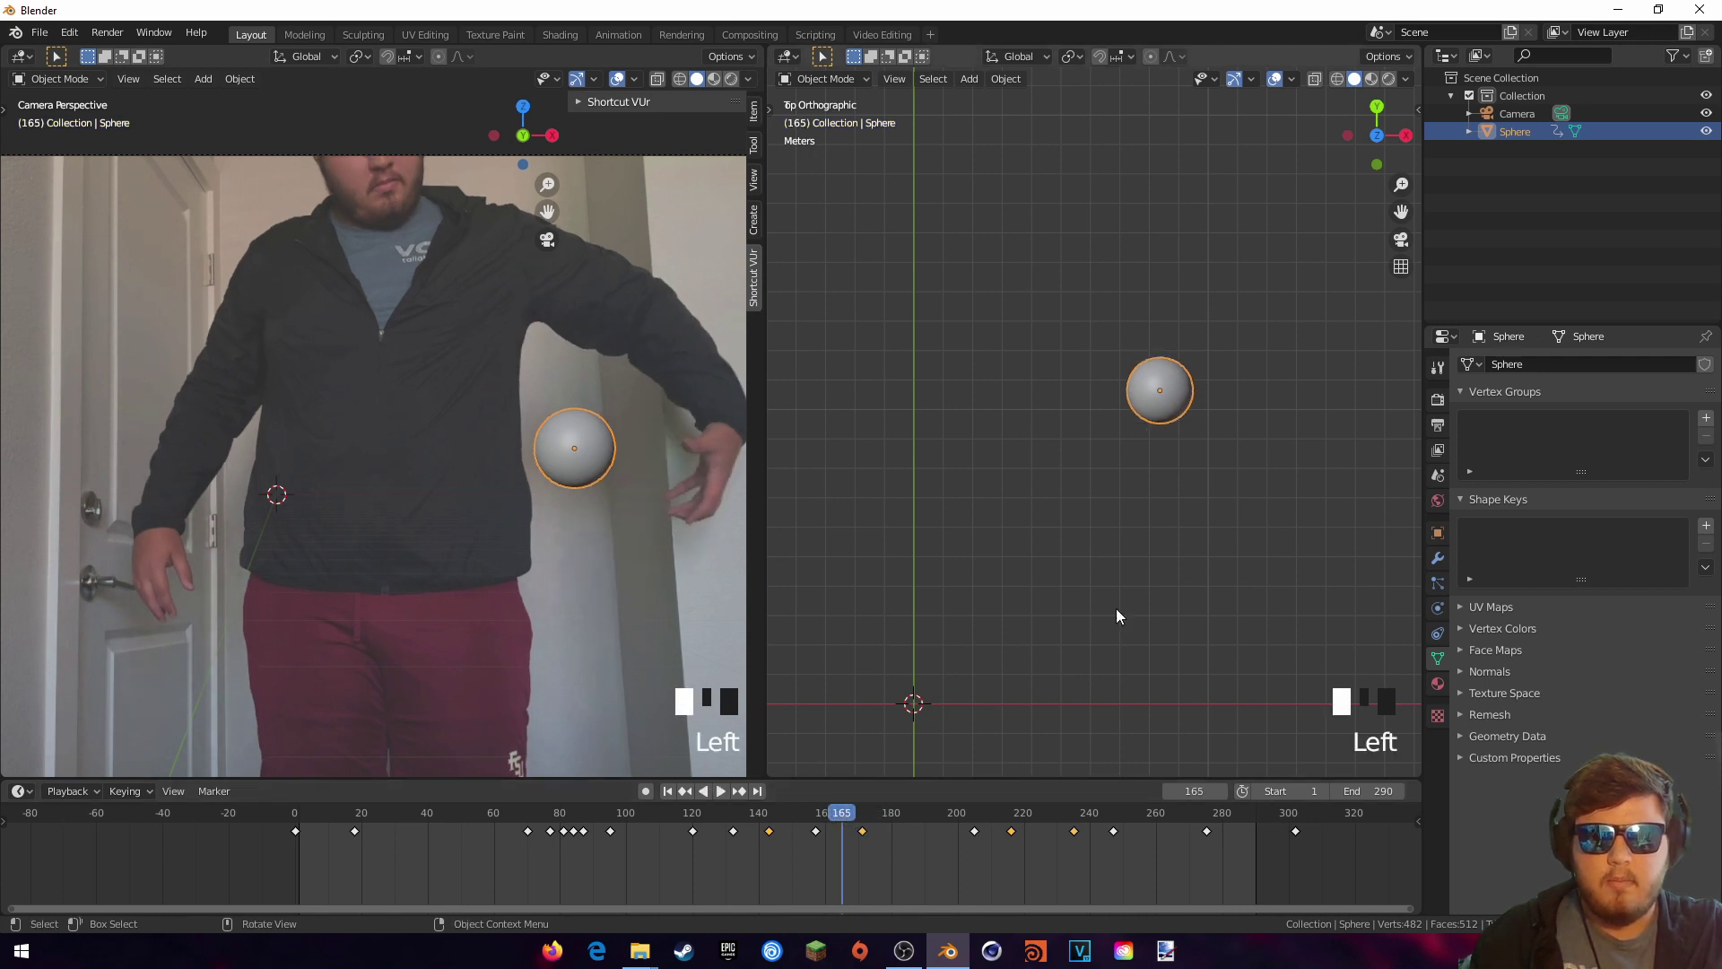
key("g")
left_click(1175, 504)
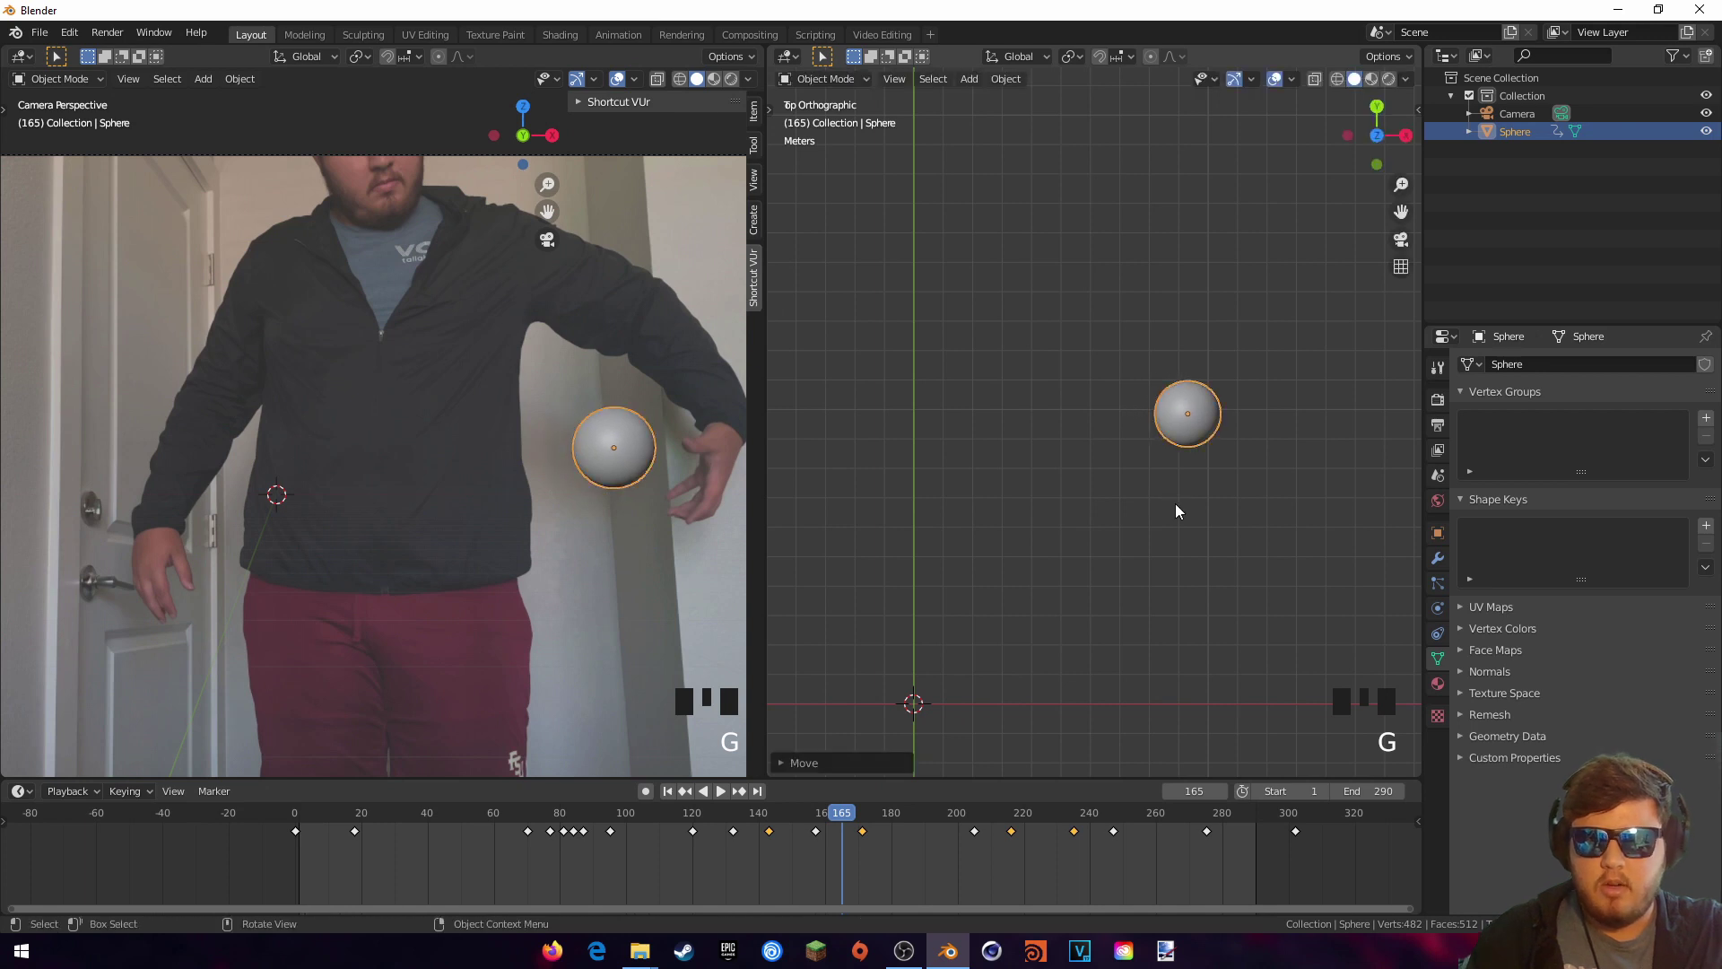
key("i")
left_click(1175, 505)
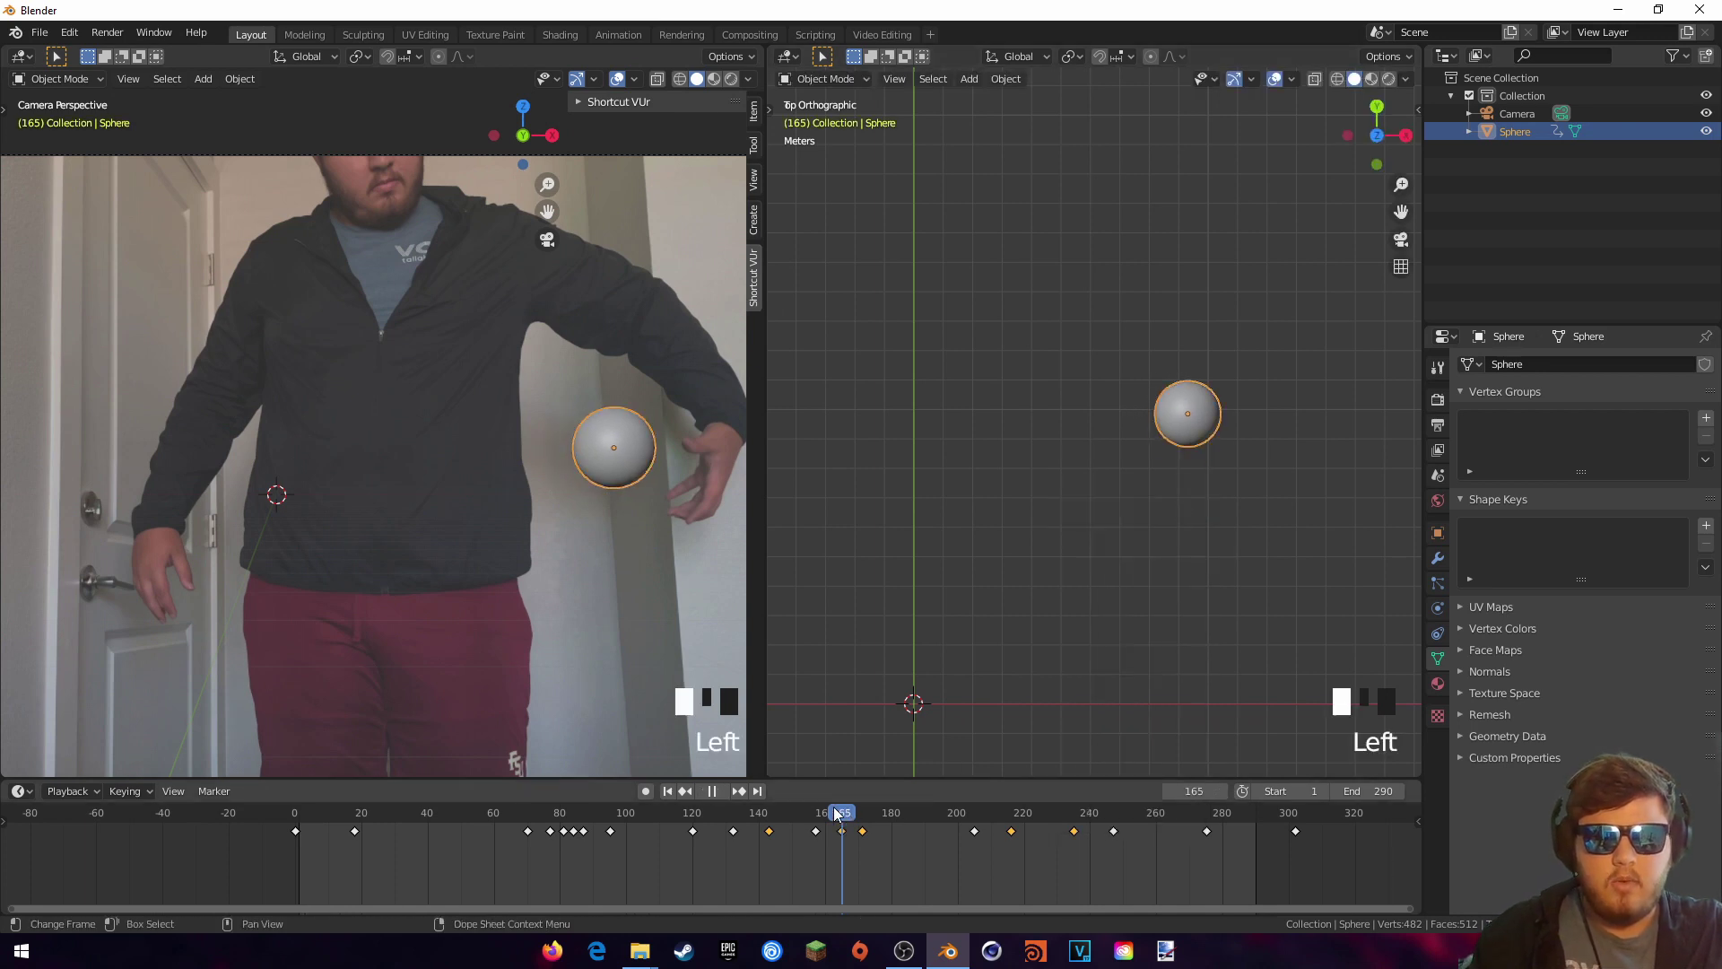
Step: Check the motion around frame 176, then move the sphere closer to the outstretched hand at frame 157 and insert a Location keyframe
key("space")
key("space")
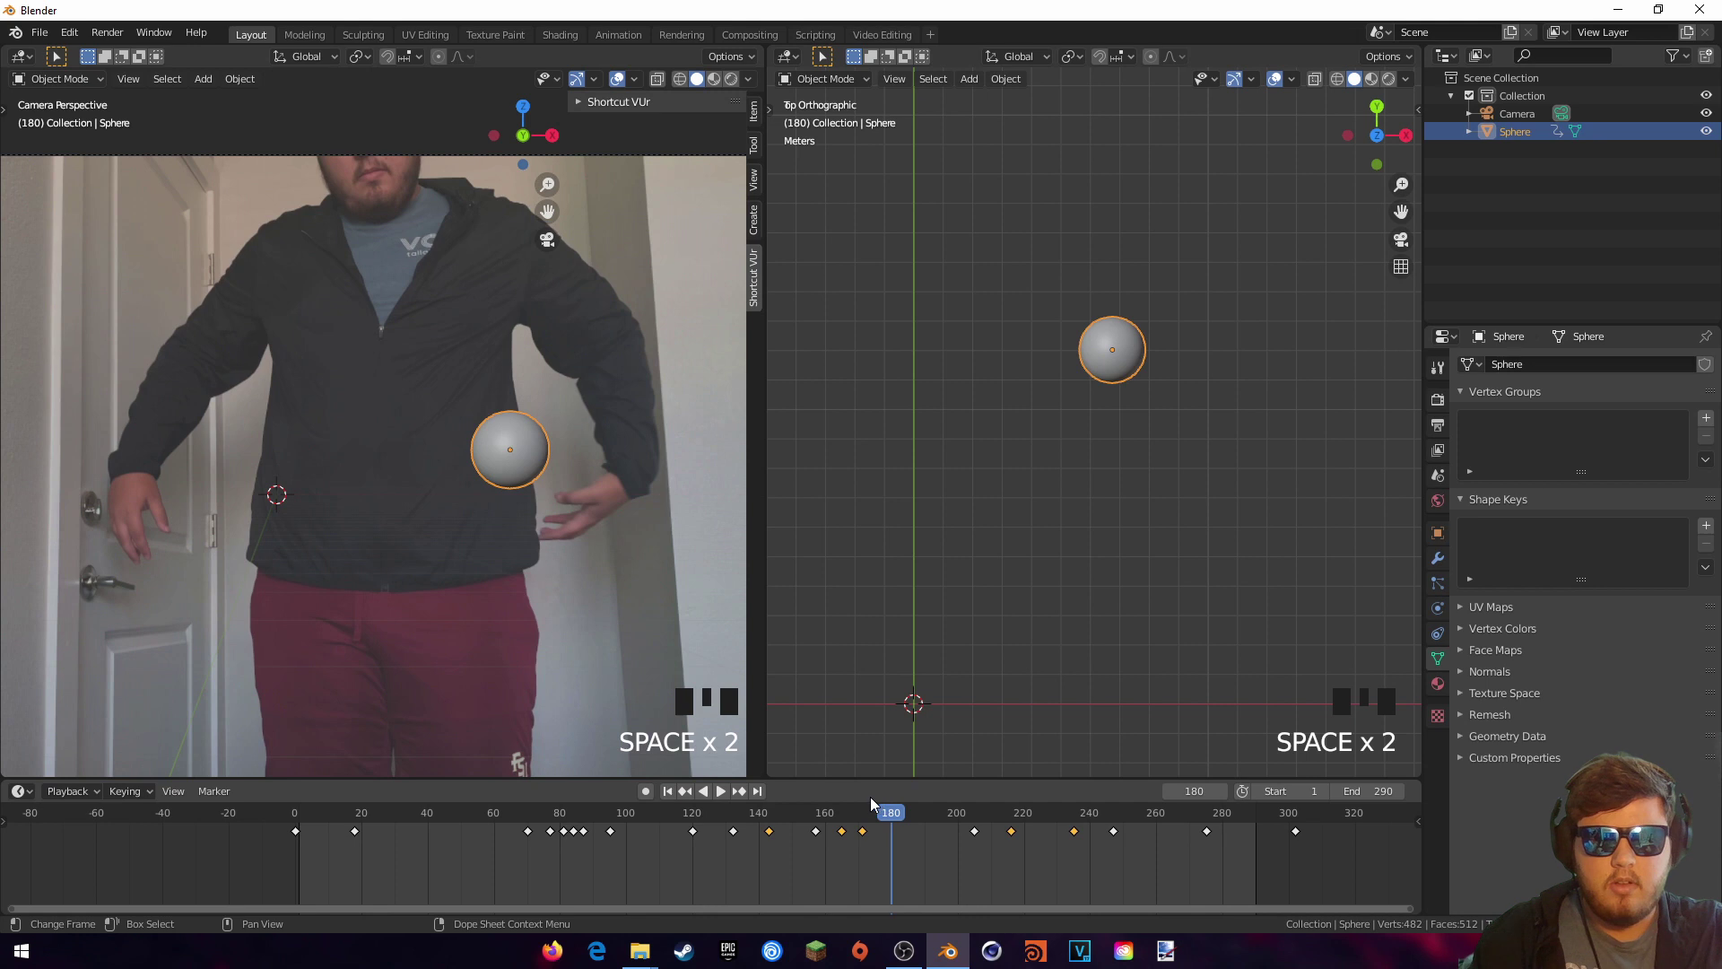
left_click(877, 812)
key("space")
key("space")
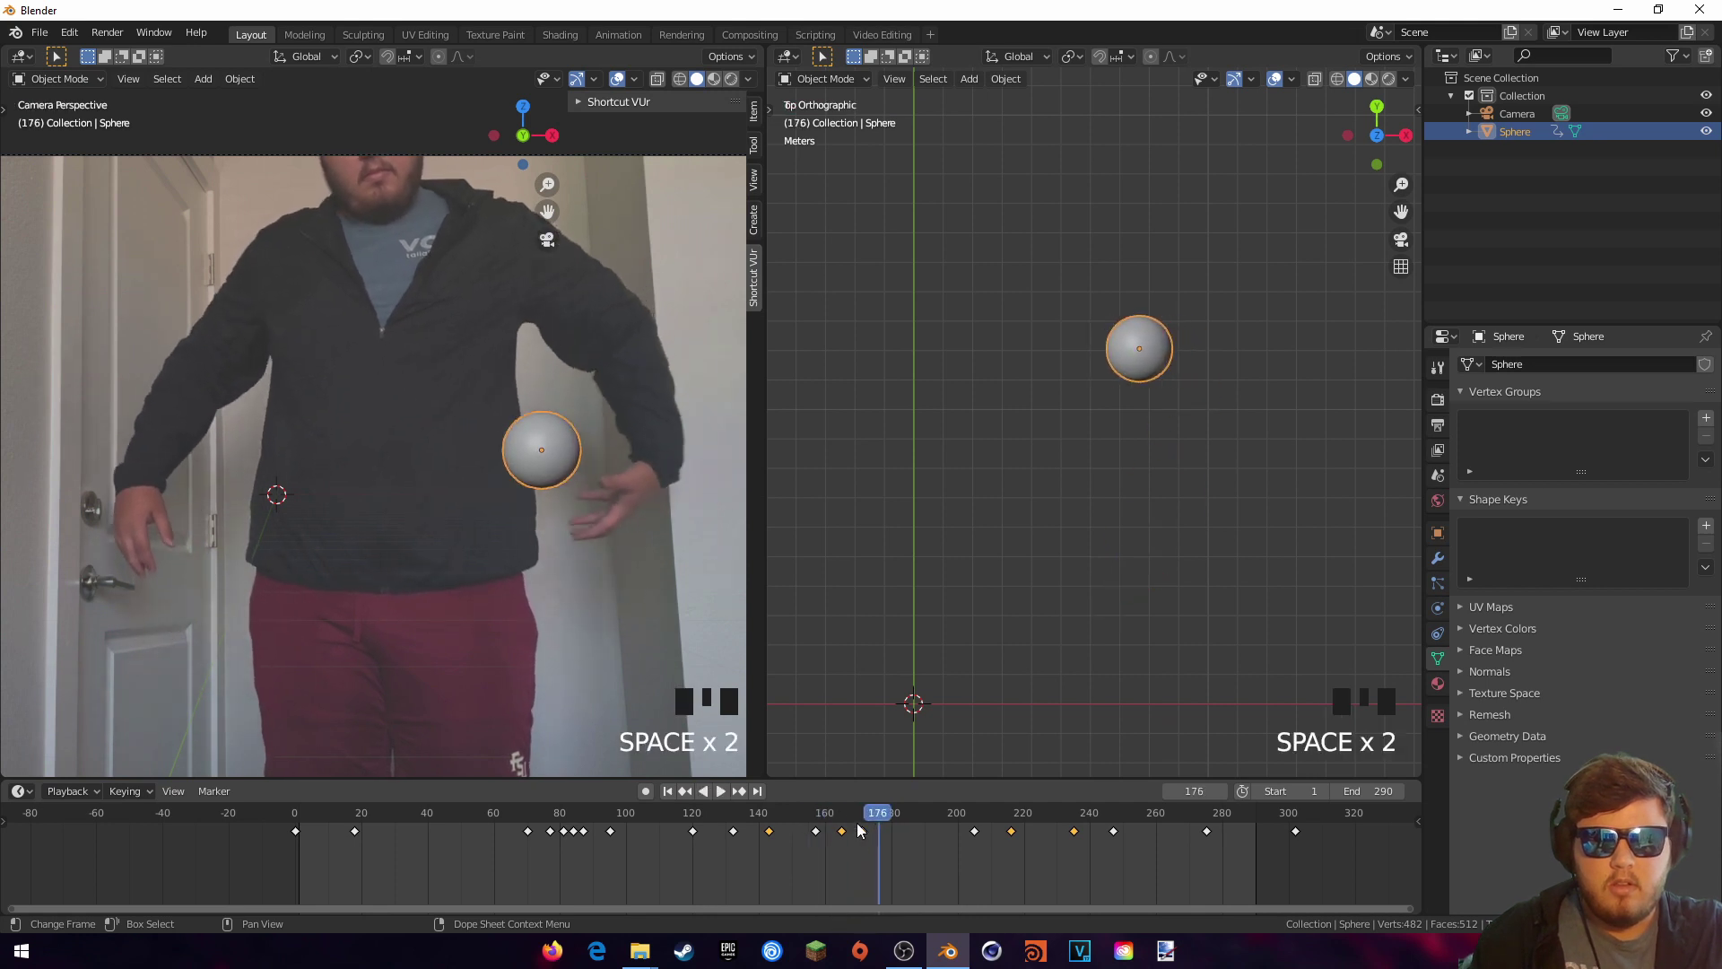
left_click(844, 819)
left_click_drag(835, 819, 816, 819)
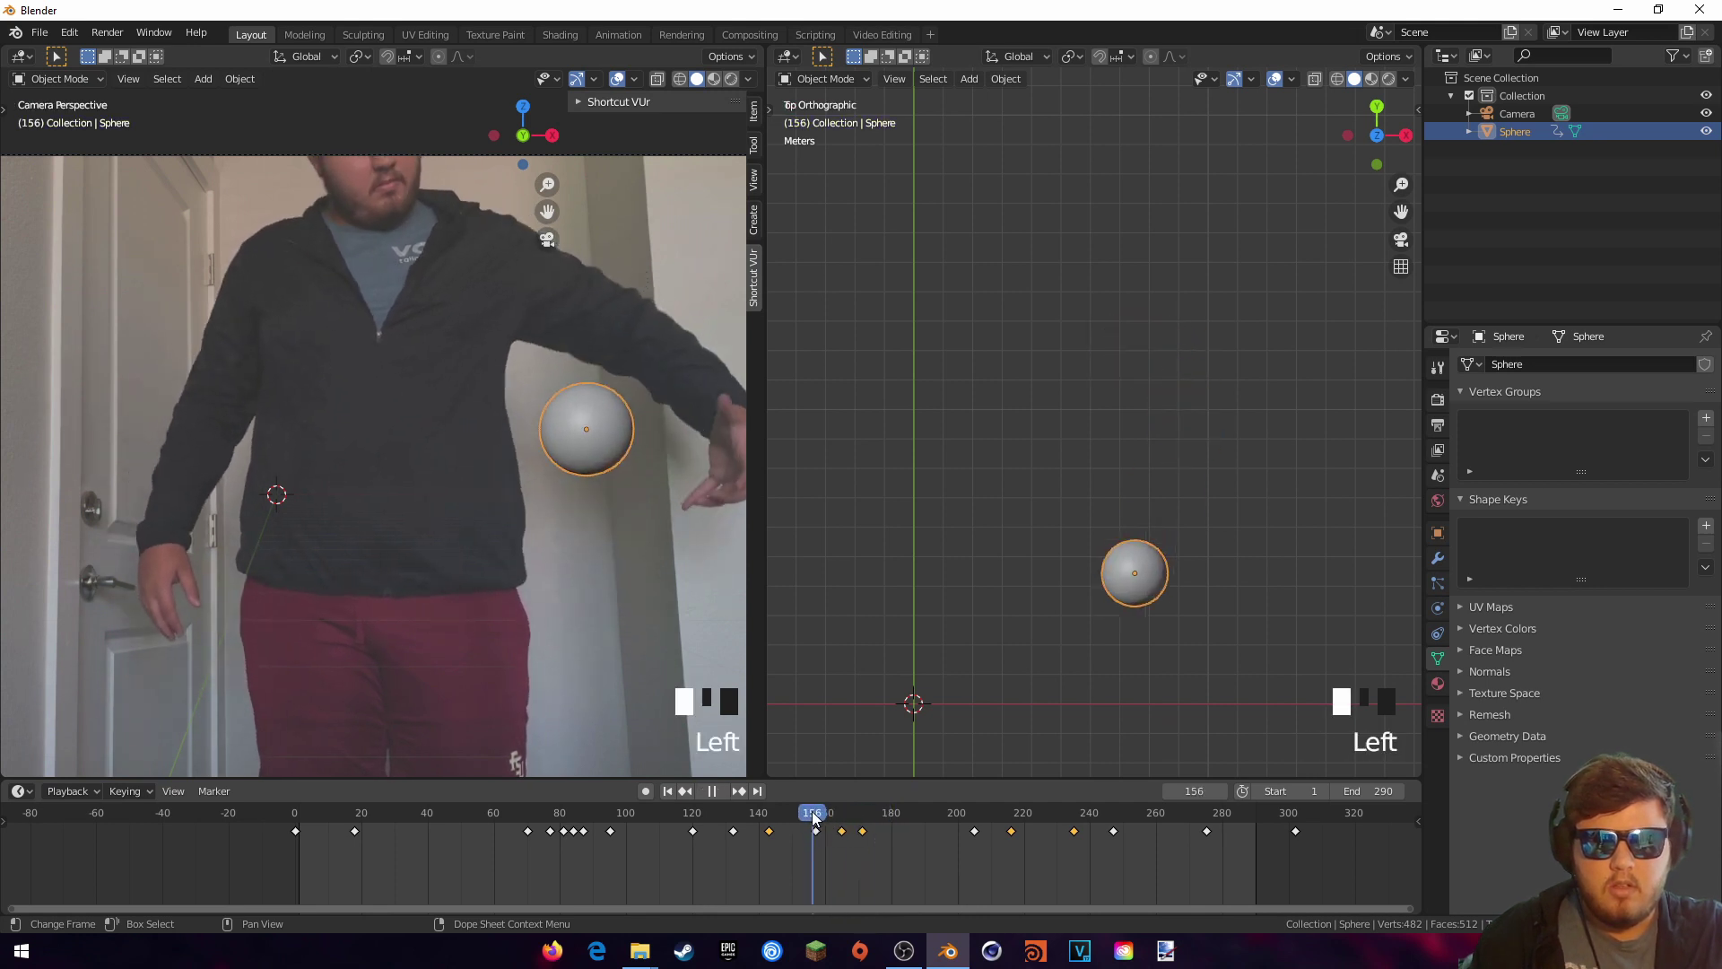
key("g")
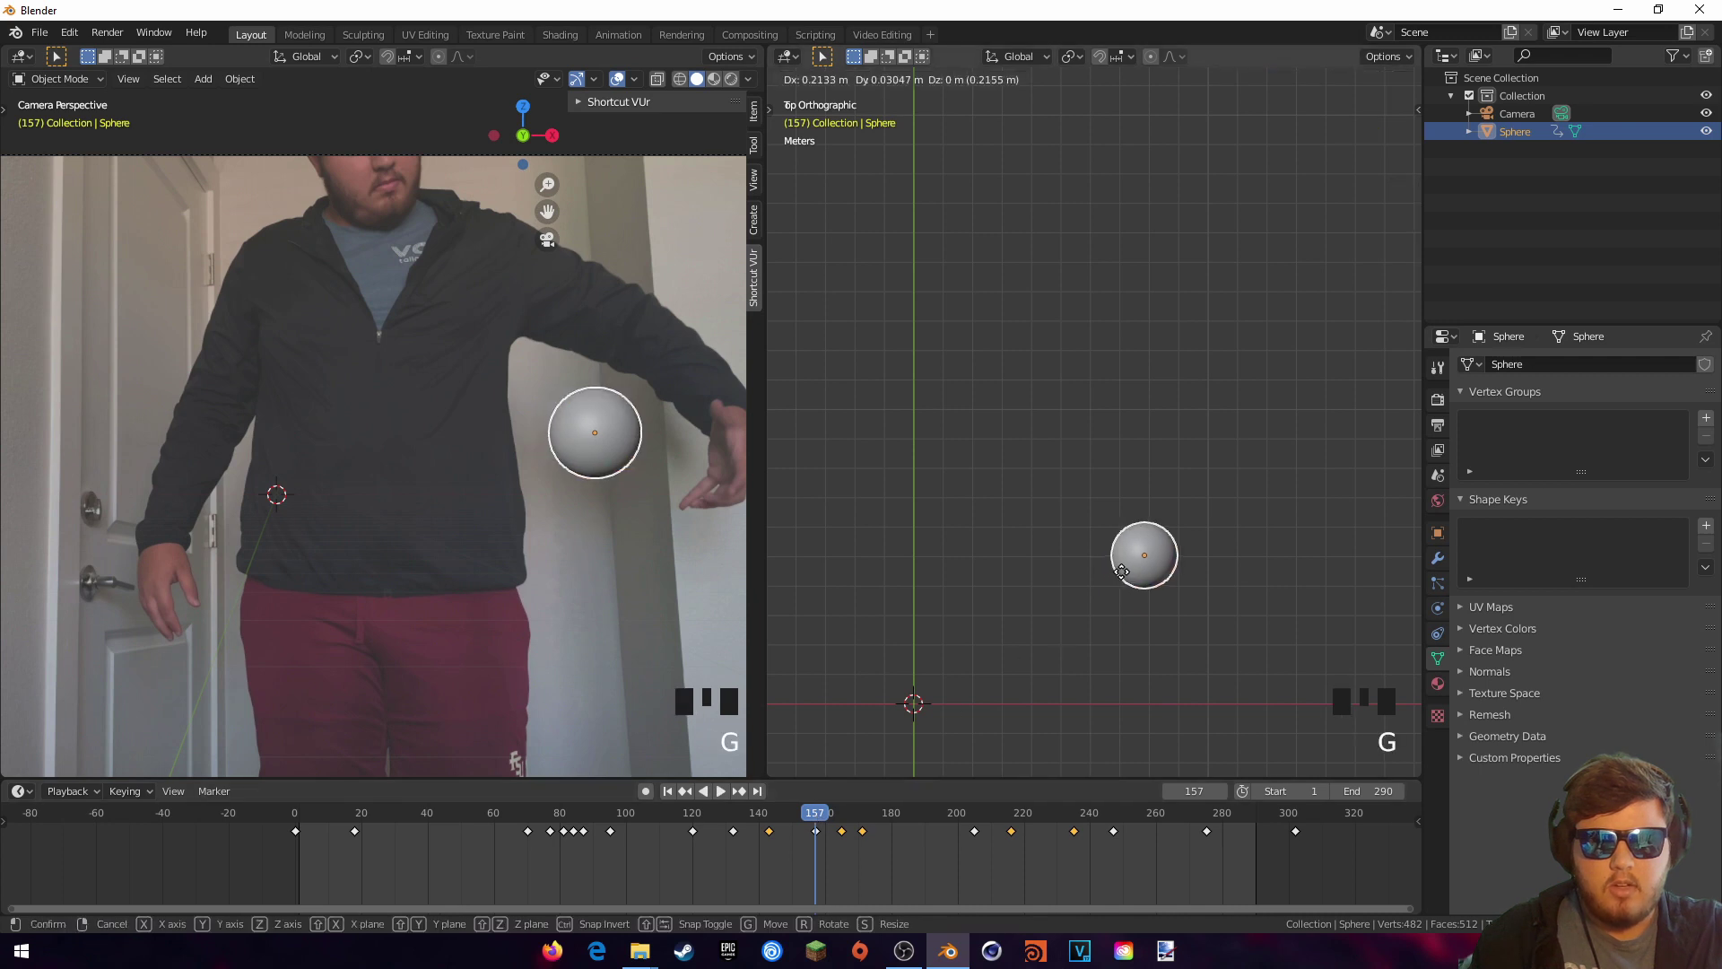
left_click(1139, 581)
key("i")
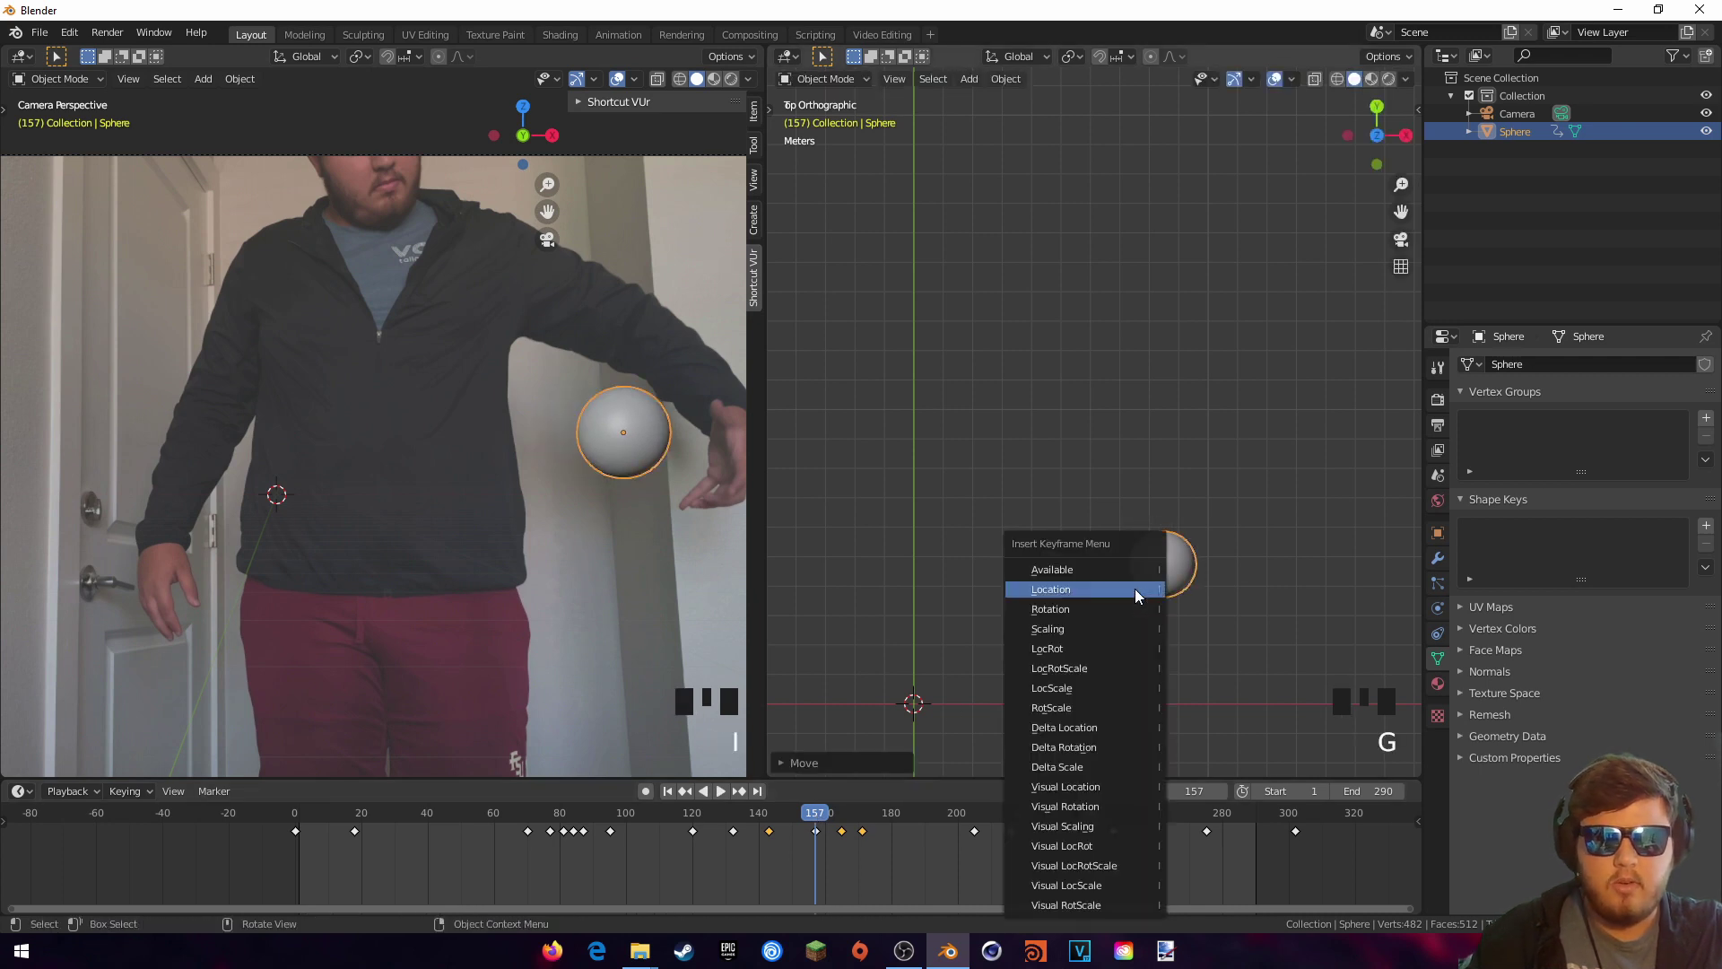
left_click(1135, 591)
Step: Replay the start of the pass, then move the sphere slightly farther from the camera at frame 182 and insert a Location keyframe
left_click(767, 821)
key("space")
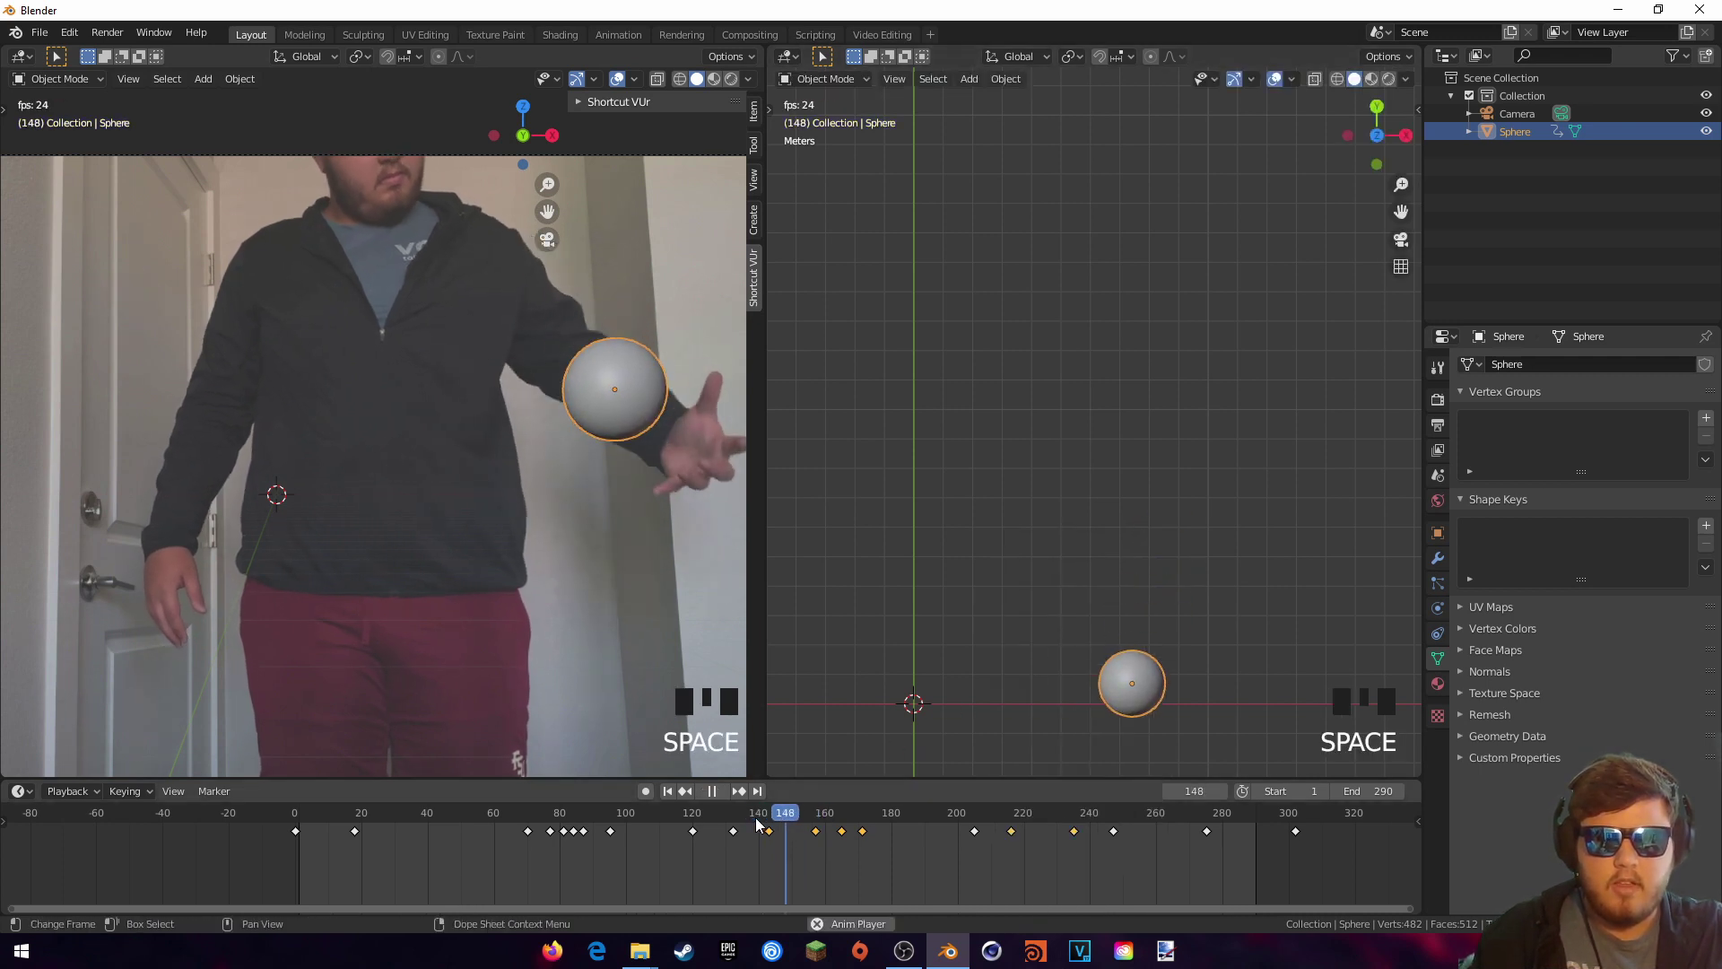
key("space")
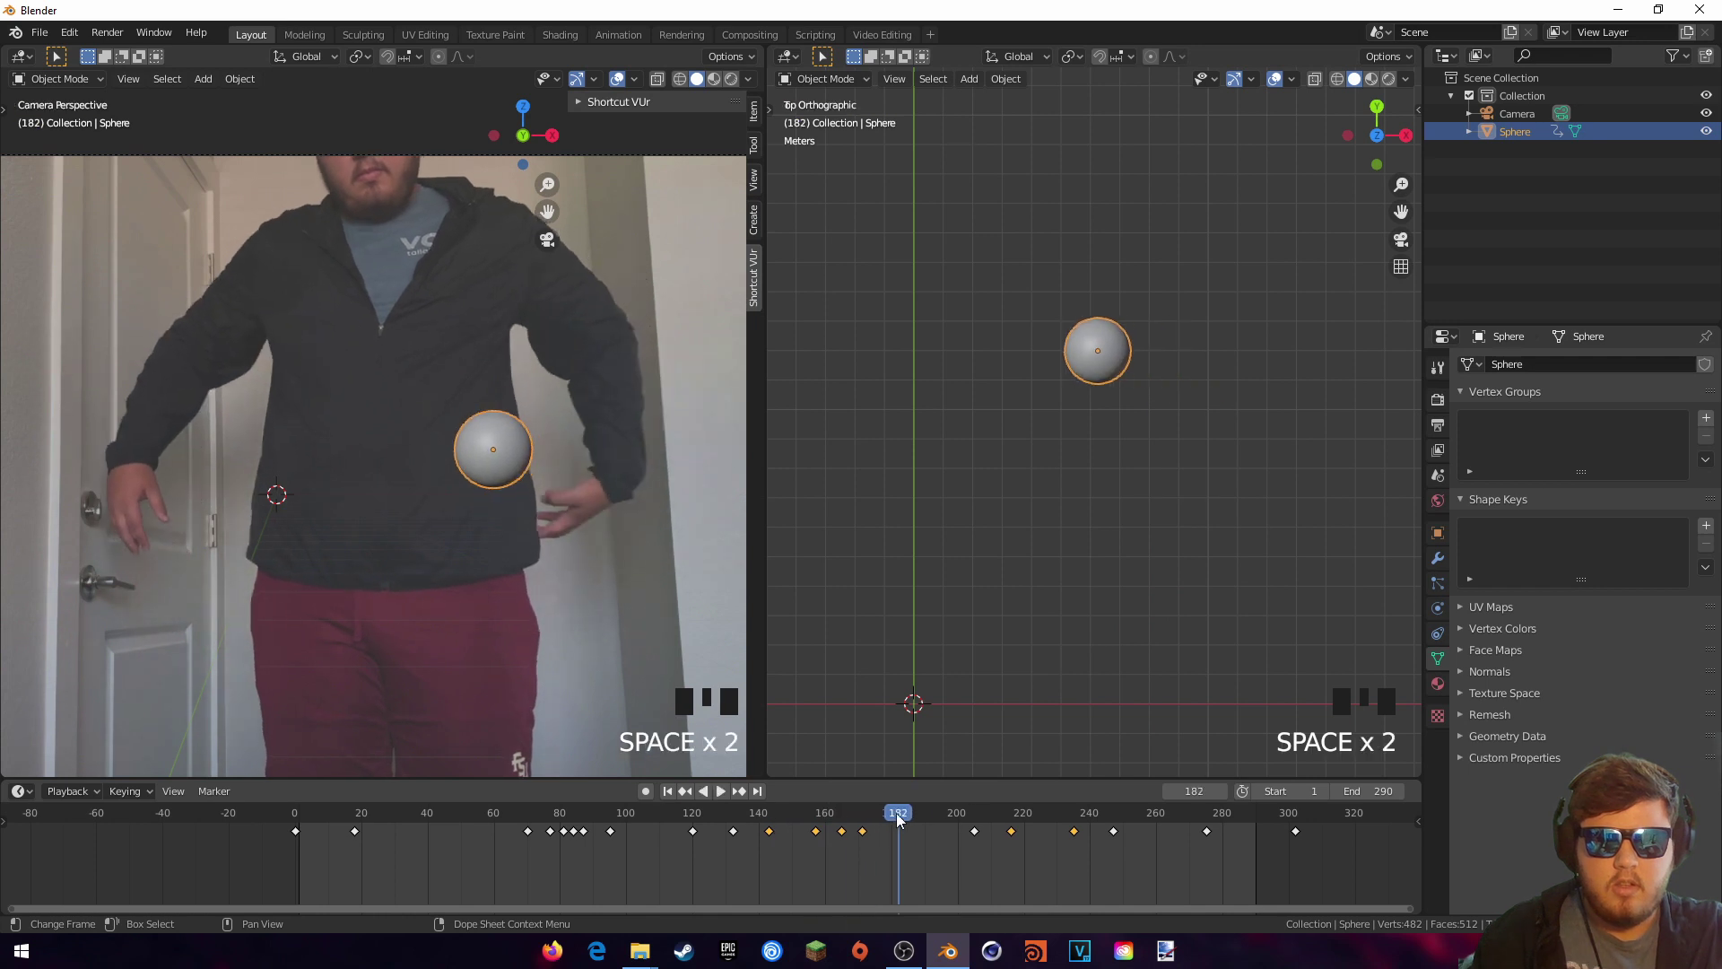
left_click(898, 819)
key("g")
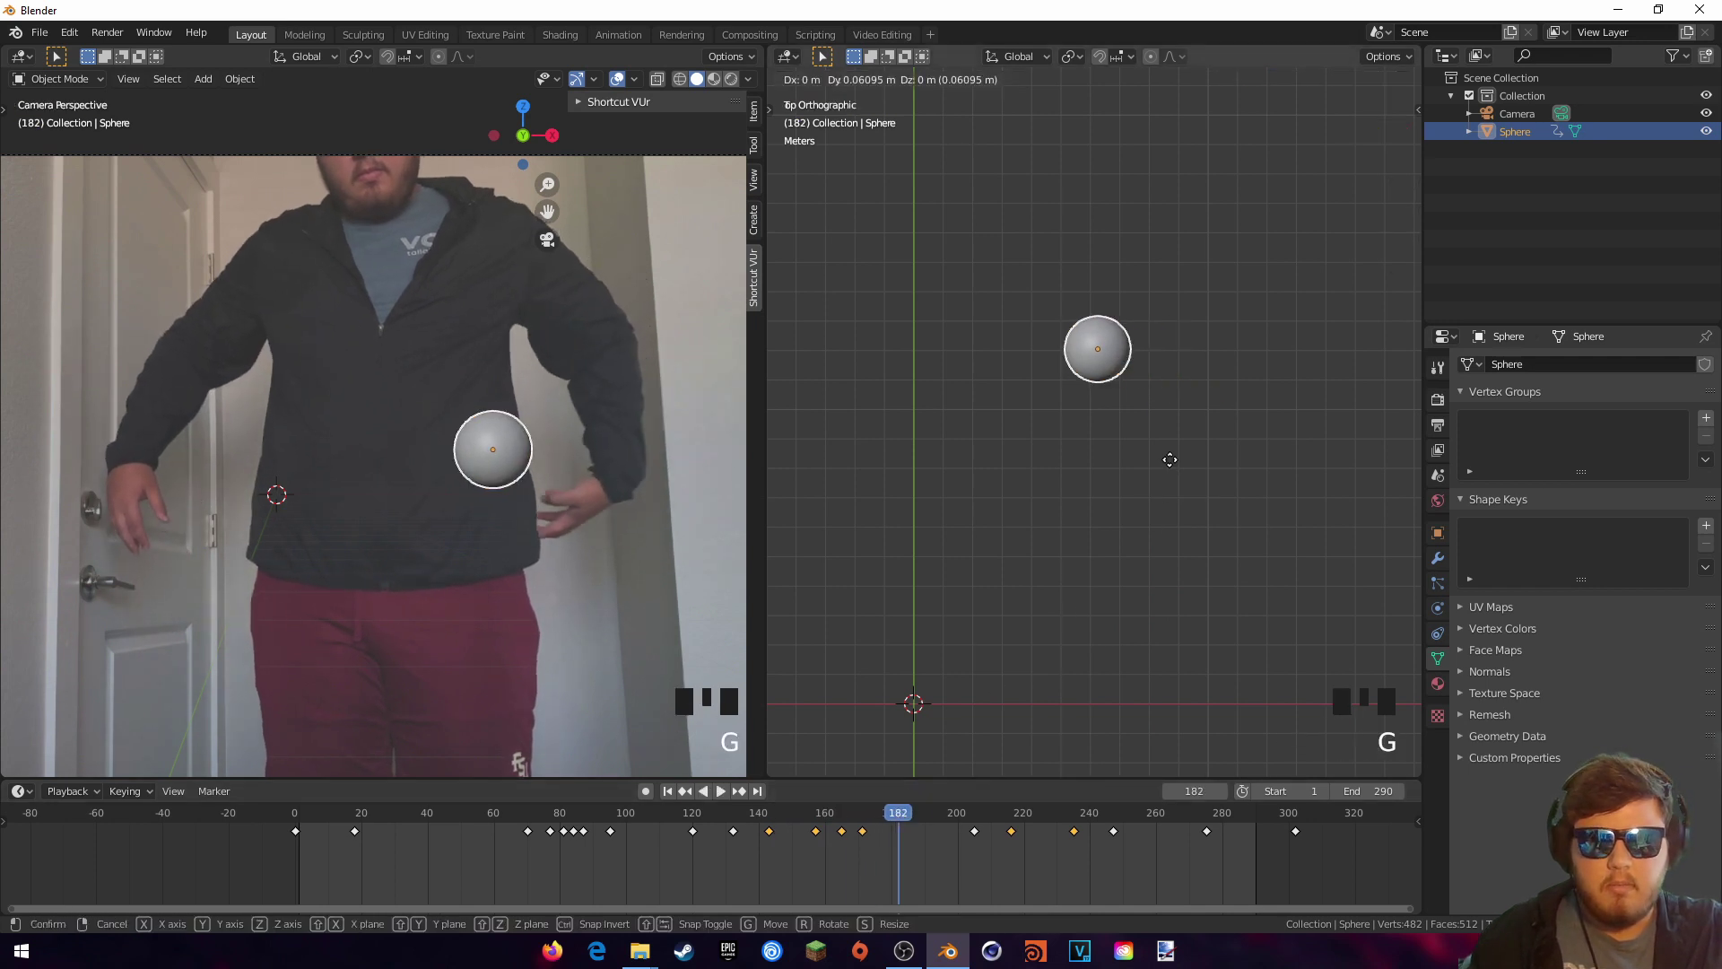
left_click(1172, 432)
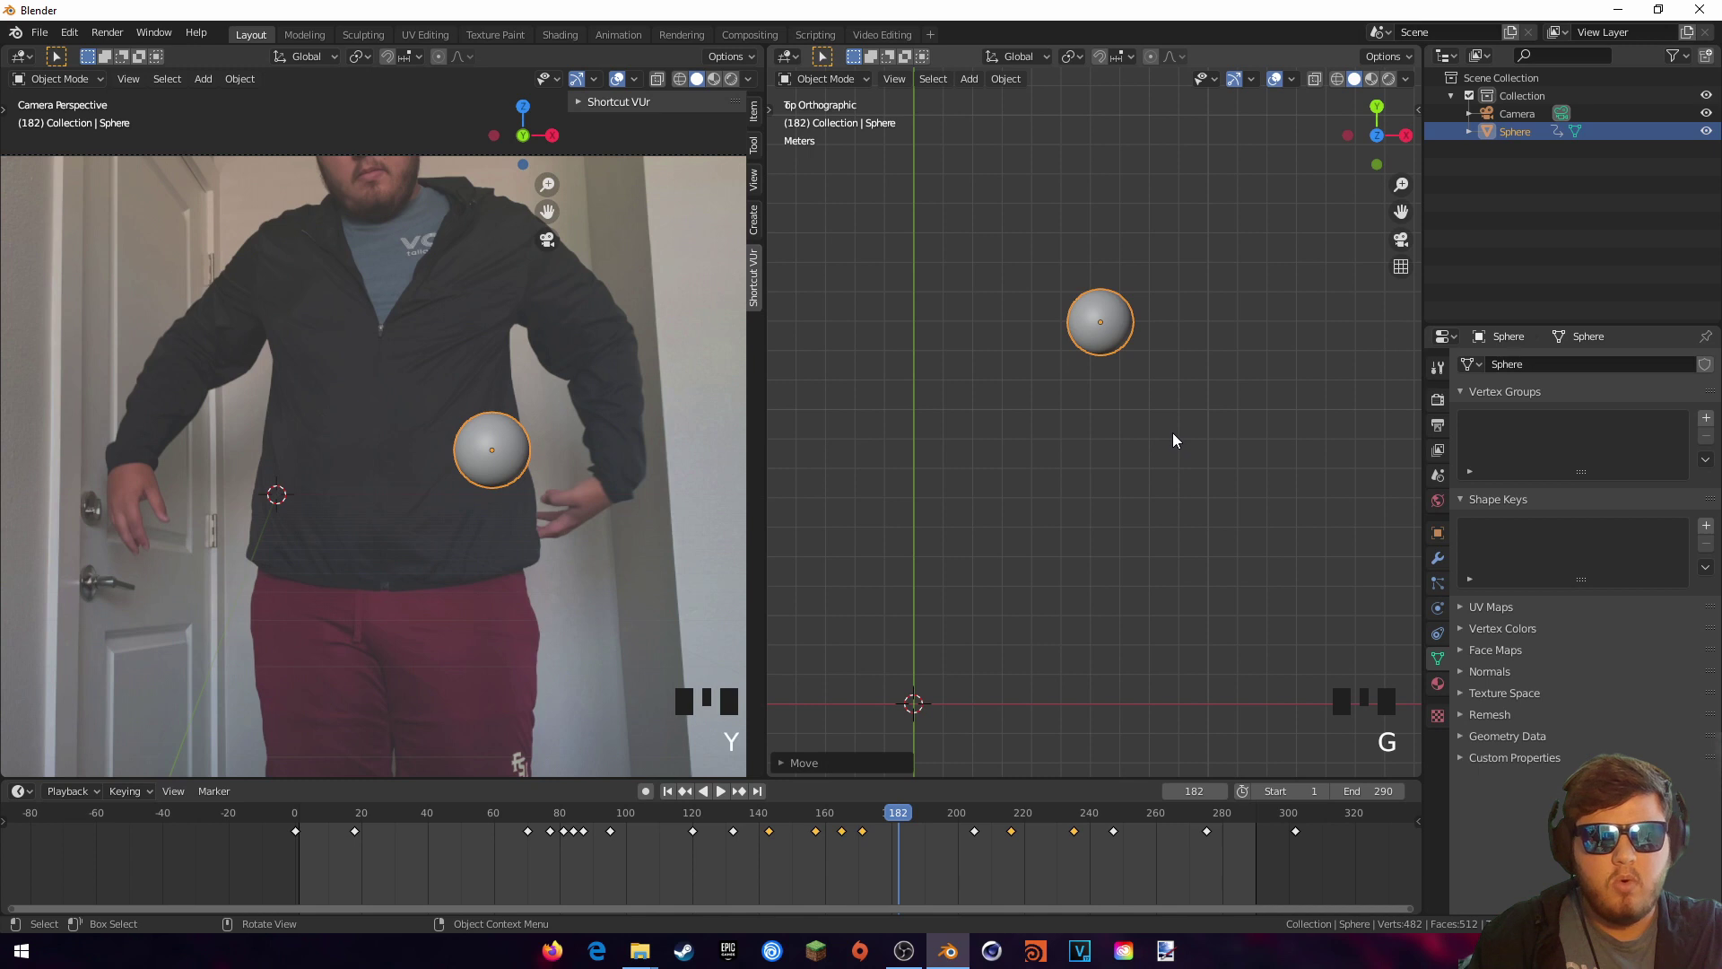
key("i")
left_click(1145, 458)
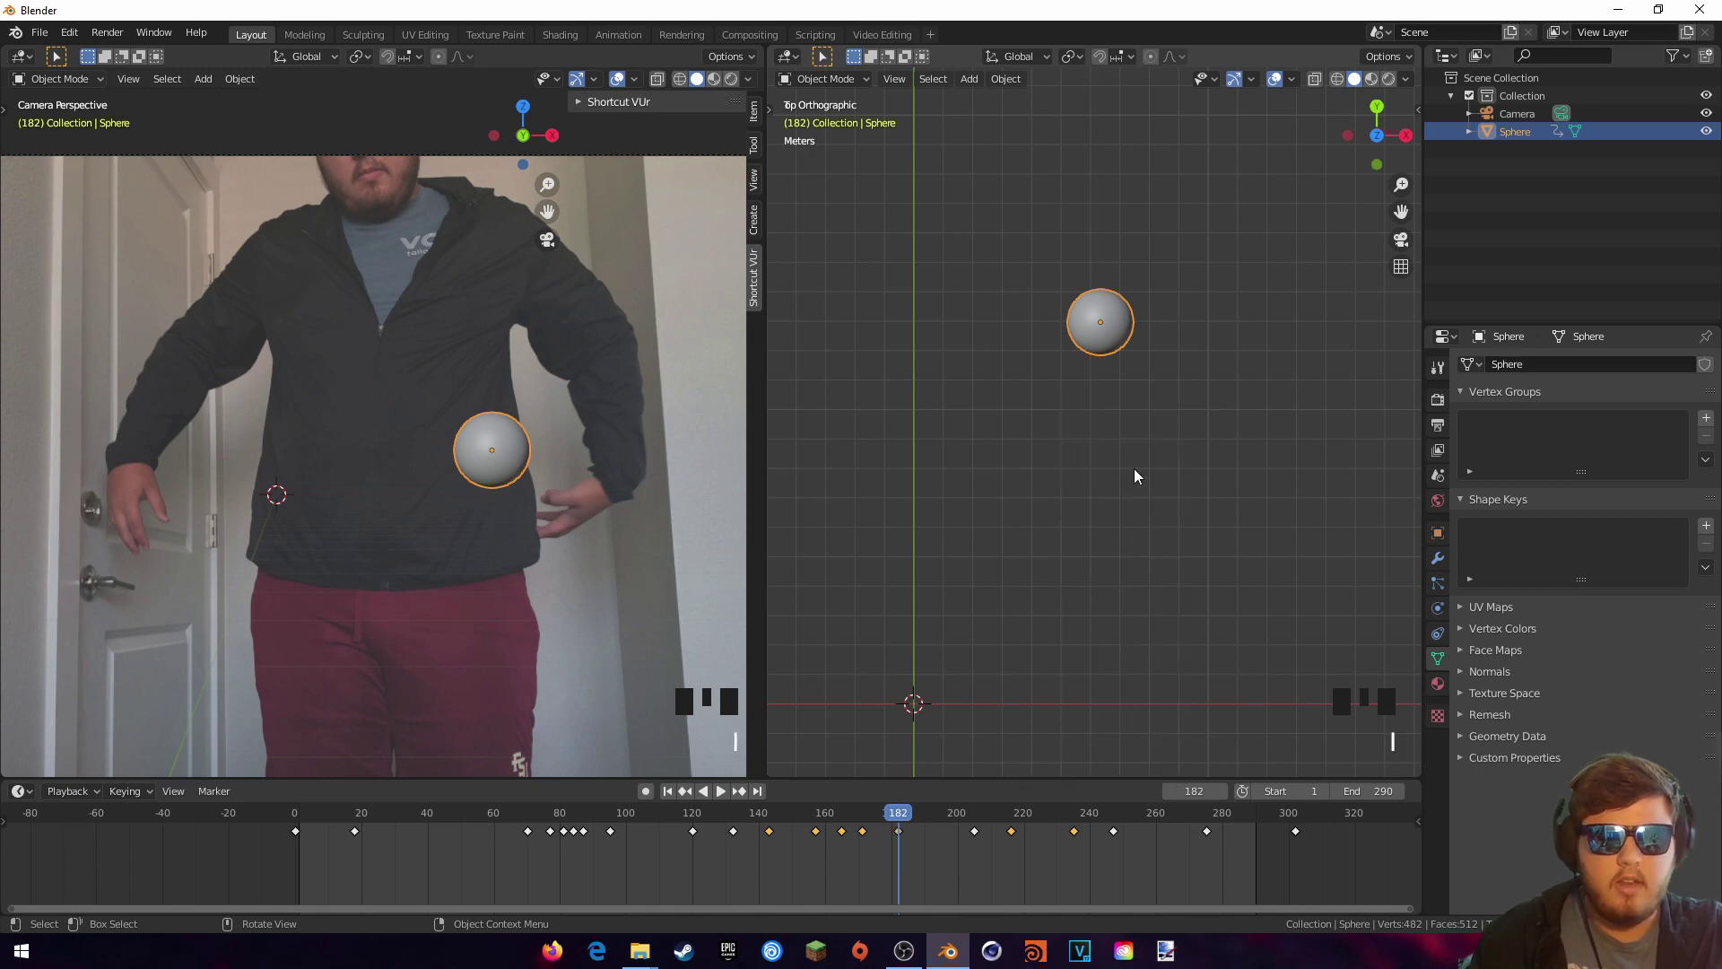
Step: Play back the animation from about frame 140 to frame 289 to review the sphere's adjusted path
key("space")
left_click(863, 814)
left_click_drag(863, 815, 756, 811)
key("space")
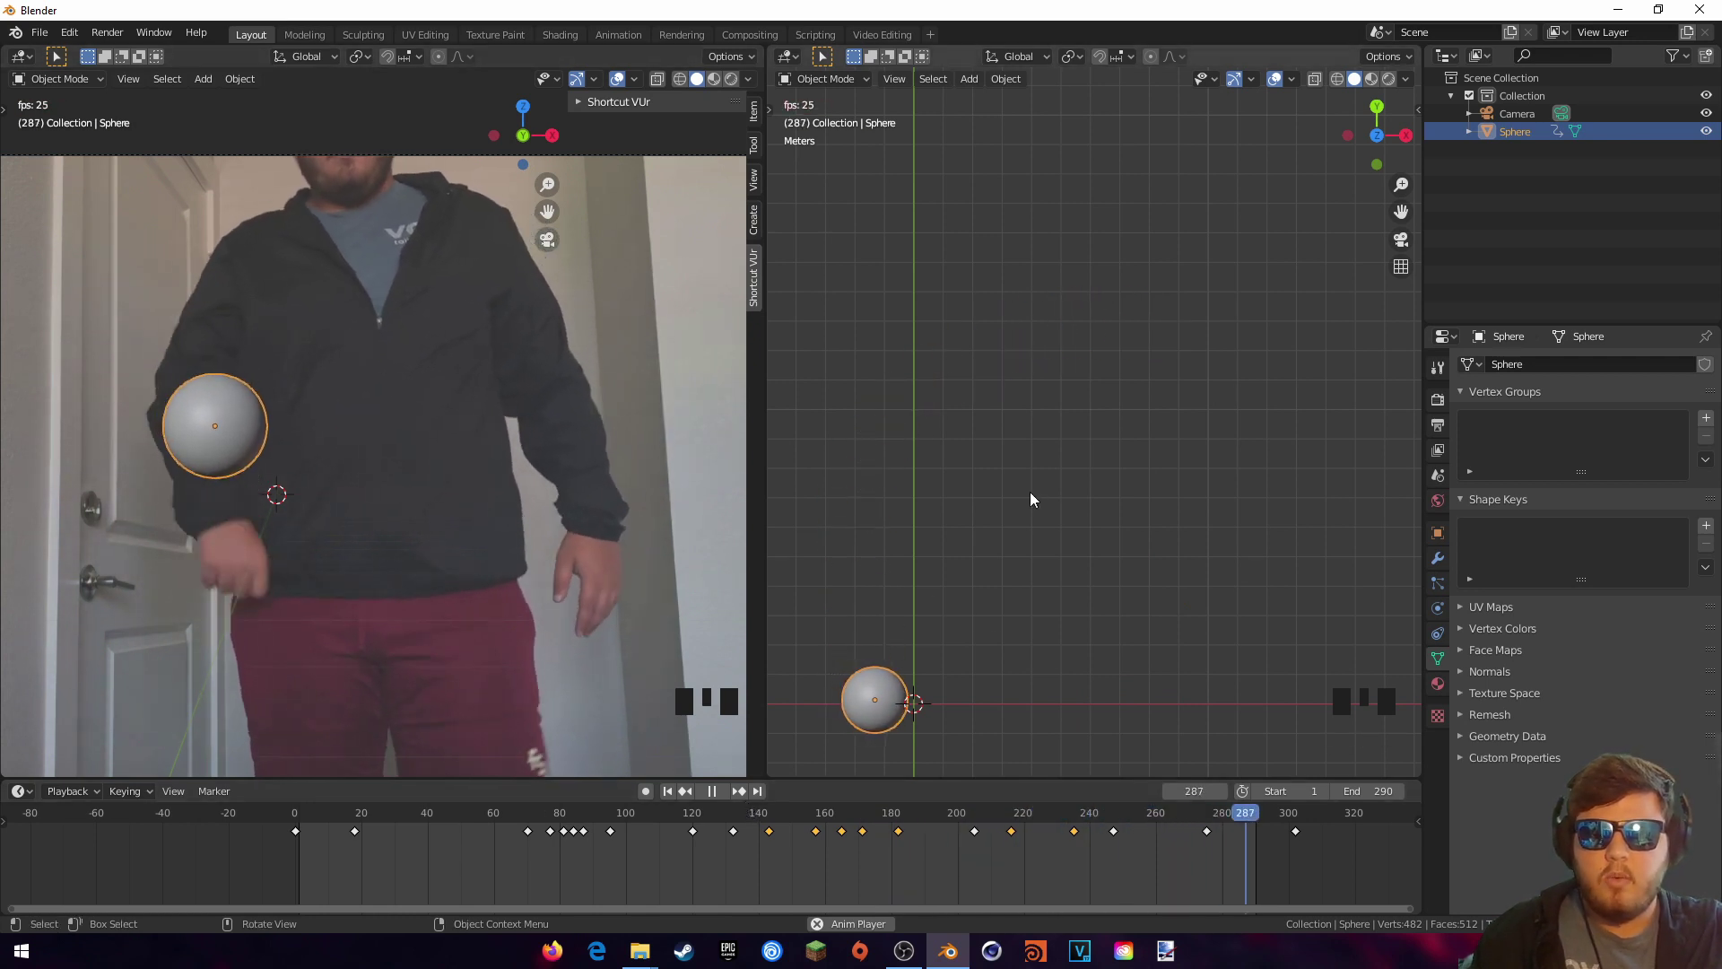
key("space")
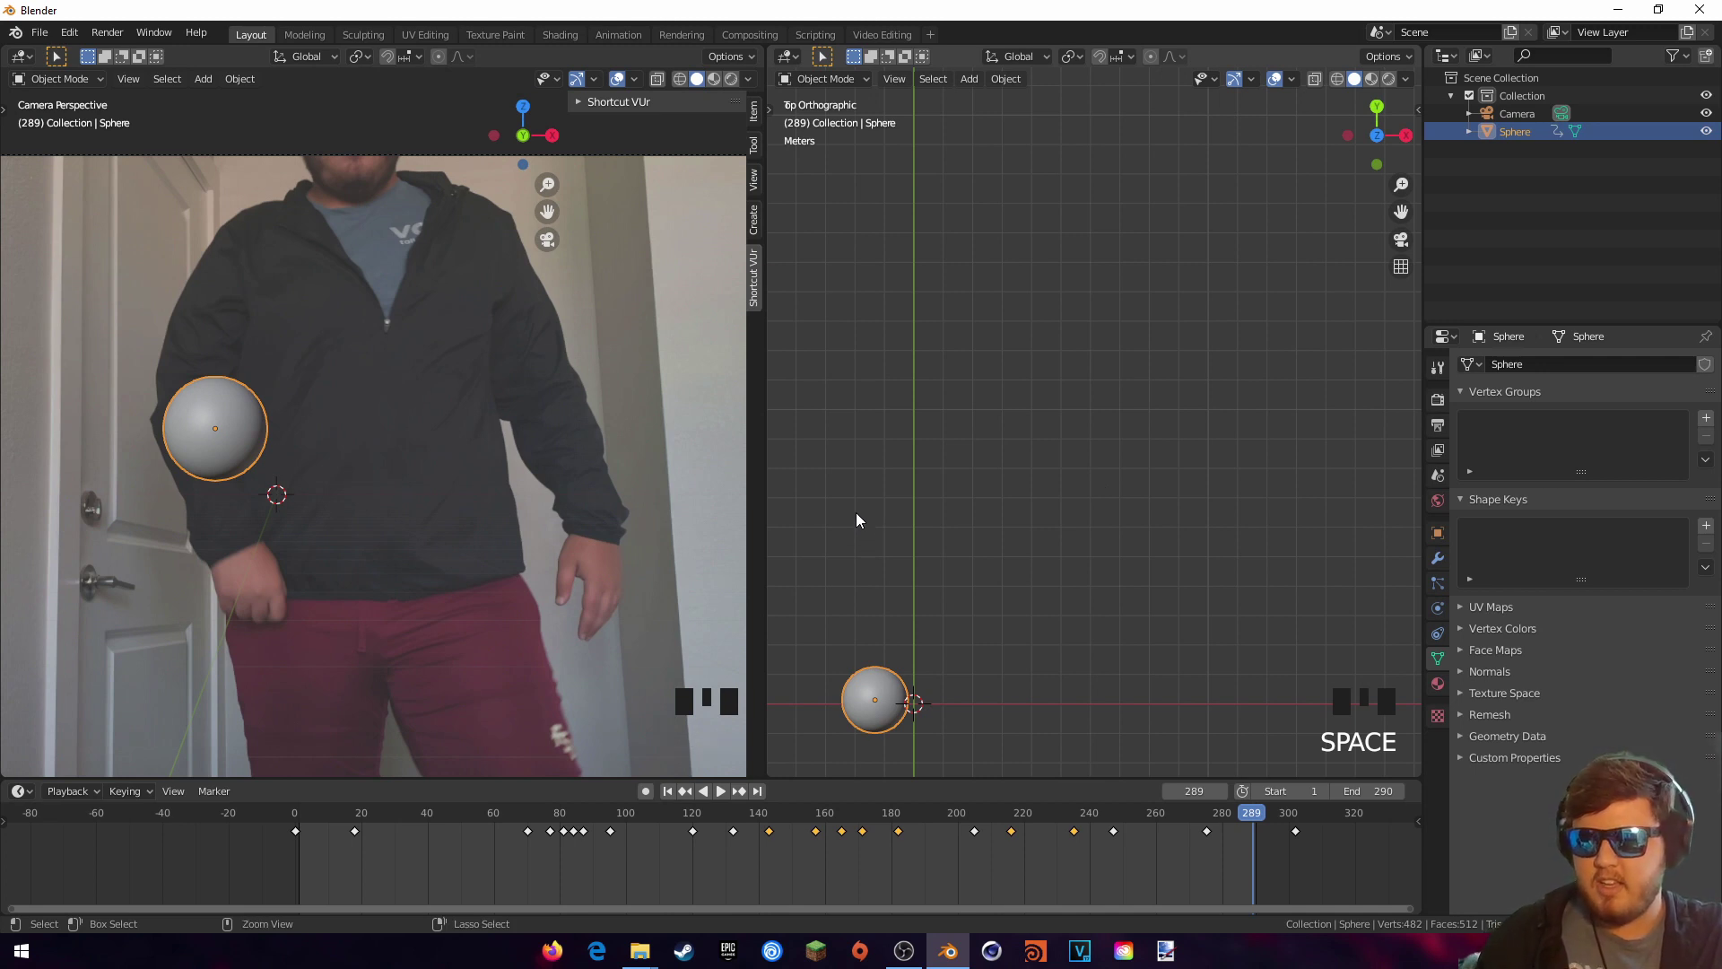
Step: Save the project as VFX Shot.blend in the Beginner VFX folder inside Blender Tutorials on drive A
key("ctrl+s")
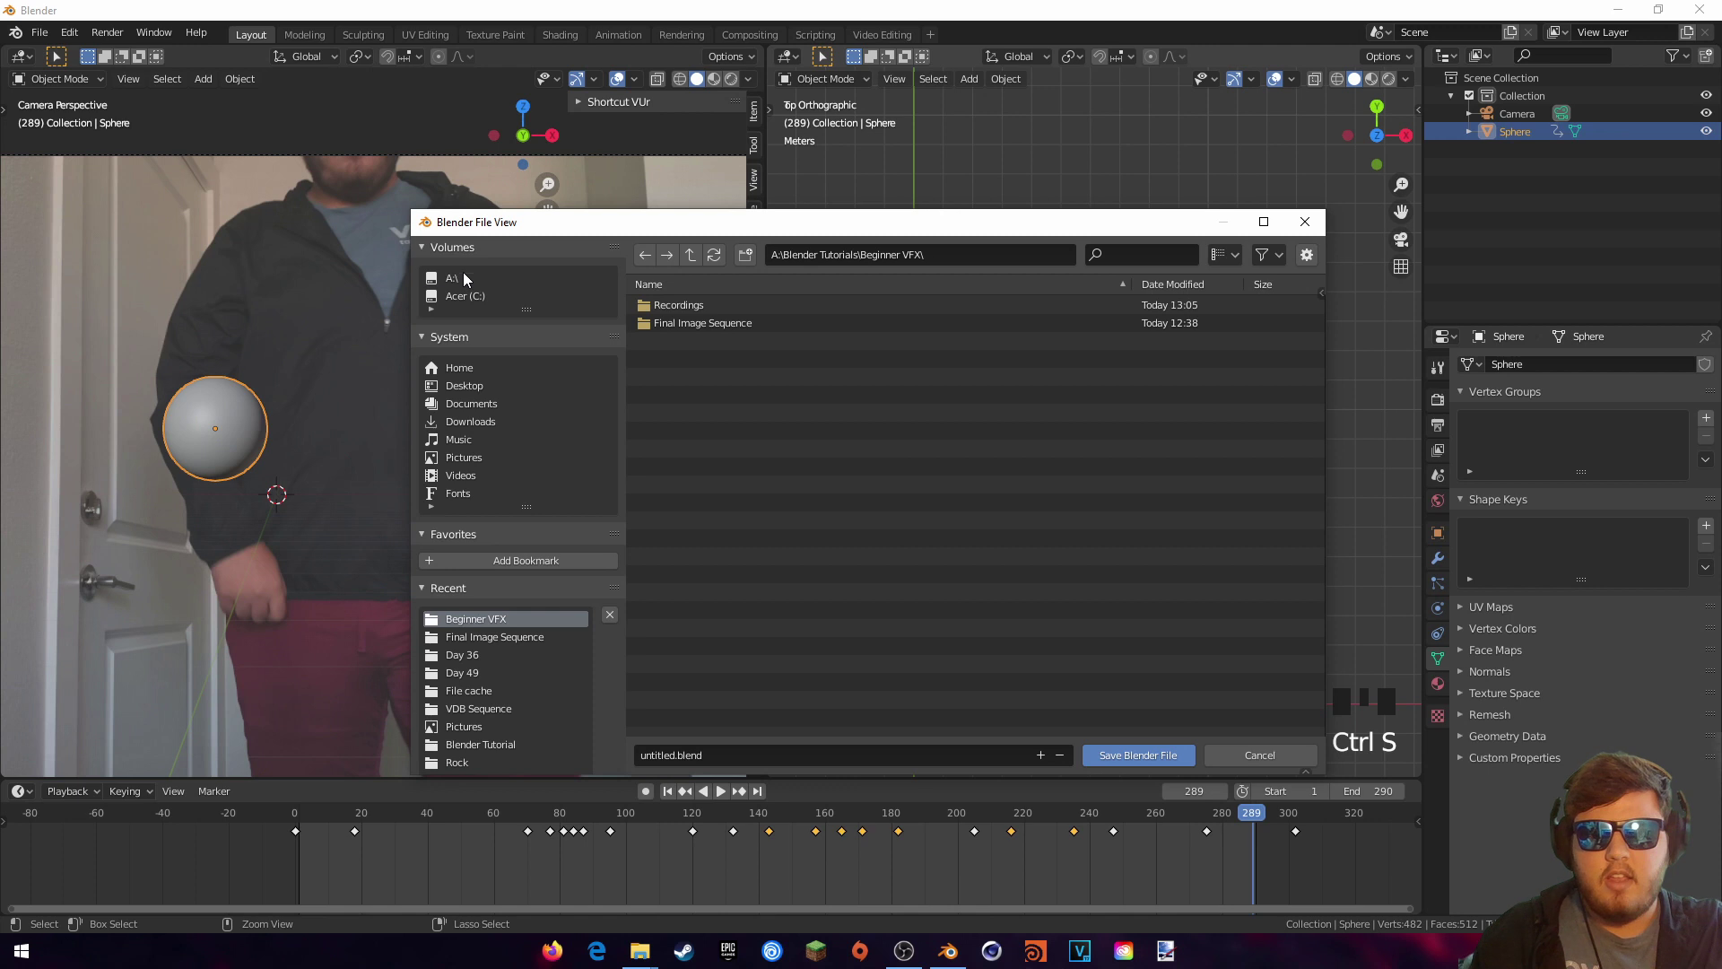
left_click(459, 277)
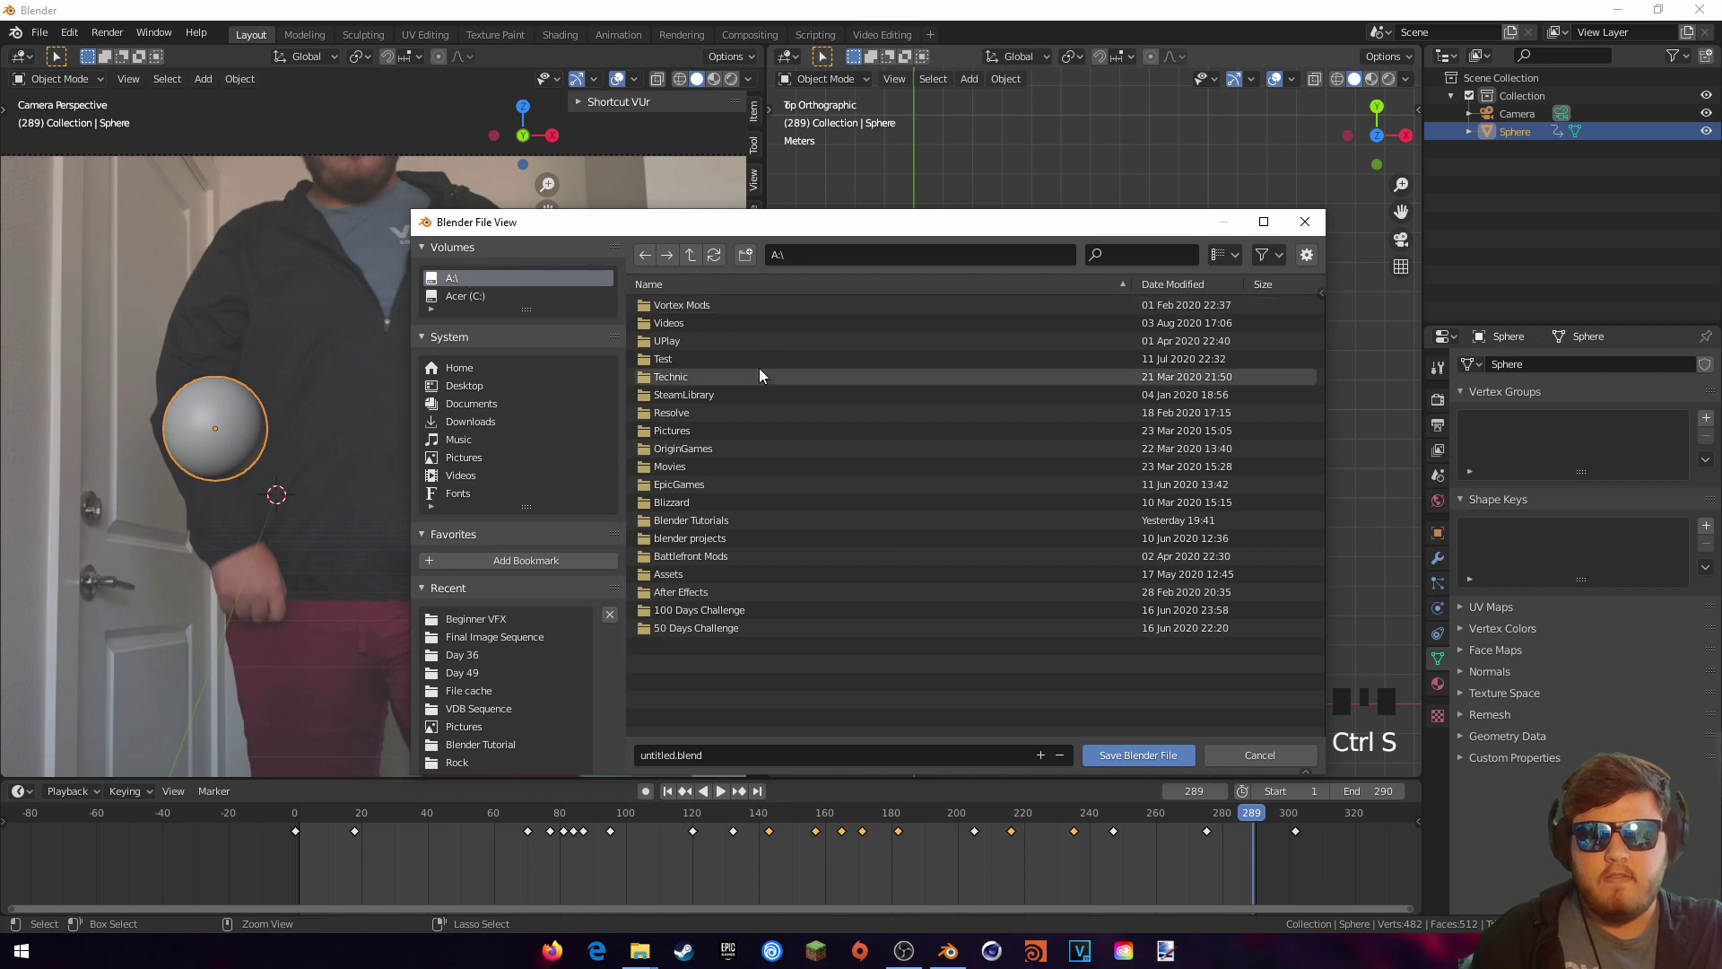
left_click(684, 521)
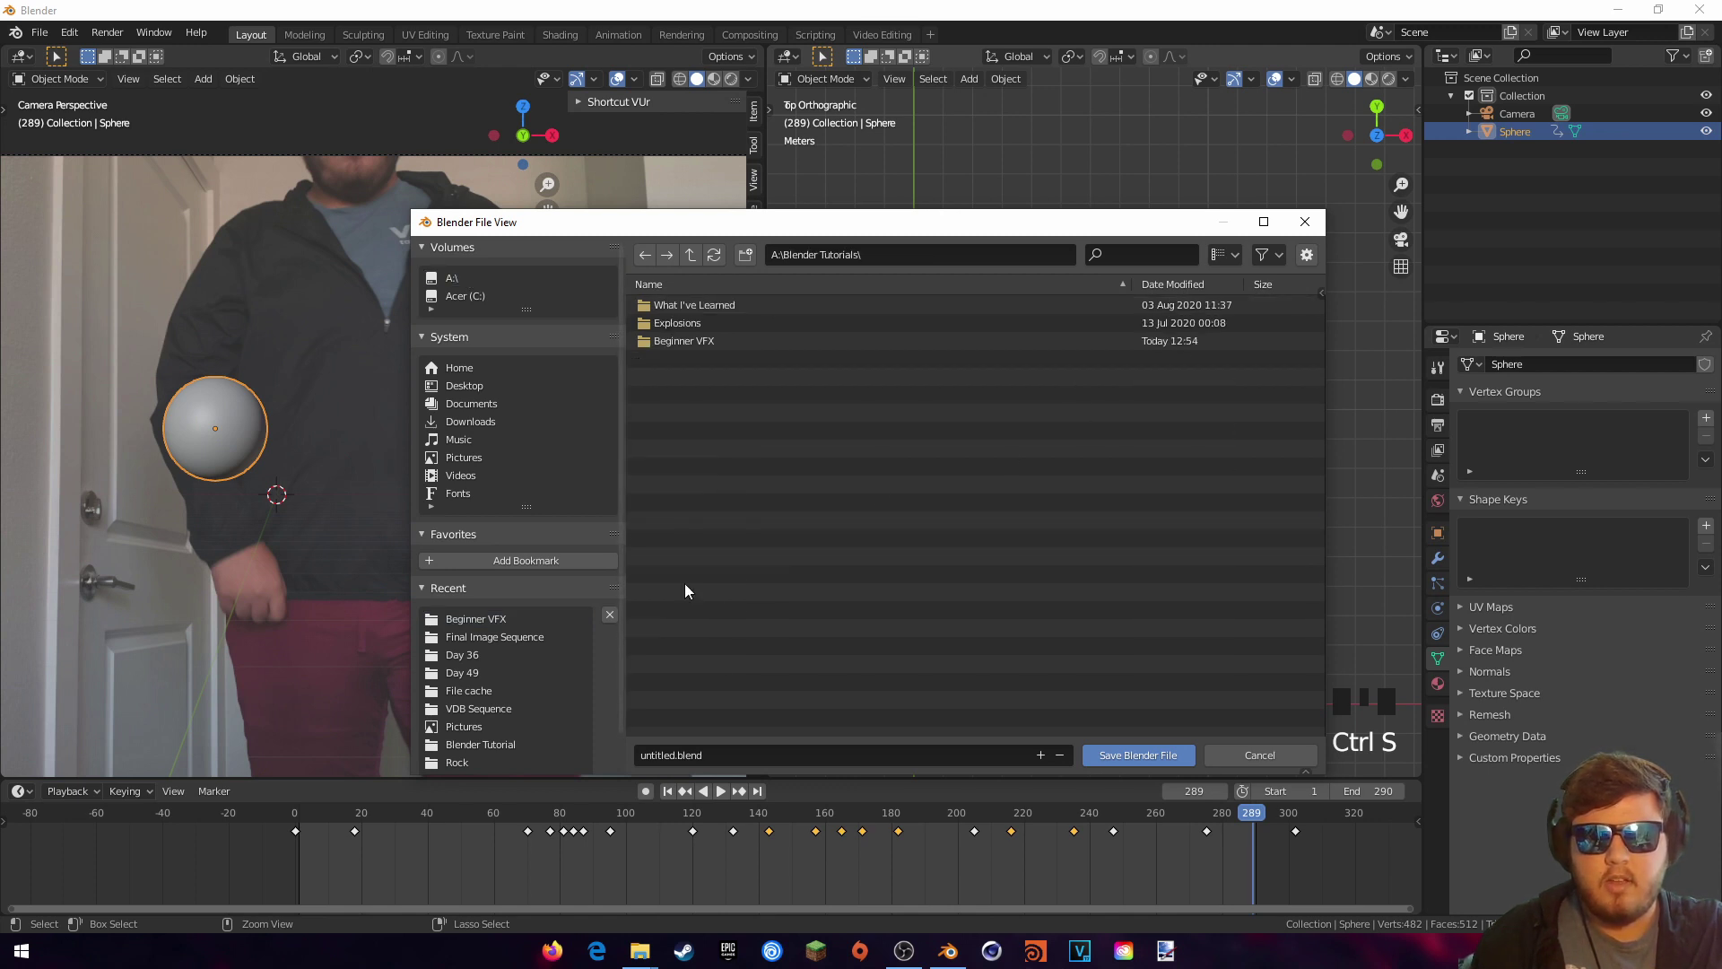
left_click(689, 340)
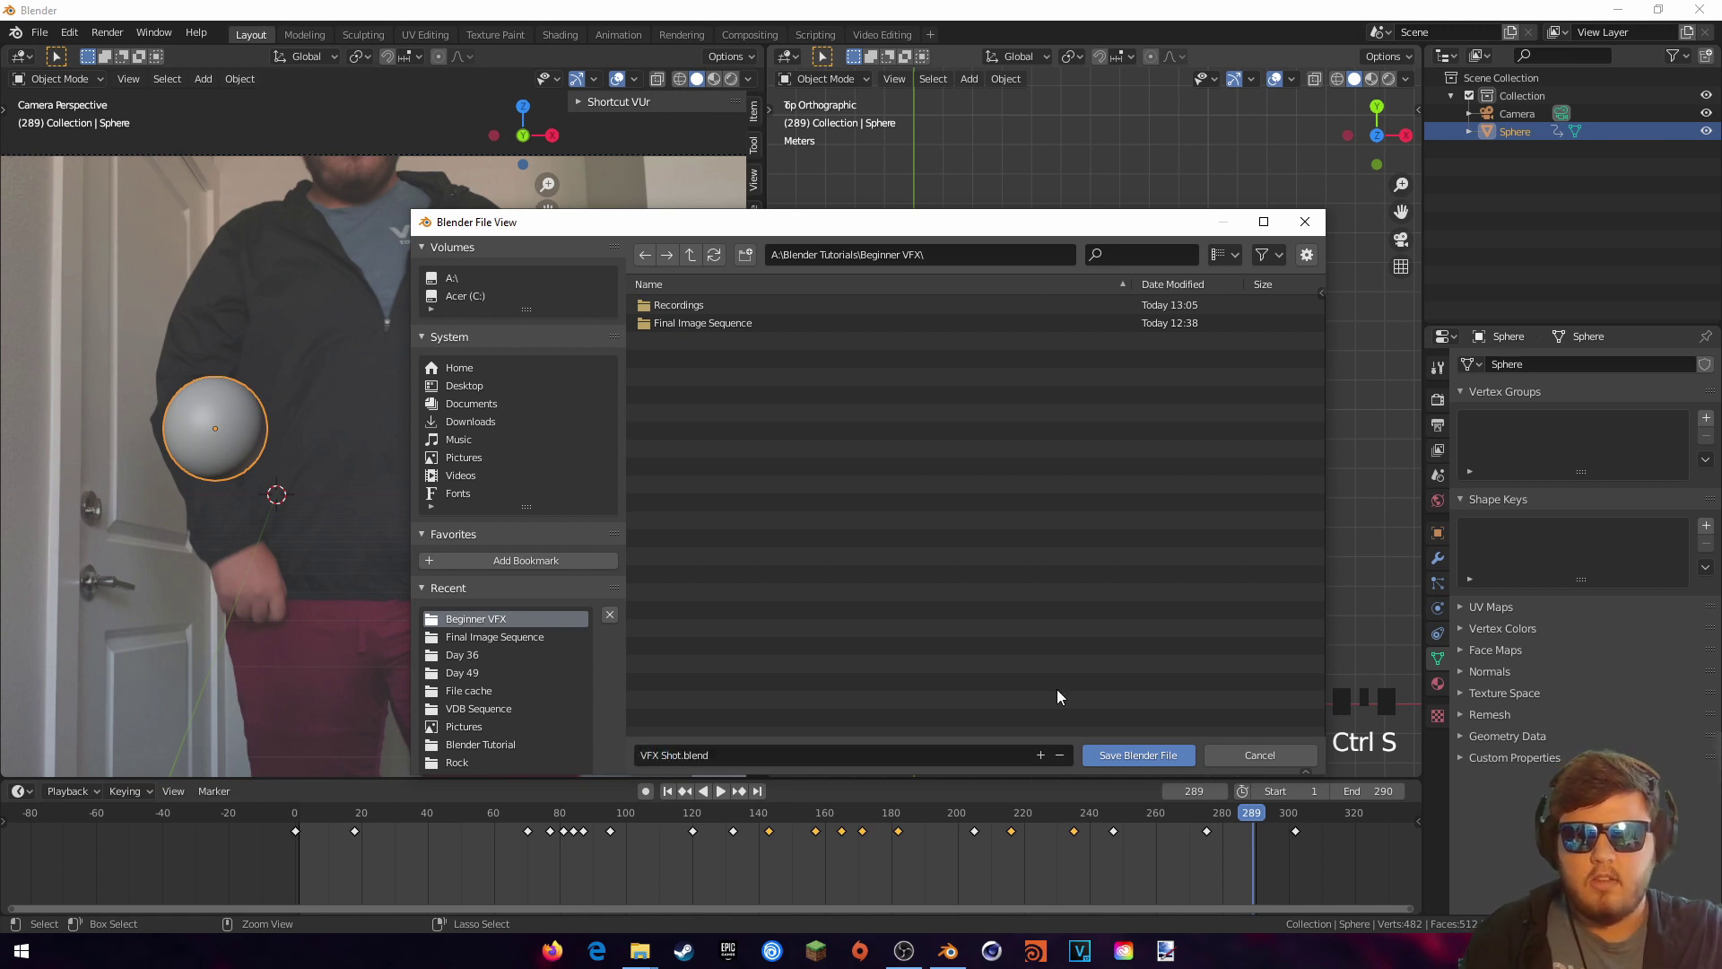
left_click(1123, 755)
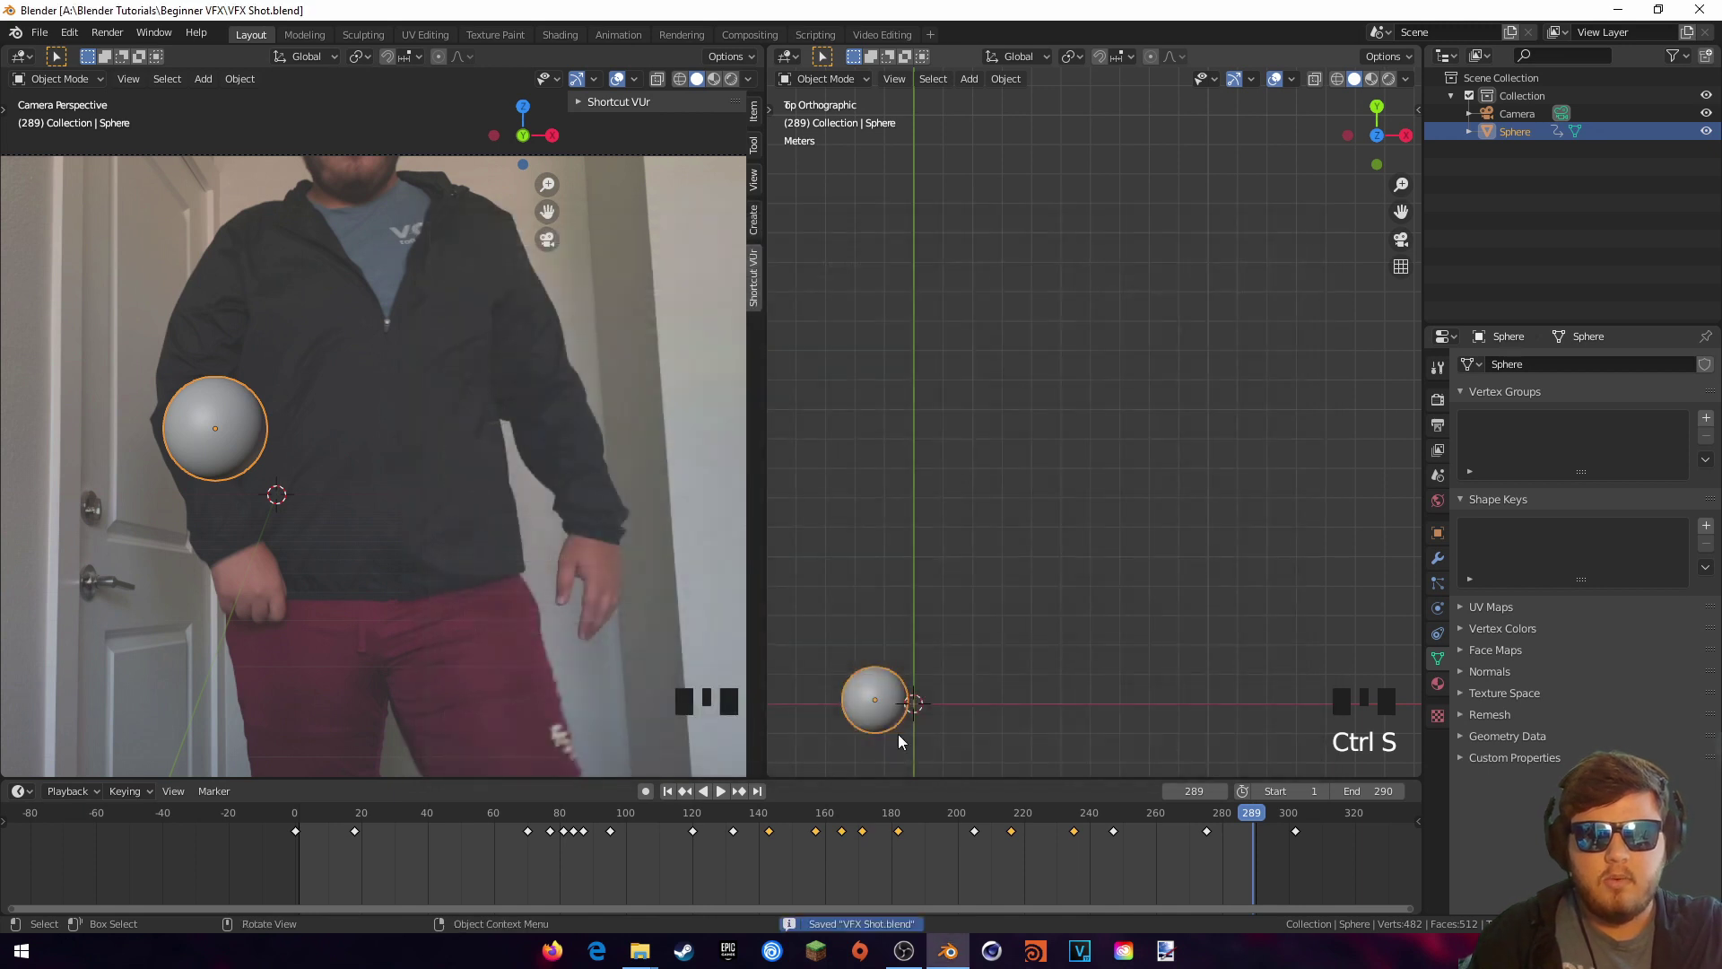
Step: Enlarge the timeline area to about half the window height and change it to a Graph Editor
middle_click_drag(559, 544, 598, 479, "shift")
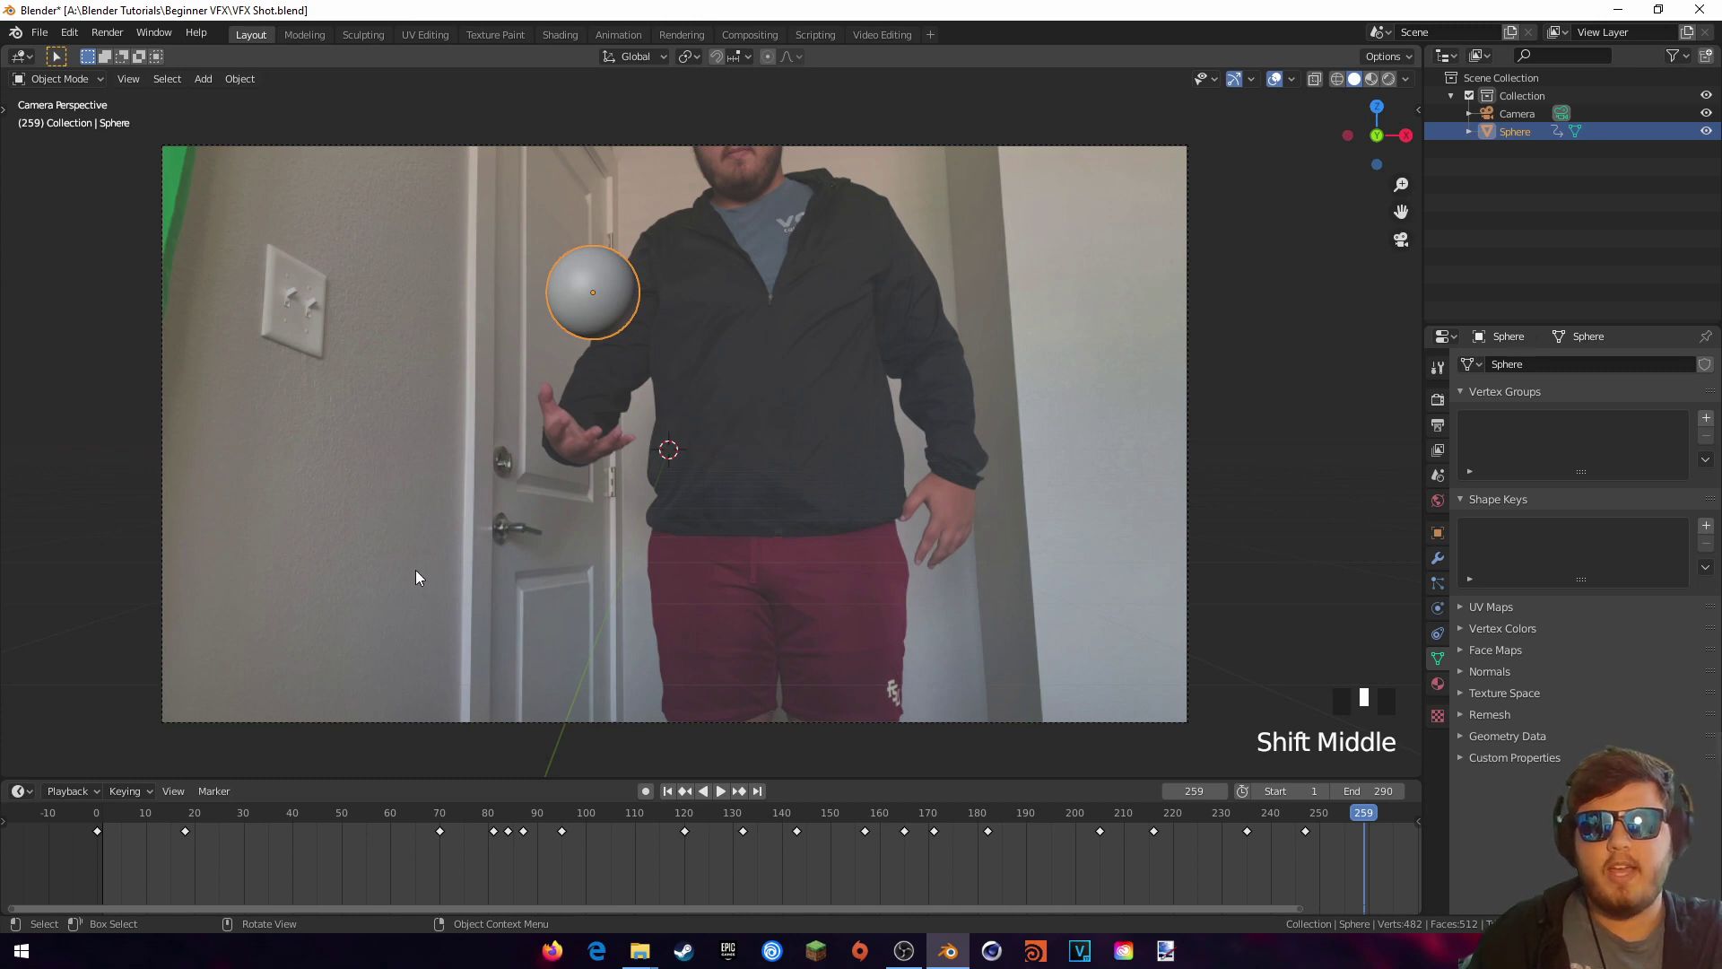
left_click_drag(360, 777, 583, 520)
left_click(21, 527)
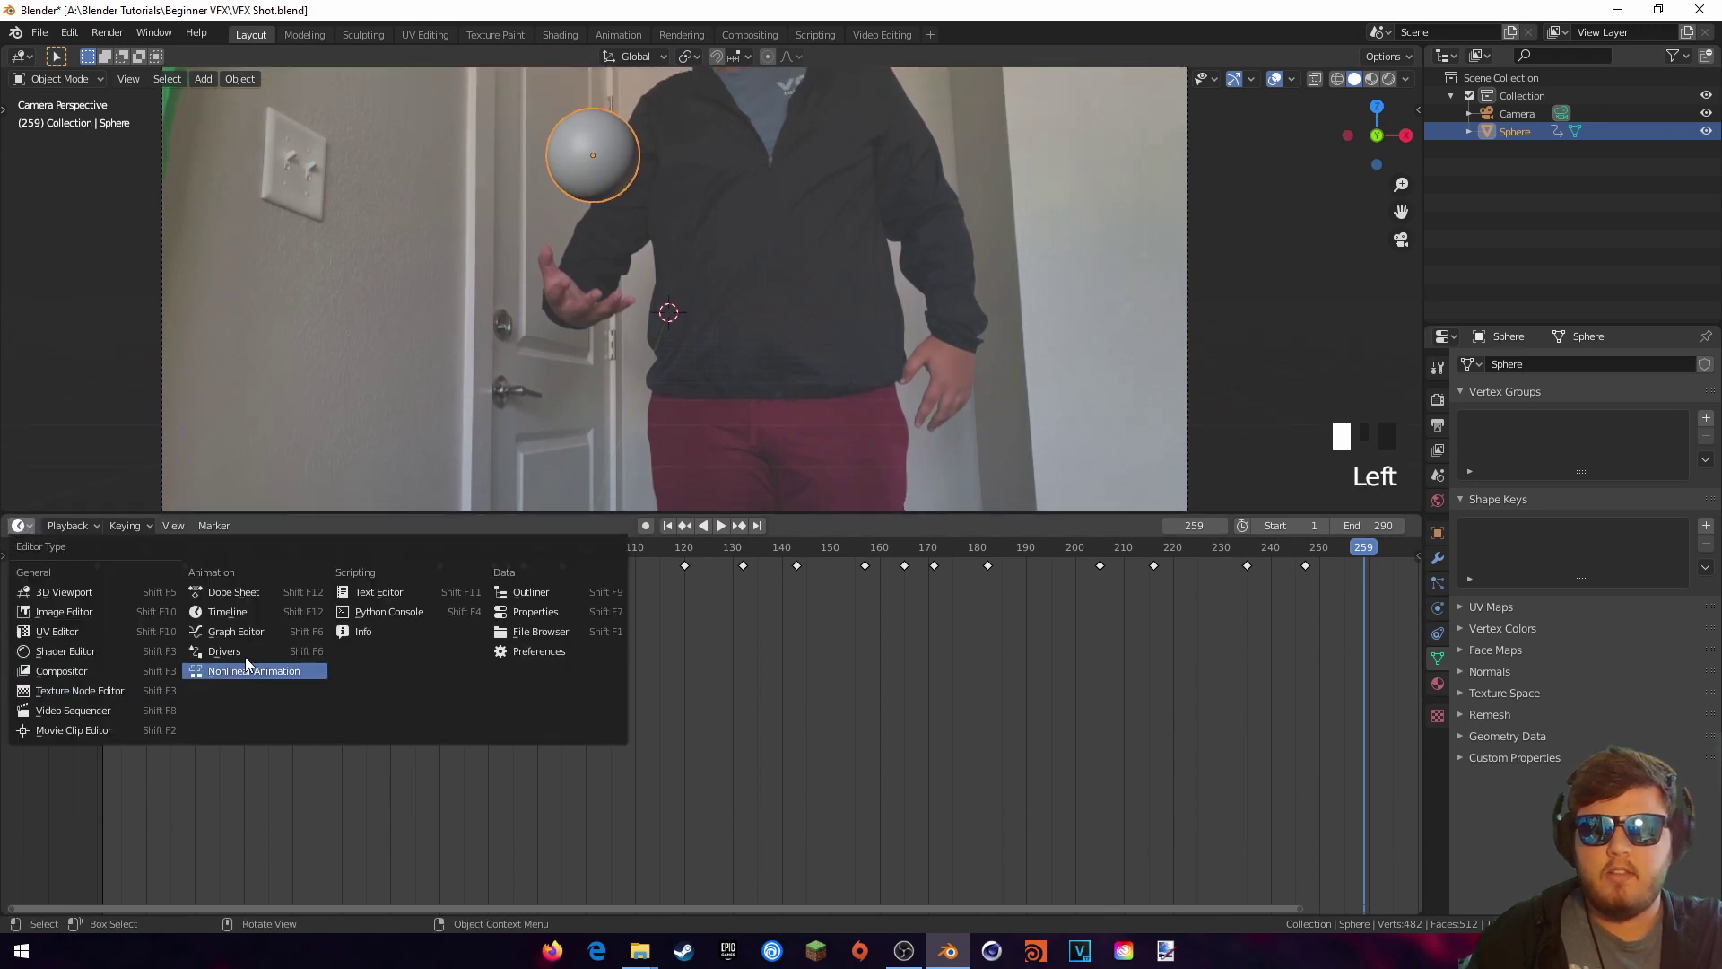
left_click(246, 633)
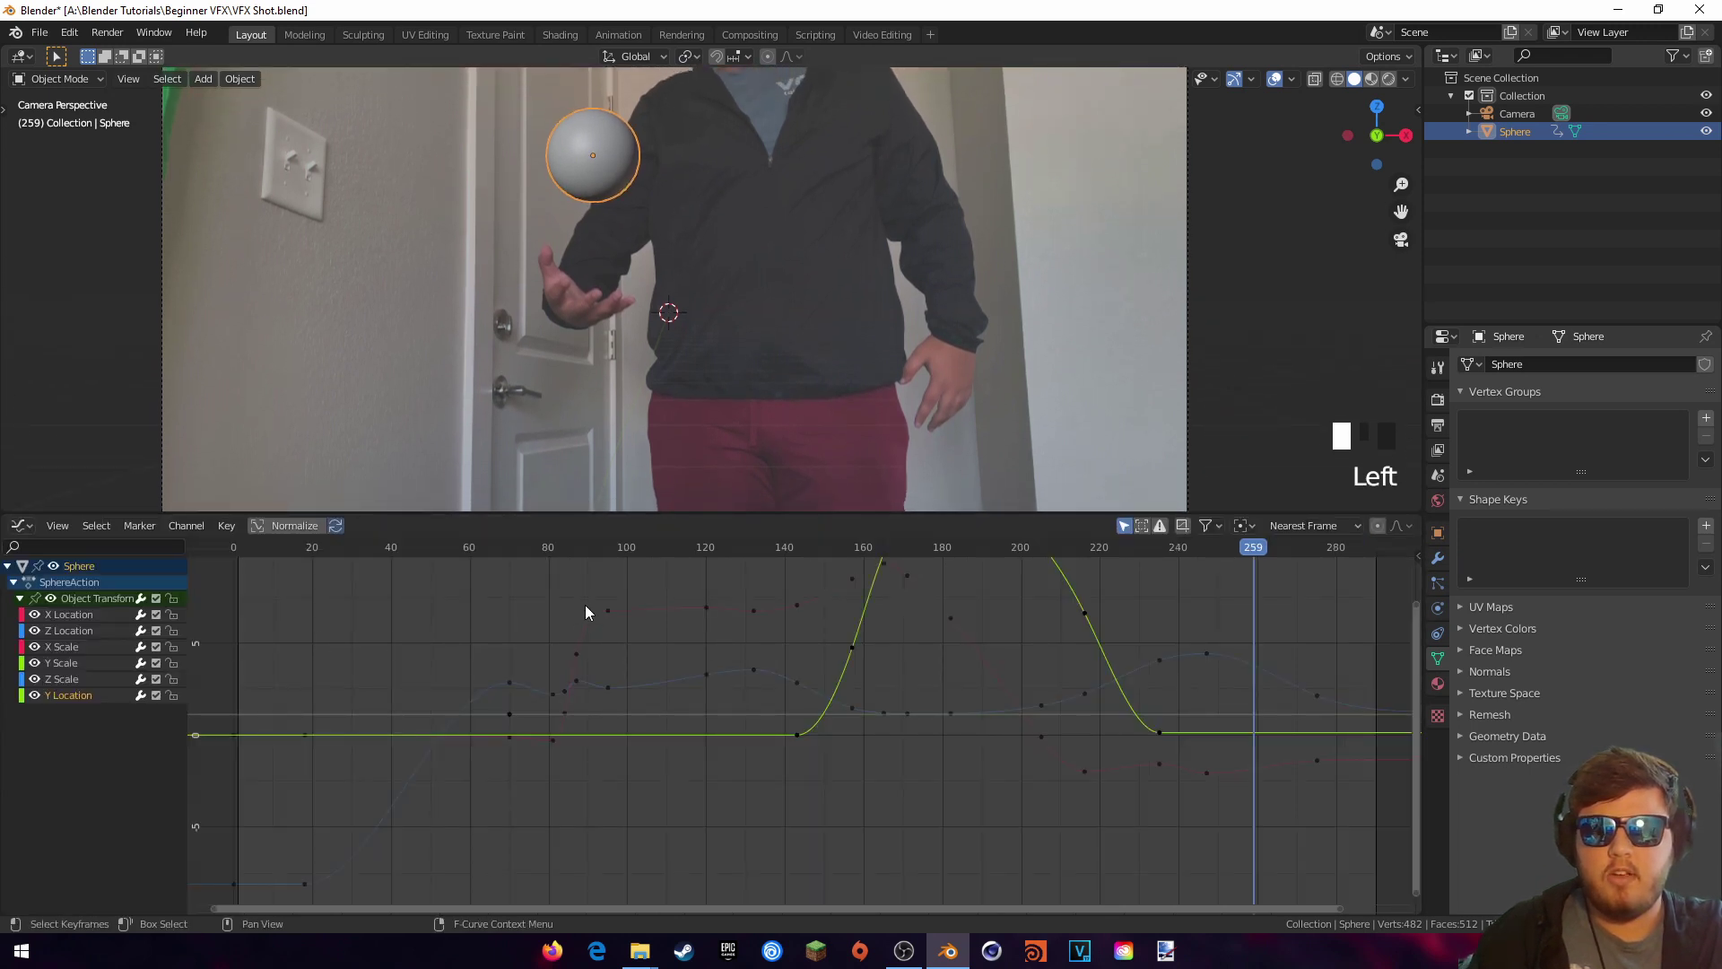
Step: Select the sphere's Z Location curve and add a Noise modifier to it
double_click(73, 629)
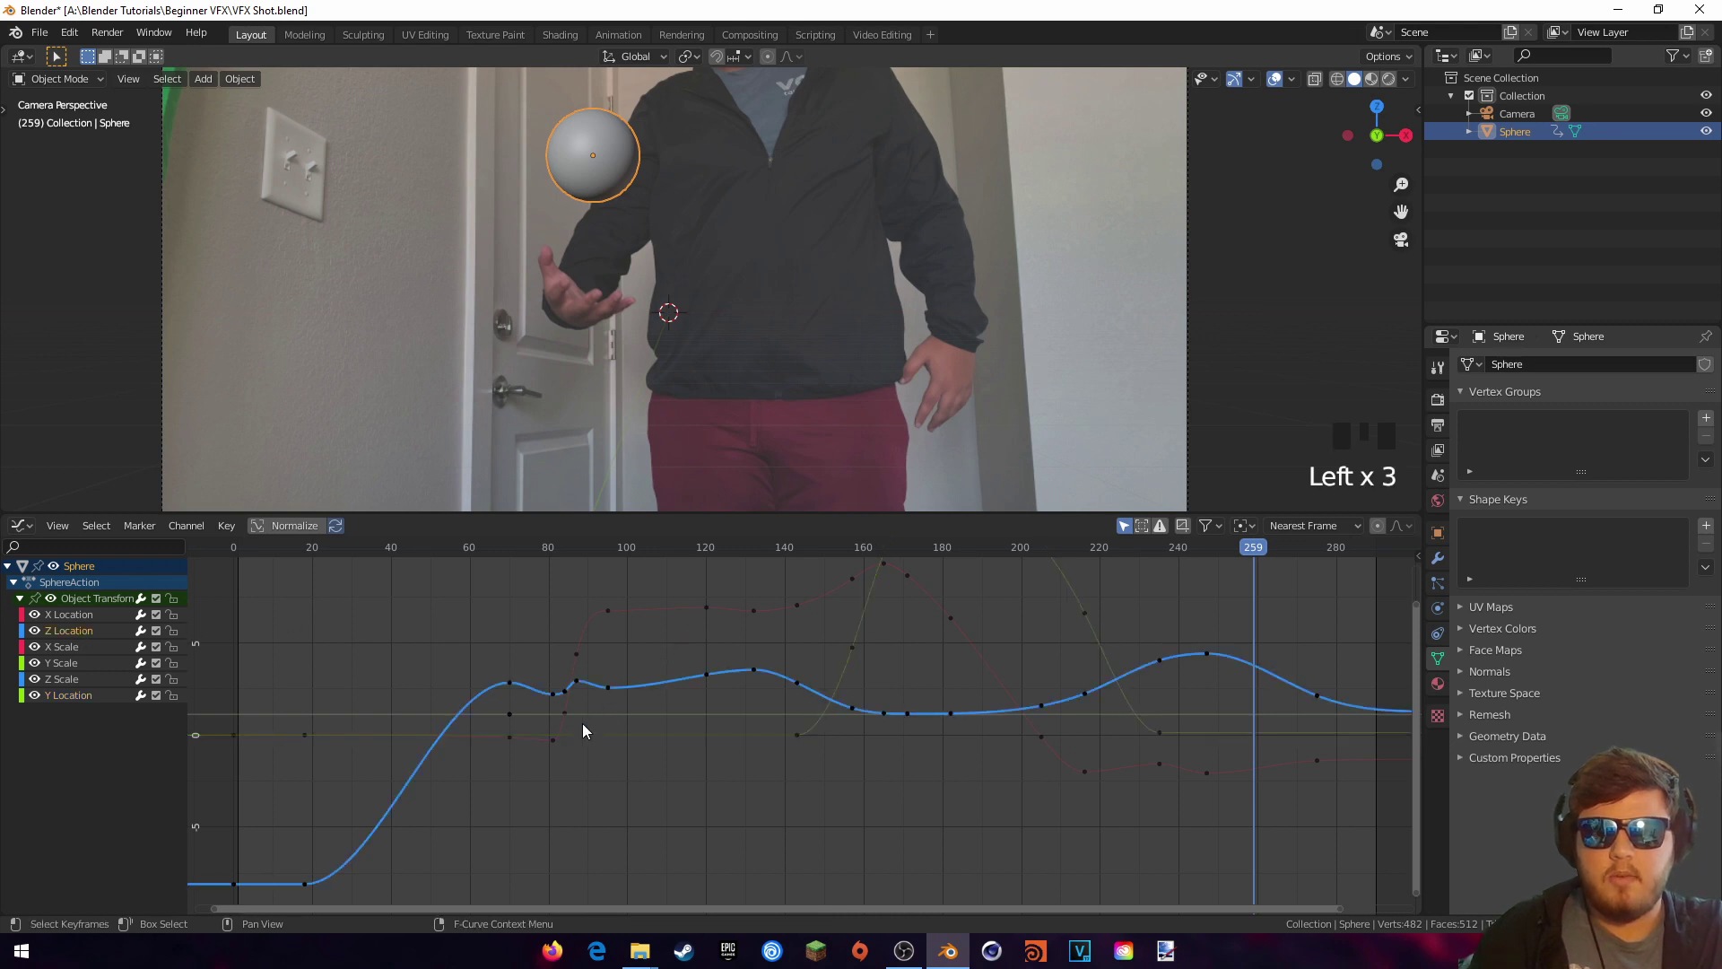
scroll(1306, 603, "down", 2)
scroll(1331, 603, "up", 1)
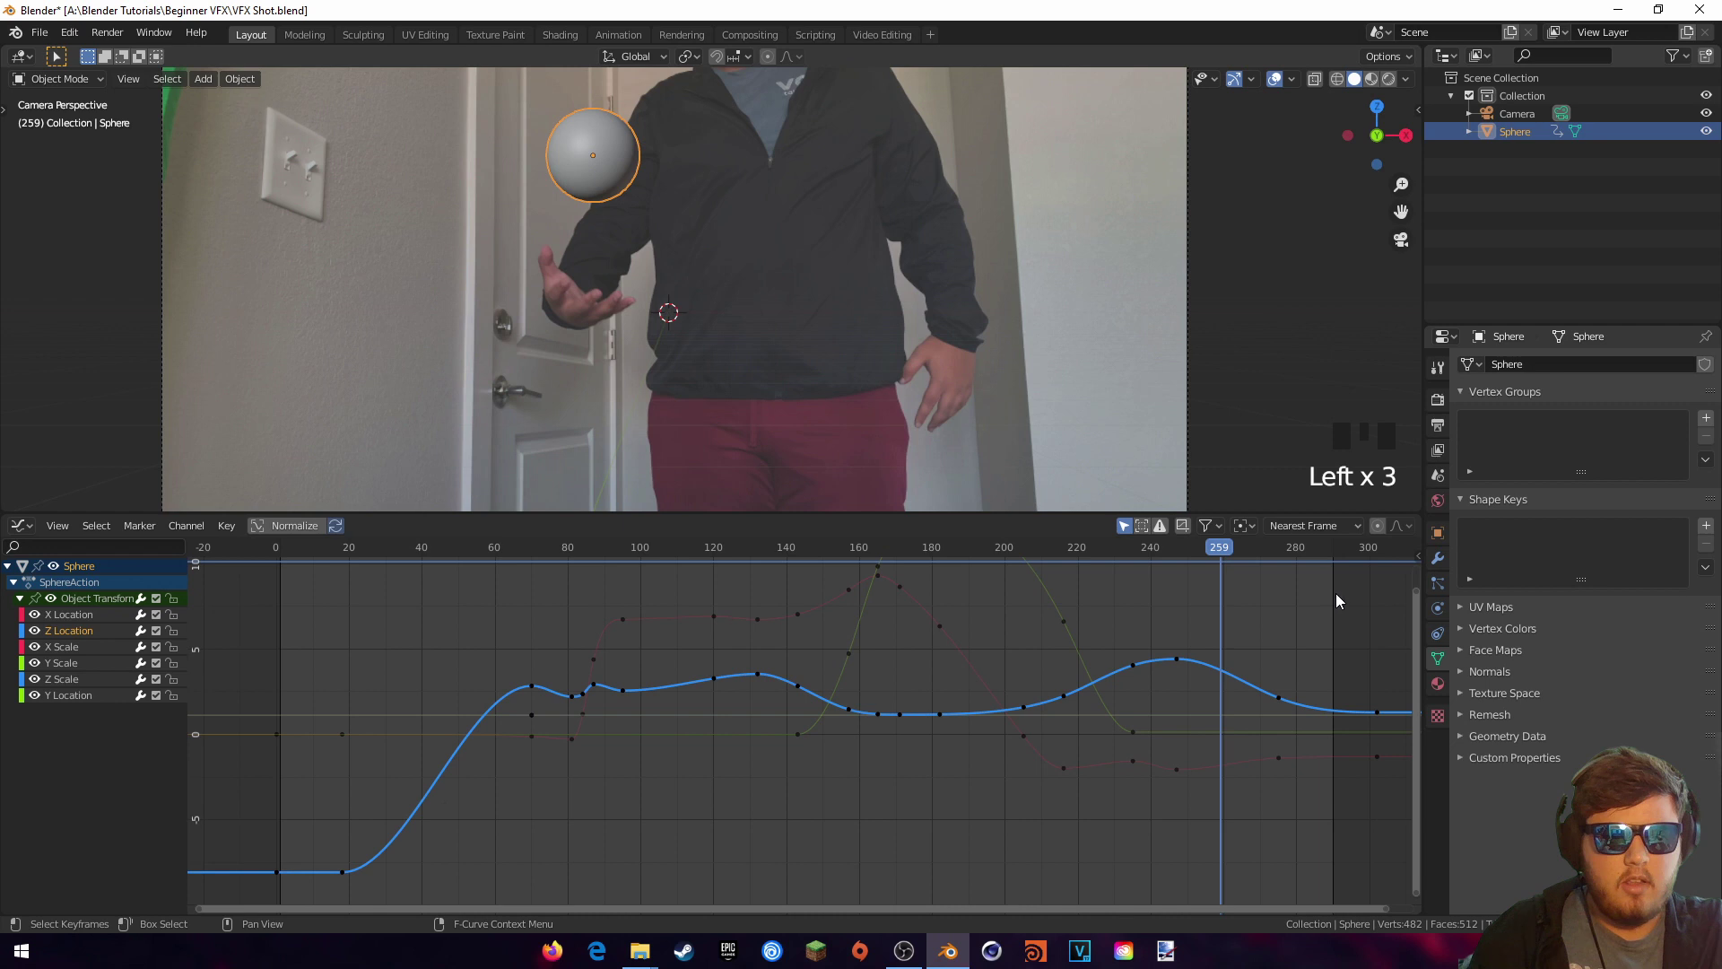
key("n")
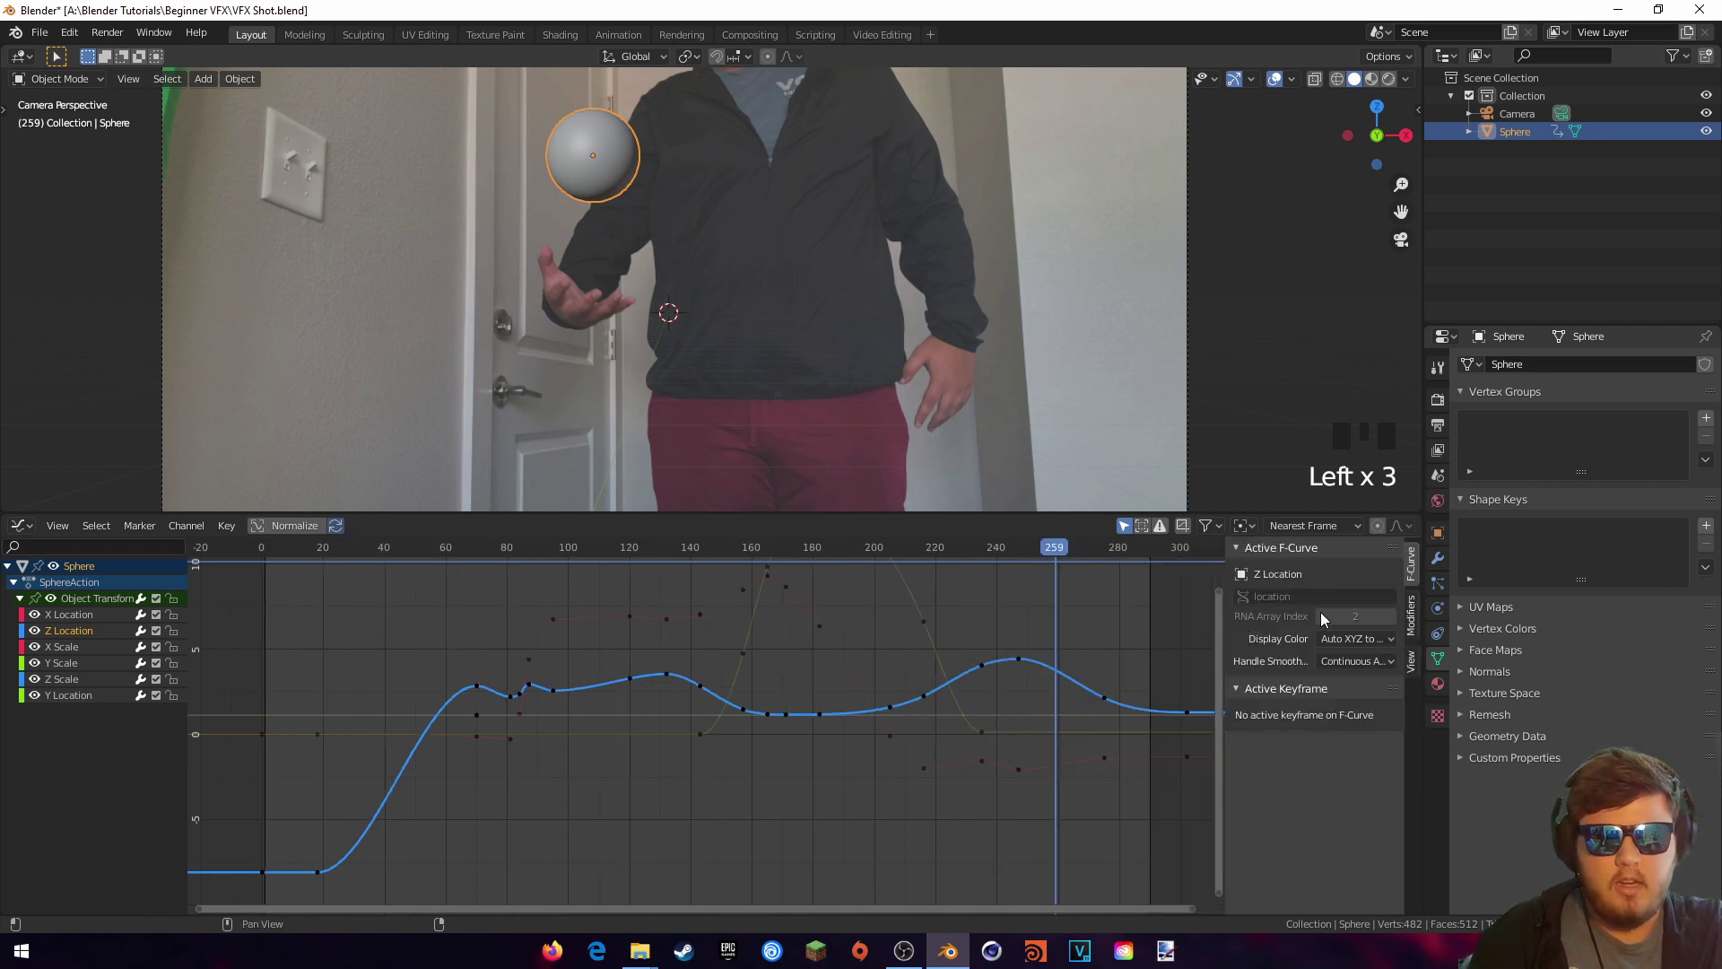
left_click(1407, 633)
left_click(1317, 573)
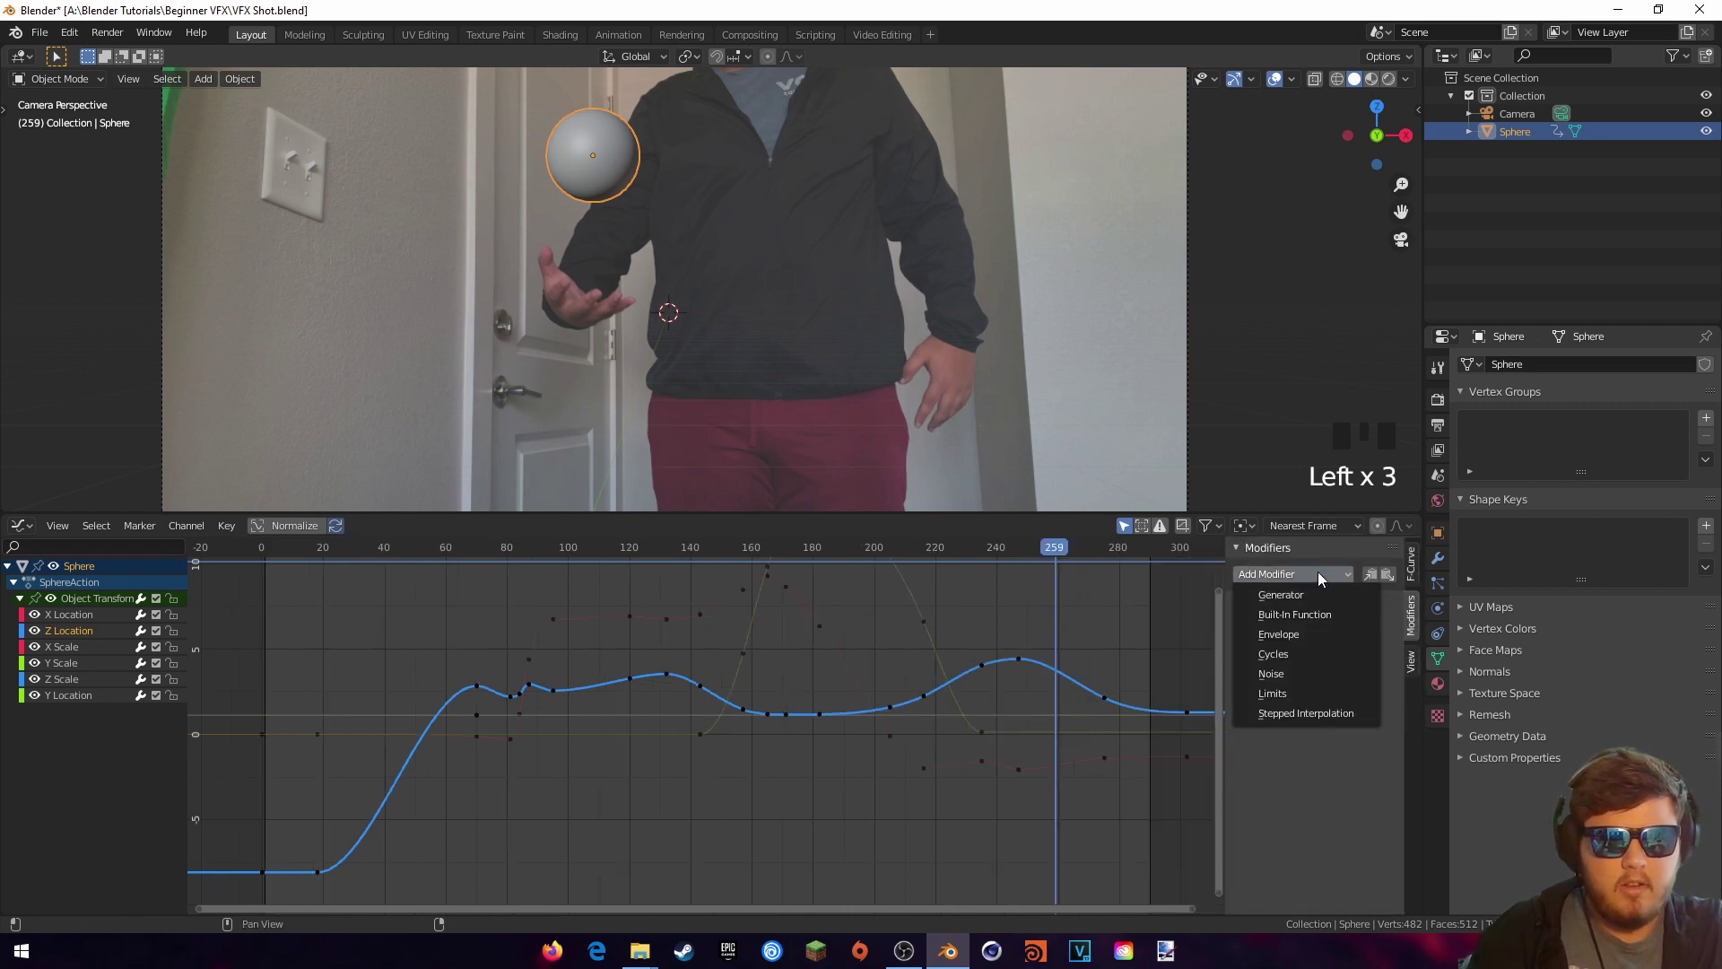
left_click(1295, 673)
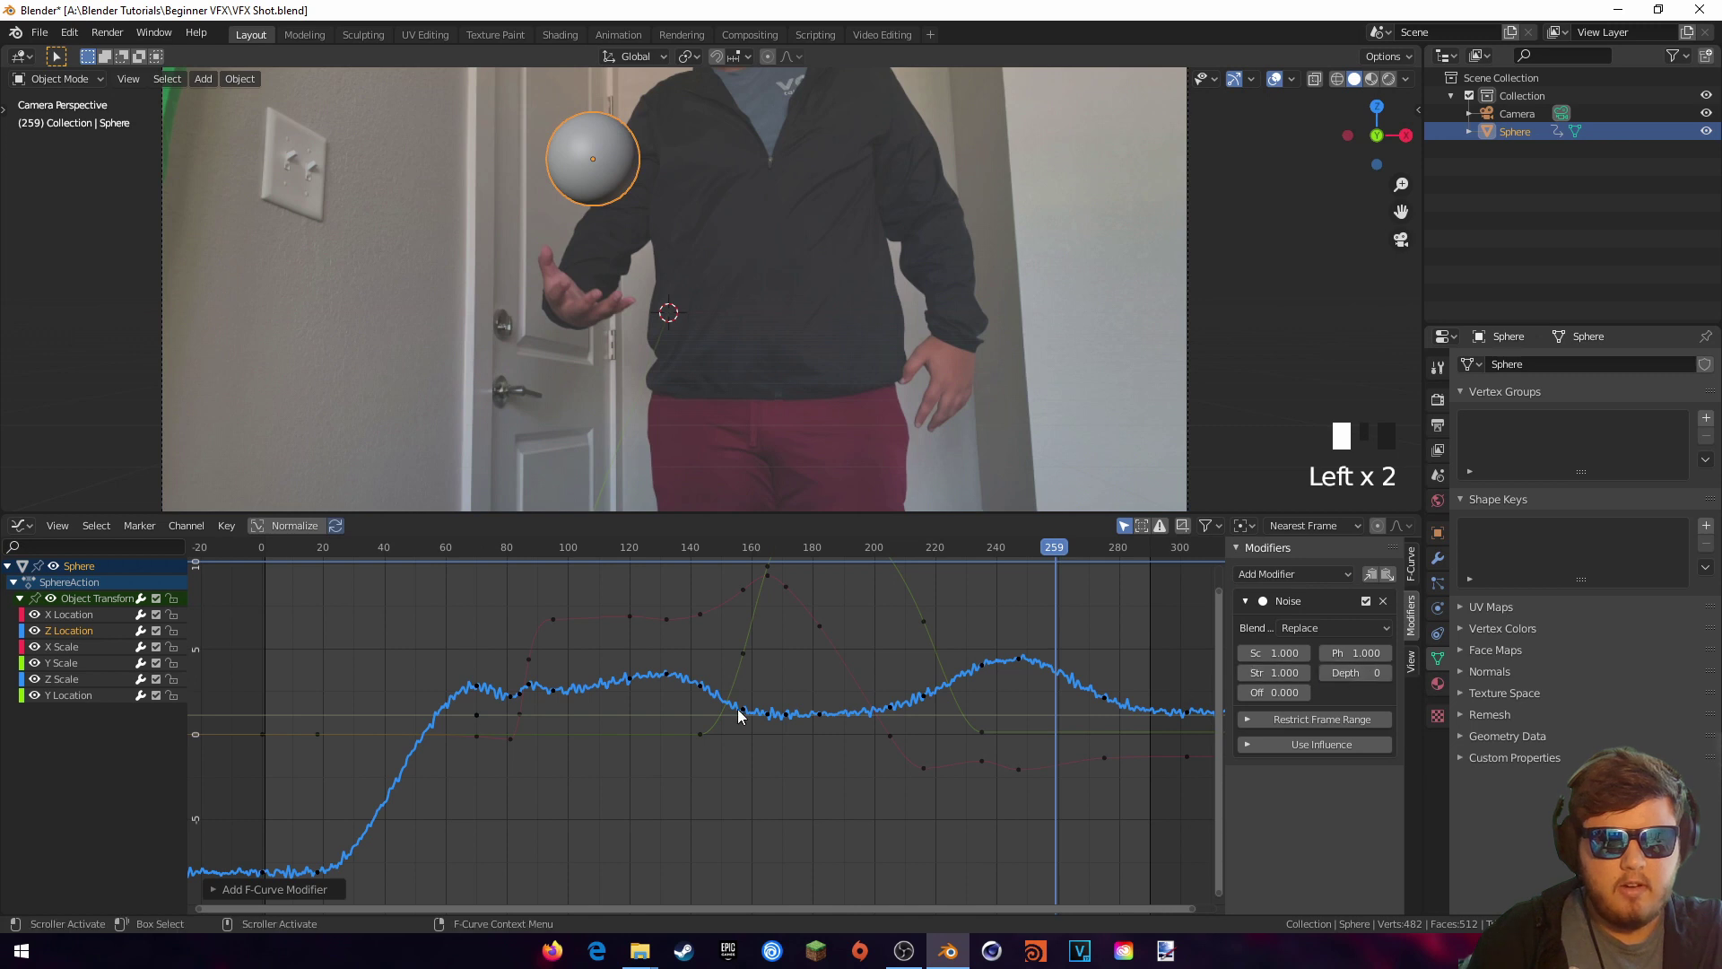
Step: Try a scale of 5.4 on the Z Location noise and play back the animation from about frame 30
scroll(748, 716, "up", 4)
middle_click_drag(582, 706, 746, 664)
left_click_drag(1272, 654, 1318, 653)
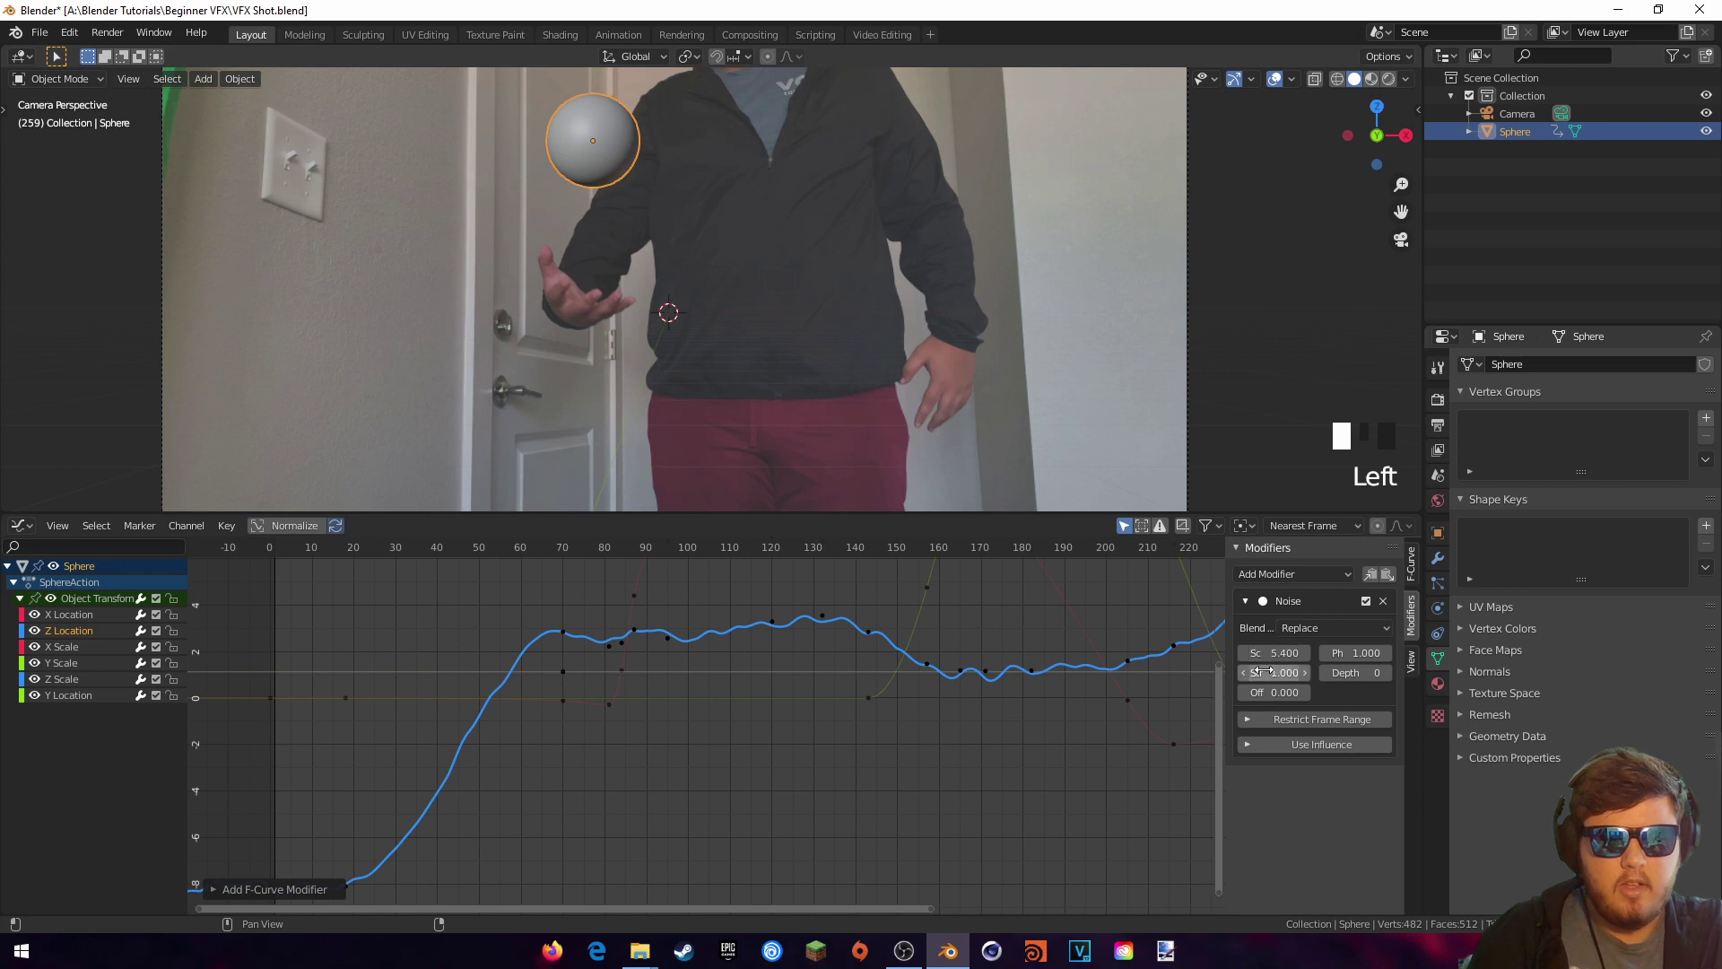
left_click(392, 550)
key("space")
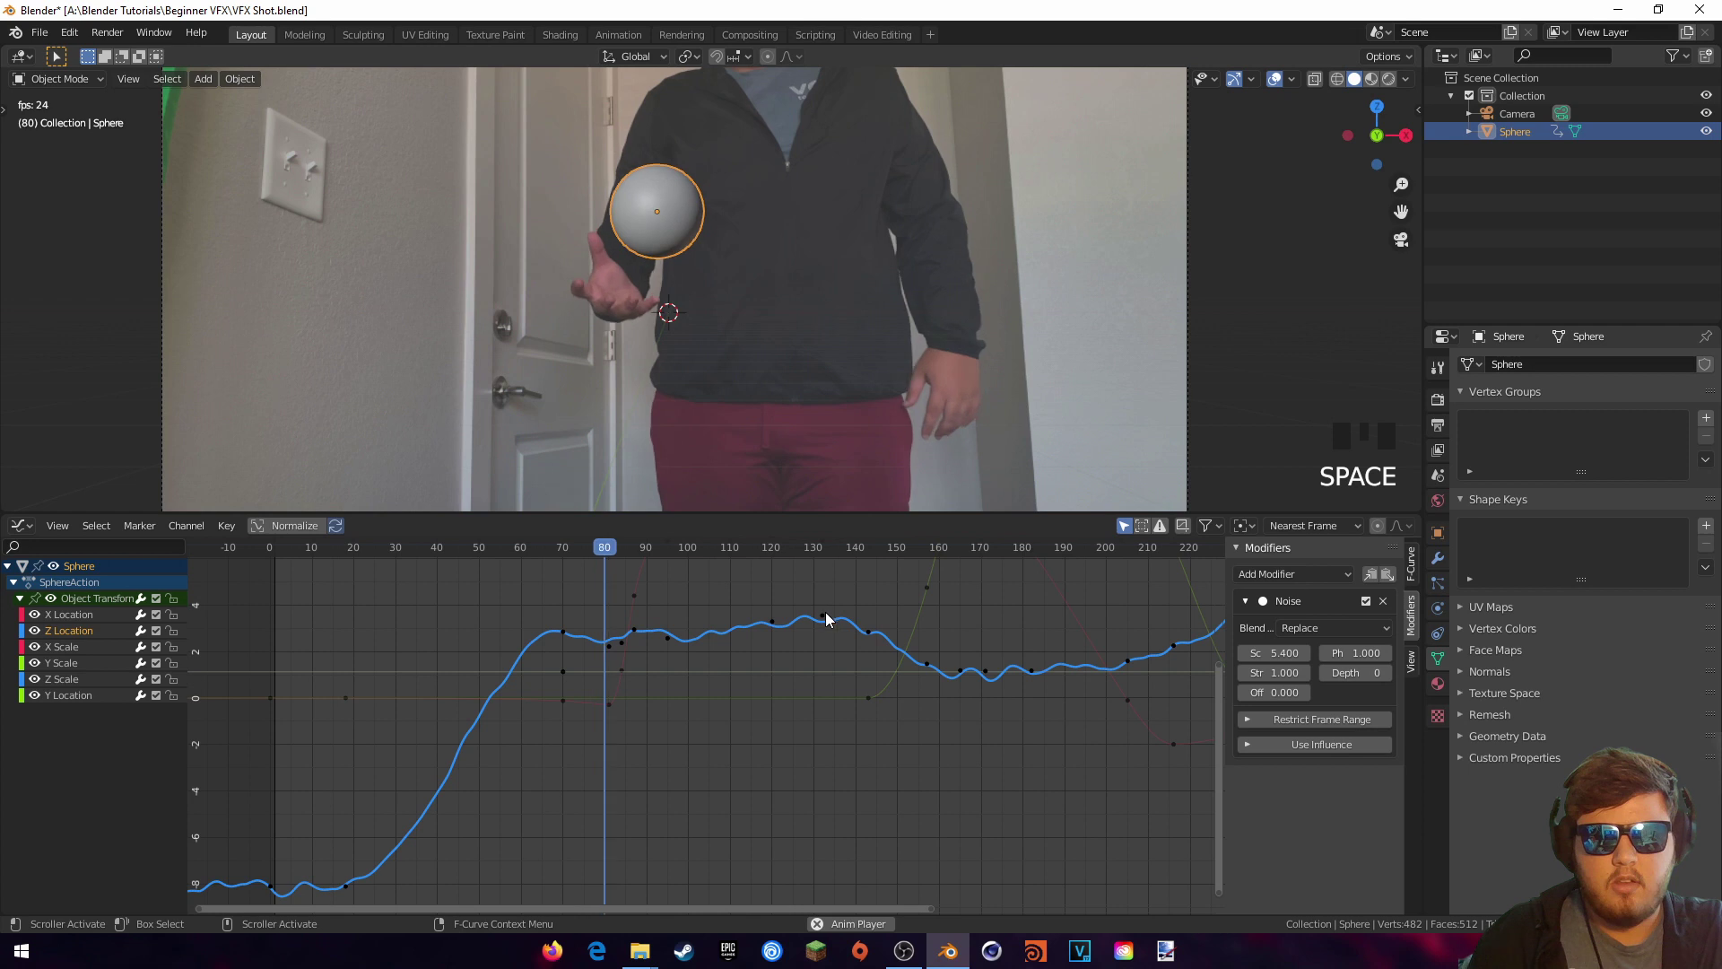
Step: Set the Z Location noise modifier's scale to 9.3 and strength to 0.7 during playback
left_click_drag(1282, 653, 1316, 653)
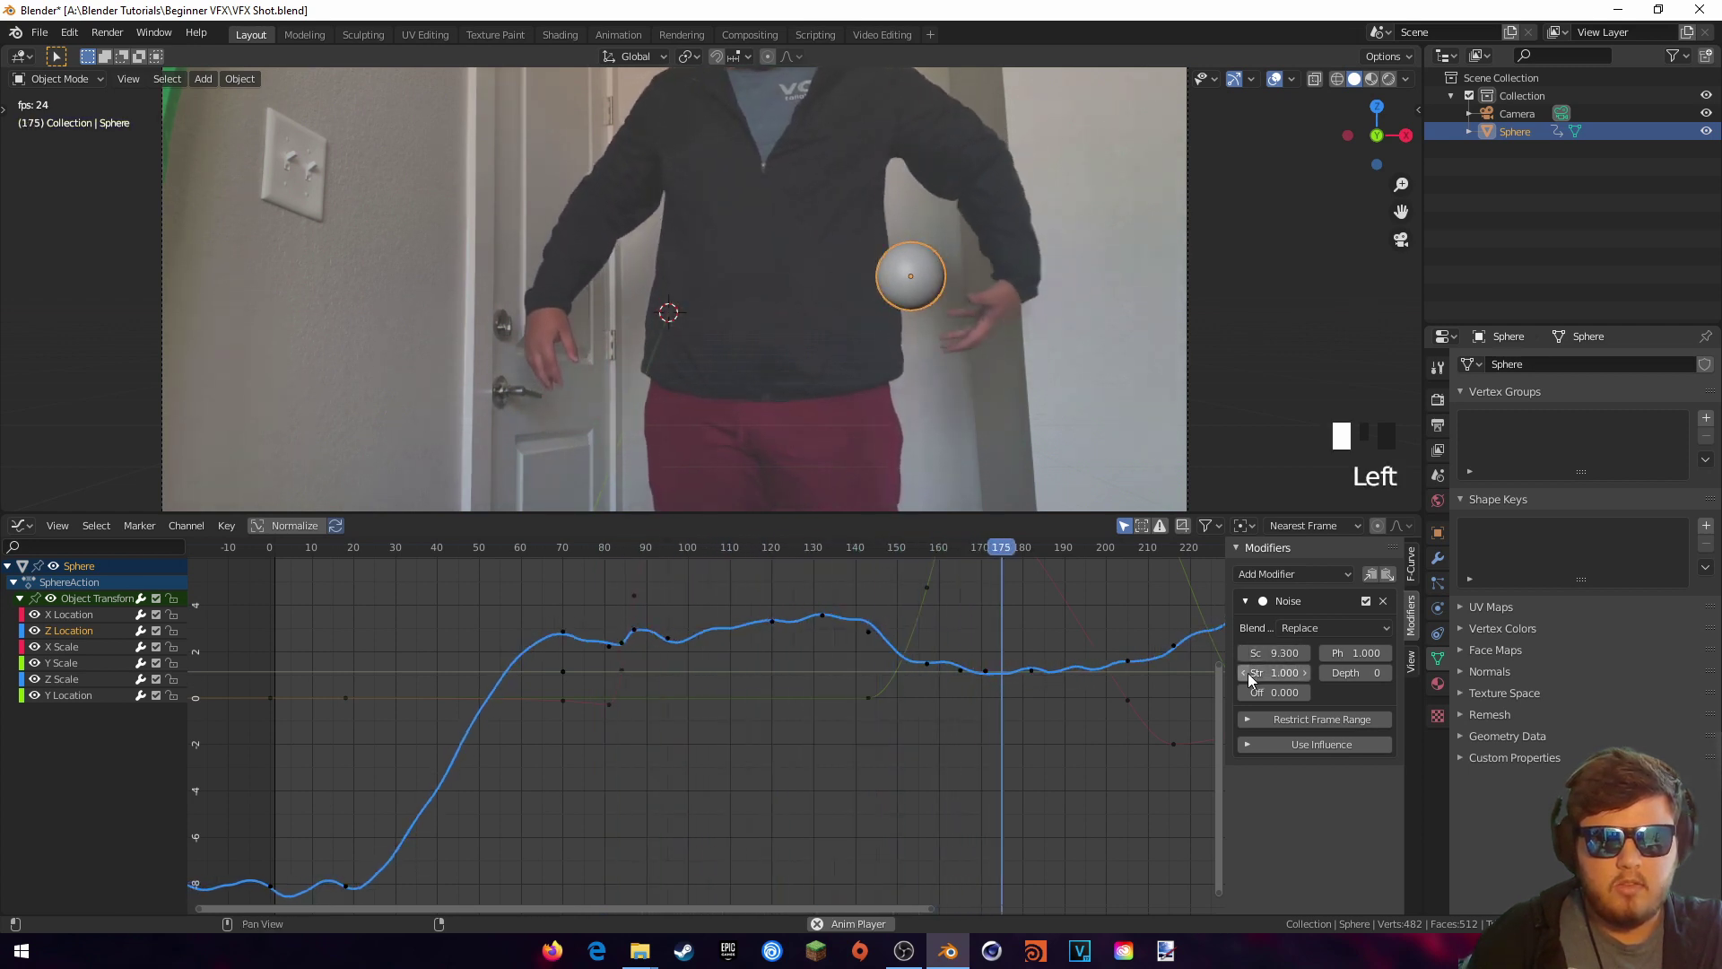
left_click(1245, 673)
left_click(1245, 673)
left_click(1246, 673)
key("space")
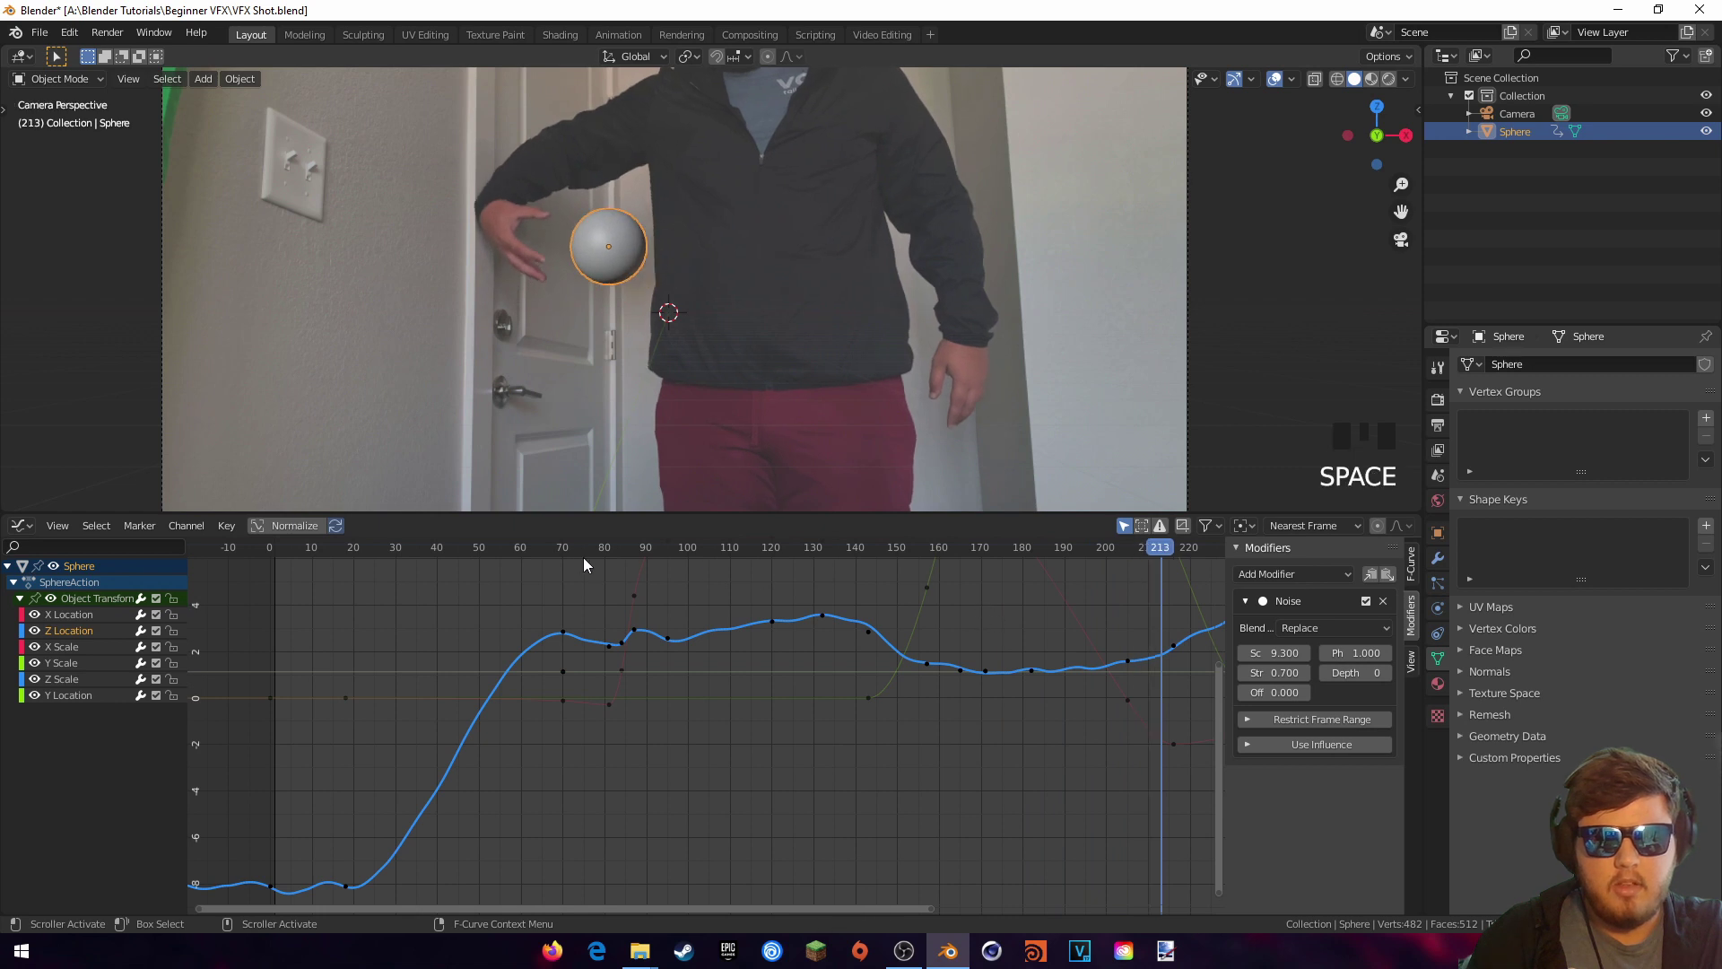
Step: Play back the animation twice, from about frames 38 and 70, to check the floating sphere's vertical noise up close
left_click(429, 546)
key("space")
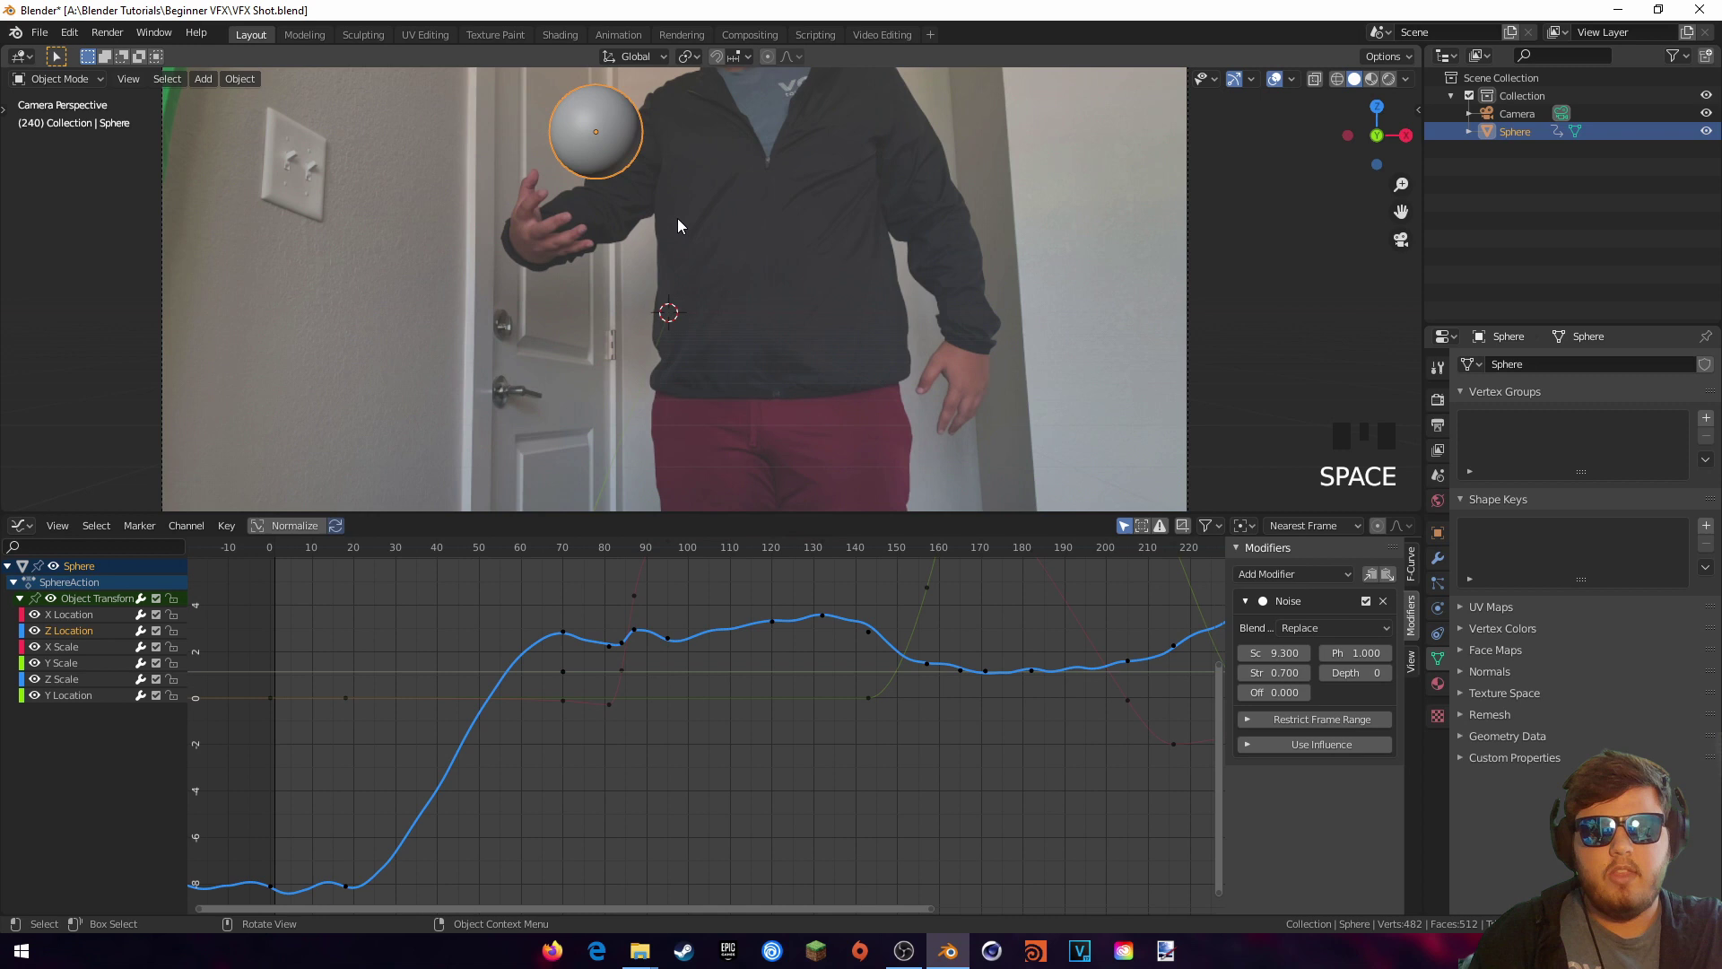
middle_click_drag(676, 218, 734, 357, "shift")
scroll(735, 363, "up", 2)
scroll(723, 392, "up", 1)
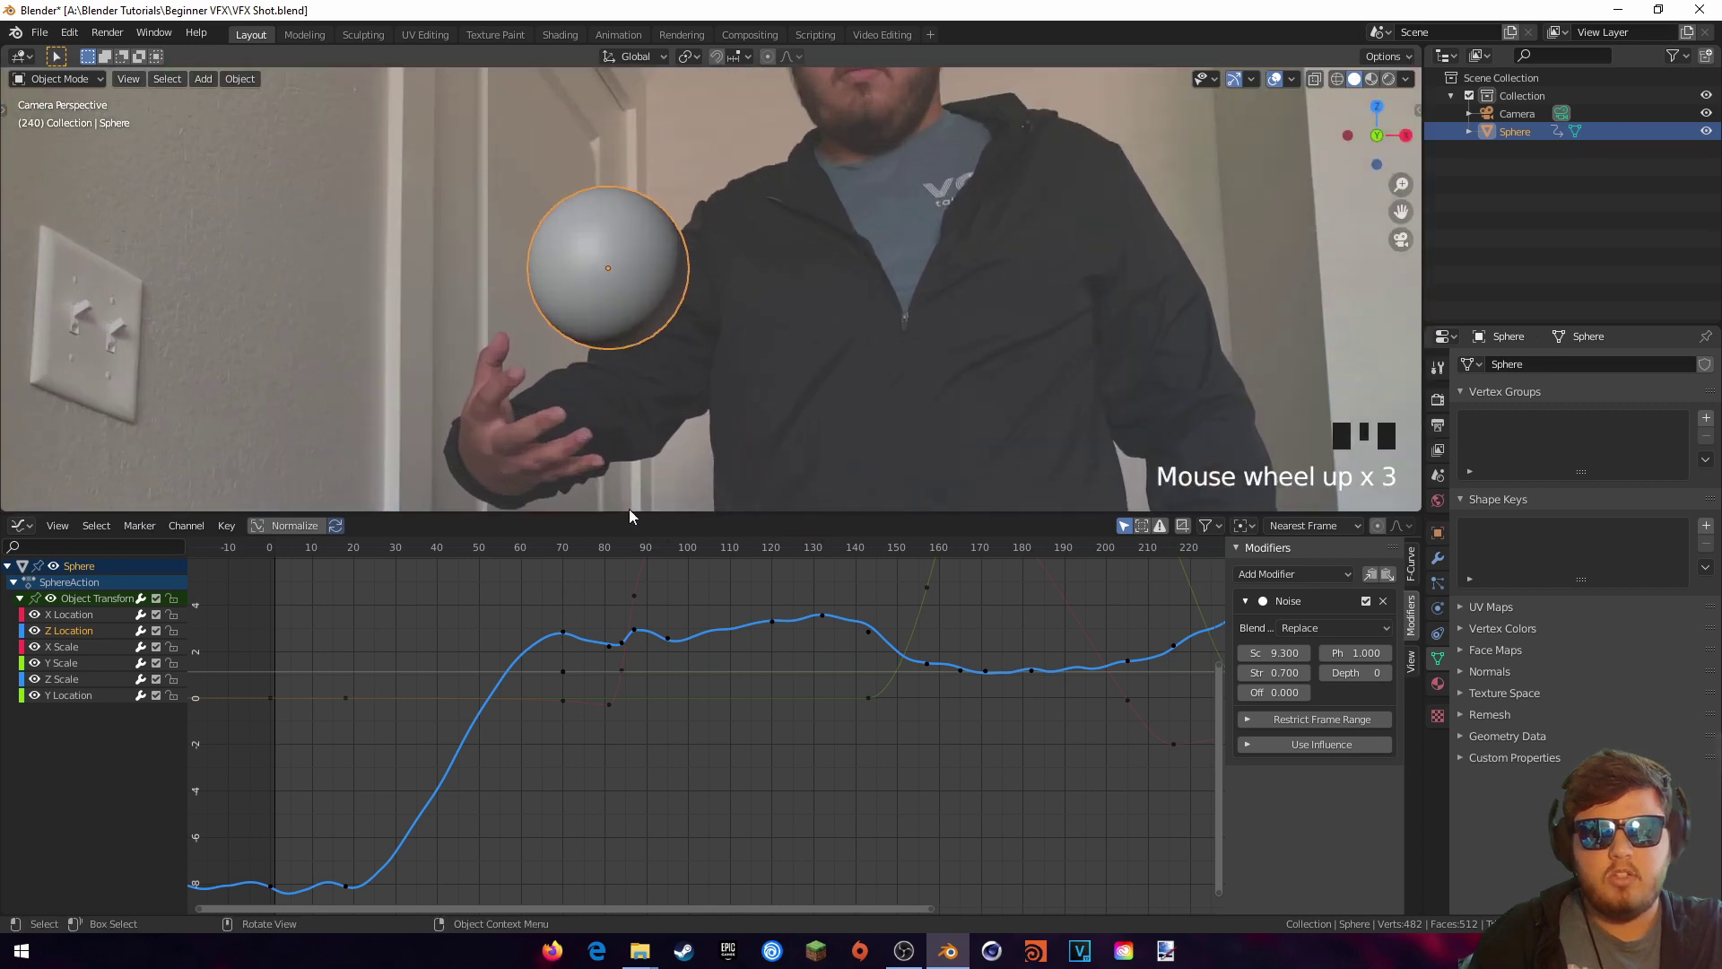
left_click(567, 547)
key("space")
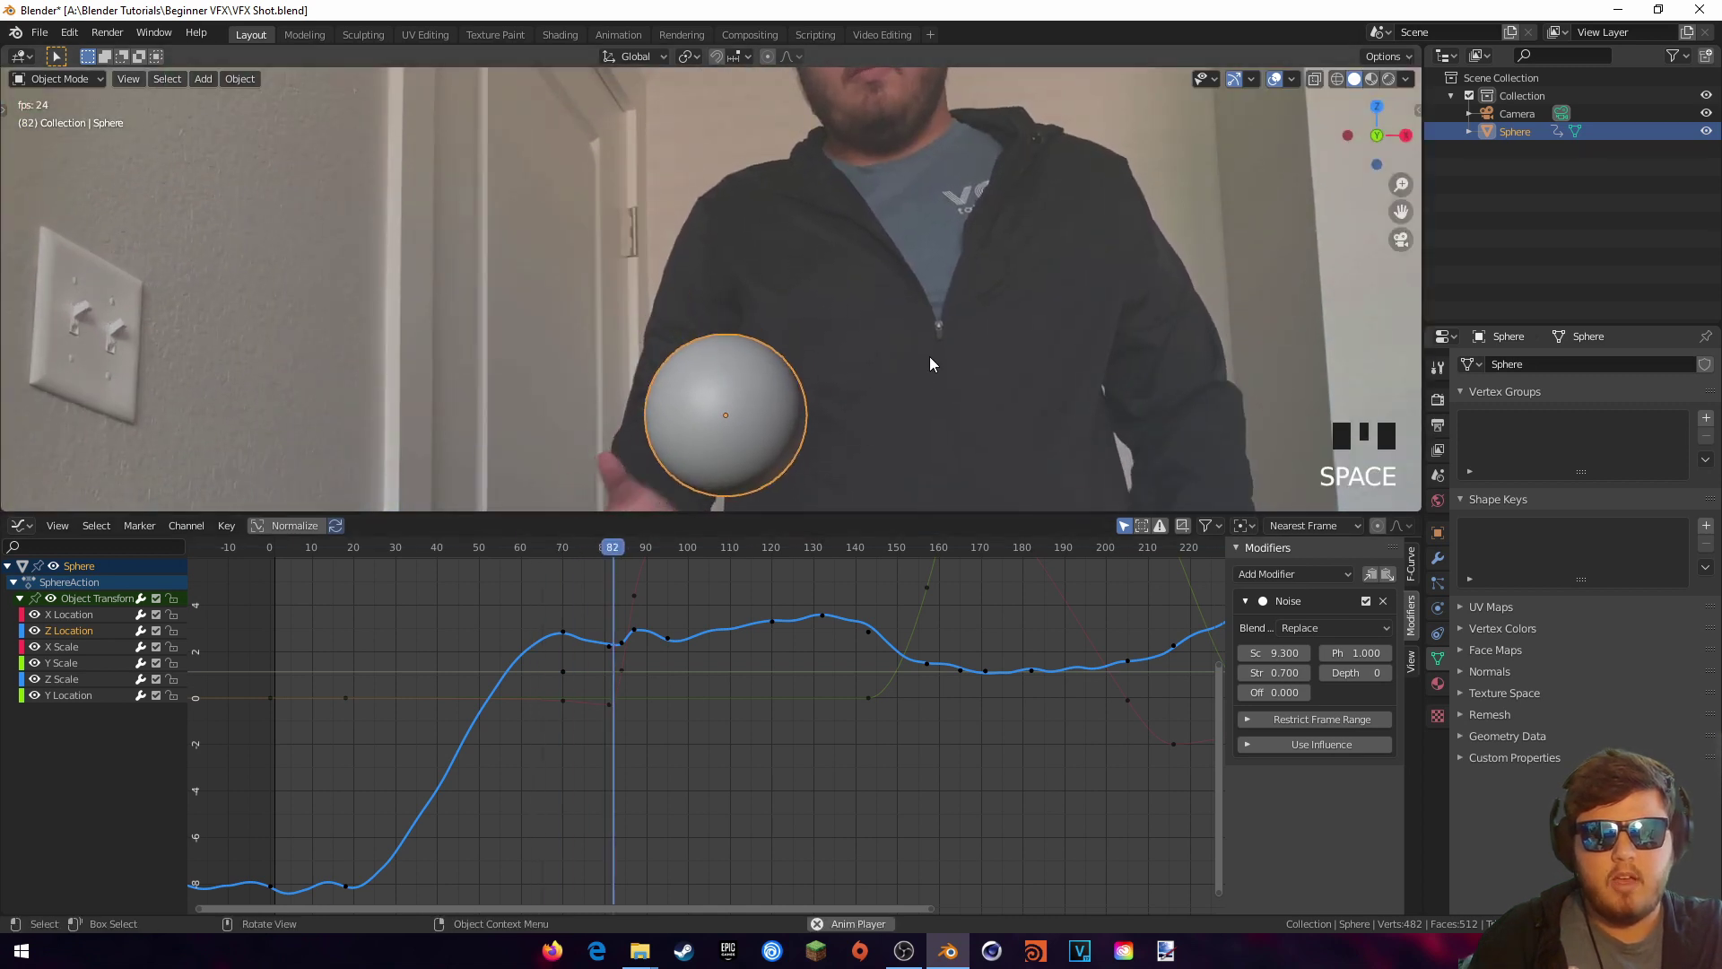
middle_click_drag(929, 356, 909, 291, "shift")
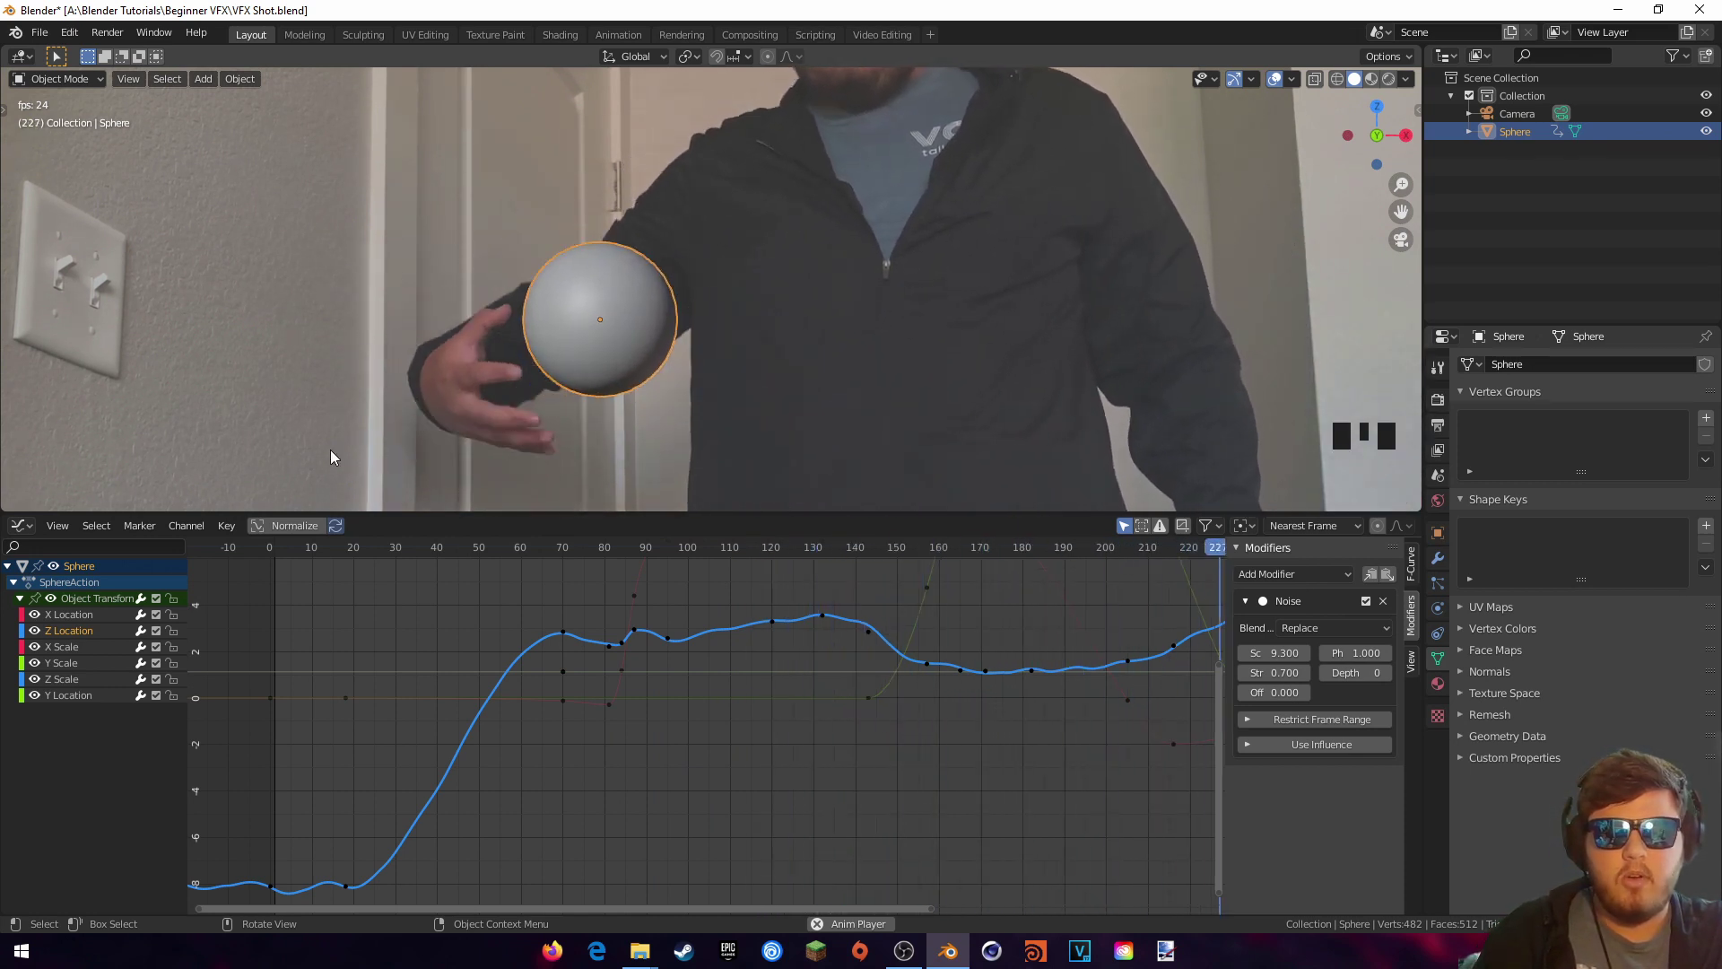
key("space")
Step: Add a Noise modifier to the sphere's X Location curve with scale -19.8 and strength 0.7
left_click(80, 614)
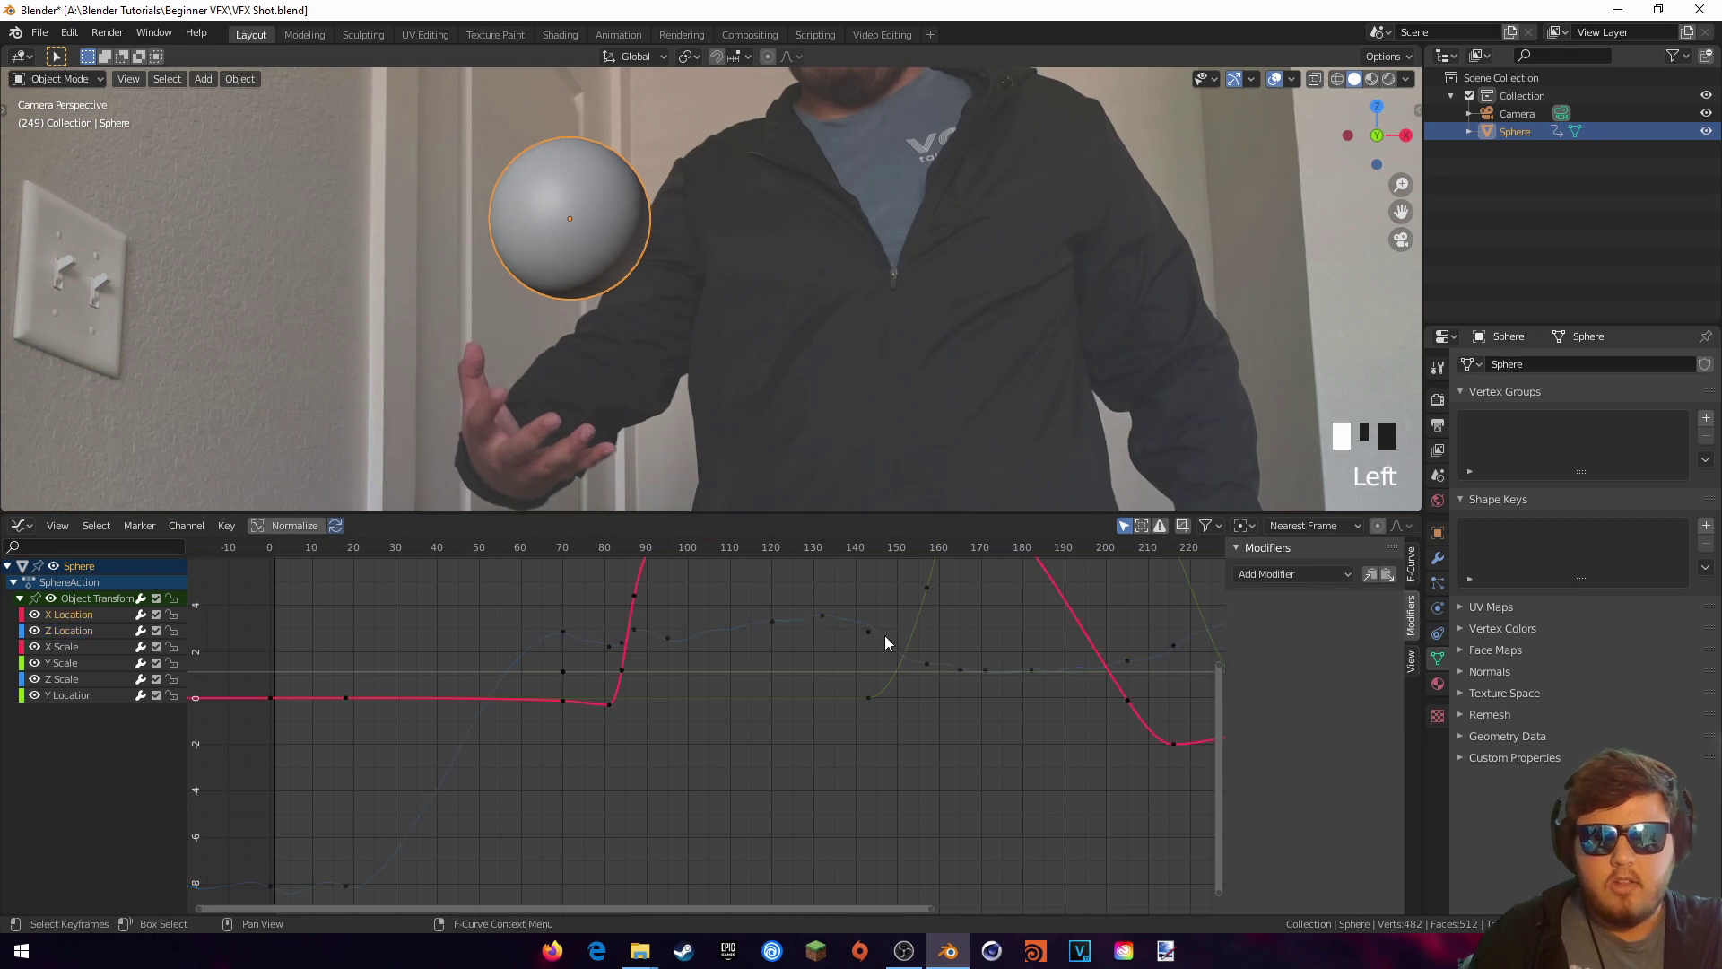
left_click(1281, 579)
left_click(1274, 673)
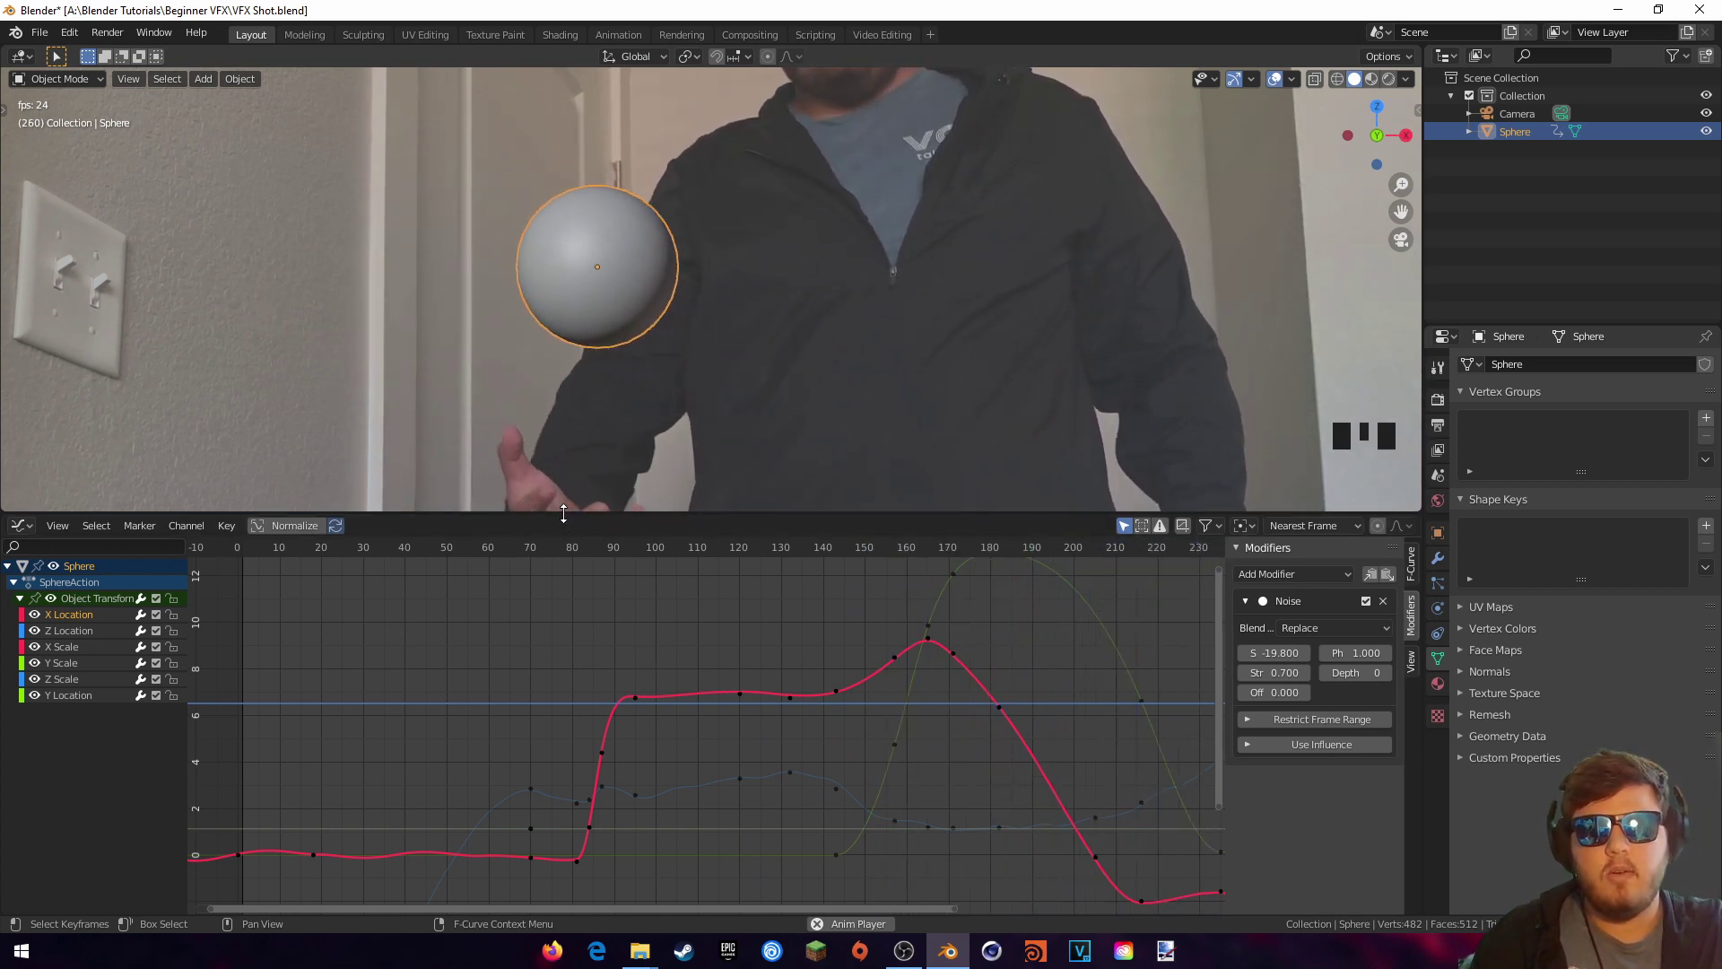
Step: Change the Graph Editor back to a Timeline and shrink it to a thin strip below the camera view
left_click(21, 526)
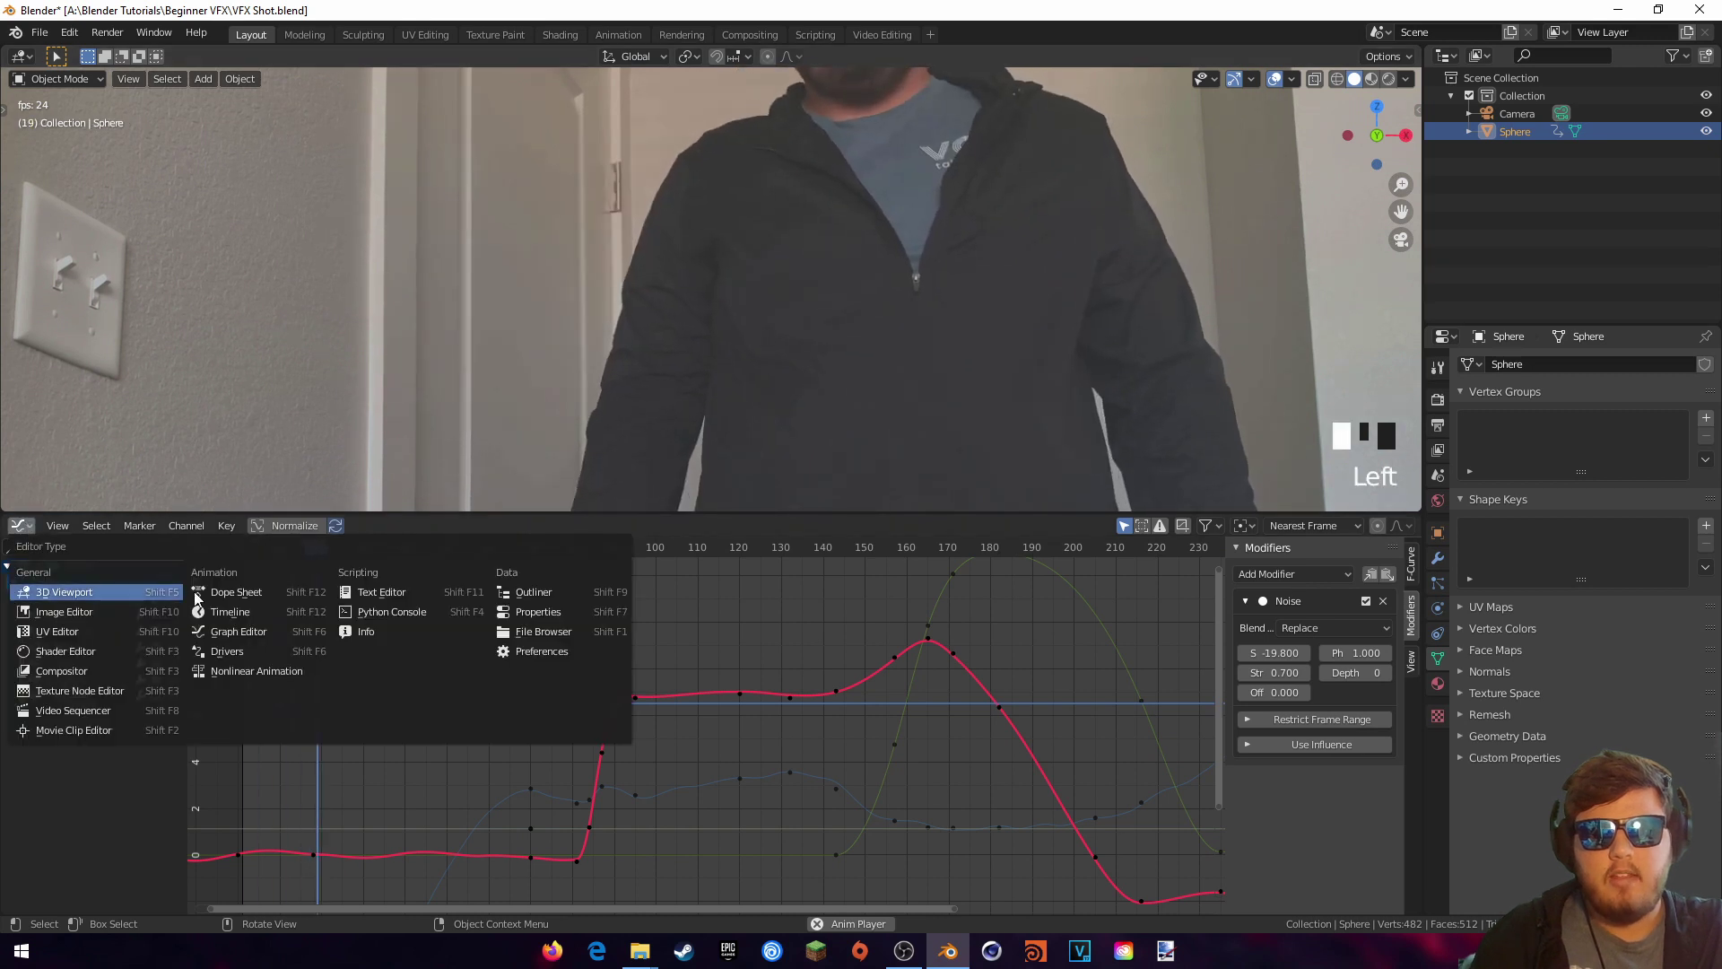
left_click(230, 612)
left_click_drag(499, 516, 498, 834)
scroll(746, 585, "down", 2)
middle_click_drag(725, 598, 713, 343, "shift")
scroll(755, 357, "down", 1)
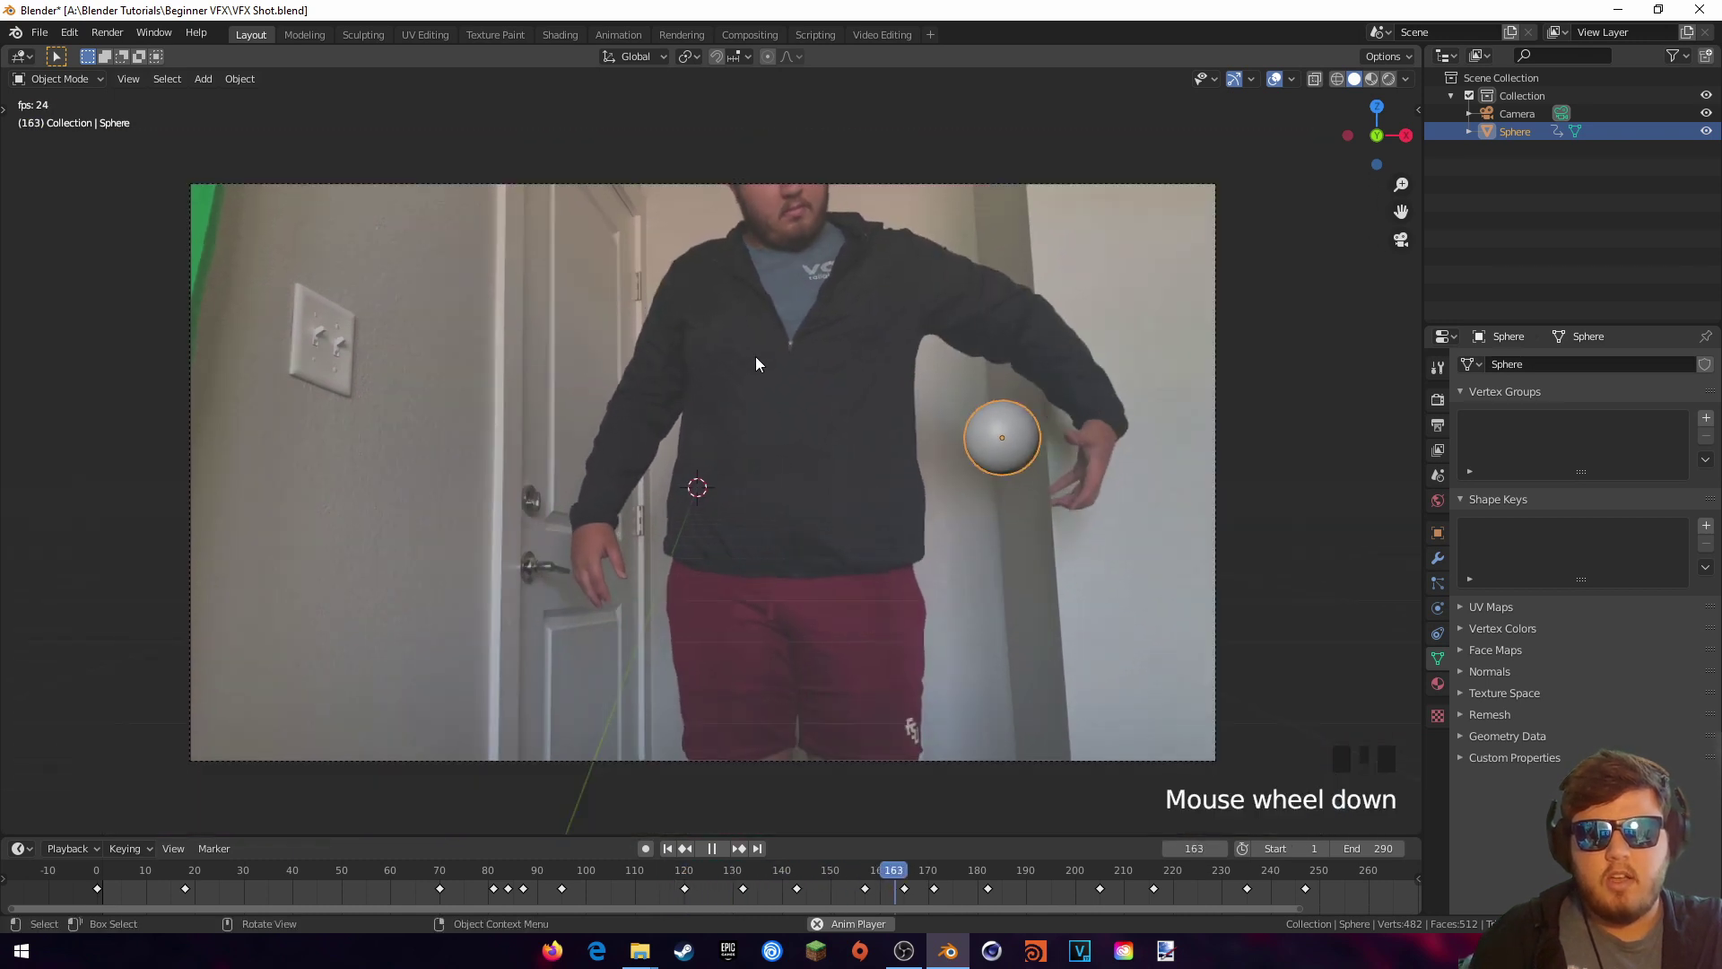